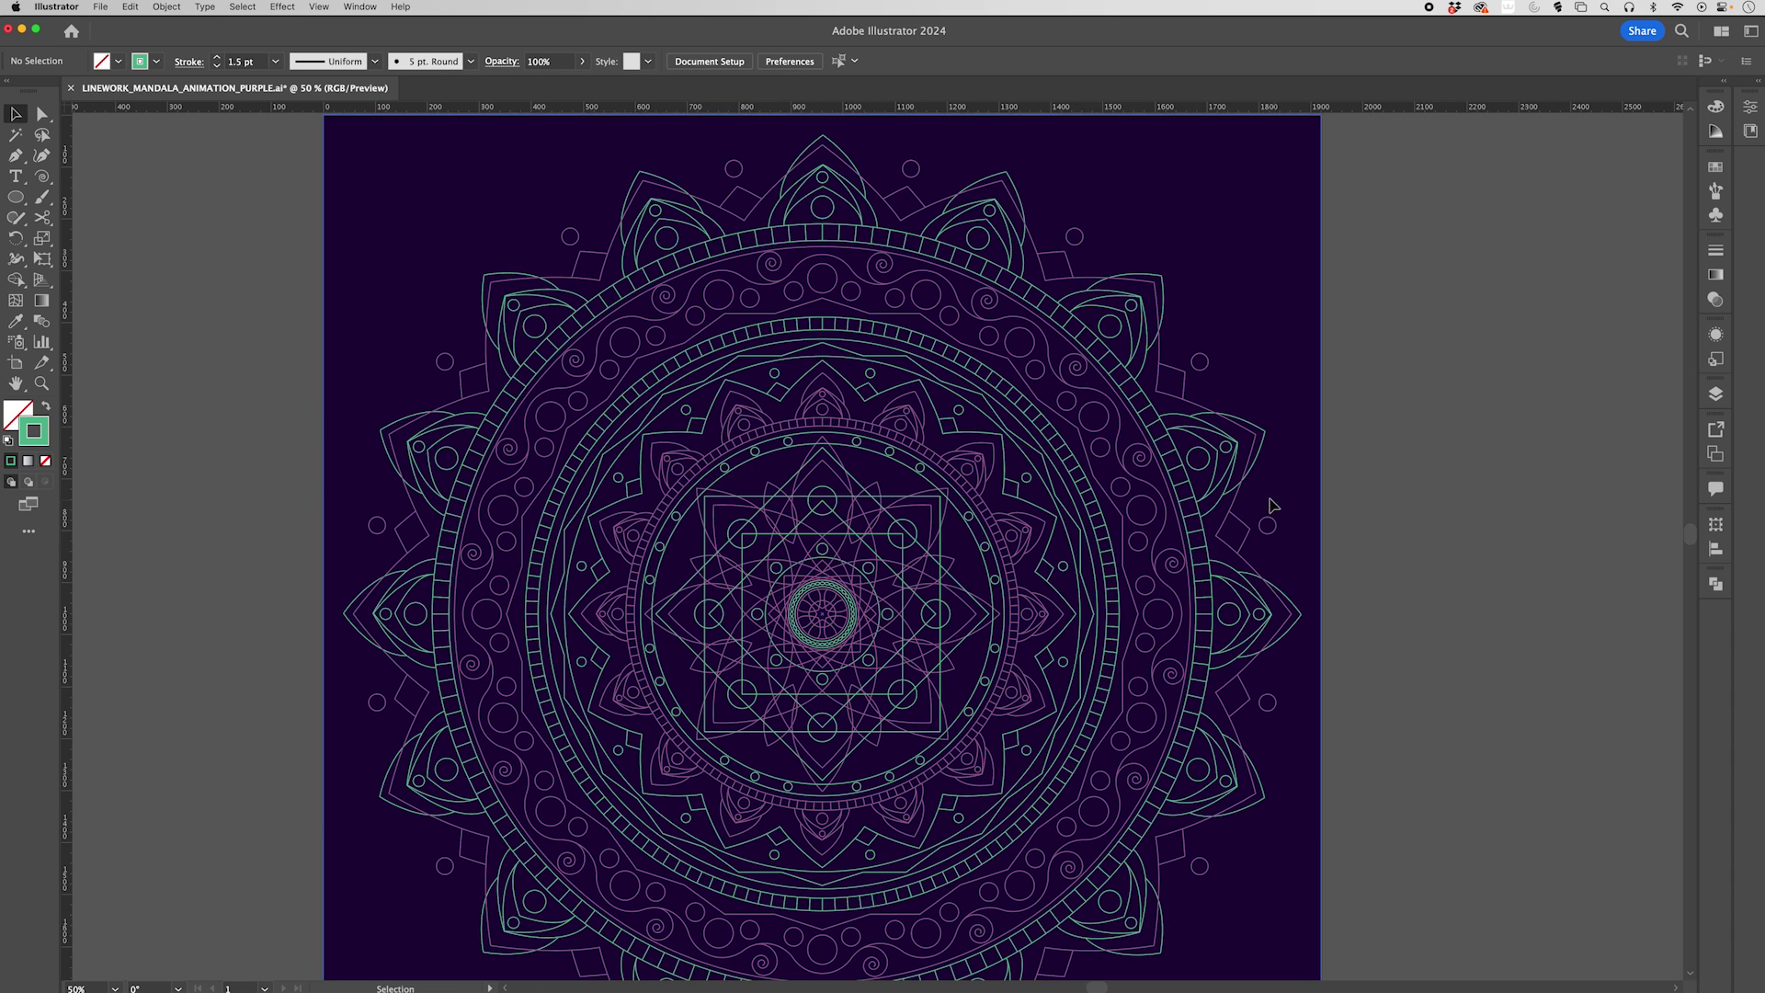
Examine the mandala artboard's position and dimensions in artboard editing mode
scroll(1233, 551, down, 1)
scroll(1236, 557, down, 2)
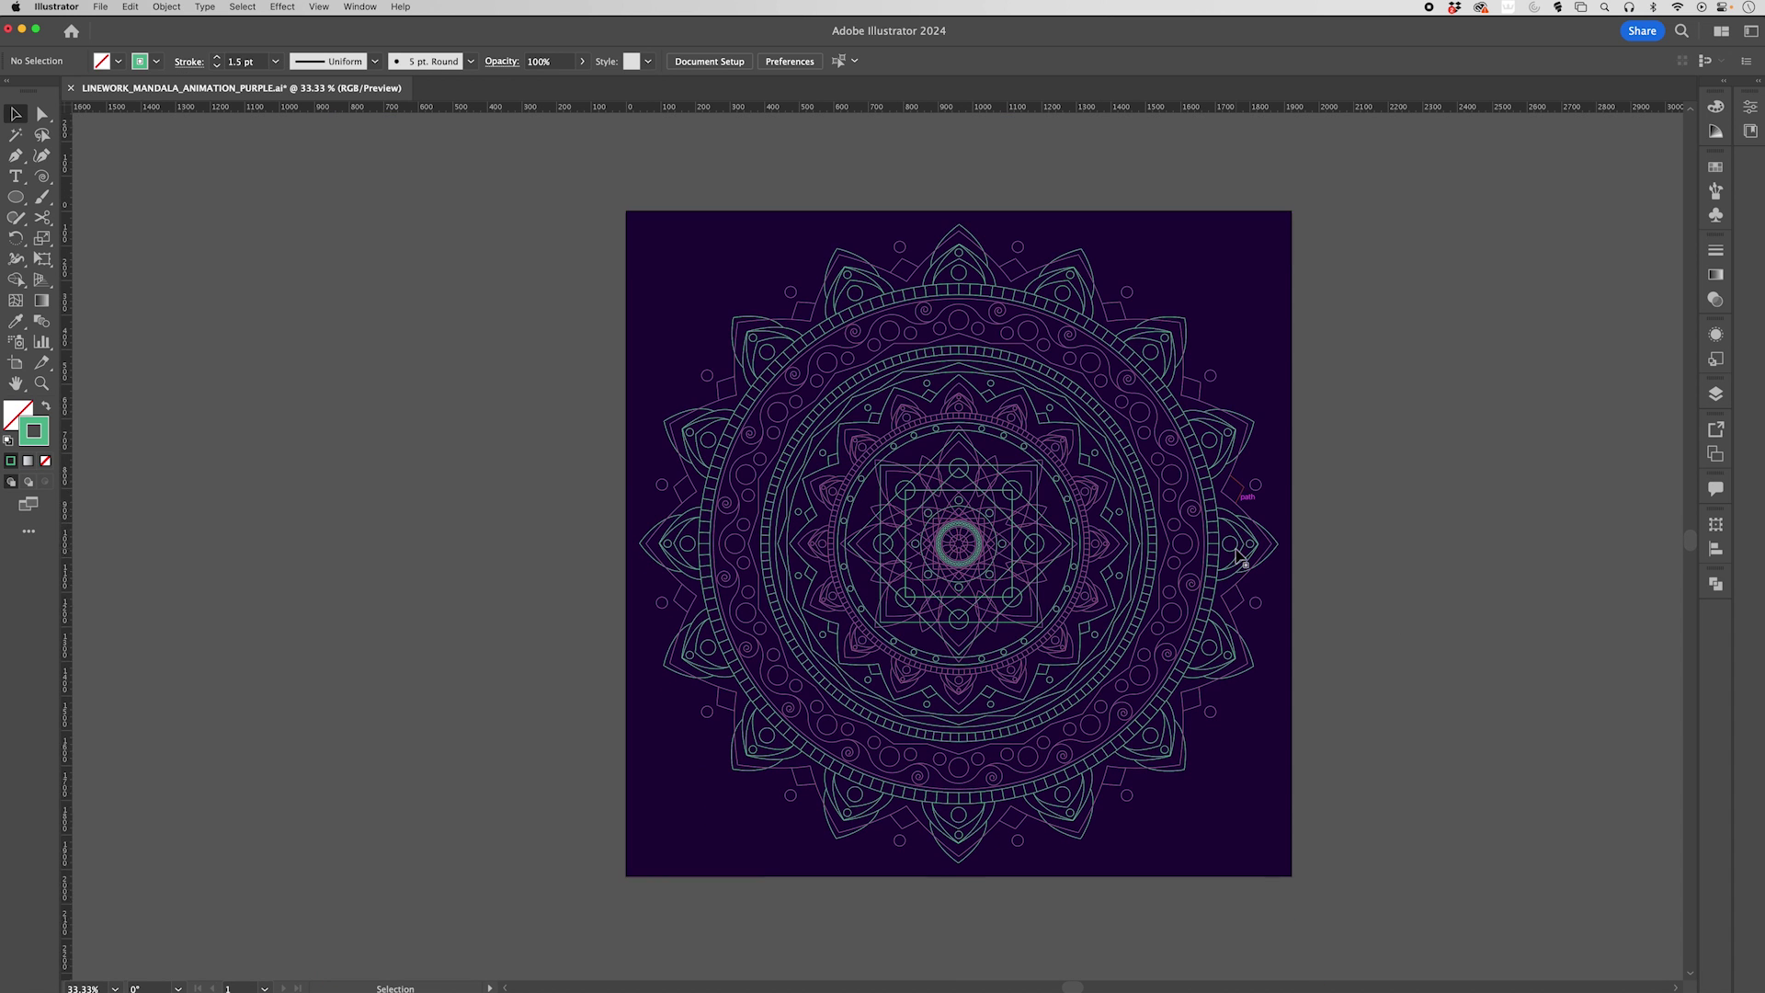
scroll(1303, 586, up, 1)
click(708, 60)
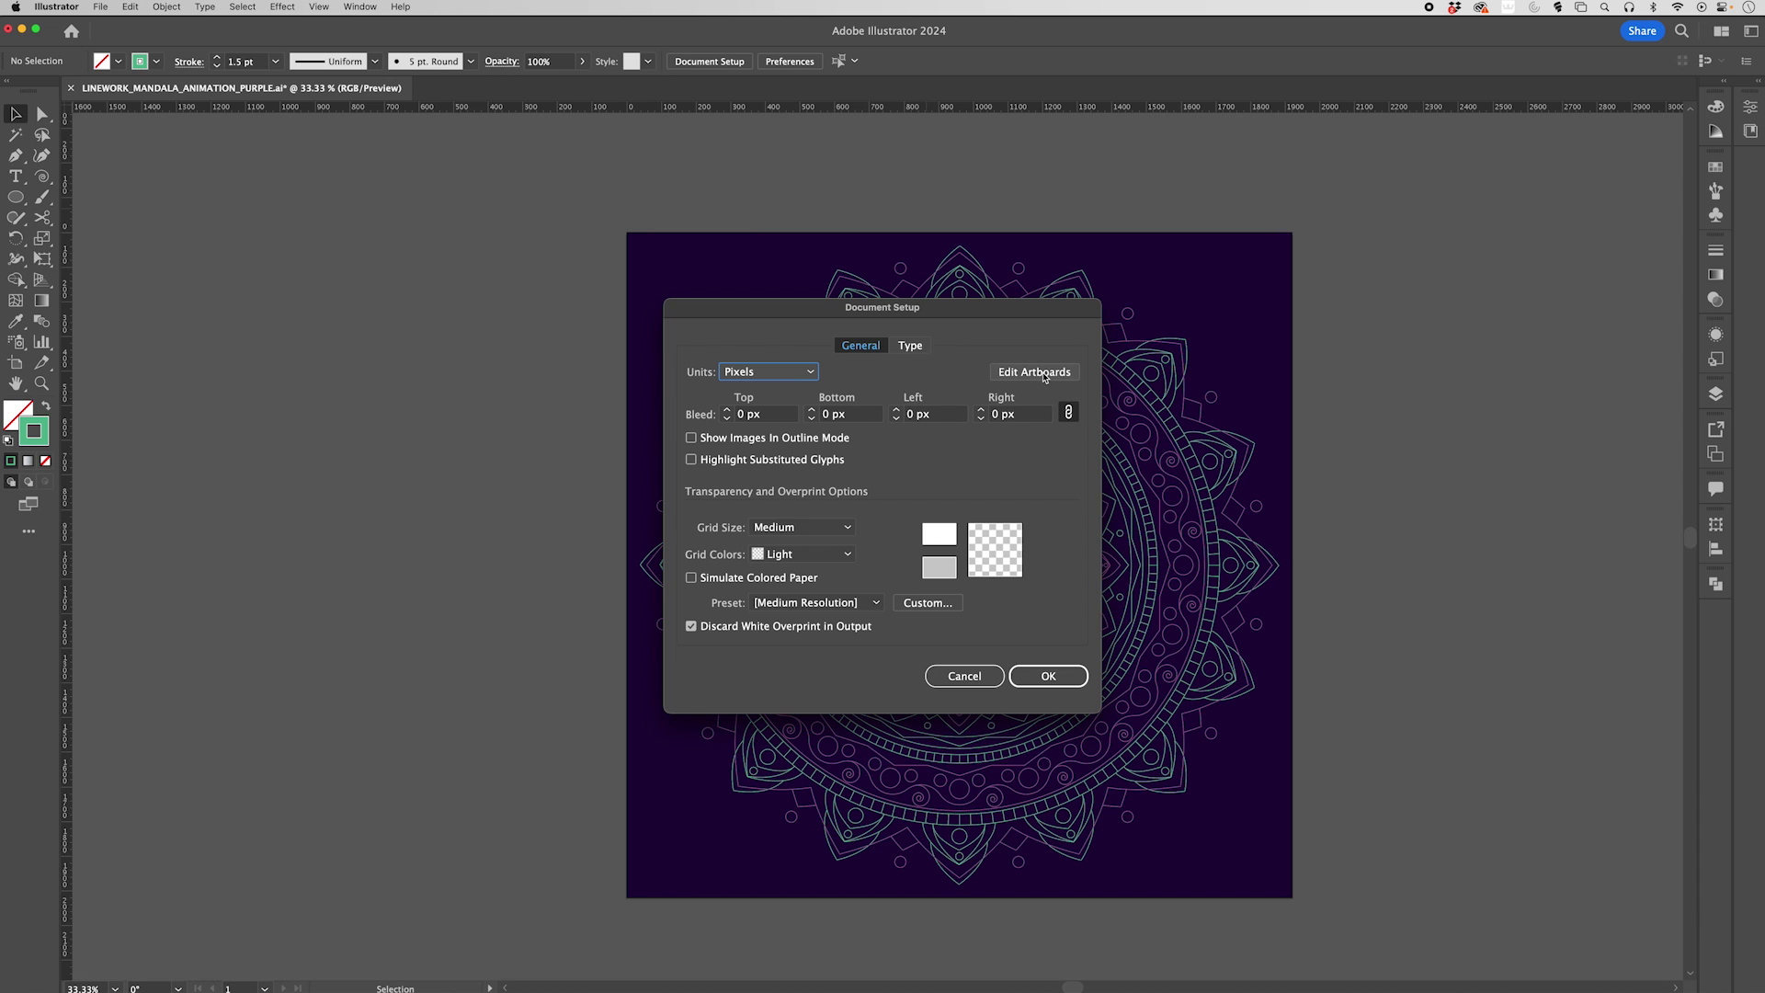
click(1034, 372)
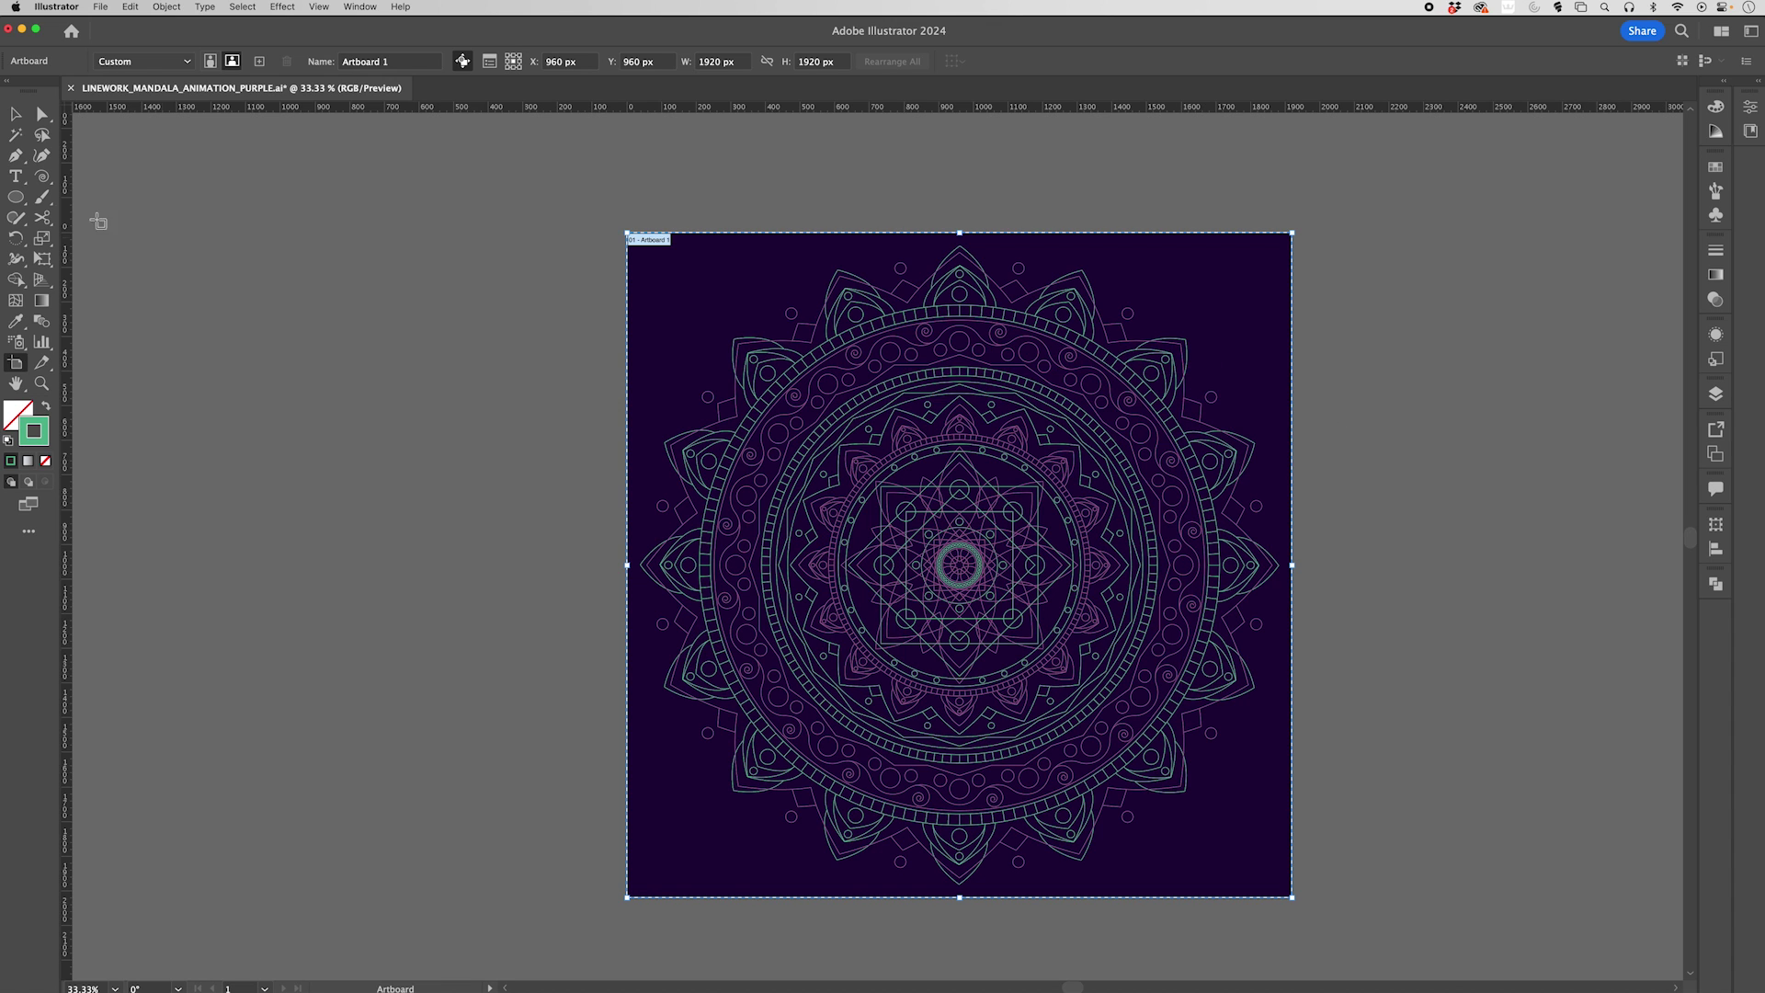
key(Escape)
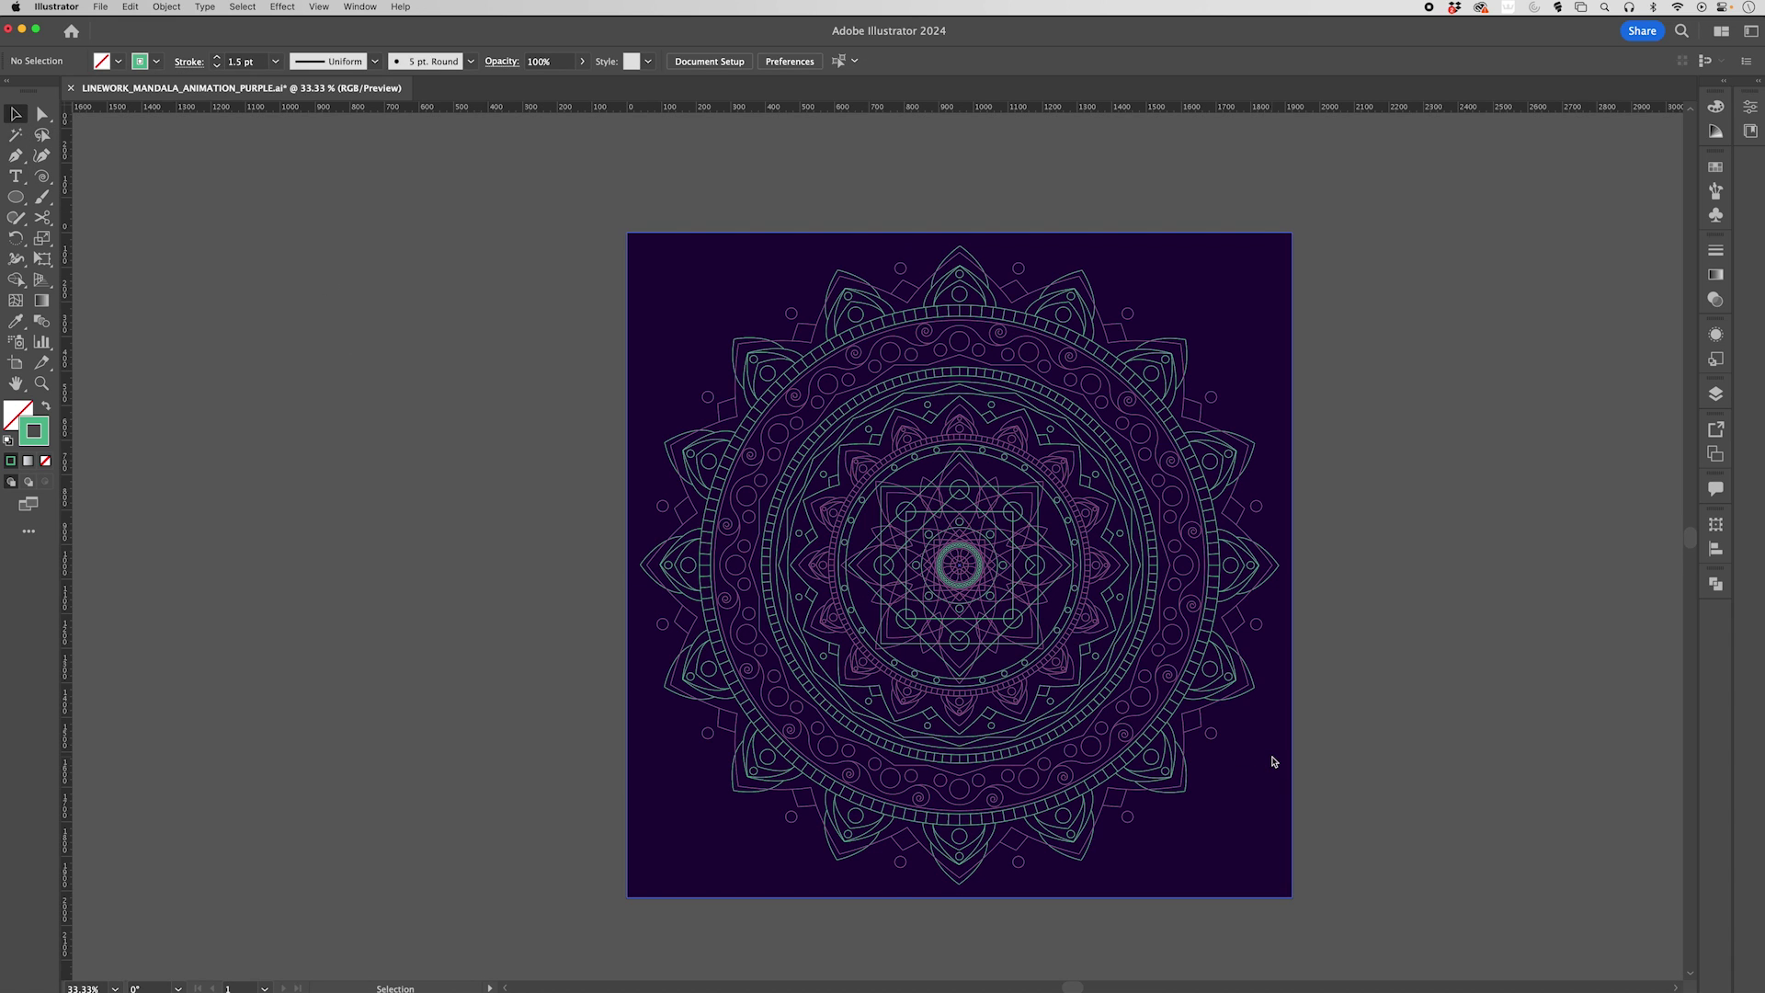
Select all the mandala artwork and check its fill and stroke color settings, leaving nothing selected
scroll(1274, 761, up, 2)
scroll(1274, 761, down, 3)
scroll(1274, 761, up, 1)
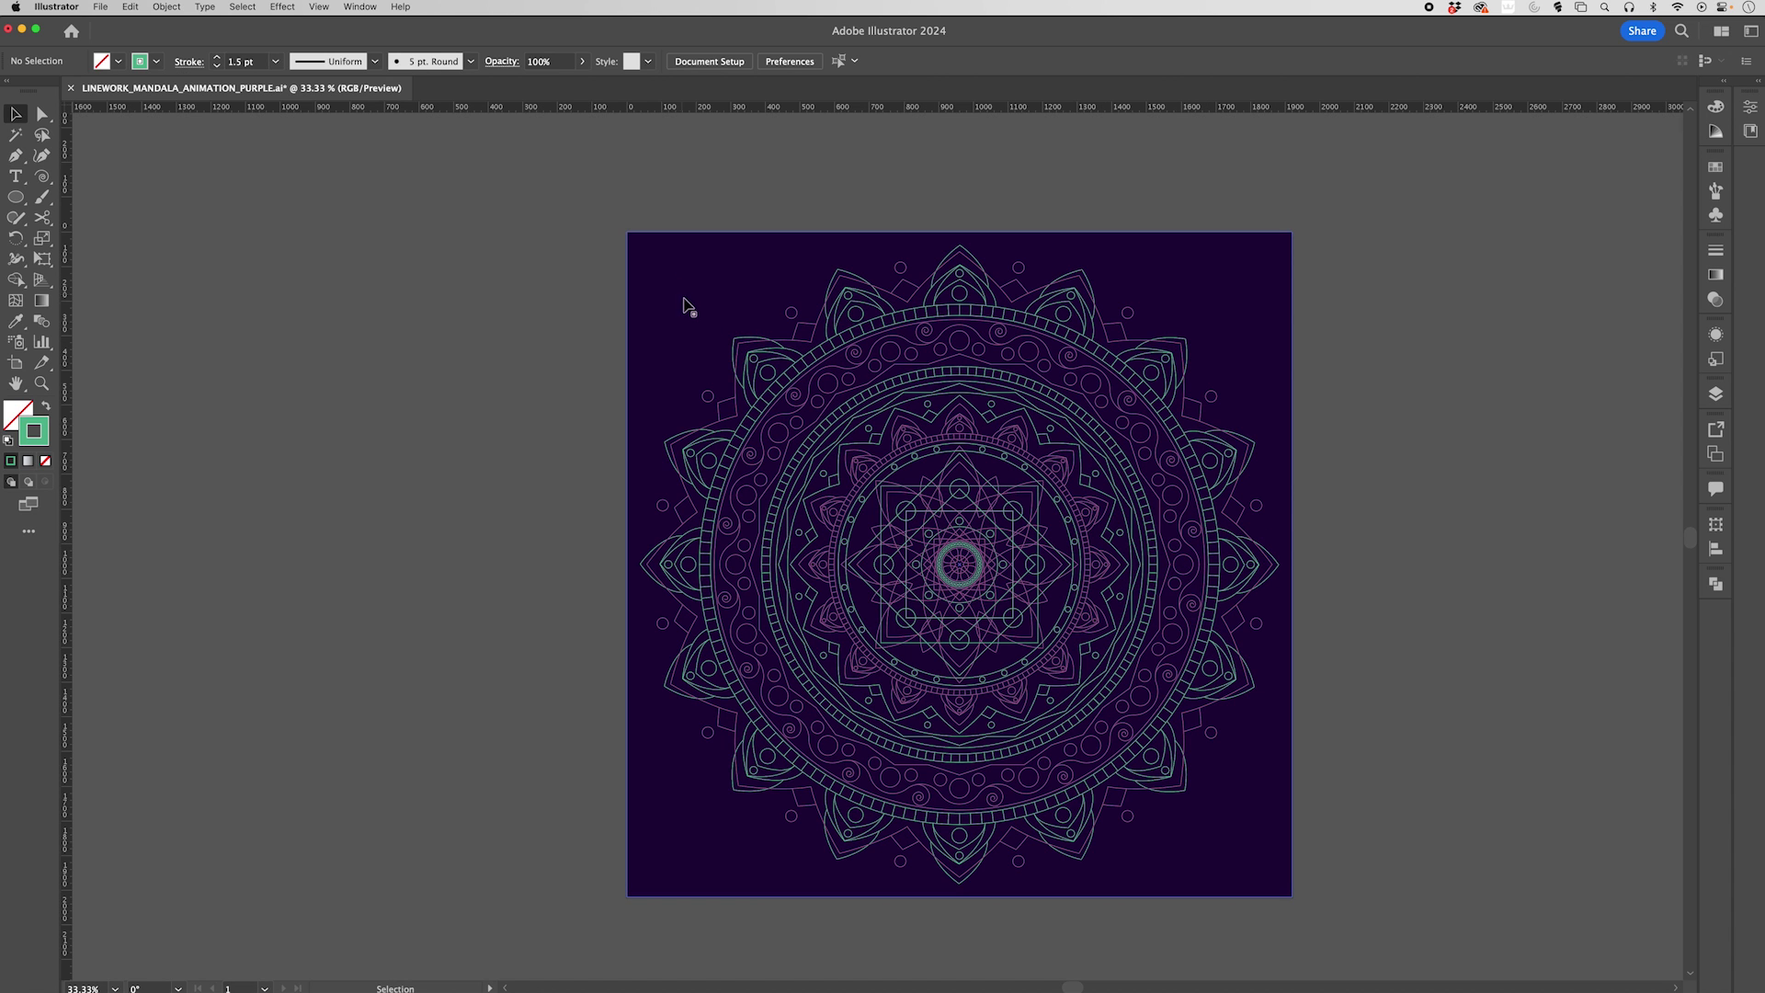
key(super+a)
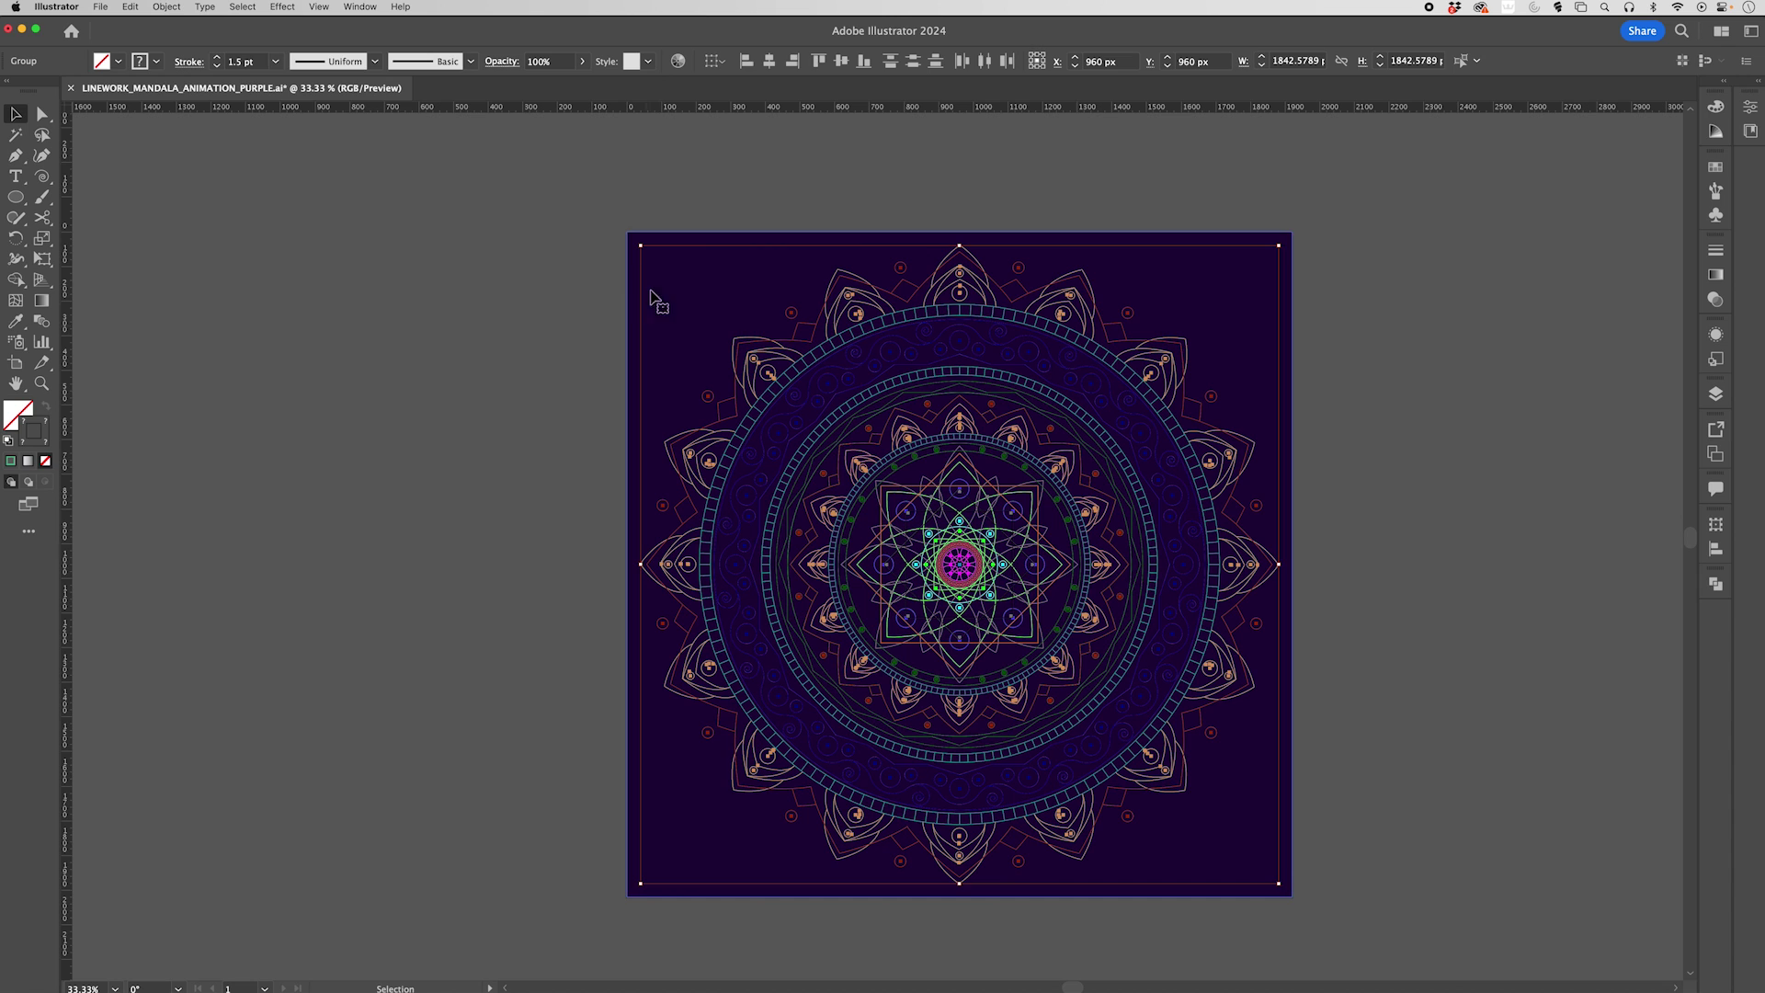
click(1715, 106)
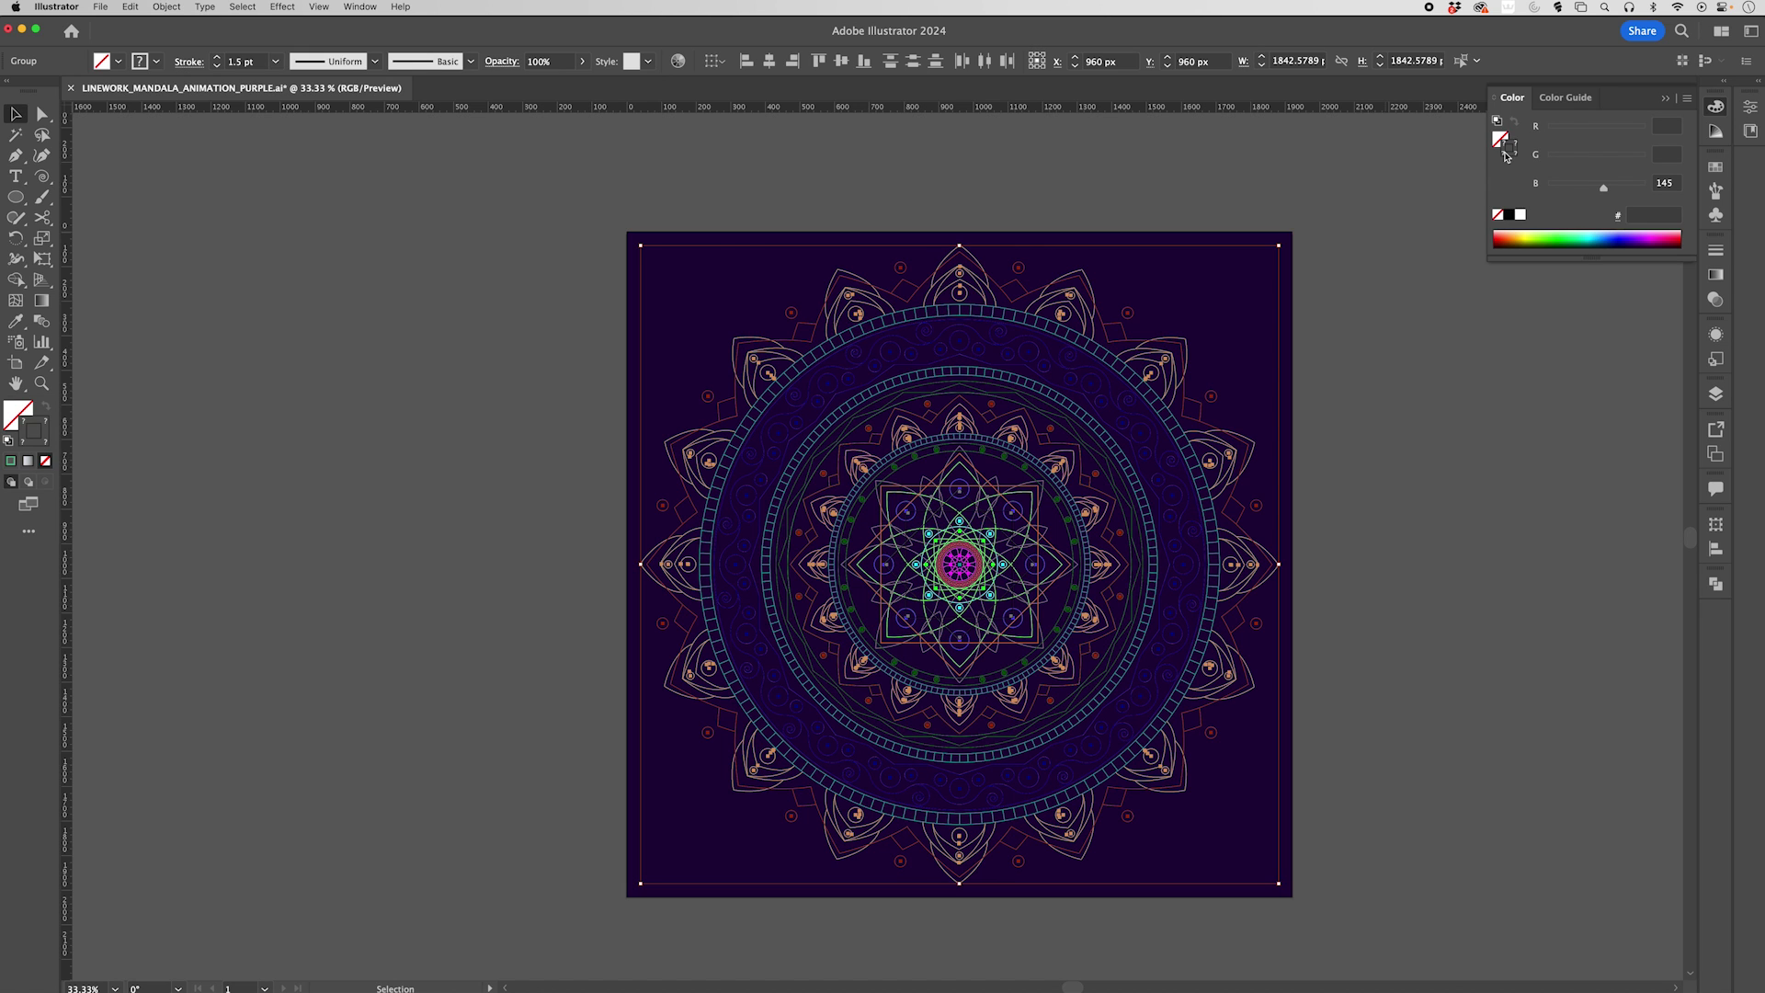
click(1371, 296)
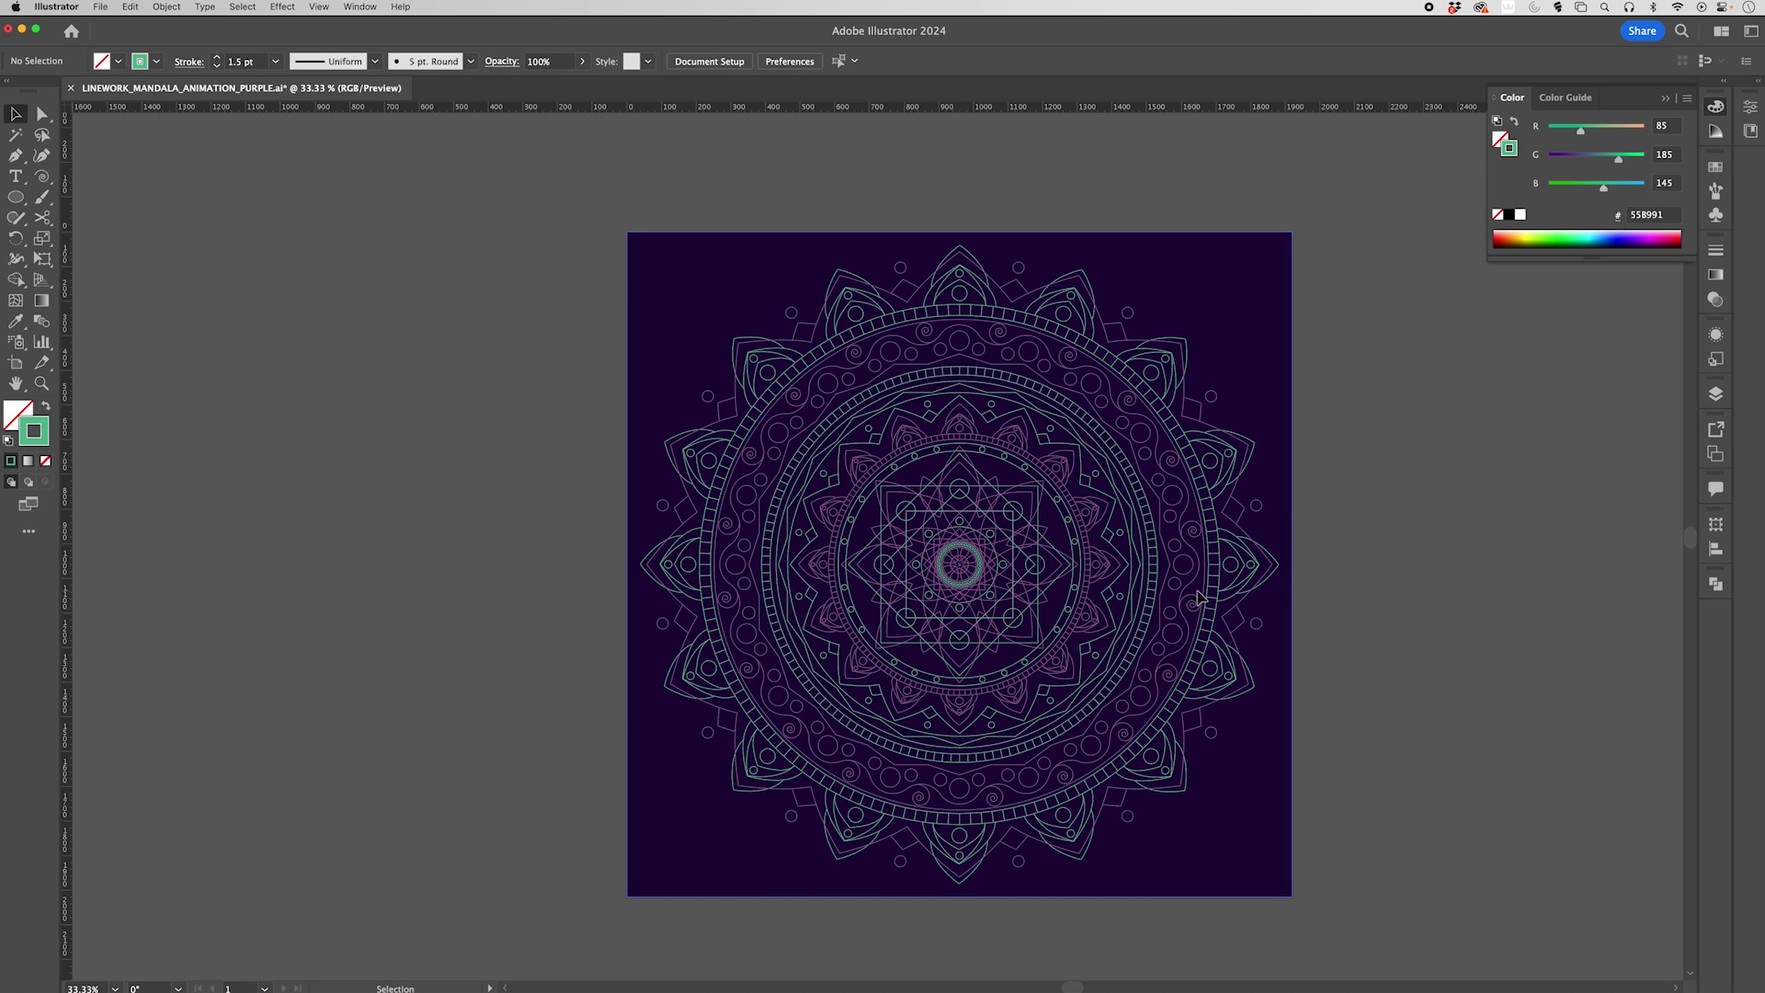
Display the layer list and hide the outer layers from PETAL RING PT2 copy through THIN LINE RING copy one by one
scroll(1182, 598, up, 2)
scroll(1182, 602, up, 5)
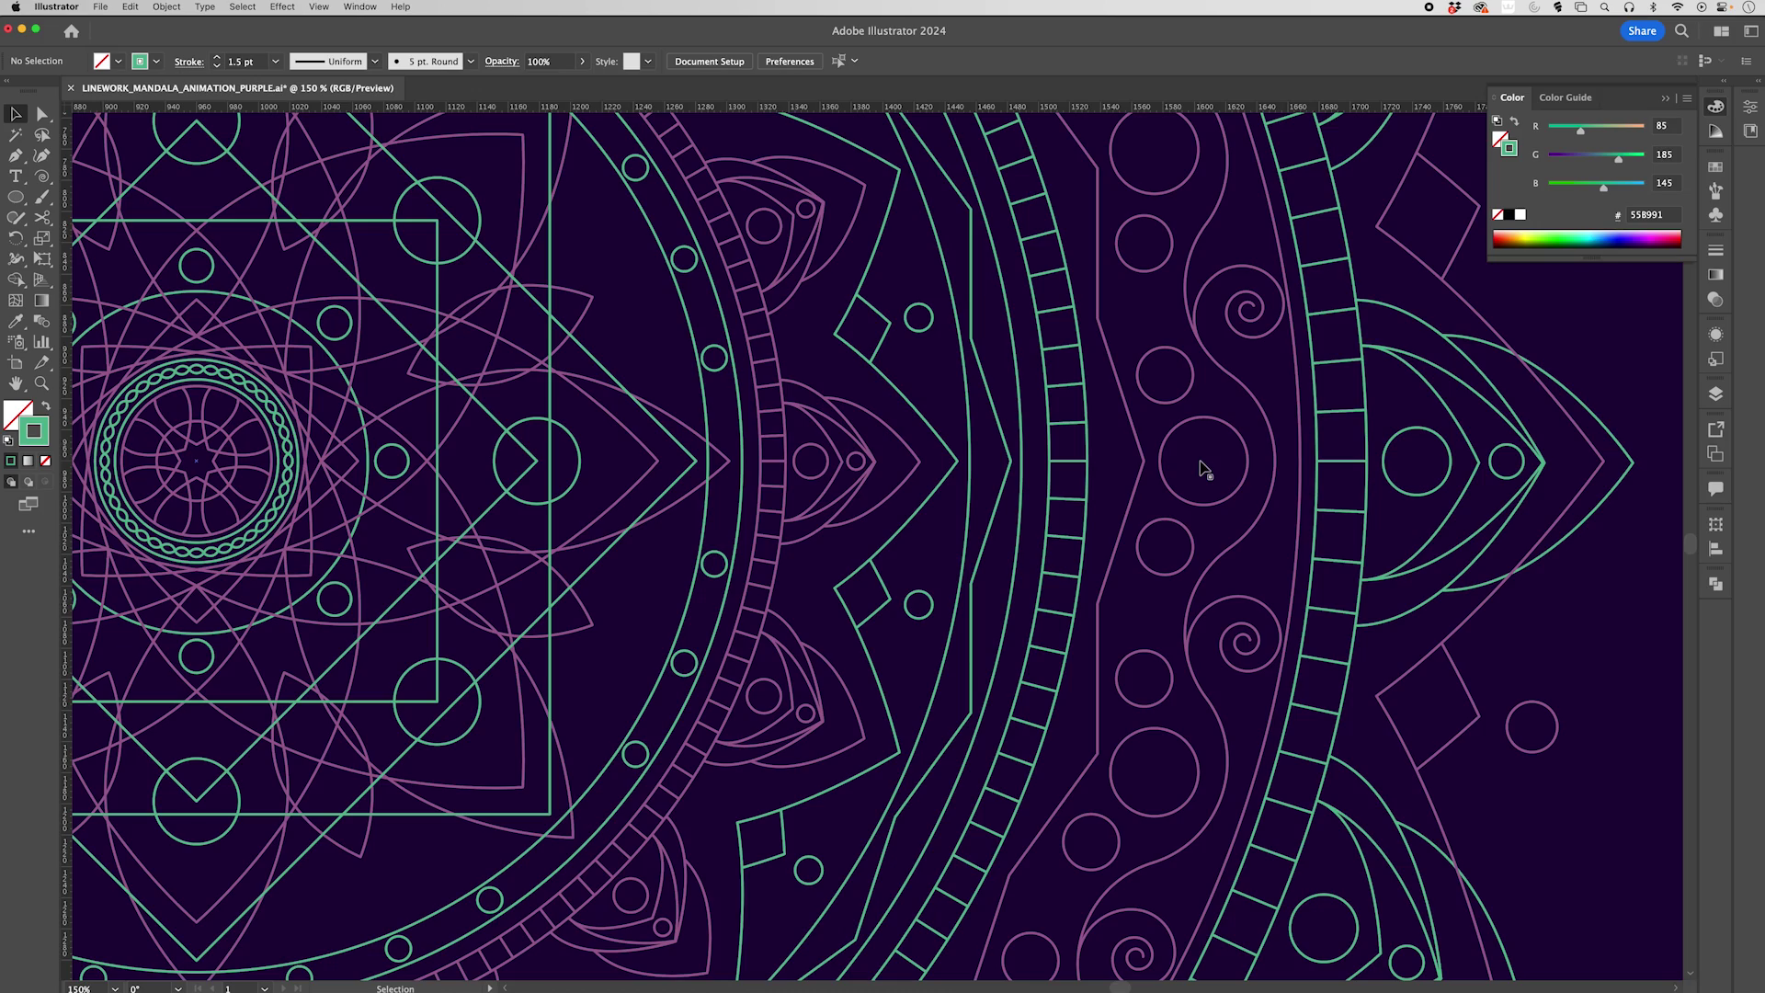
scroll(1202, 469, down, 4)
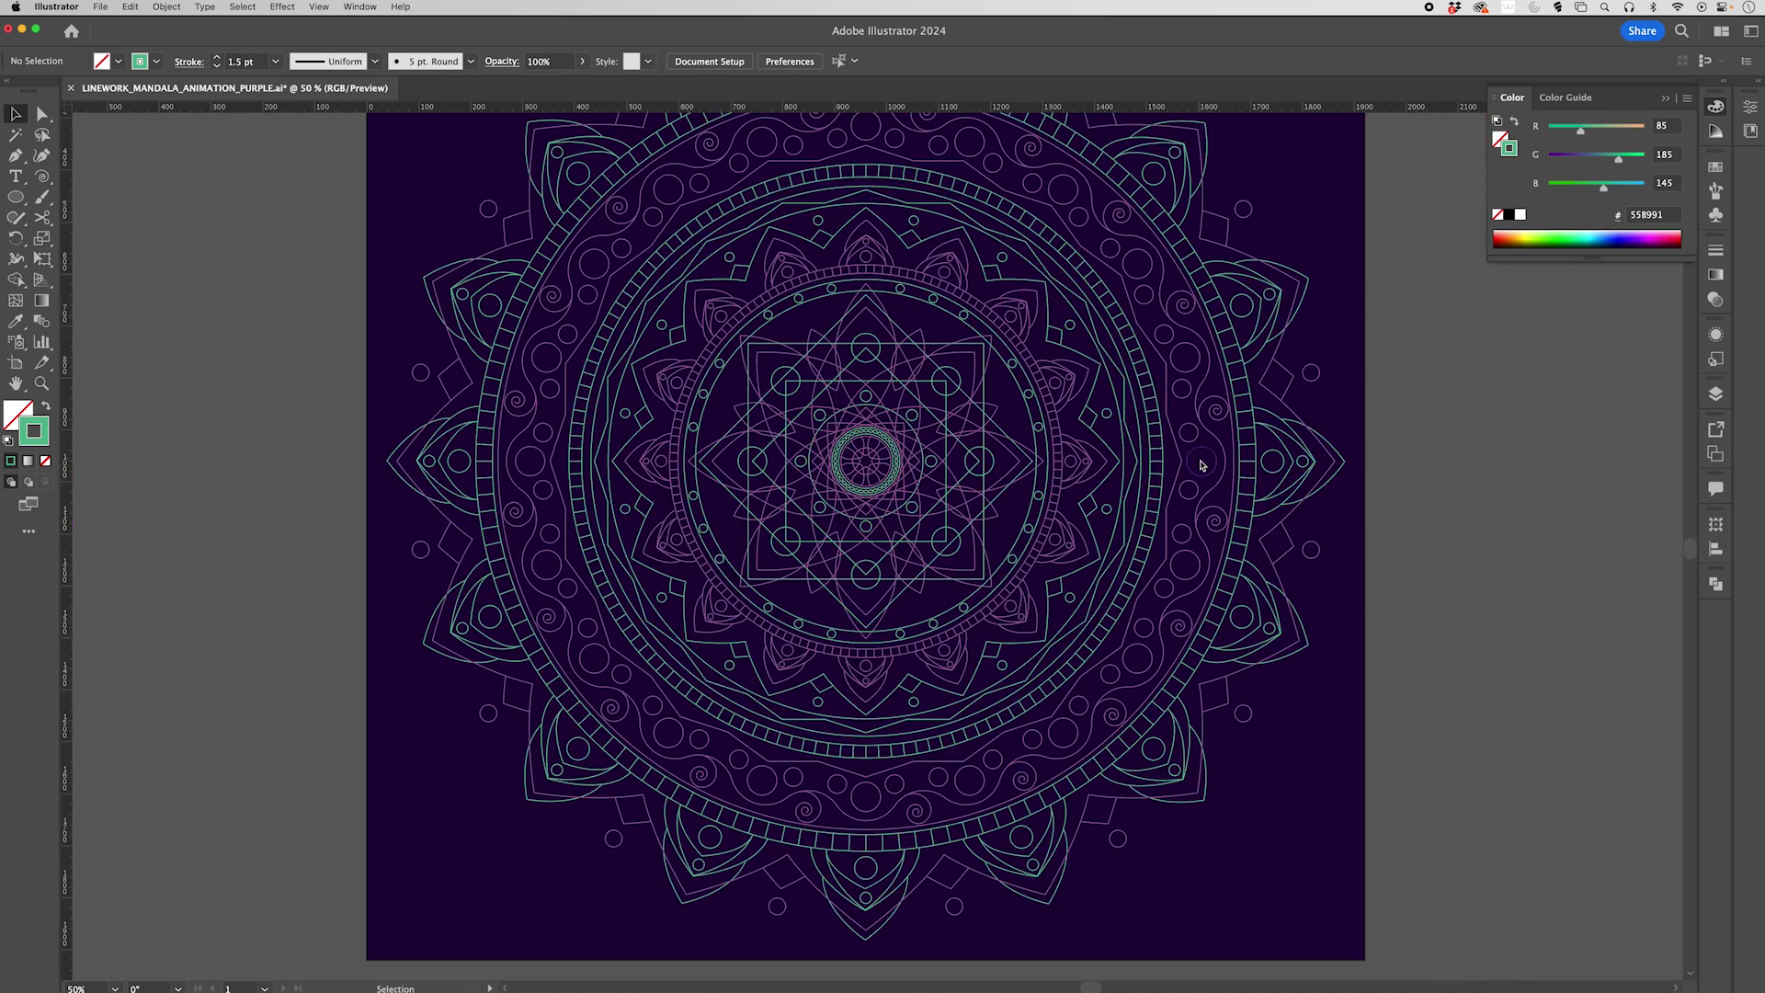
scroll(1236, 471, up, 3)
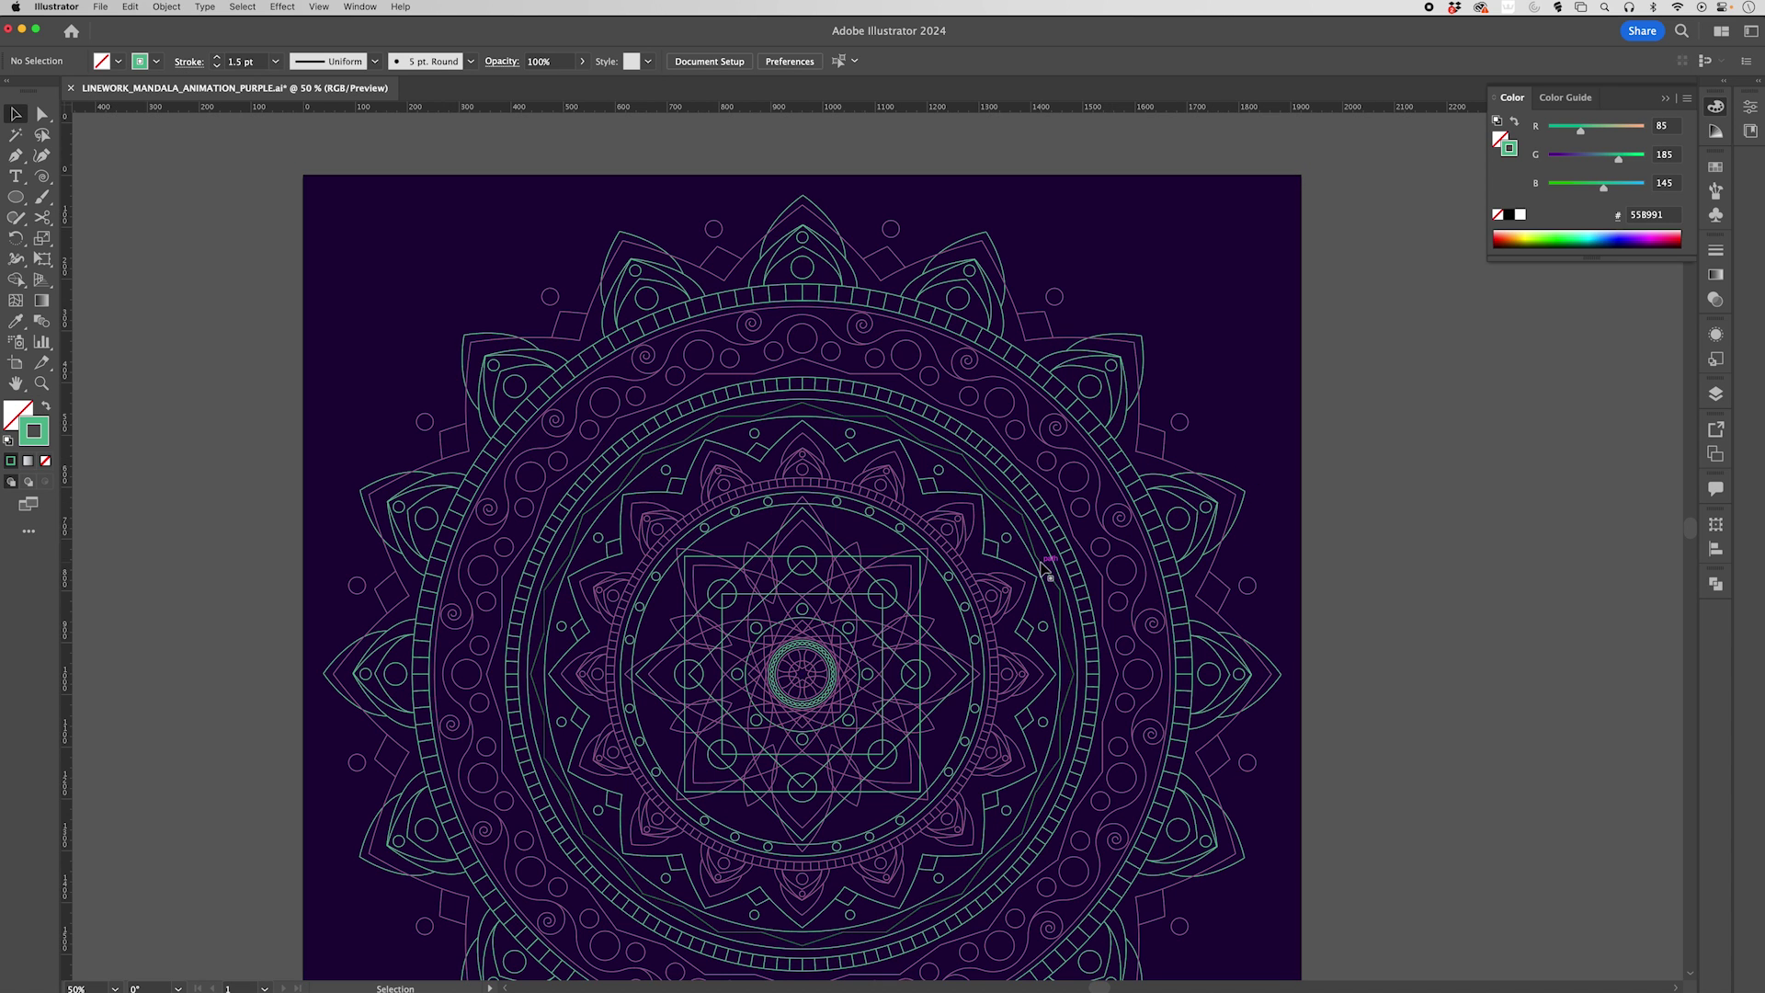
click(1715, 394)
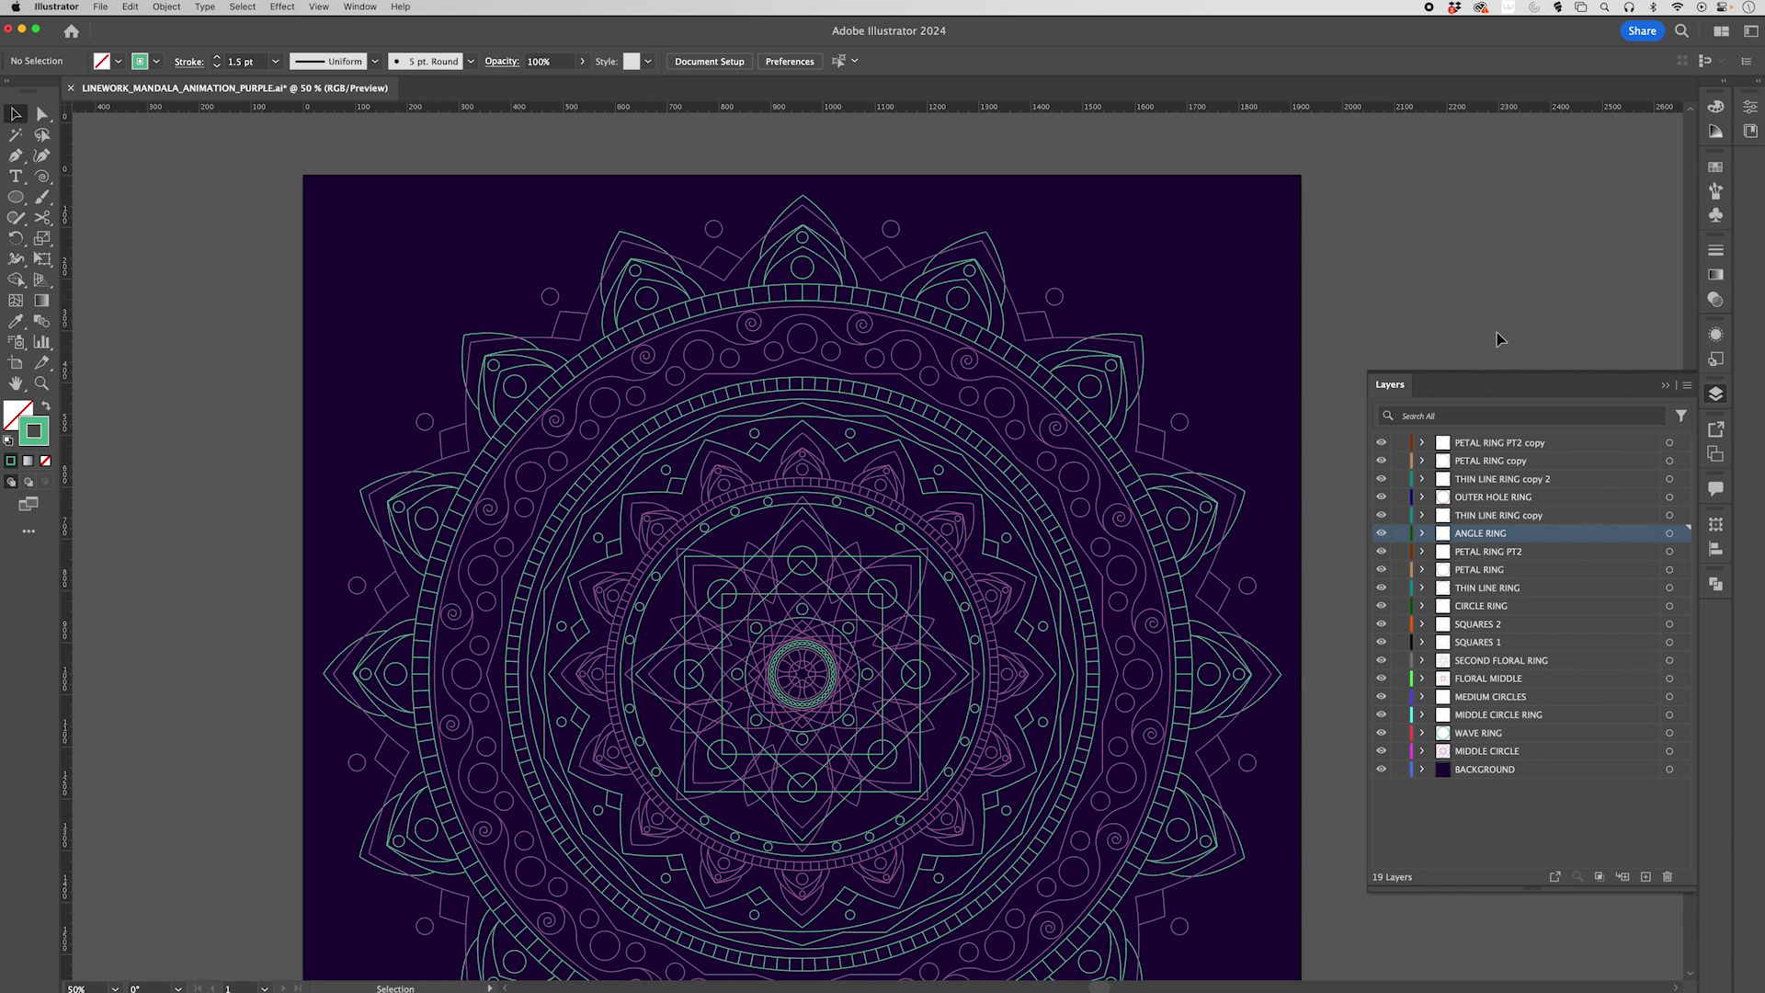
click(1382, 444)
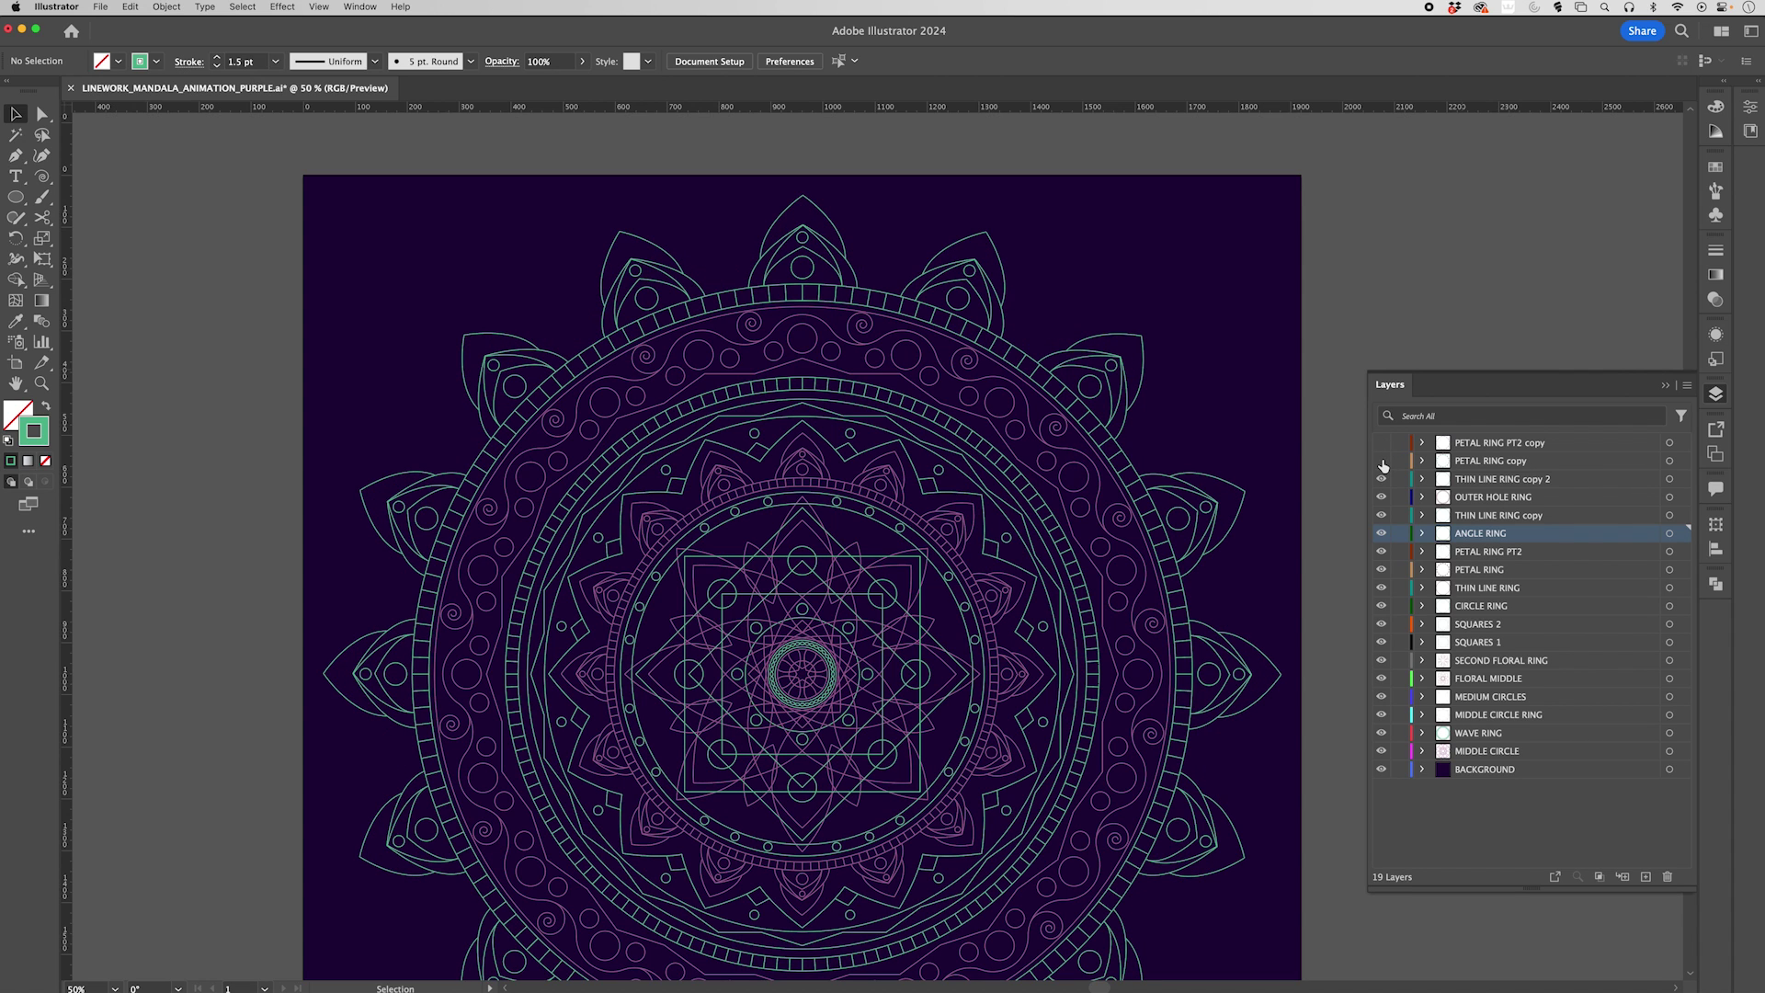
click(1382, 460)
click(1381, 479)
click(1382, 497)
click(1381, 514)
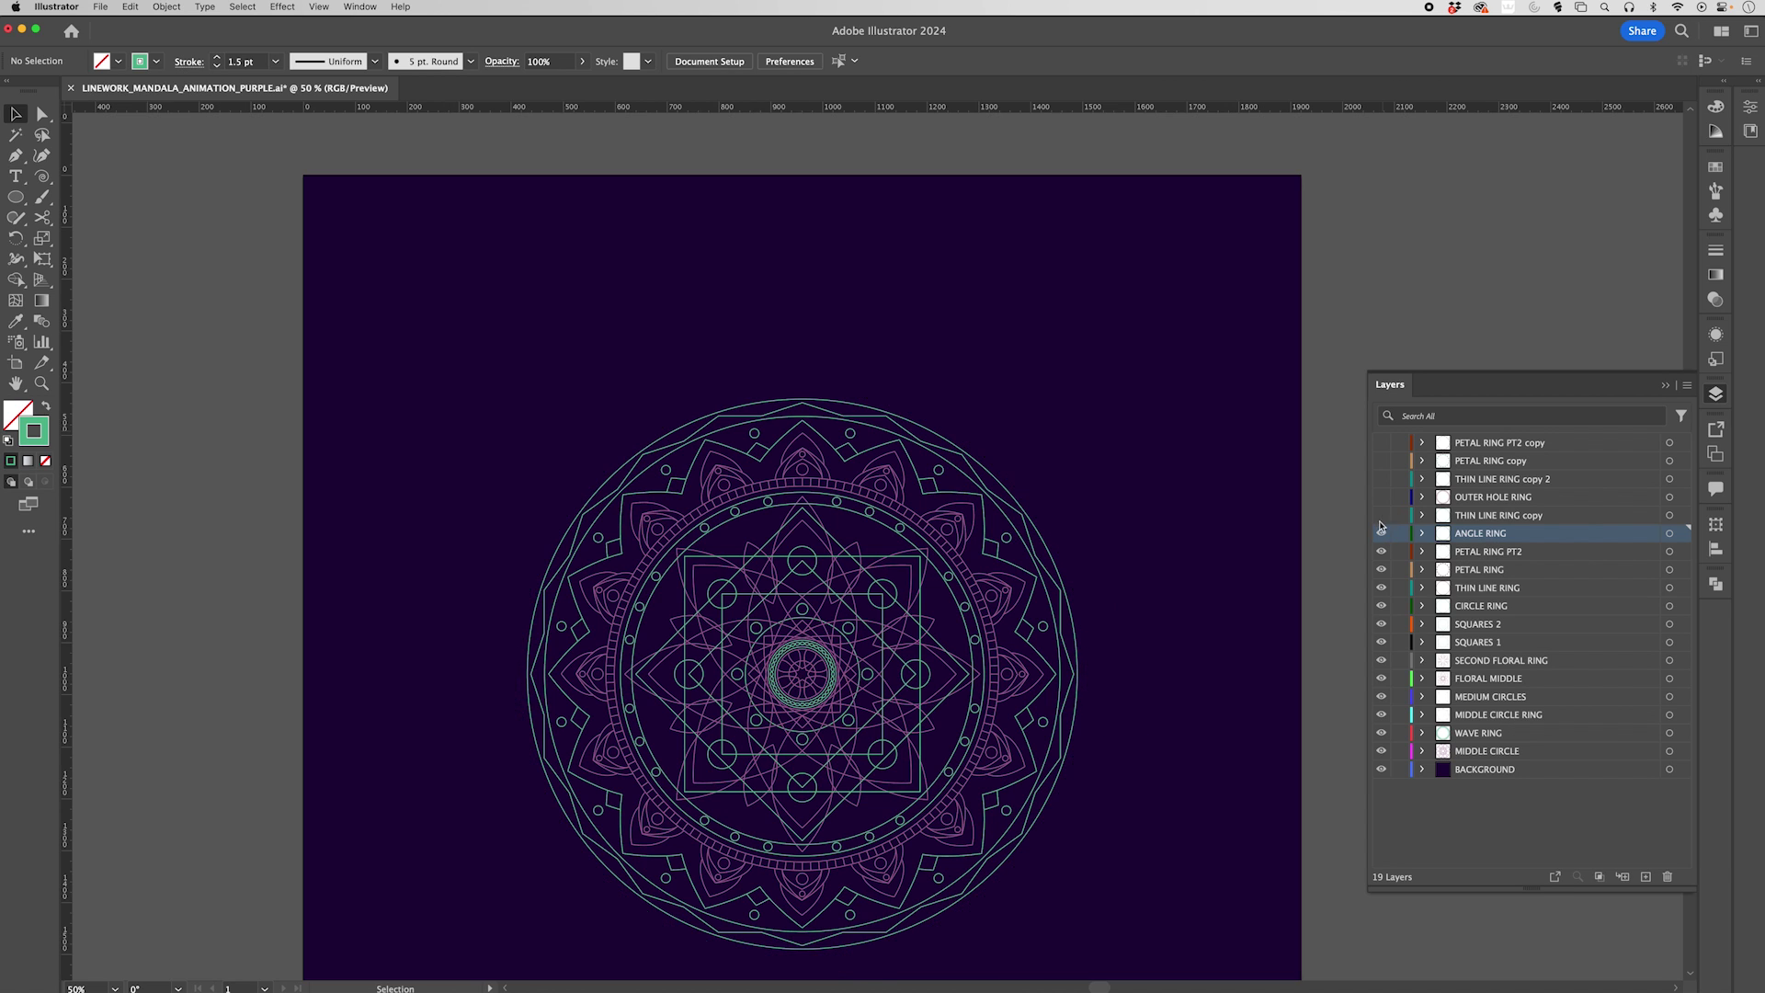
Hide the layers from ANGLE RING through SQUARES 2 one by one to inspect each ring
click(1382, 532)
click(1382, 551)
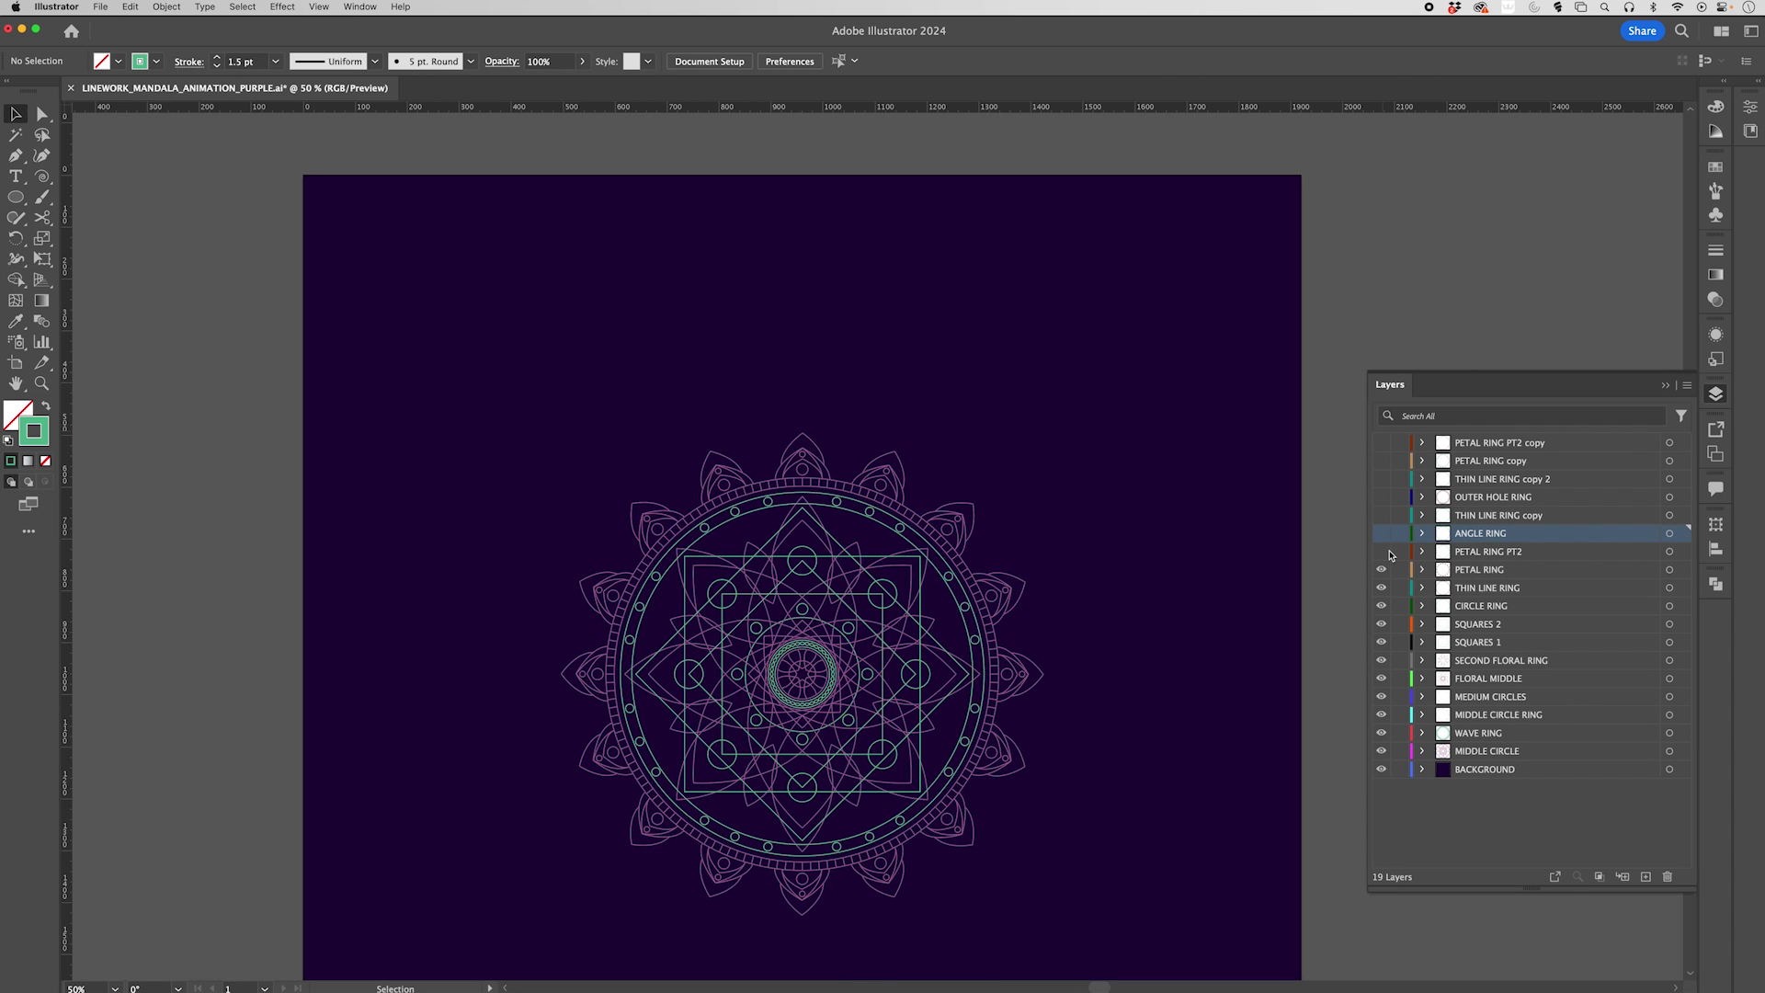
click(1382, 569)
click(1381, 588)
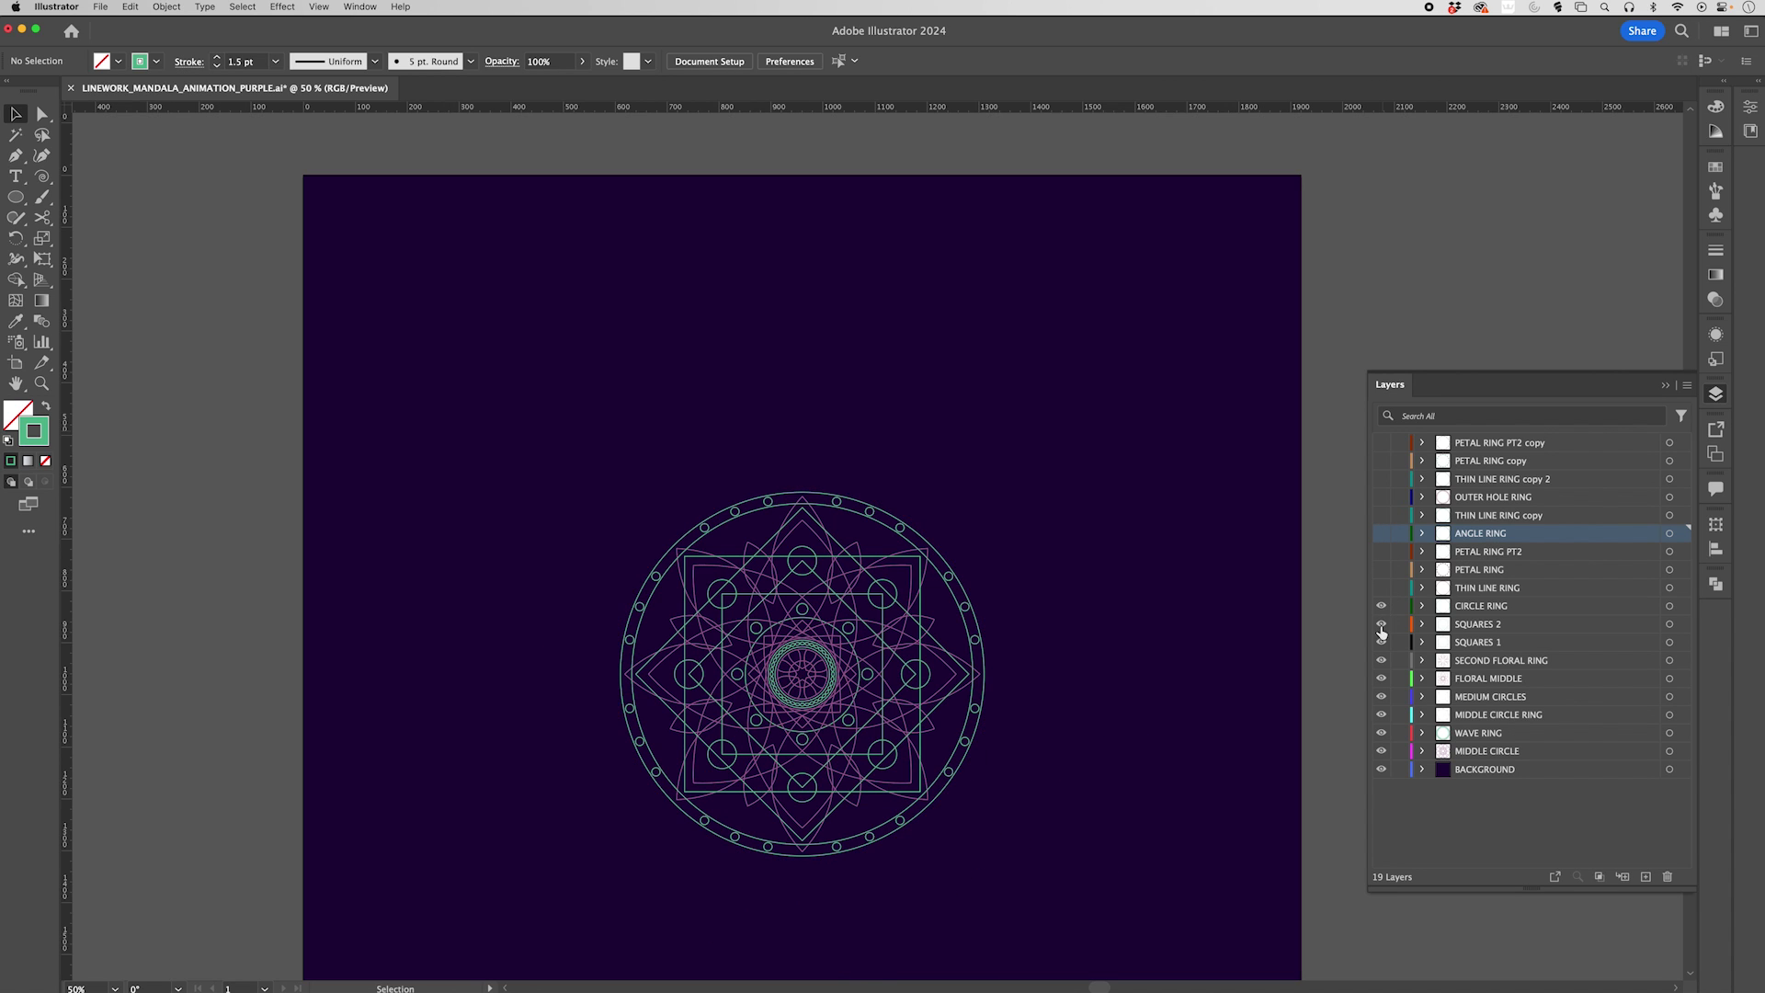
click(1382, 605)
click(1381, 624)
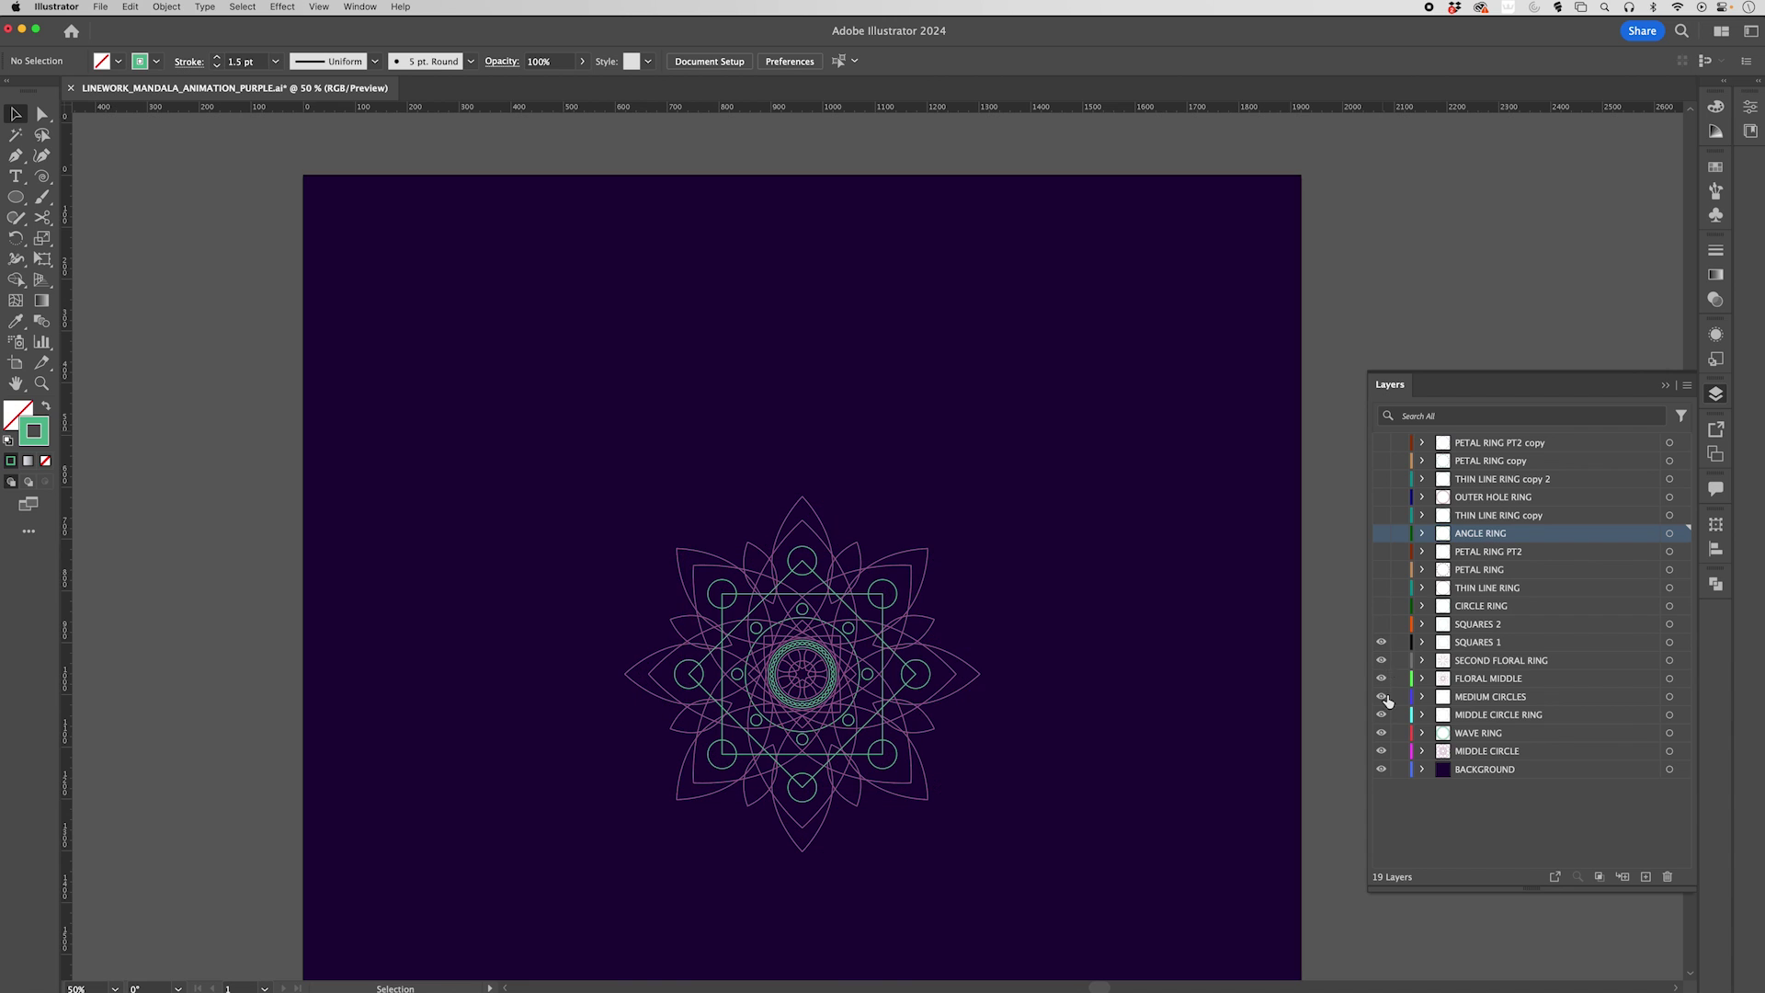
click(1382, 624)
click(1381, 624)
Hide the inner layers from SQUARES 1 through MIDDLE CIRCLE one by one, leaving only BACKGROUND shown
click(1381, 642)
click(1382, 661)
click(1382, 678)
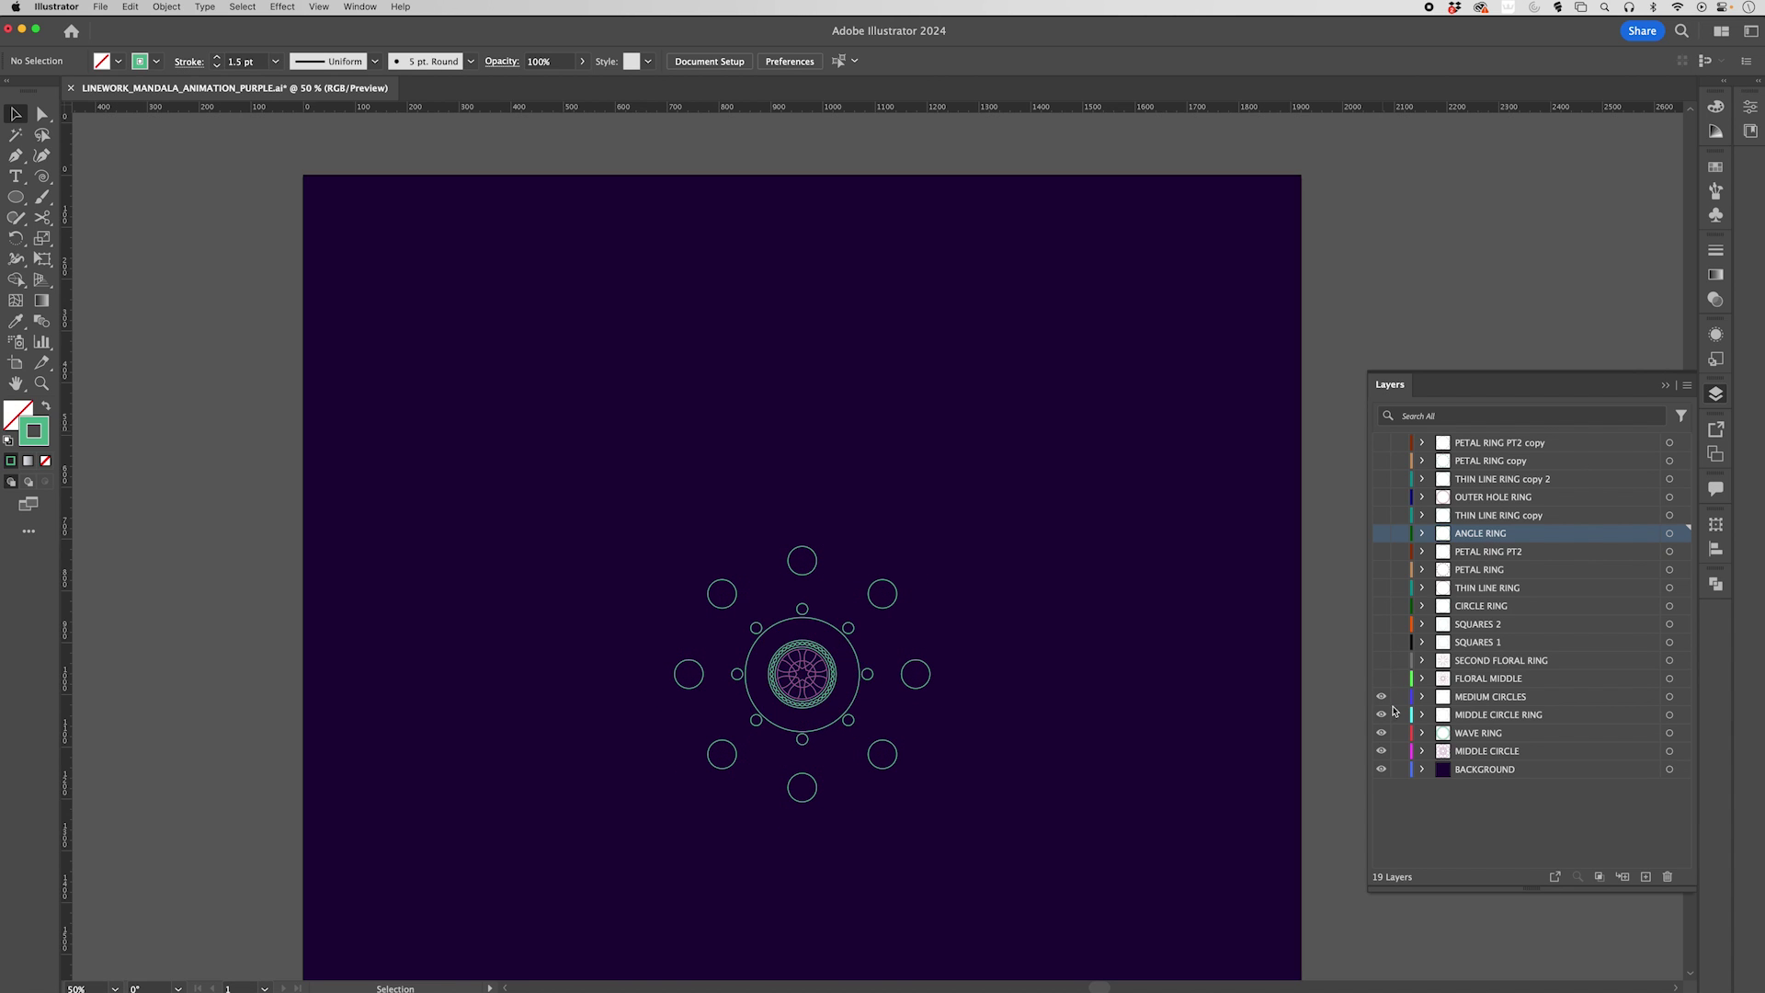
click(1382, 697)
click(1381, 714)
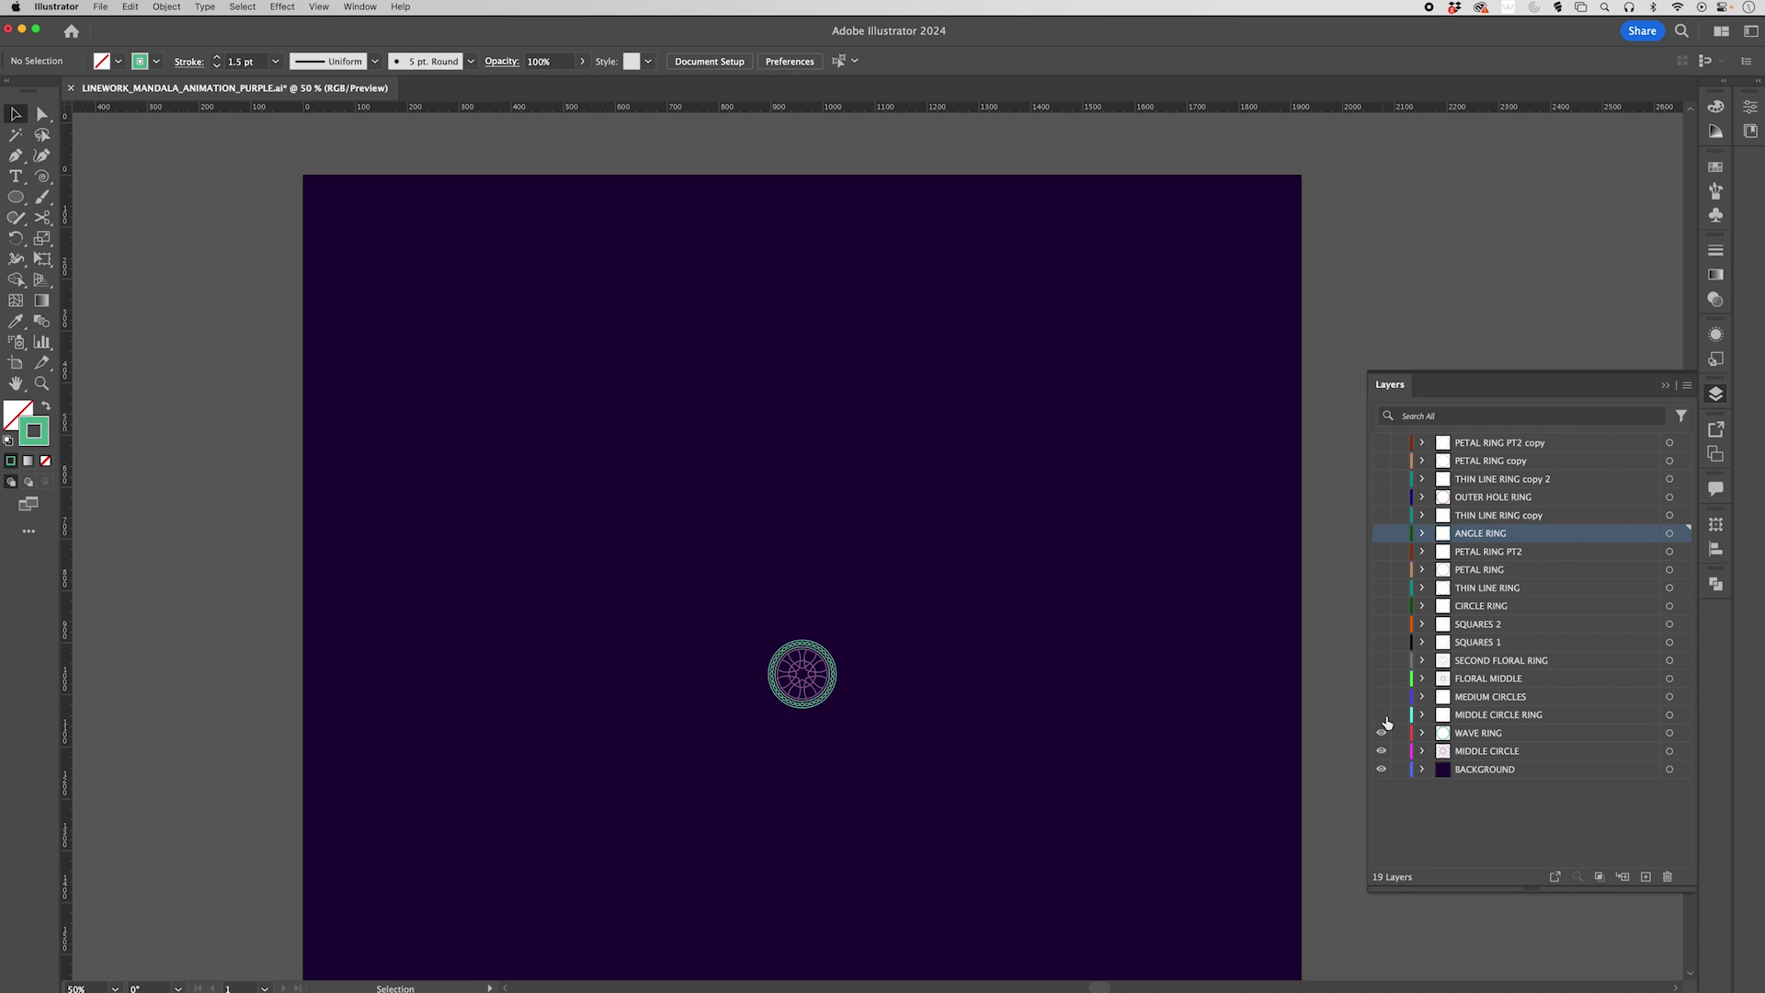
click(1382, 733)
click(1382, 751)
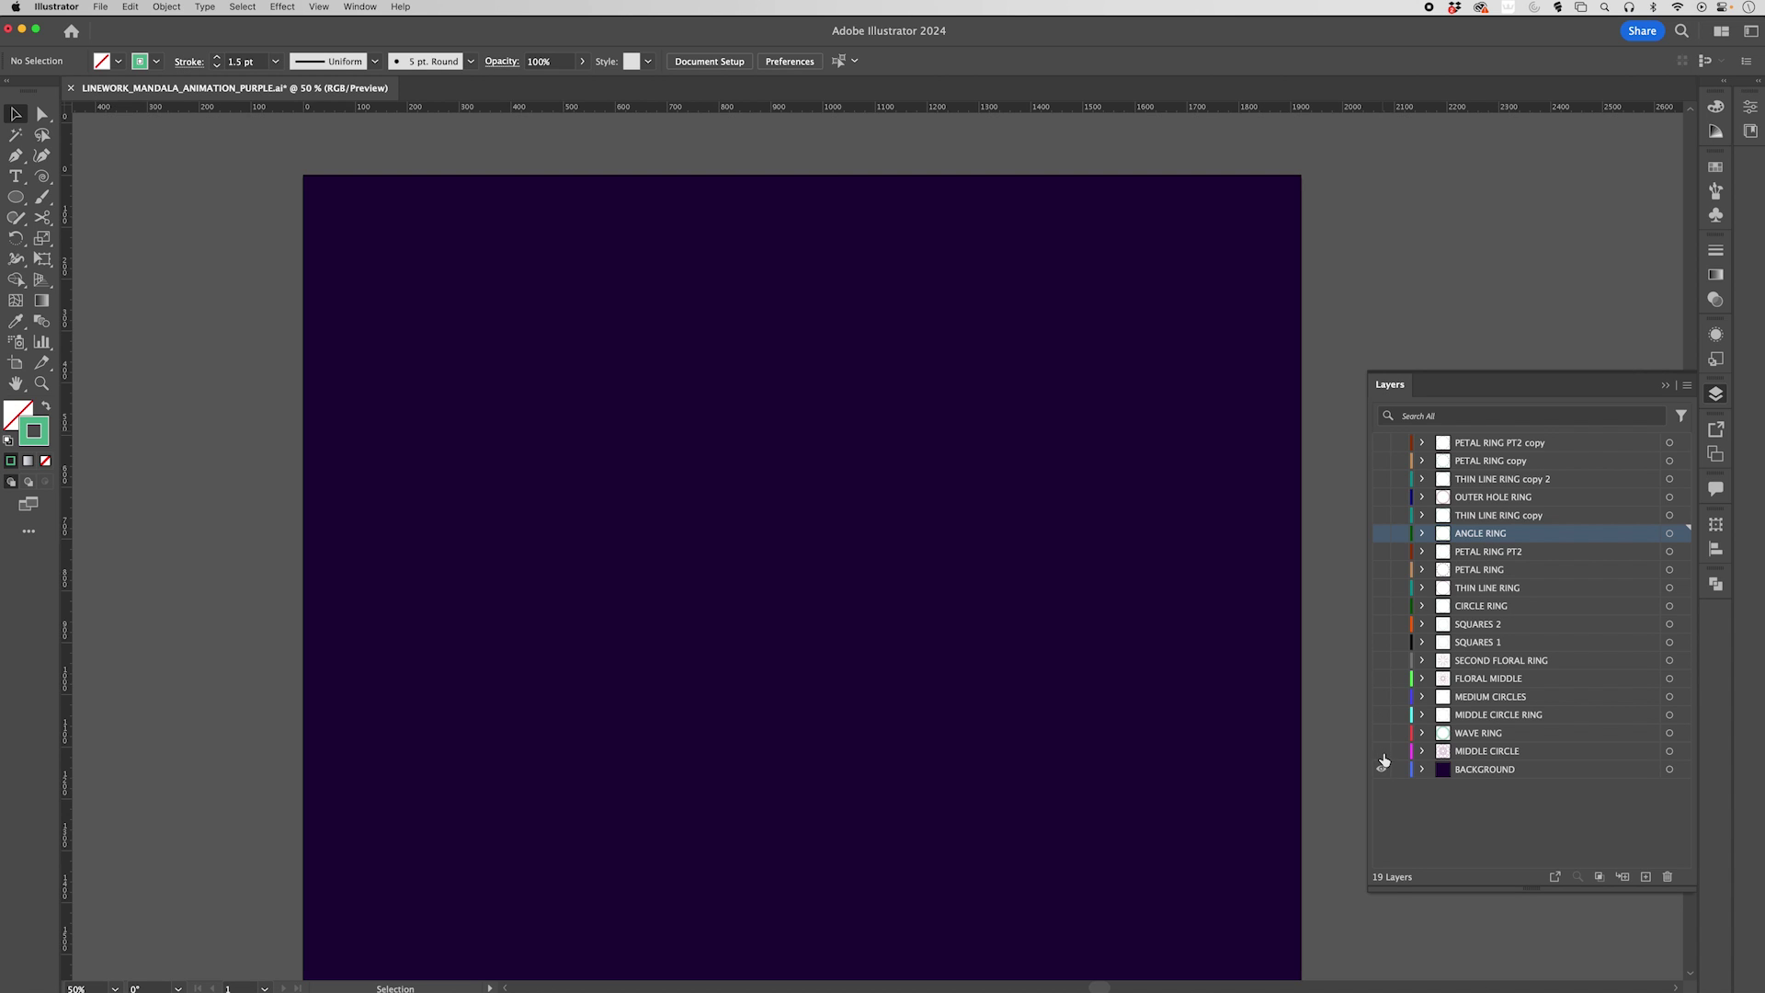
Show all the mandala layers again and toggle the BACKGROUND, MIDDLE CIRCLE and WAVE RING layers off and on
drag(1381, 751, 1379, 444)
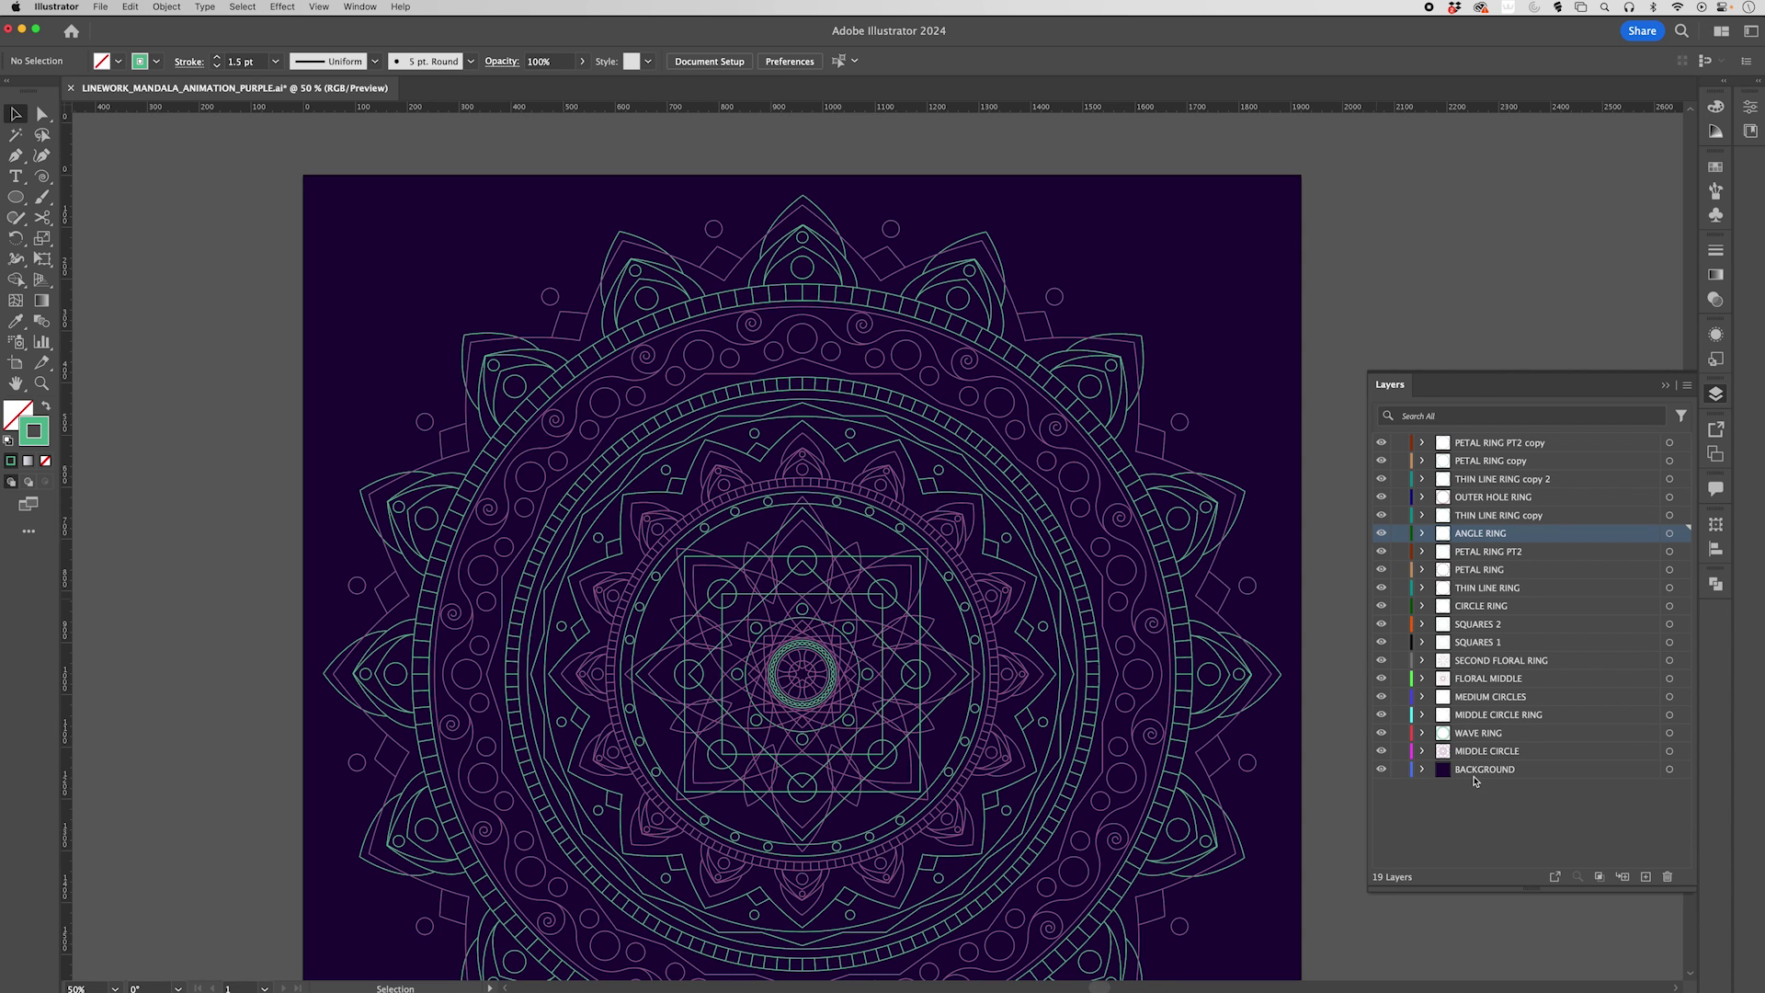
click(1381, 769)
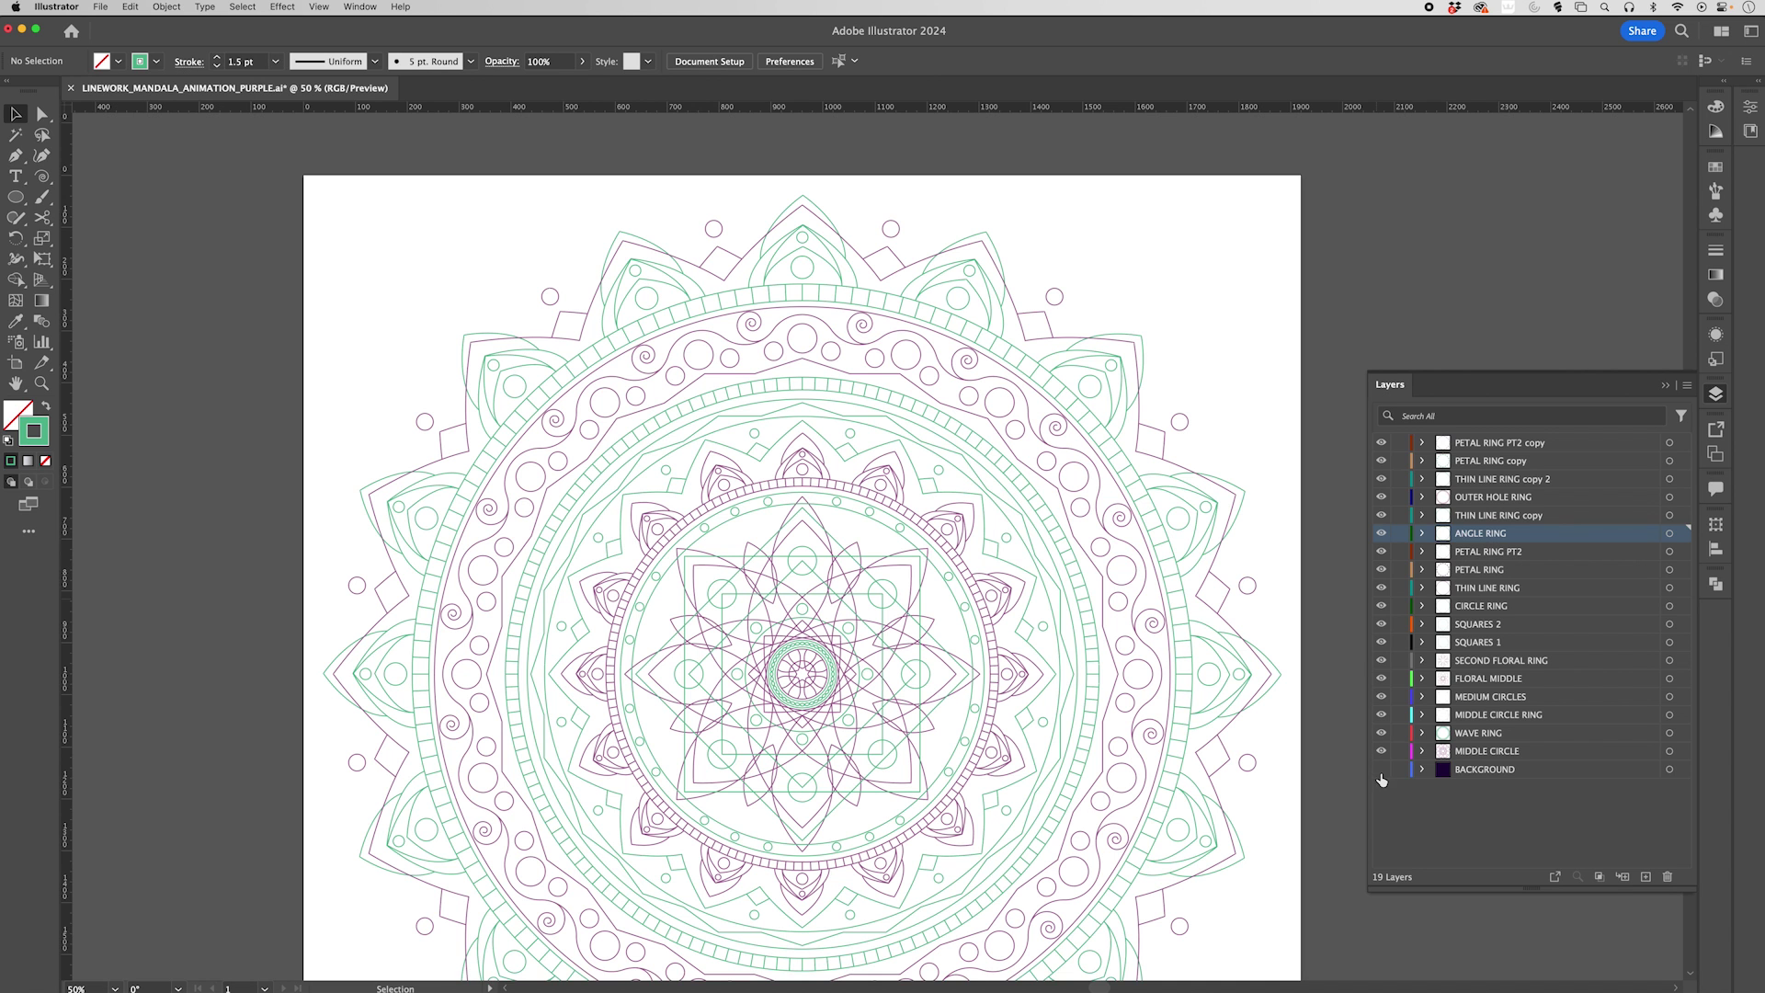
click(1381, 770)
click(1380, 751)
click(1380, 733)
click(1381, 751)
click(1380, 733)
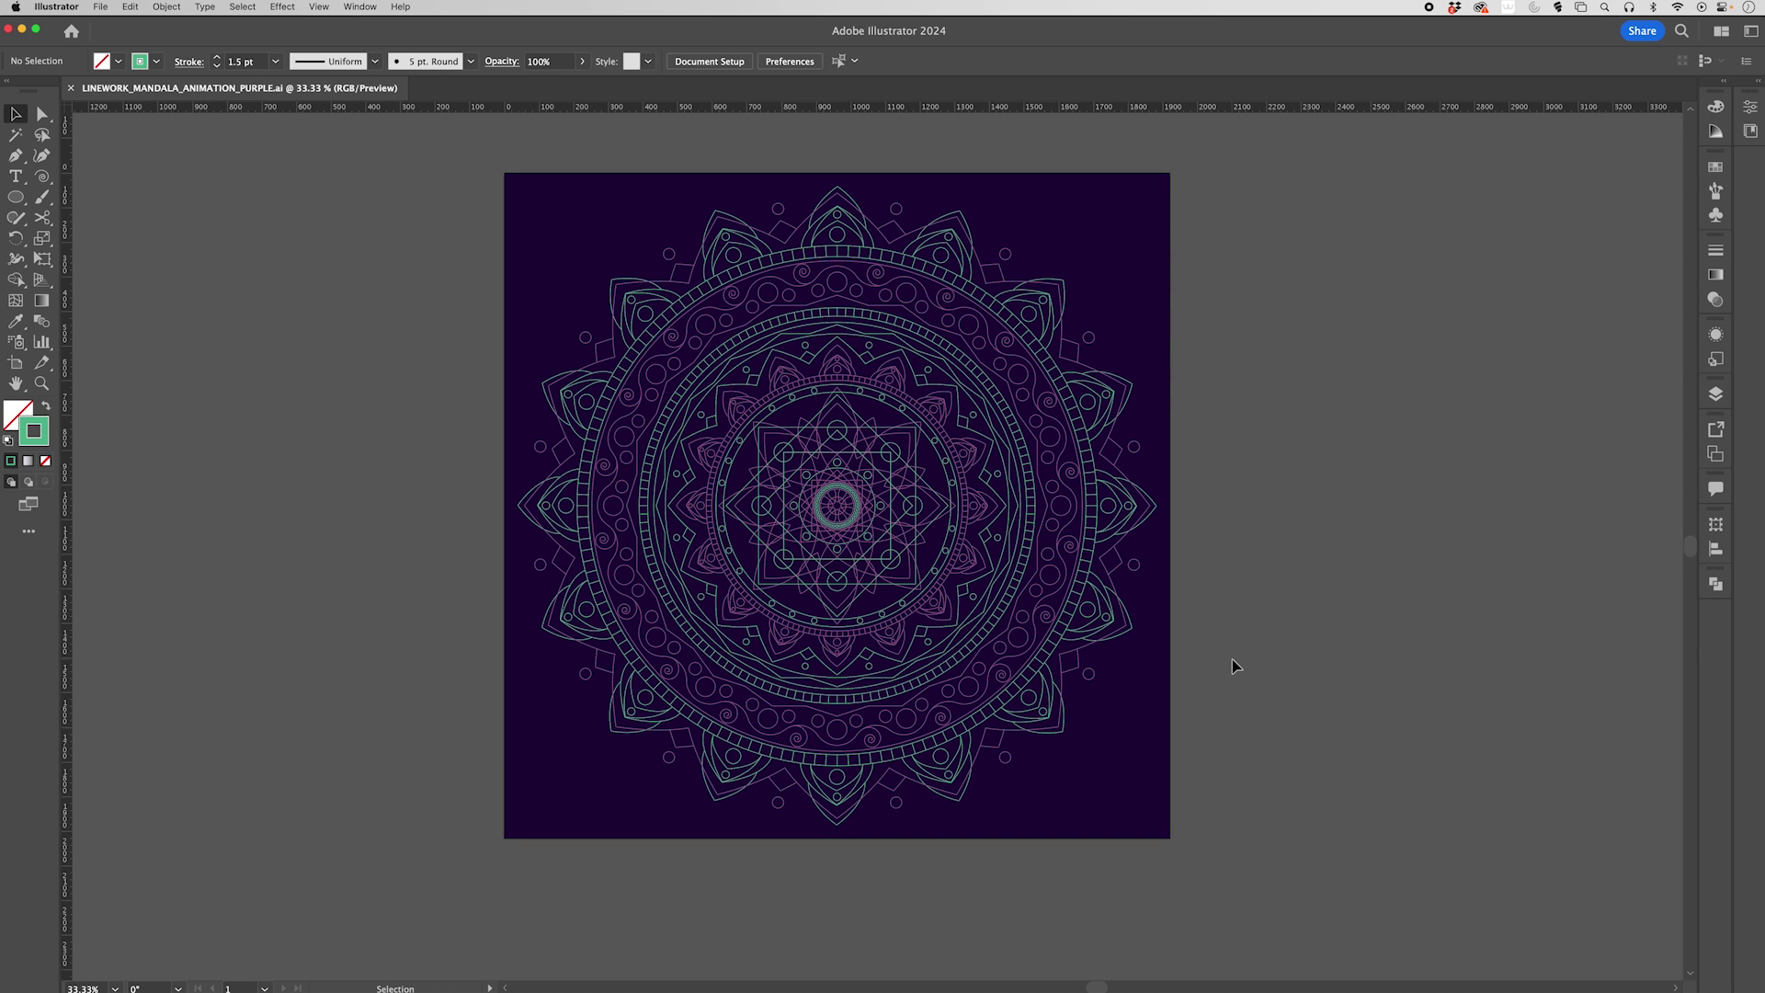
Create a new 1920 x 1920 px document with one artboard, RGB Color and High (300 ppi) raster effects
key(a)
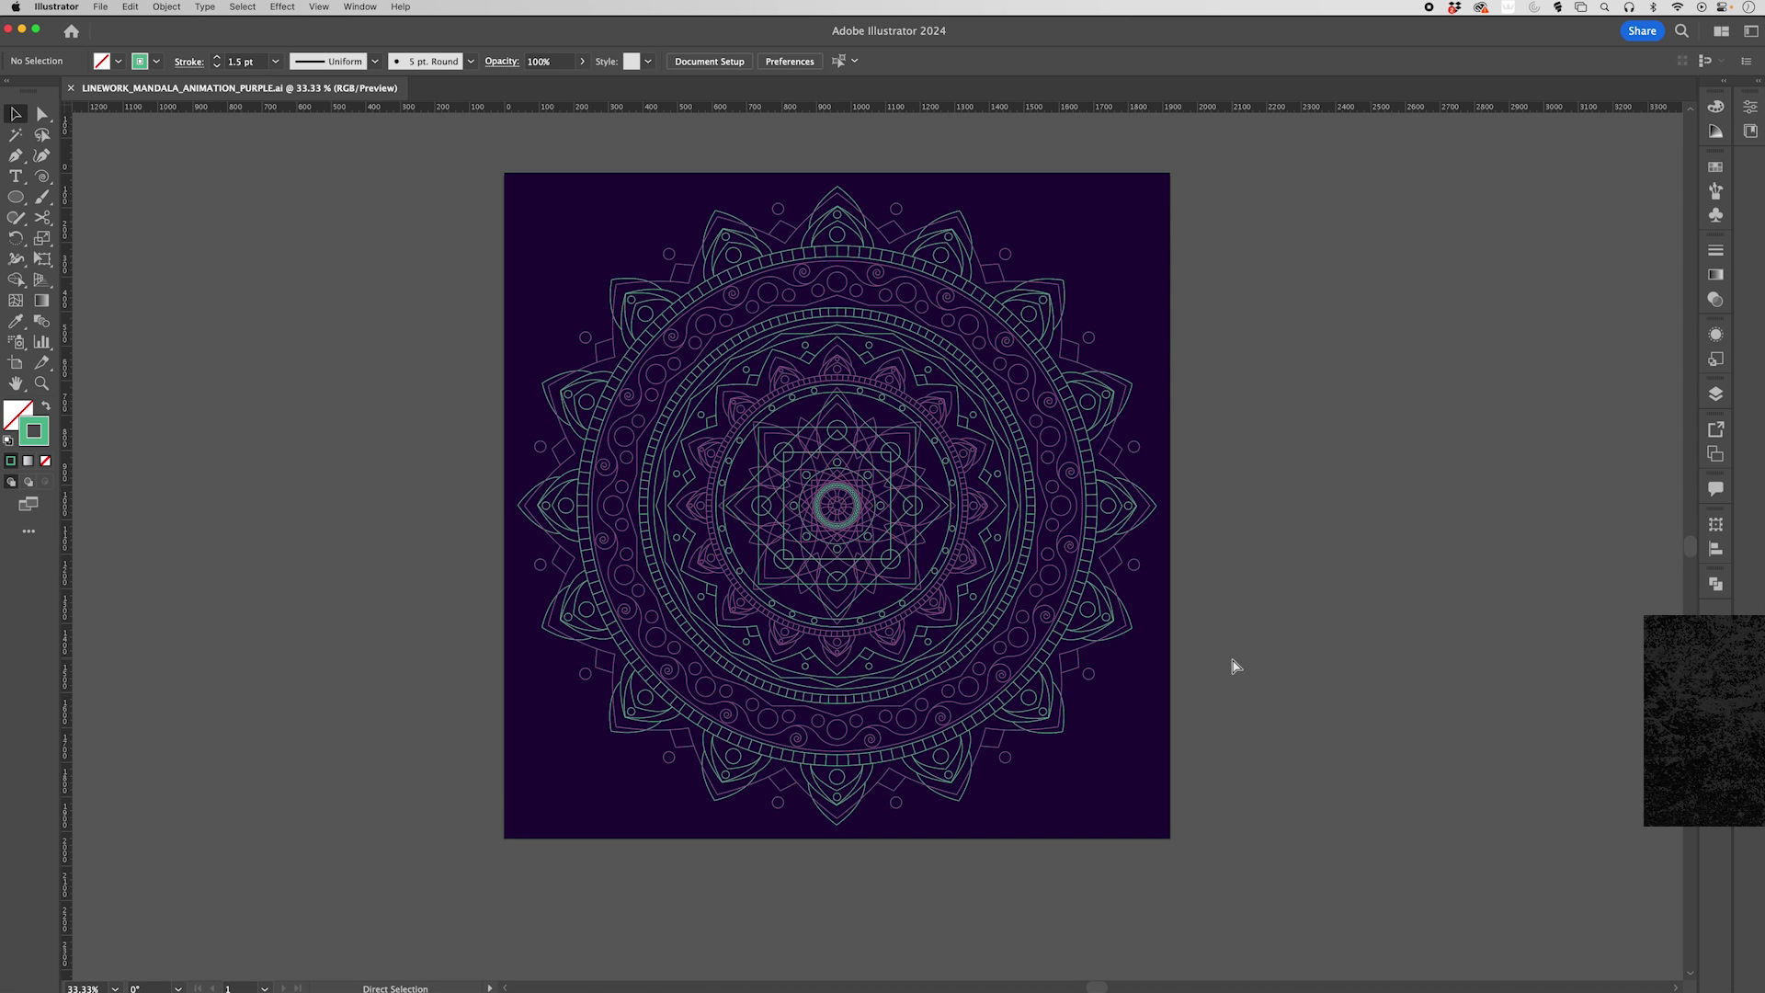
key(super+n)
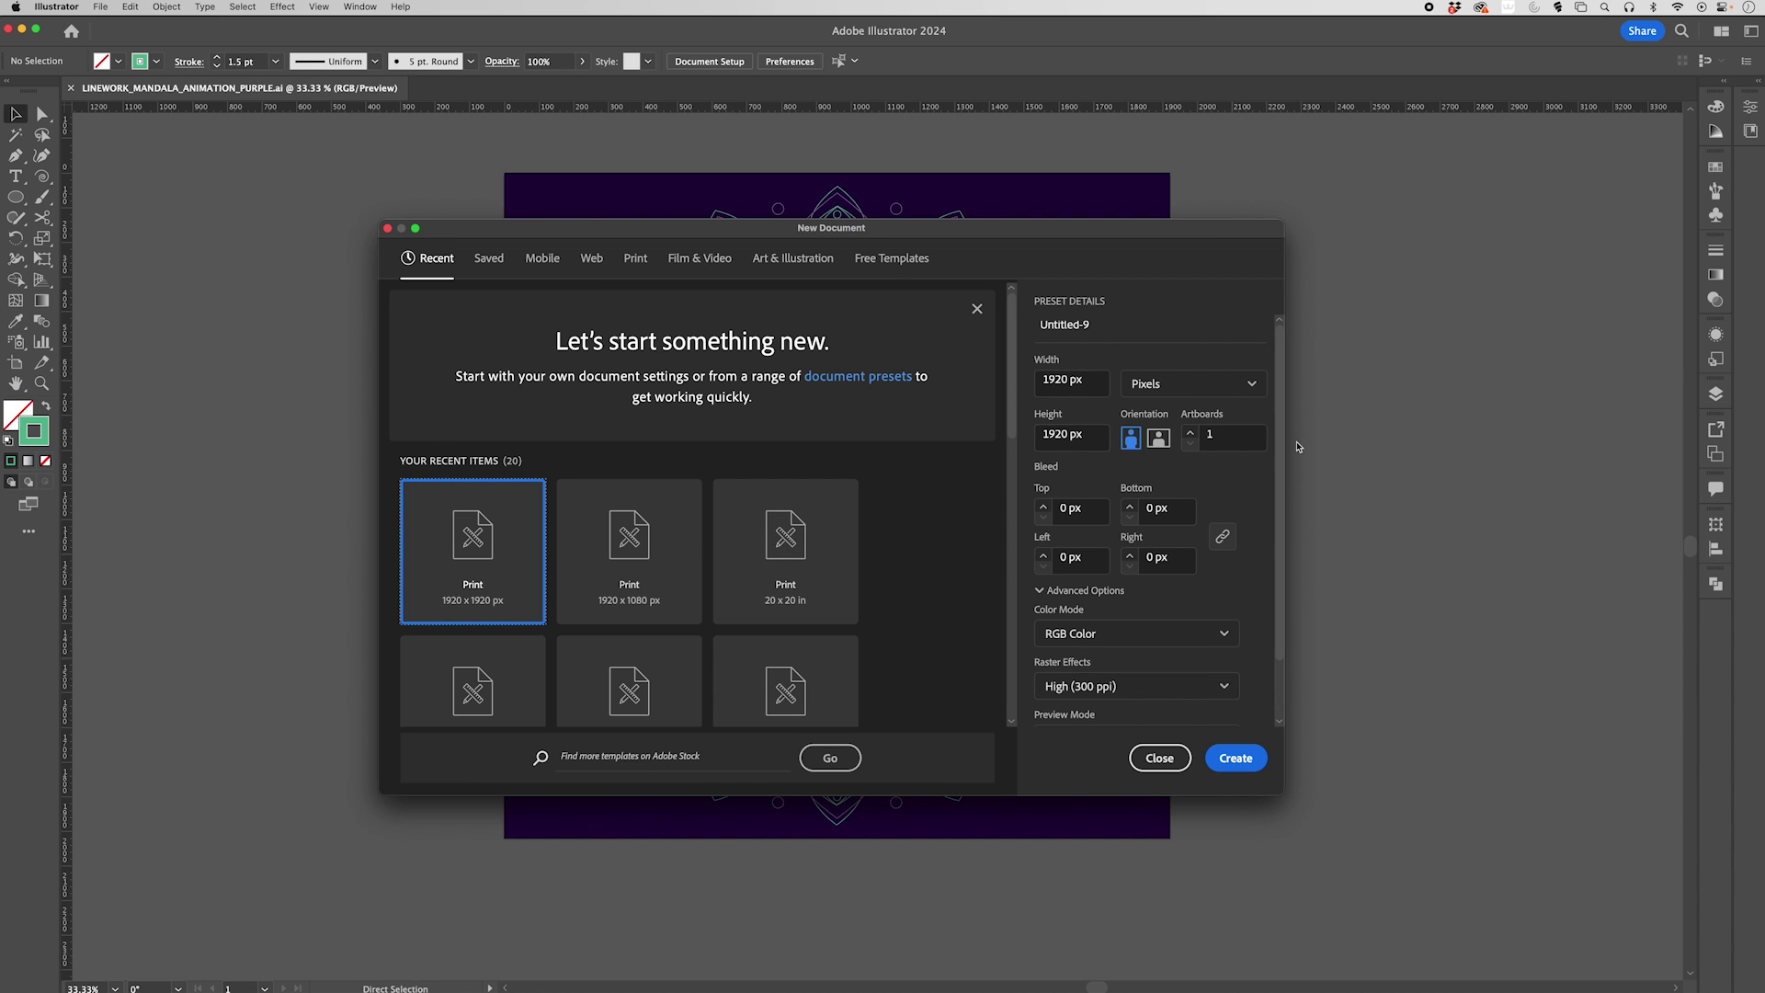
click(1159, 758)
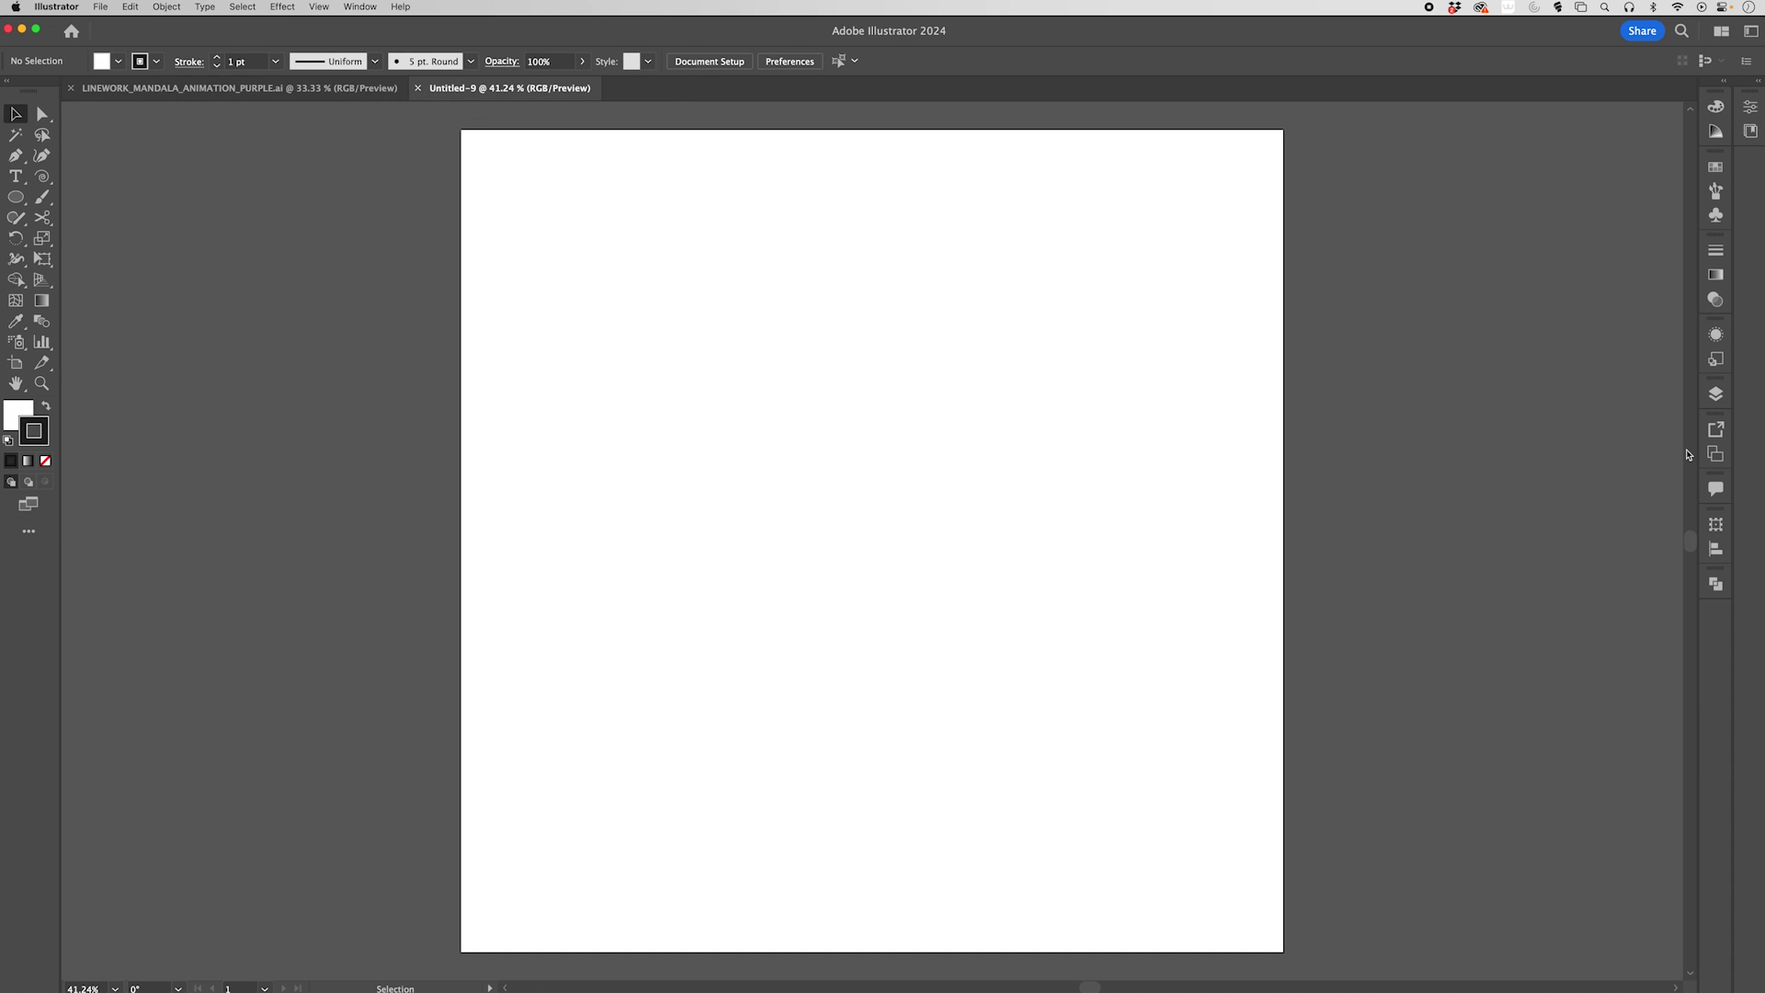
Rename Layer 1 of the new document as BACKGROUND
click(1715, 393)
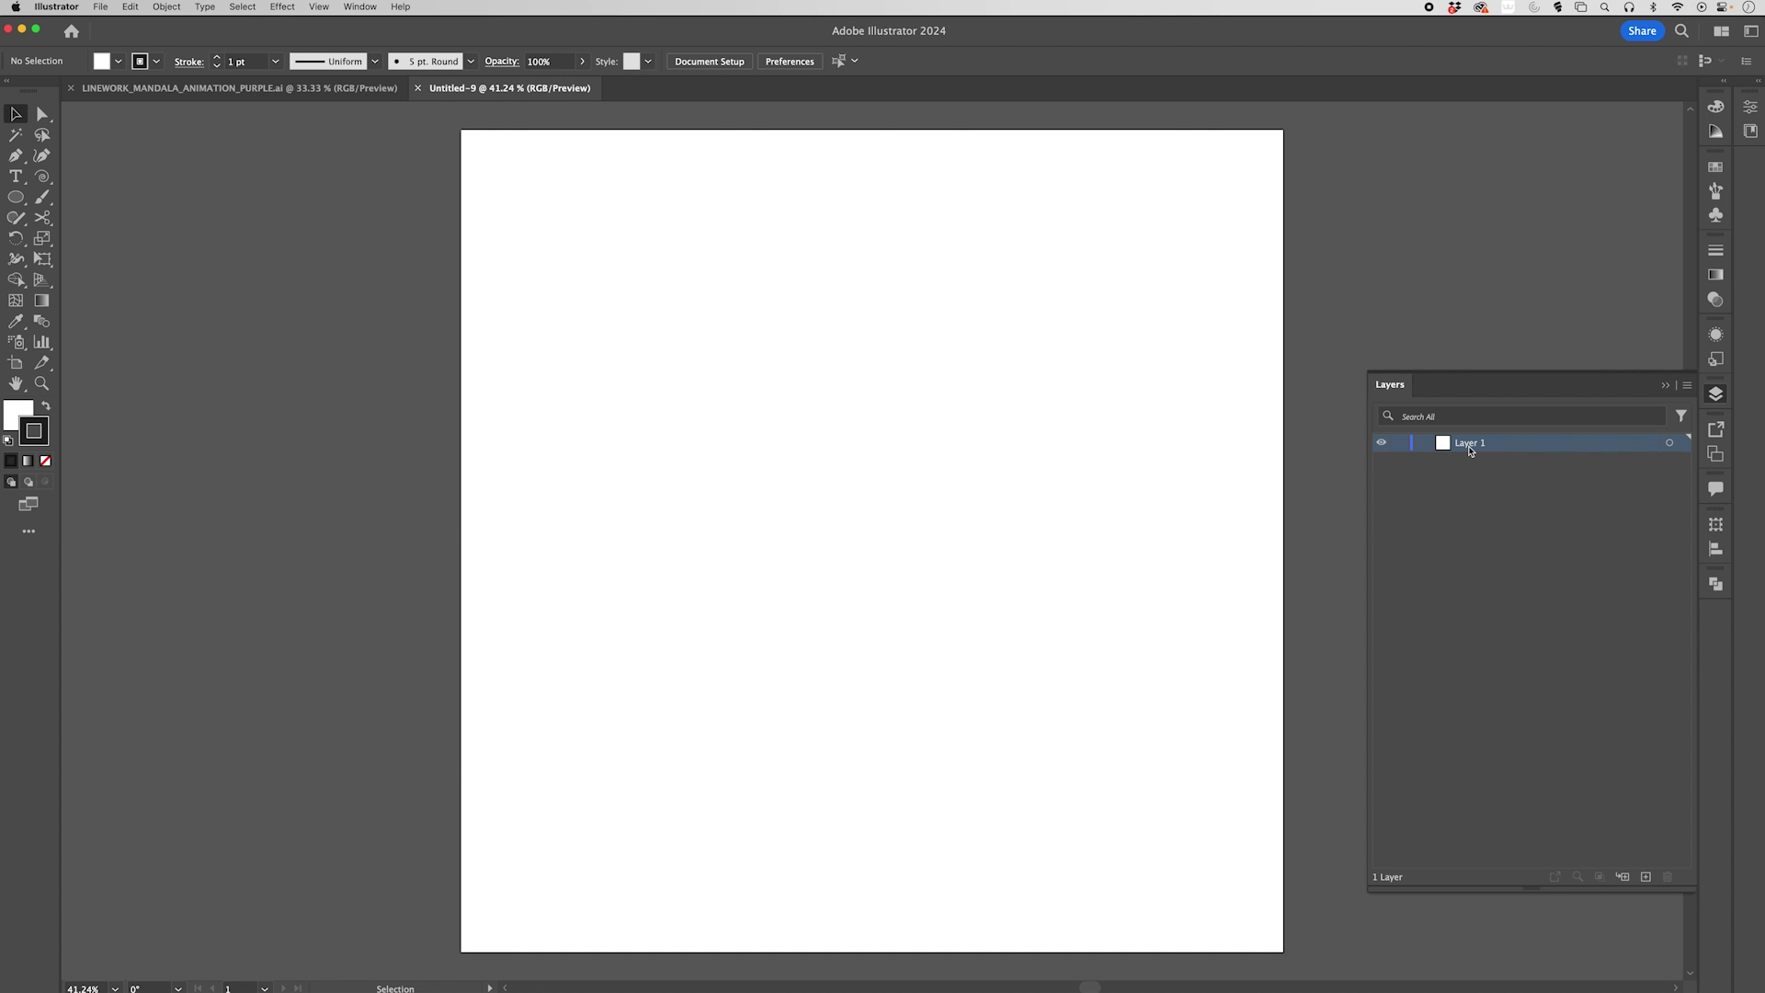
double_click(1470, 445)
text(BACKGROUND)
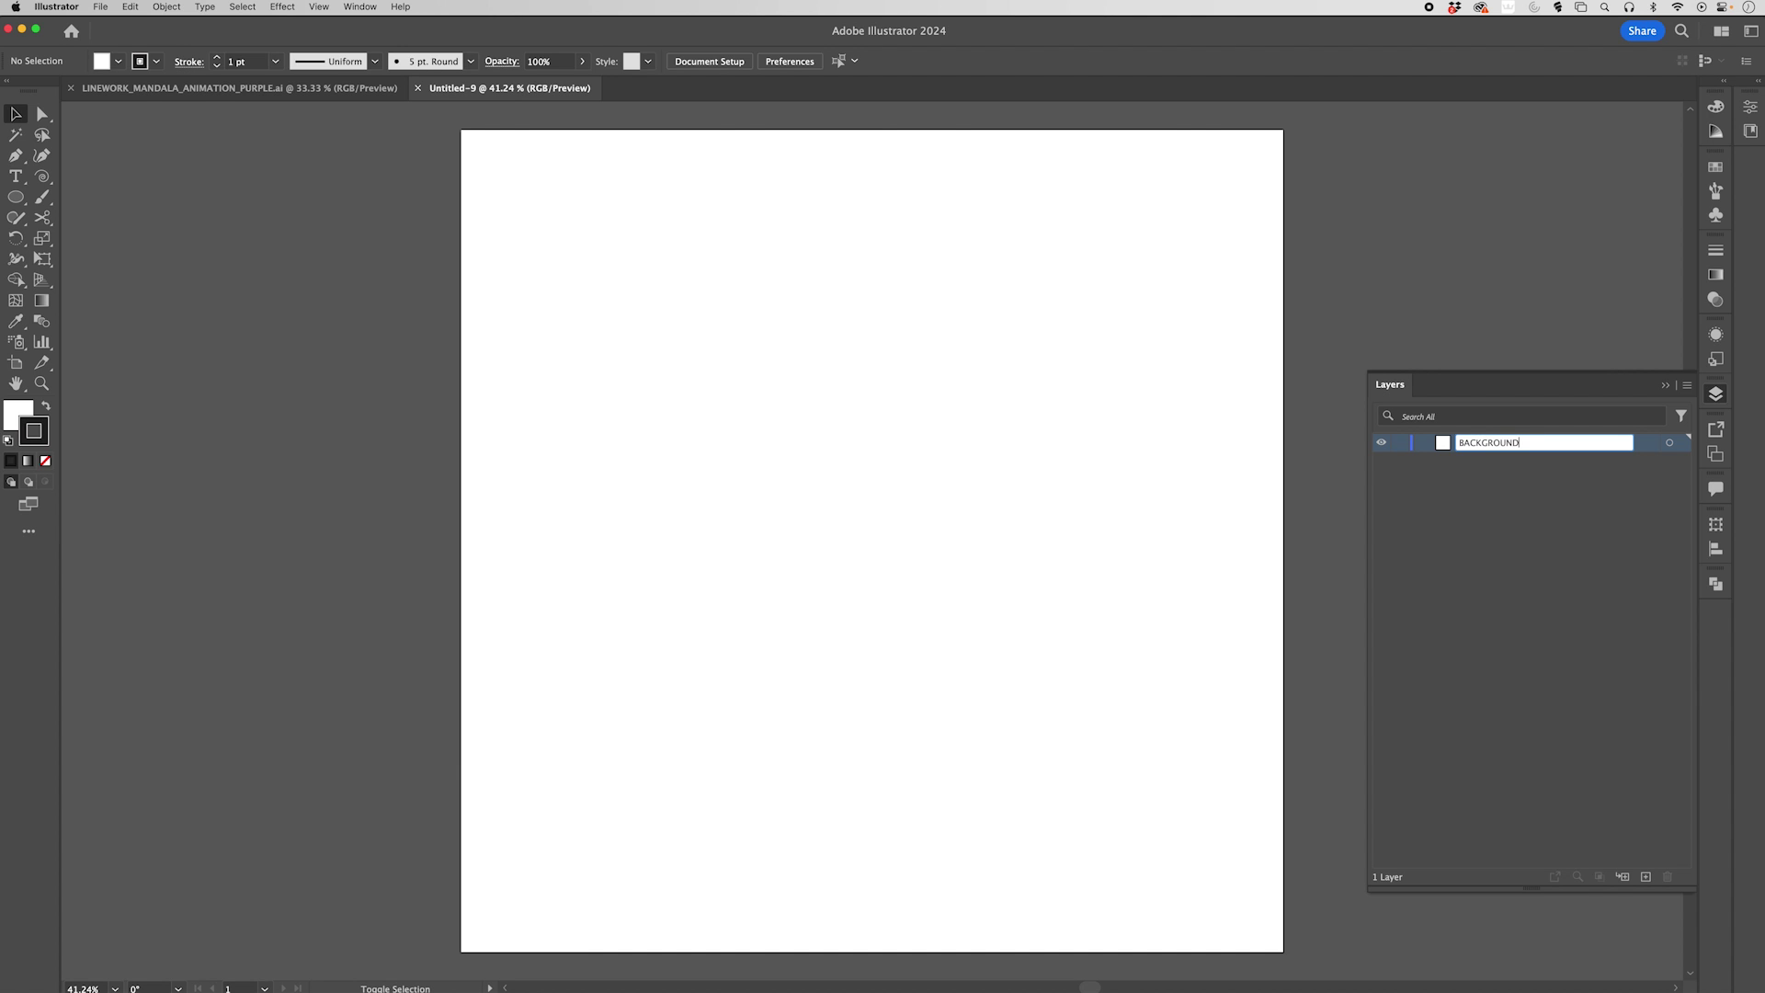
key(Return)
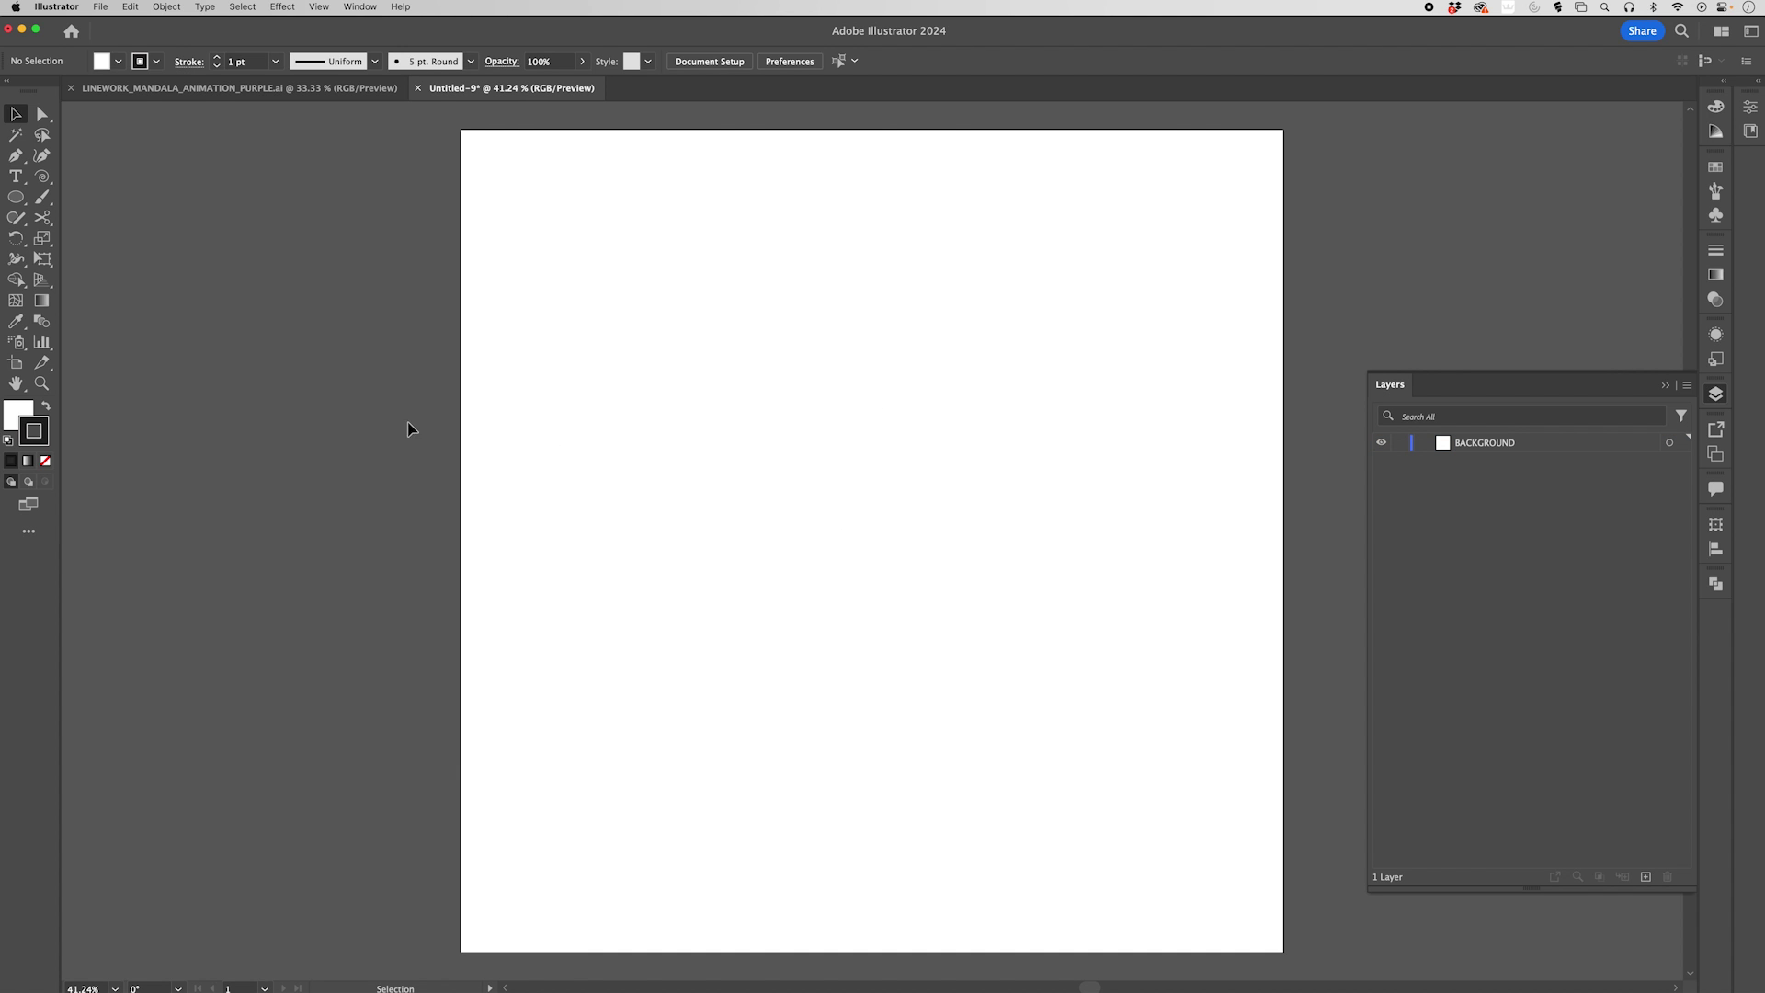
Create a rectangle 1920 px wide and 1920 px high on the BACKGROUND layer
key(m)
click(831, 485)
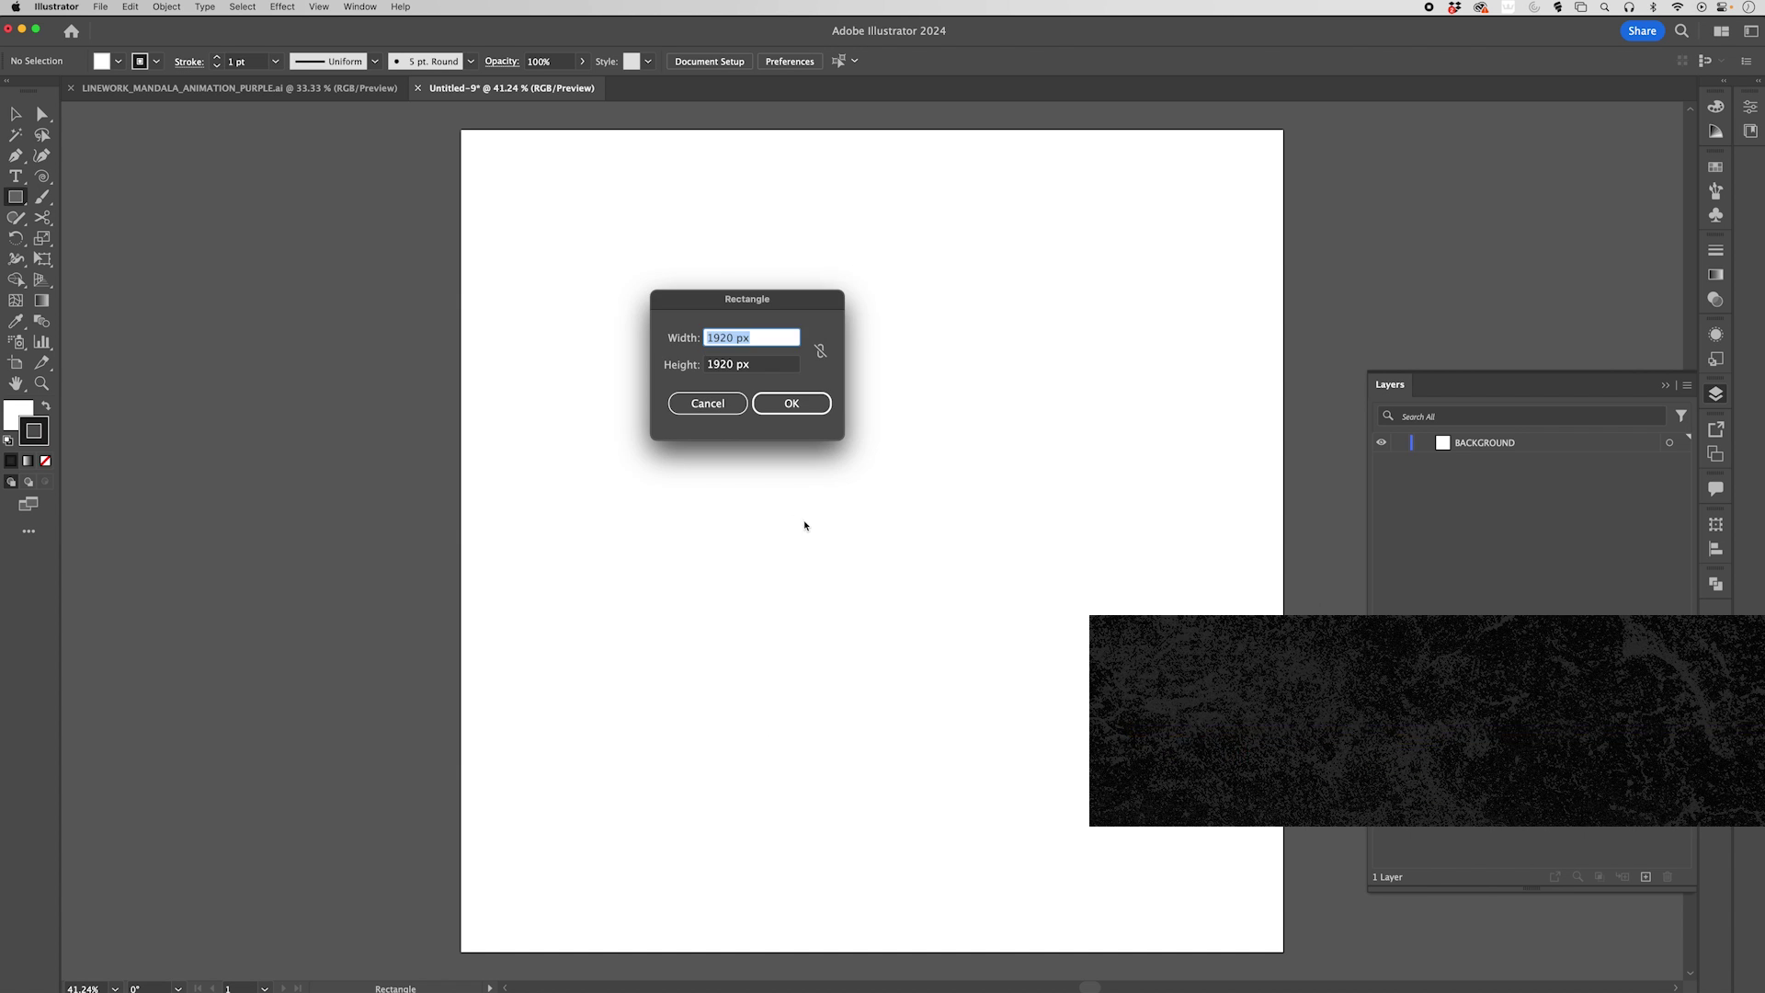
drag(764, 295, 610, 251)
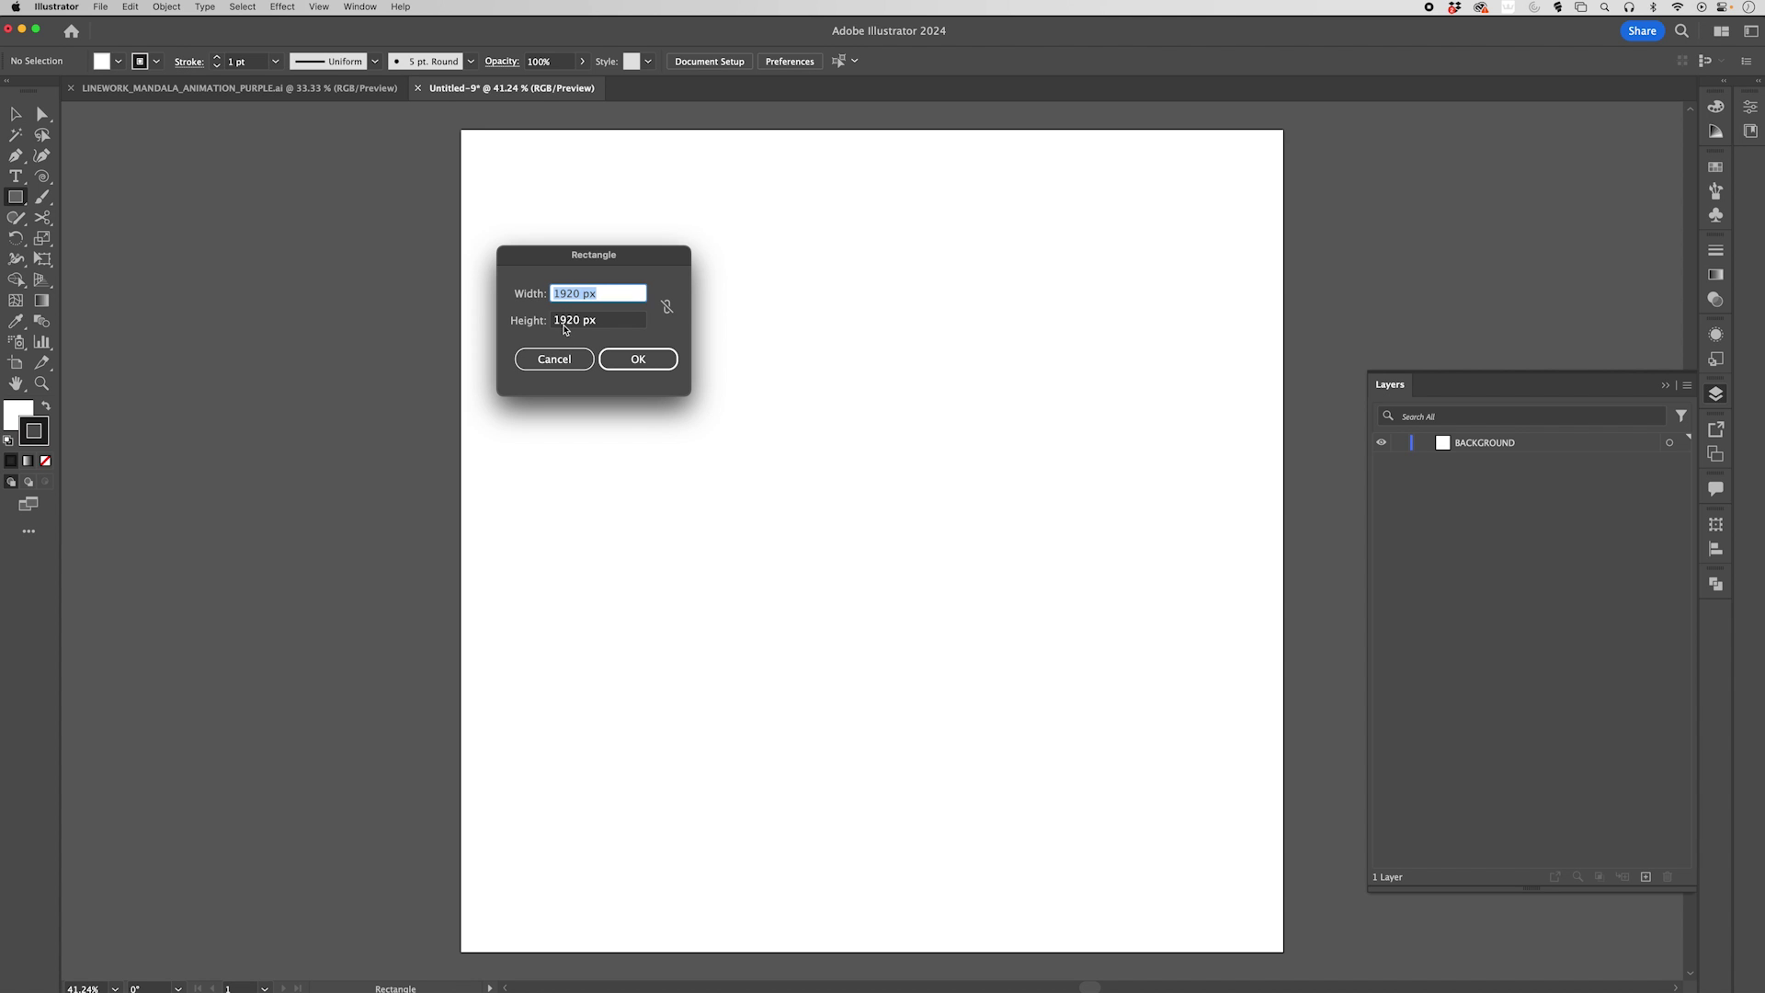
click(638, 359)
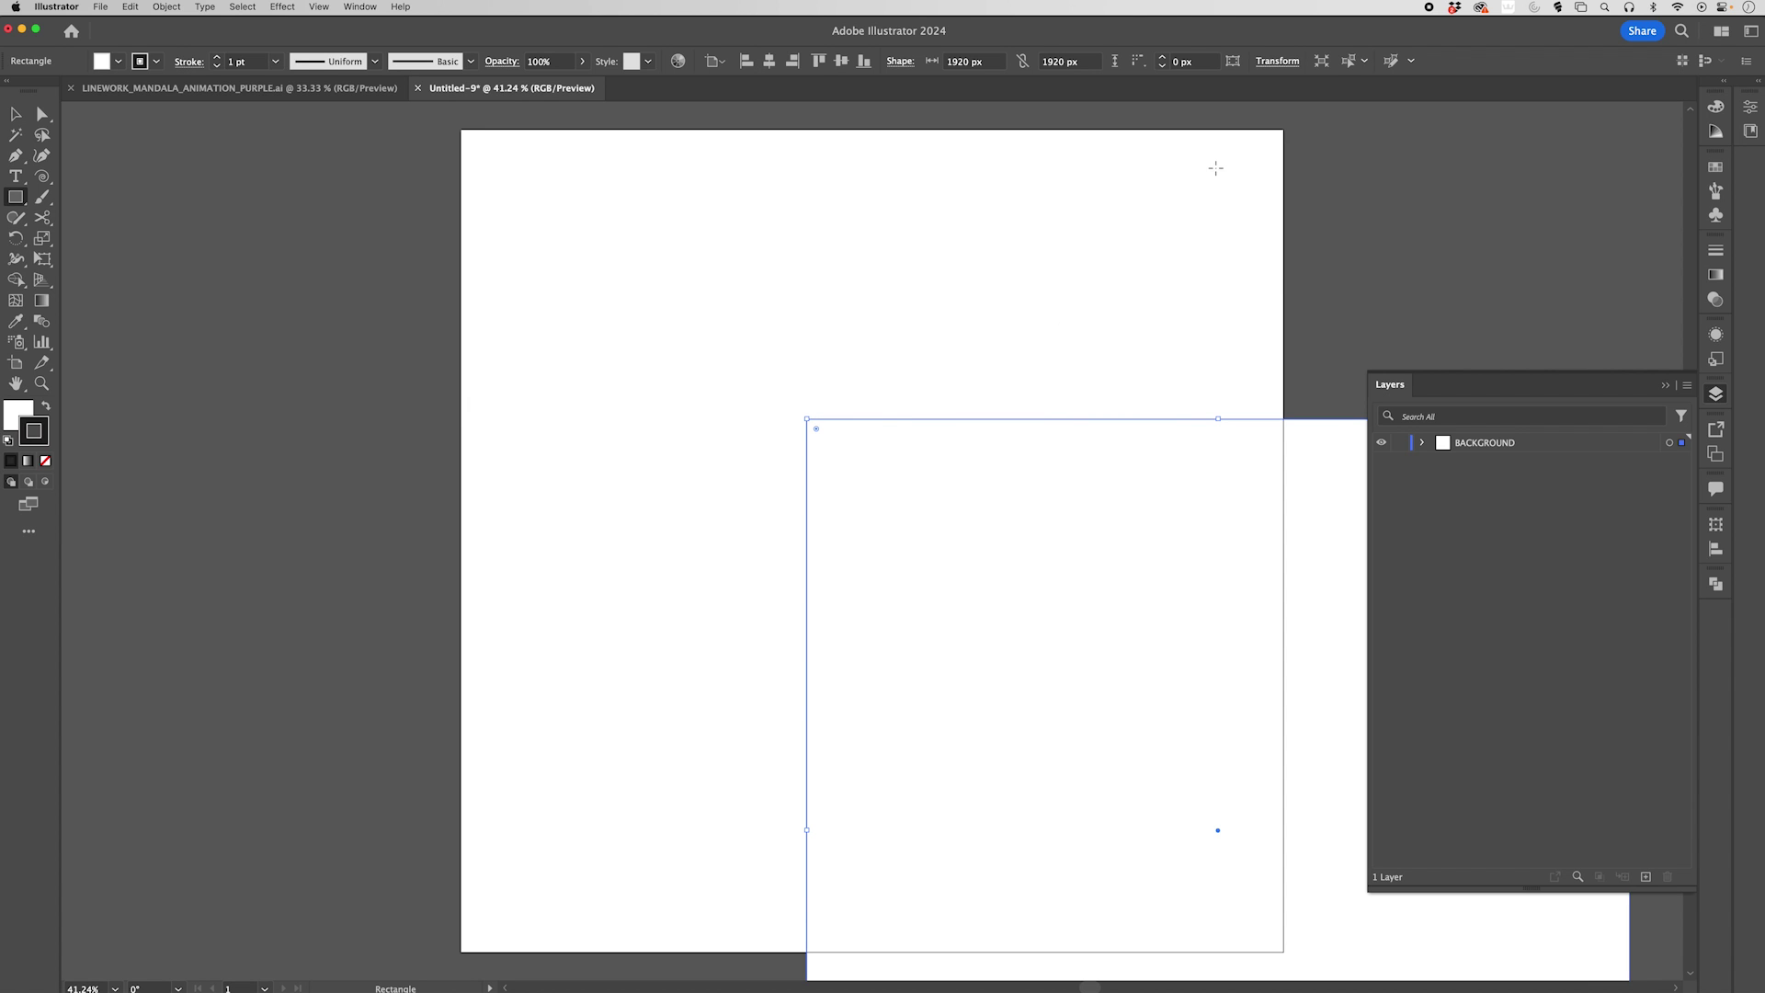
Center the rectangle on the artboard at X 960 px and Y 960 px, and show the rulers
click(1277, 60)
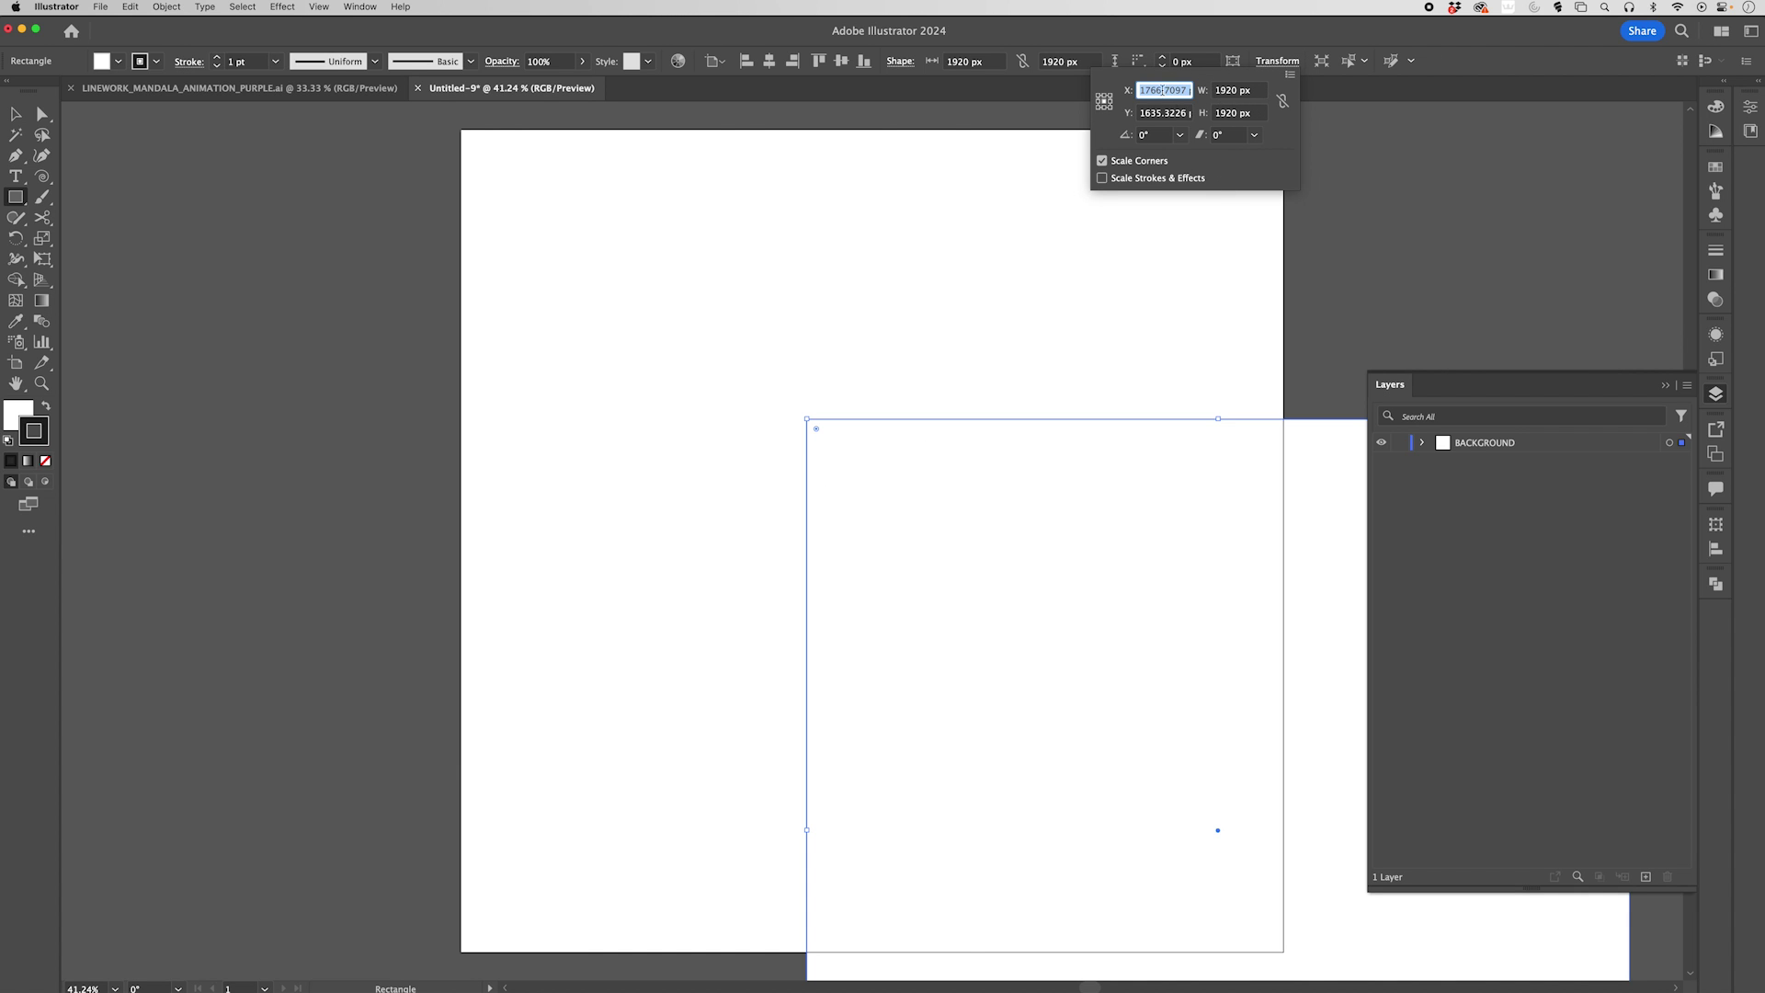
text(960)
key(Tab)
text(96)
key(Return)
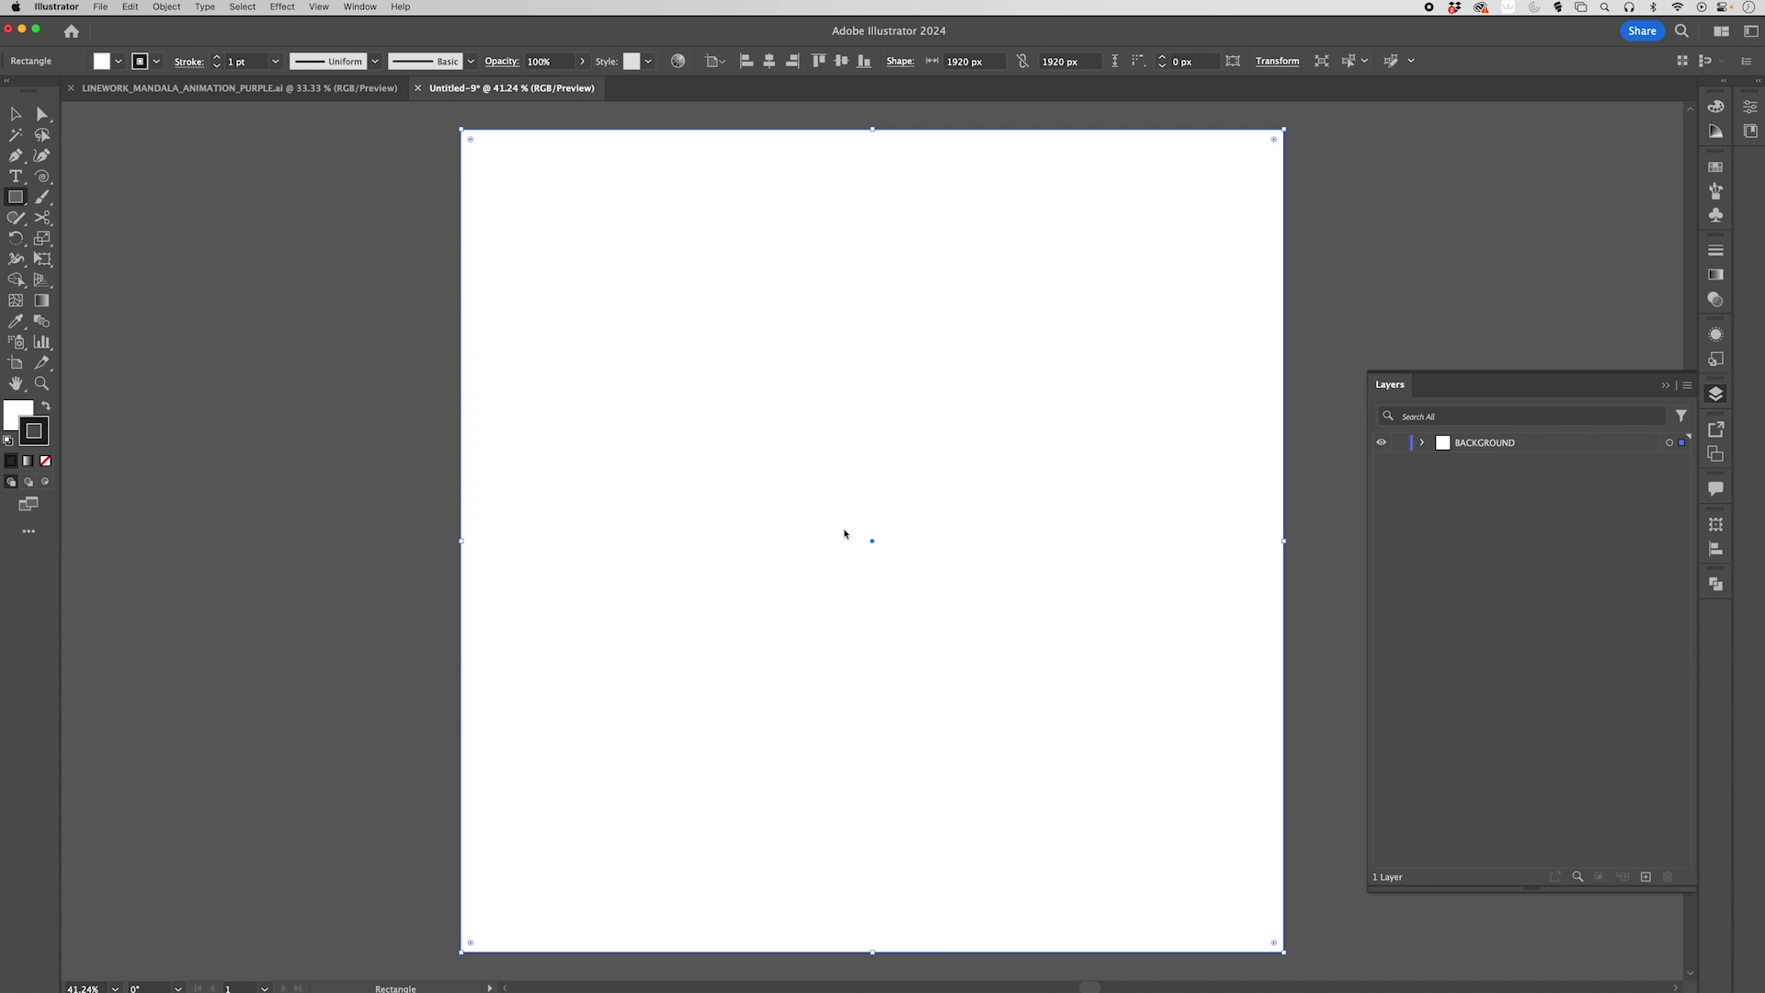
key(super+r)
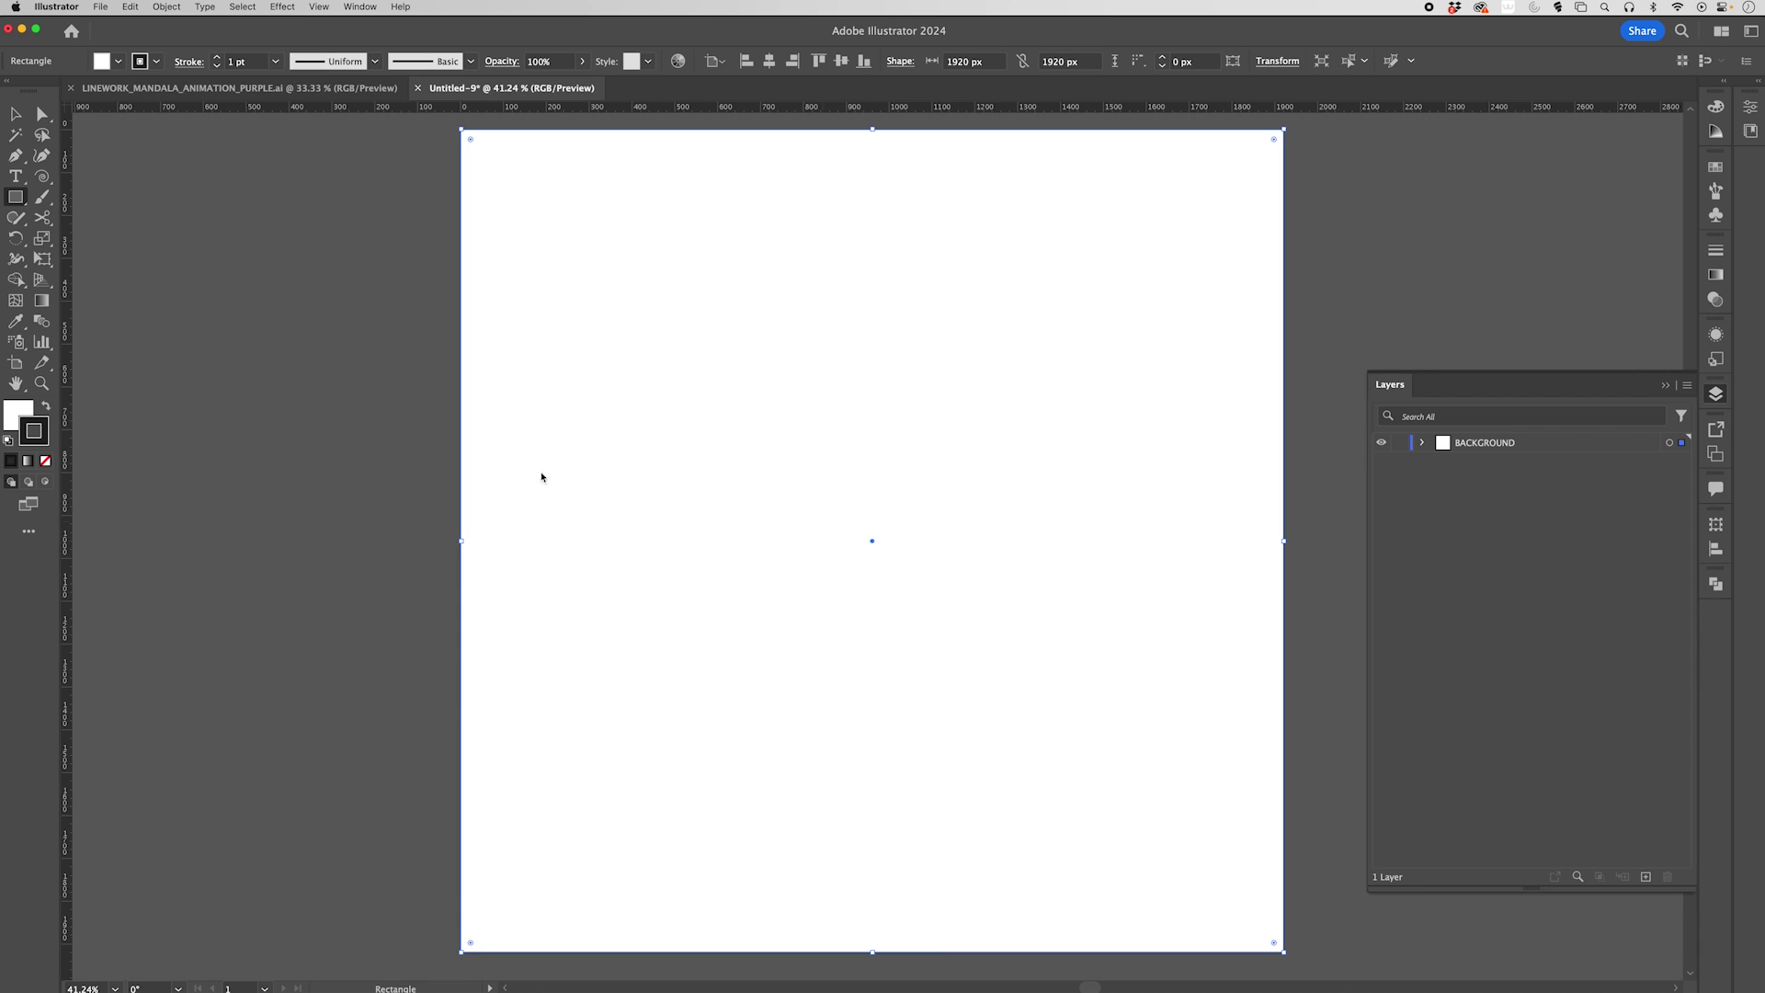
Place a vertical and a horizontal guide crossing at the center of the artboard
drag(66, 420, 872, 542)
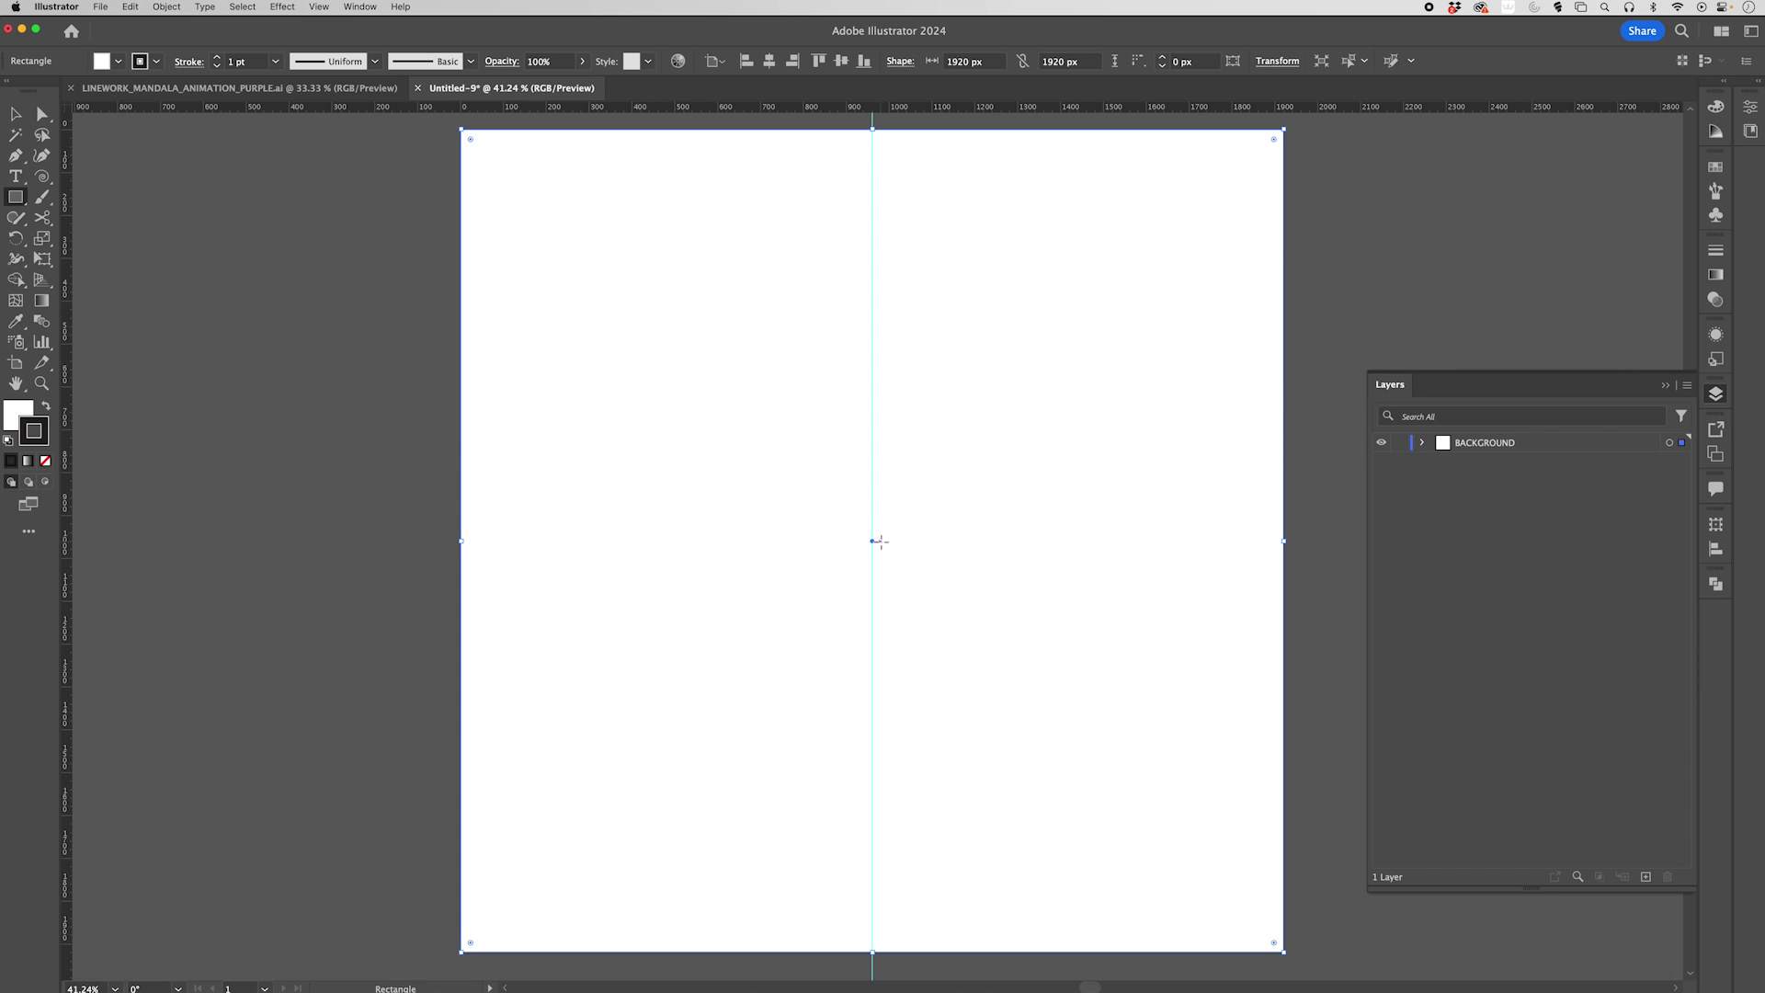
drag(925, 111, 874, 544)
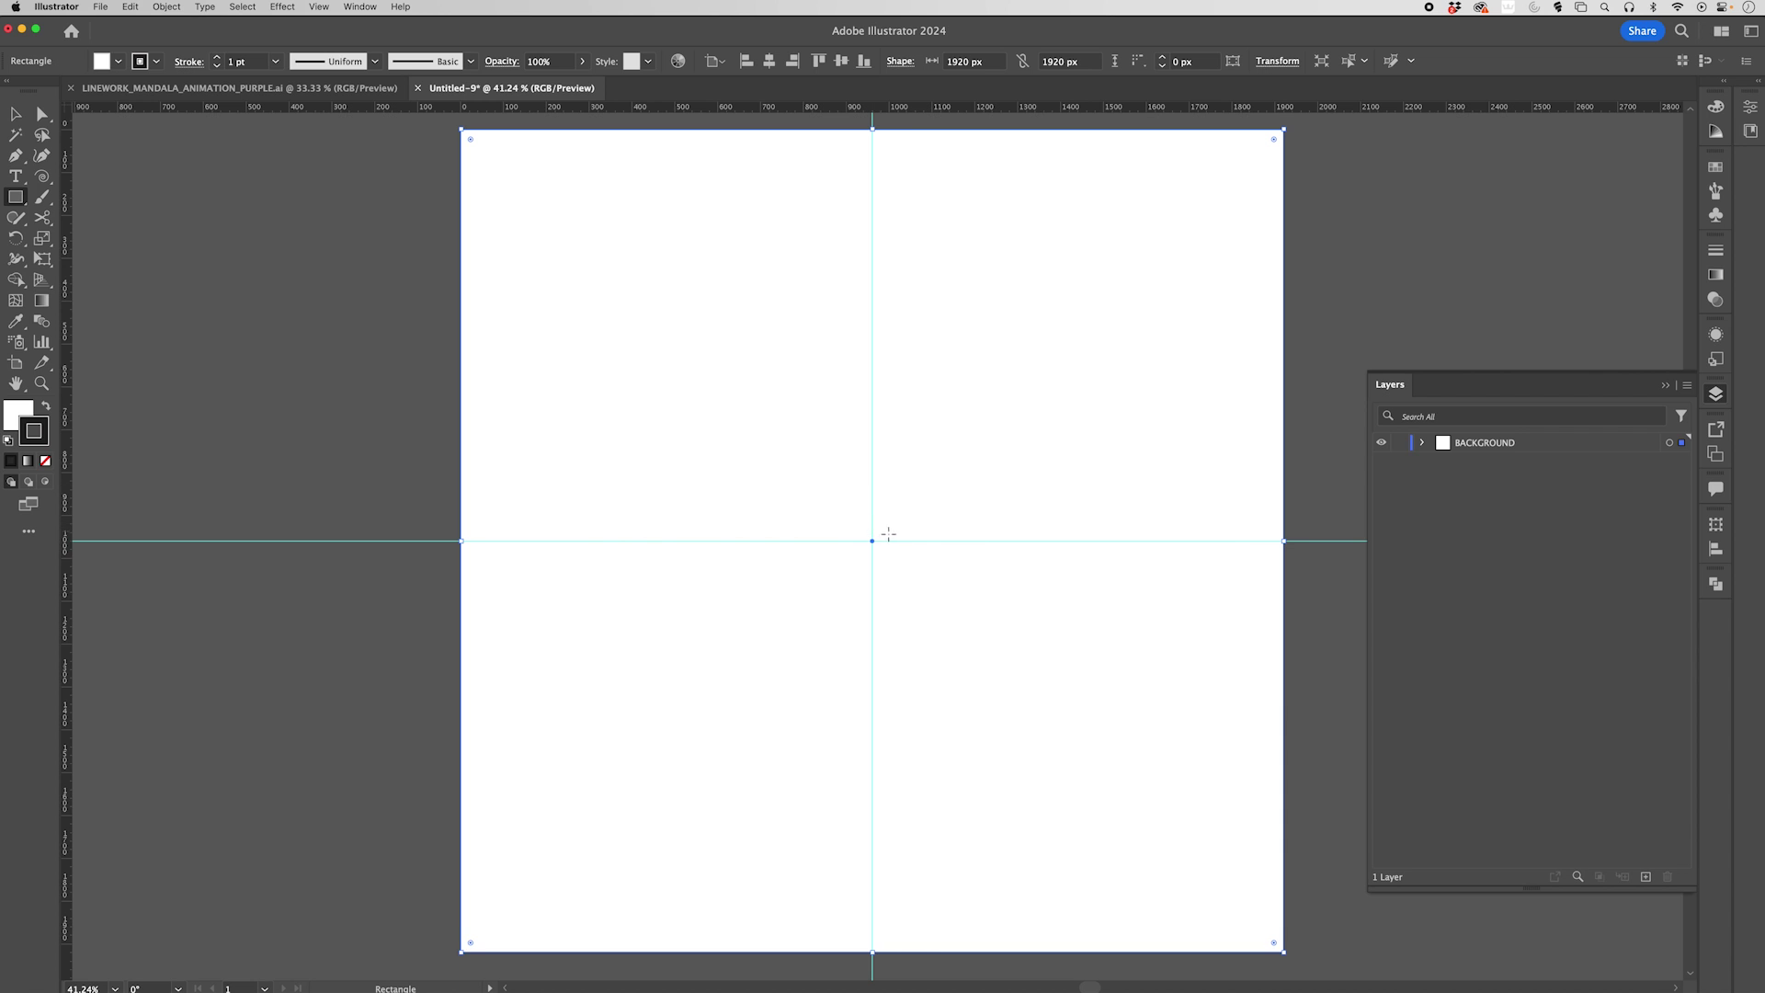
Toggle the visibility of the guides off and on several times, leaving them shown
key(super+semicolon)
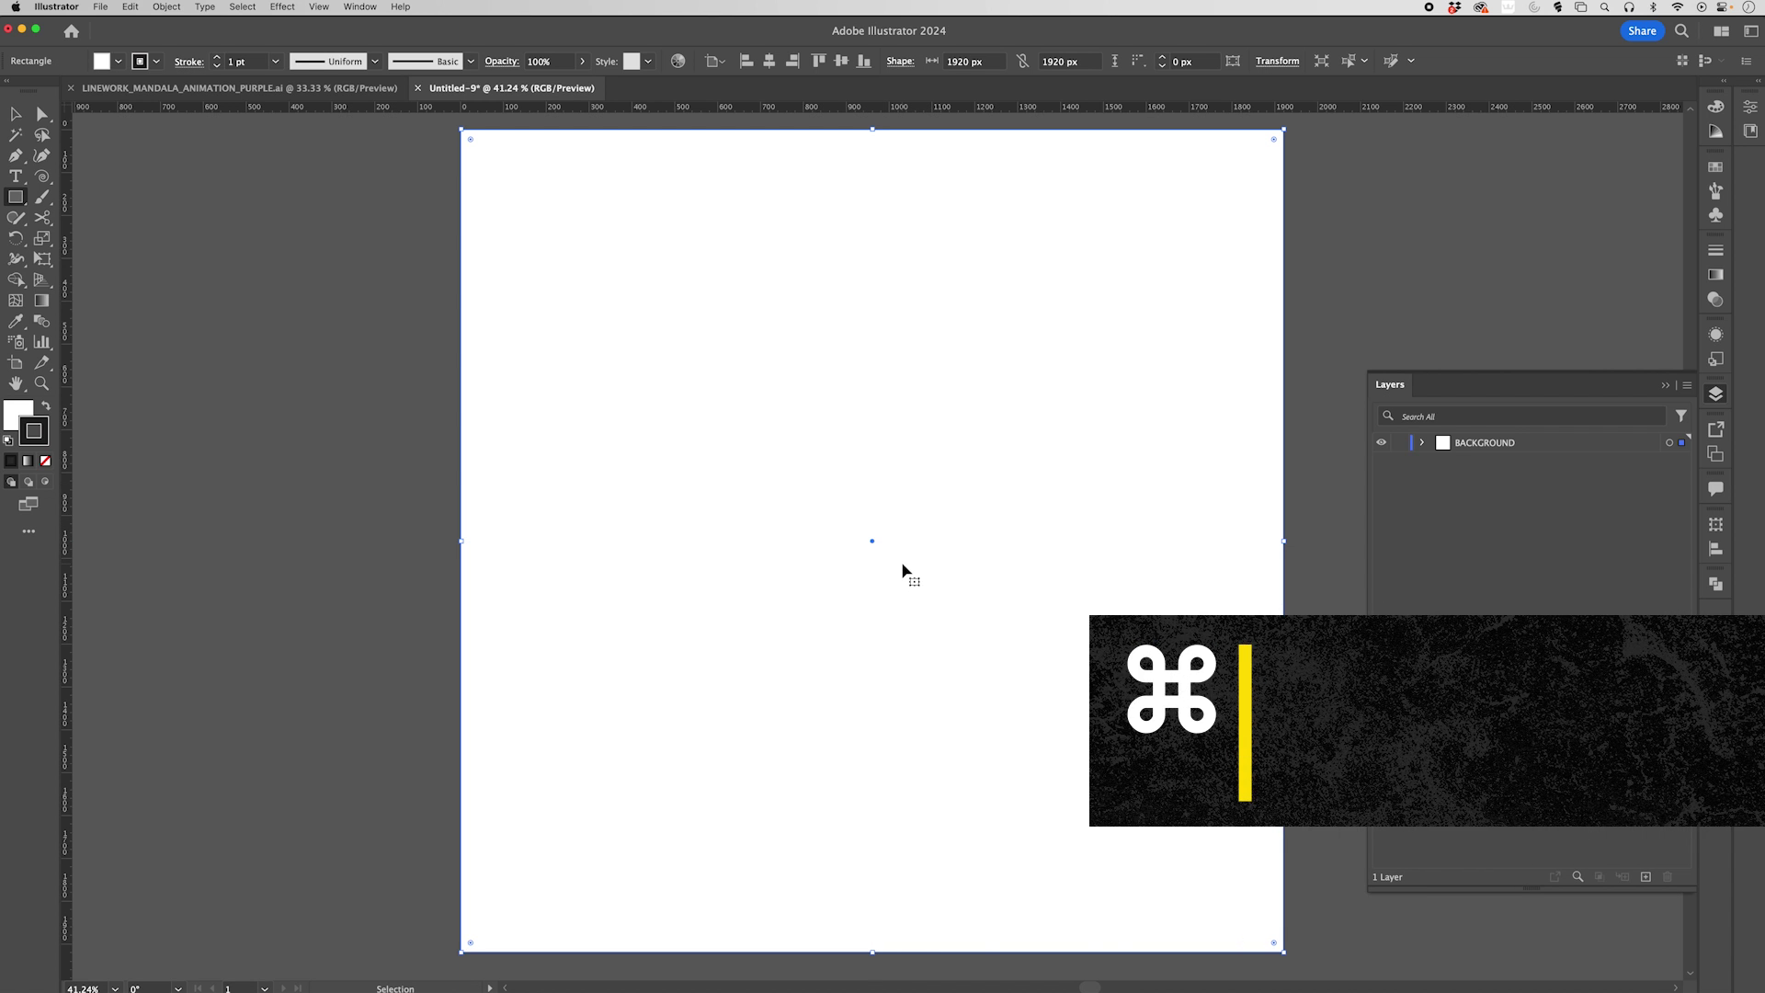
key(super+semicolon)
key(super+semicolon)
key(super+semicolon)
key(super+semicolon)
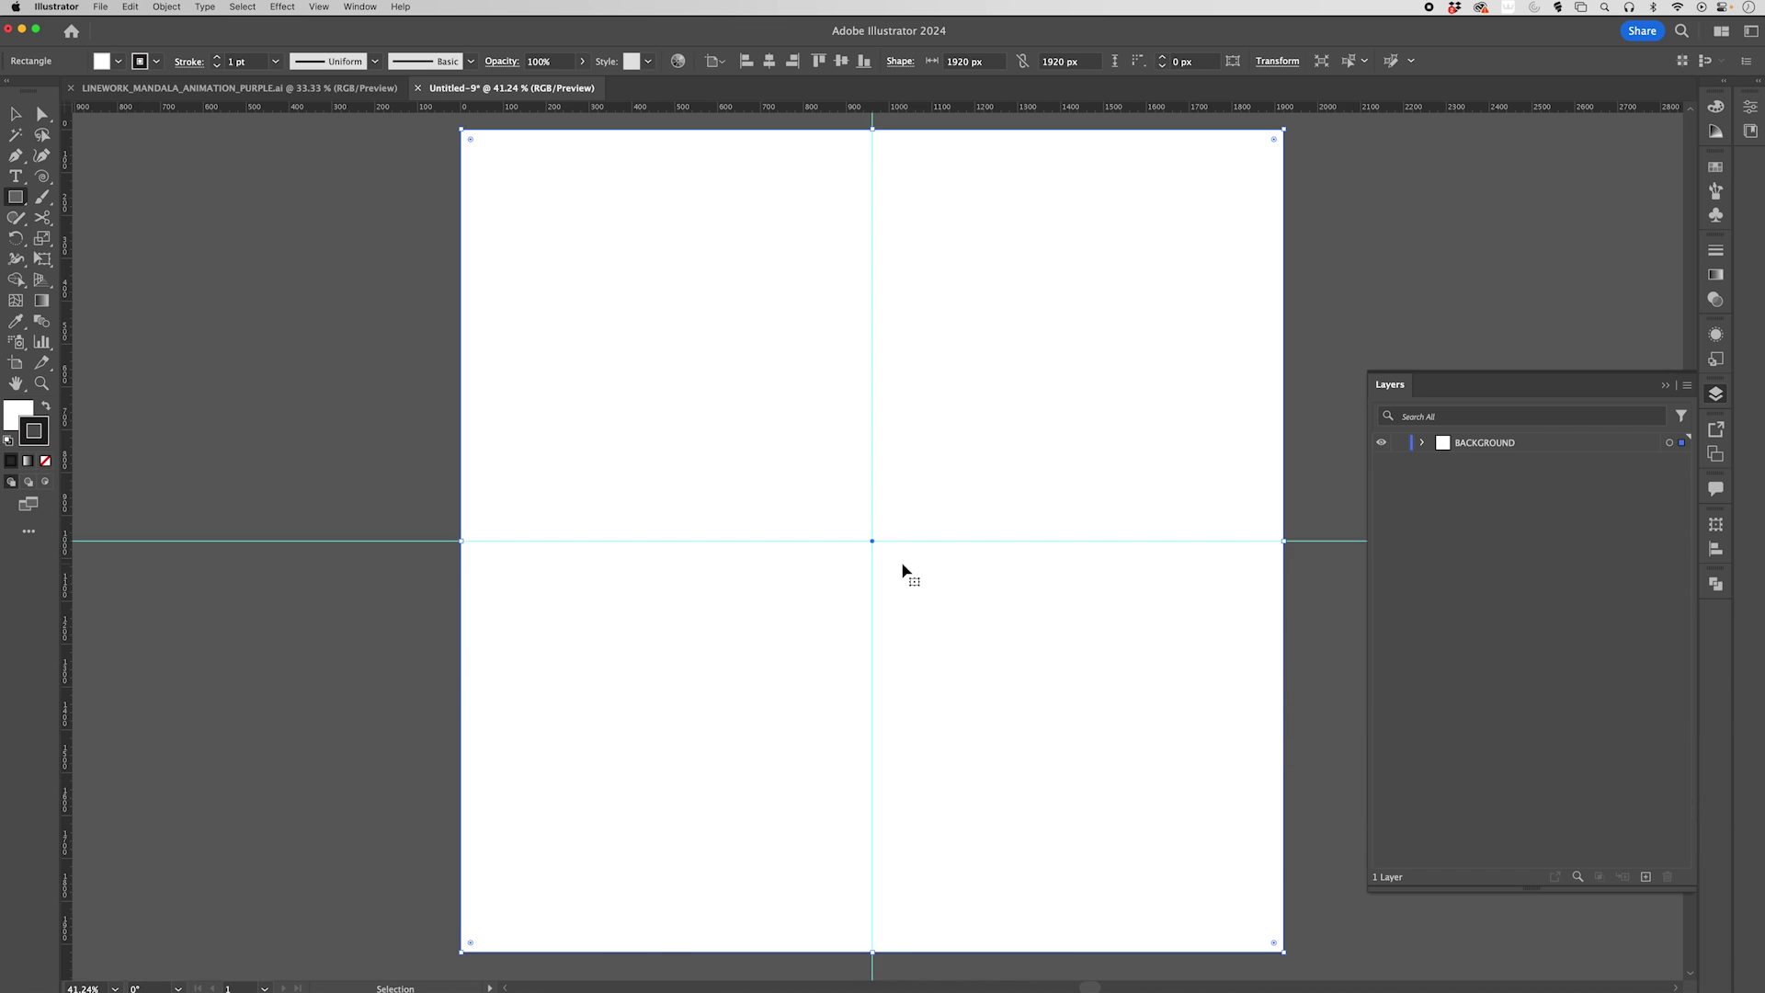
key(super+semicolon)
Remove the background rectangle's stroke, fill it dark purple with R 41, G 0, B 43, and compare it with the finished mandala document
click(16, 114)
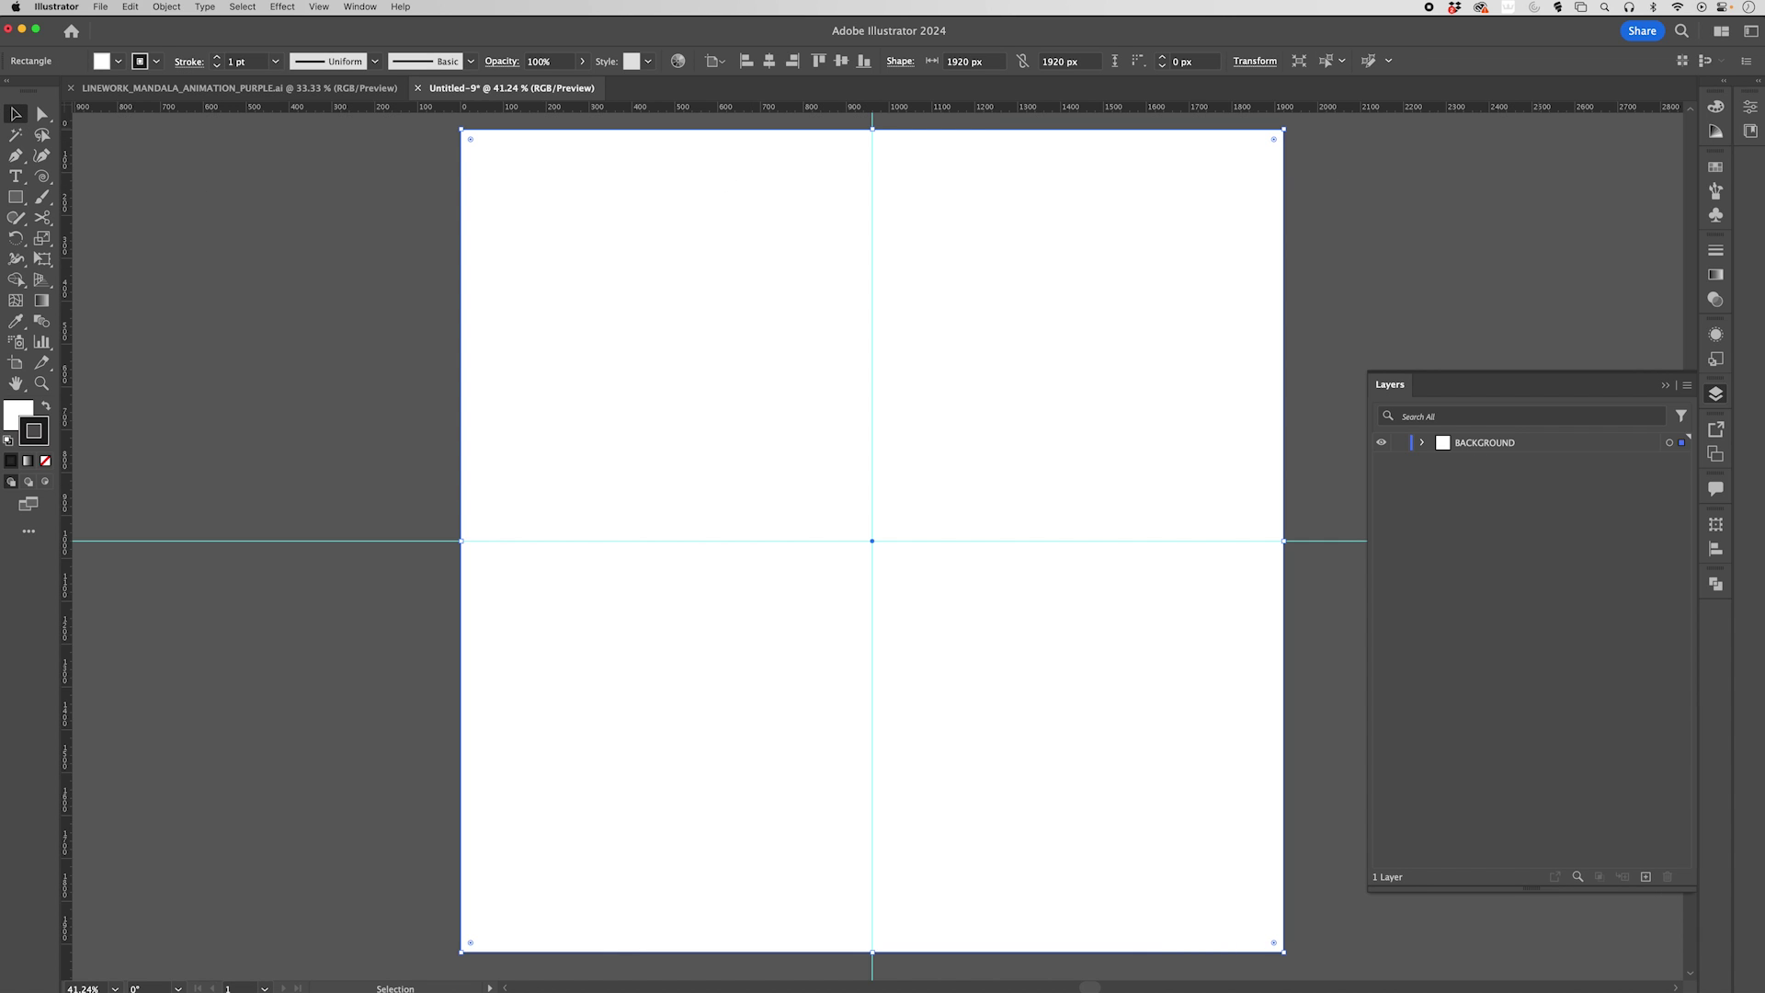
click(1714, 107)
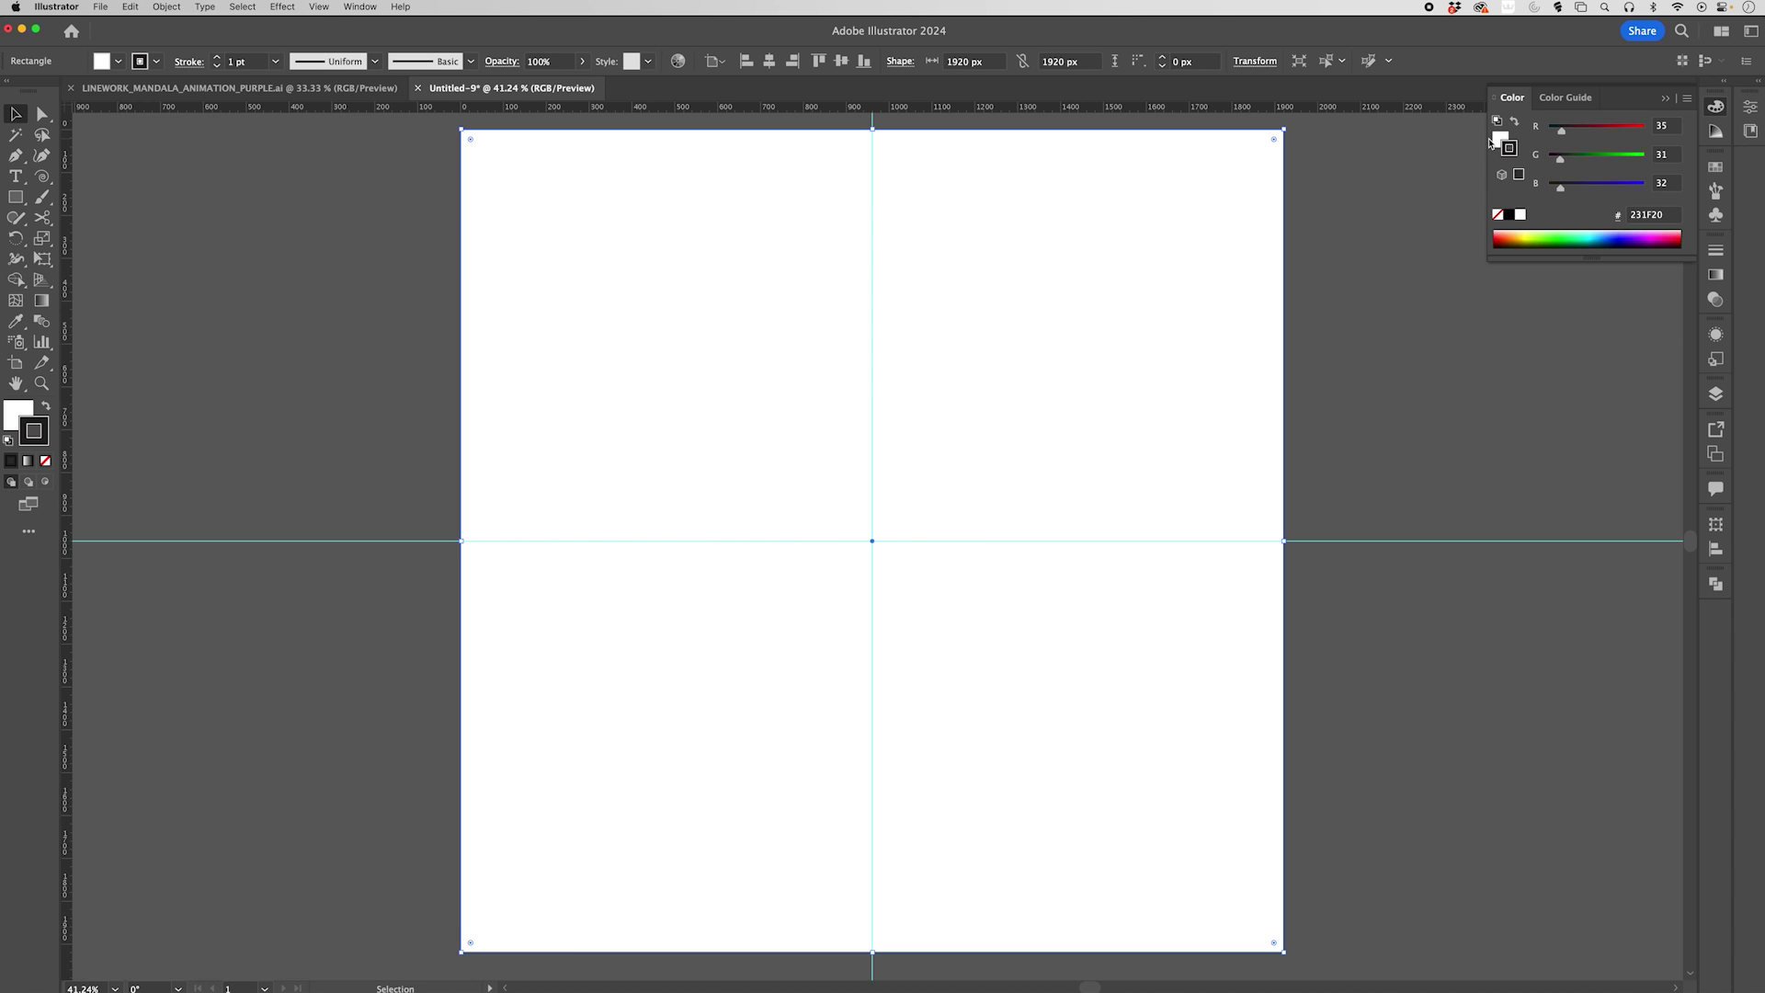
click(1499, 214)
click(1497, 139)
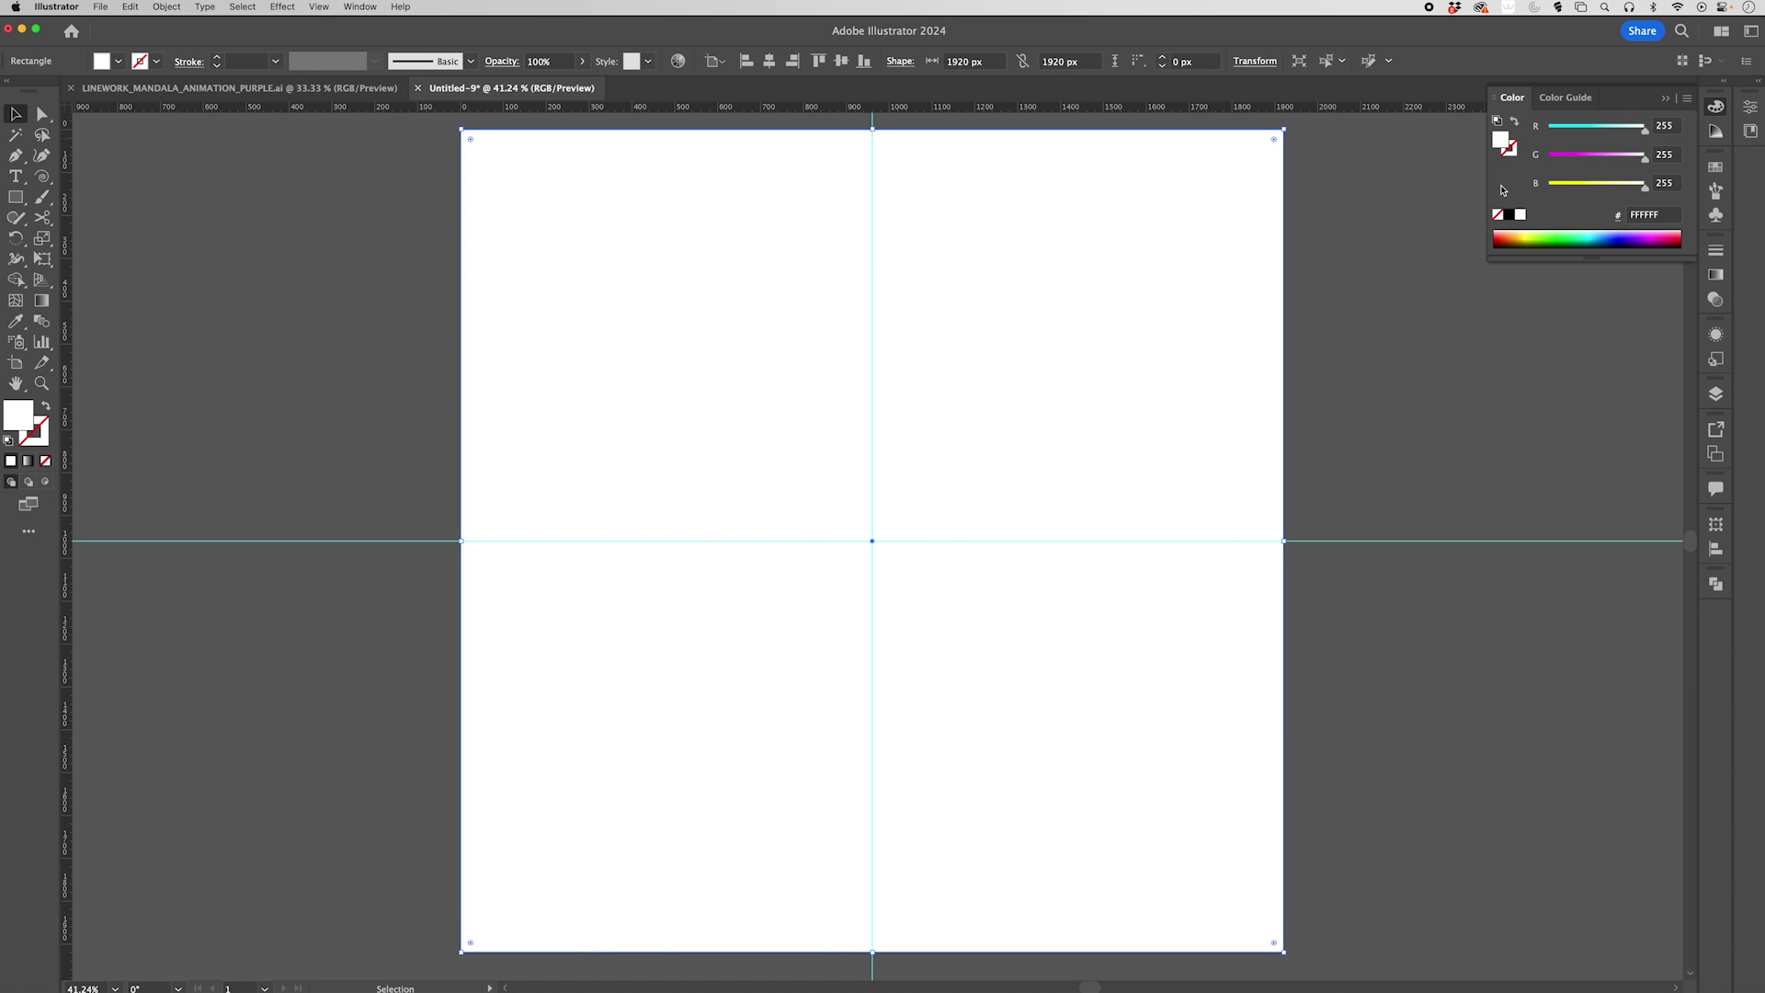
click(1633, 245)
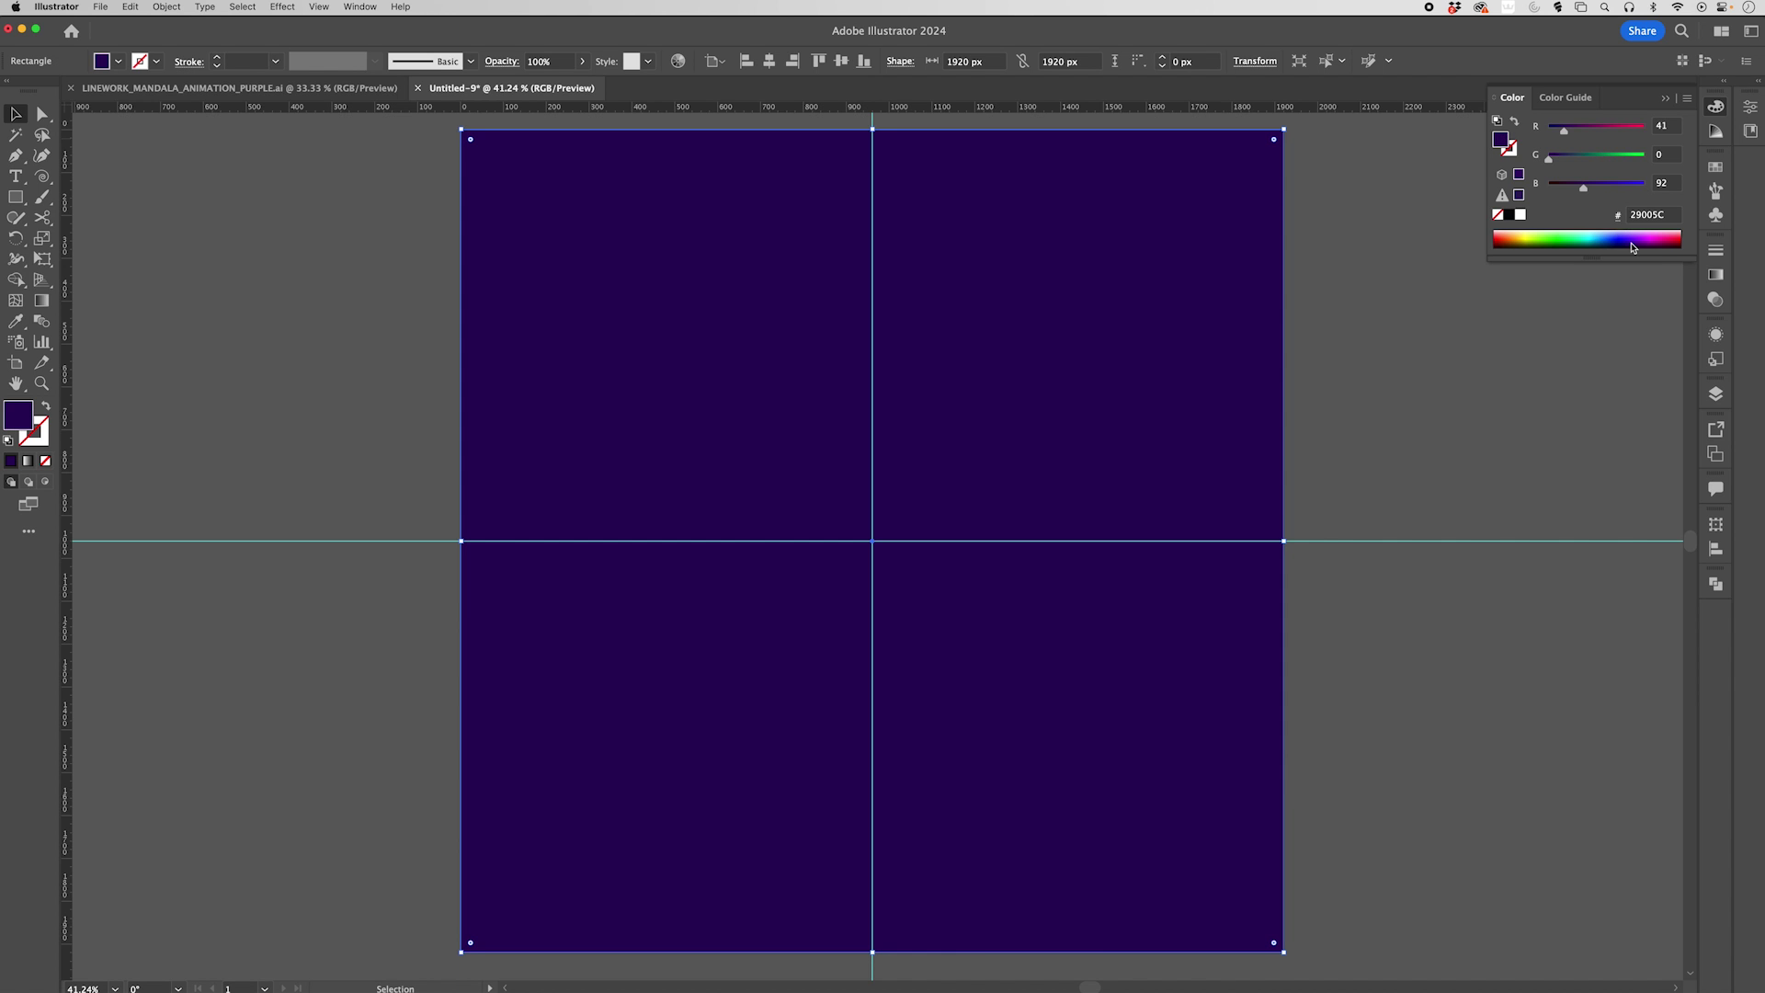
drag(1583, 188, 1564, 191)
click(302, 92)
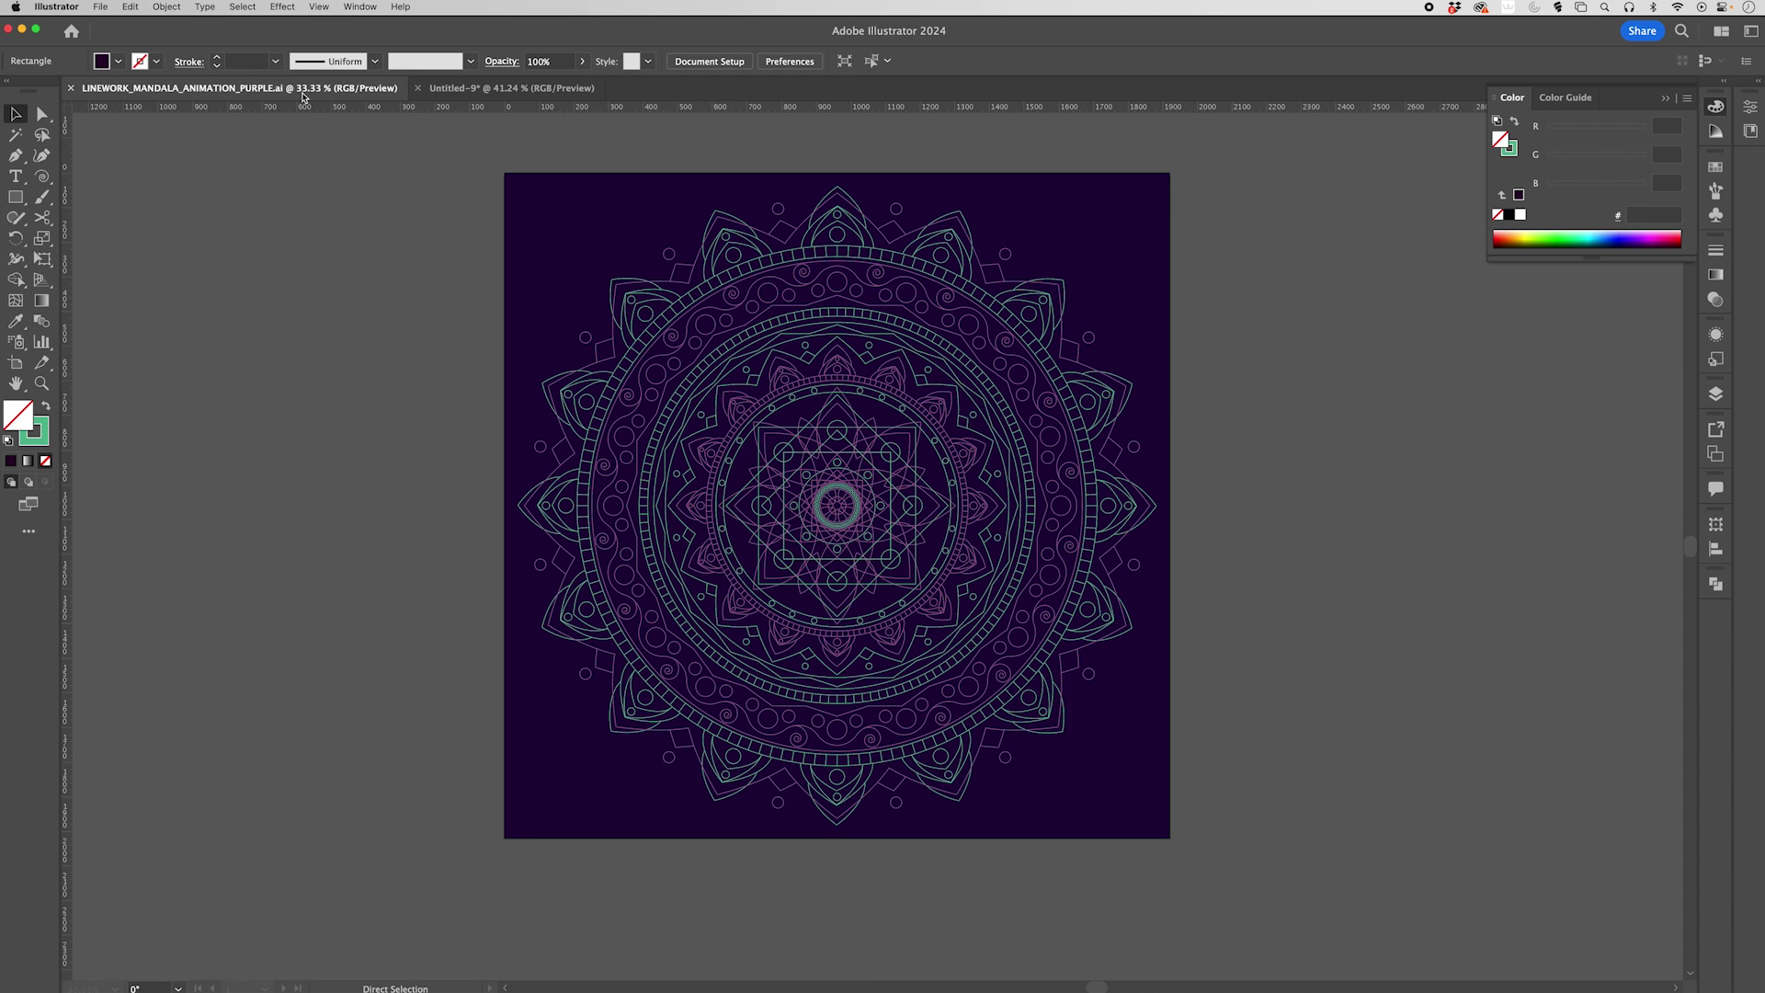
click(447, 88)
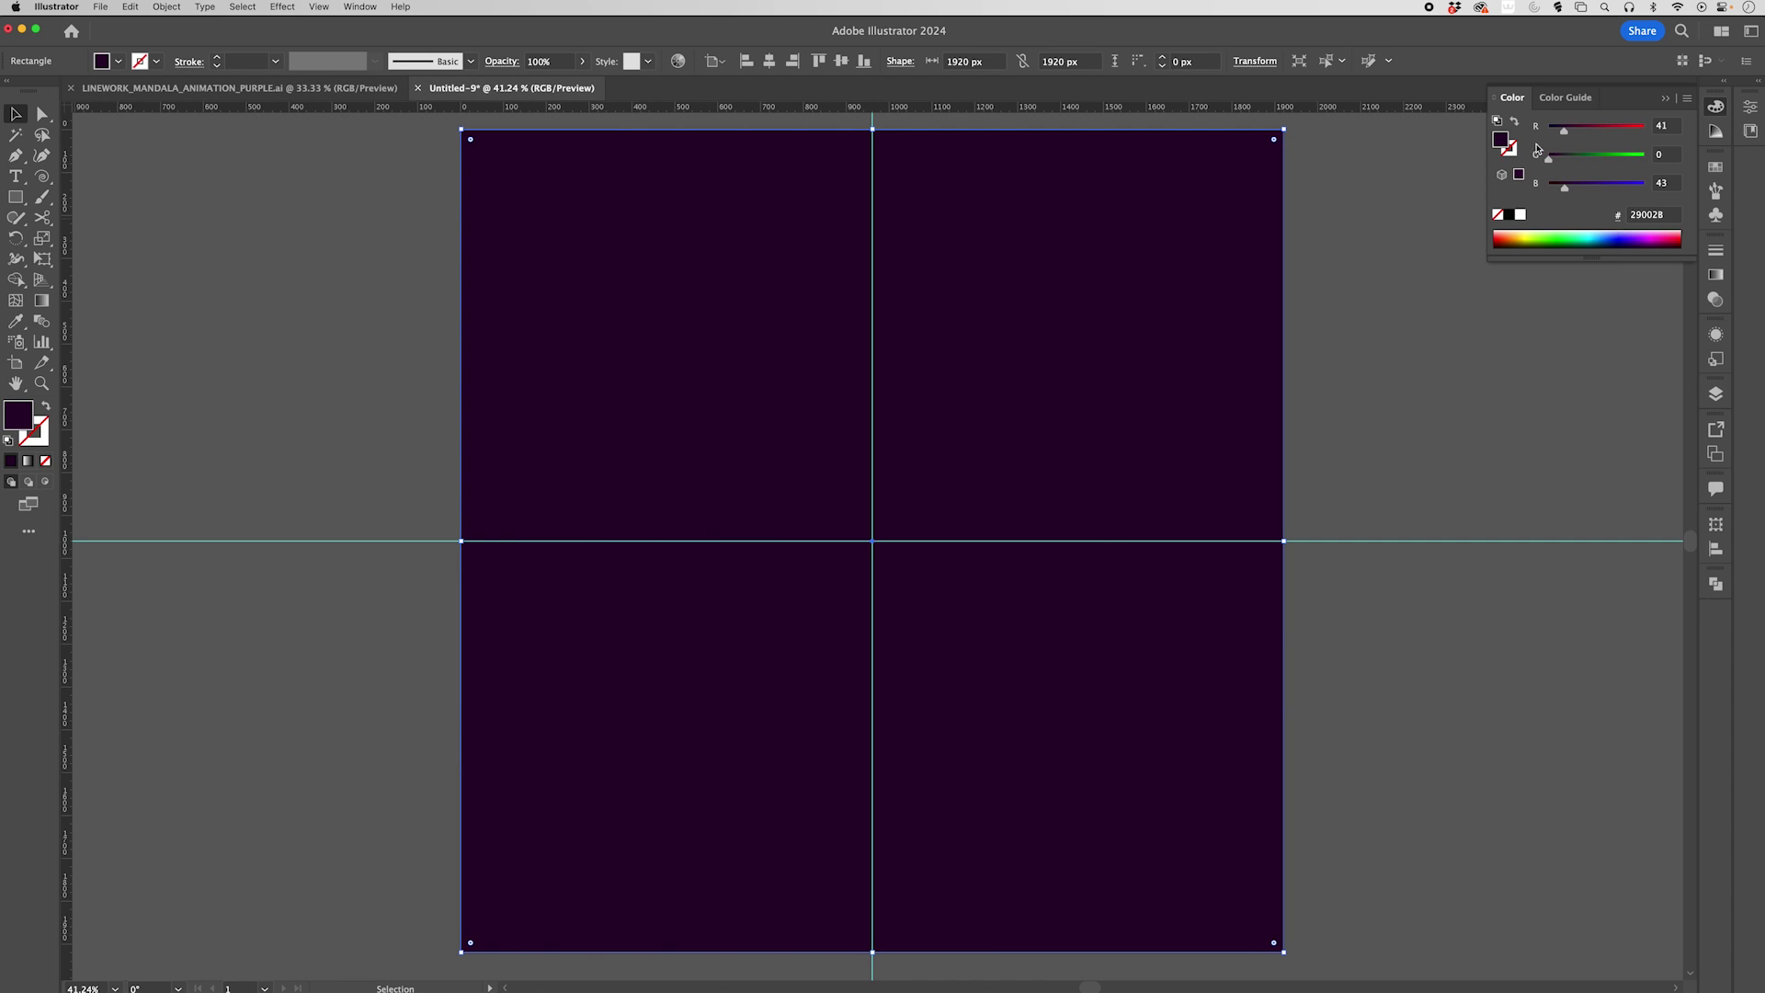
Lock the BACKGROUND layer and add a new layer above it named INSIDE RING
click(1715, 393)
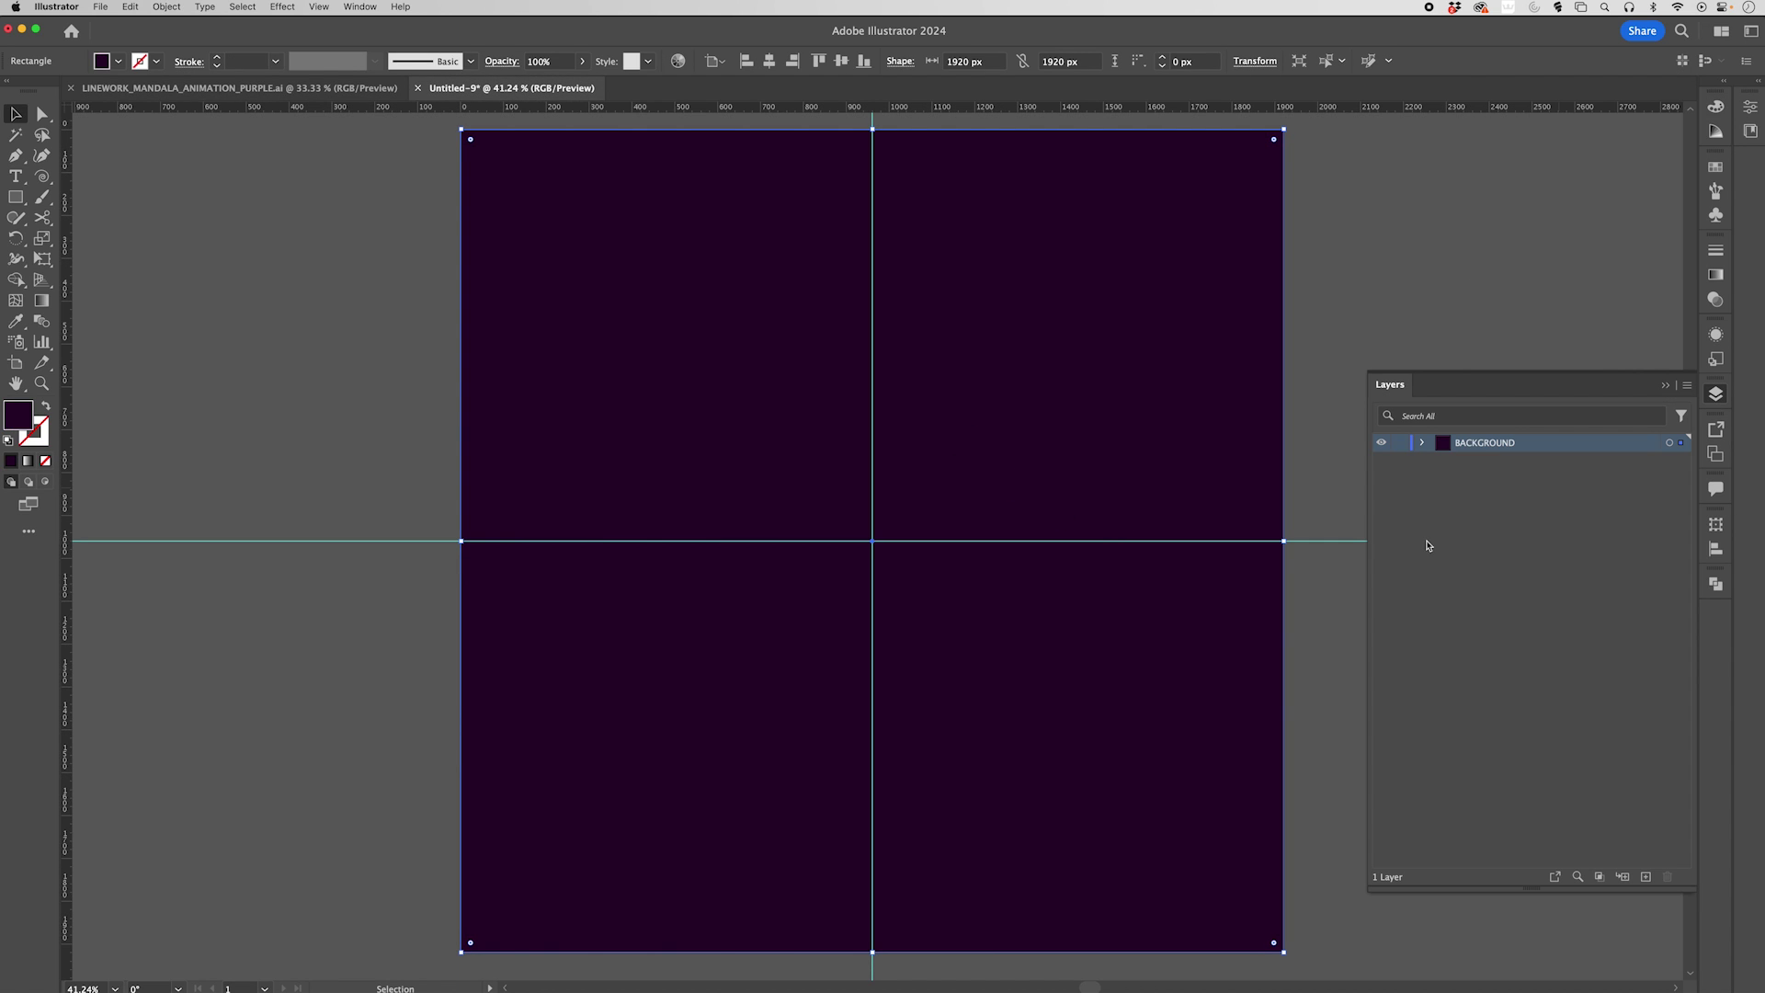
click(1401, 444)
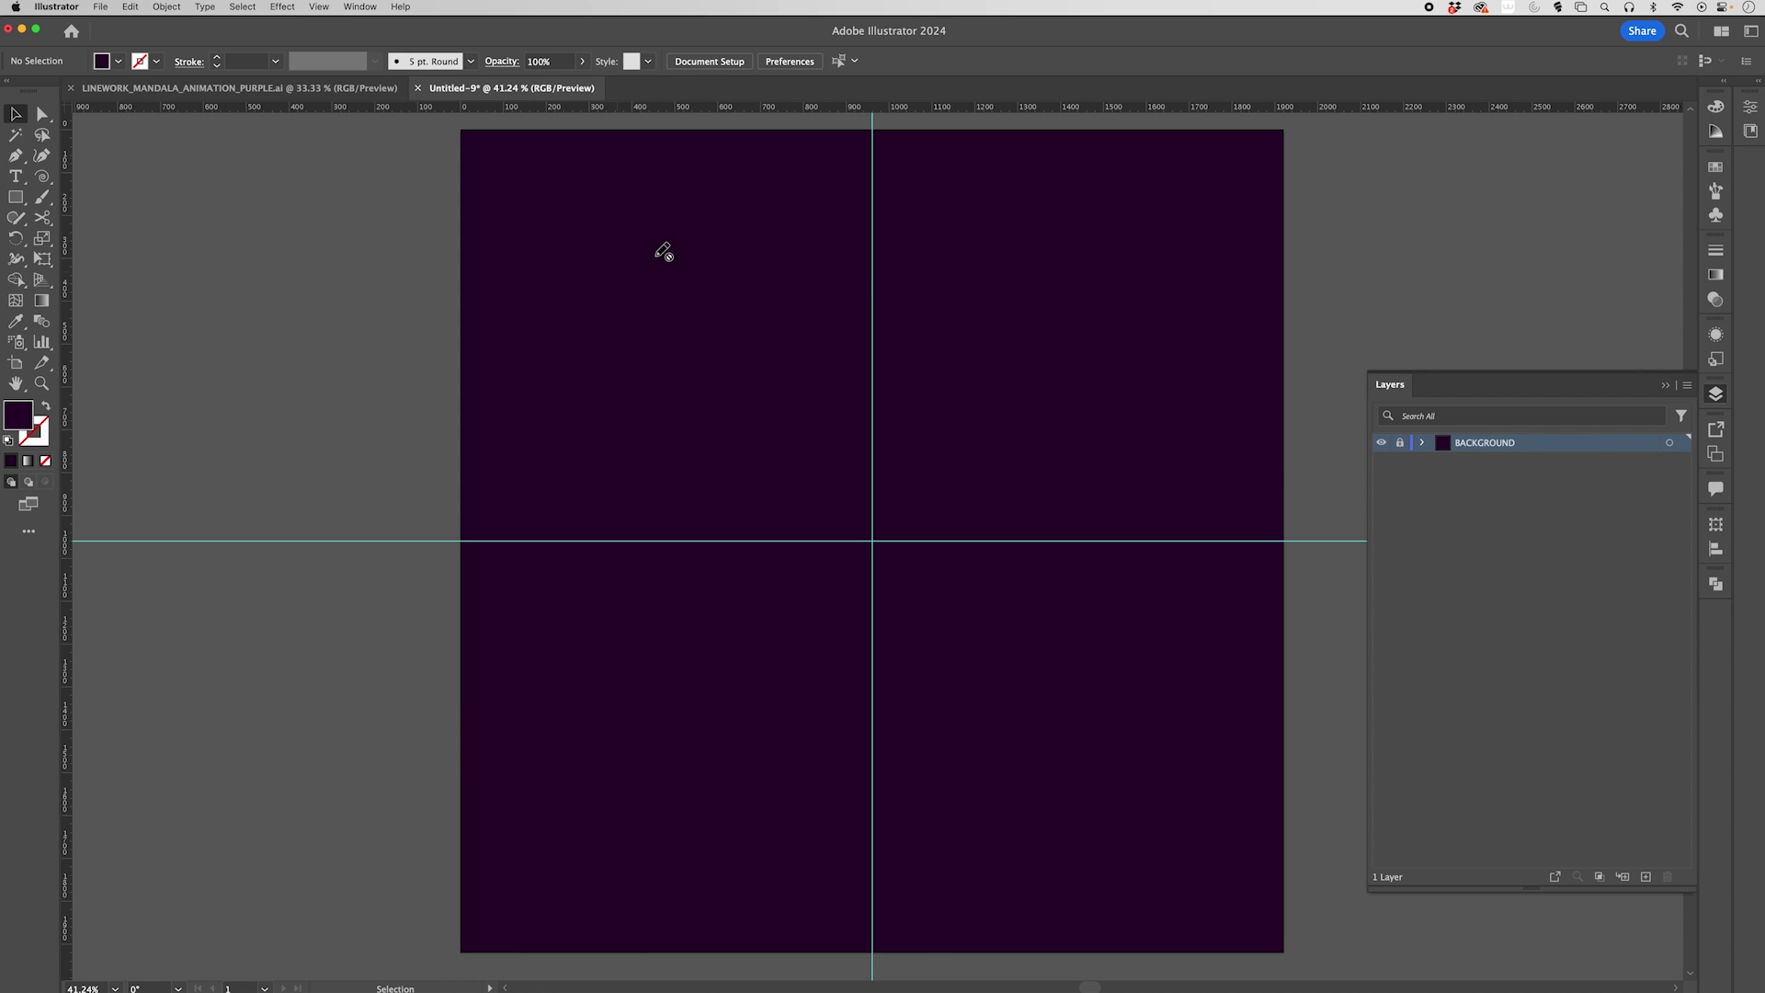
click(16, 155)
click(1646, 876)
double_click(1479, 445)
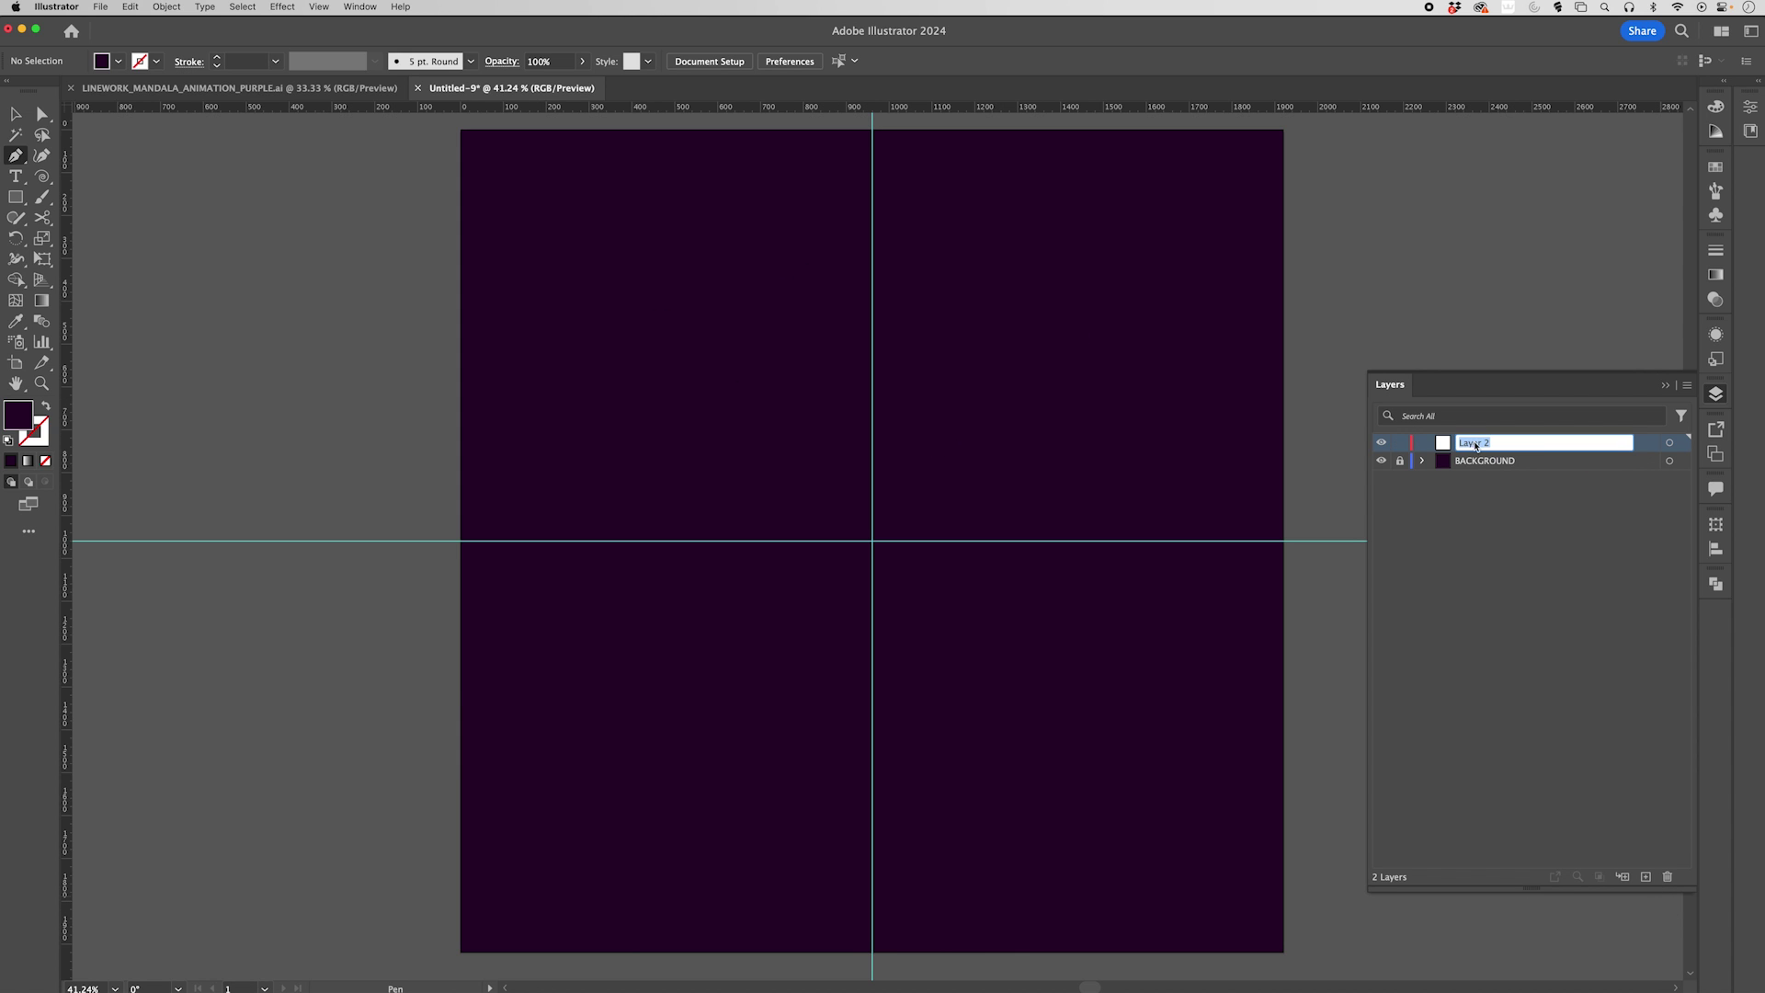
text(INSIDE RING)
click(1497, 543)
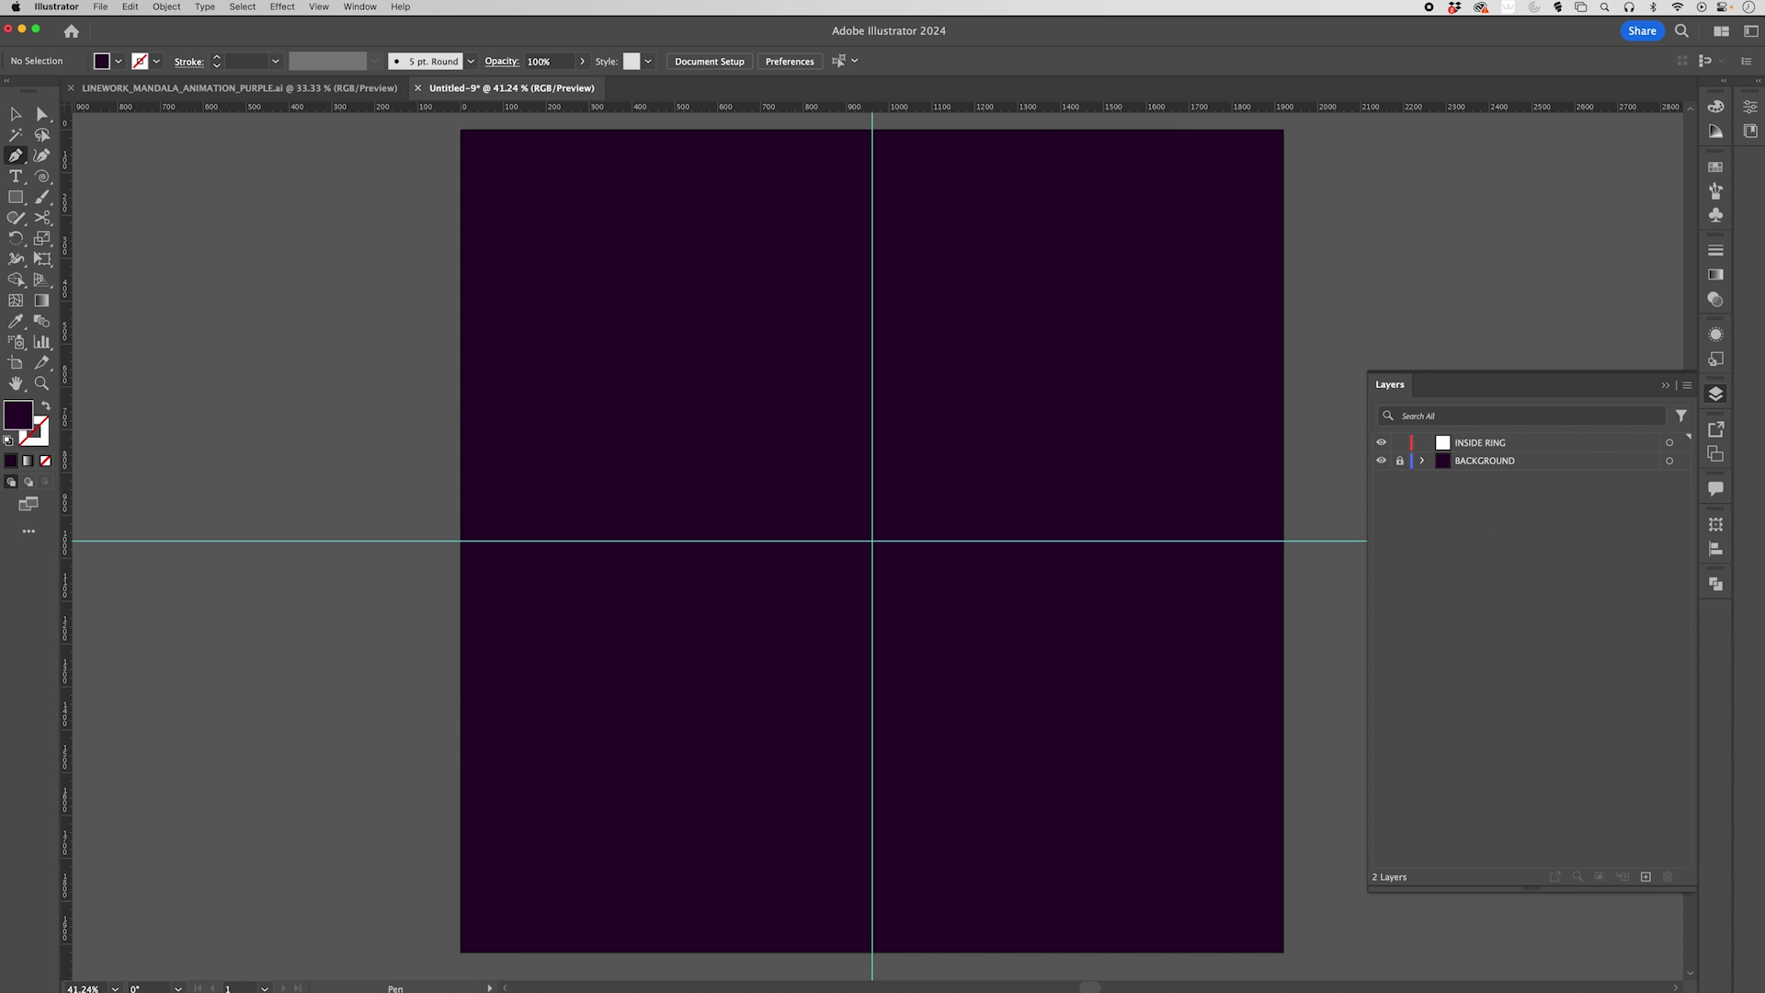
Try drawing an off-center circle about 319 px in diameter with the Ellipse tool, and undo it
click(15, 197)
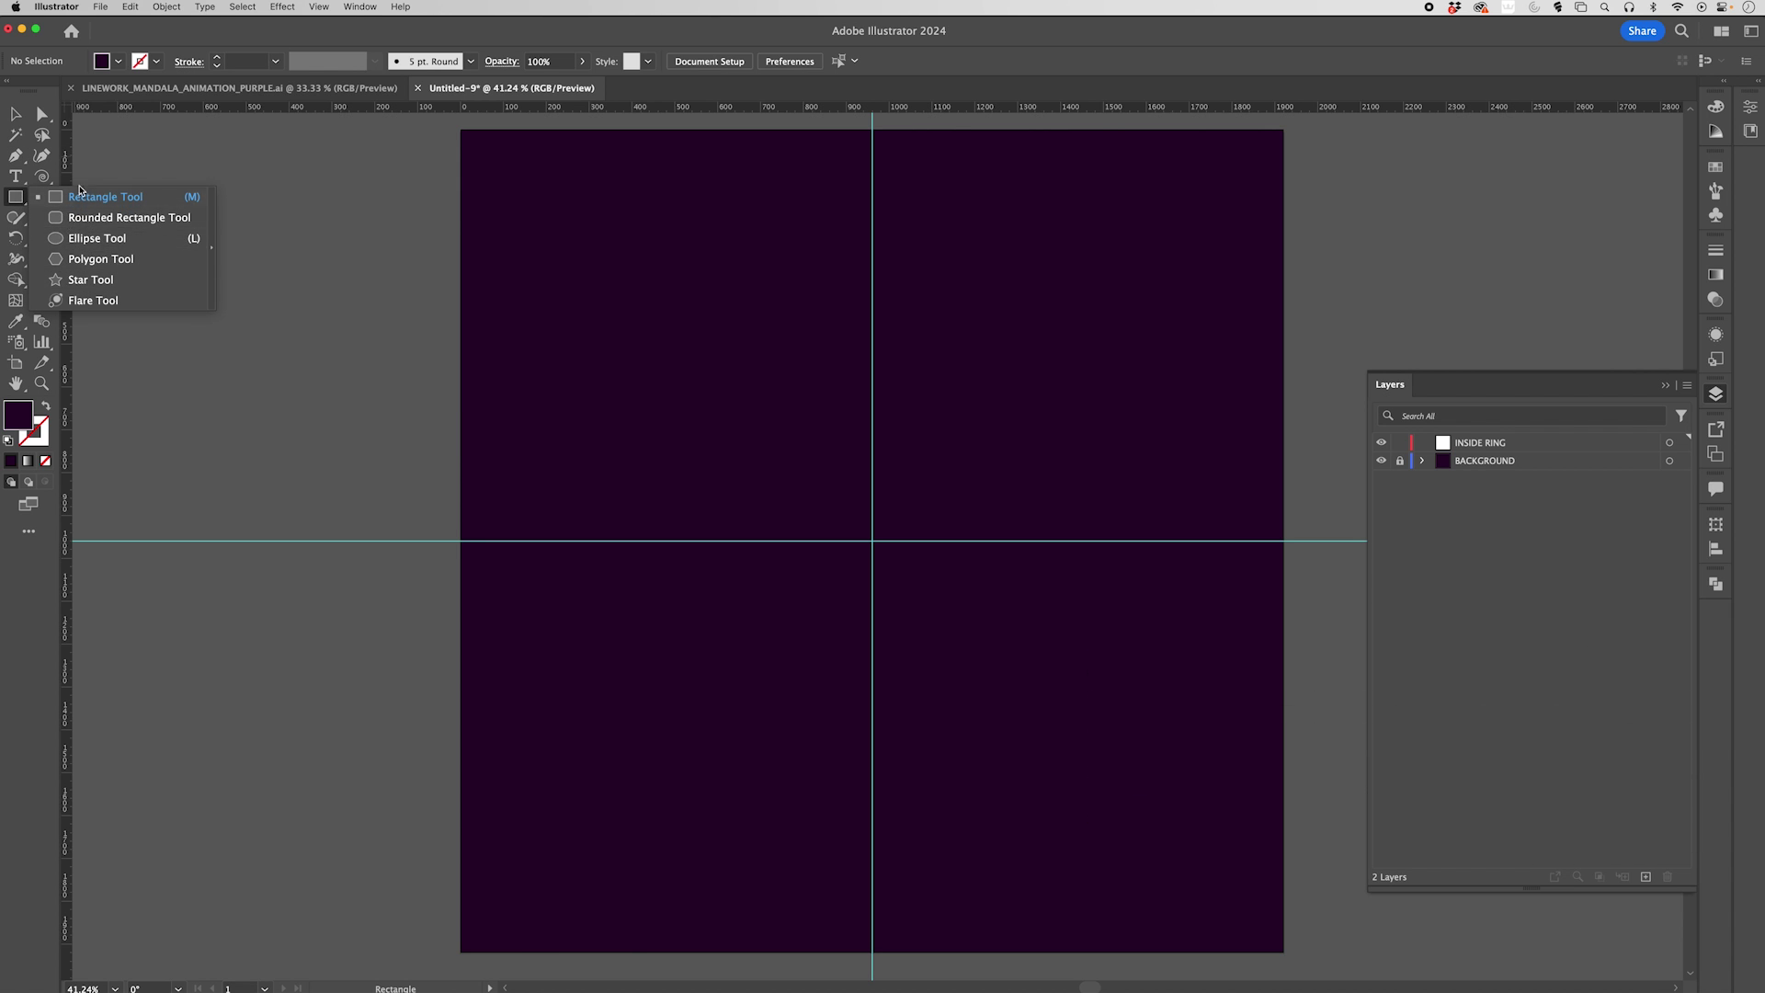
click(15, 203)
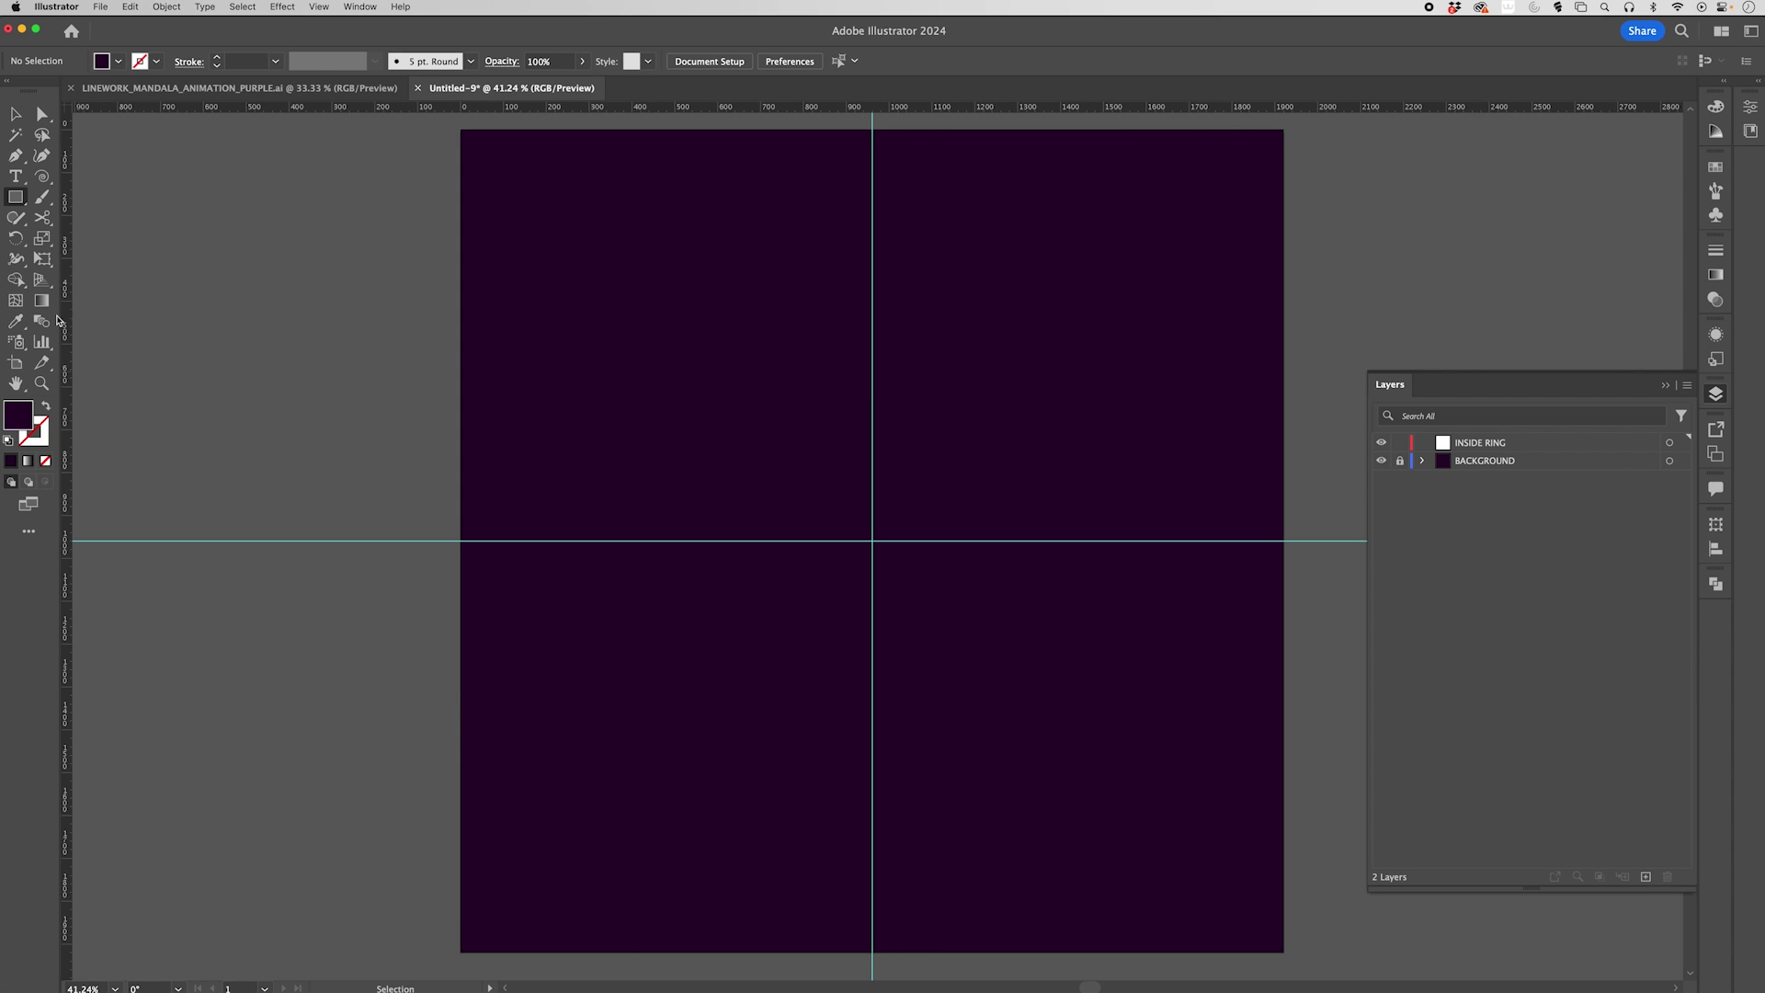
click(20, 202)
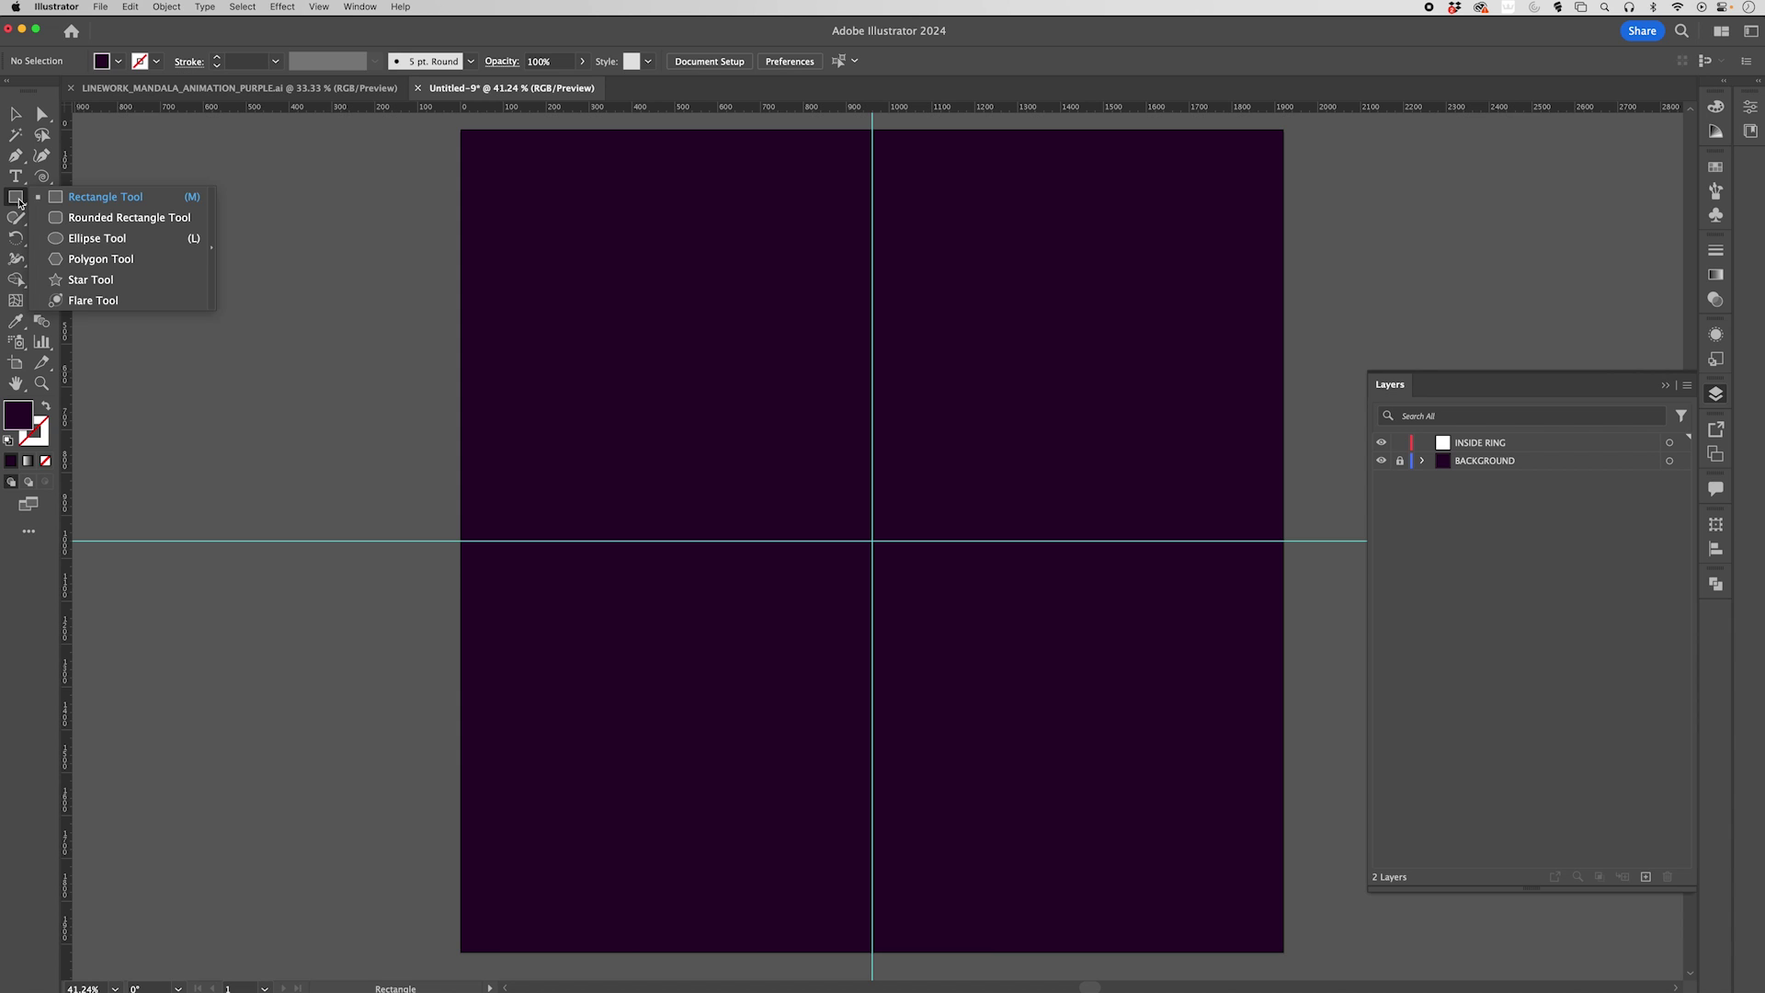
click(89, 239)
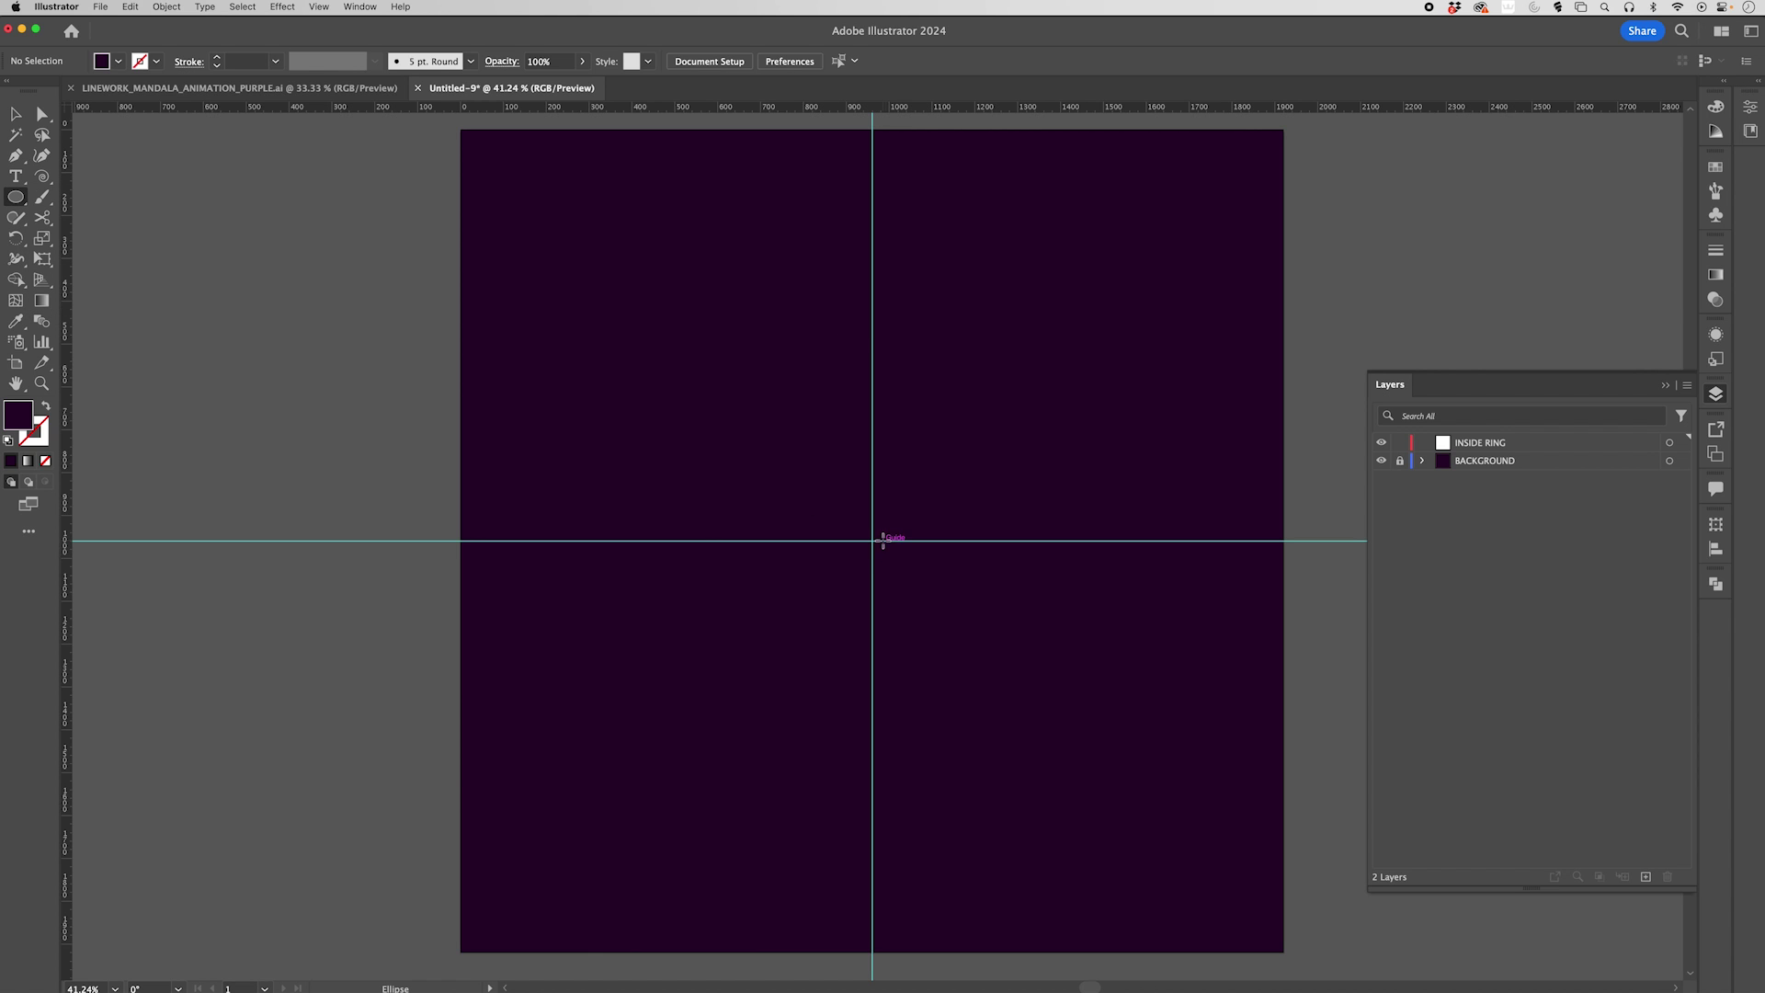
scroll(908, 561, up, 2)
scroll(897, 553, right, 3)
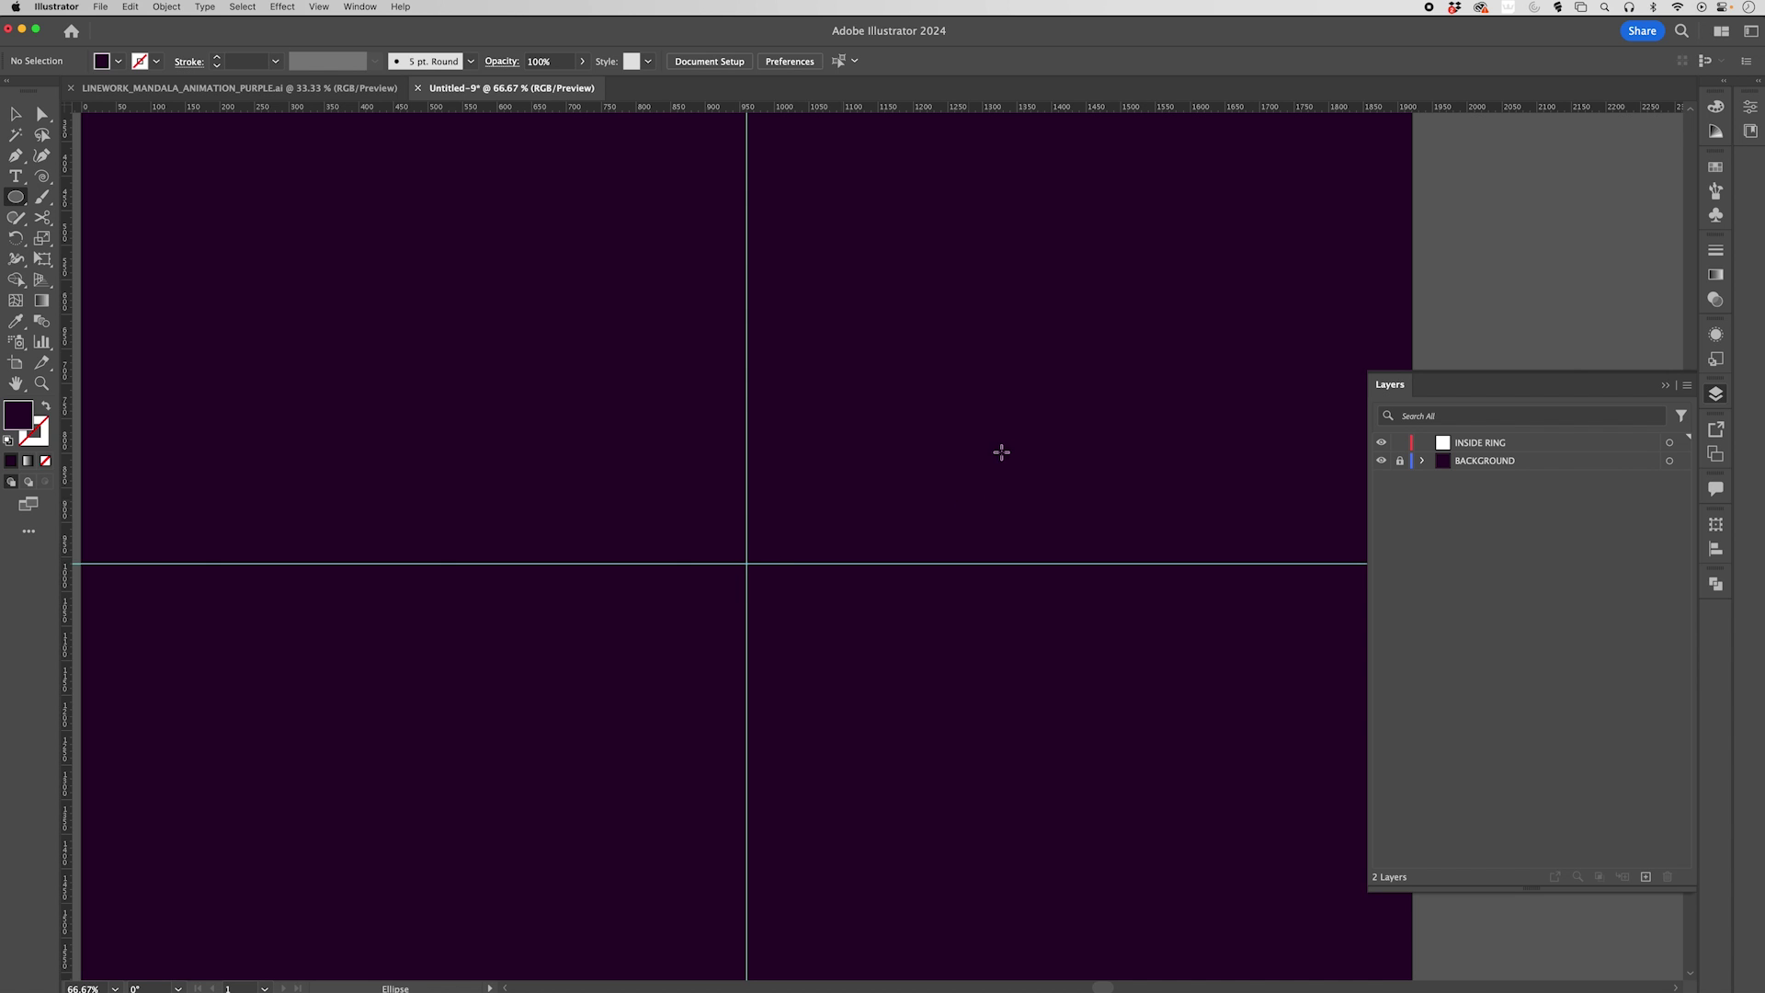
drag(927, 268, 1069, 444)
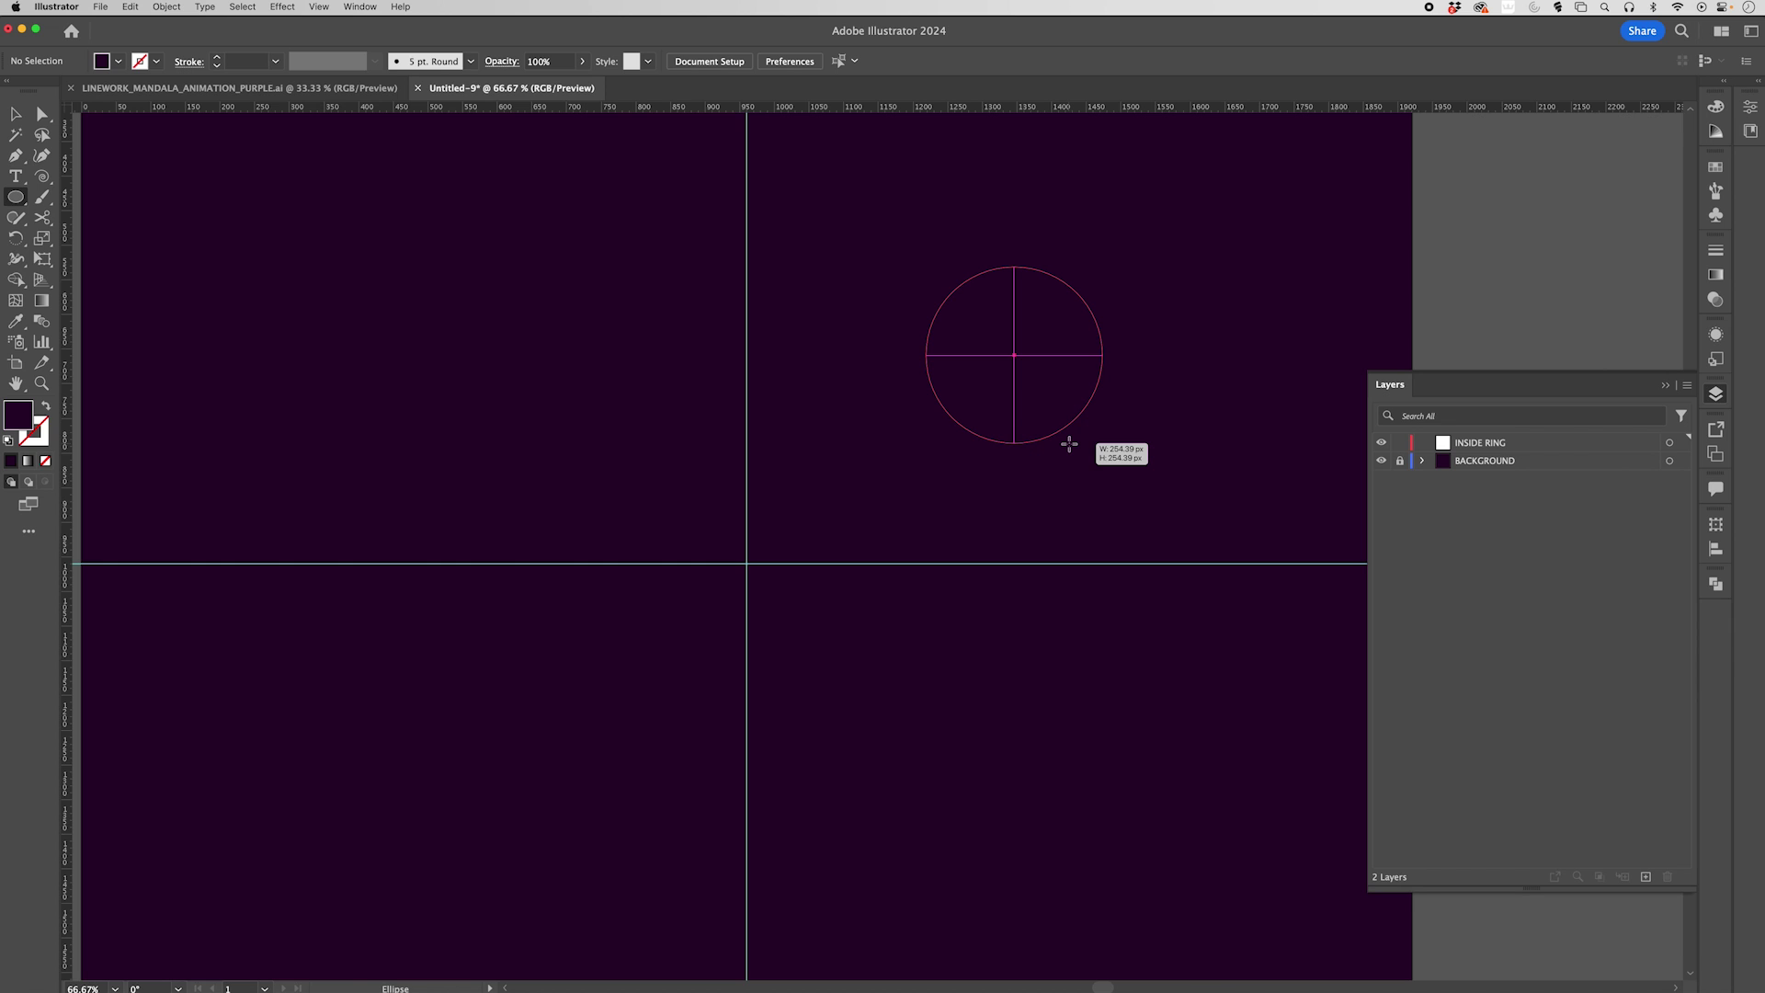
drag(1071, 445, 1030, 489)
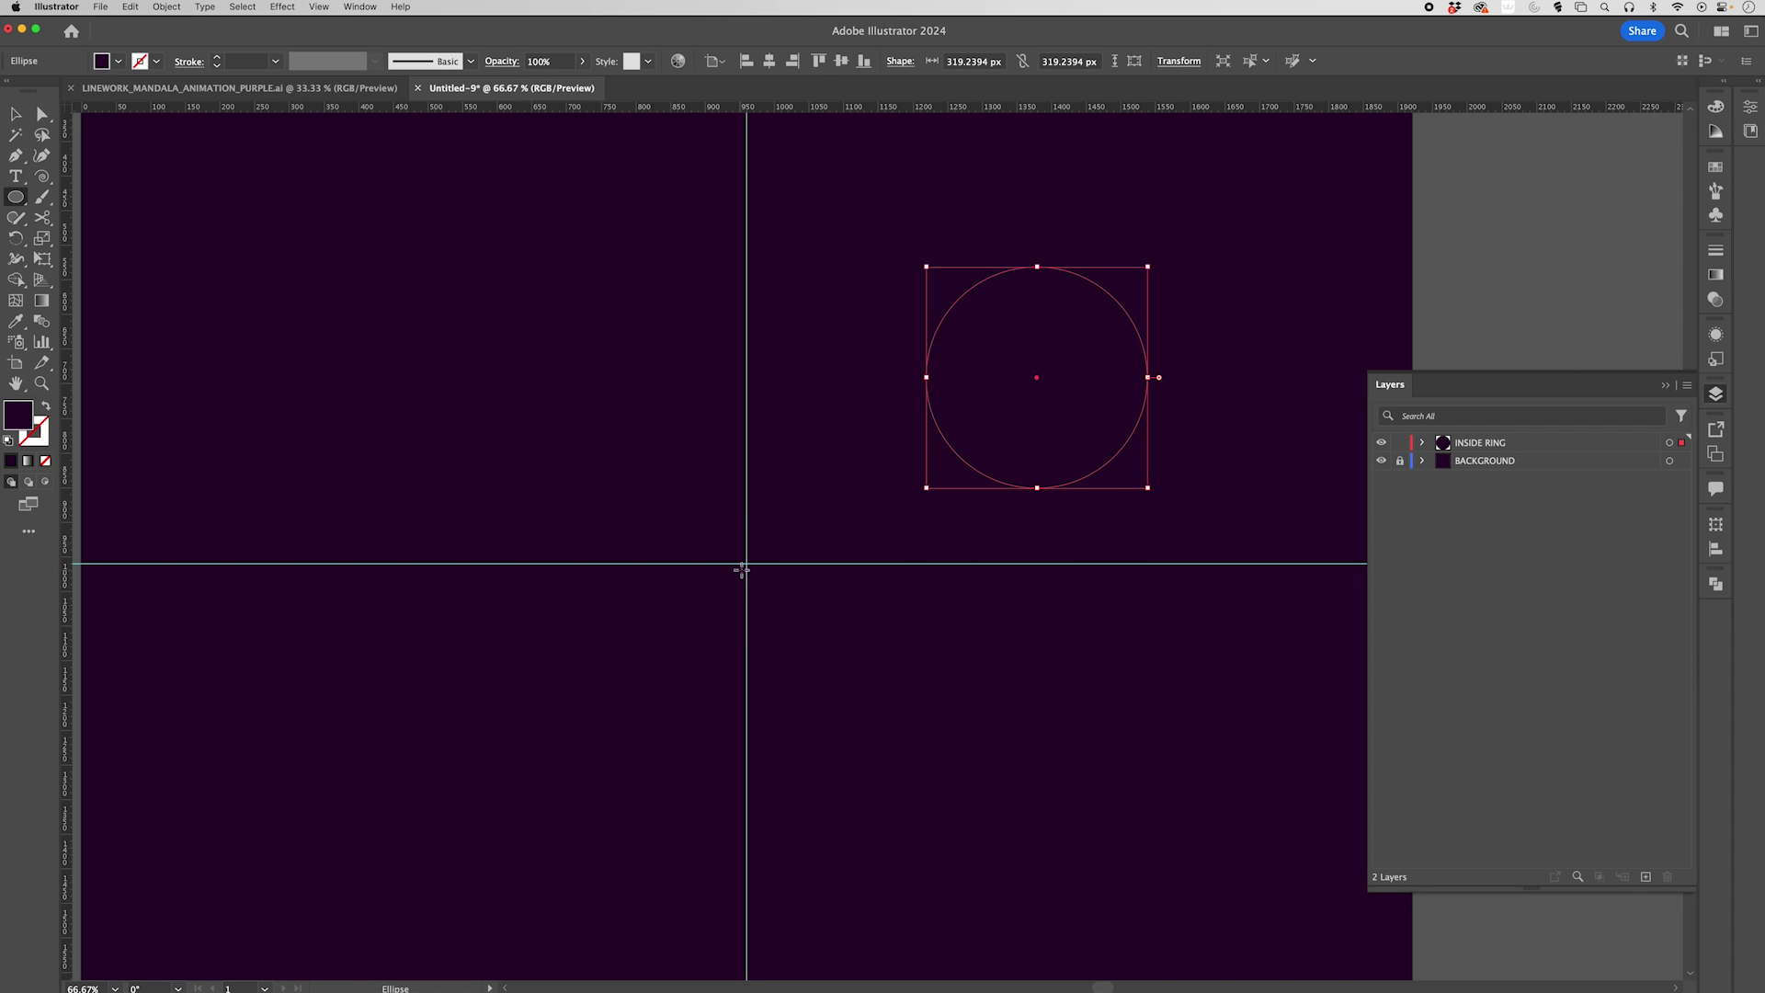
super+click(745, 614)
key(super+z)
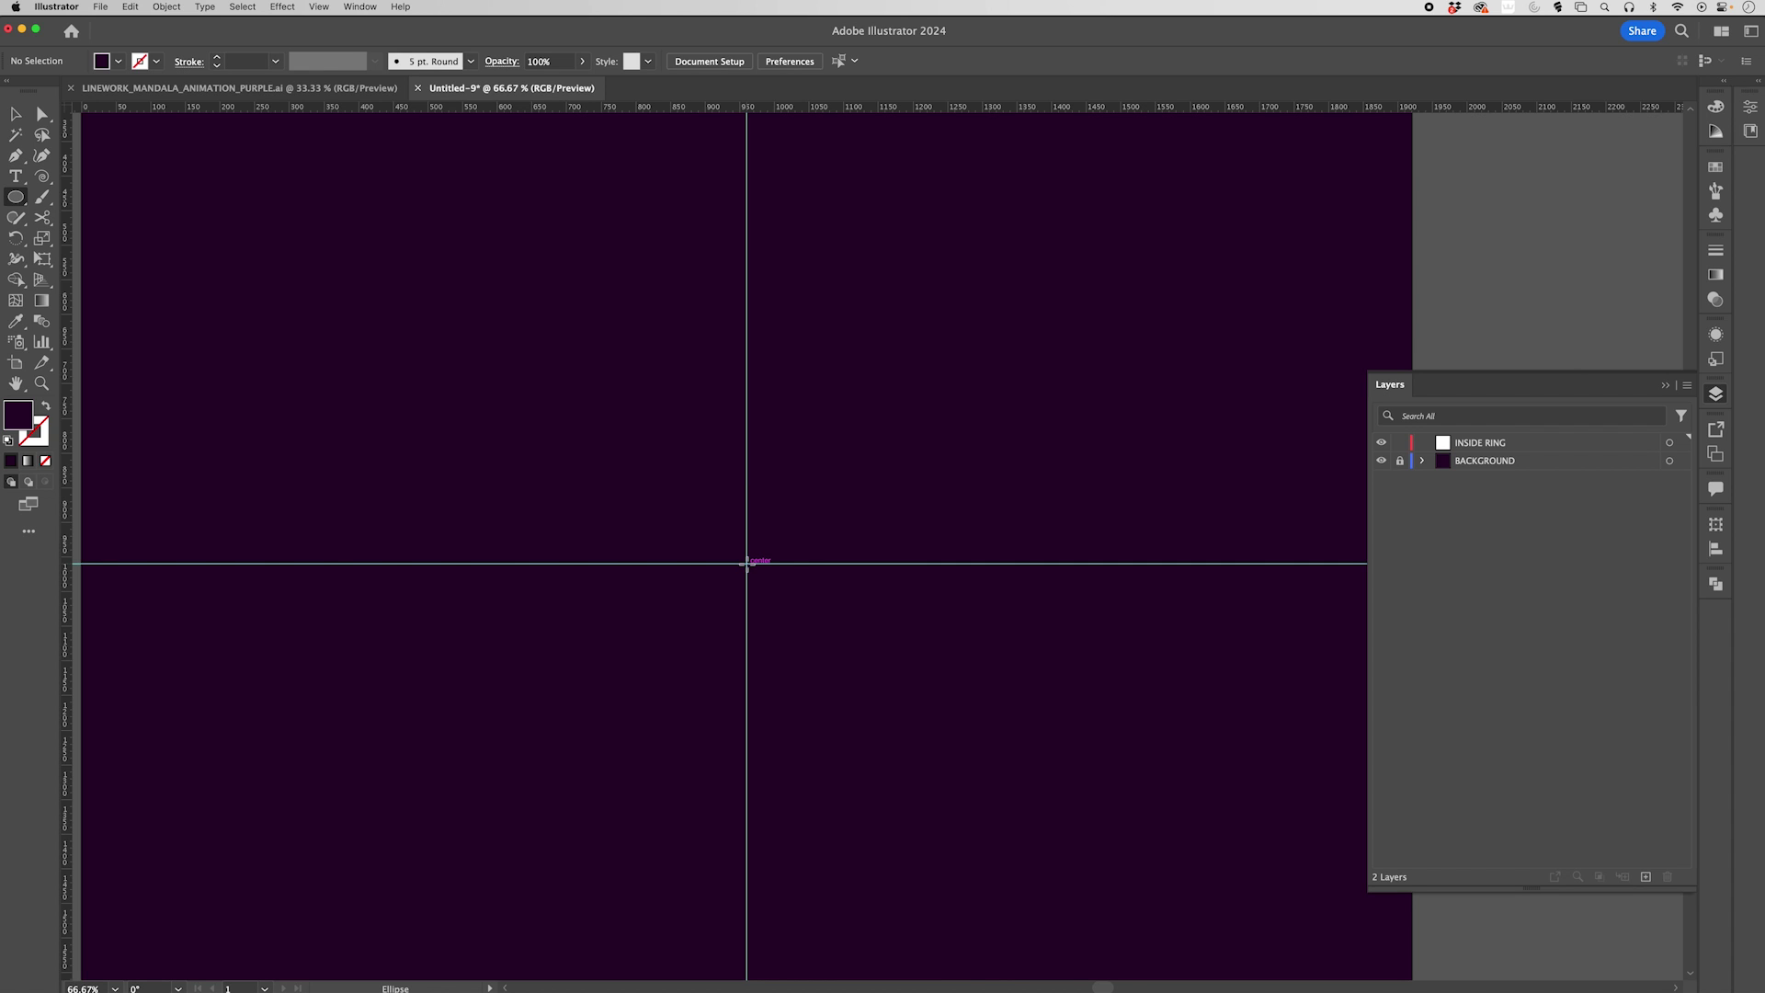
Draw a circle about 538 px in diameter centered on the intersection of the guides
key(v)
mouse_move(747, 566)
mouse_down()
mouse_move(607, 453)
mouse_move(787, 346)
mouse_move(914, 456)
mouse_move(730, 525)
mouse_move(576, 412)
mouse_move(482, 508)
mouse_move(864, 458)
mouse_move(902, 343)
mouse_move(871, 369)
mouse_up()
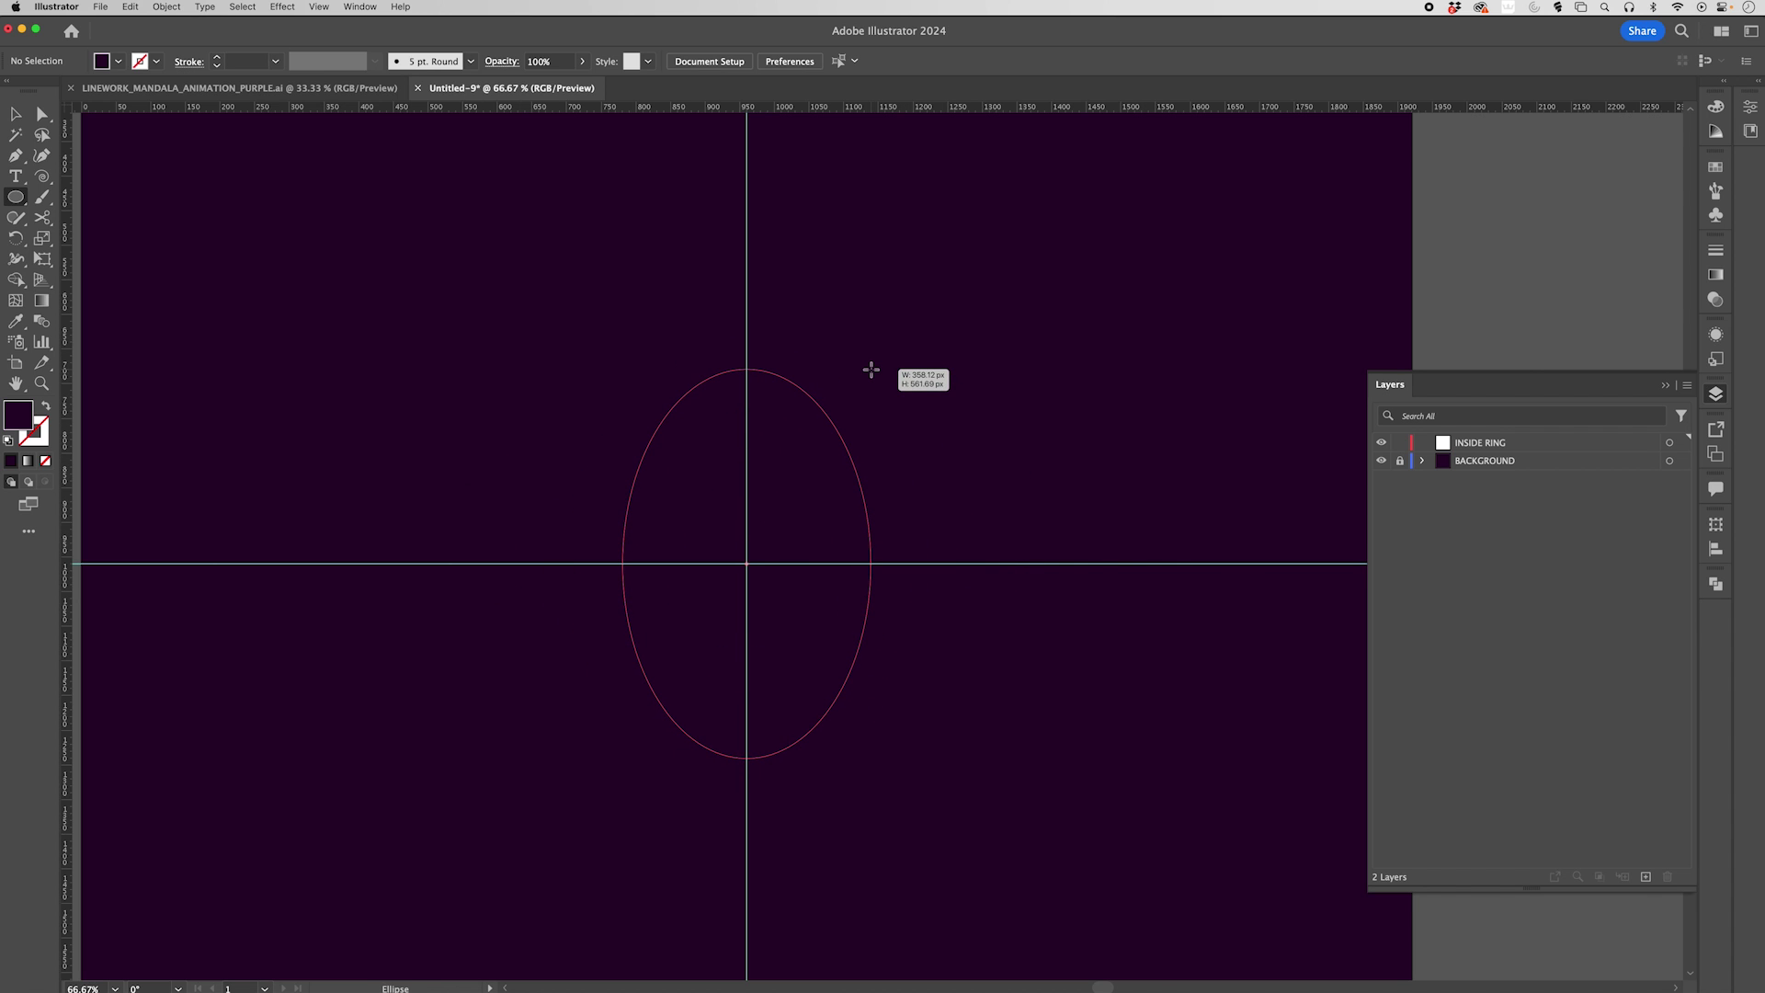
key(shift)
drag(871, 370, 561, 392)
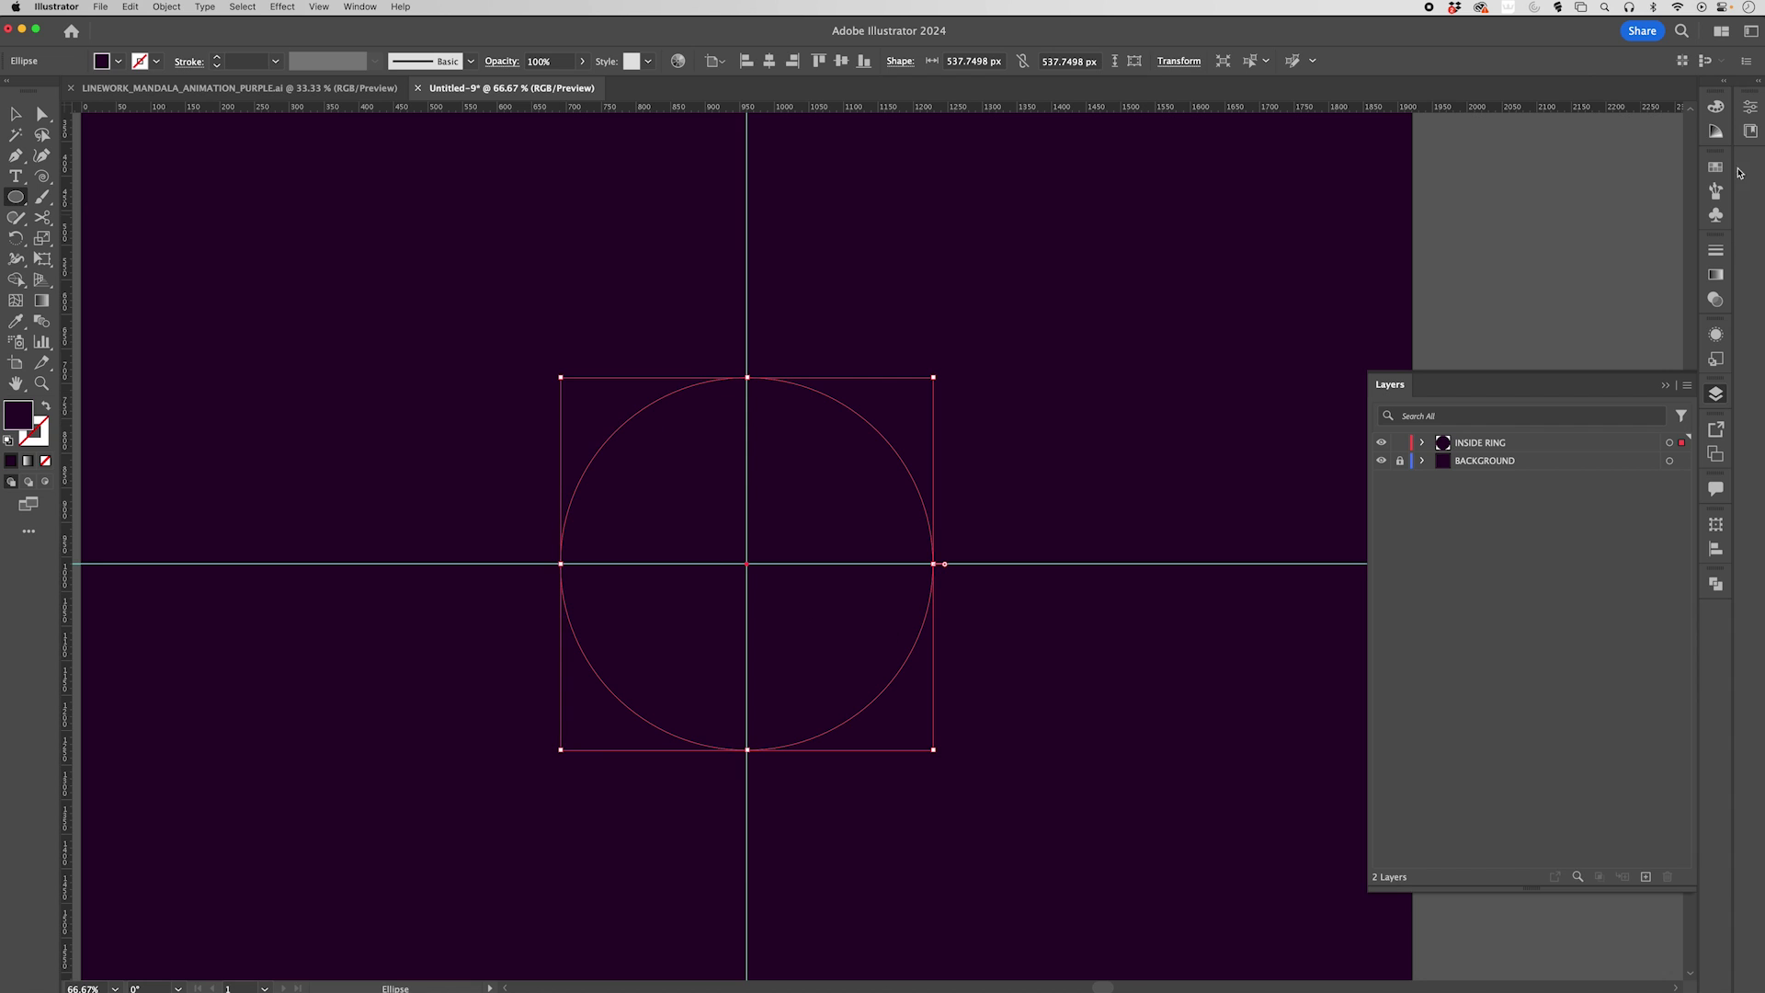
Give the centered circle no fill and a turquoise stroke of R 94, G 224, B 213, and deselect it
click(1715, 106)
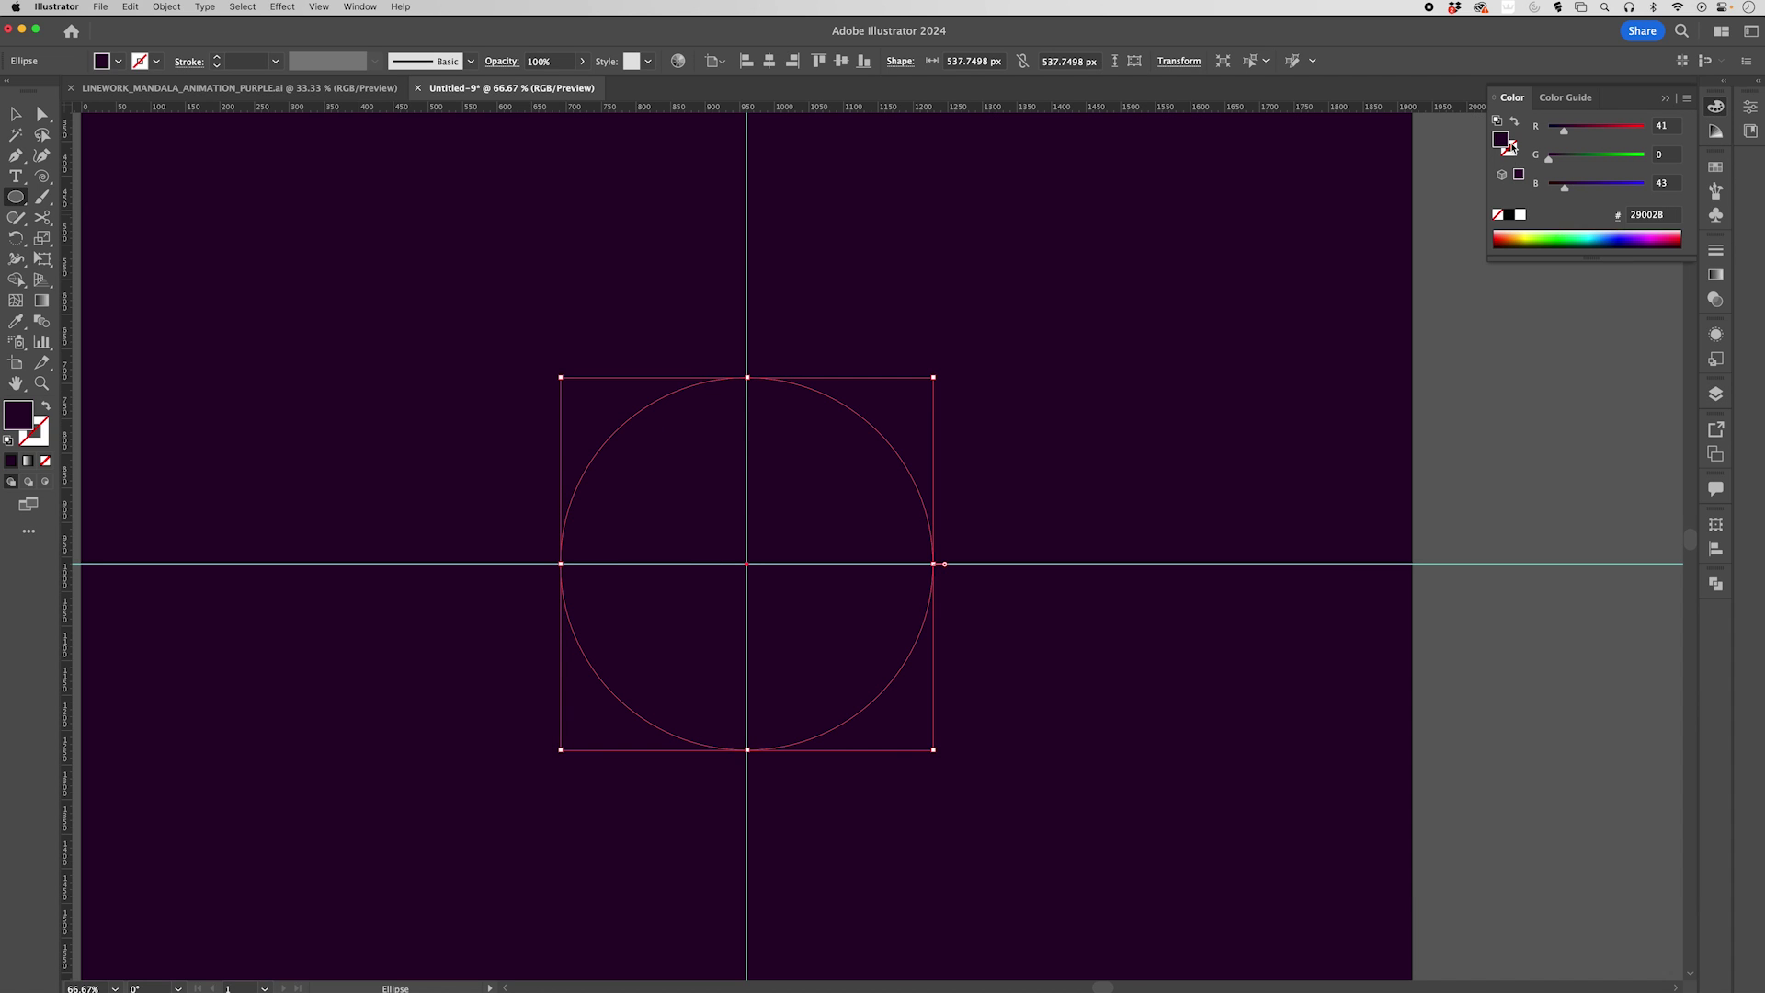
click(1514, 123)
click(1512, 155)
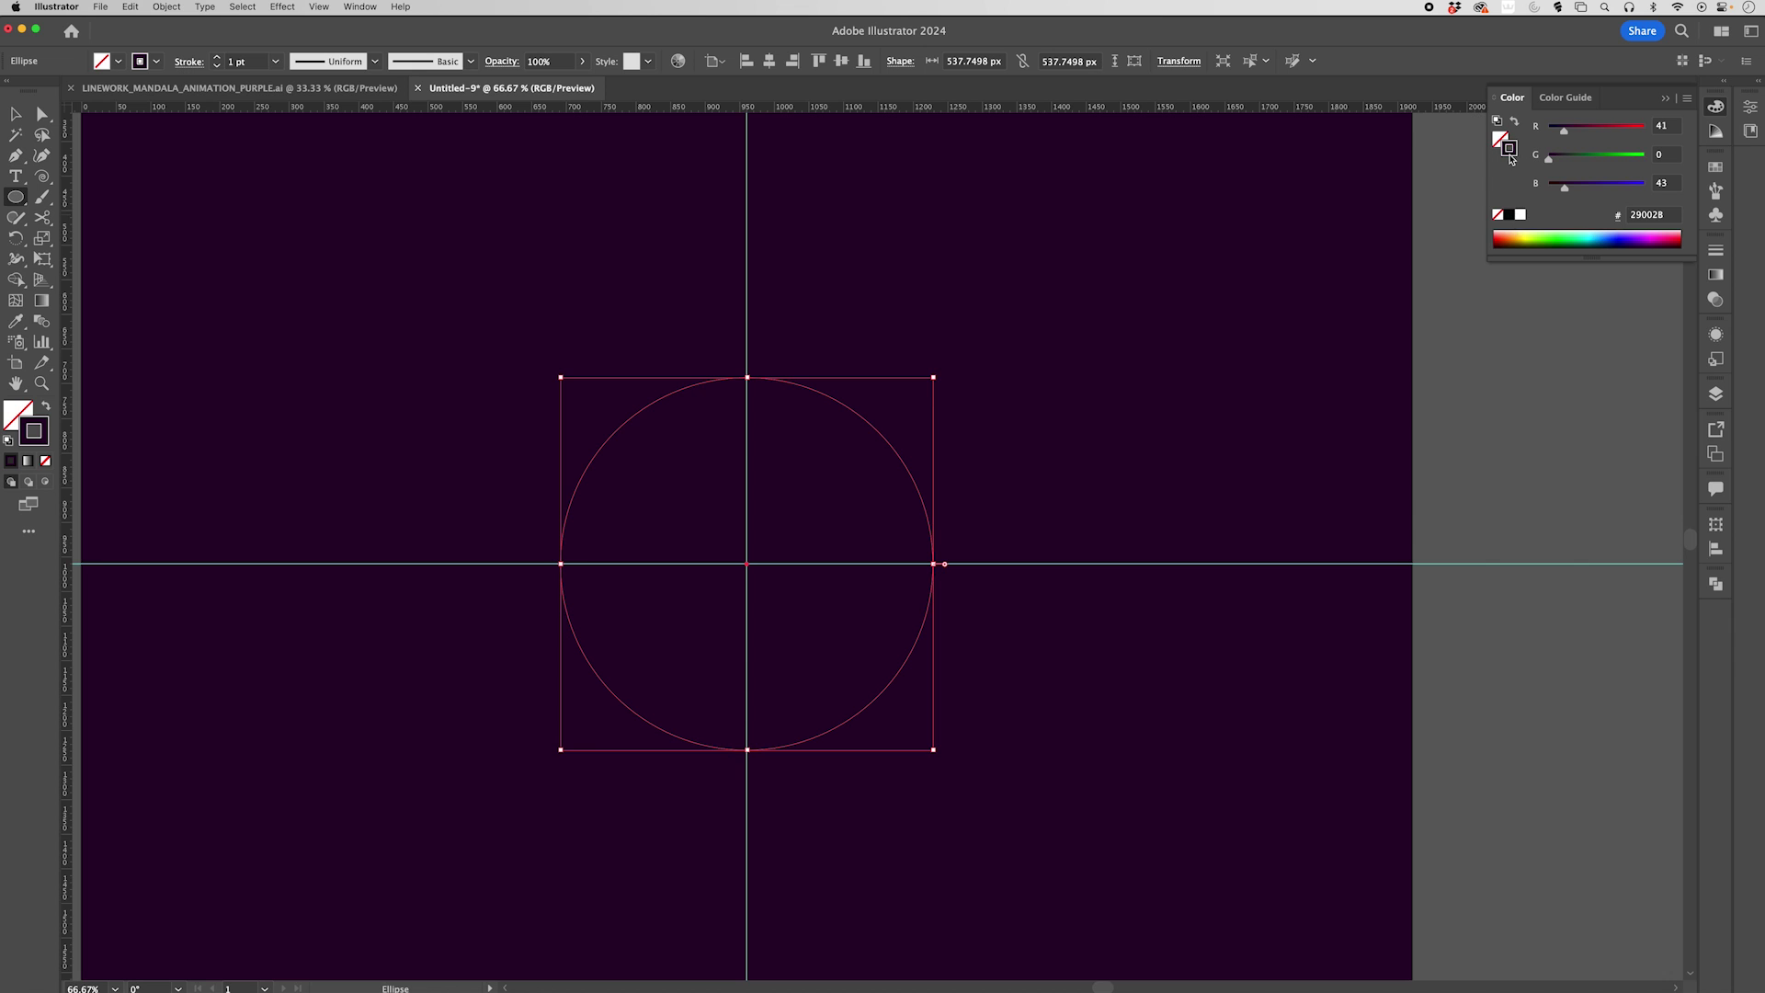
click(1609, 156)
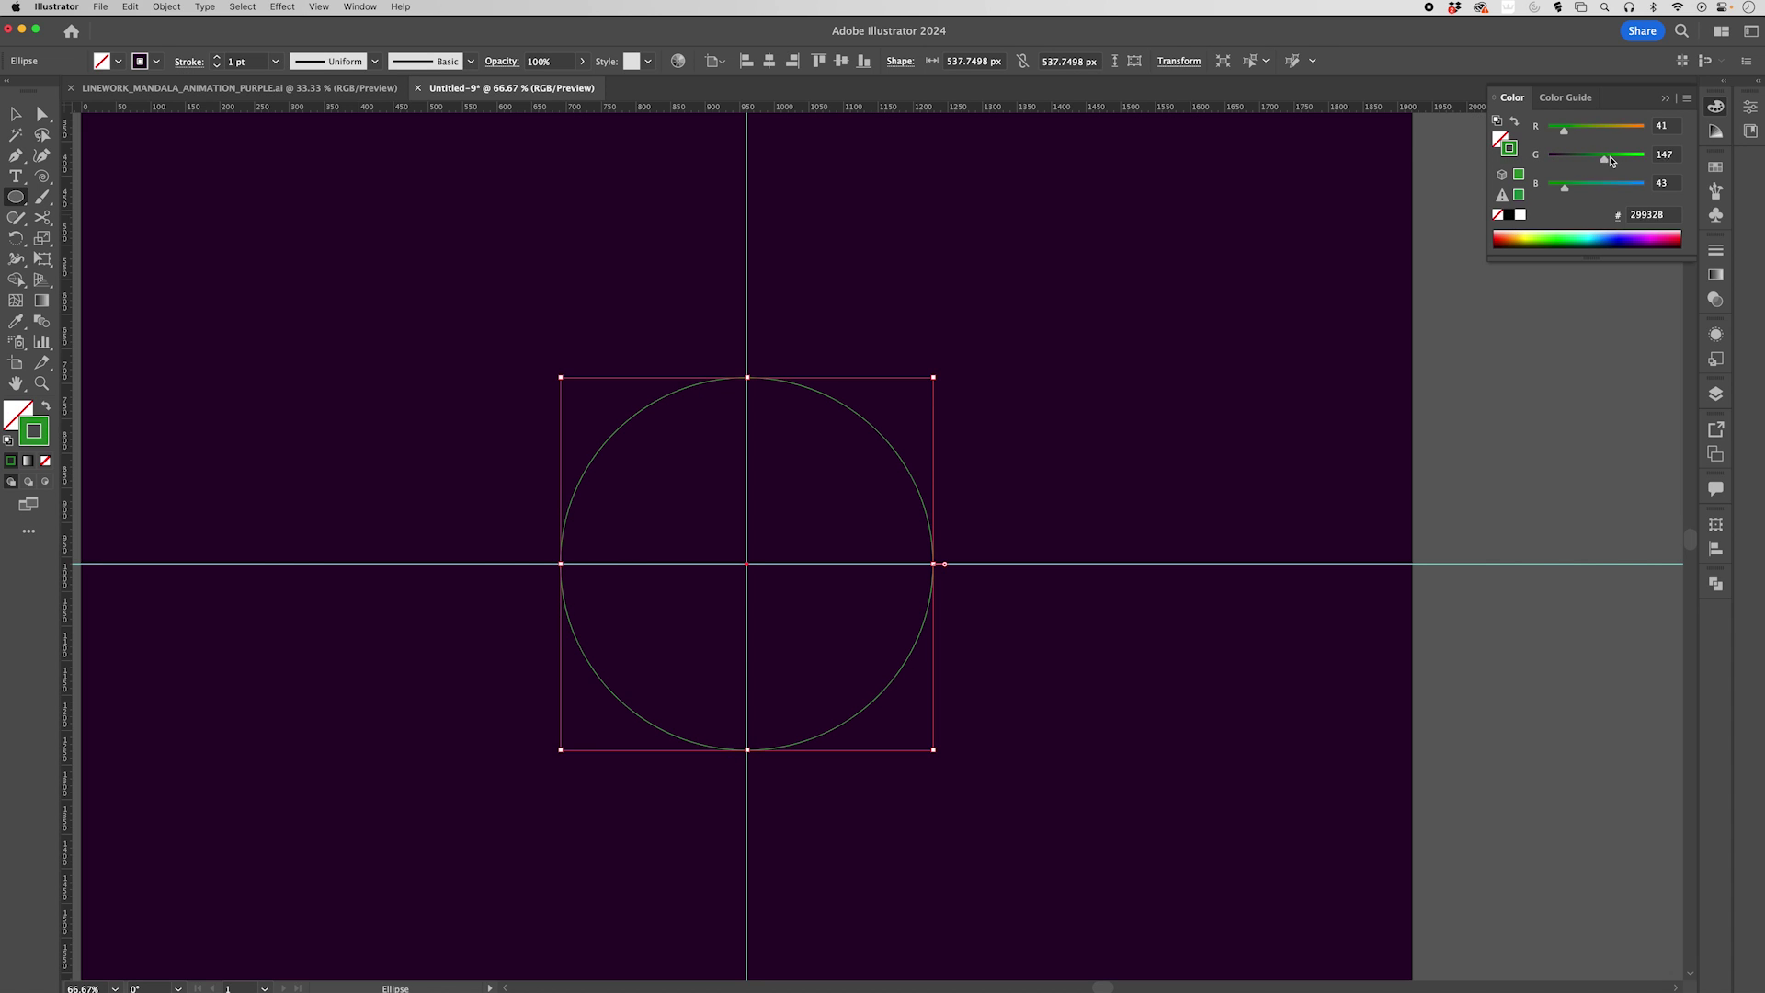
drag(1616, 187, 1650, 188)
click(1581, 131)
drag(1581, 134, 1584, 132)
click(1633, 158)
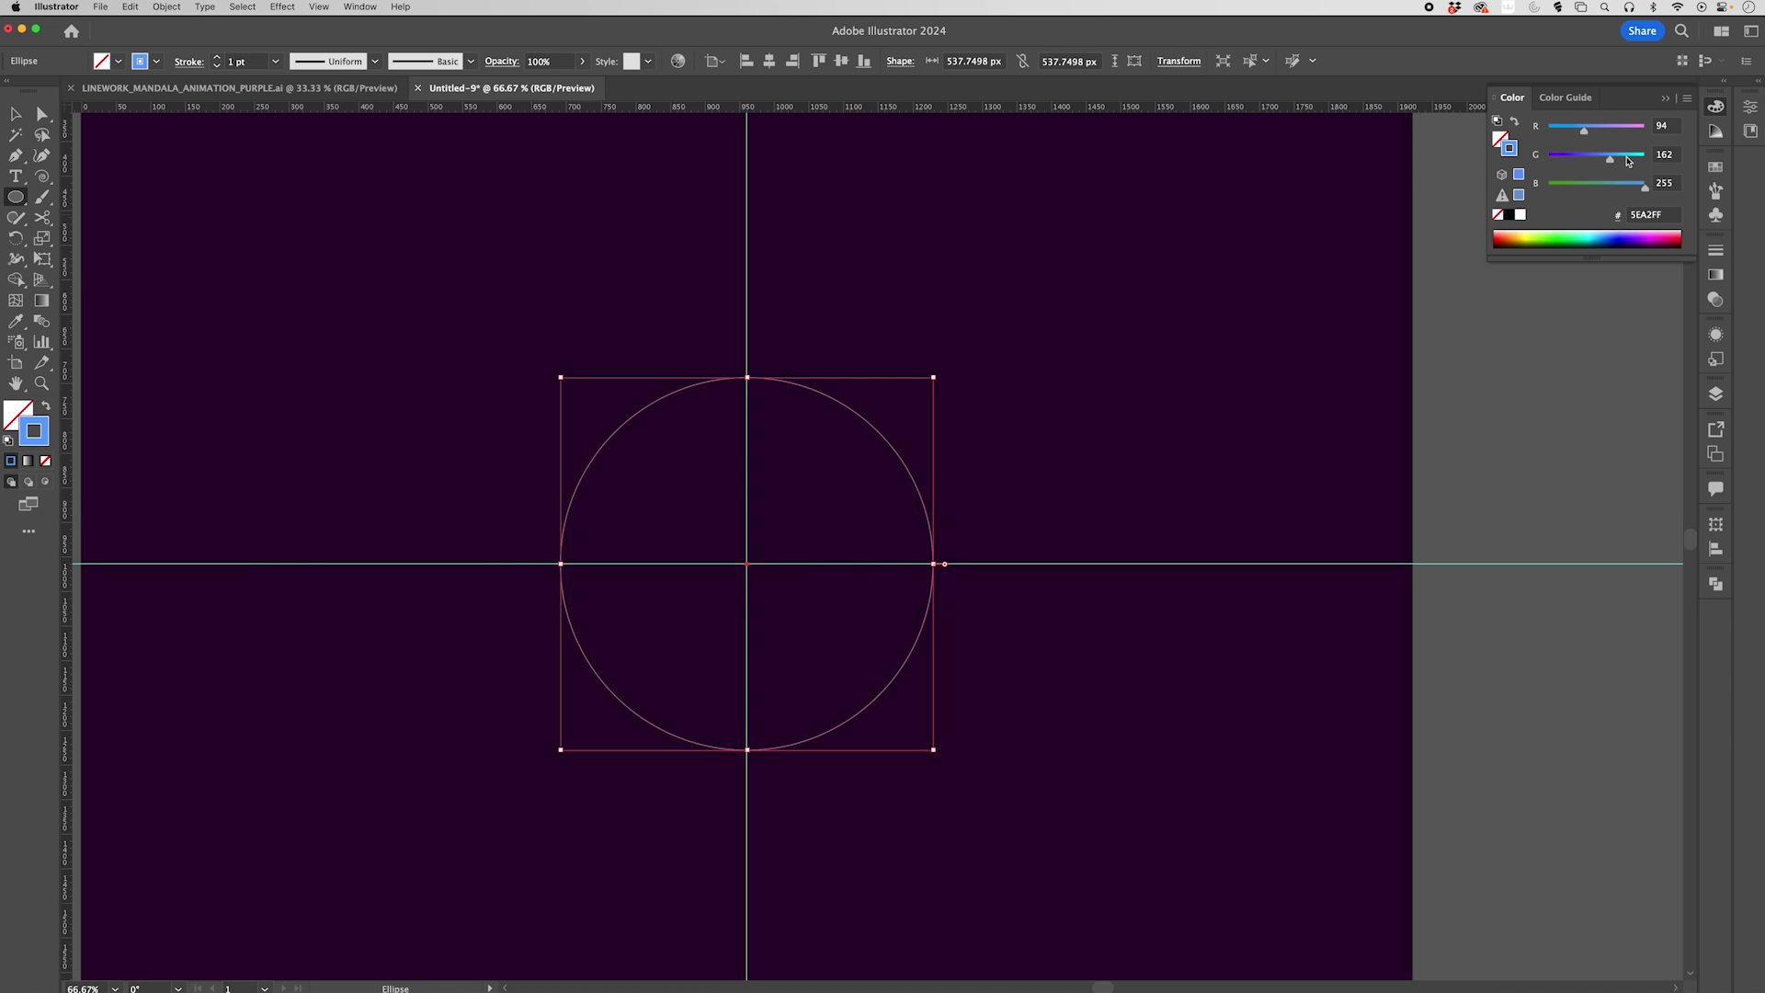
click(1638, 187)
click(1630, 188)
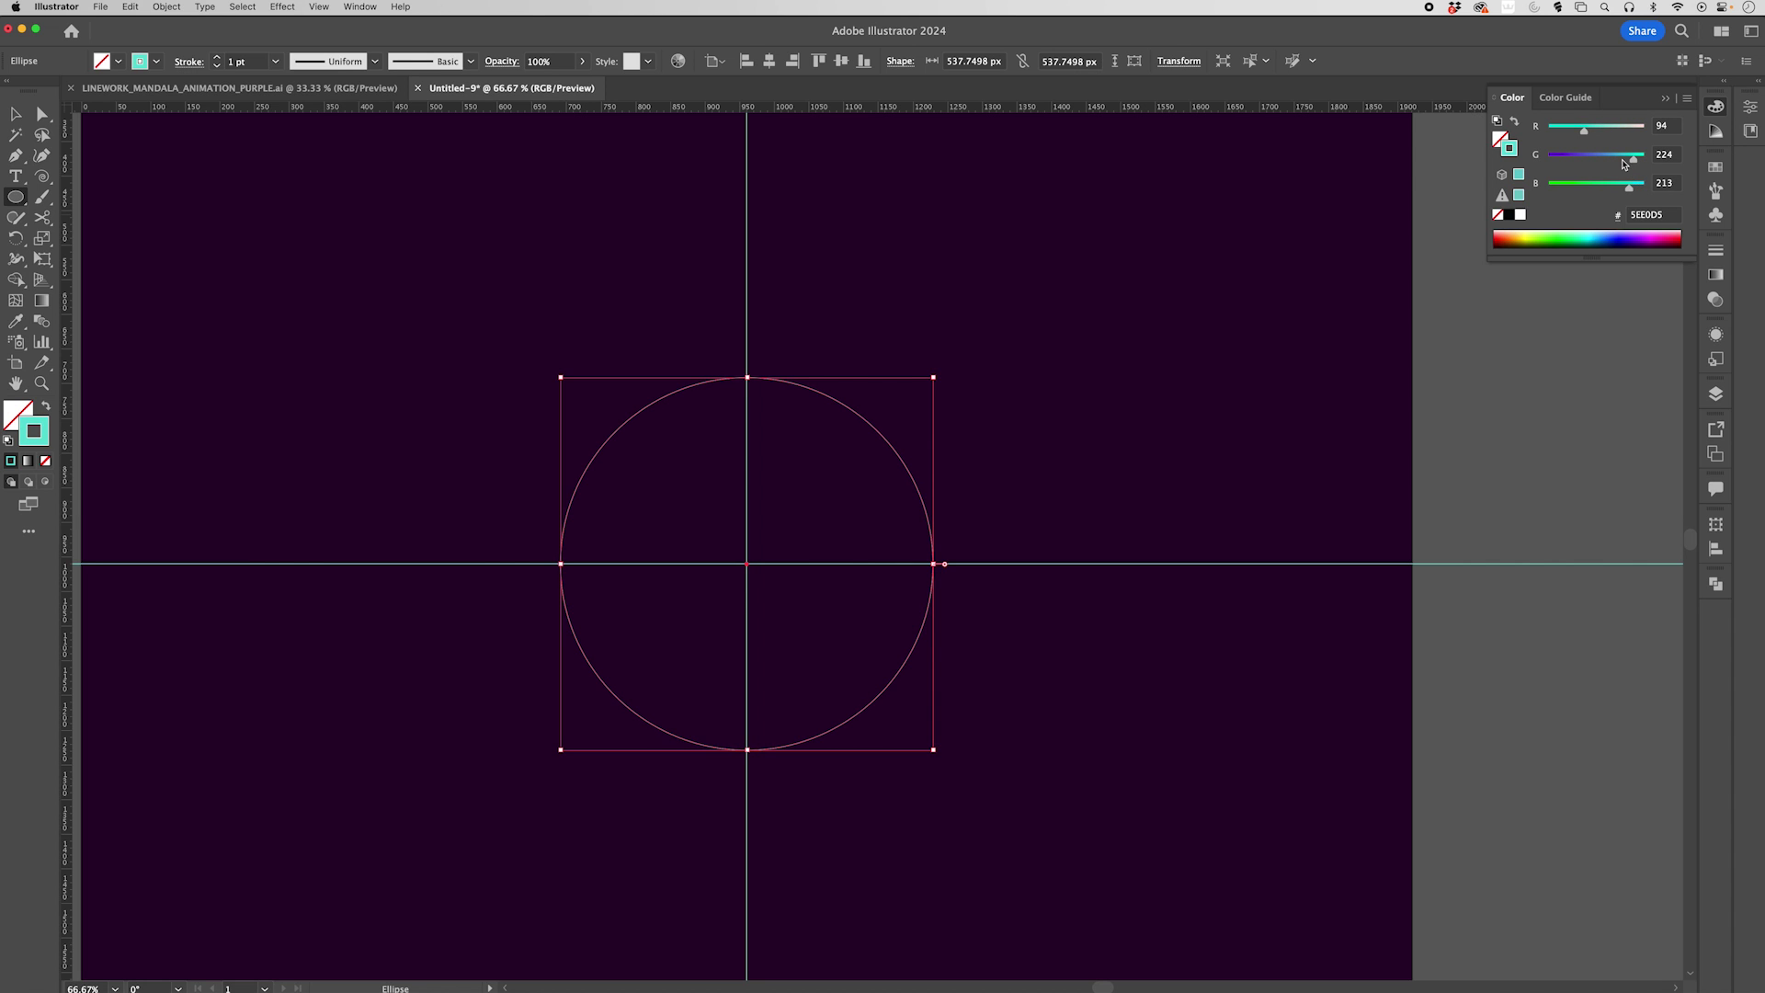
key(v)
click(1180, 527)
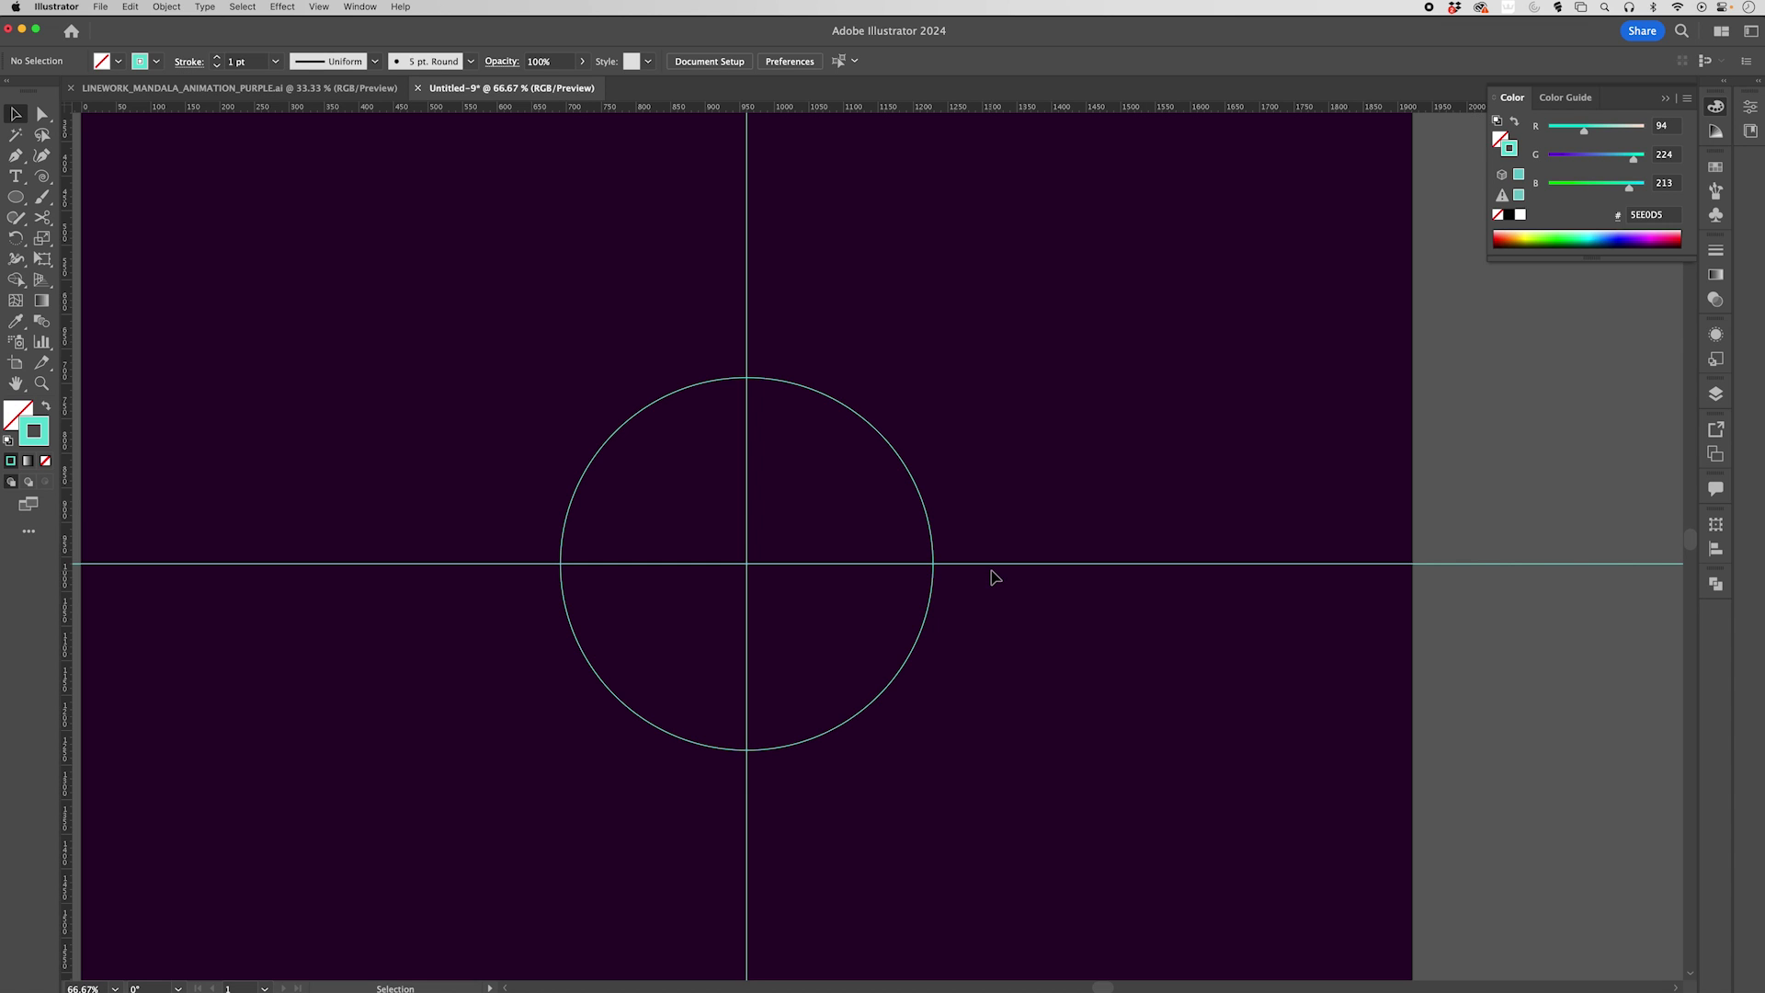
Set the centered circle's stroke weight to 2 pt and deselect it
click(906, 470)
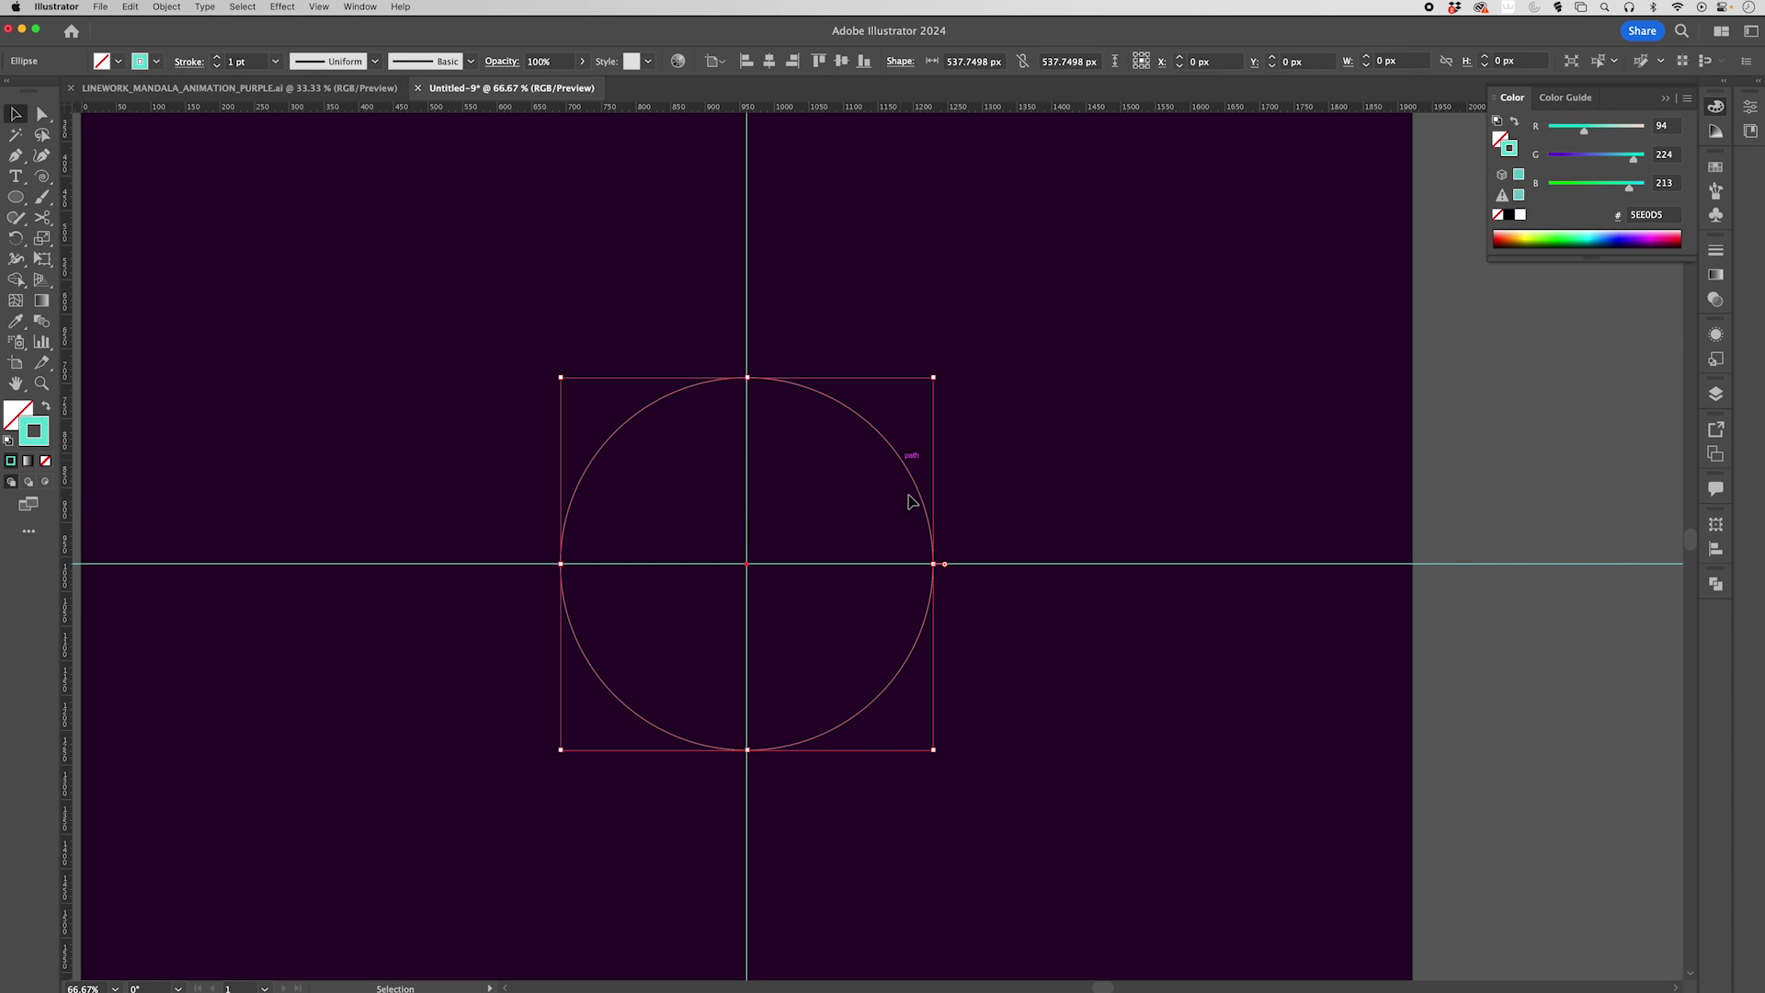
click(1713, 251)
click(1558, 264)
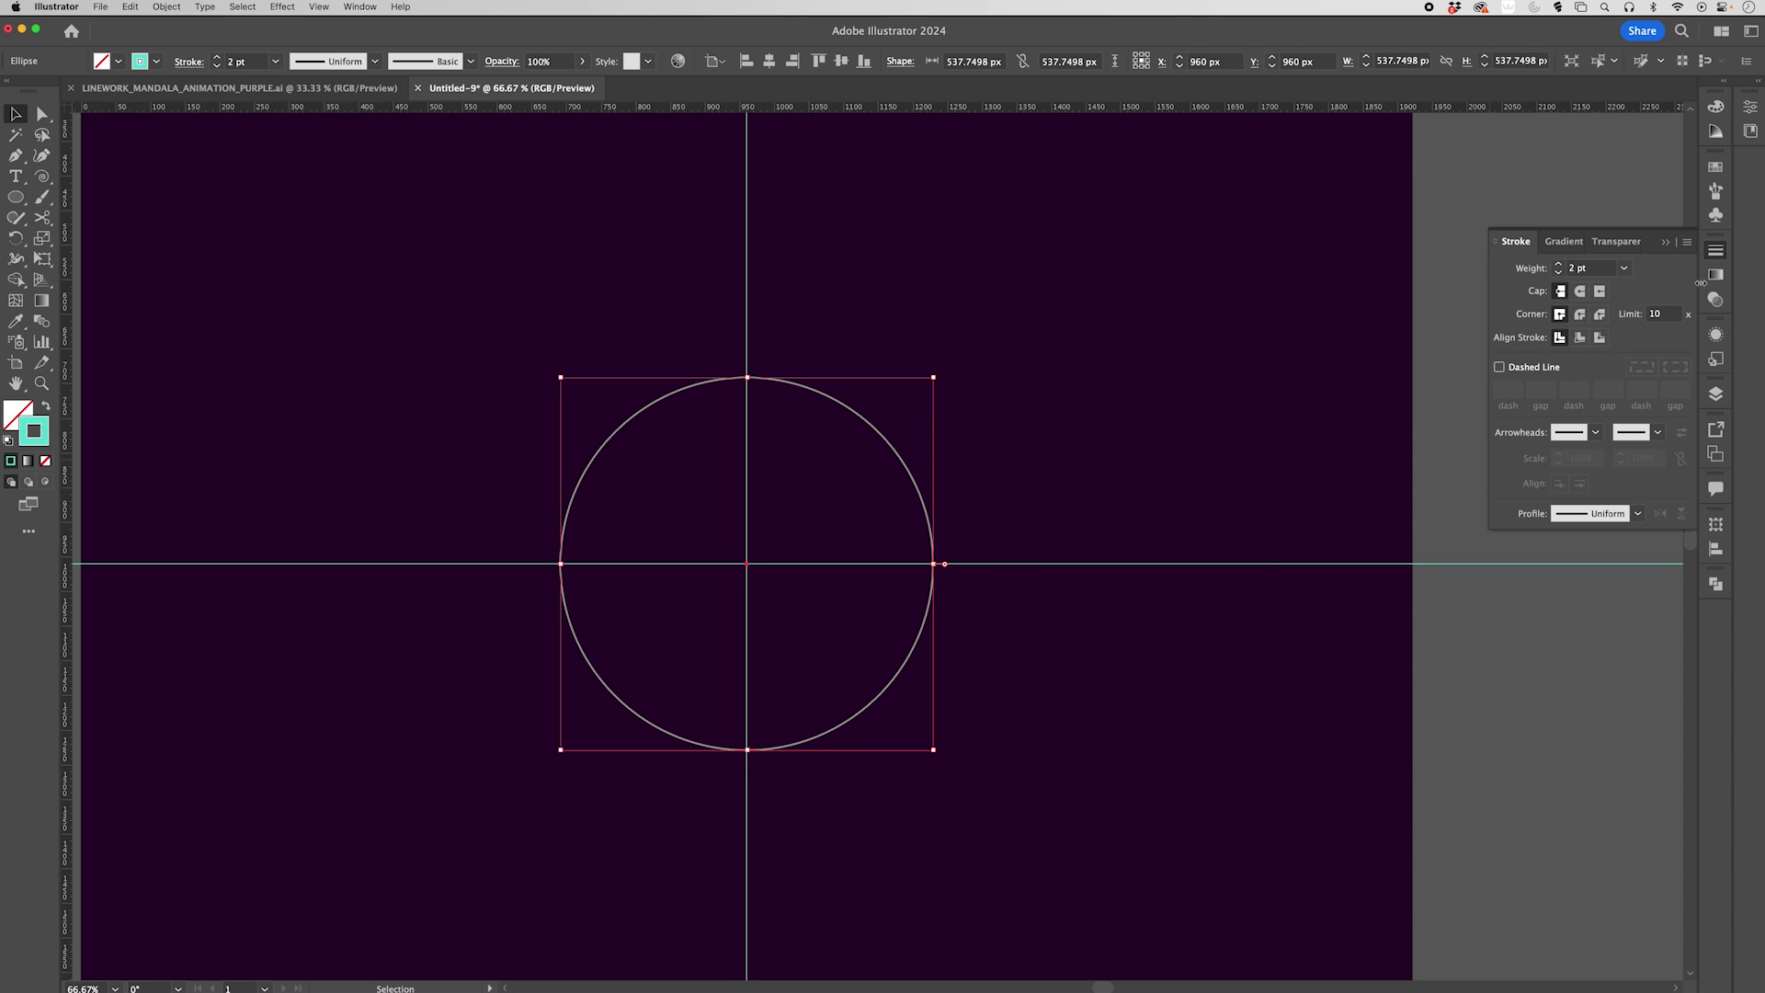
click(1715, 252)
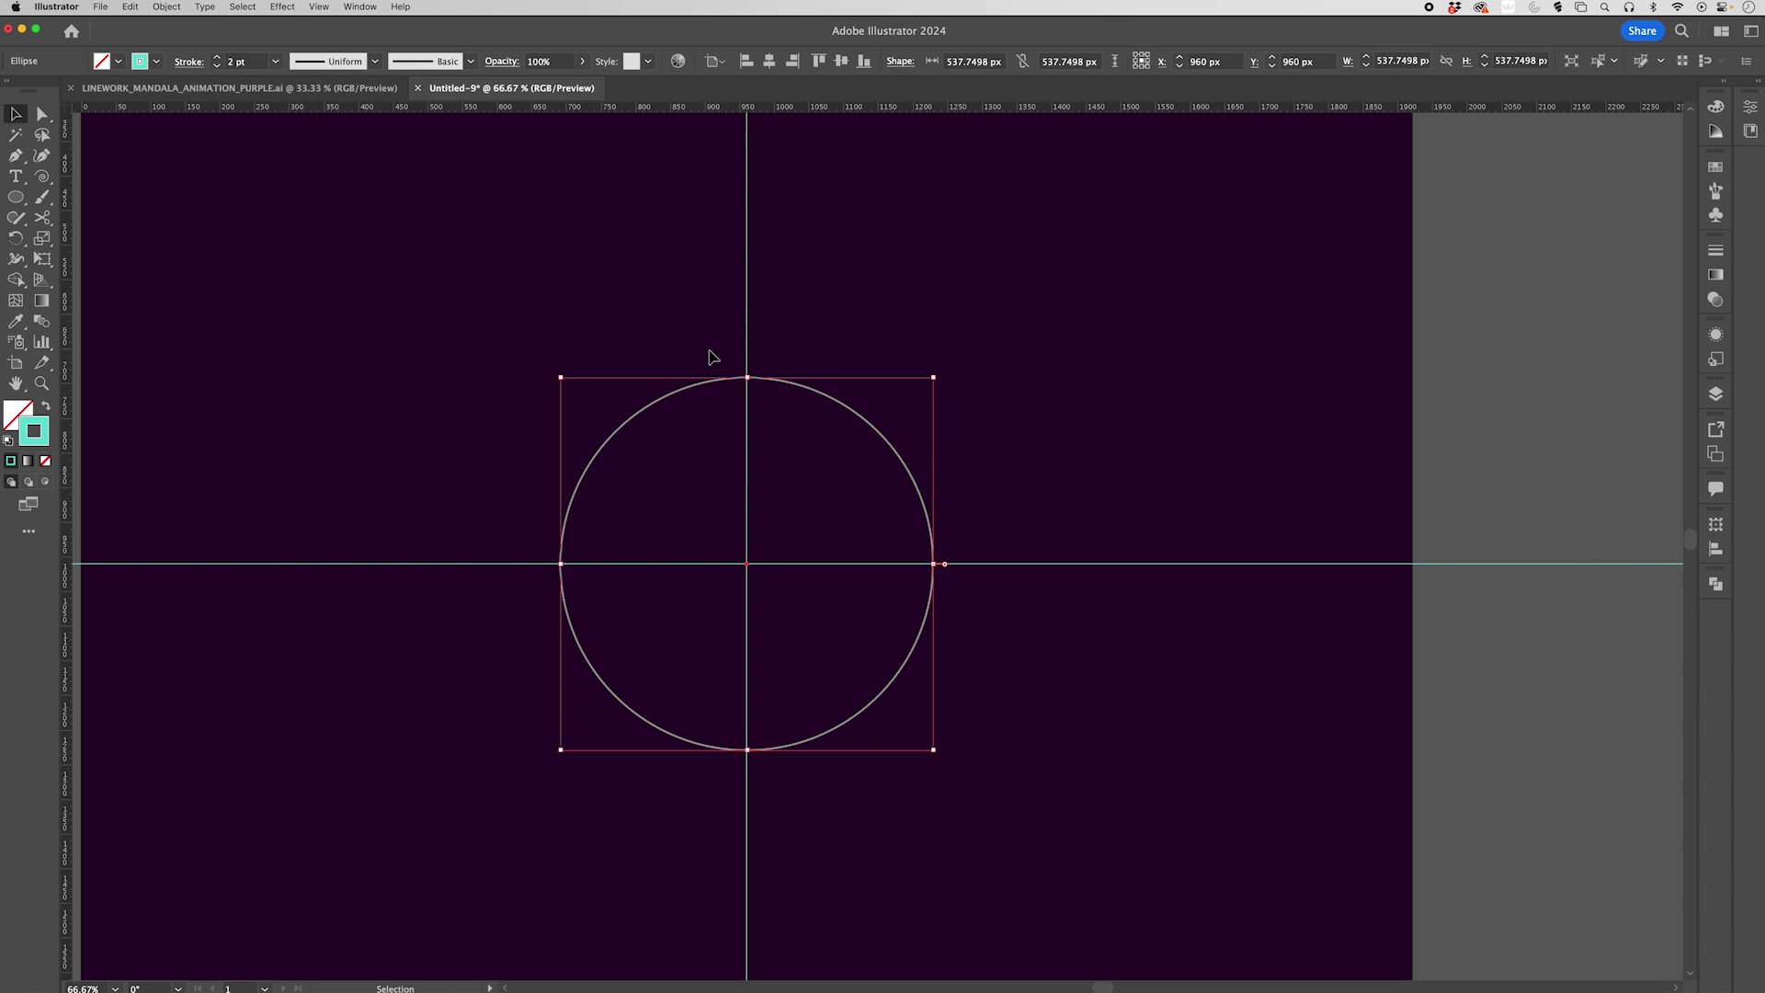
click(1565, 395)
Draw an upright ellipse about 173 × 337 px, centered on the vertical guide and overlapping the top of the circle
click(17, 197)
click(20, 199)
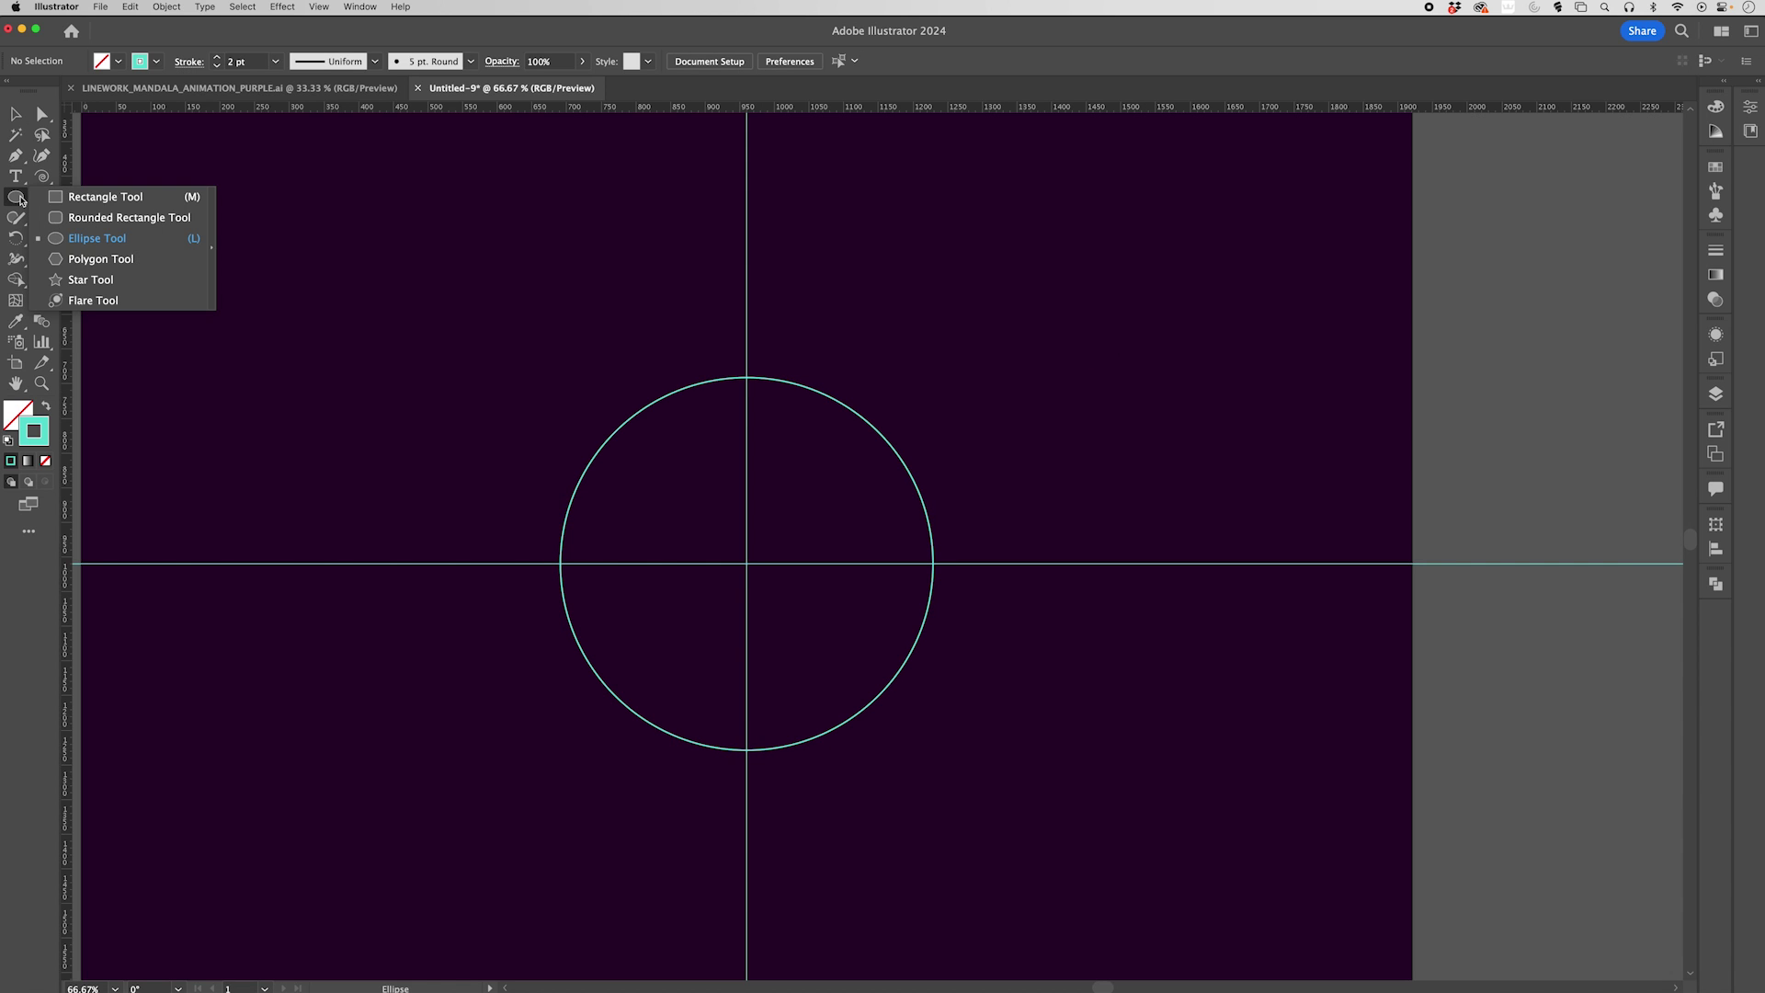
click(90, 239)
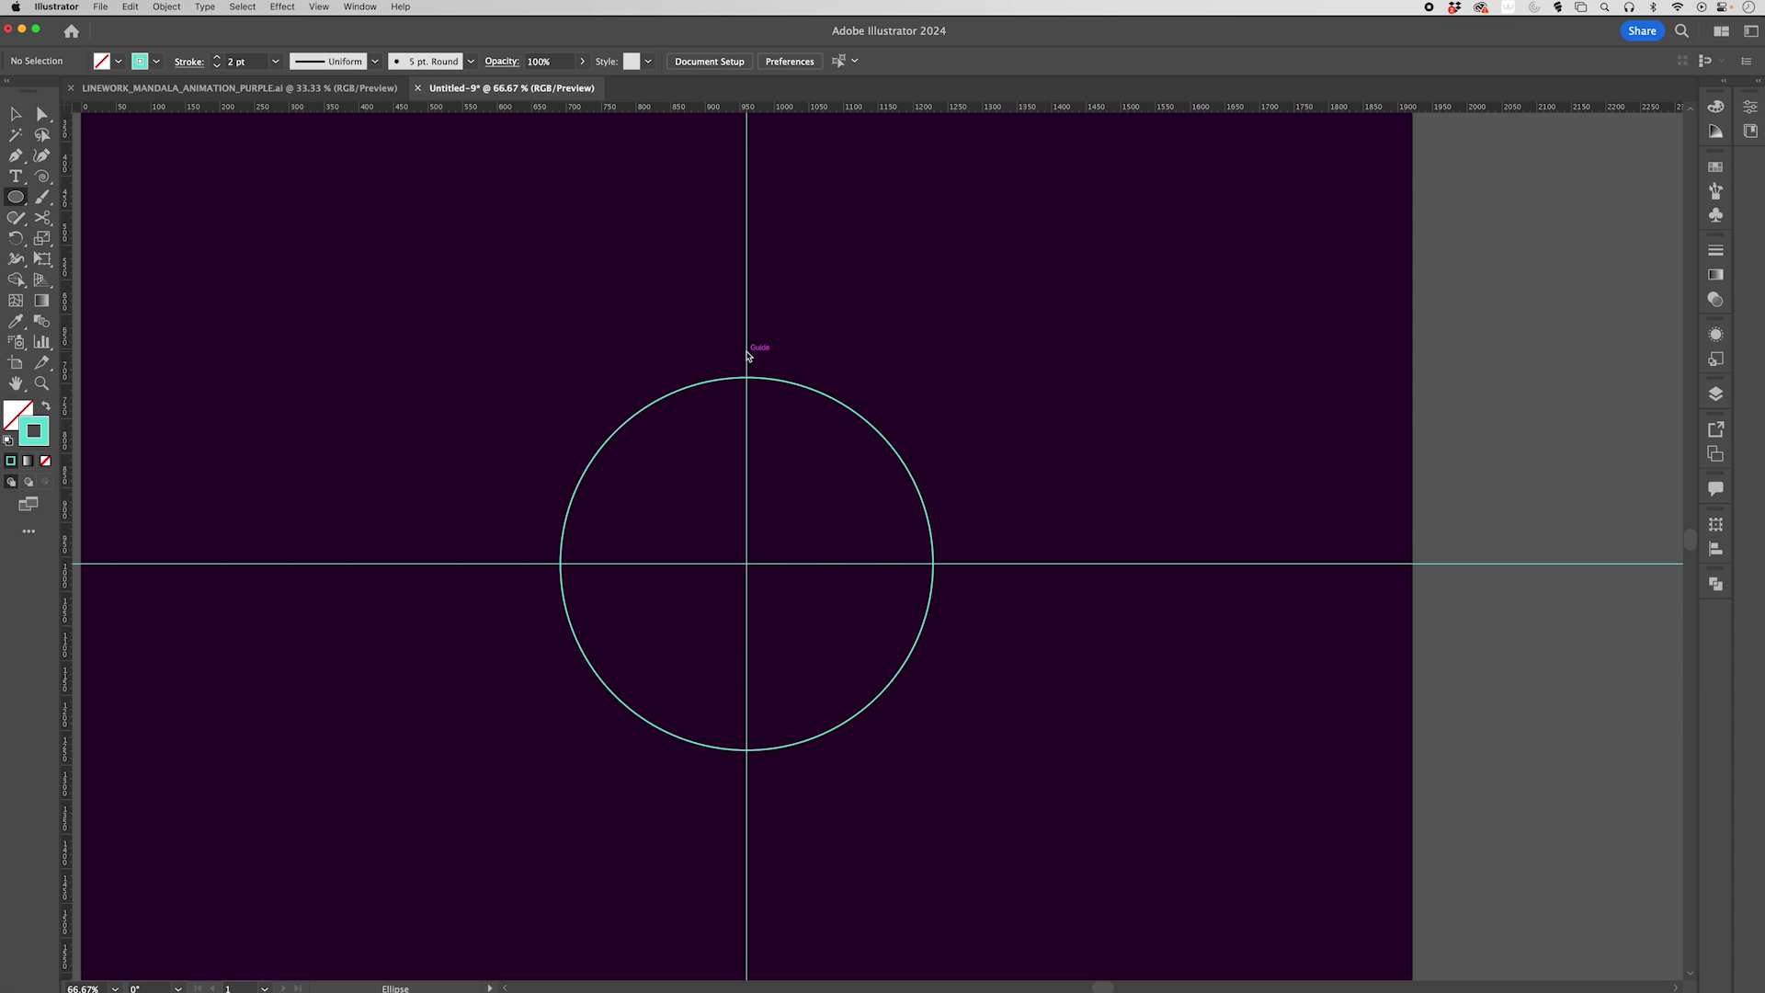
drag(748, 352, 687, 233)
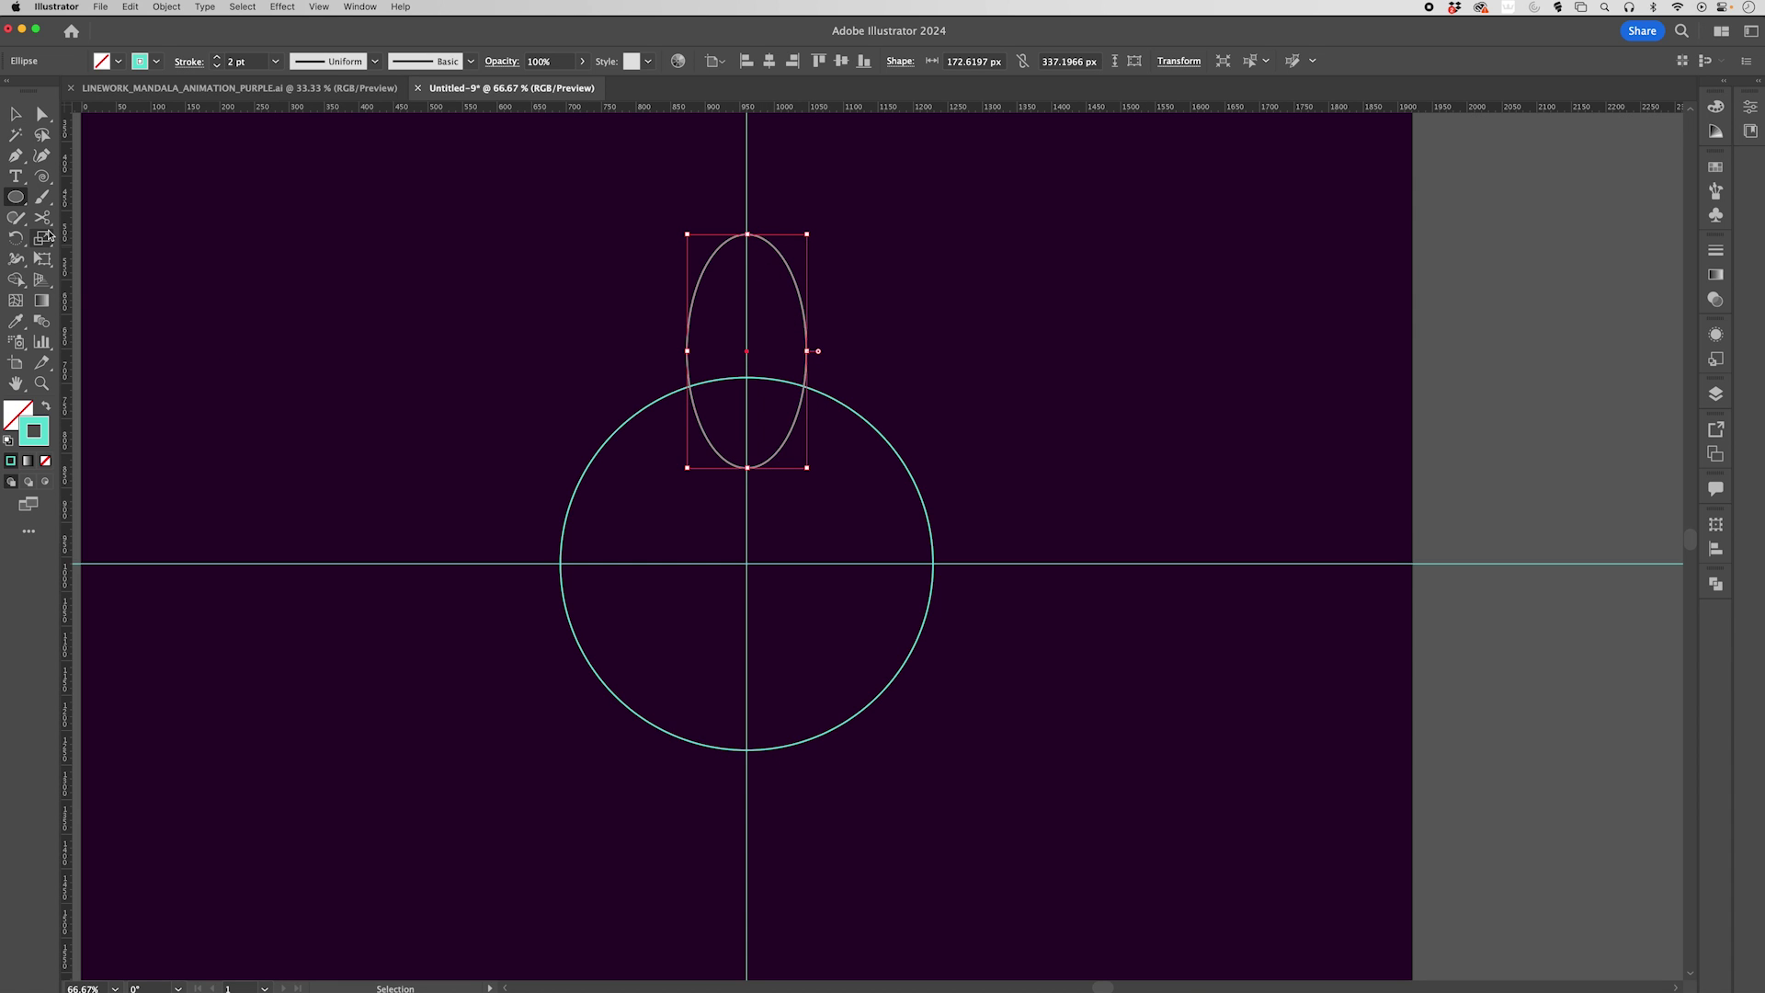
Convert the ellipse's top and bottom anchor points to sharp corners to form a pointed petal
key(p)
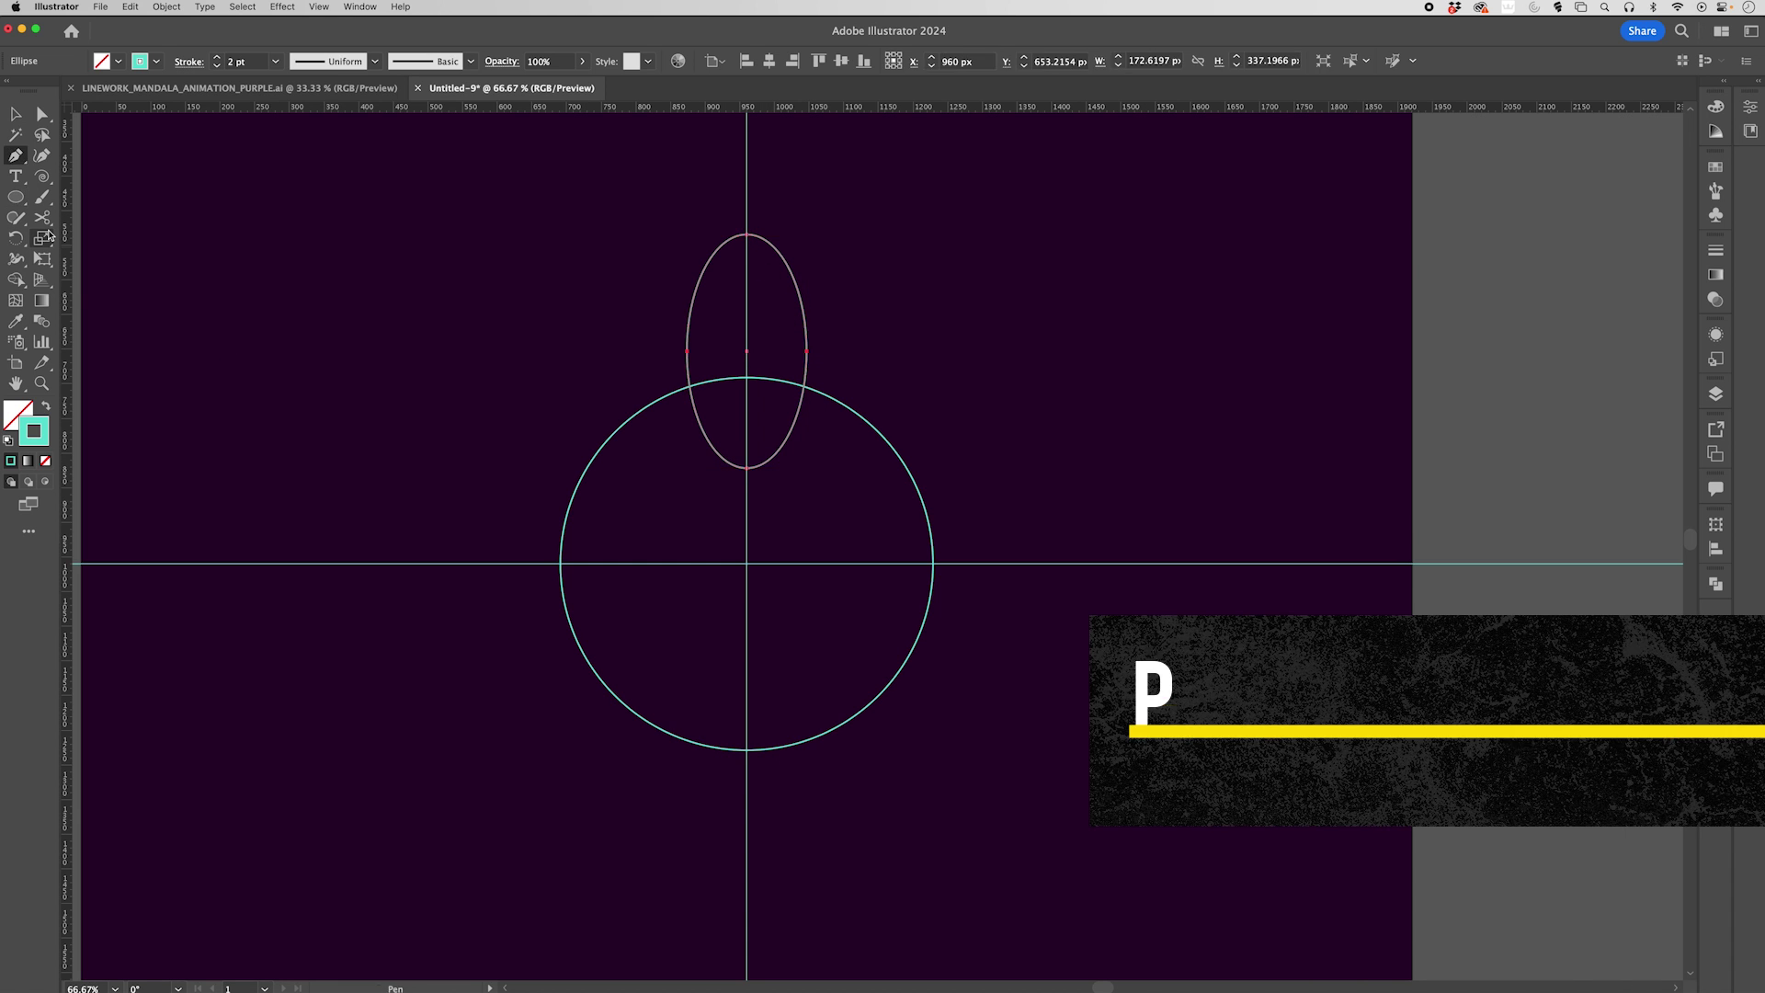
alt+click(746, 235)
alt+click(747, 468)
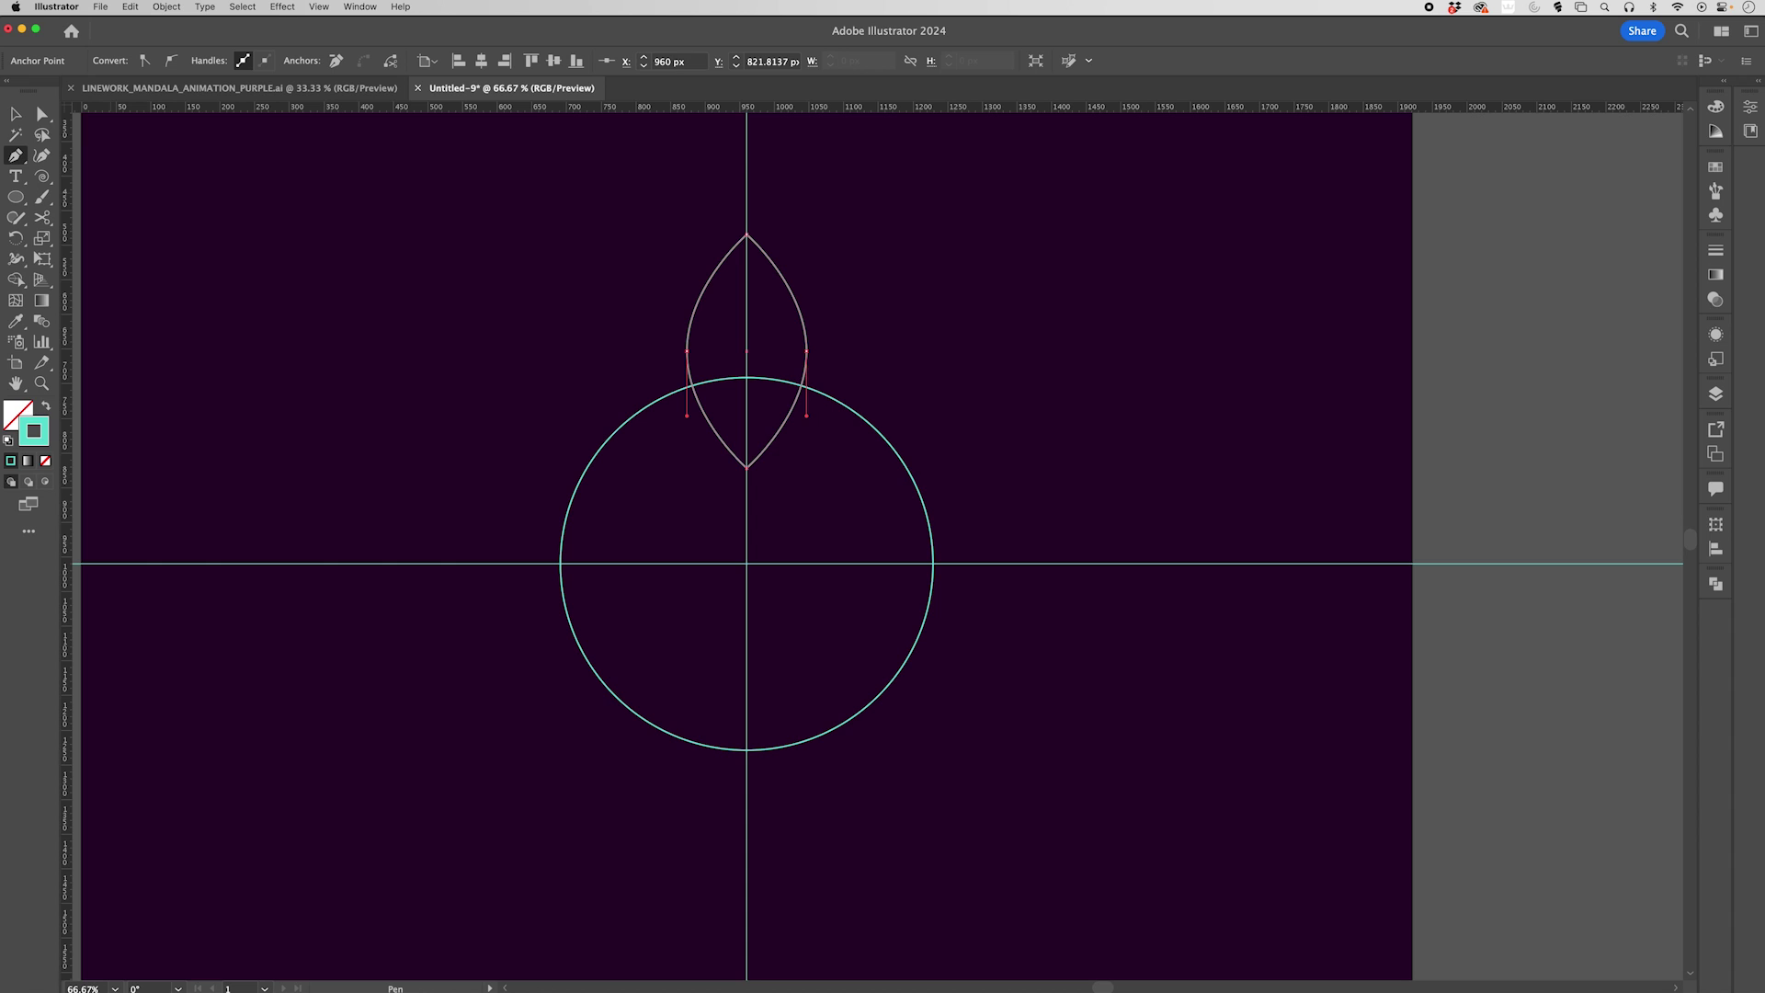
Enlarge the petal from its center to about 234 × 395 px and move it down about 24 px along the vertical guide
click(16, 114)
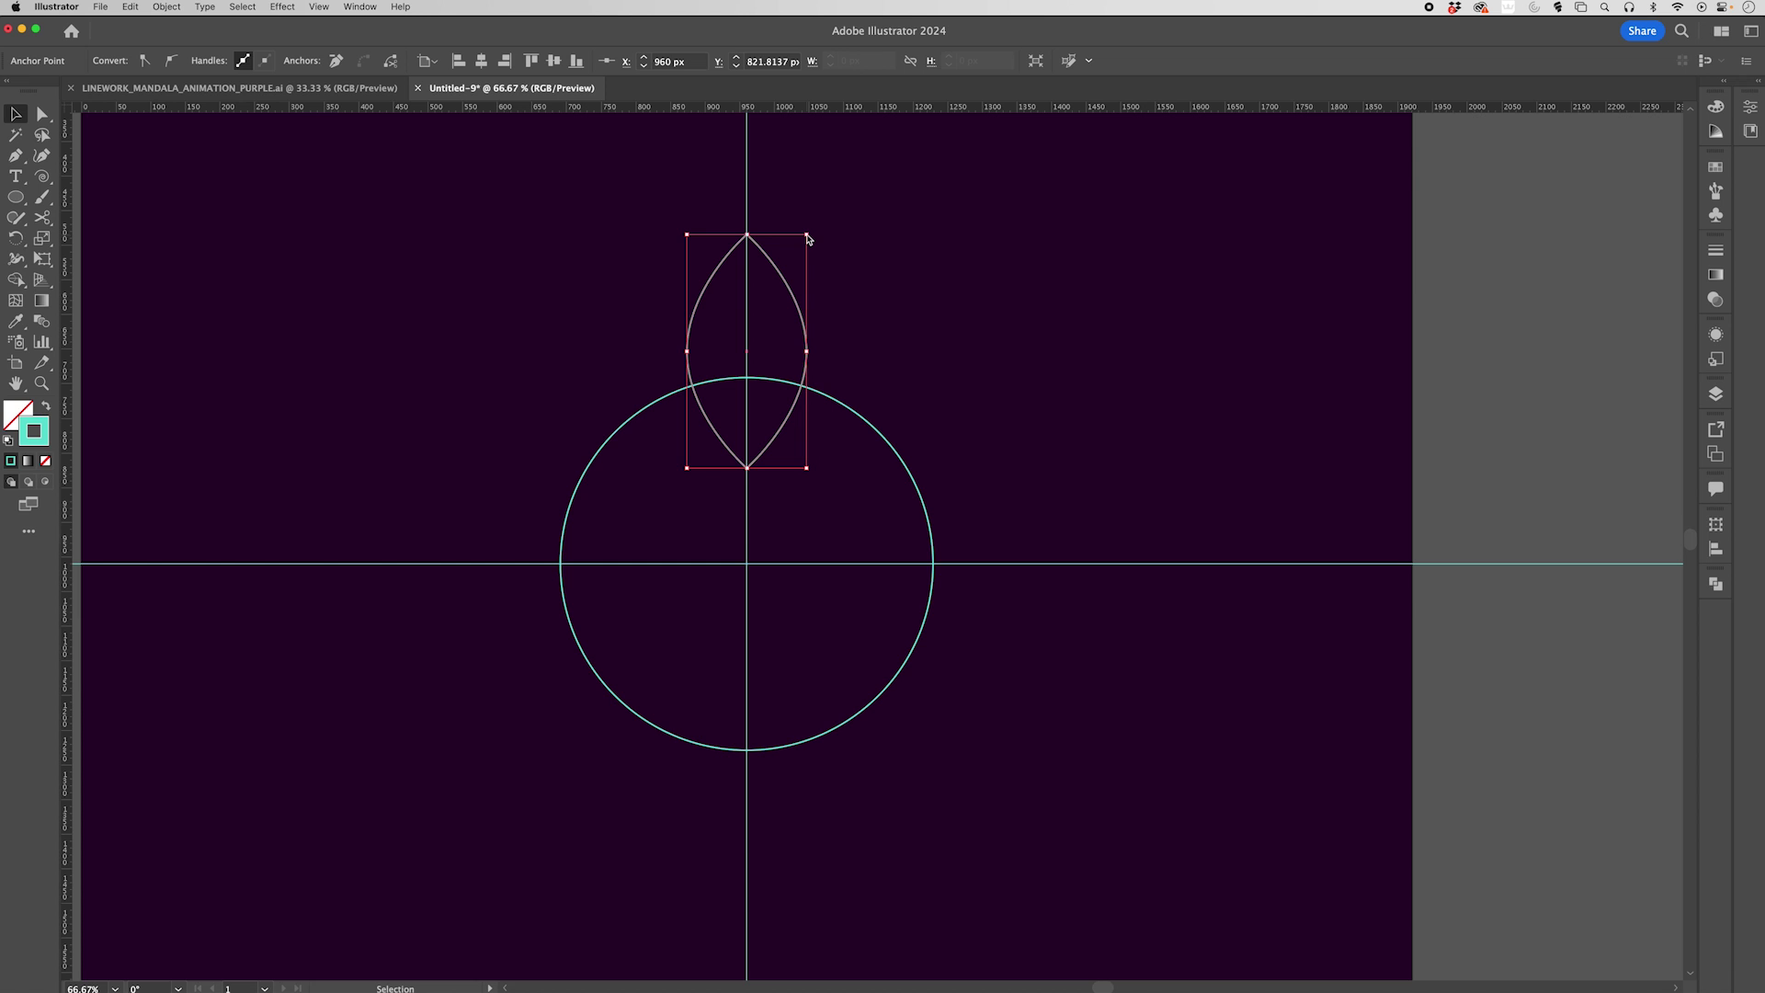
mouse_move(808, 237)
mouse_down()
mouse_move(867, 221)
mouse_move(828, 236)
mouse_move(792, 216)
mouse_move(843, 186)
mouse_move(799, 205)
mouse_move(846, 232)
mouse_move(815, 217)
mouse_move(829, 214)
mouse_up()
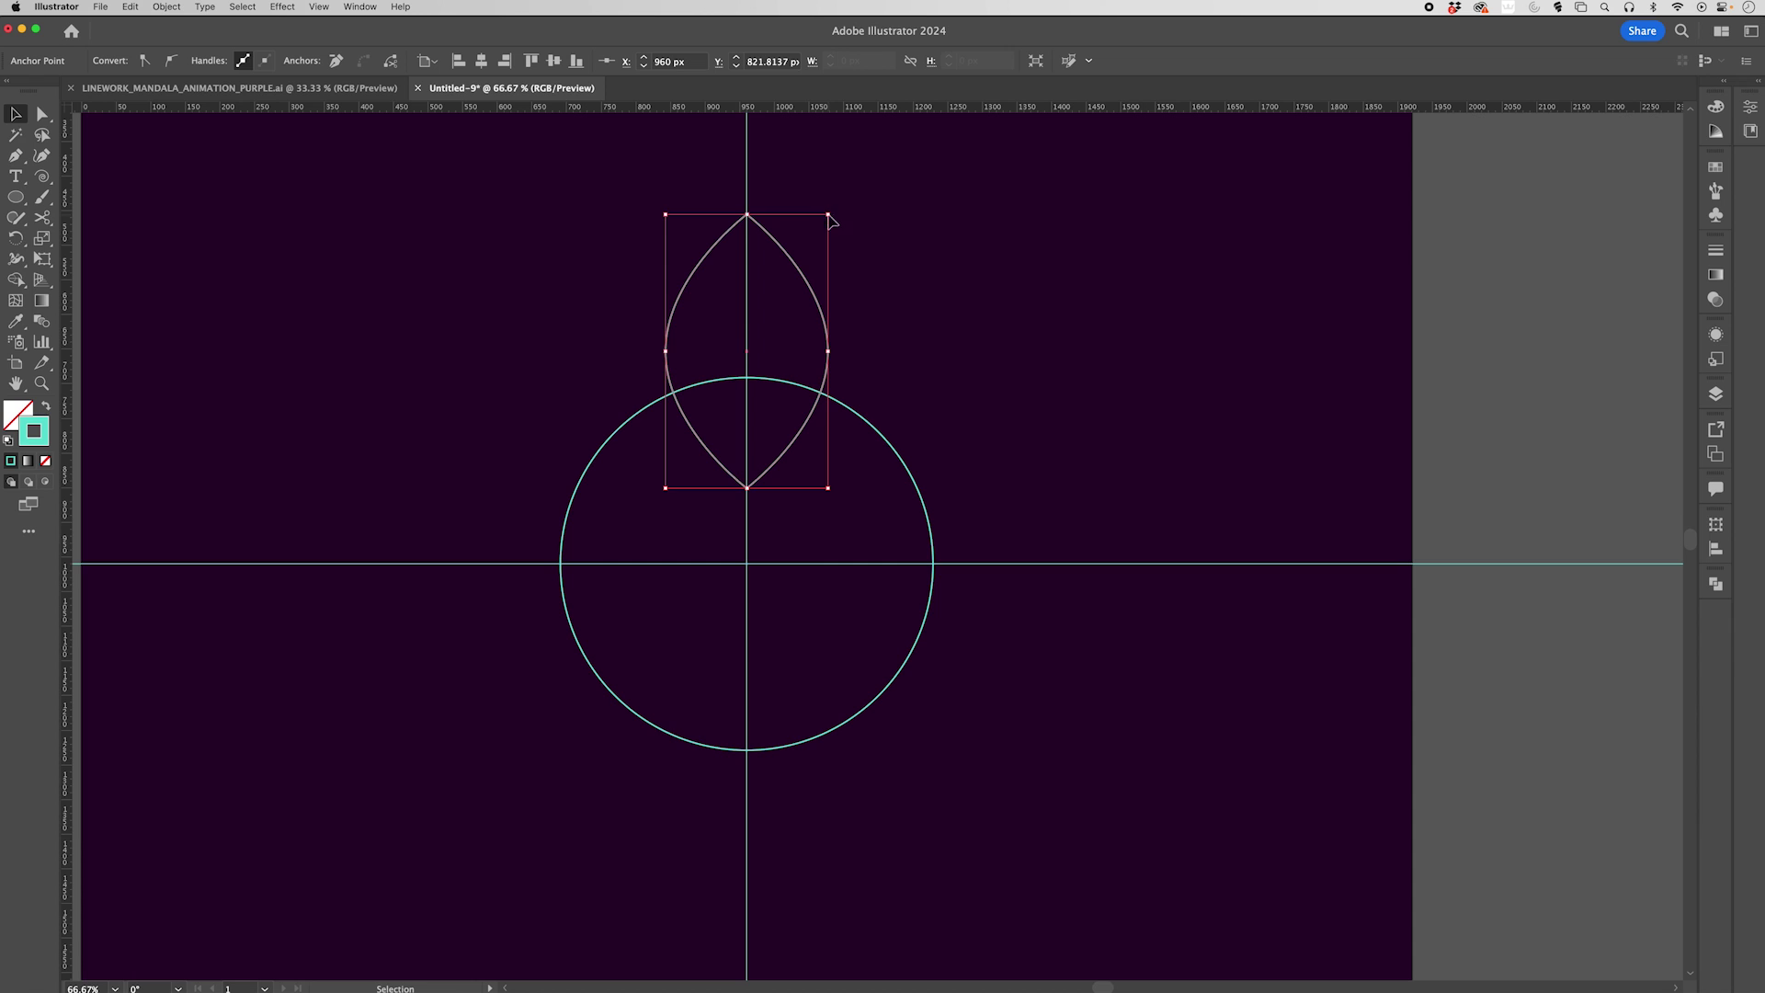
drag(821, 311, 821, 328)
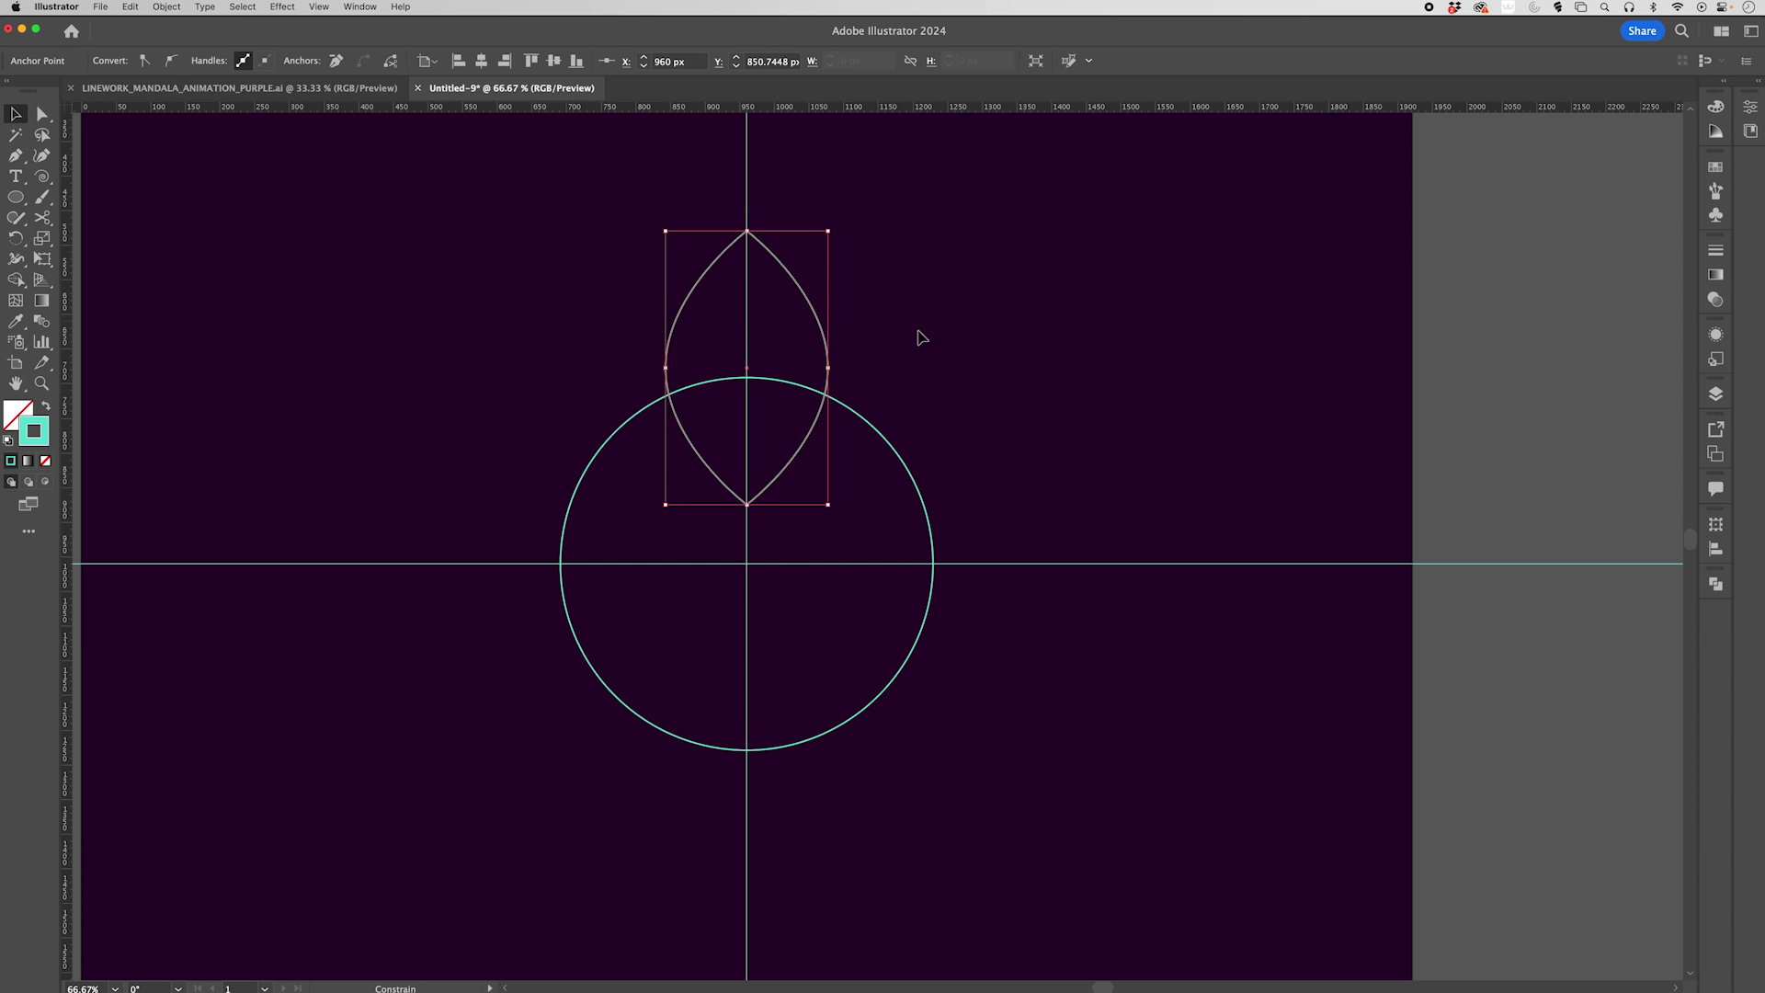
click(1477, 317)
click(829, 343)
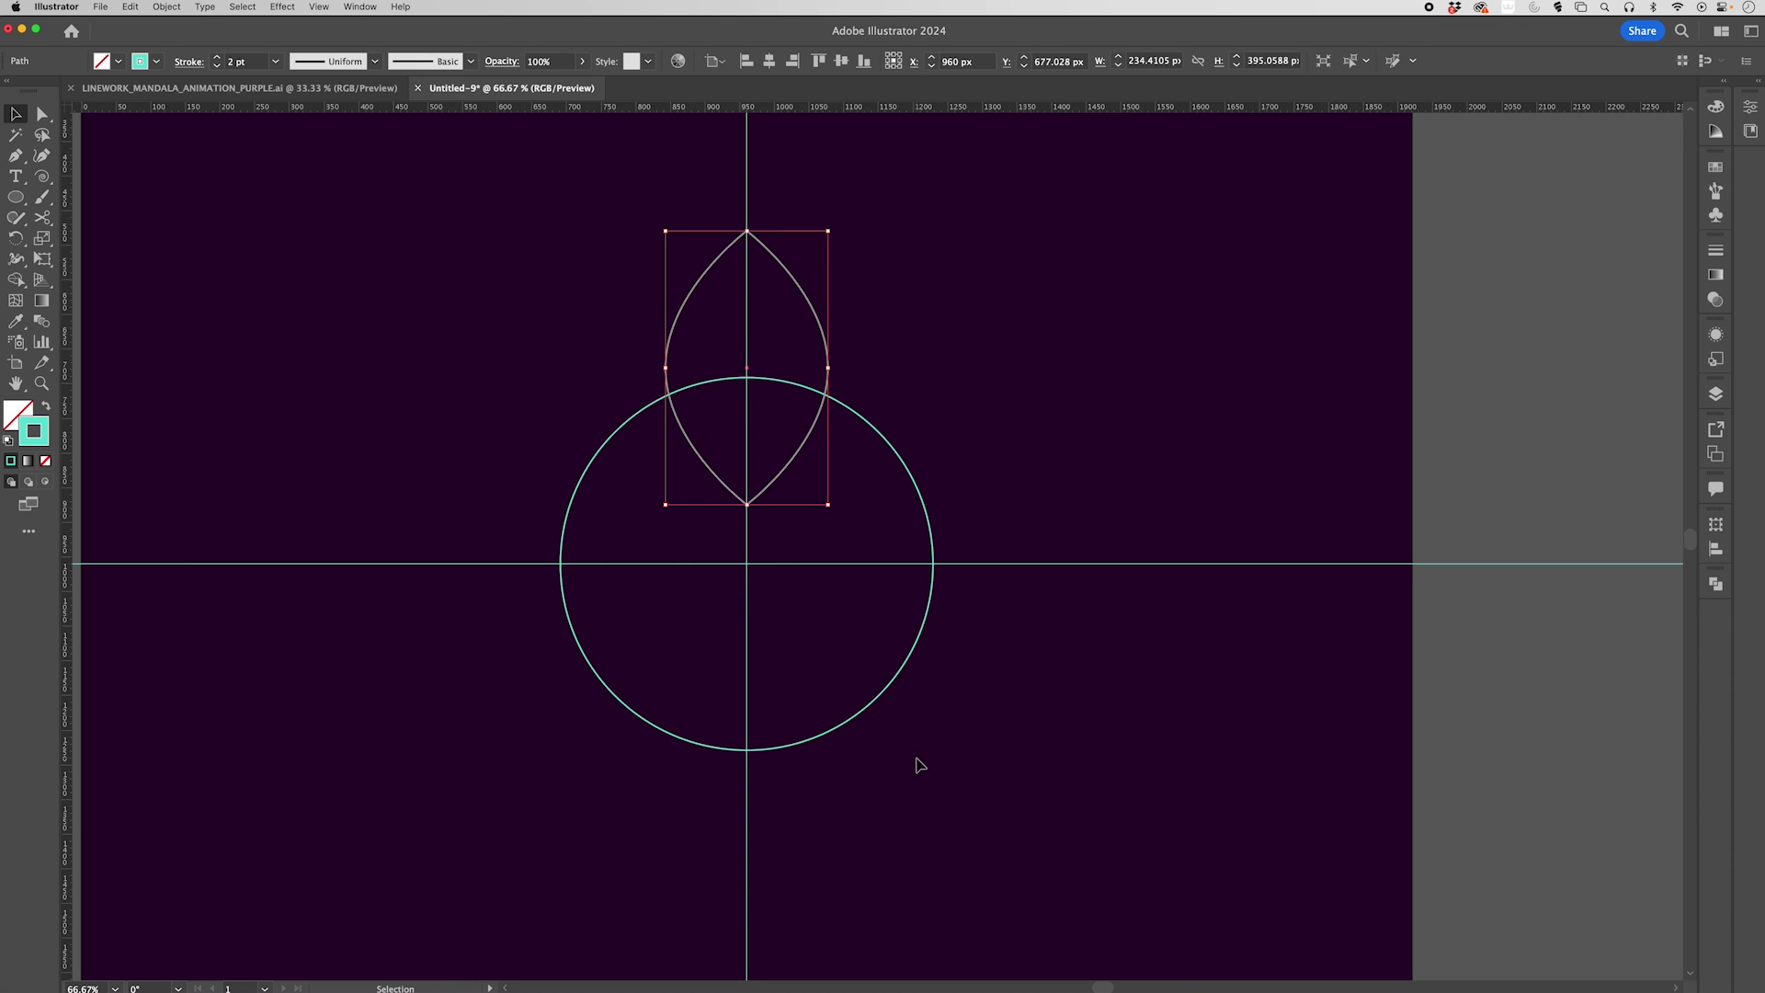
Try creating a copy of the petal rotated 45° about the circle's center
key(r)
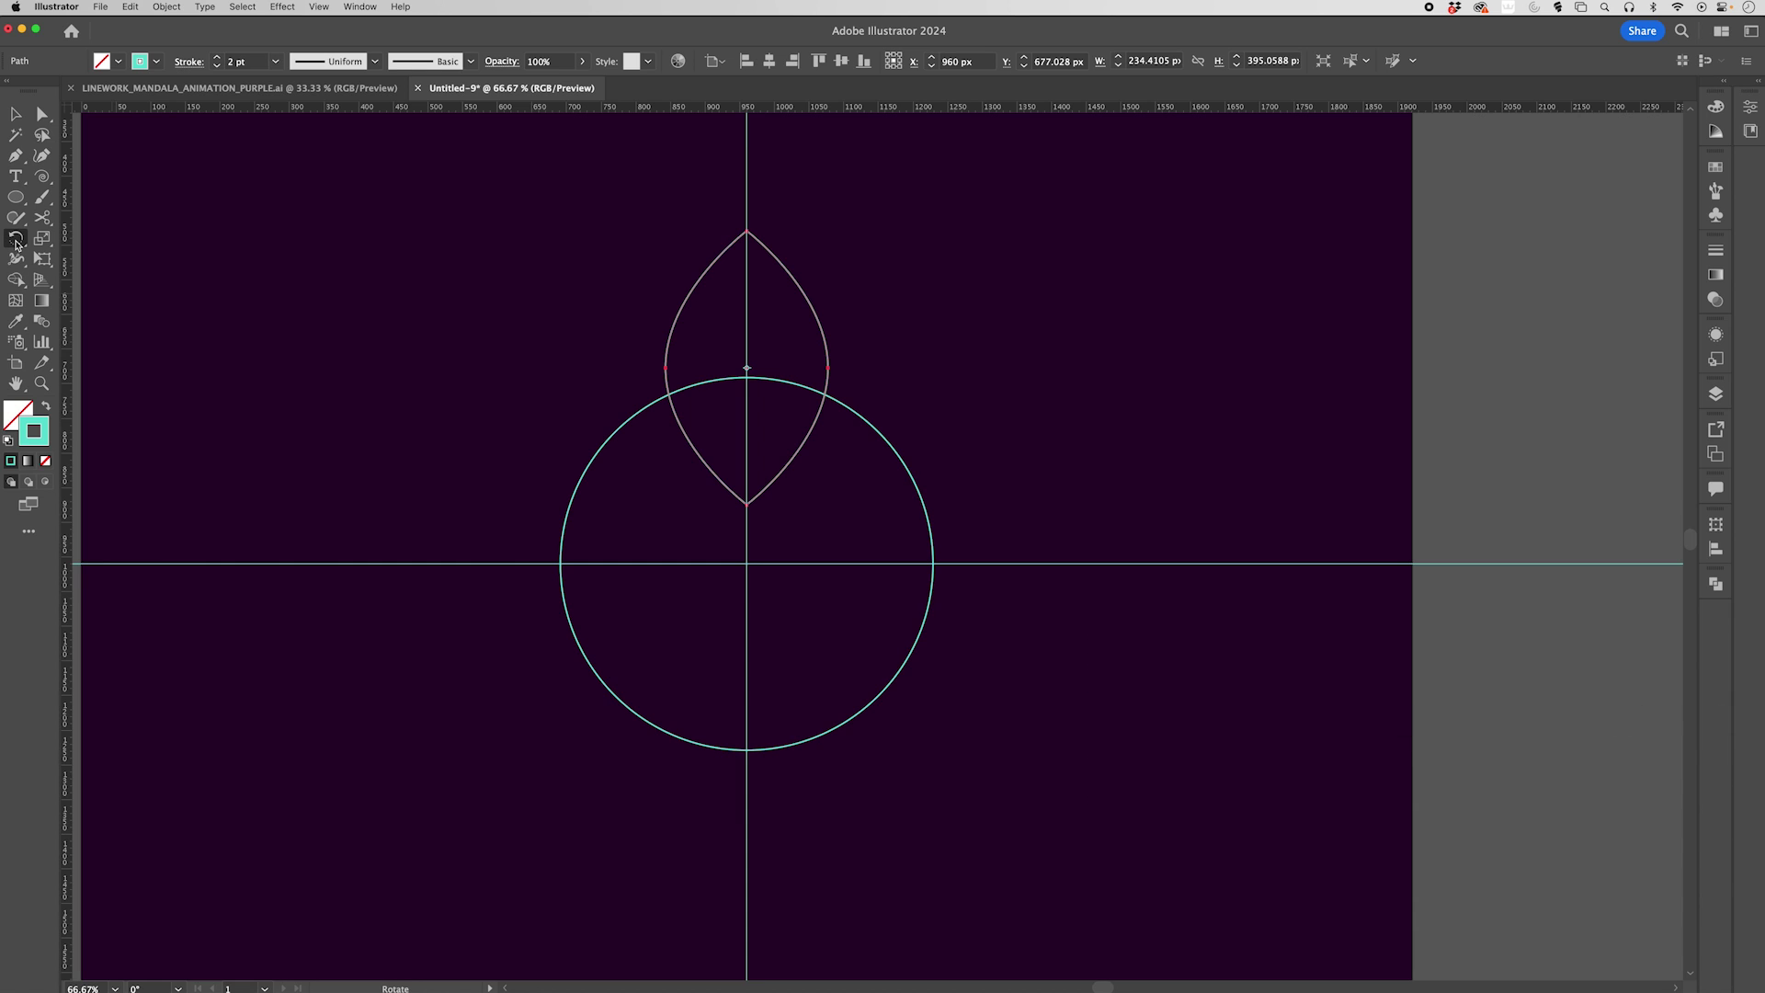
click(201, 87)
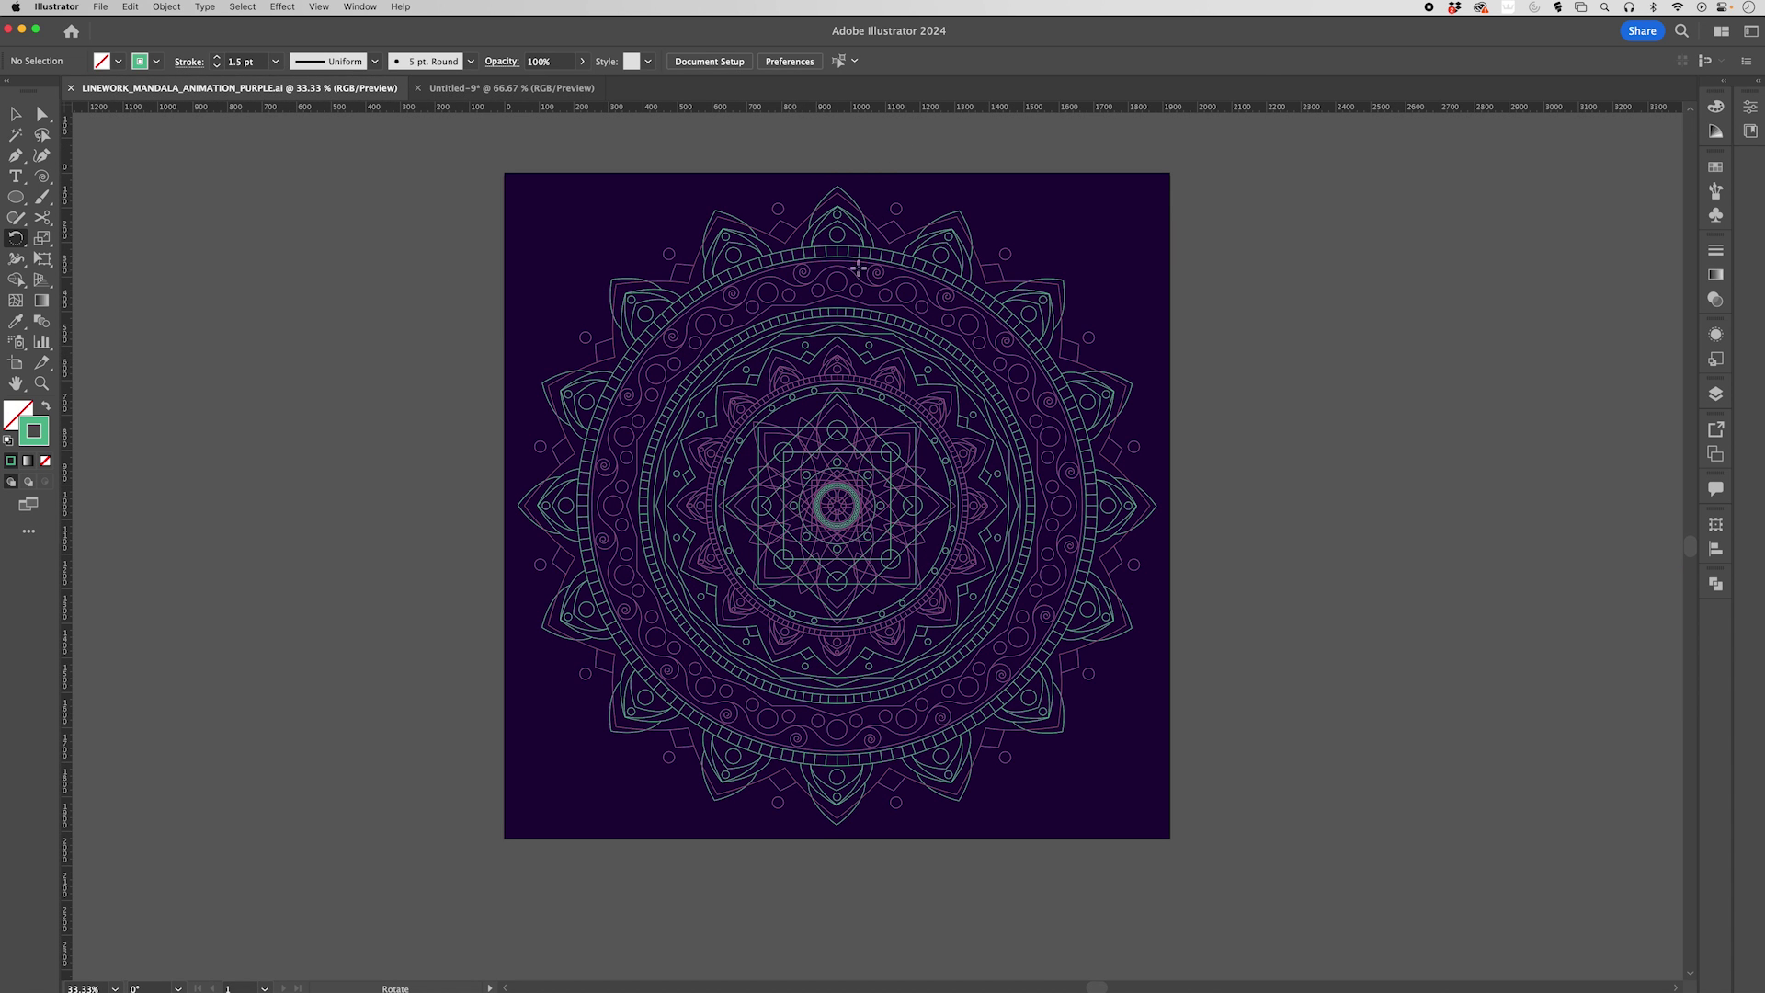
click(467, 88)
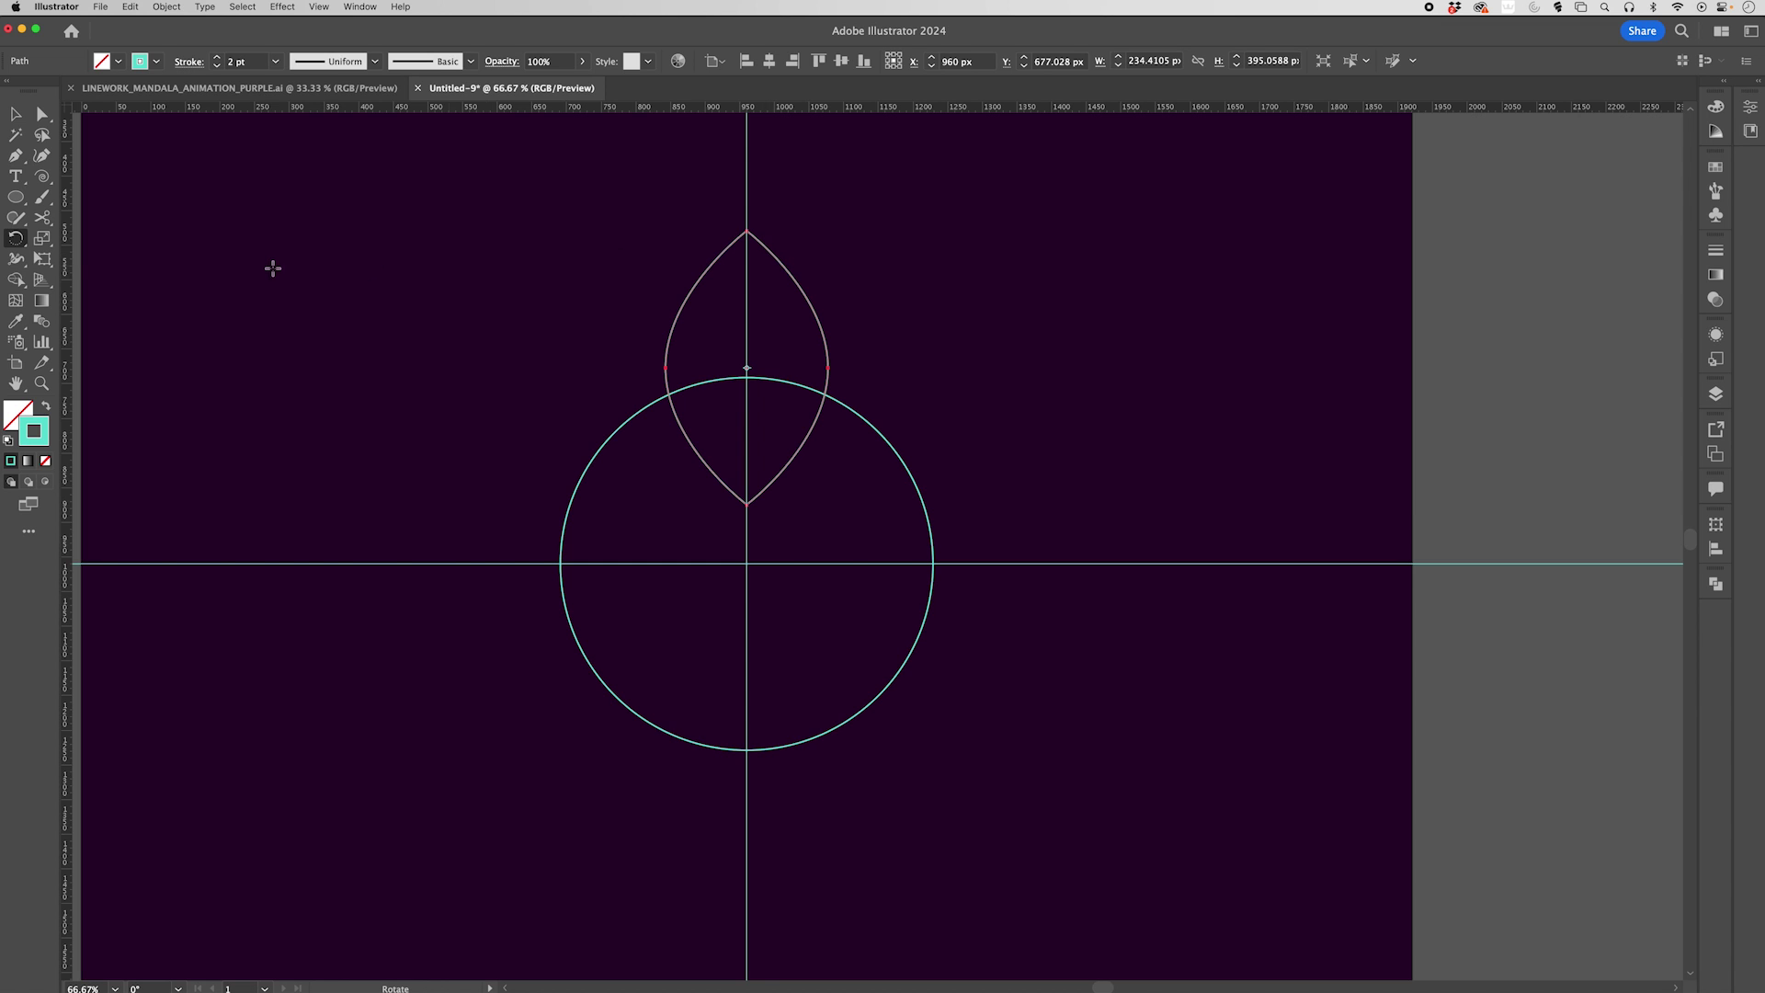
click(16, 241)
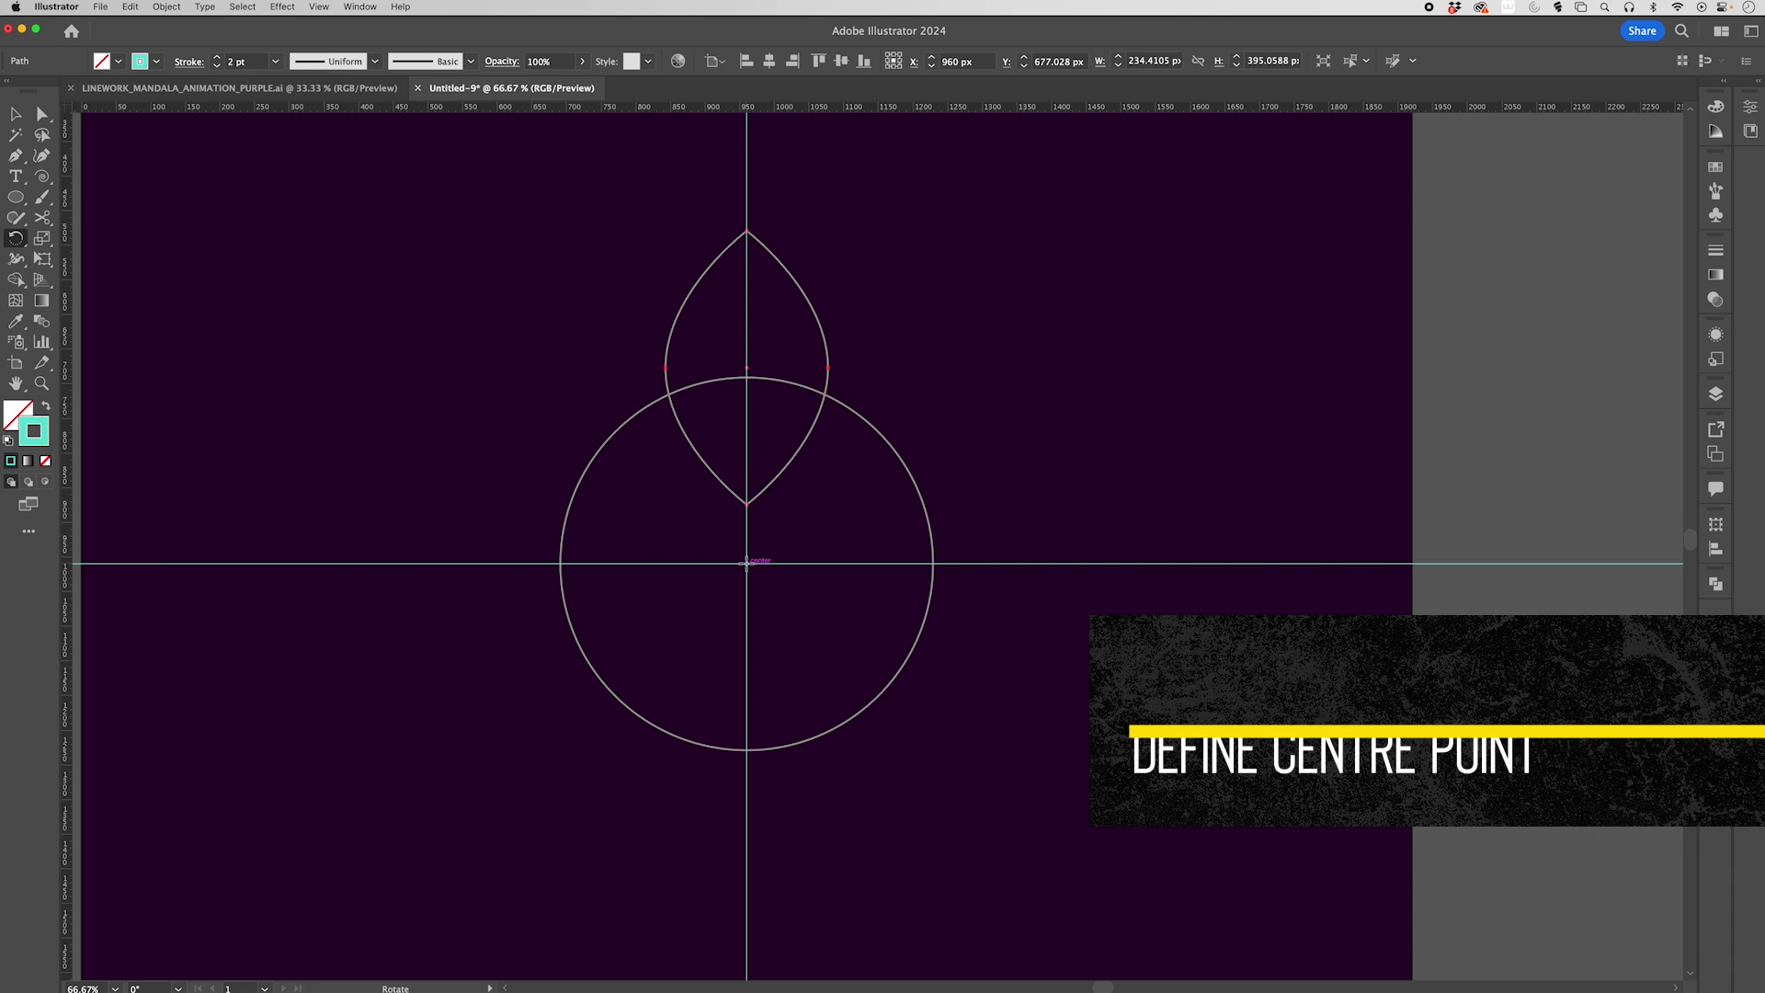
alt+click(747, 562)
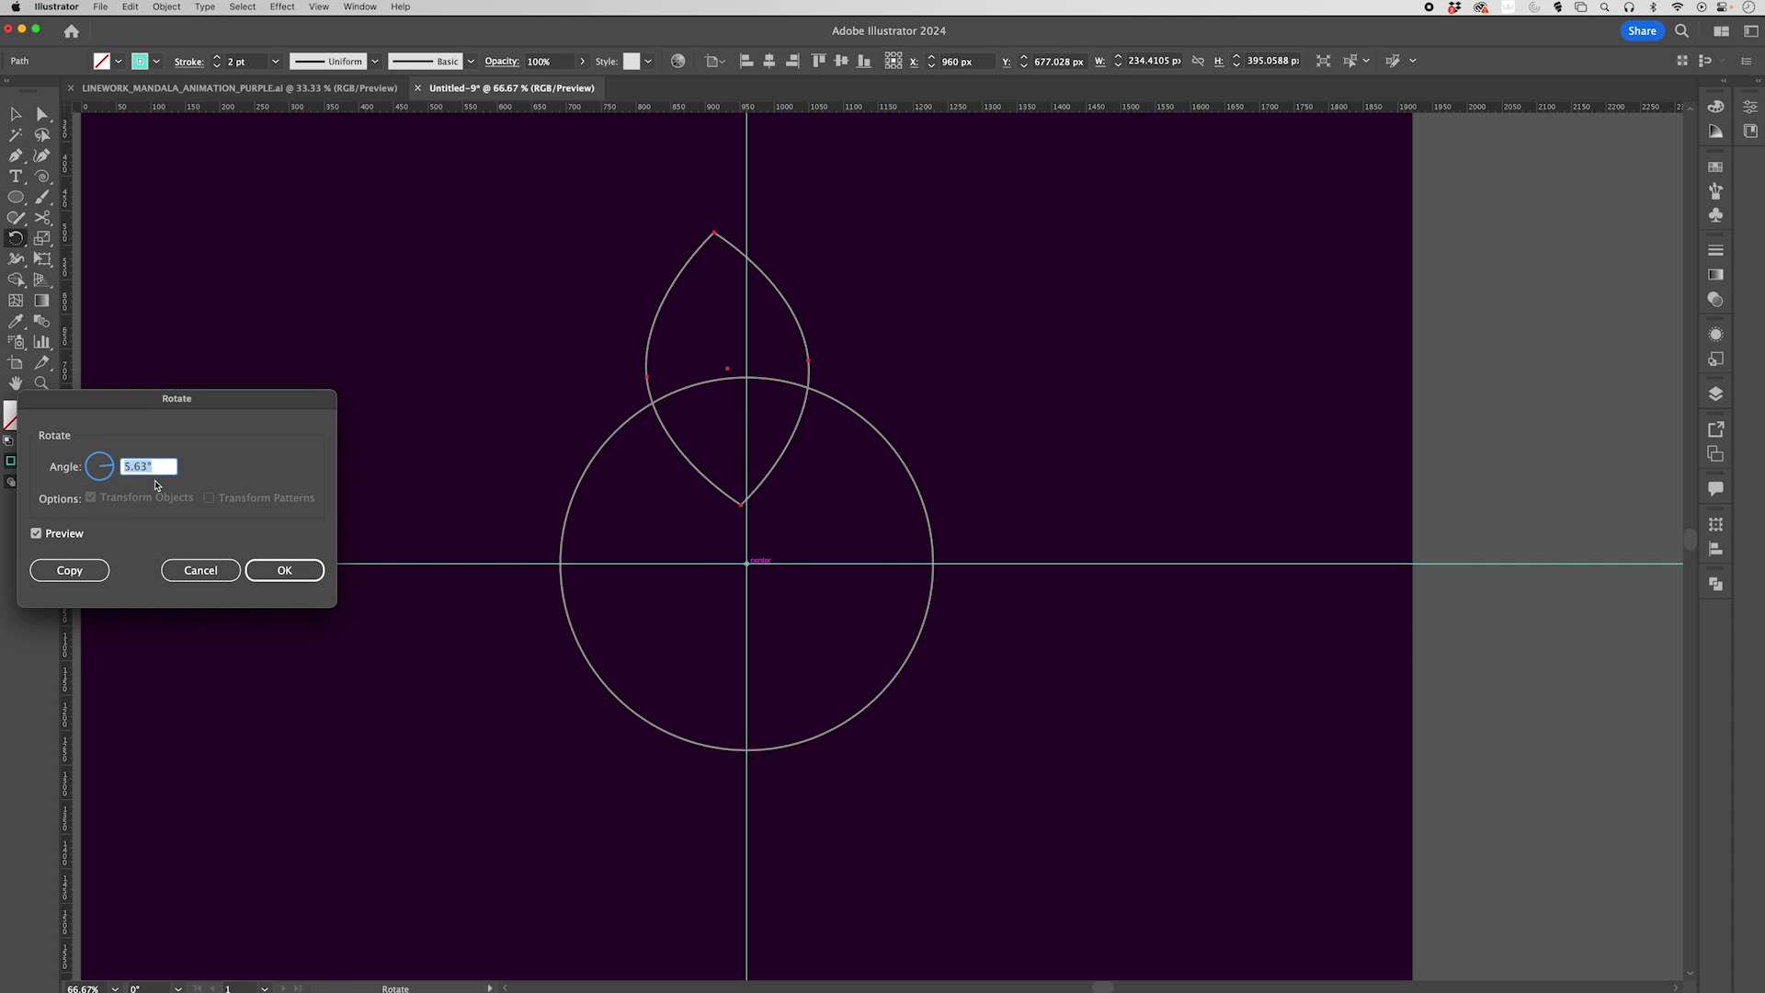
text(45)
click(37, 533)
click(38, 534)
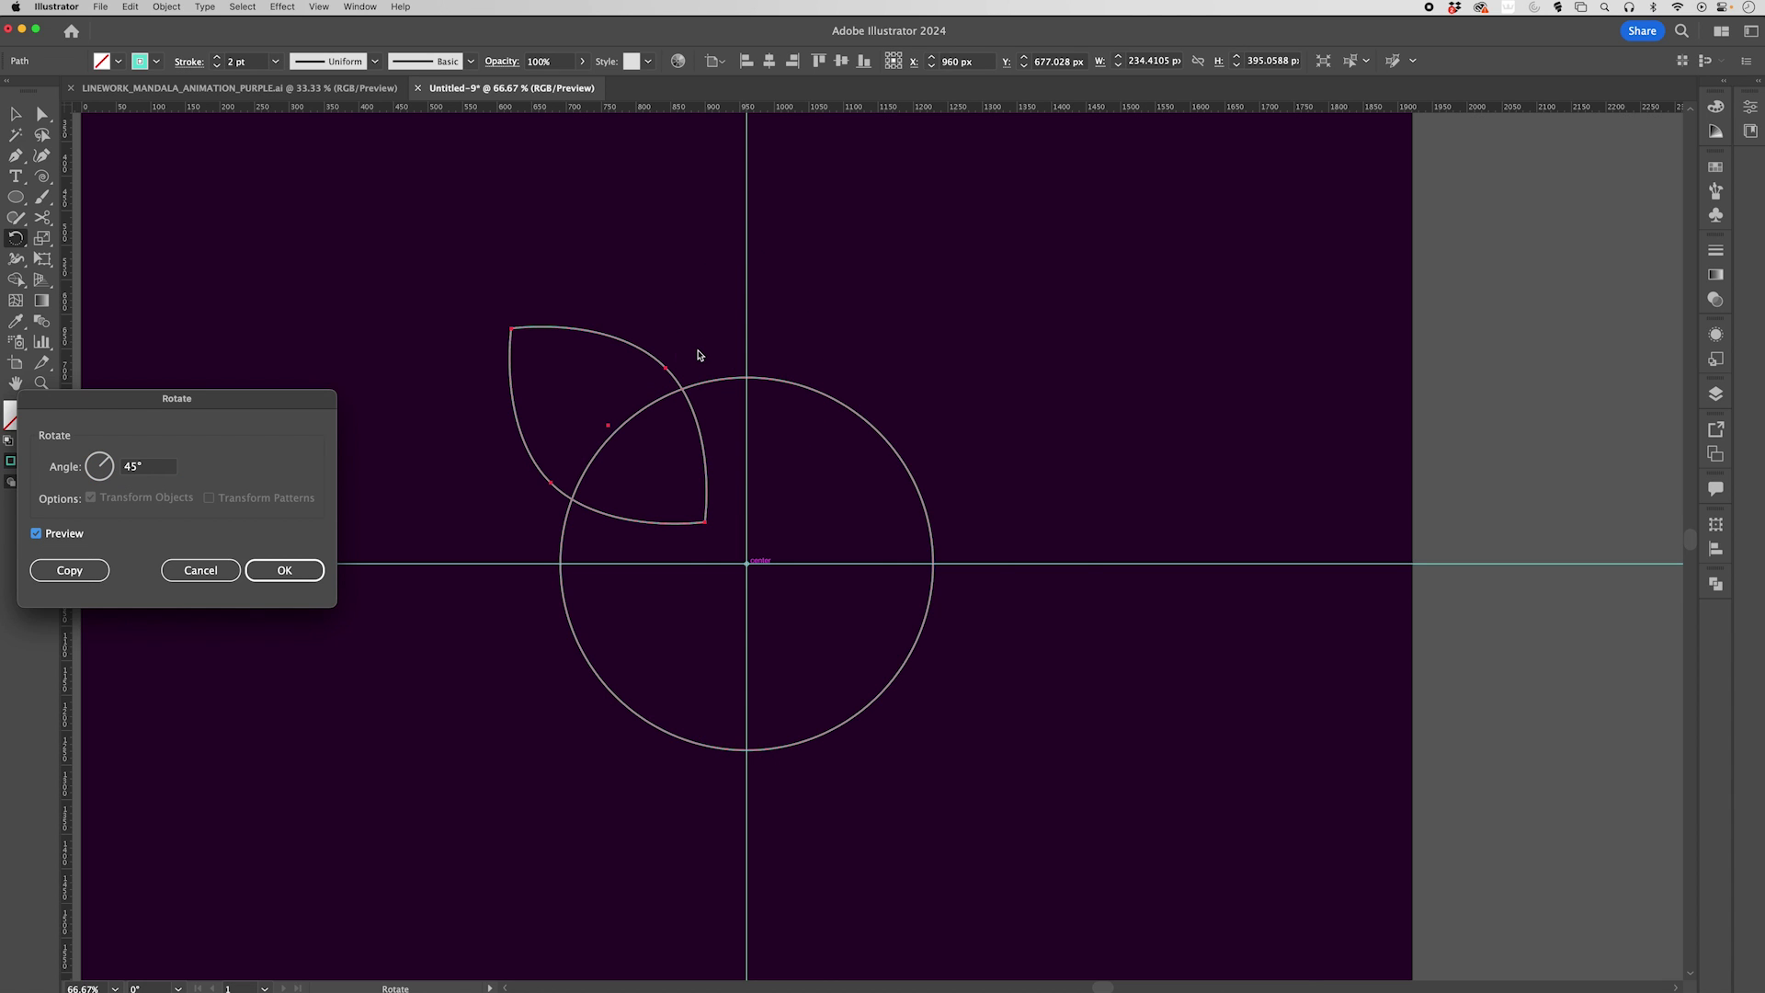
click(57, 573)
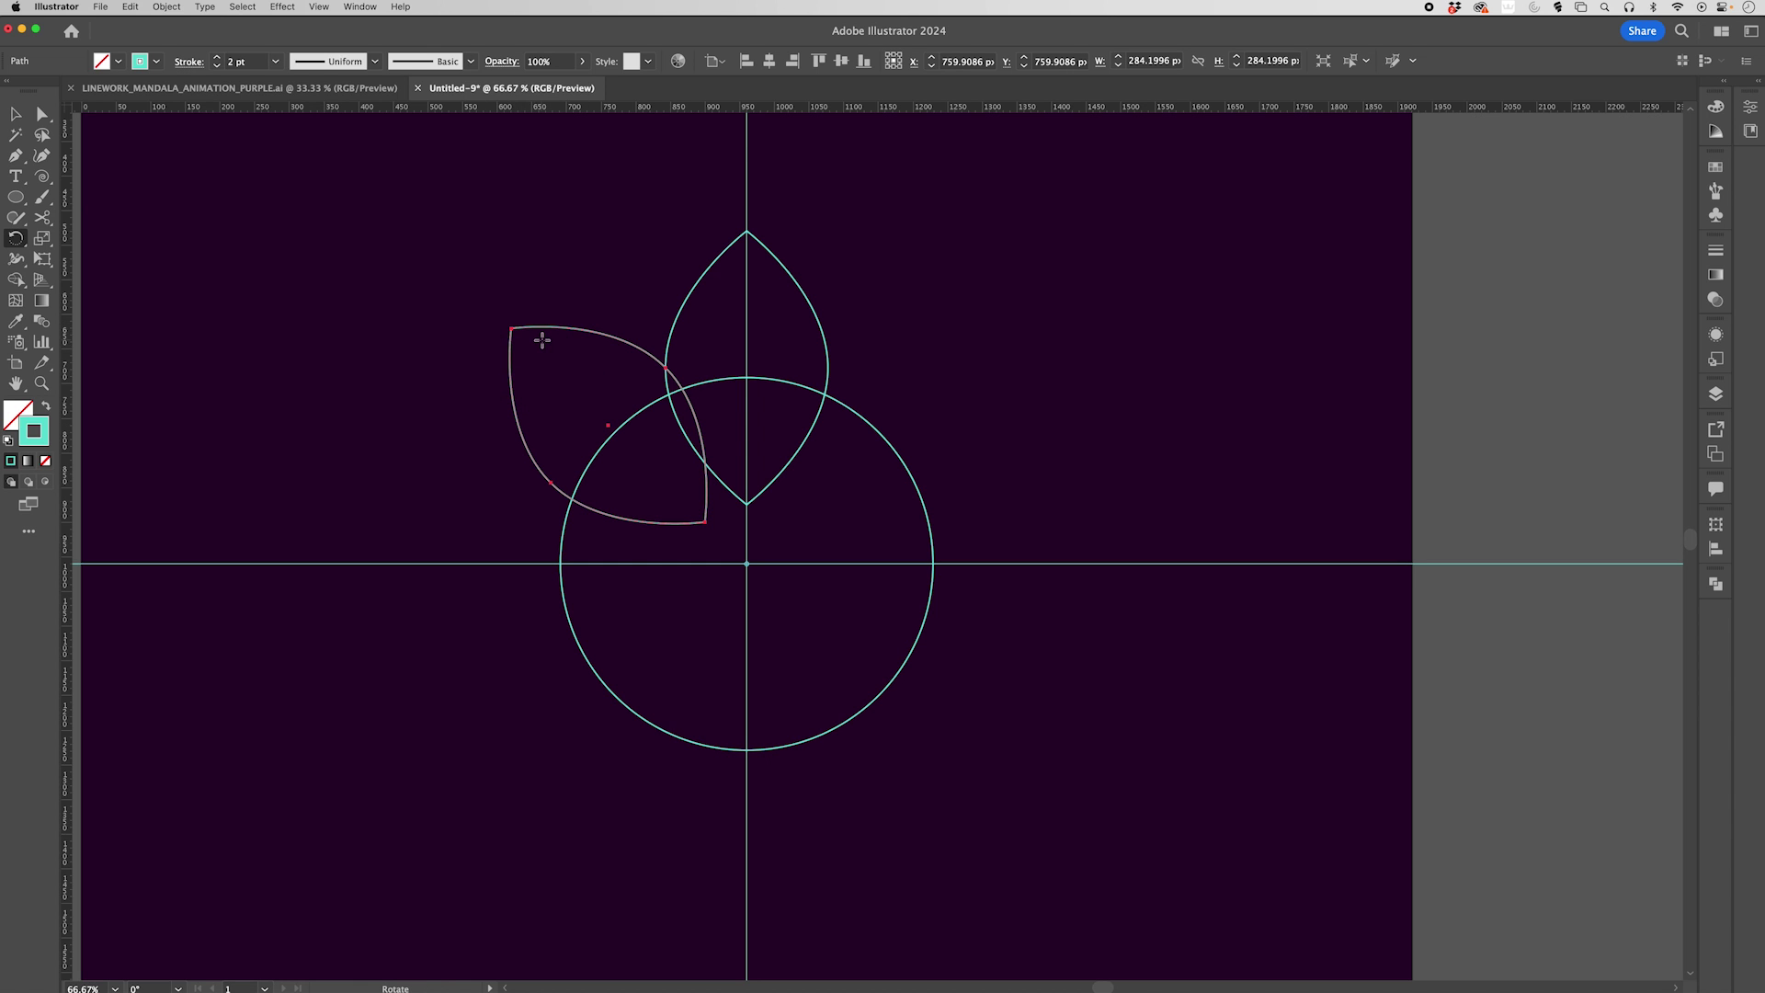
Repeat the 45° rotated copy six times to form an eight-petal ring, and deselect it
key(super+d)
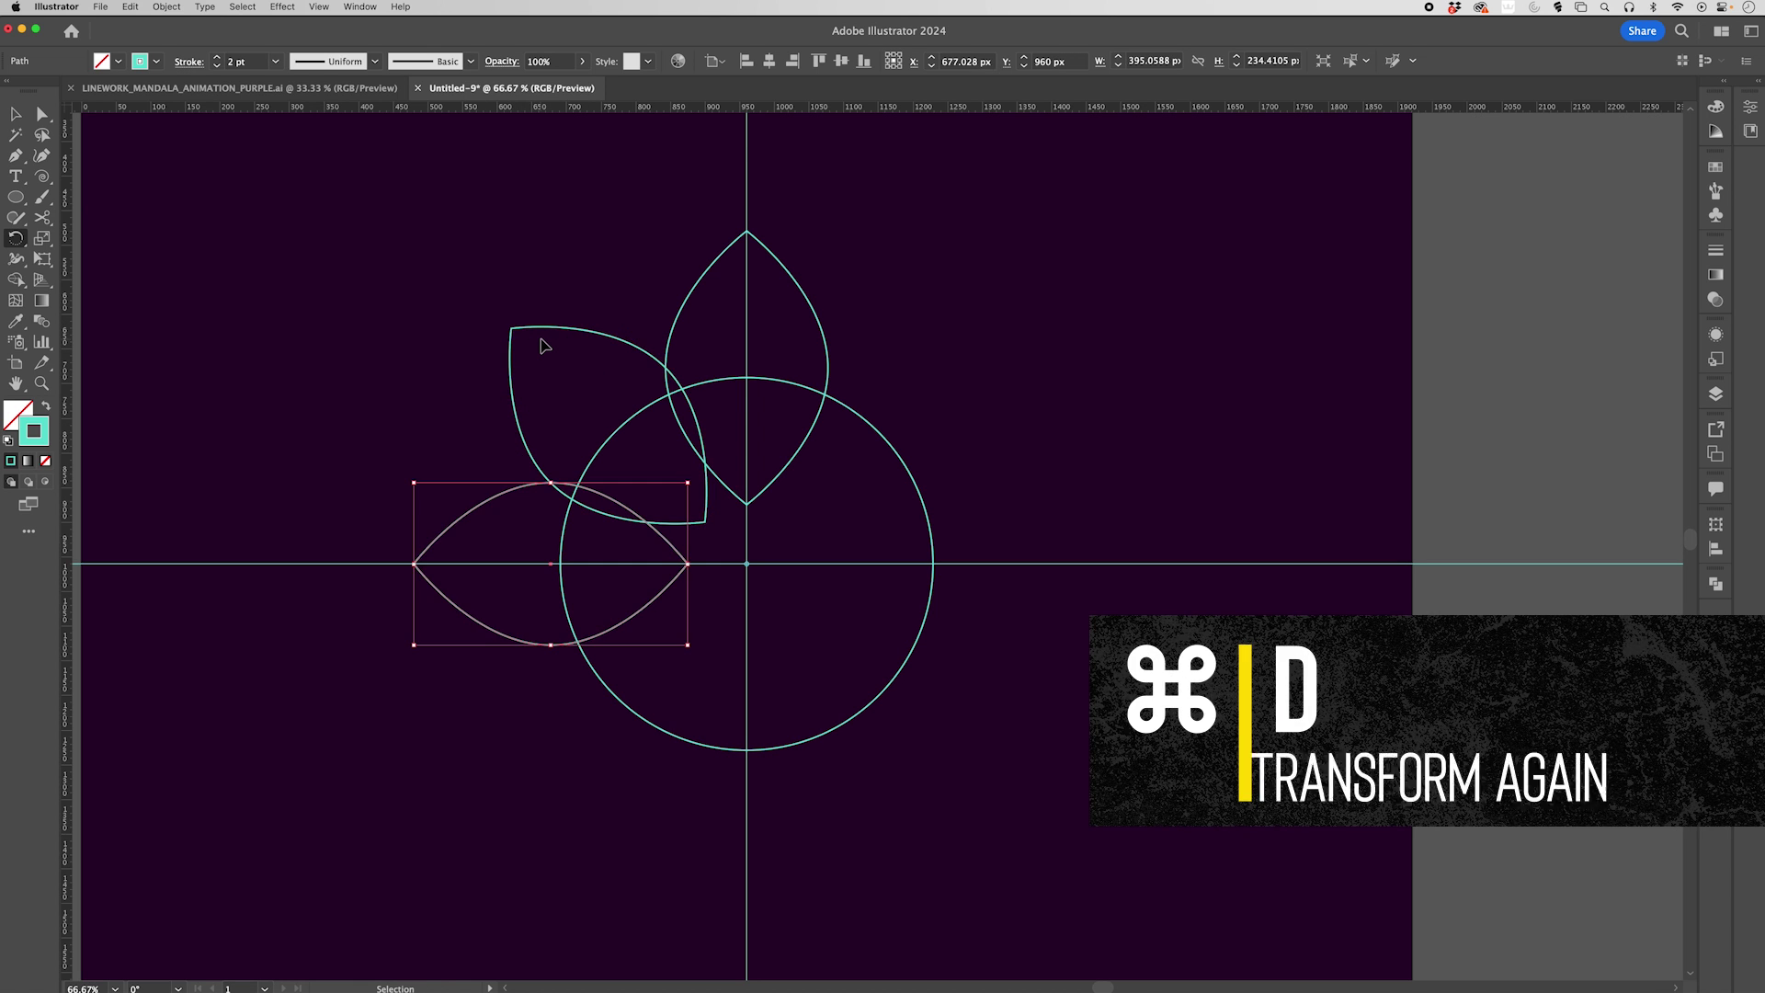
key(super+d)
key(super+d)
key(super+d)
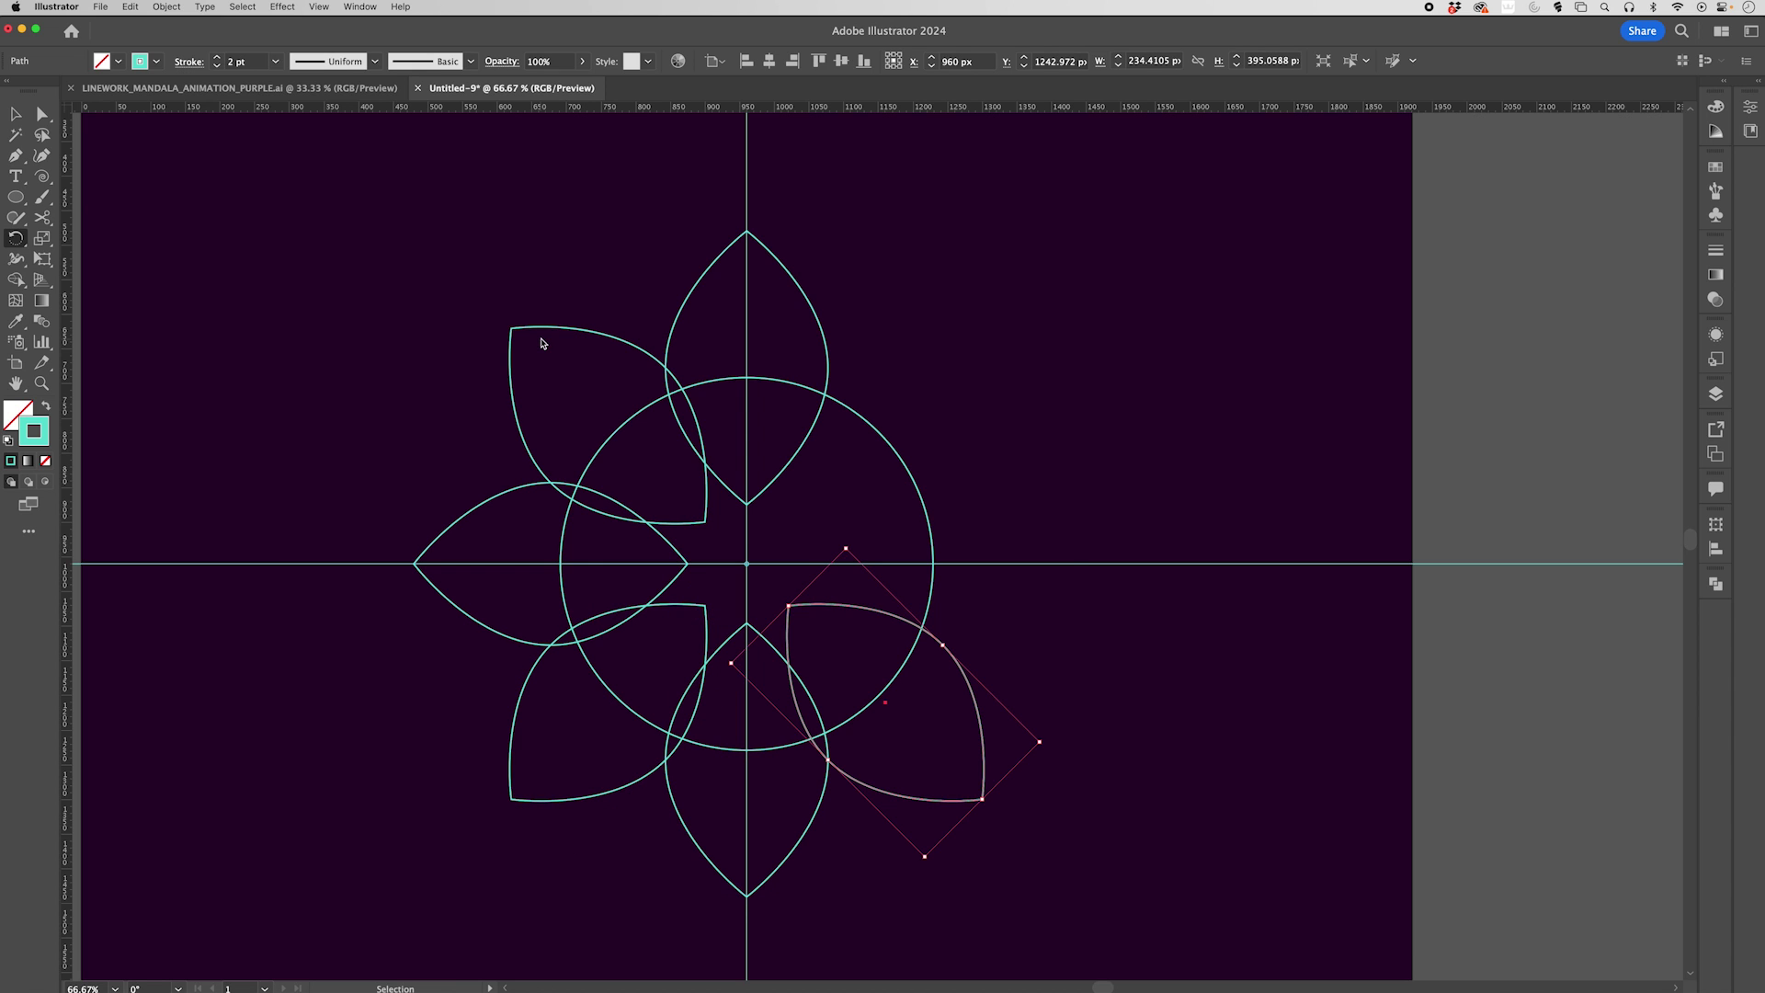
key(super+d)
key(super+d)
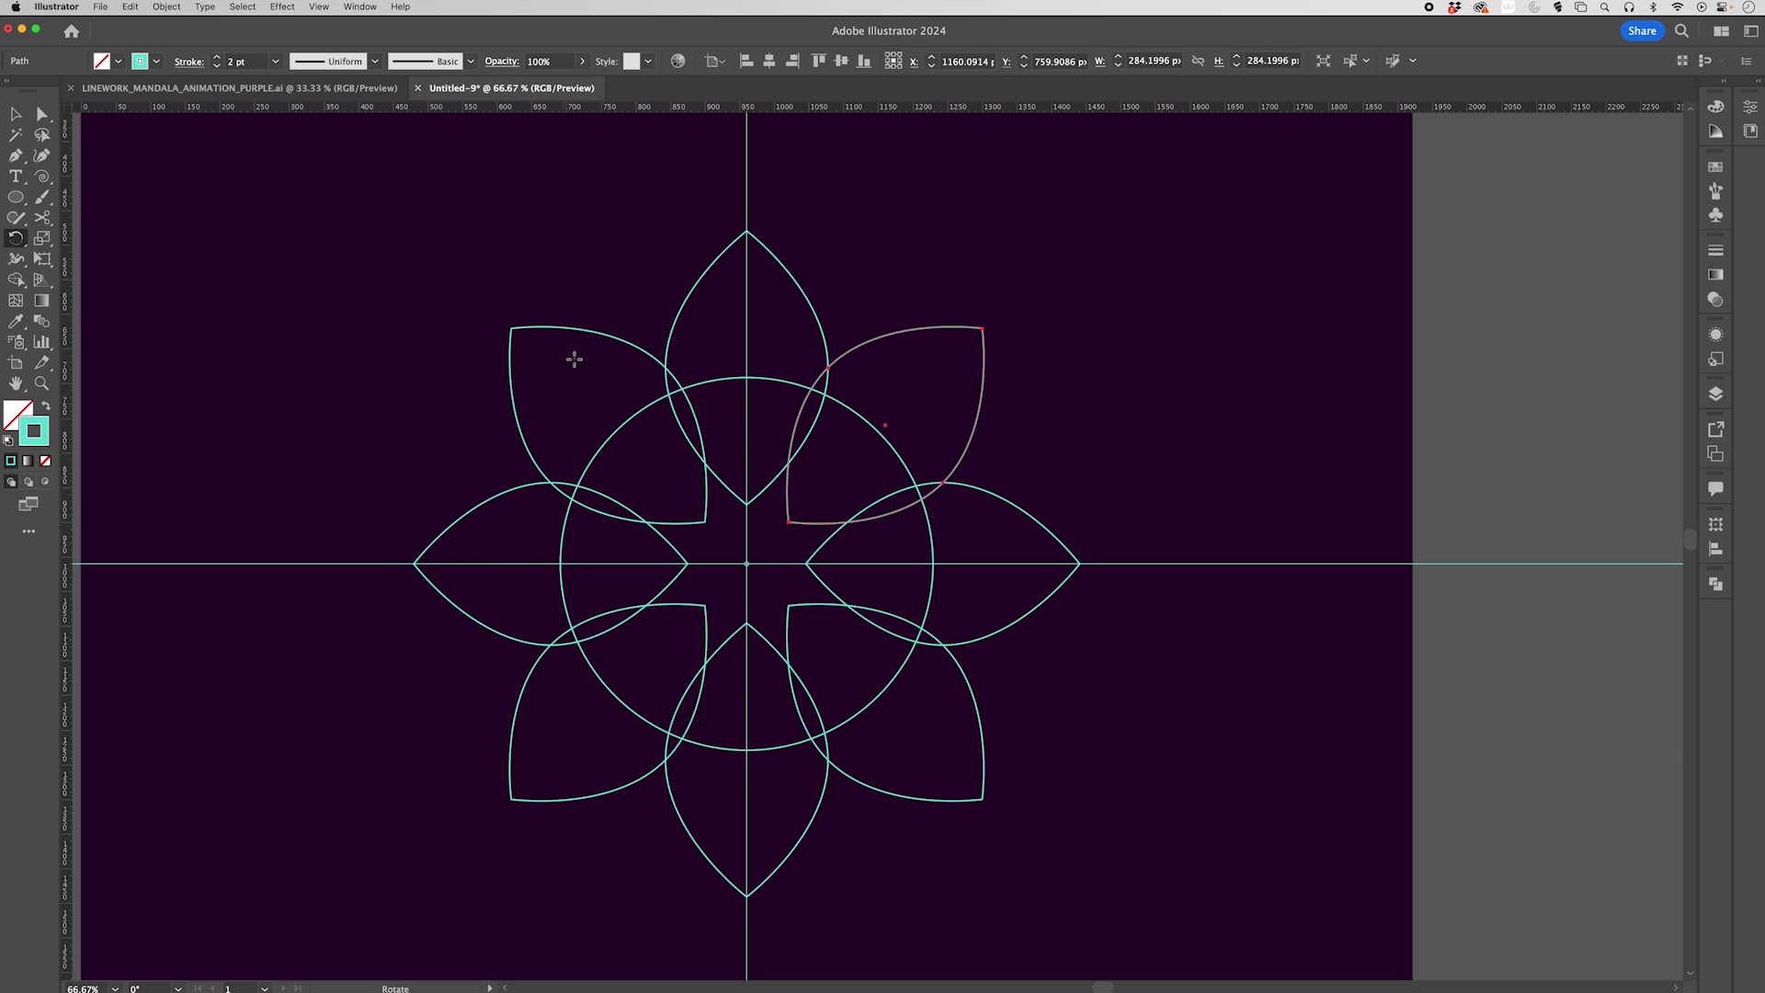
click(16, 113)
click(1550, 384)
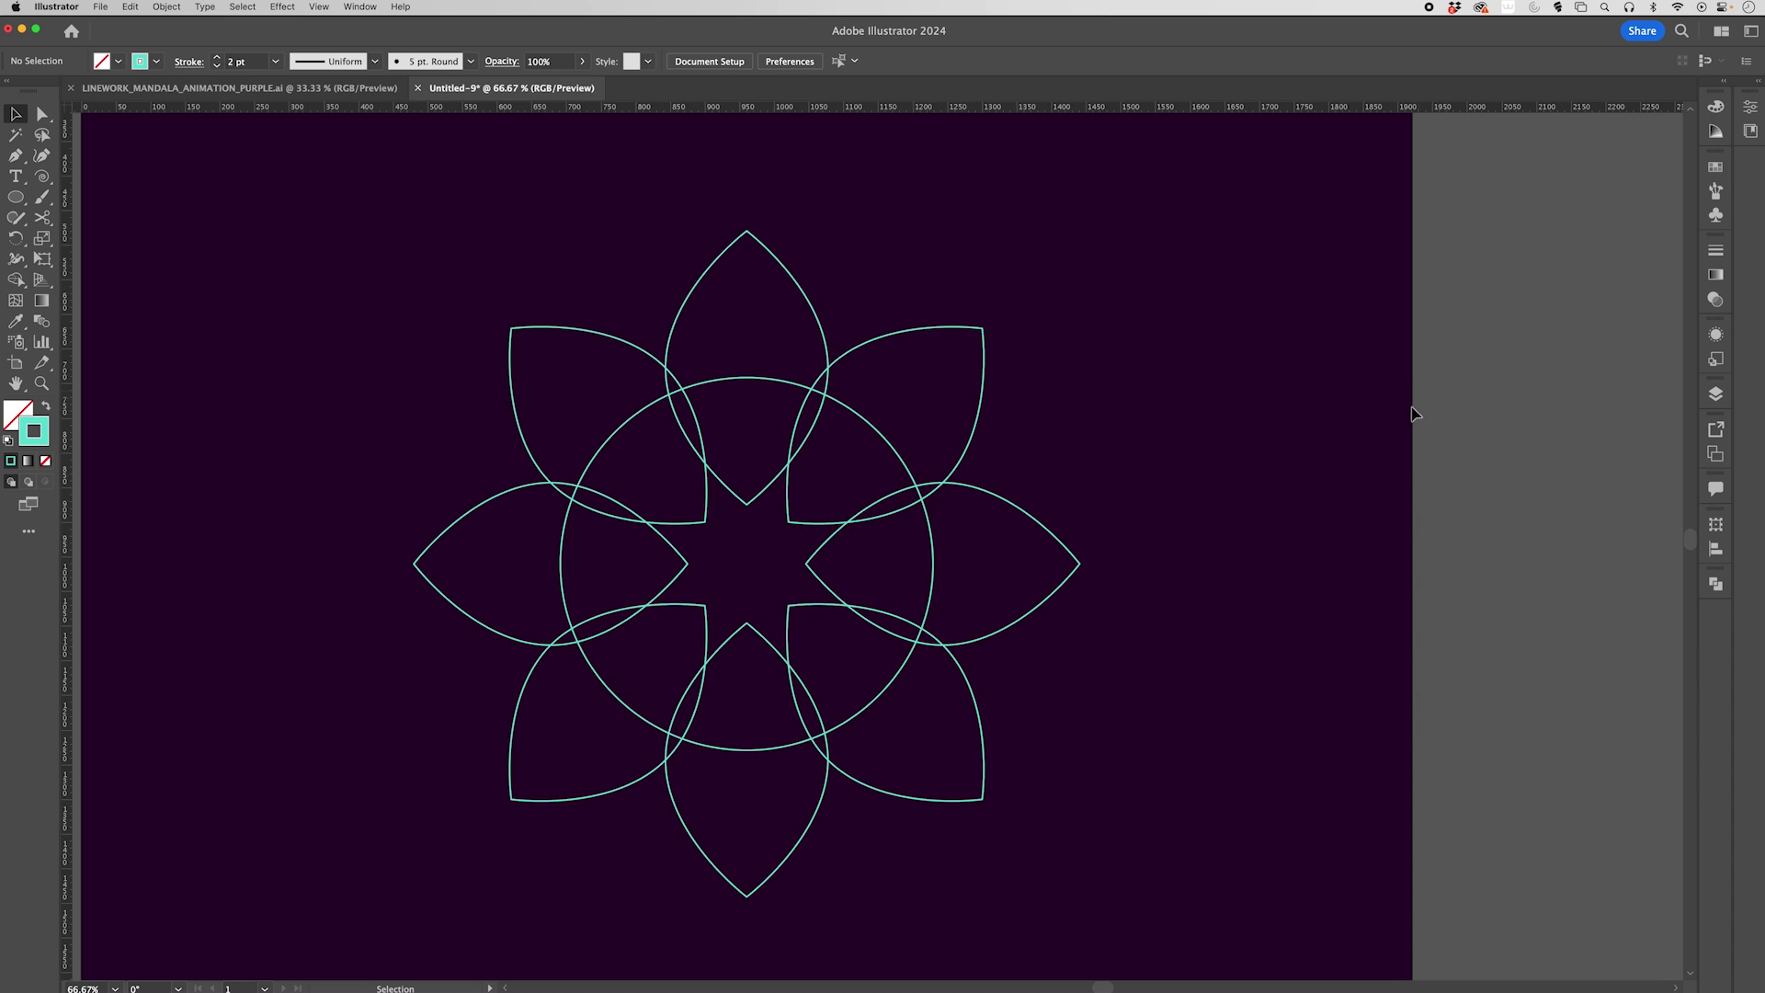
Compare the eight-petal ring with the finished mandala document, and undo all the 45° petal copies back to the single petal
scroll(1411, 429, down, 2)
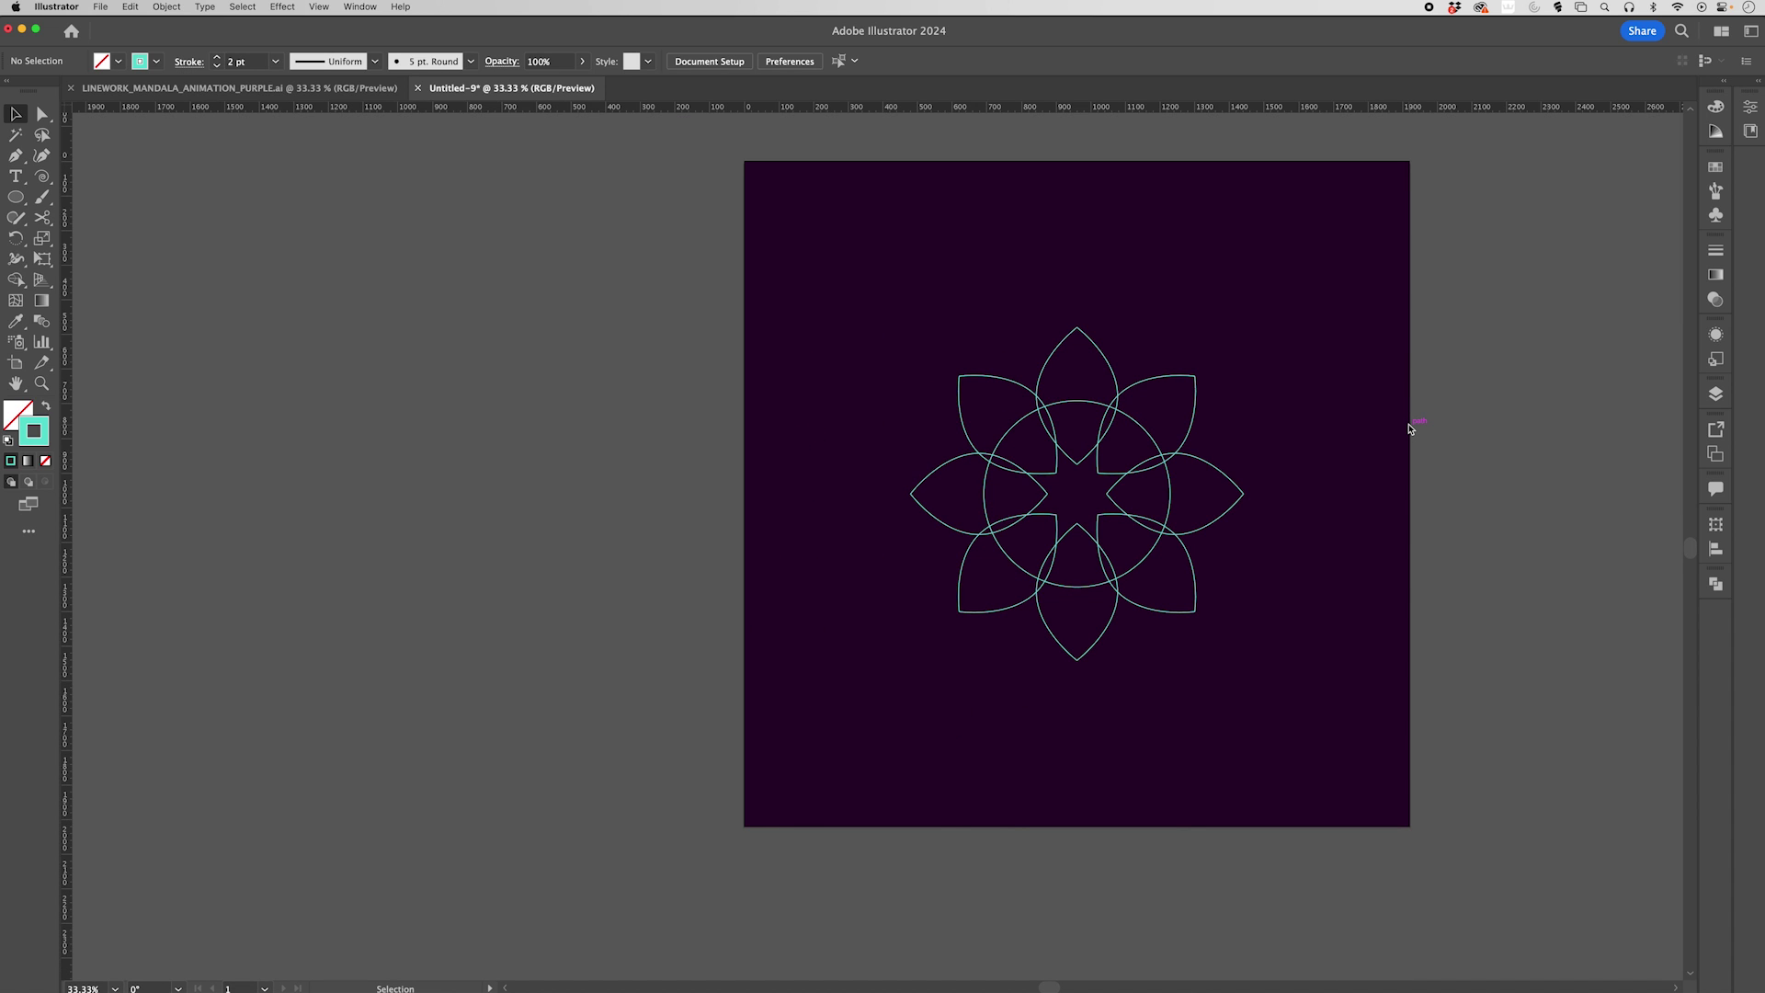
click(195, 85)
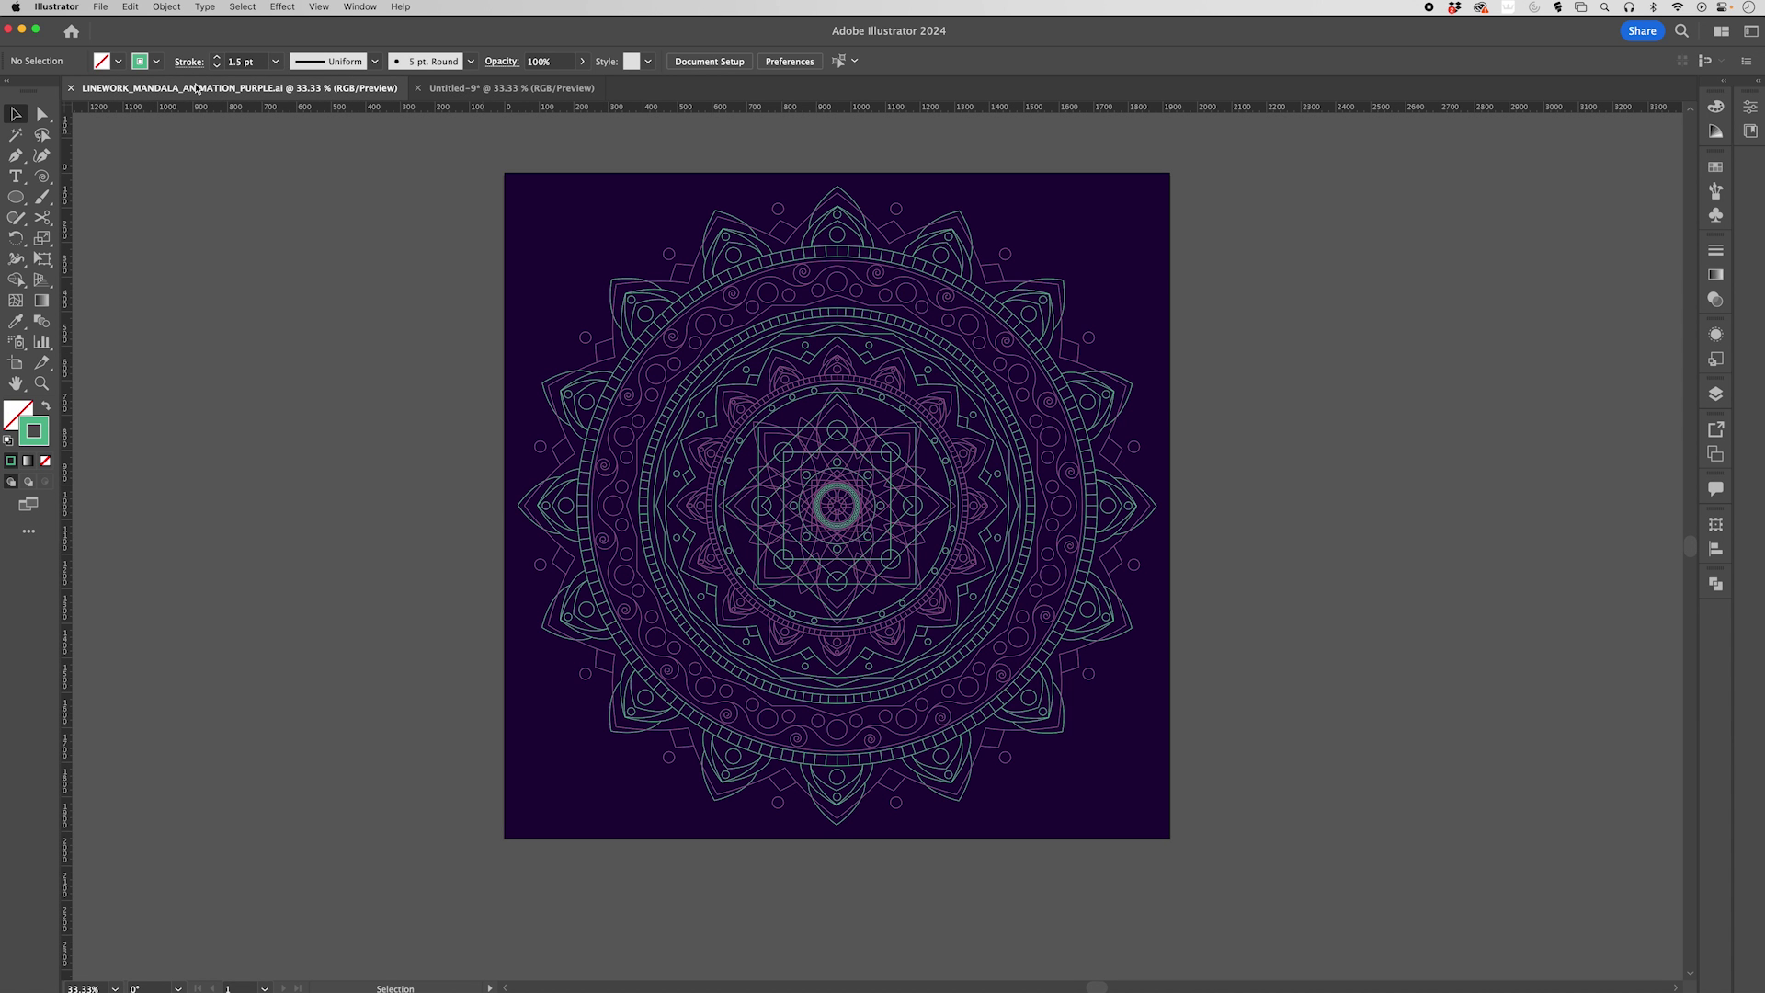
click(490, 90)
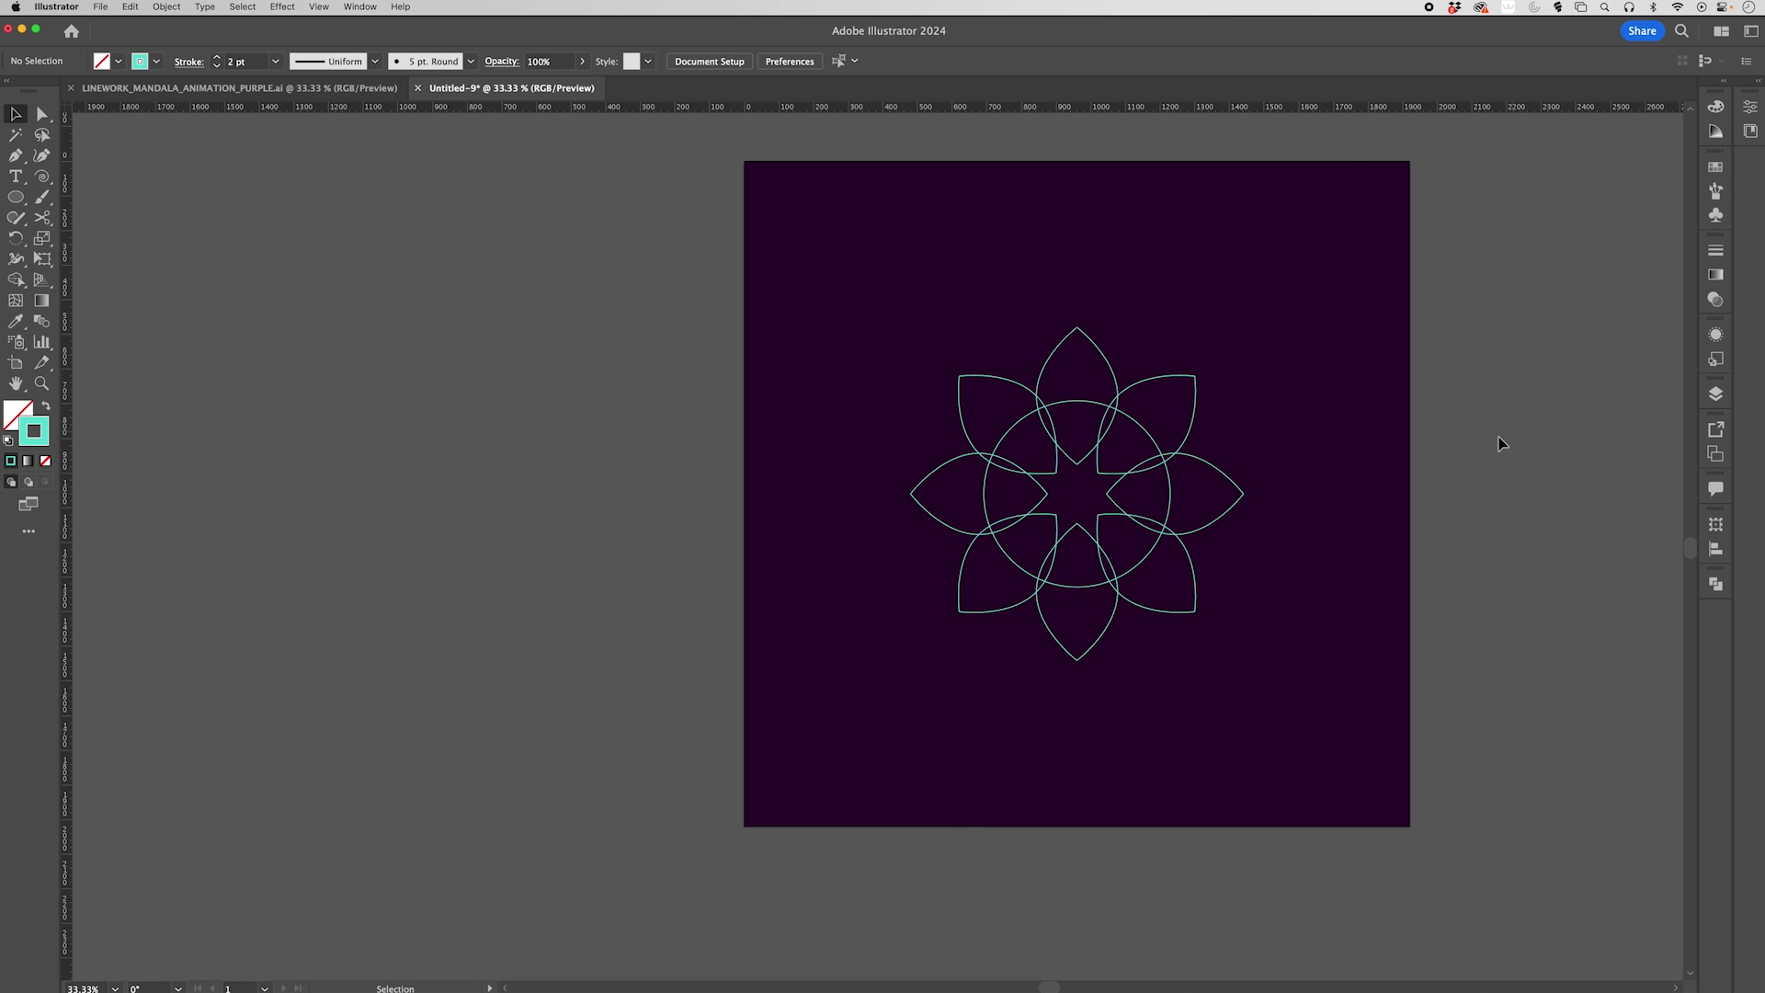
key(super+equal)
key(super+equal)
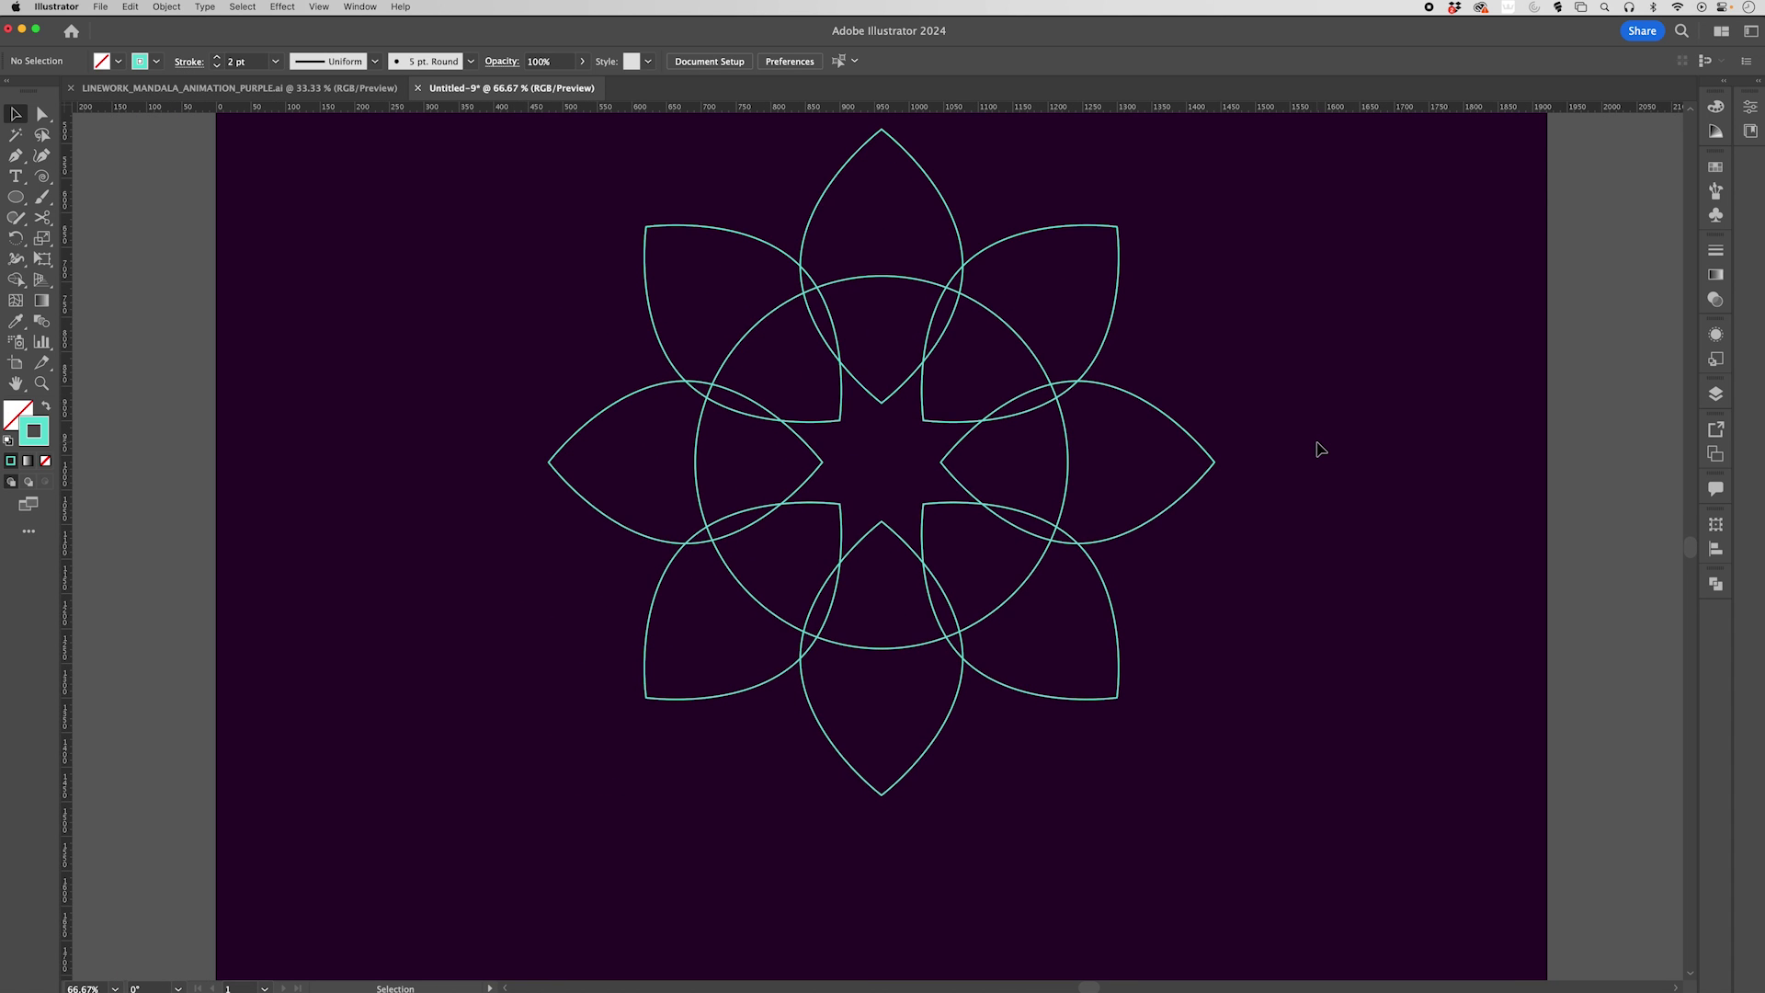
scroll(1321, 449, up, 3)
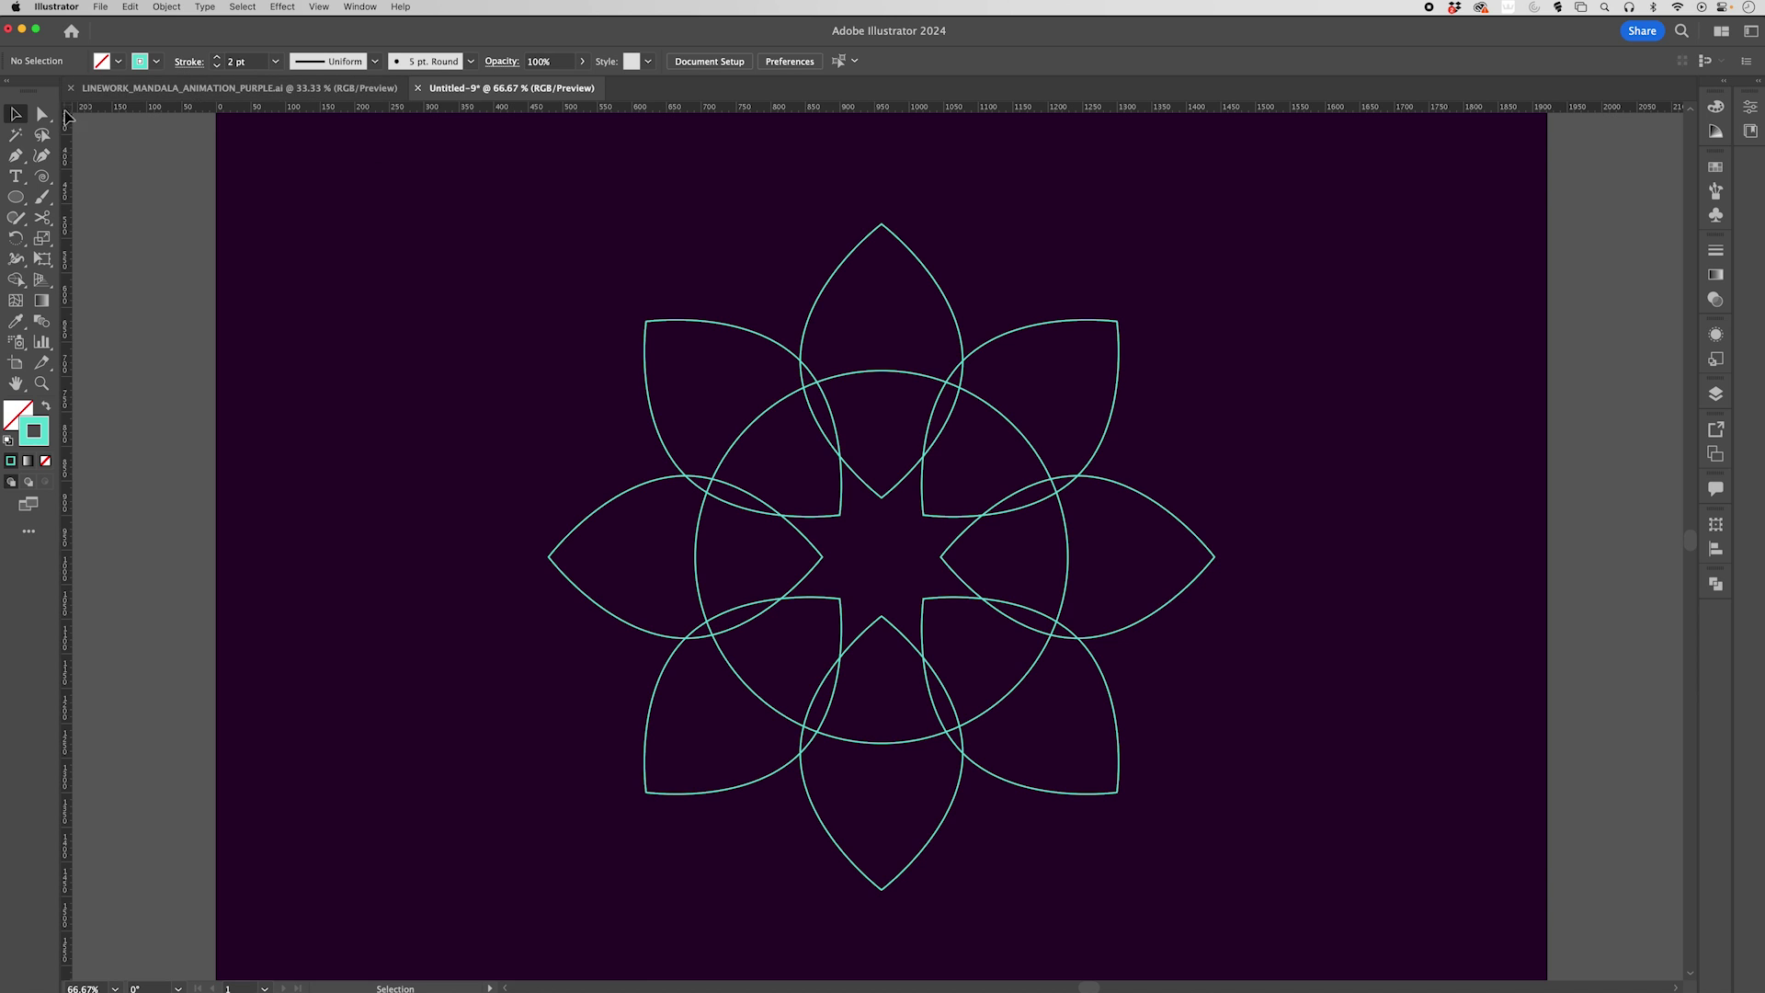
key(super+z)
key(super+z)
key(super+z)
key(super+z)
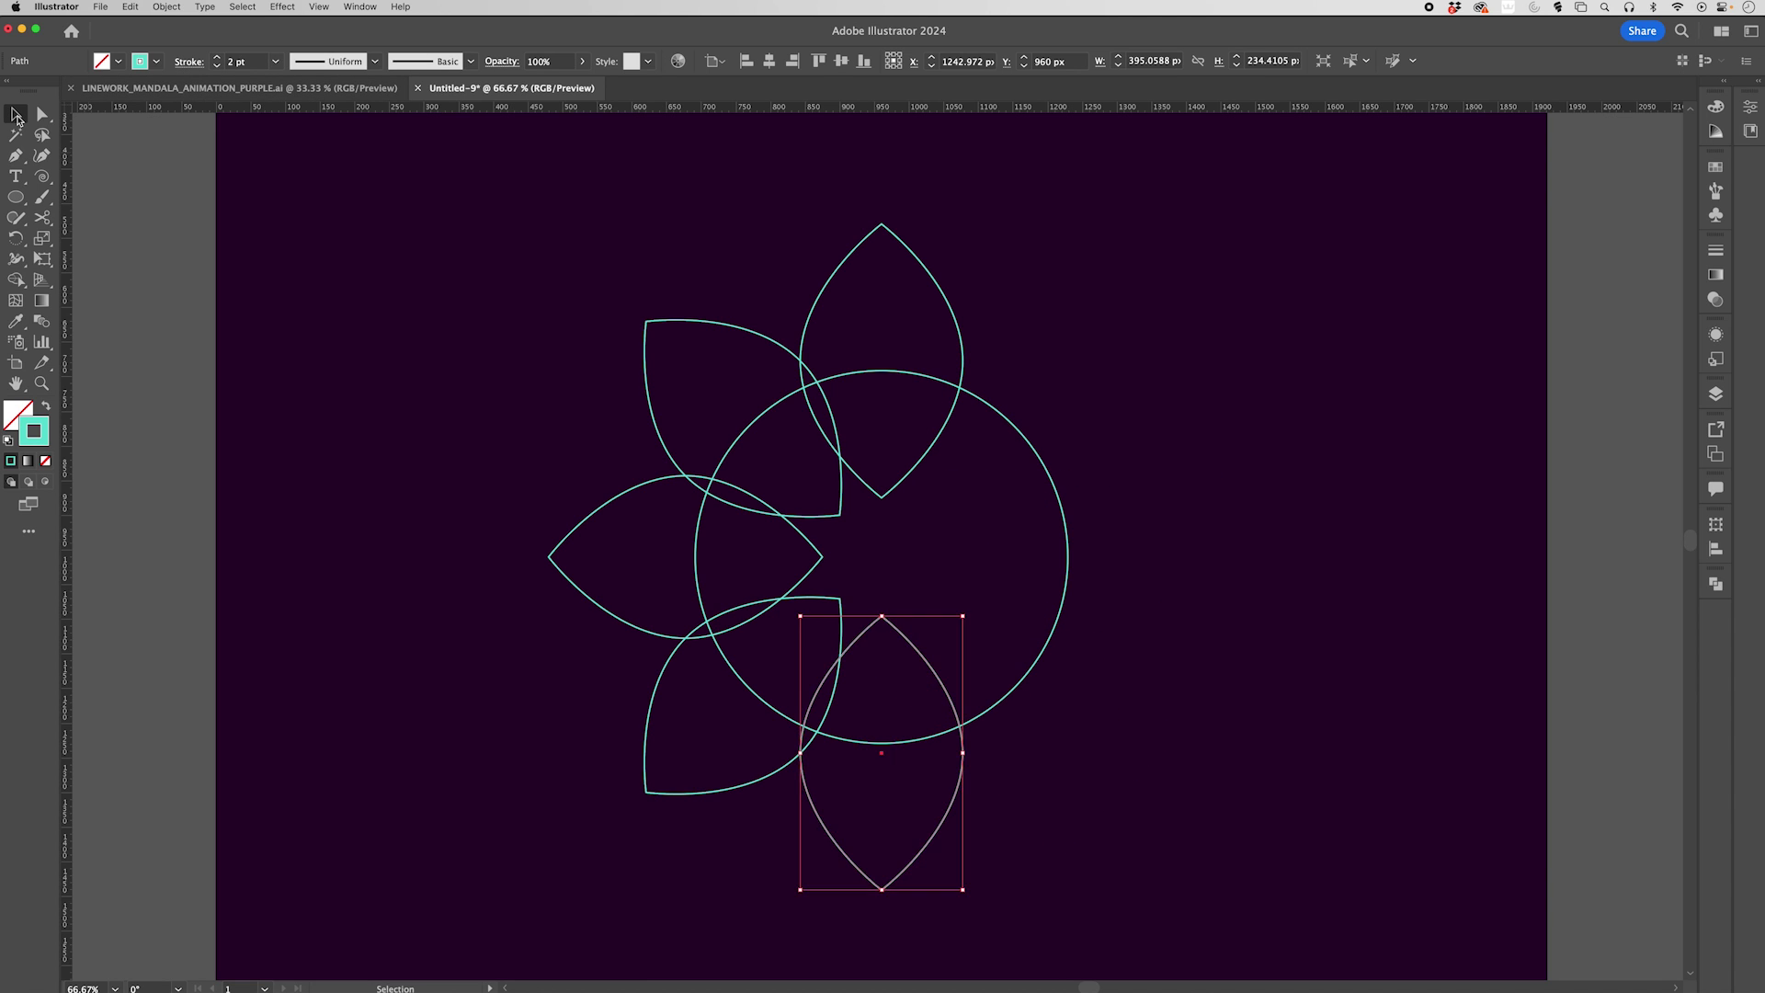
key(super+z)
key(super+z)
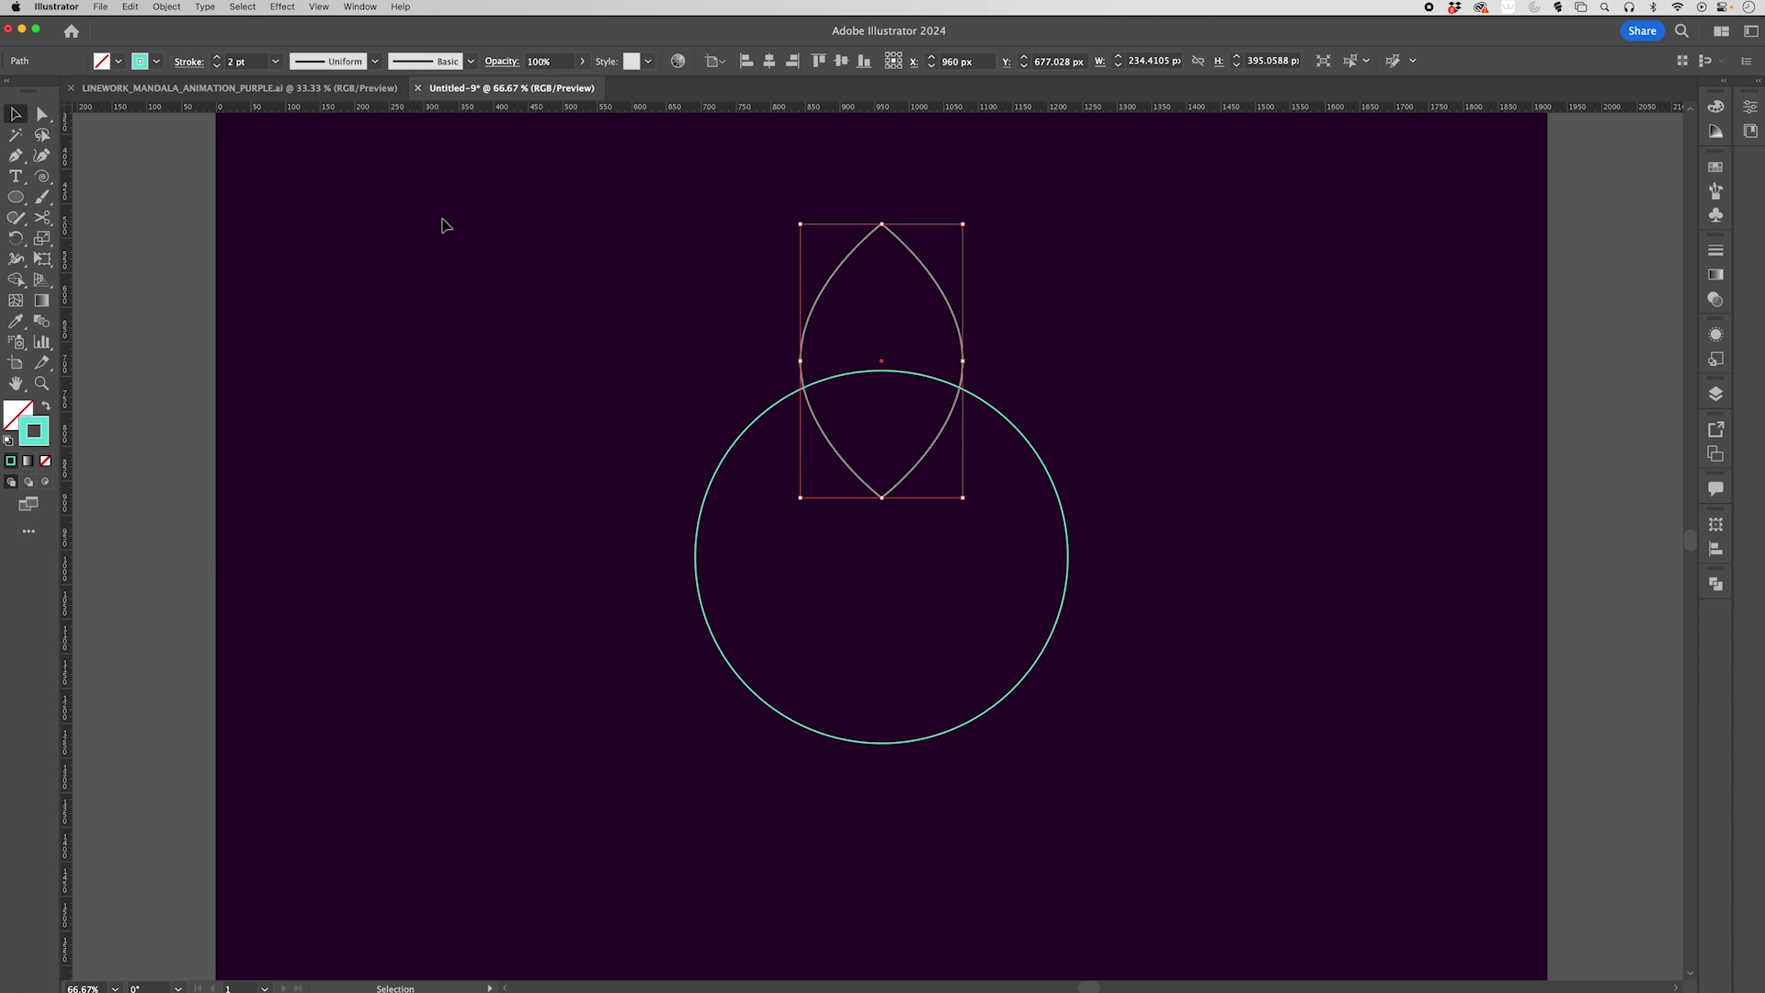
Show the guides and create a copy of the petal rotated 360/12 degrees about the circle's center
key(super+;)
scroll(891, 556, up, 1)
scroll(893, 556, up, 1)
scroll(891, 556, up, 2)
key(r)
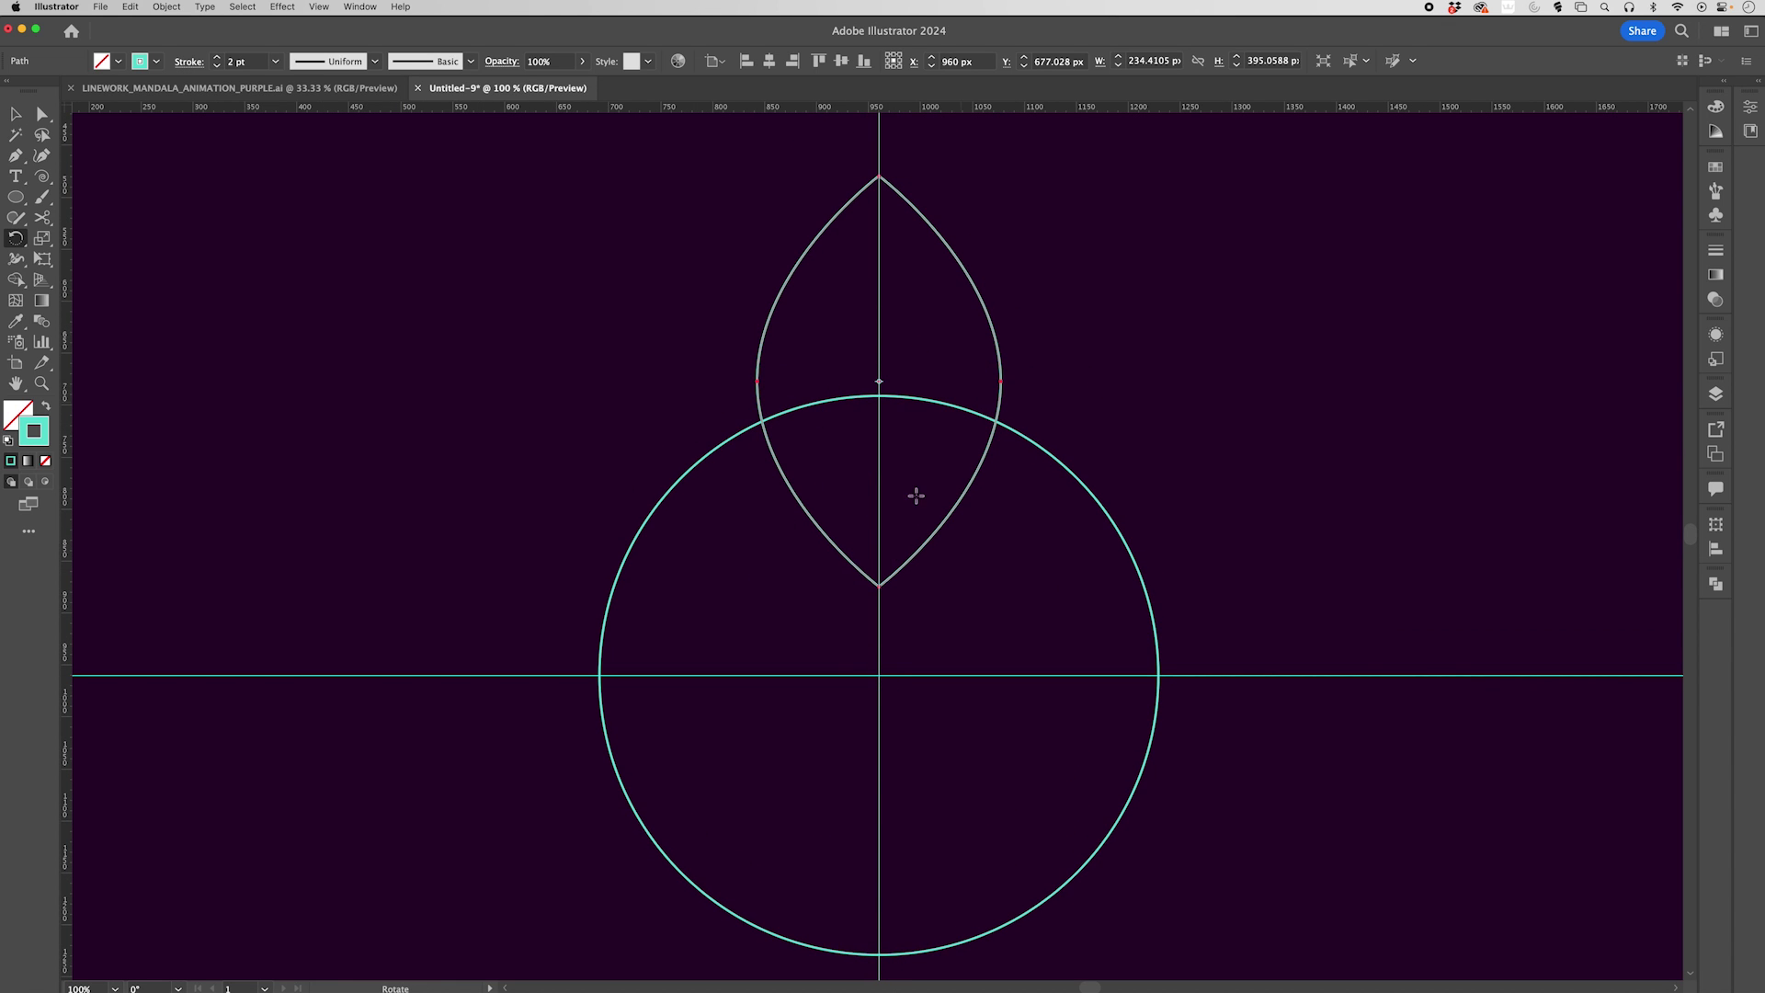
alt+click(880, 675)
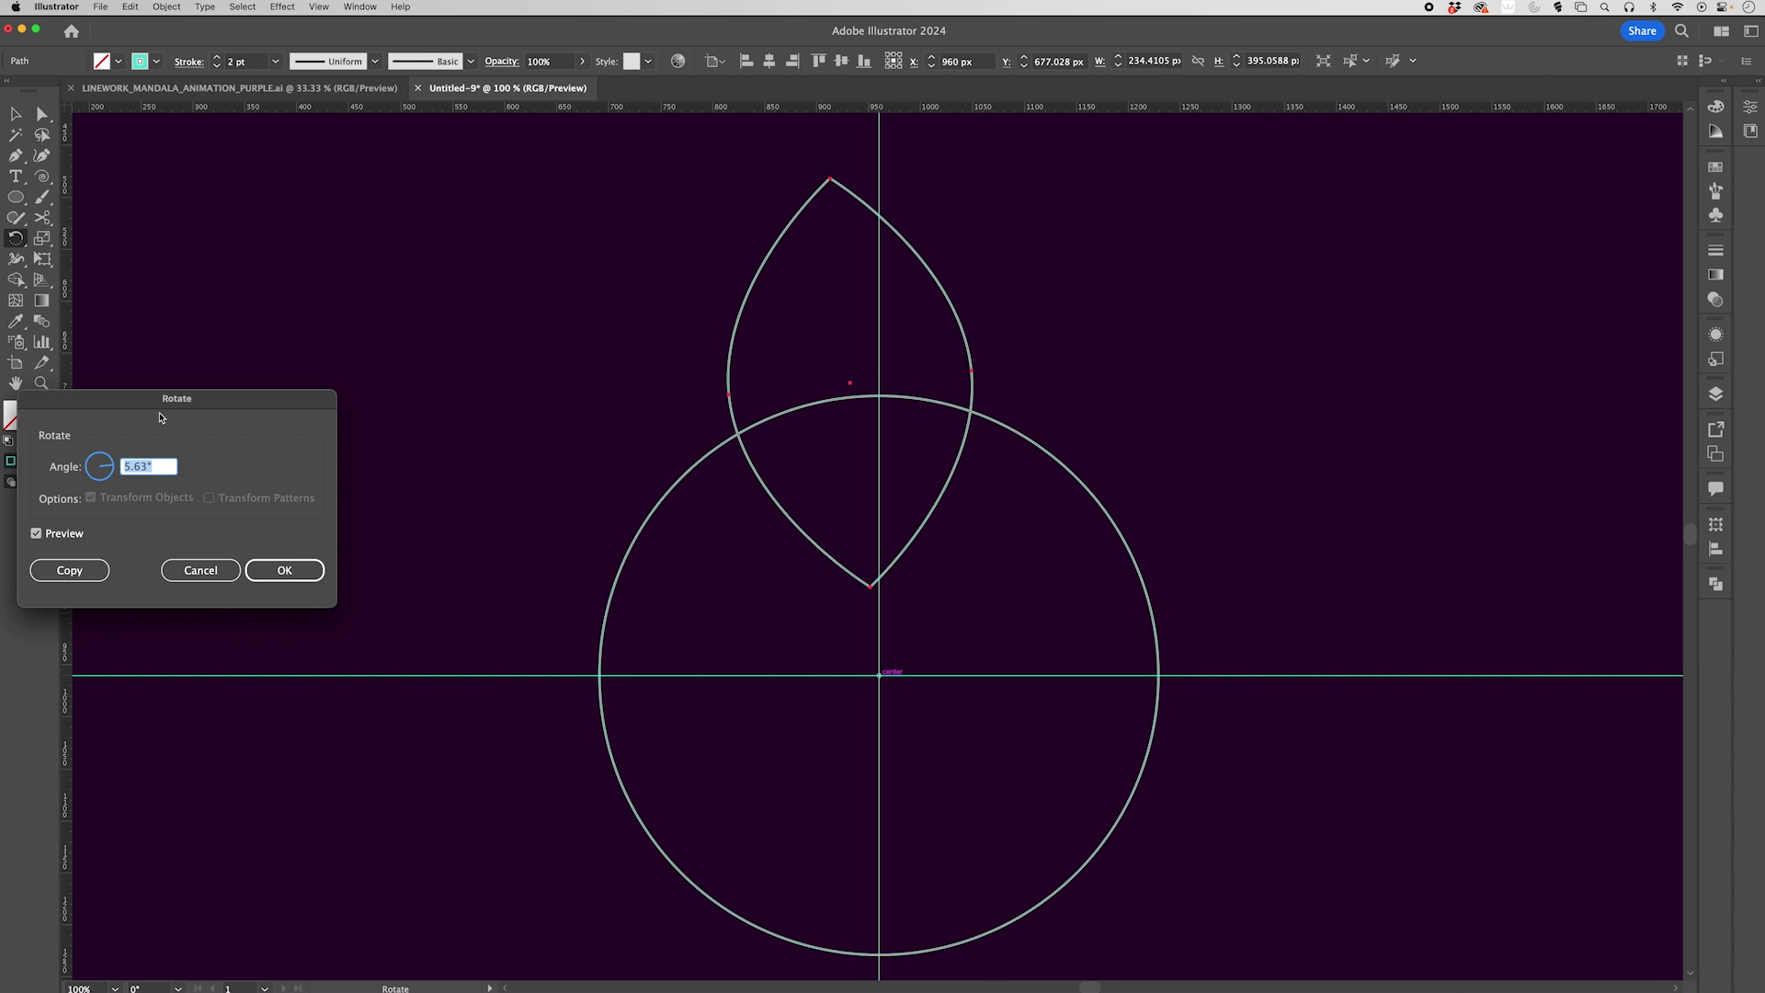
drag(123, 403, 475, 251)
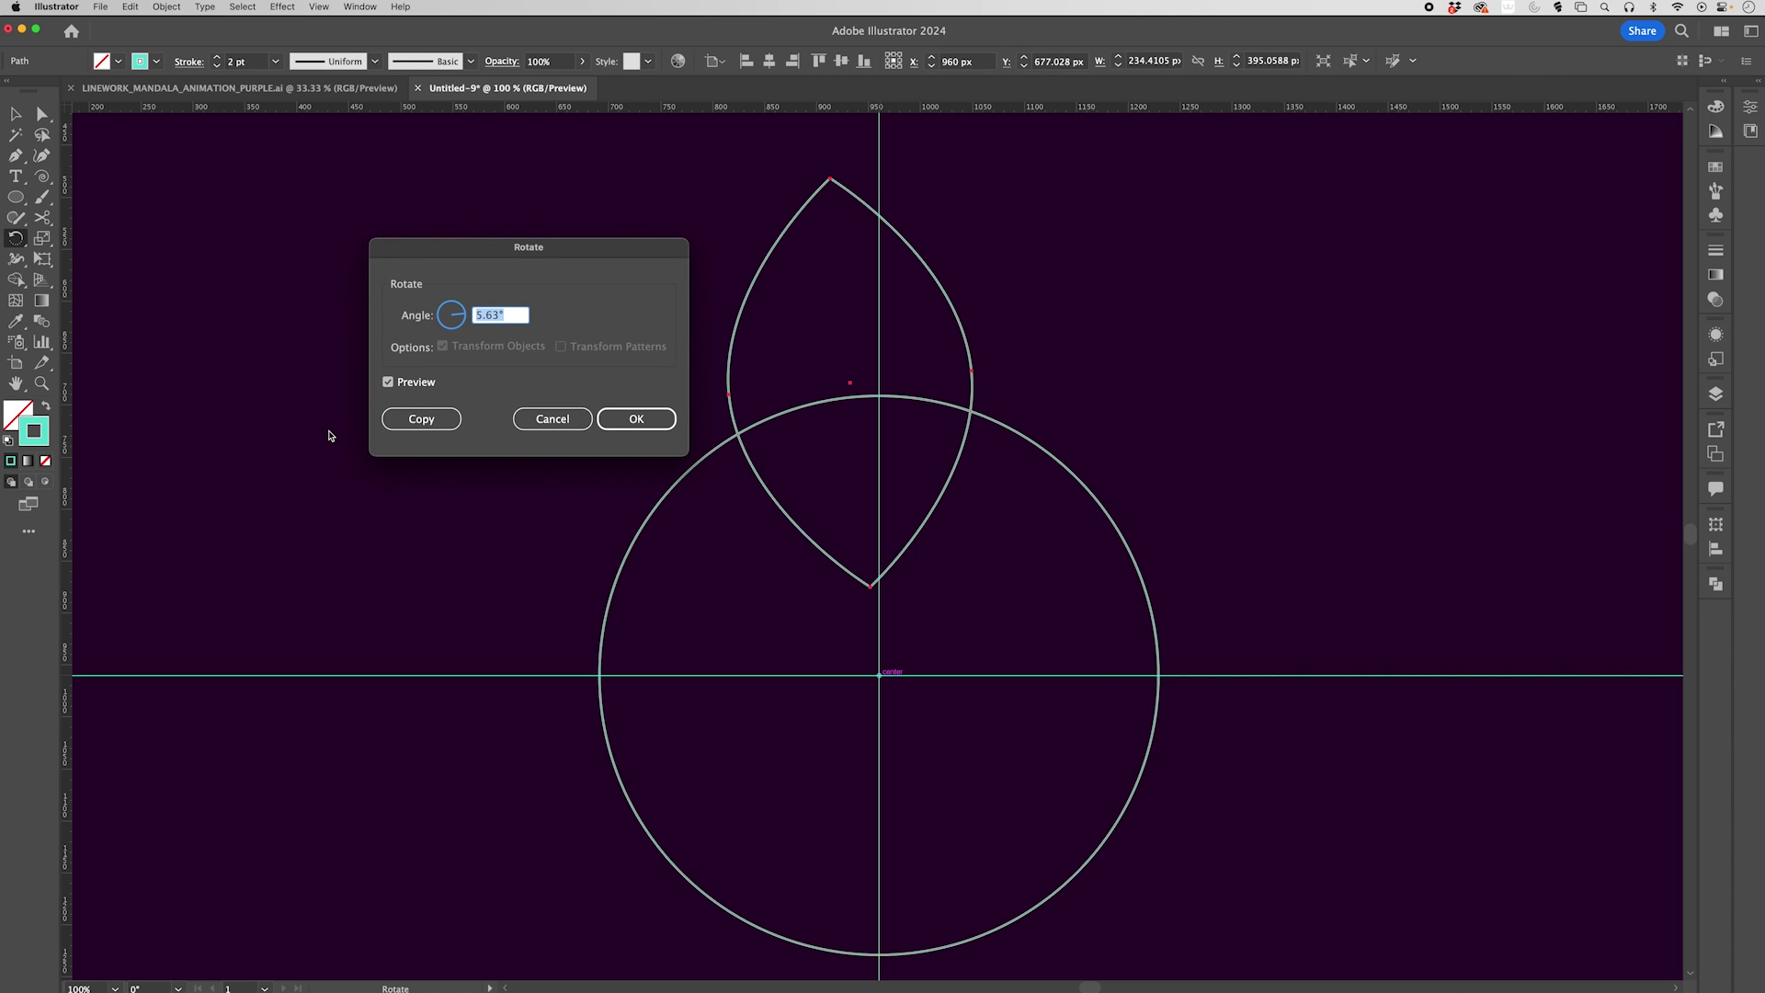
text(360)
text(/12)
key(Tab)
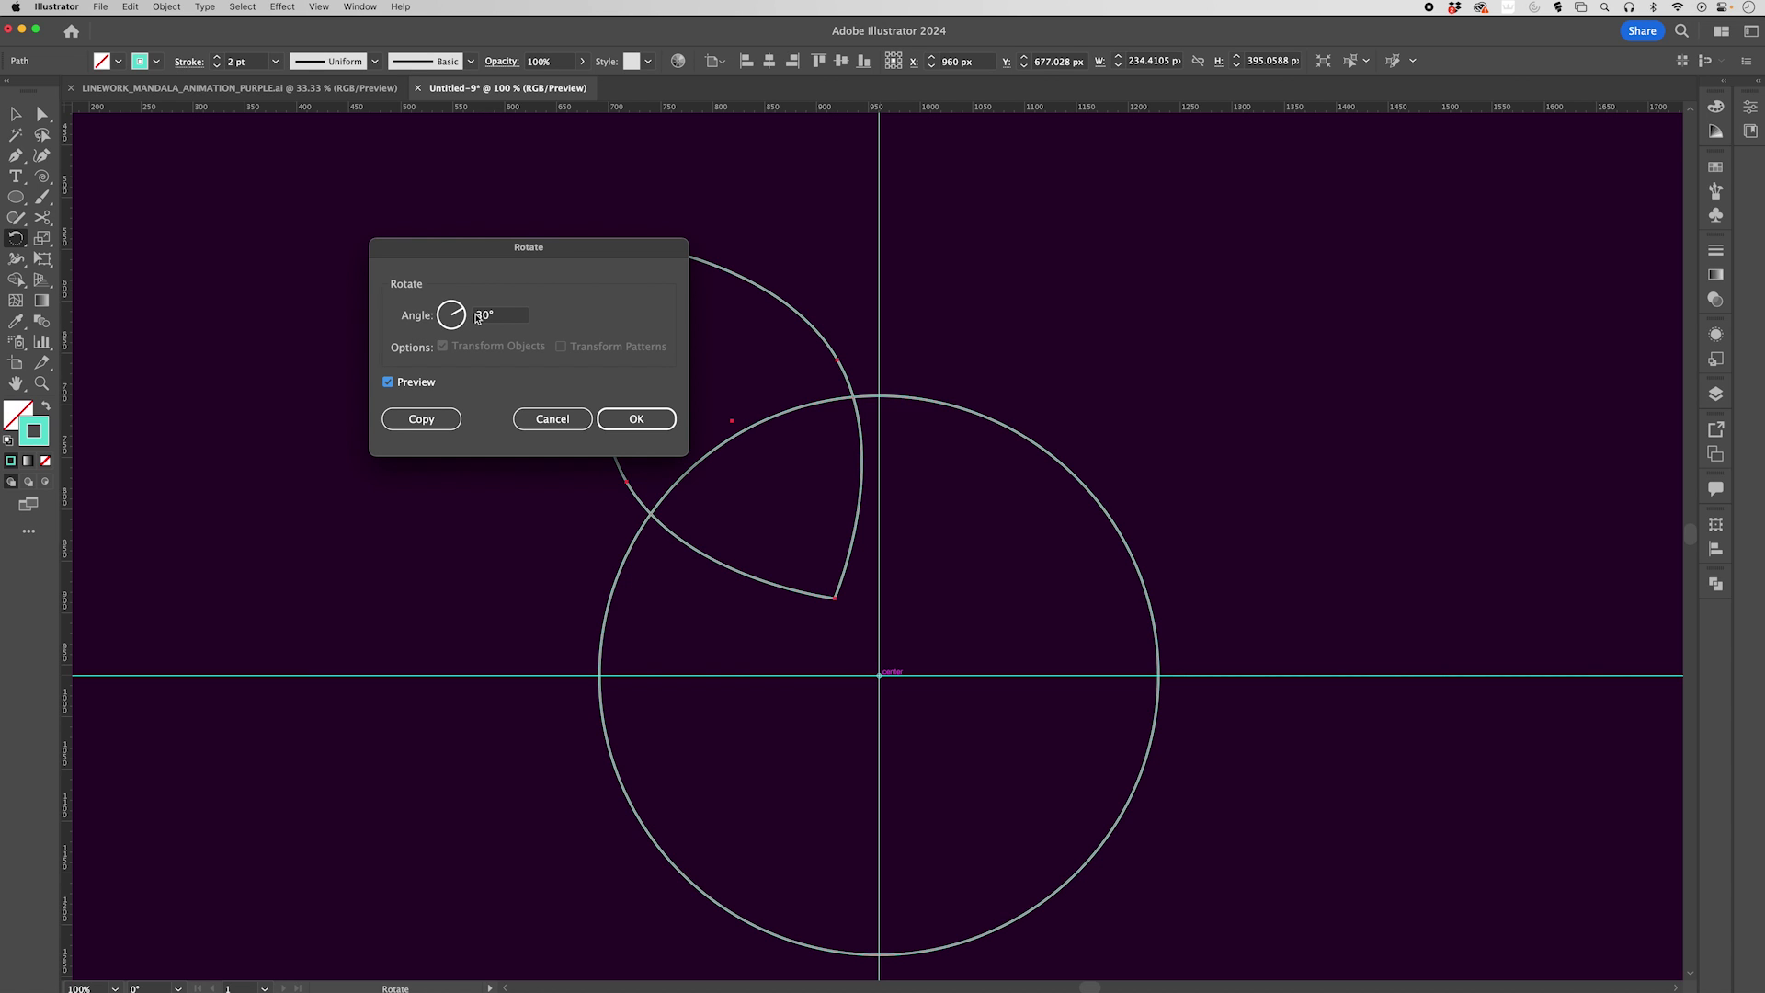
click(421, 419)
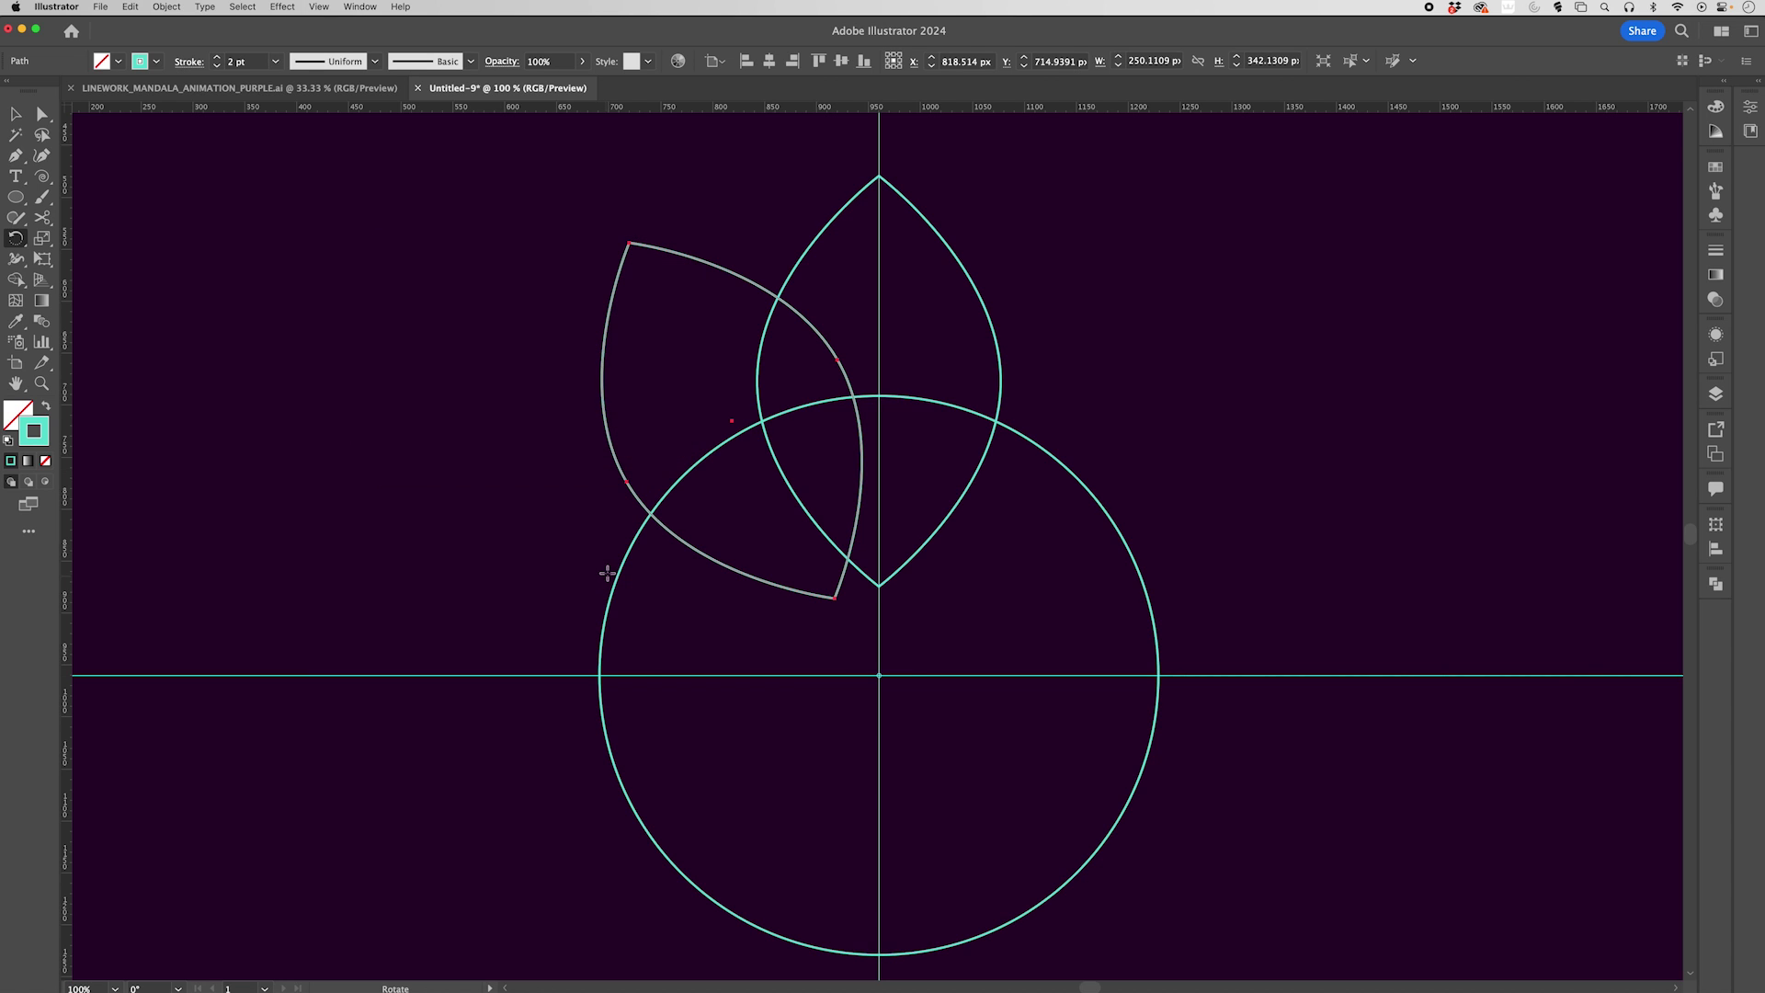
Repeat the 30° rotated copy ten times to complete a twelve-petal ring, deselect it, and hide the guides
key(super+d)
key(super+d)
key(super+d)
key(super+d)
key(super+d)
key(super+d)
key(super+d)
key(super+d)
key(super+d)
key(super+d)
key(v)
key(super+minus)
key(super+minus)
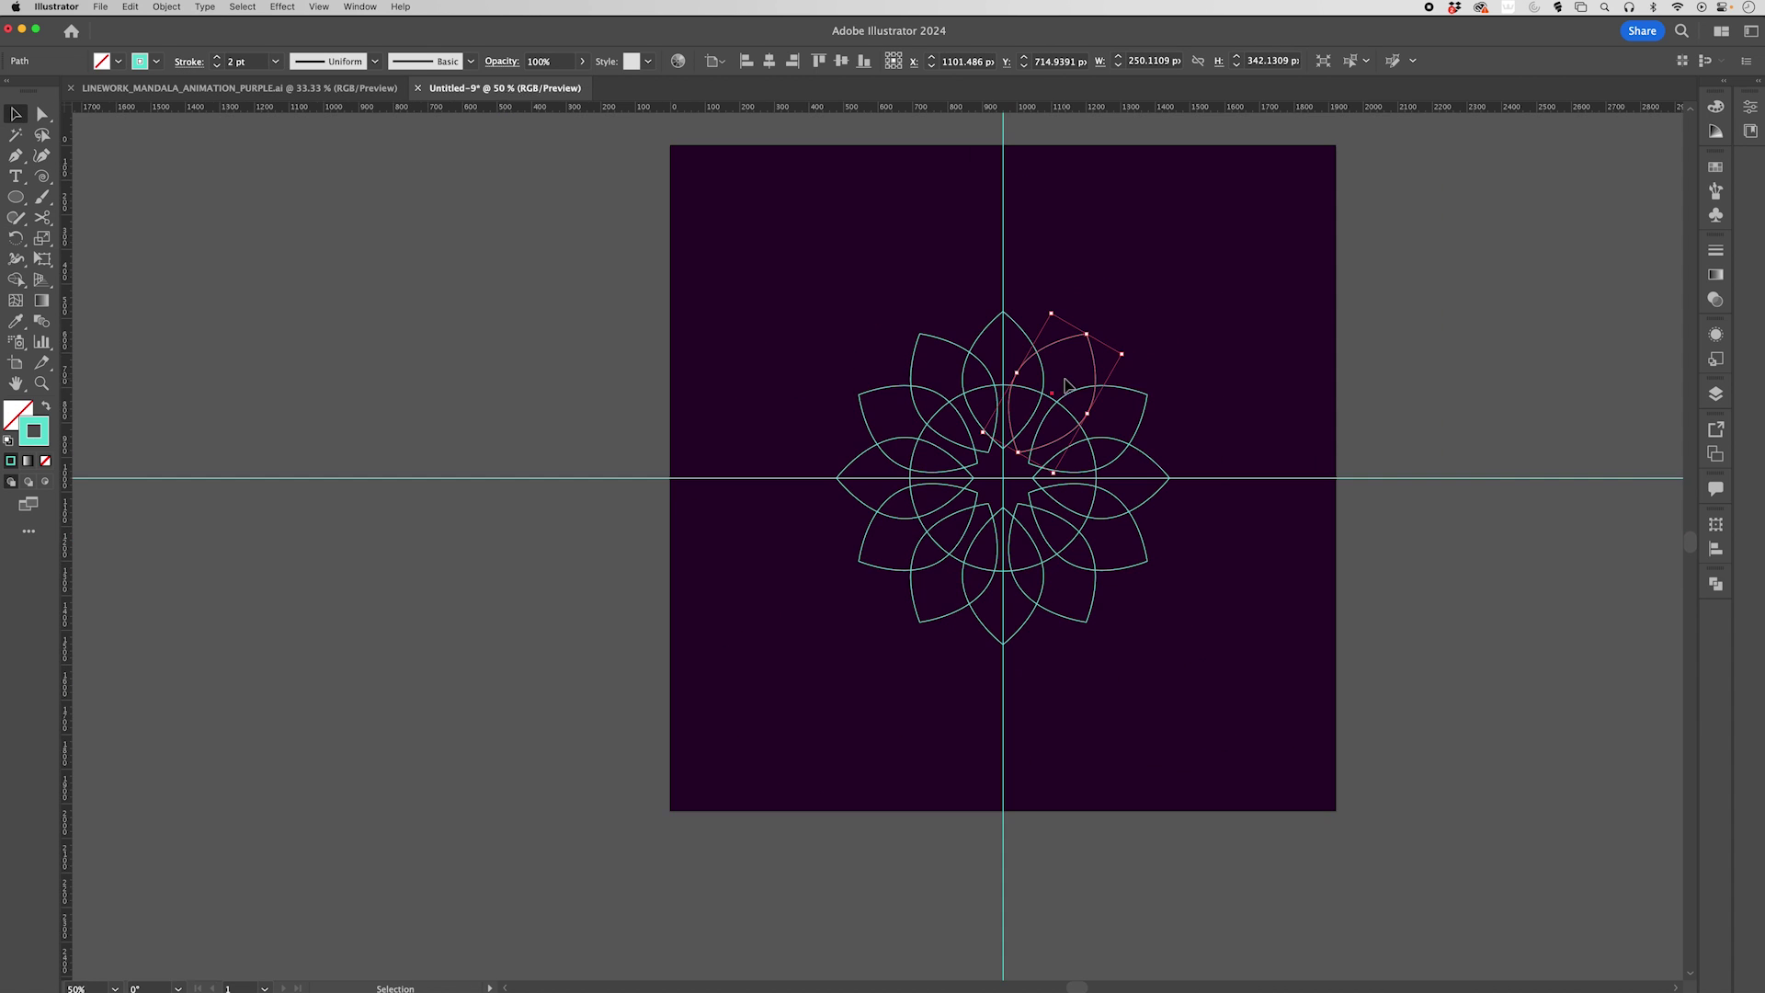
click(1476, 339)
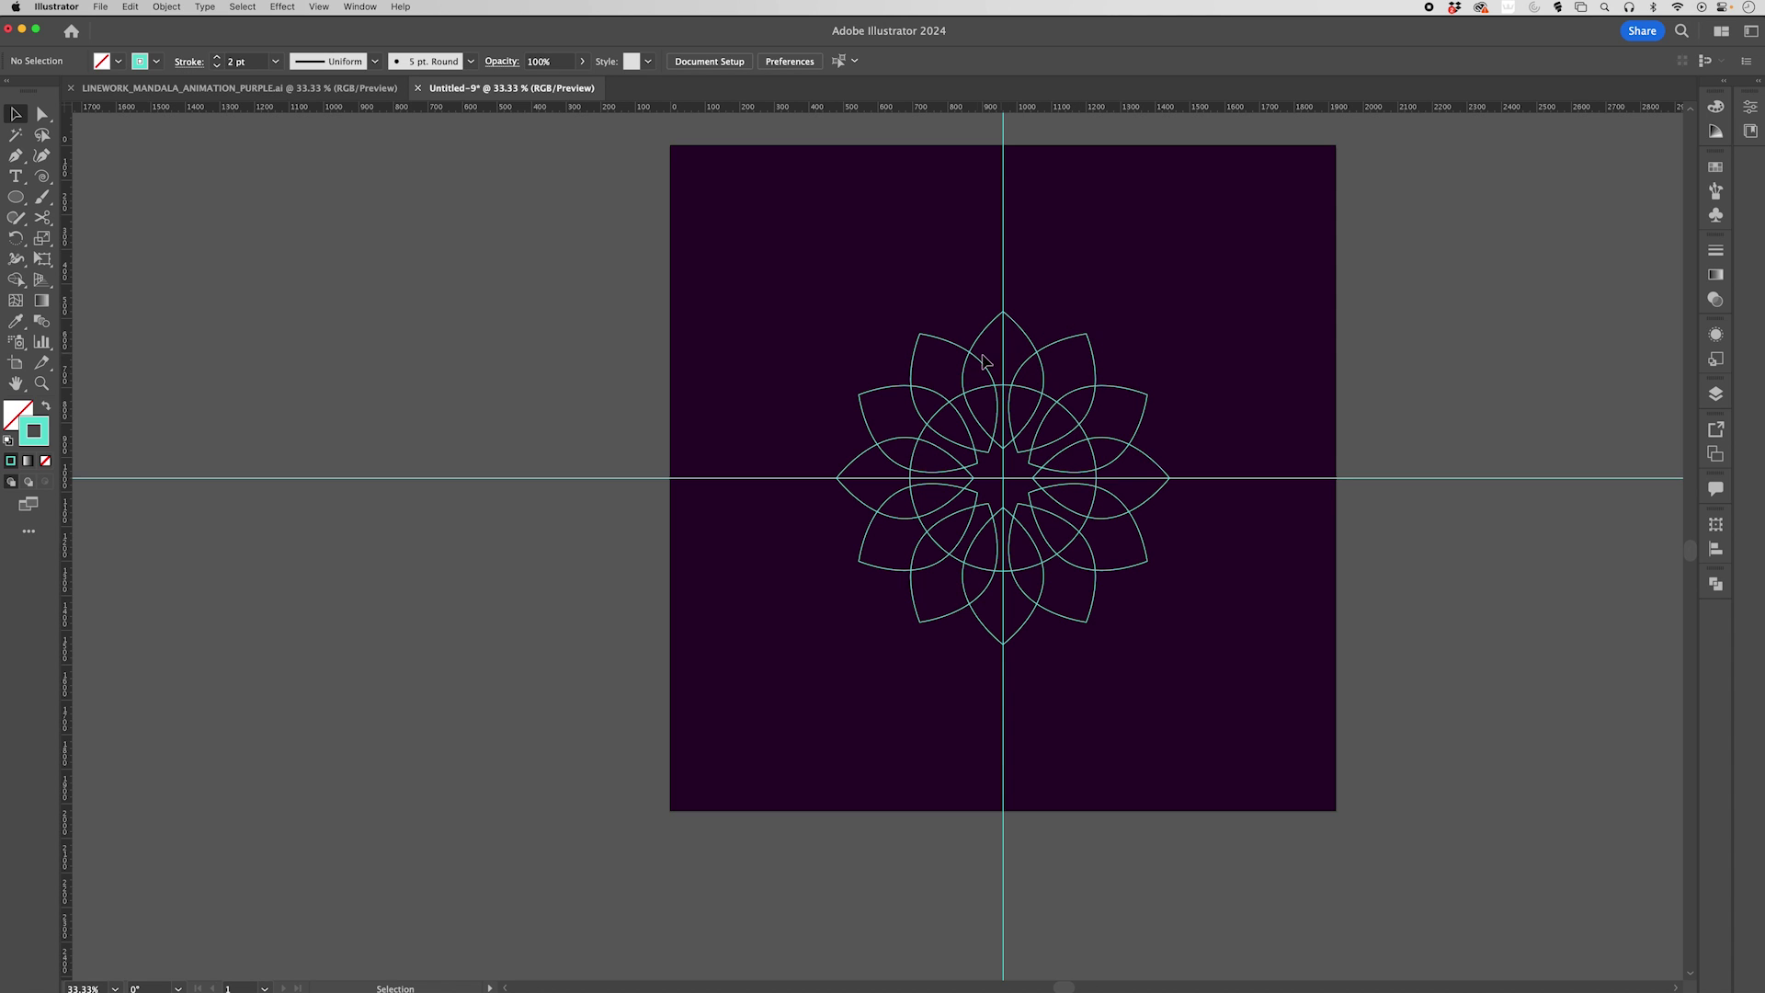
key(super+semicolon)
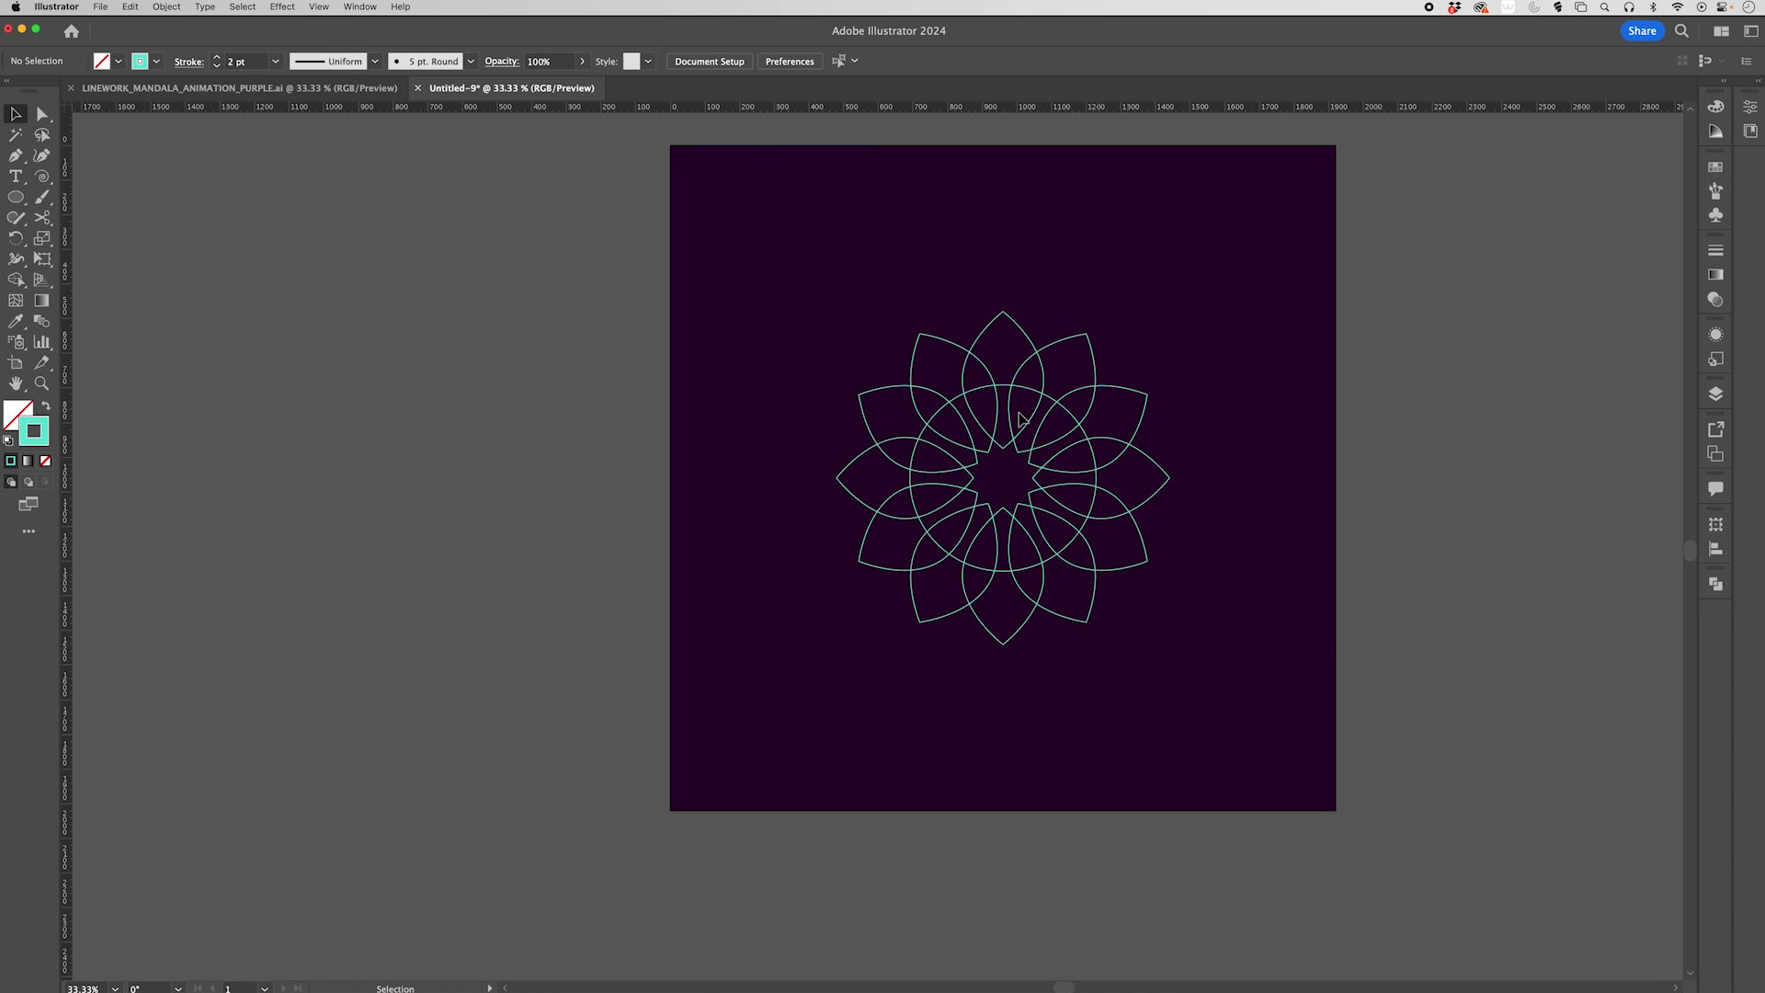
Scale the petal ring and central circle together to about 765 px wide around their shared center, and group them
scroll(1317, 639, up, 3)
scroll(1317, 639, right, 2)
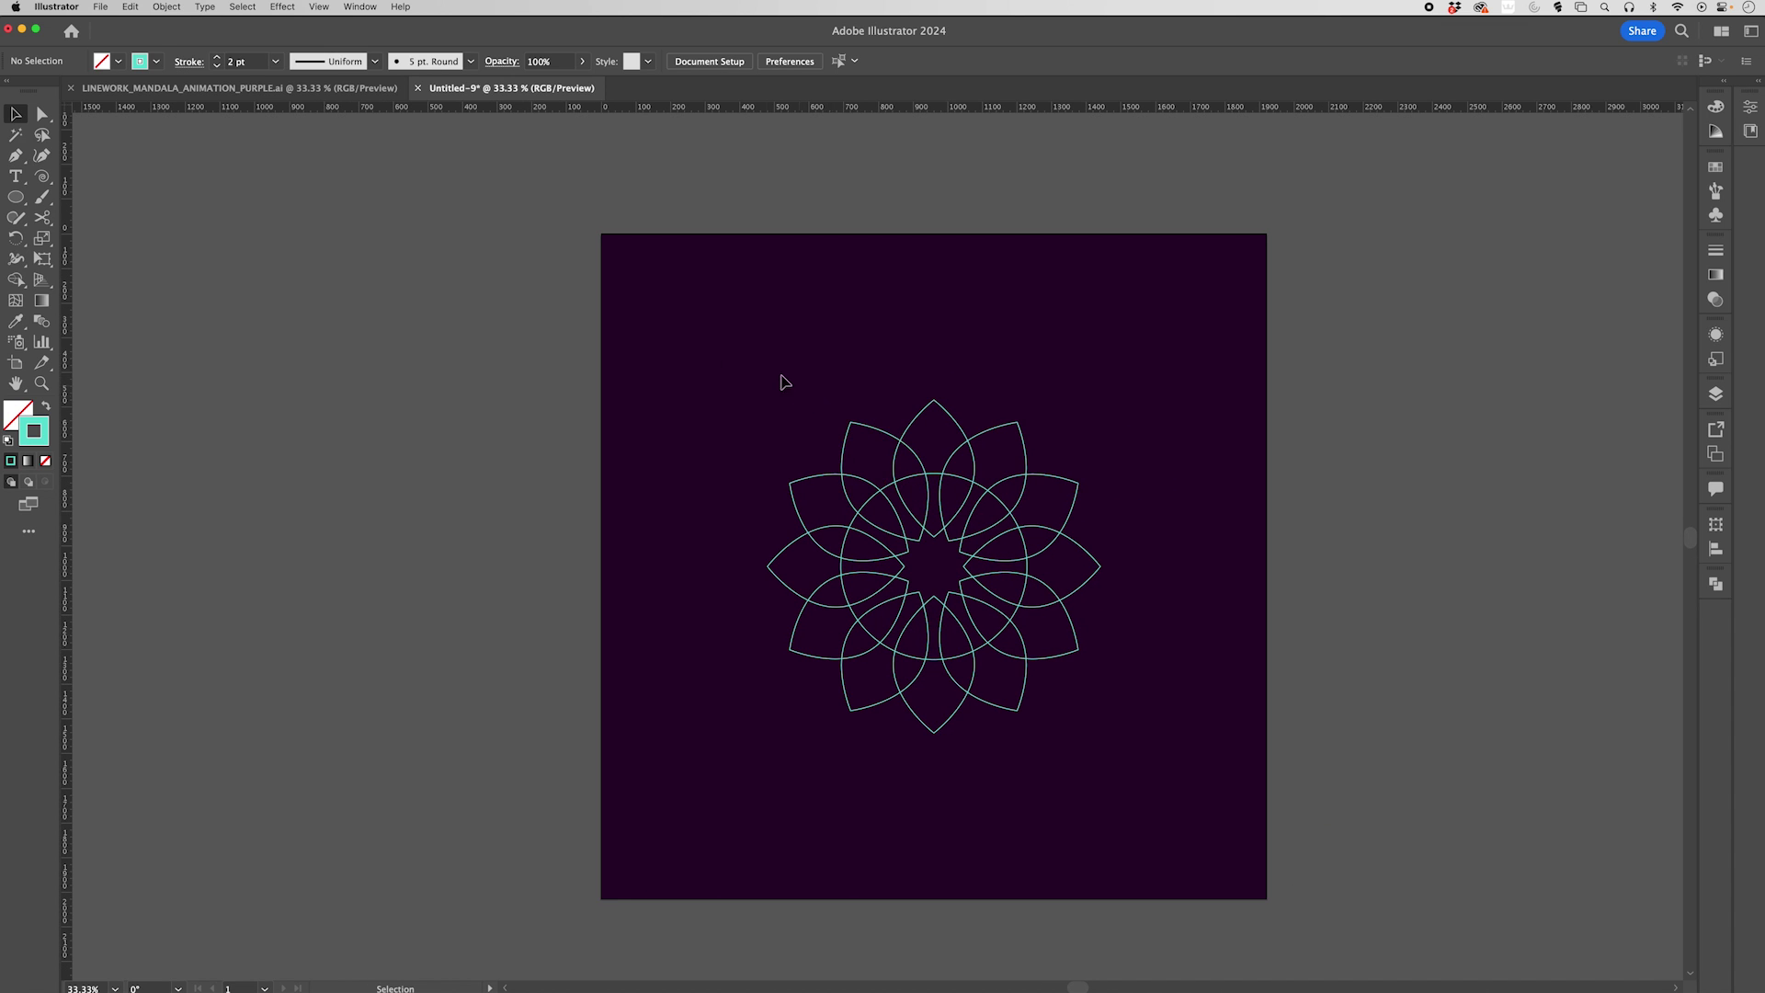
drag(713, 354, 1246, 876)
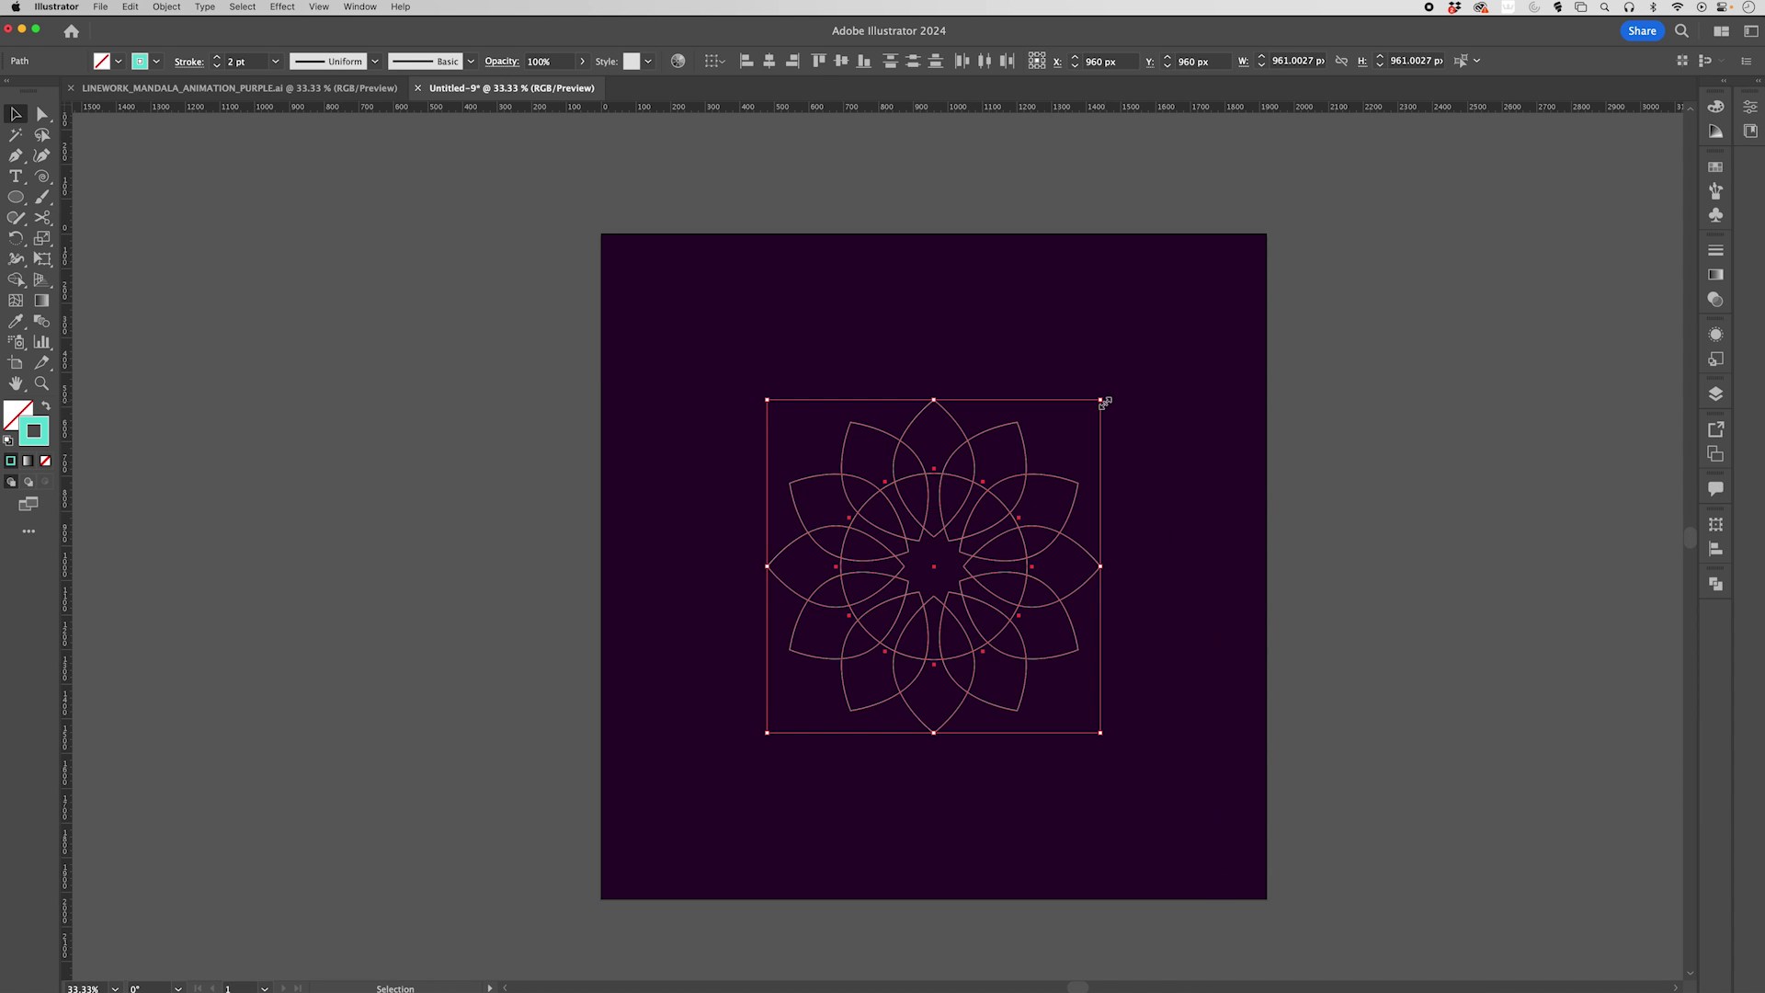
drag(1101, 400, 1066, 433)
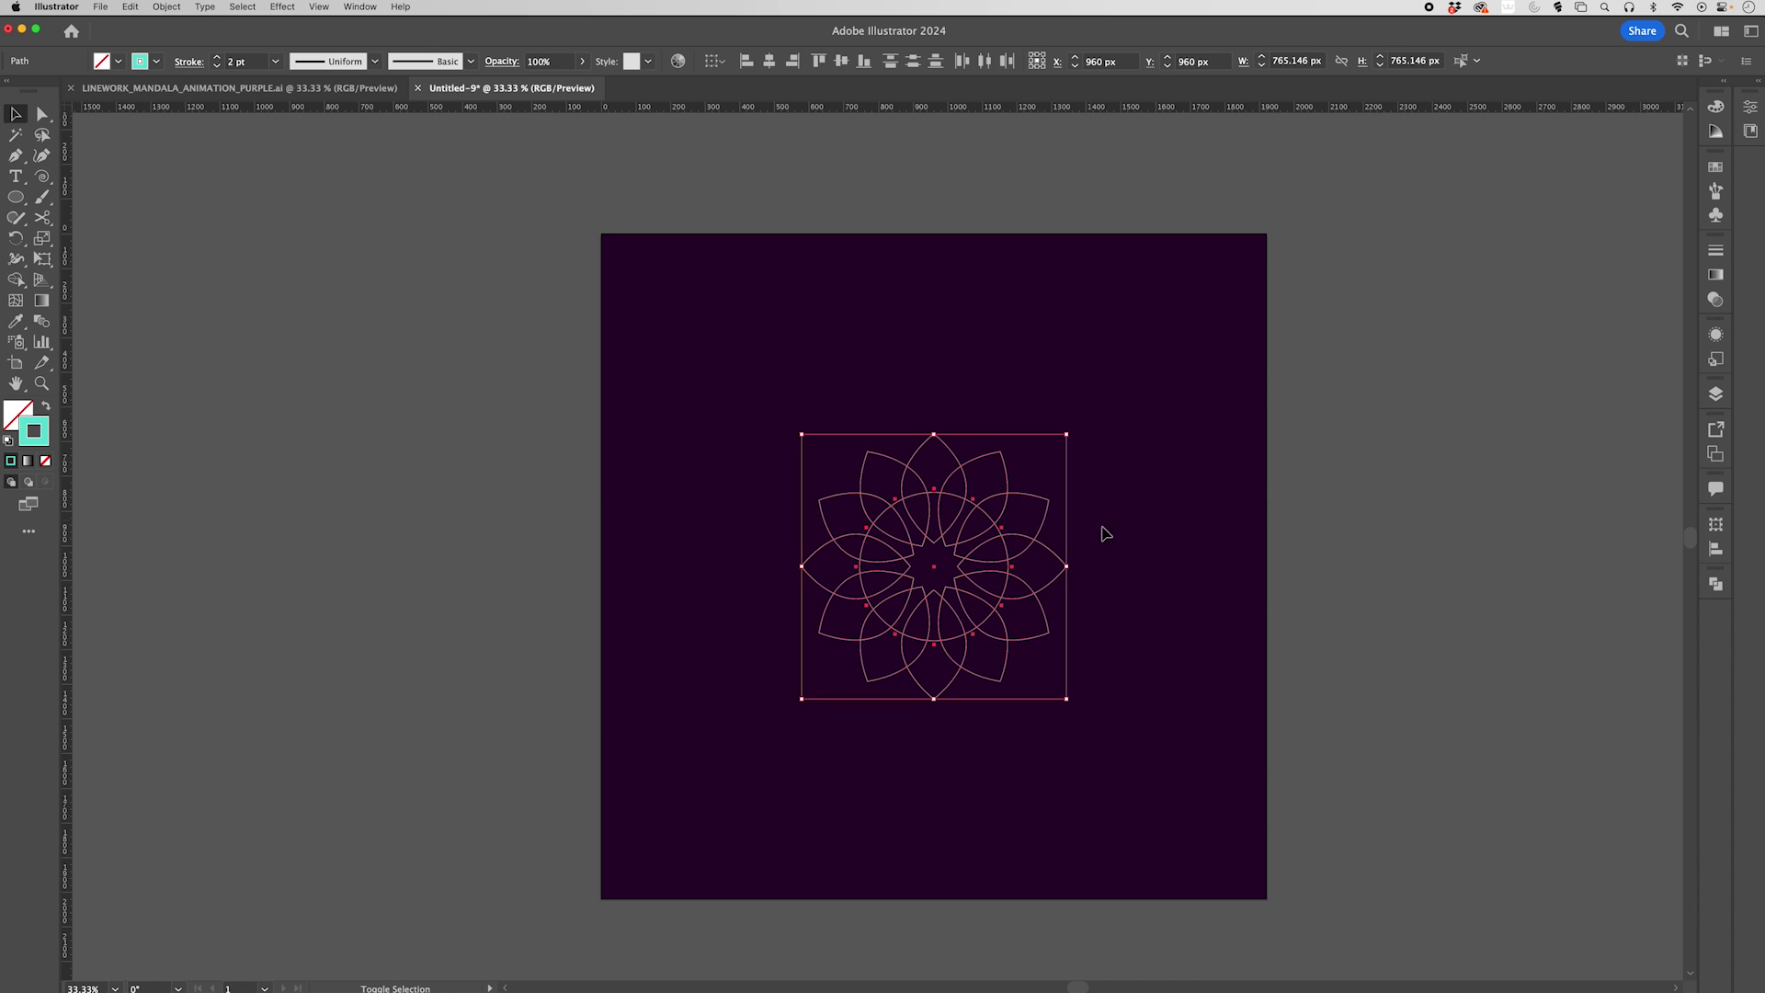
click(1715, 394)
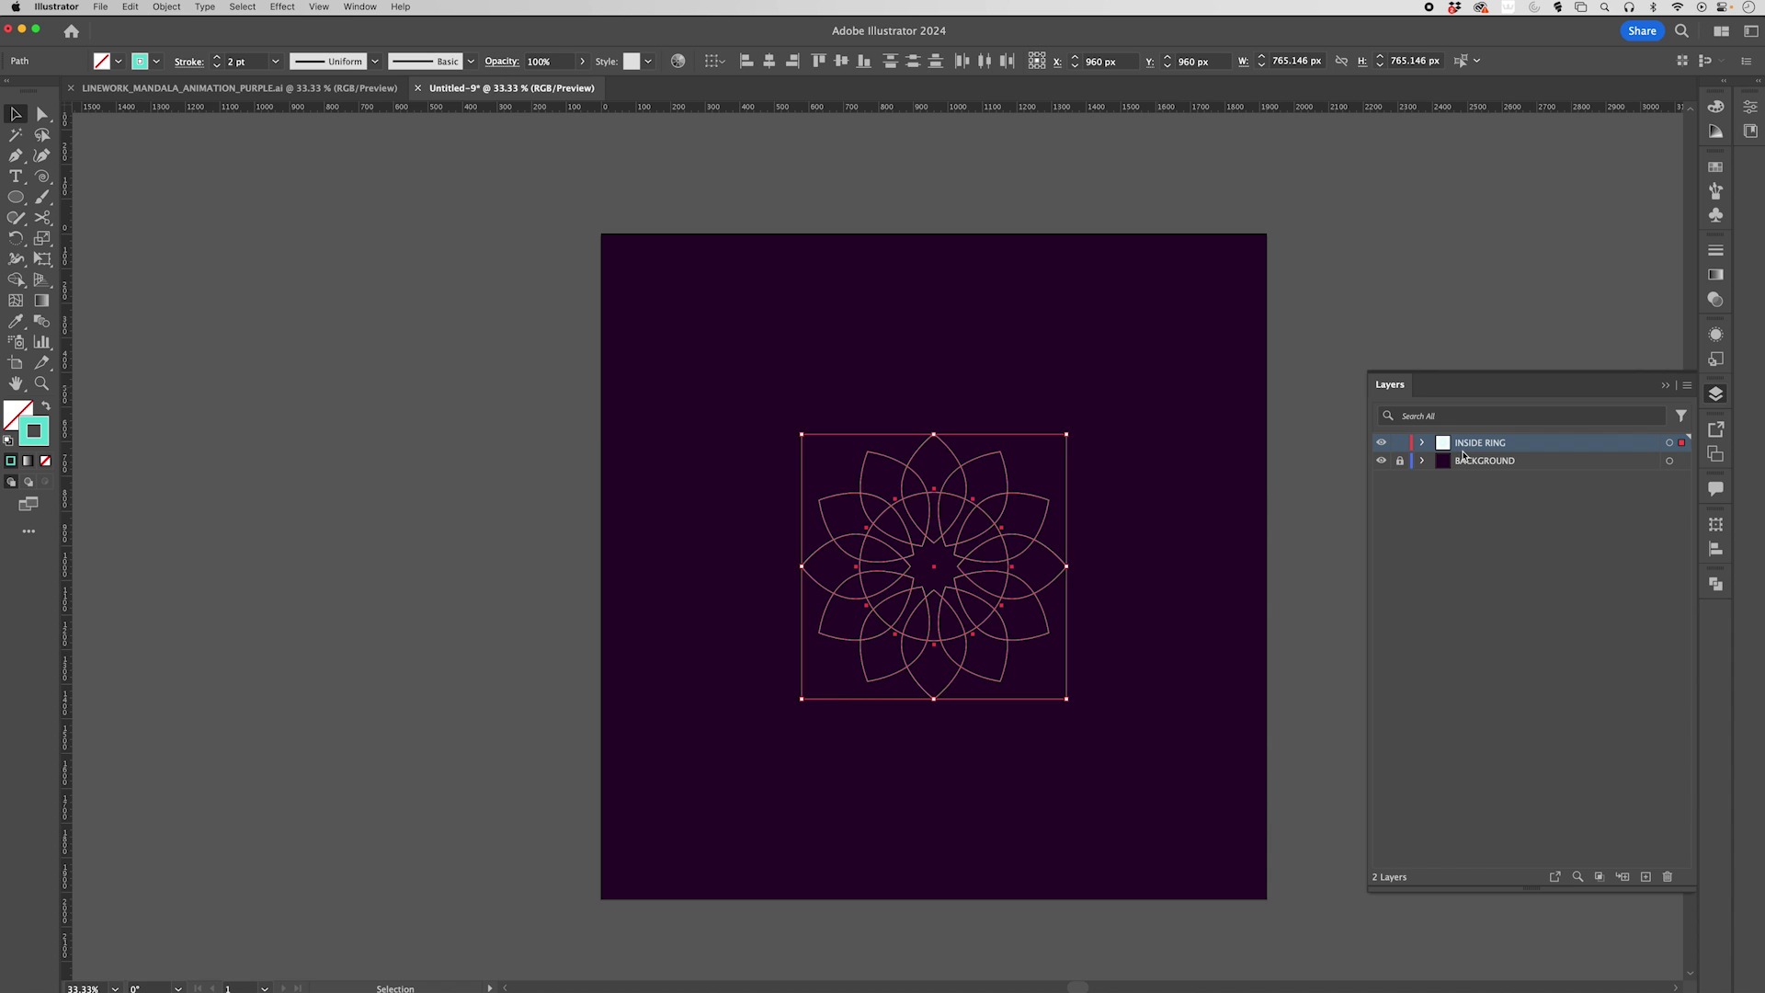
key(super+g)
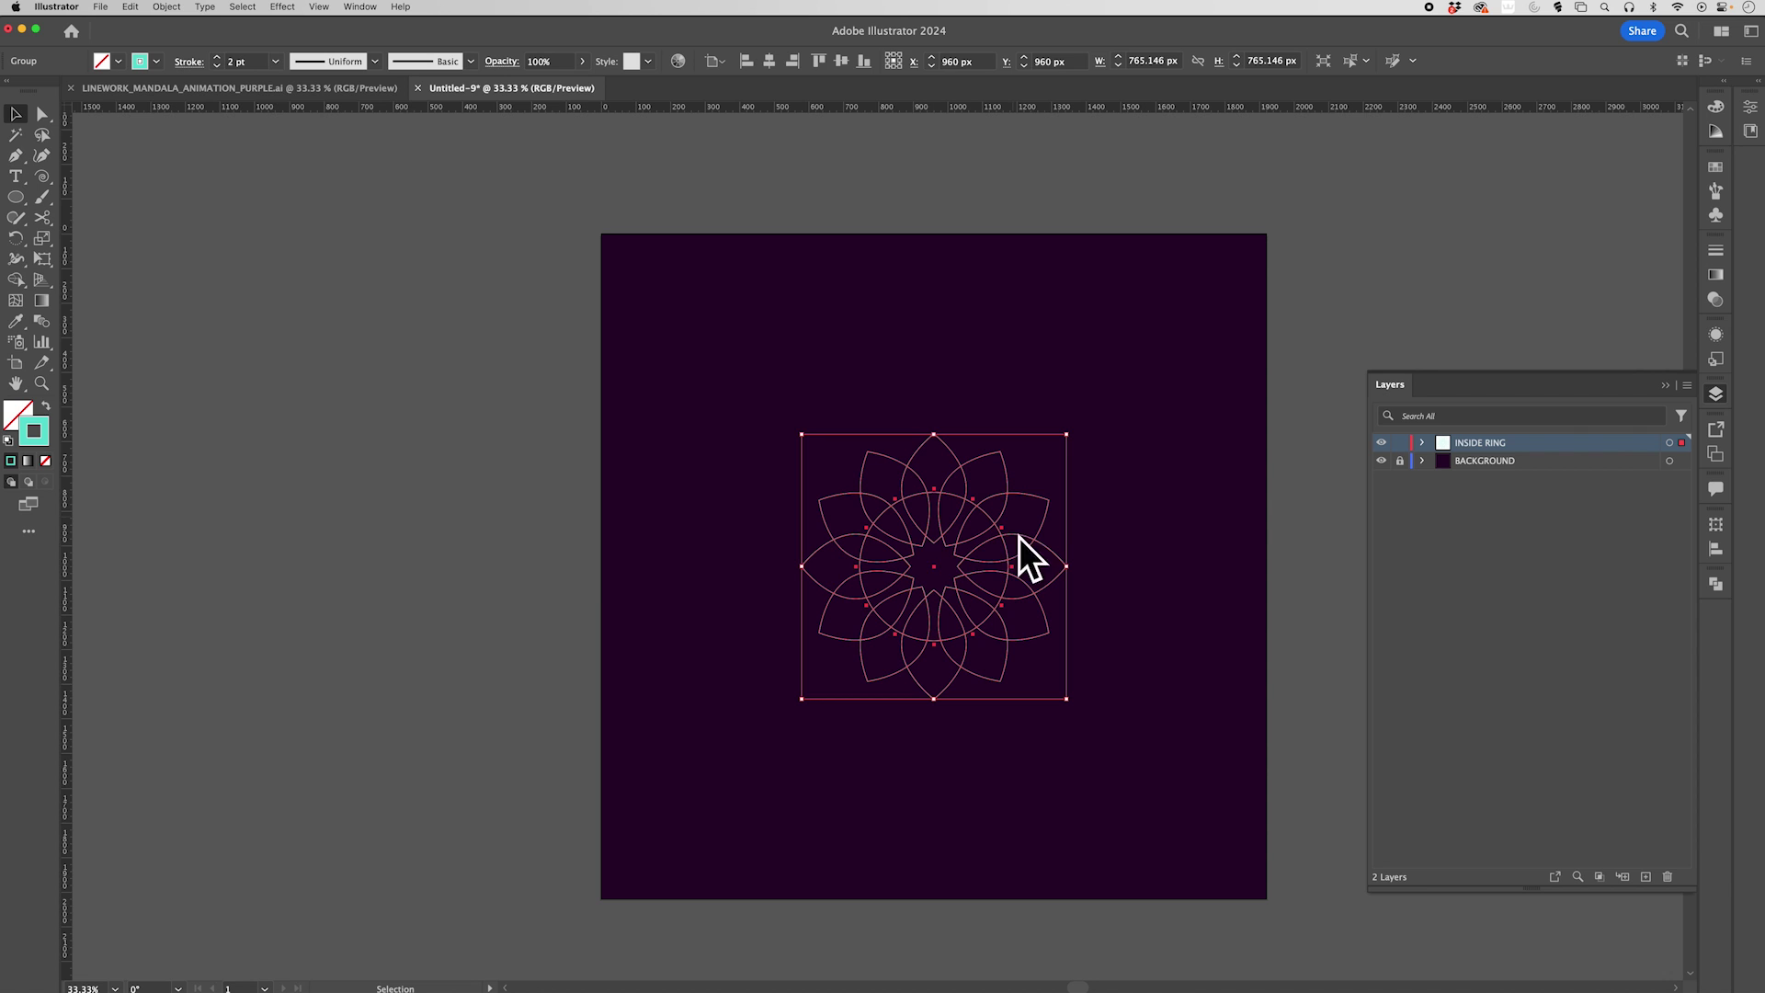
Add a new layer above INSIDE RING, lock INSIDE RING, and rename the new layer MIDDLE
click(1646, 876)
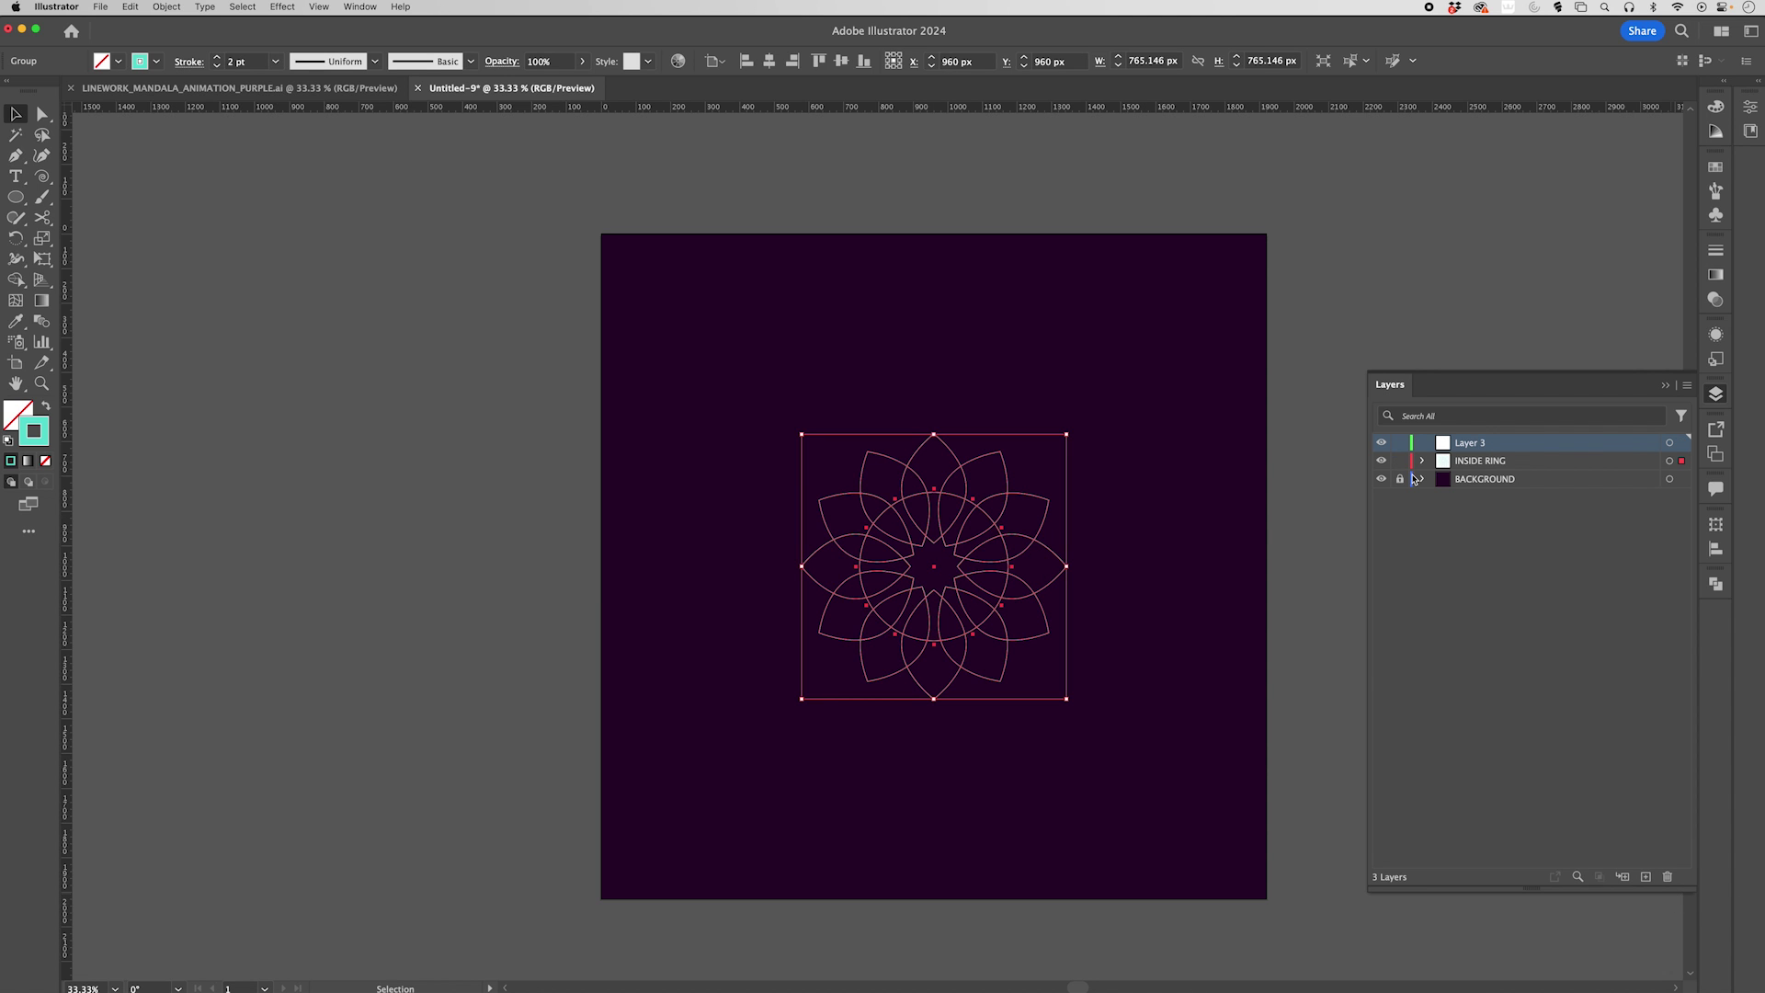
click(1401, 460)
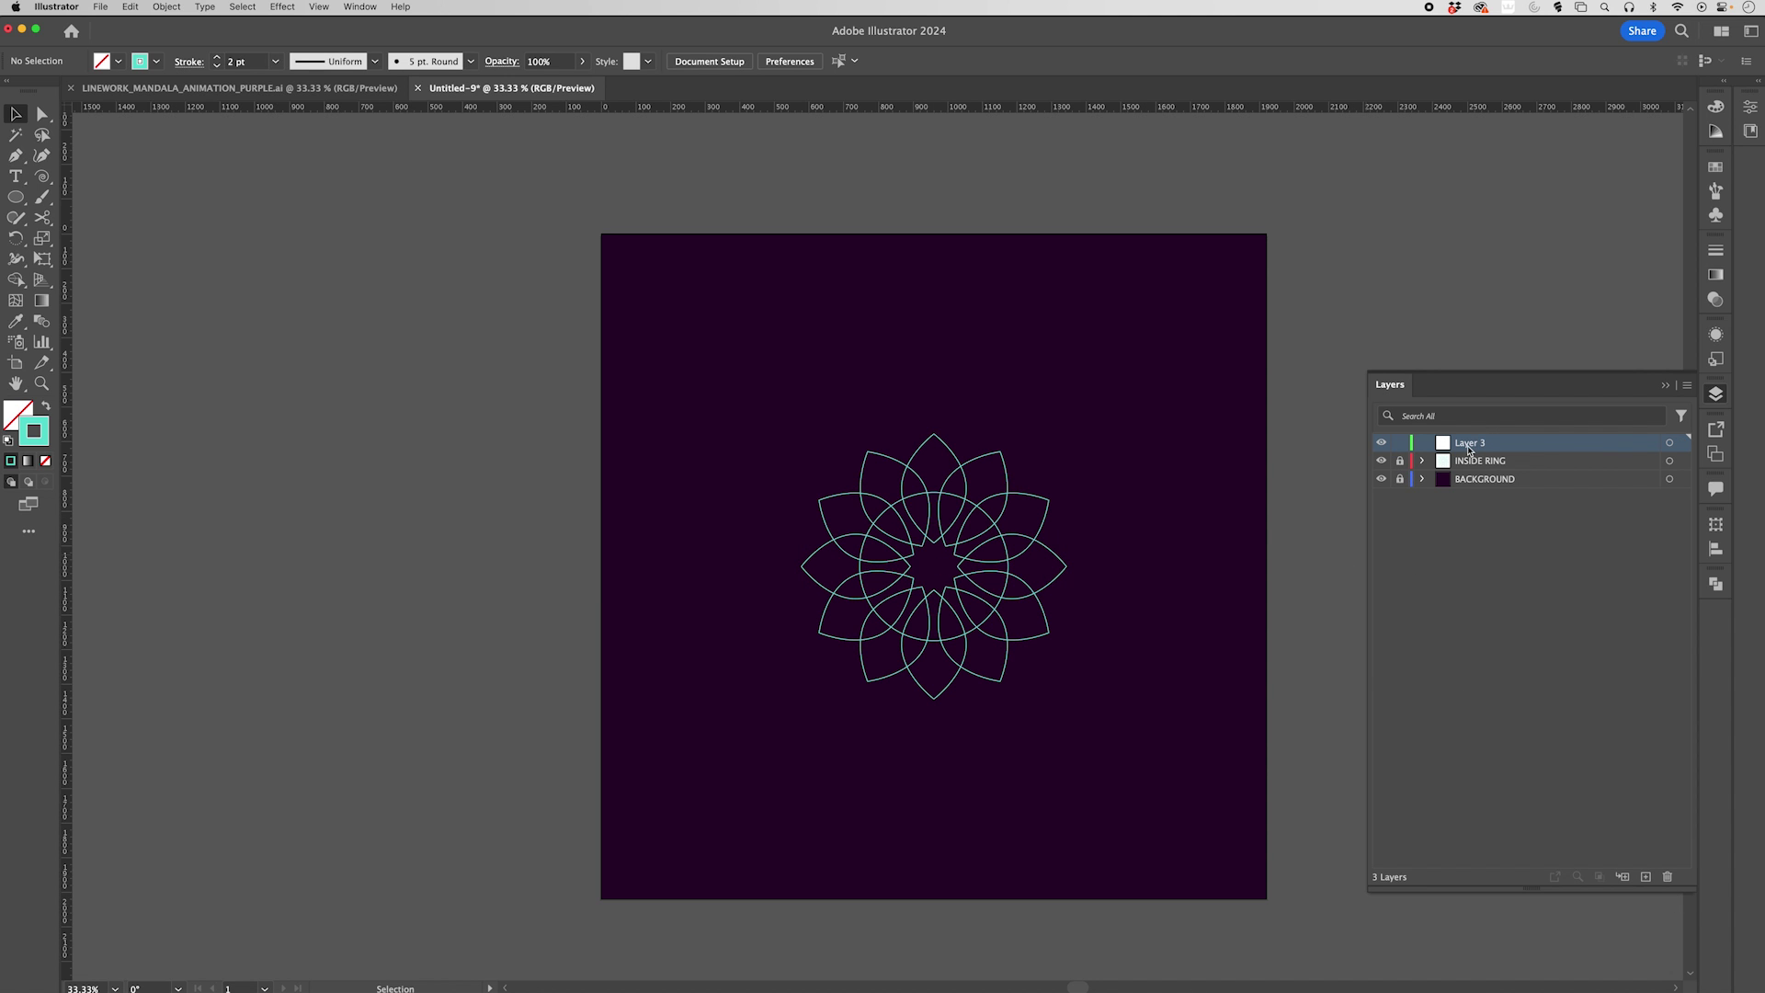
double_click(1469, 443)
text(MIDDL)
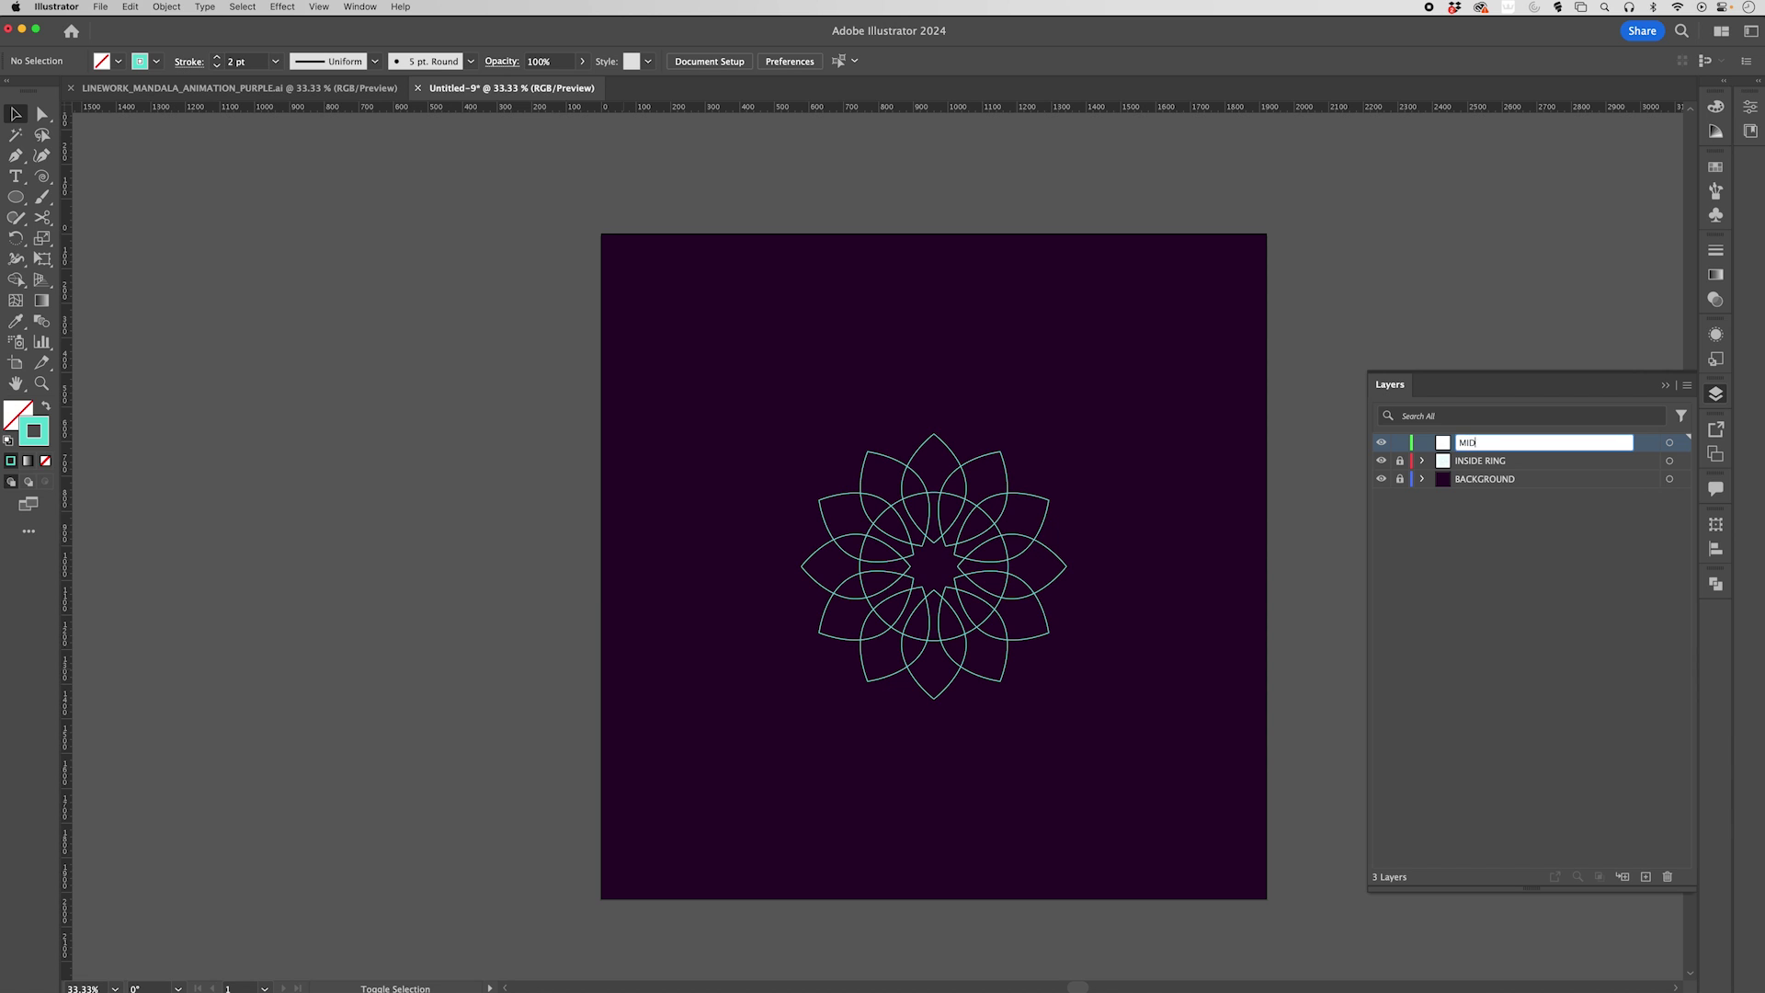
text(E)
key(Return)
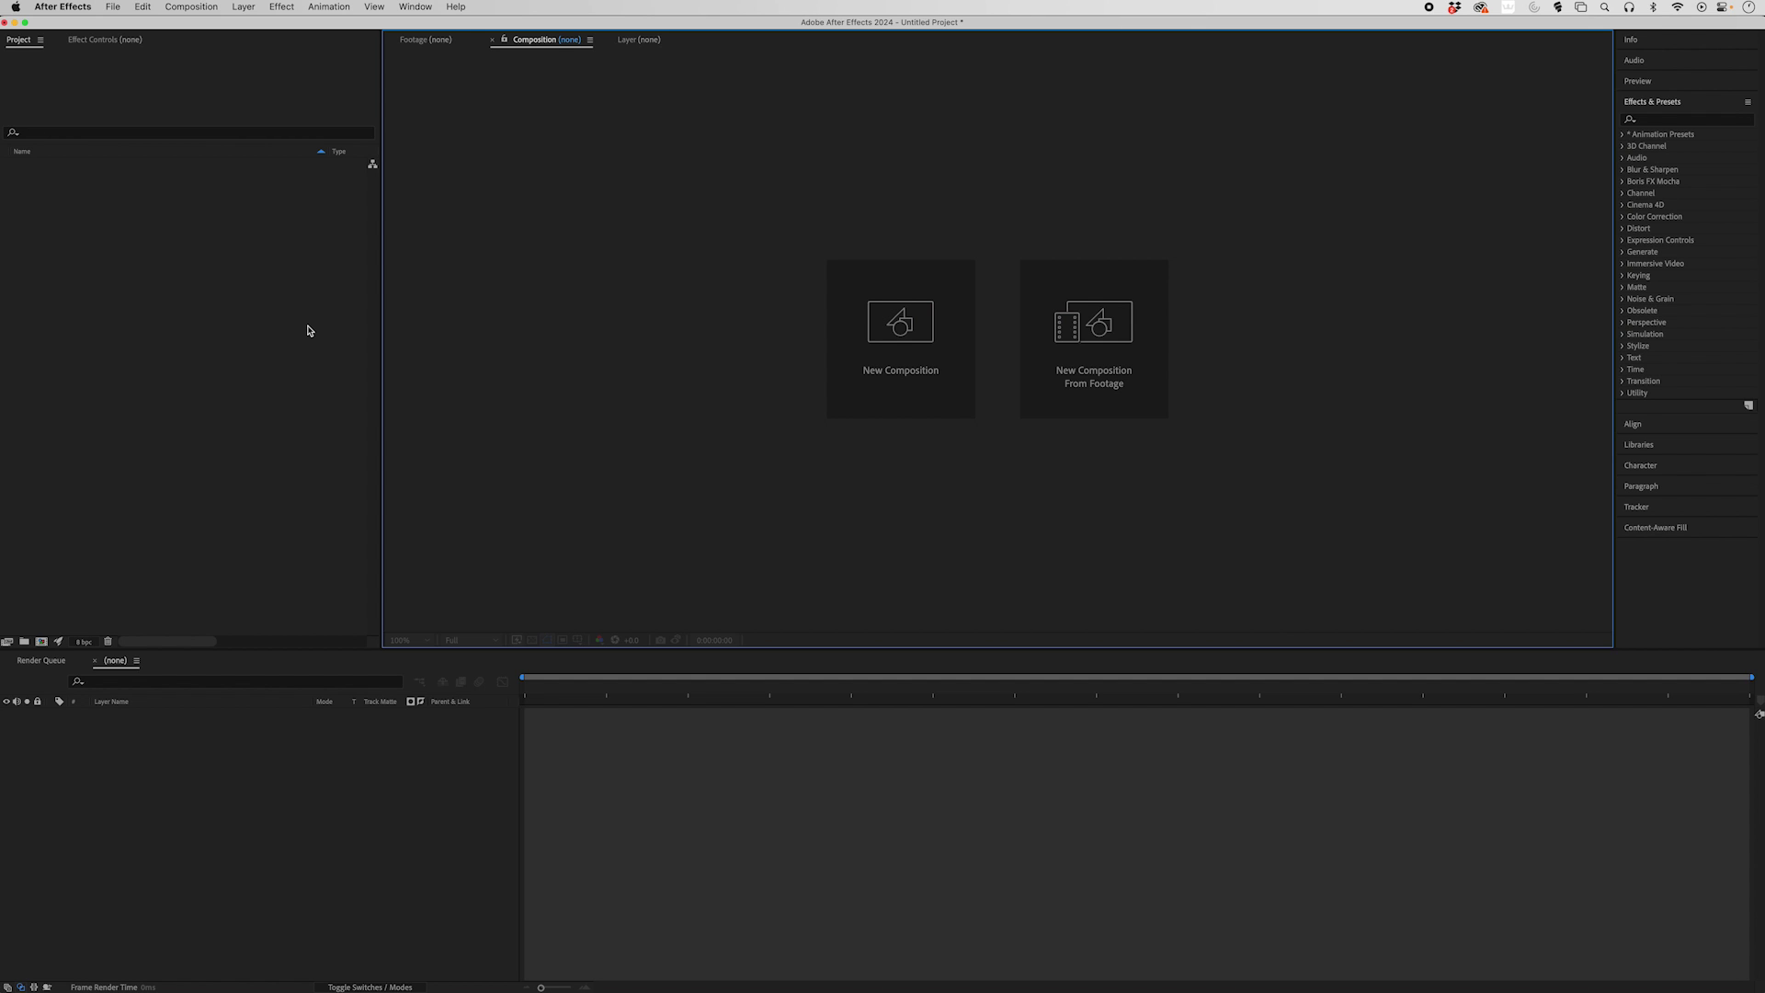
In After Effects, import LINEWORK_MANDALA_ANIMATION_PURPLE.ai as Composition - Retain Layer Sizes, expand its layers folder, and open the composition
double_click(308, 330)
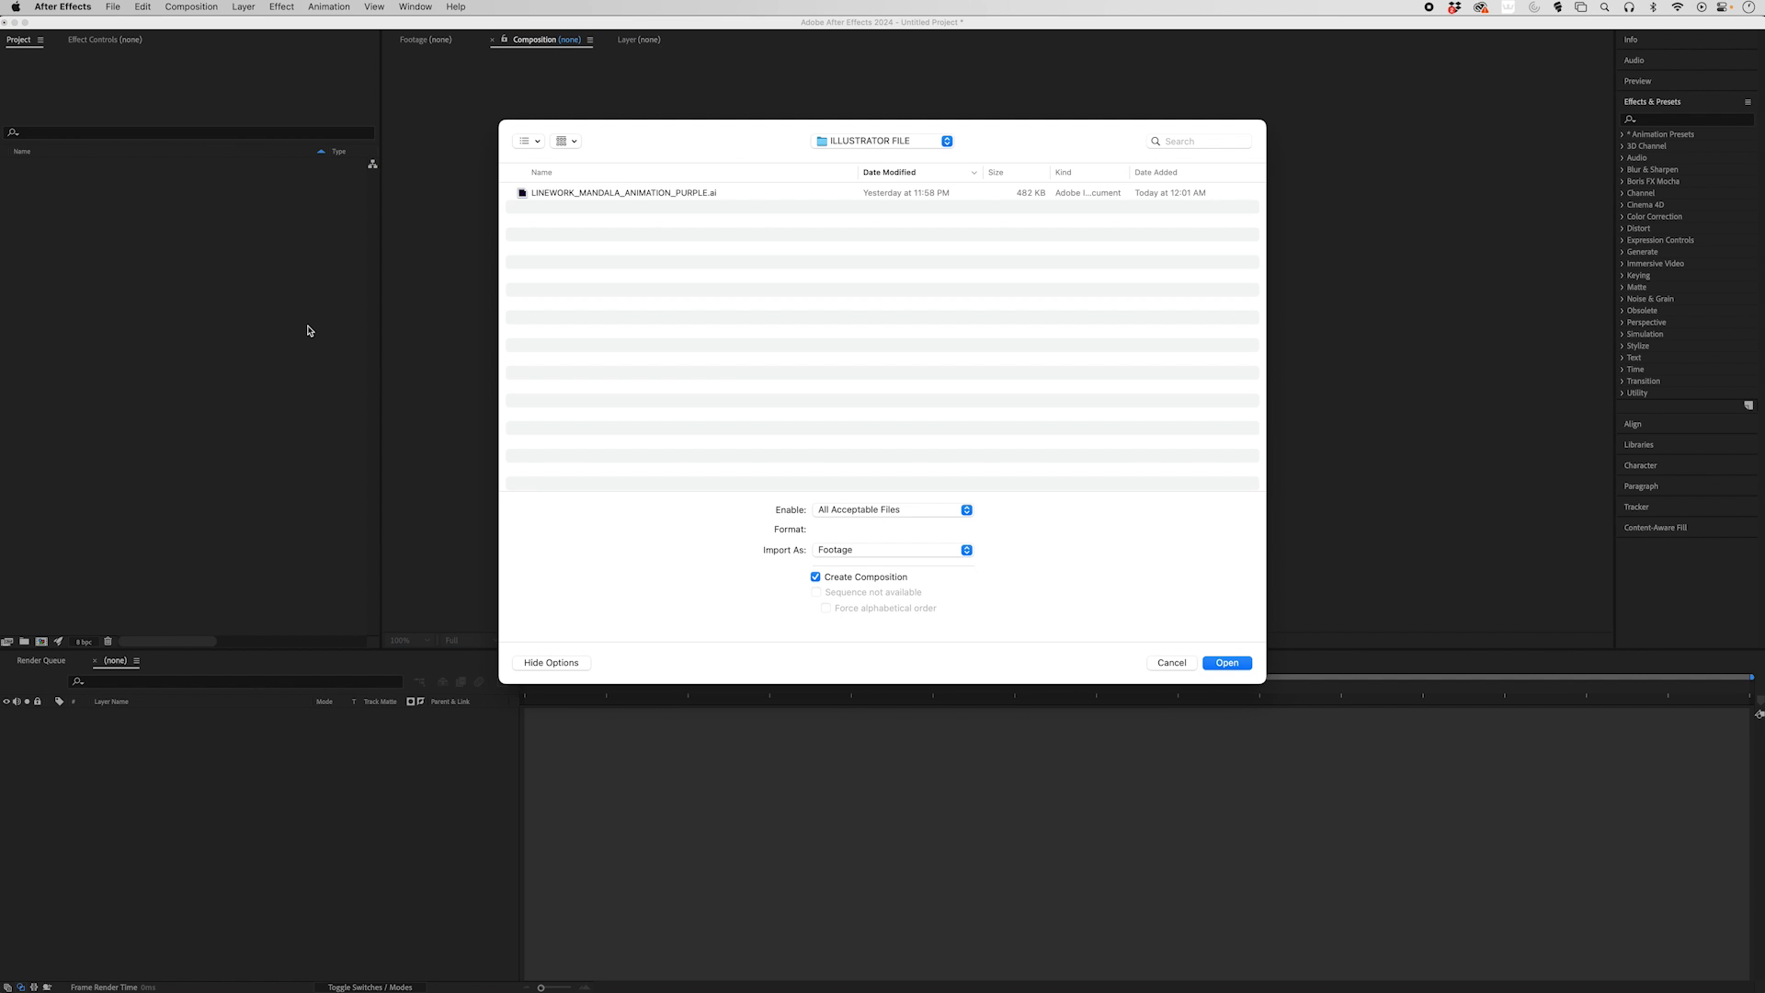
click(668, 194)
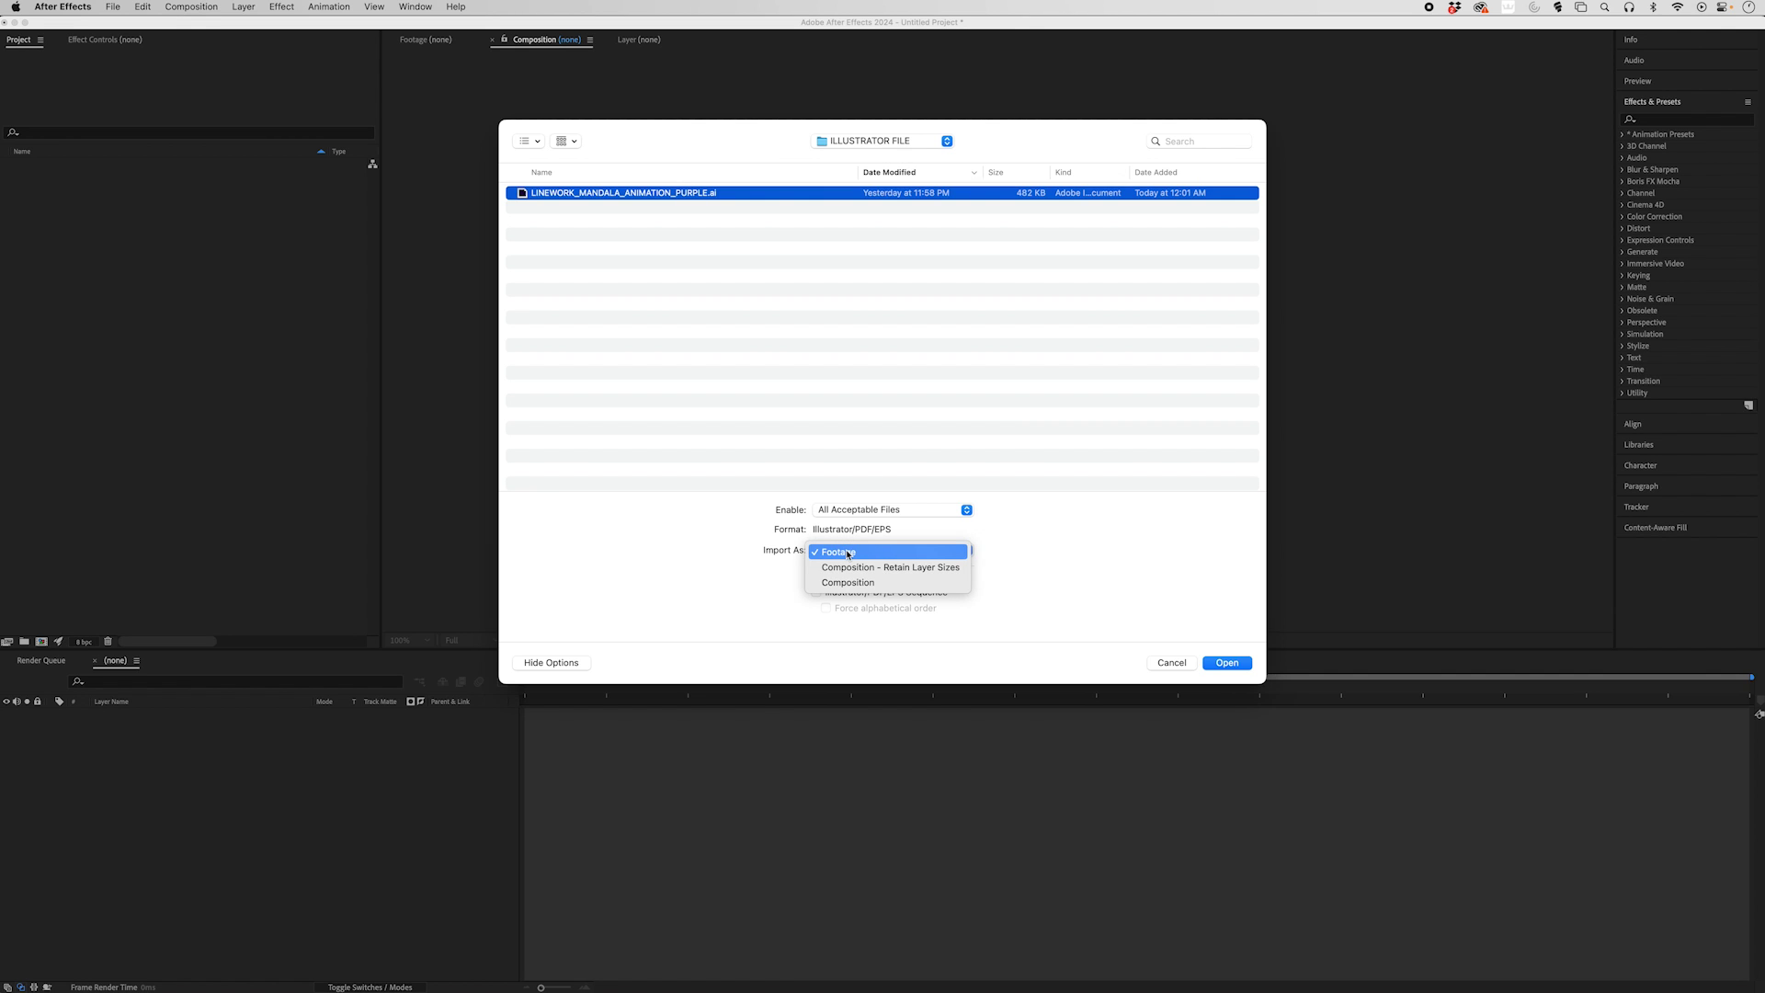
click(839, 570)
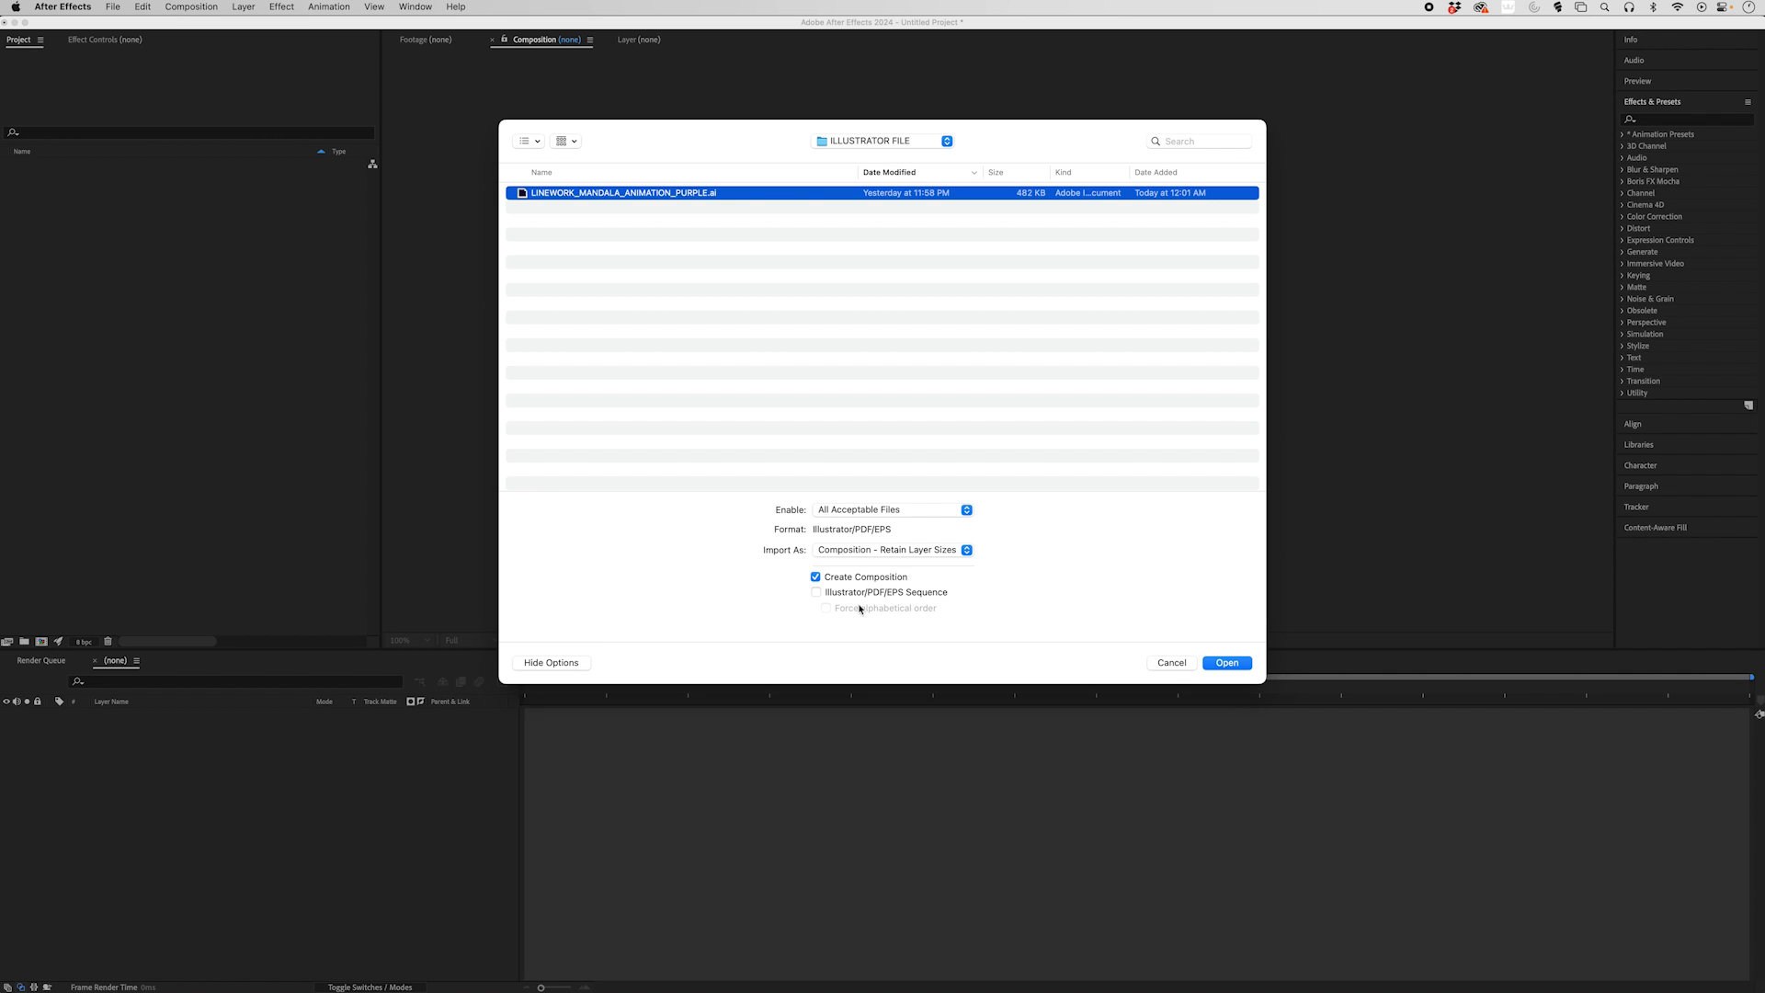
click(1226, 663)
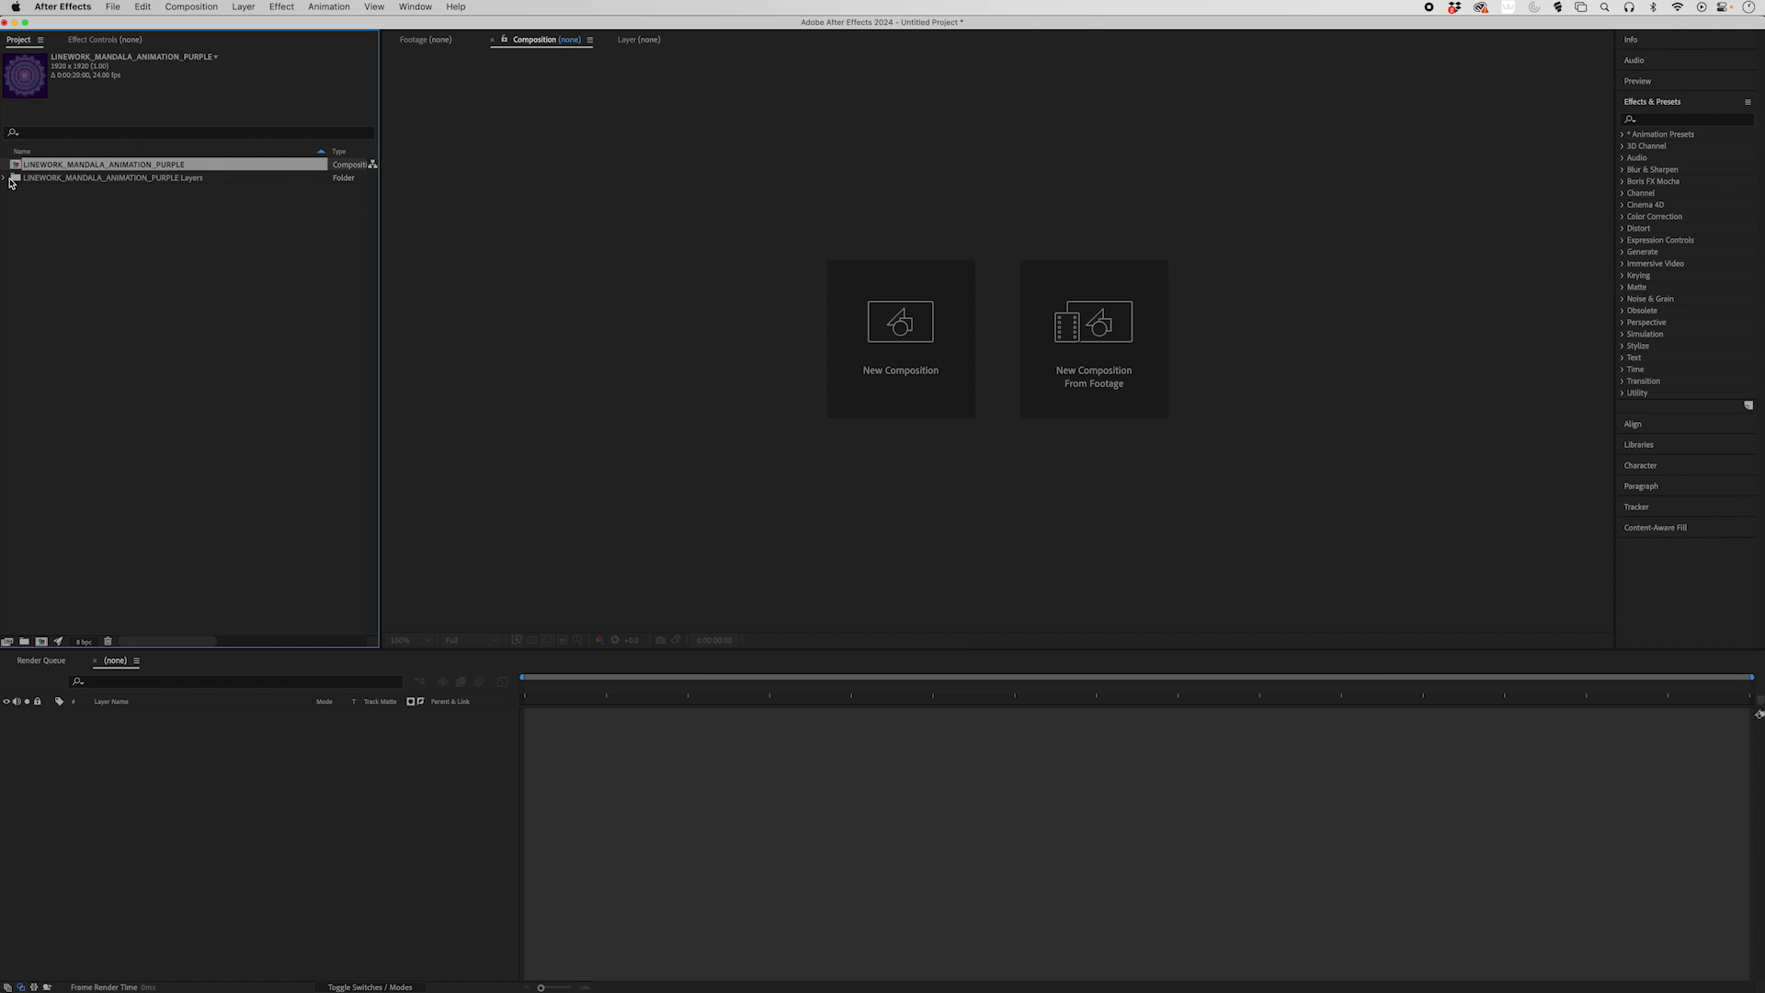
click(5, 177)
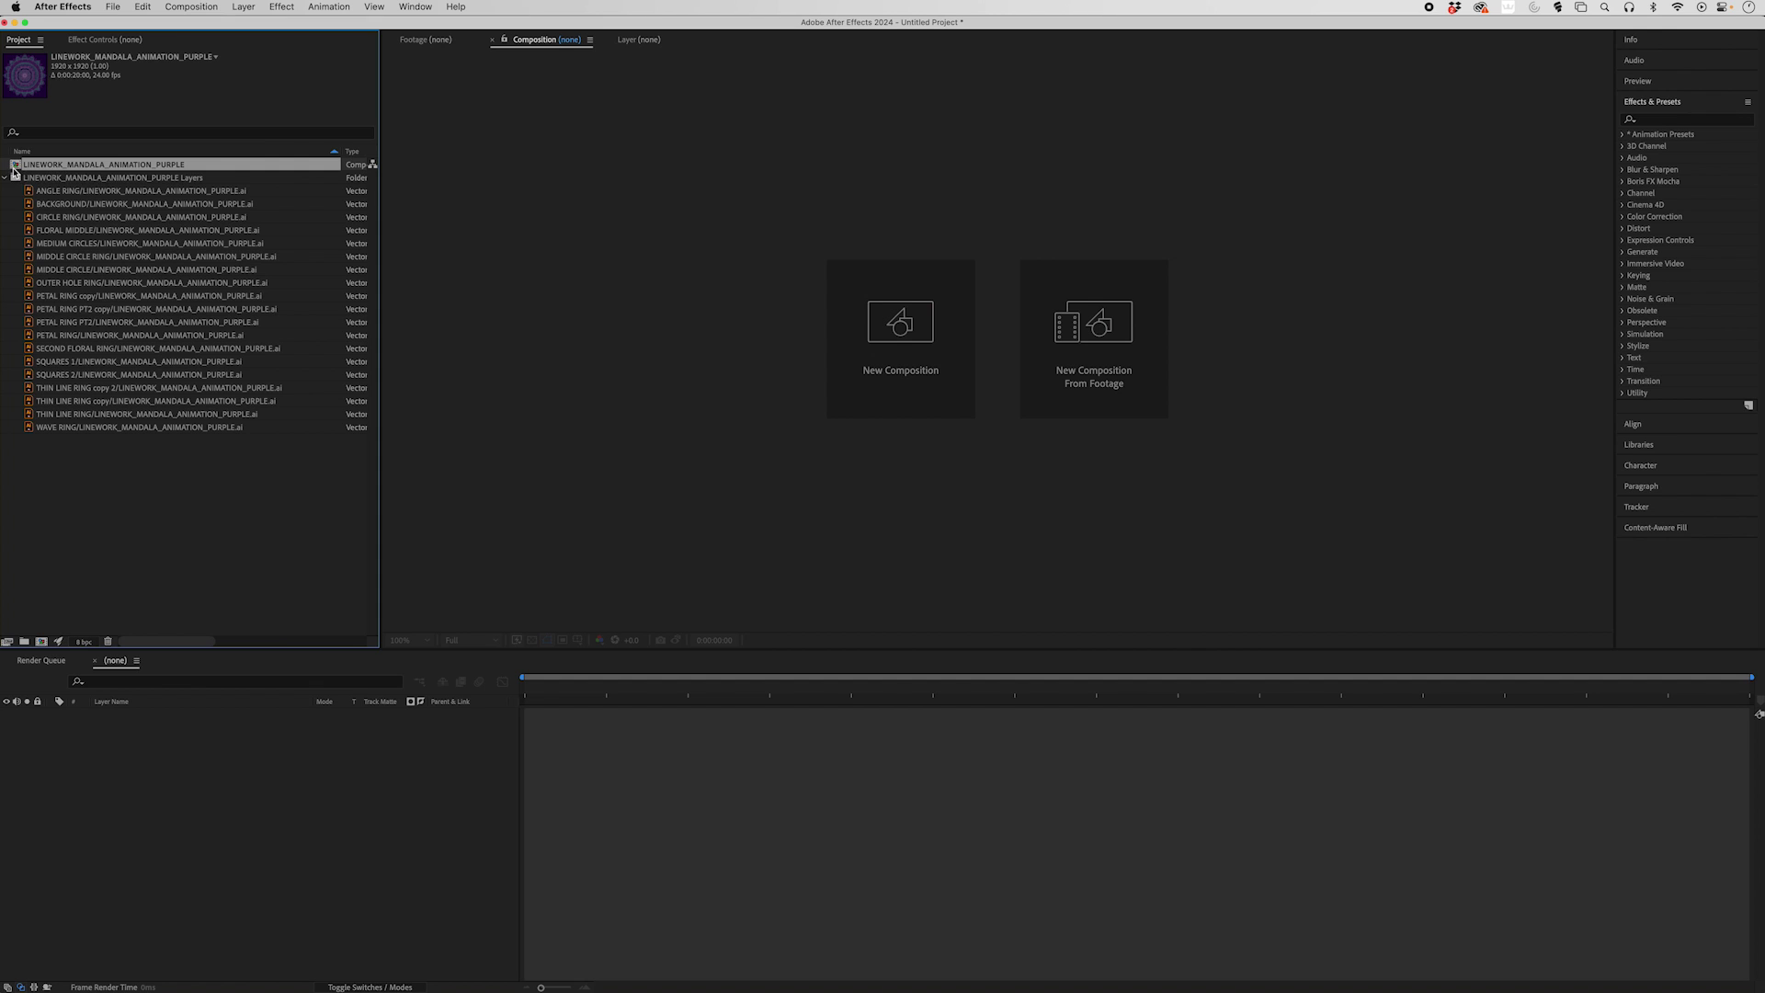
double_click(14, 166)
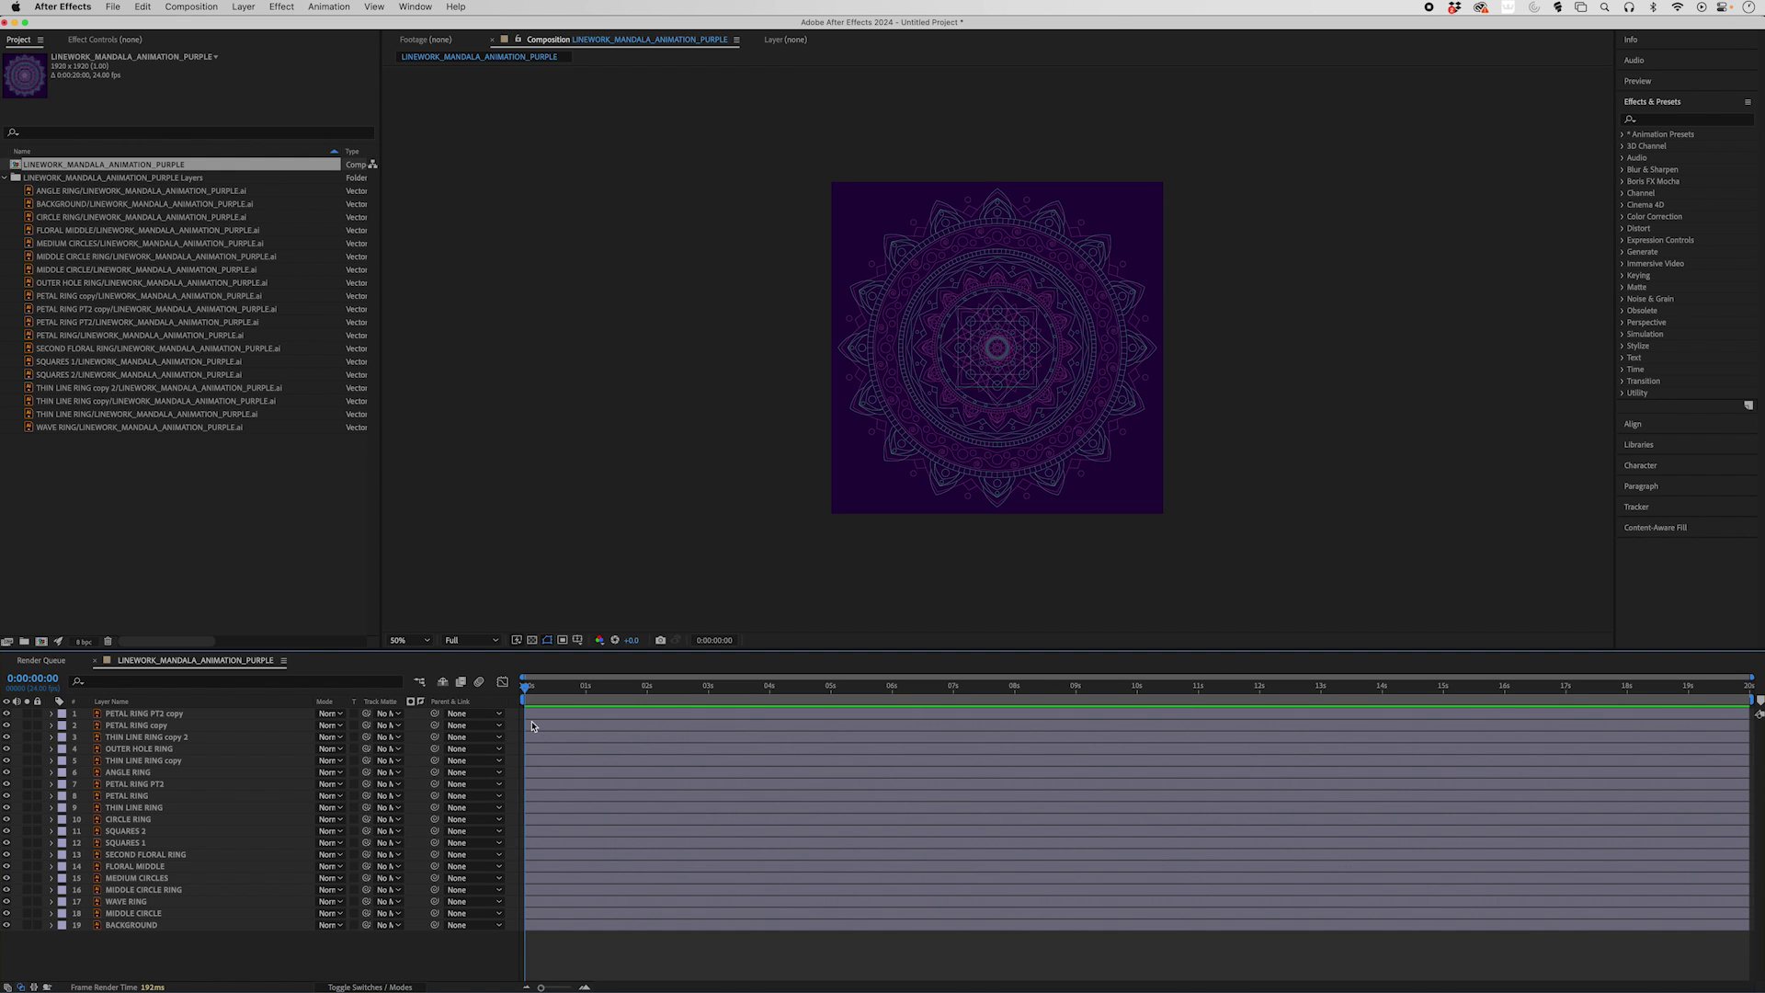
Review the mandala composition's size, frame rate and duration settings
click(190, 7)
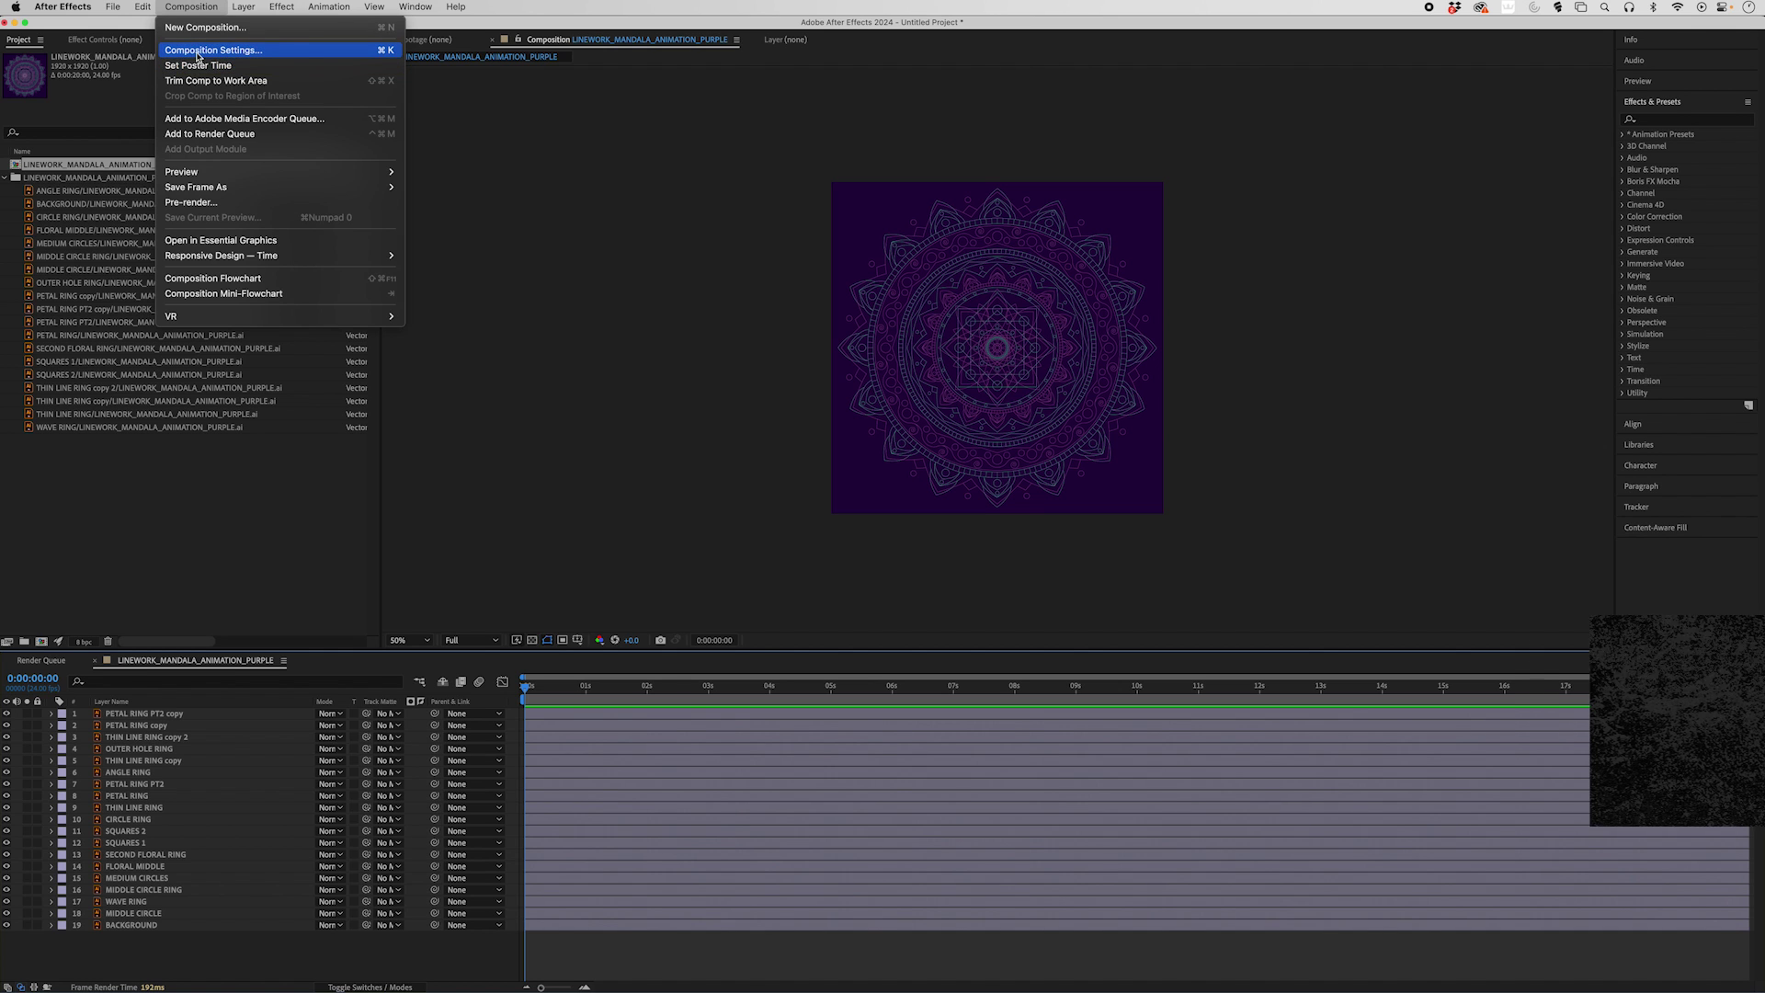
click(196, 52)
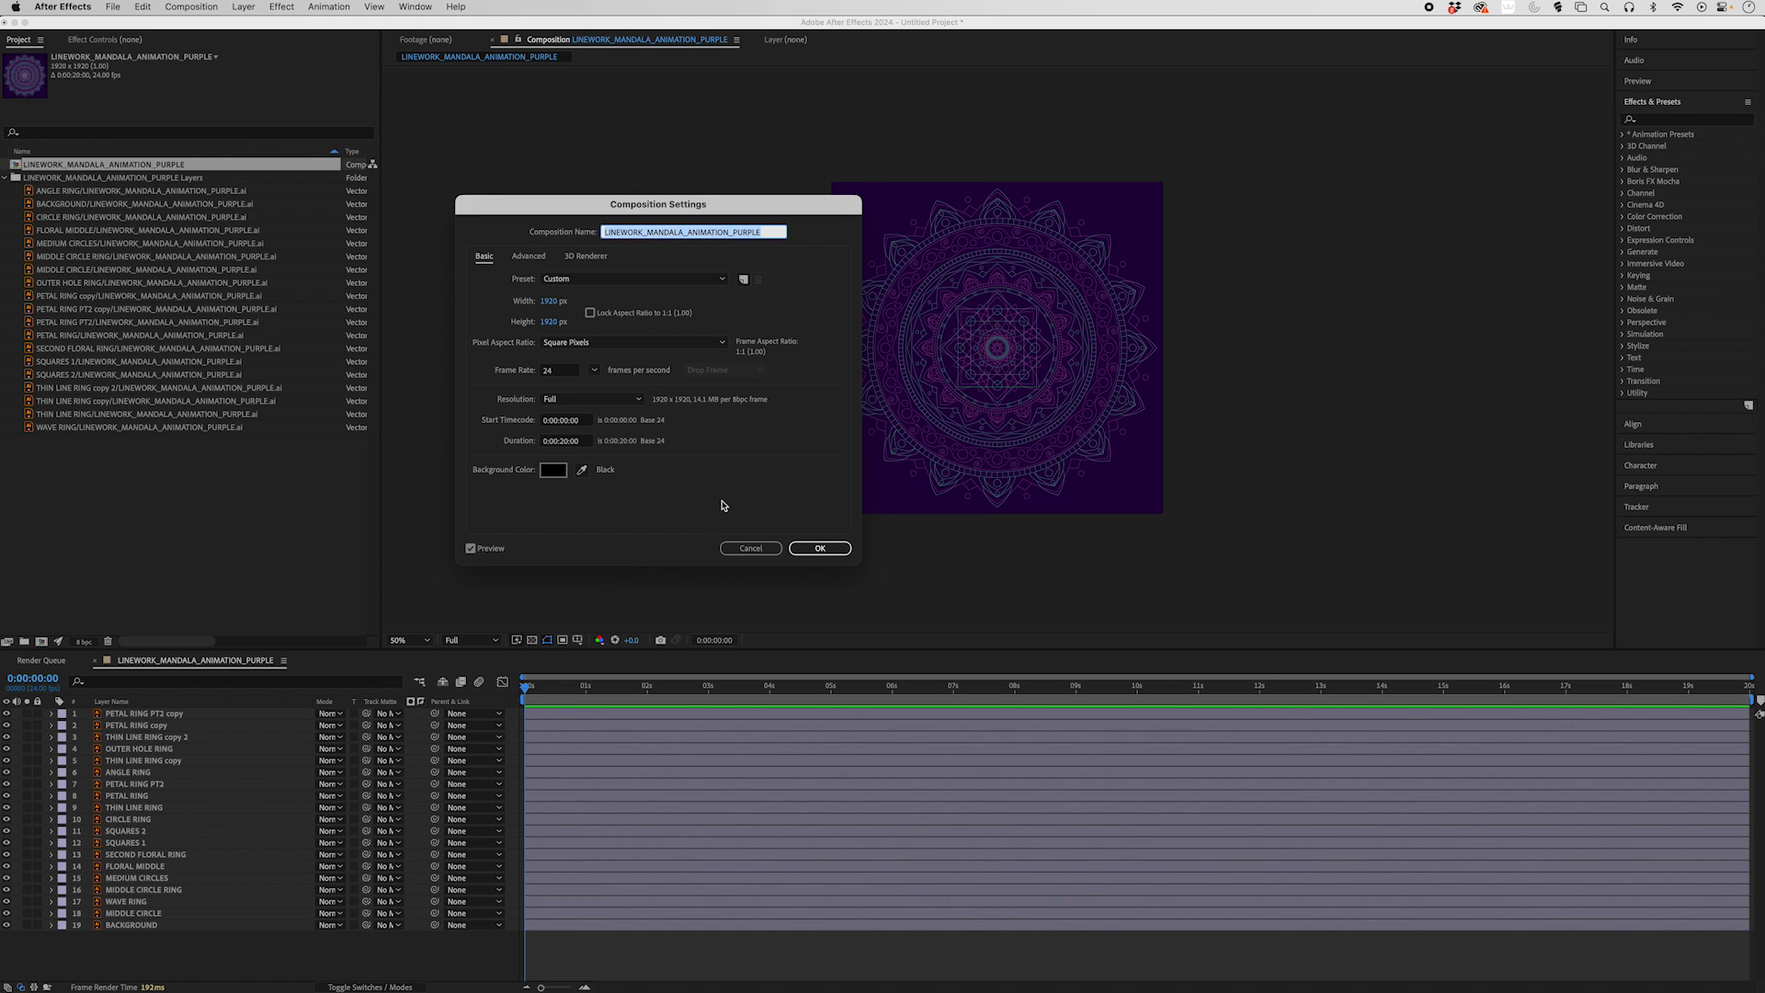
click(818, 548)
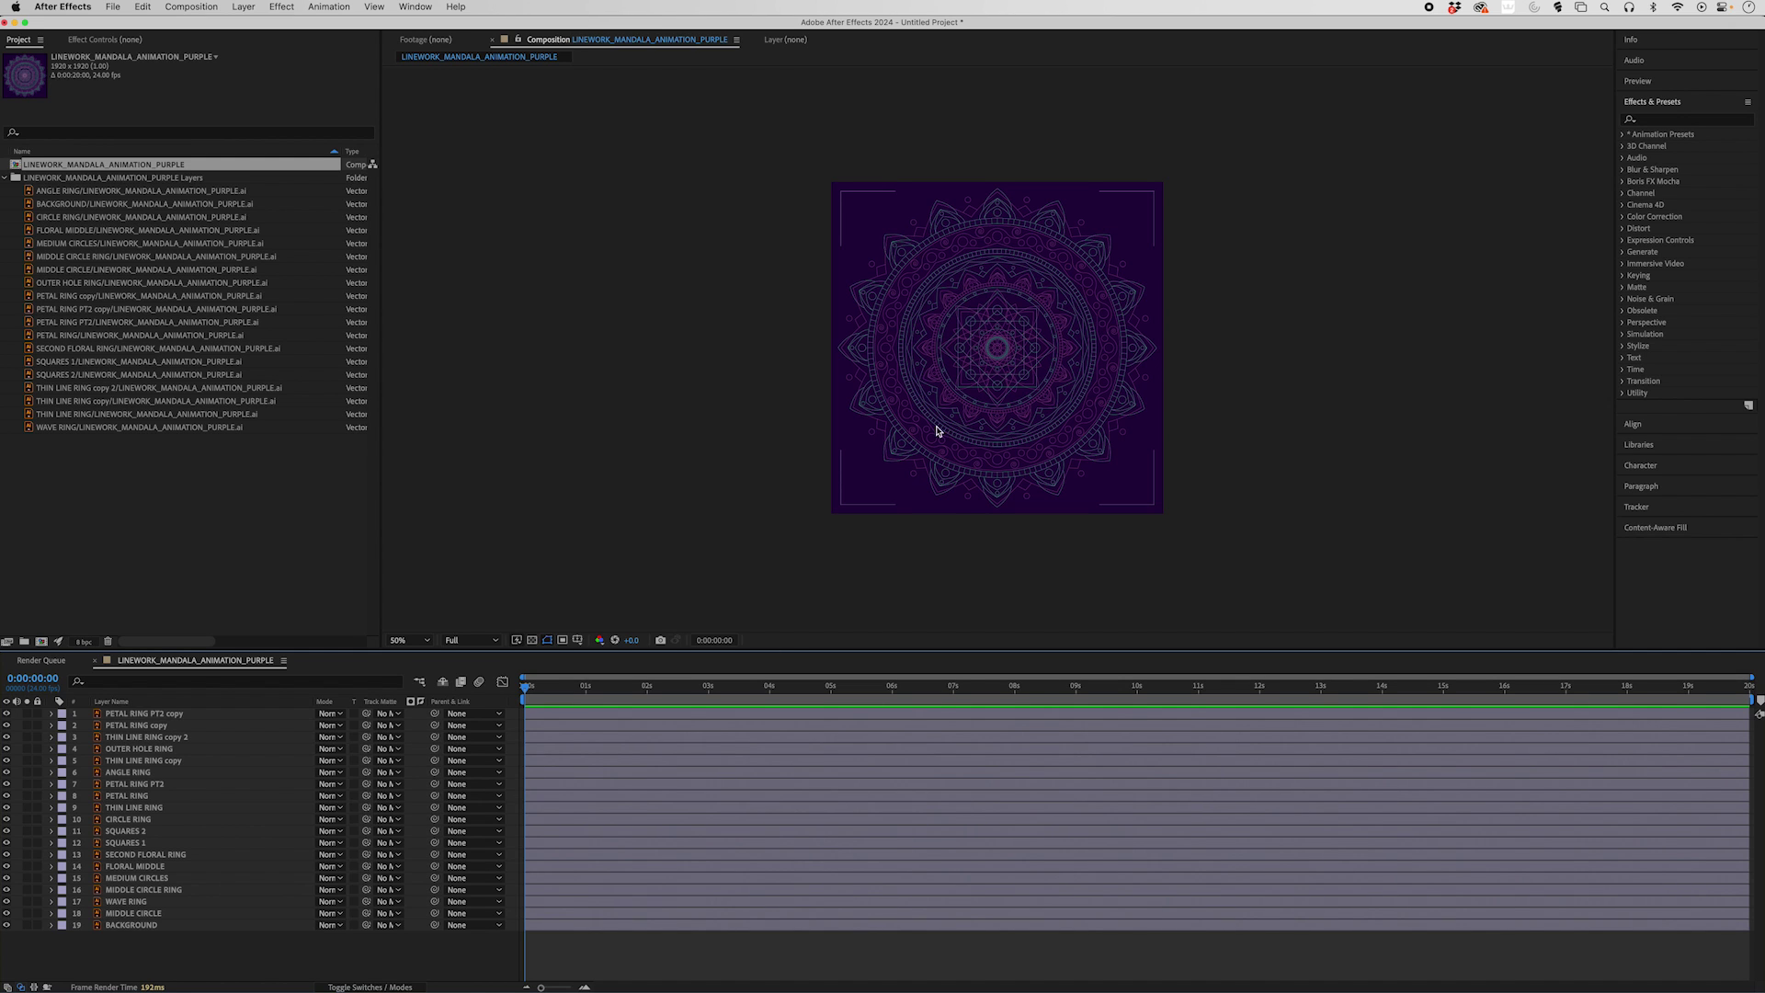
Reveal the scale of the PETAL RING PT2 copy layer, try adjusting it, and undo the adjustment
click(138, 714)
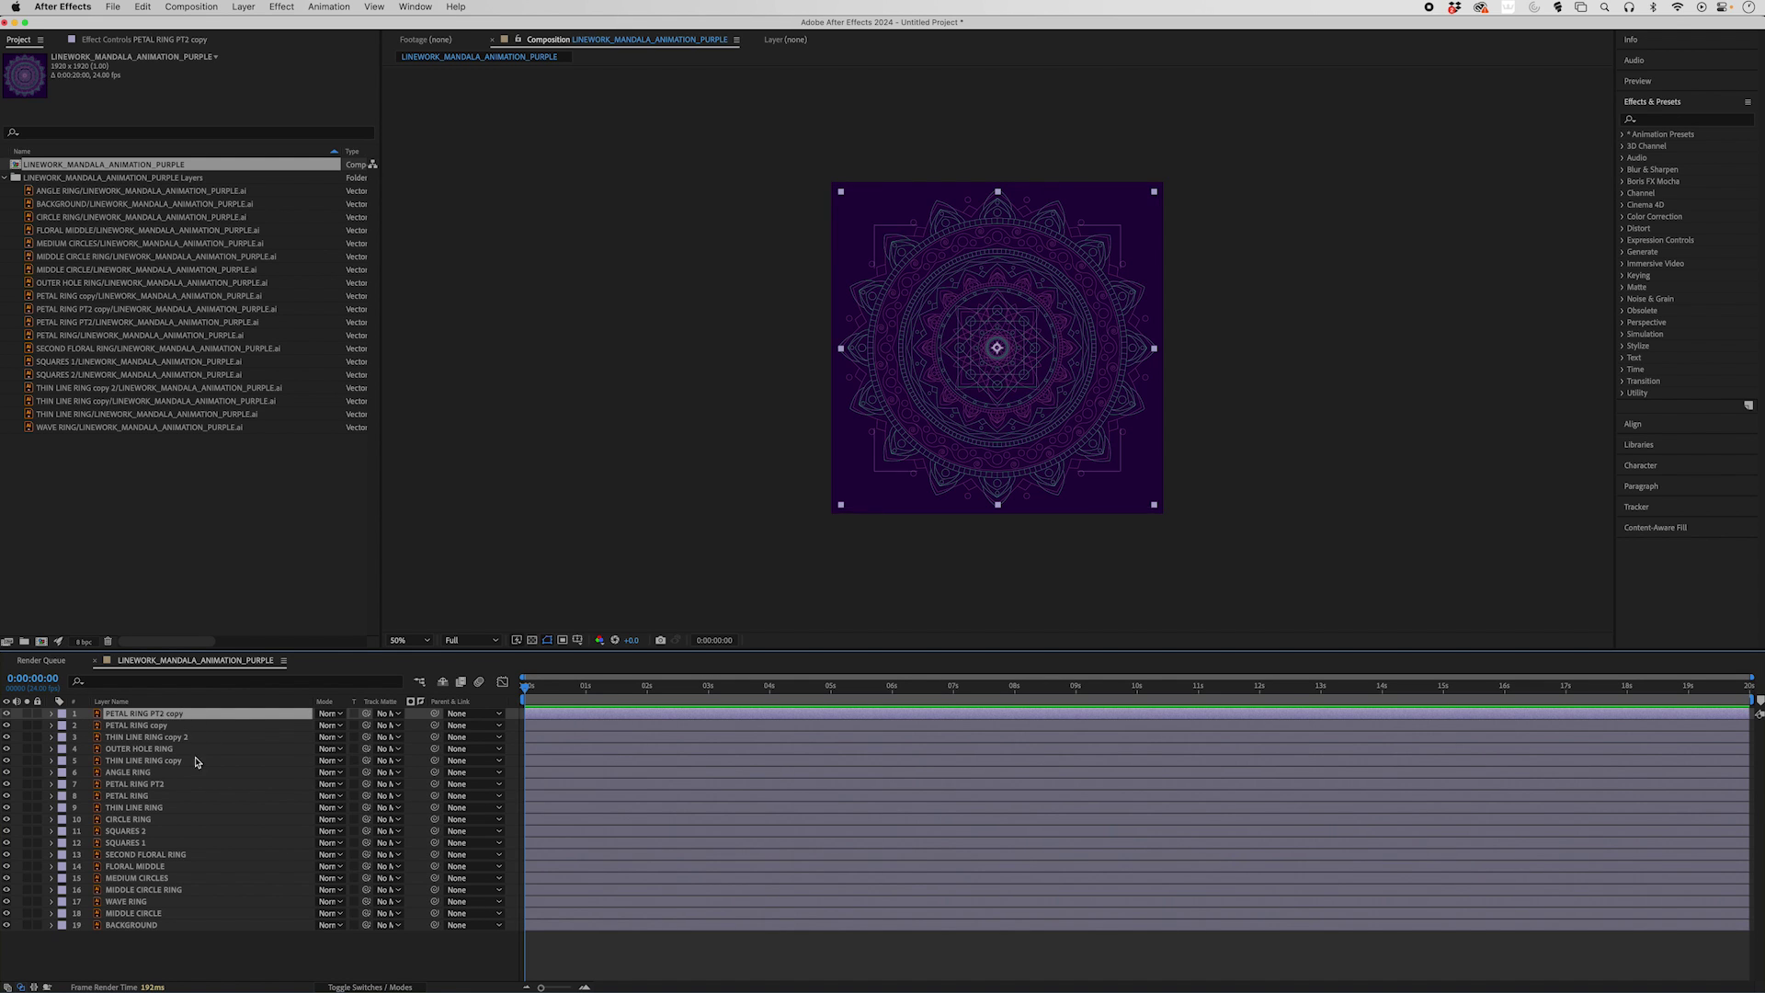
scroll(1055, 312, up, 2)
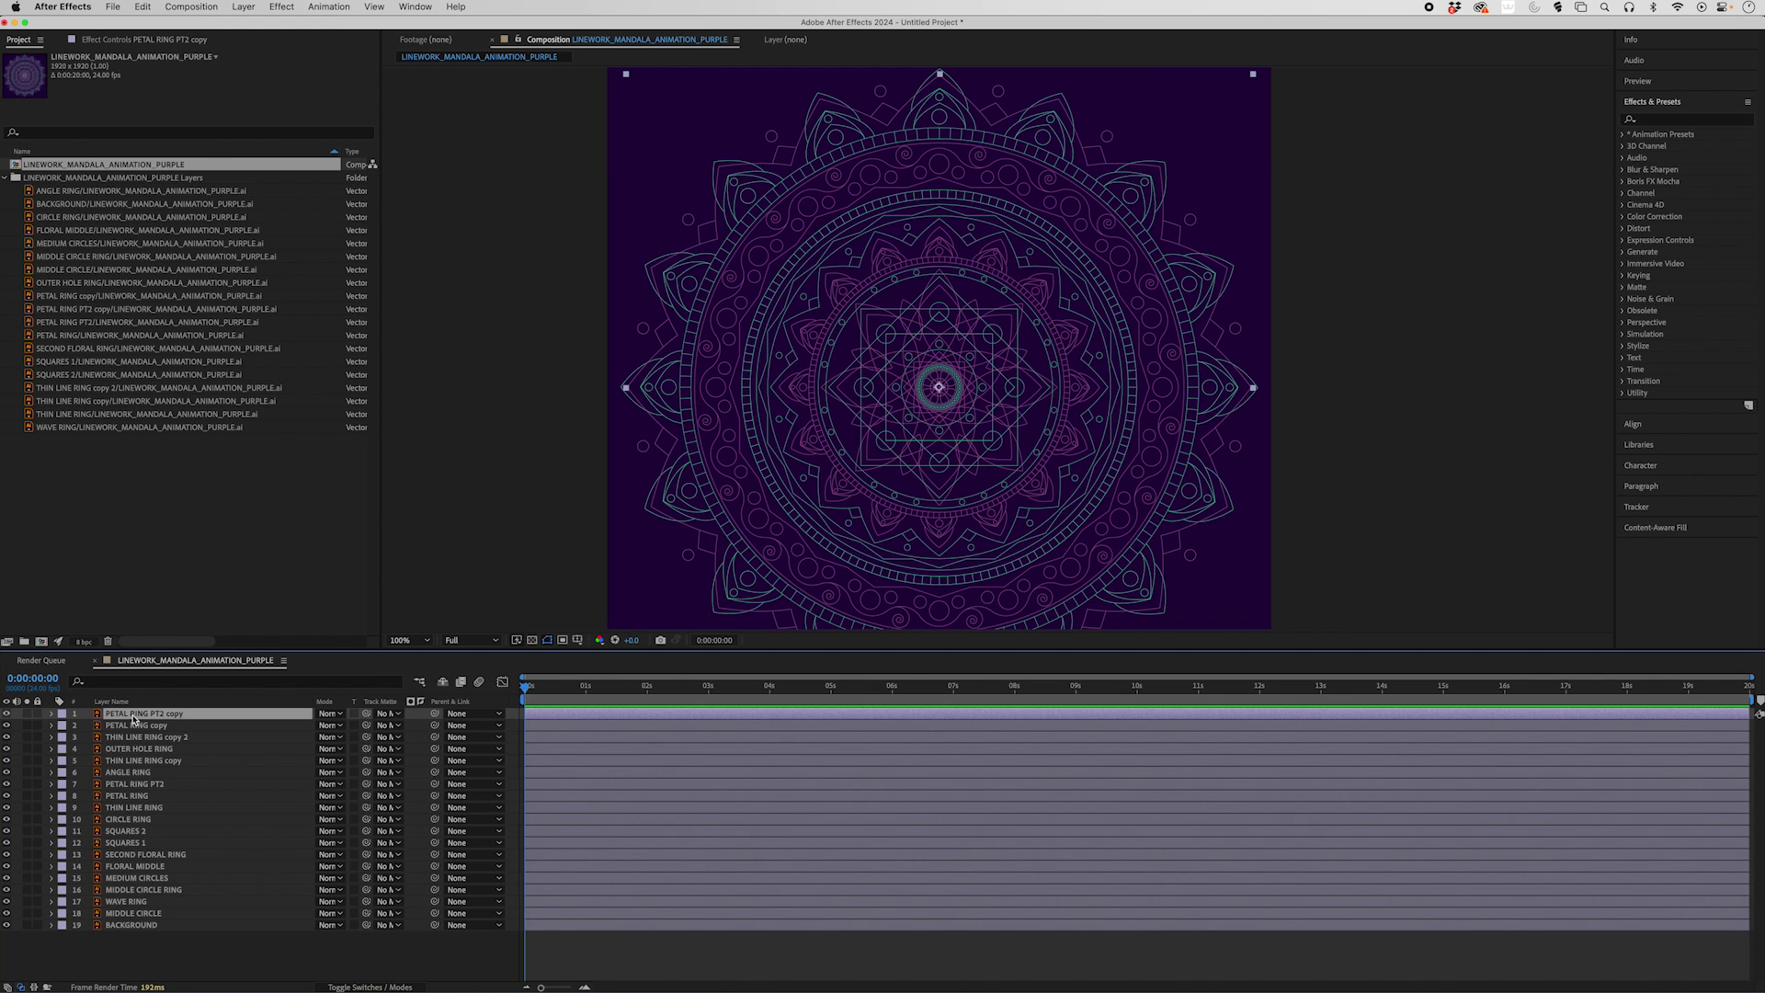
key(s)
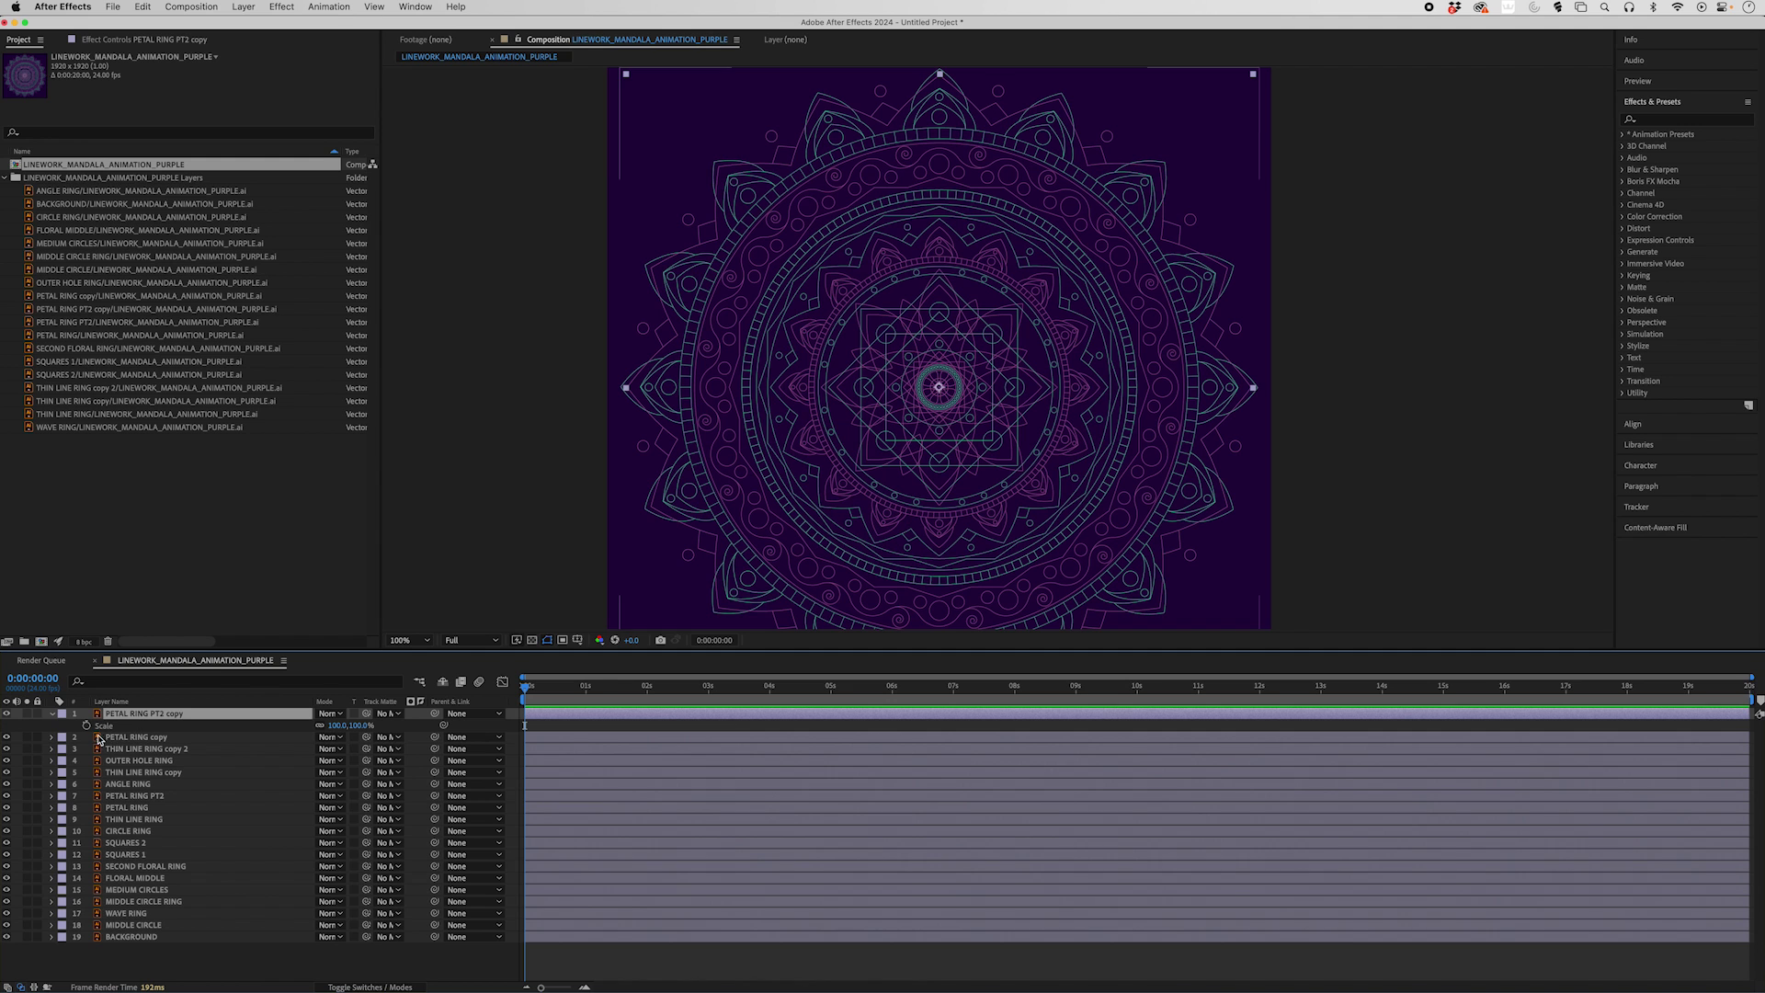
mouse_move(350, 732)
mouse_down()
mouse_move(442, 724)
mouse_move(372, 721)
mouse_up()
key(super+z)
Enlarge the MIDDLE CIRCLE layer to 1043% scale to inspect its line quality, and undo the enlargement
click(142, 926)
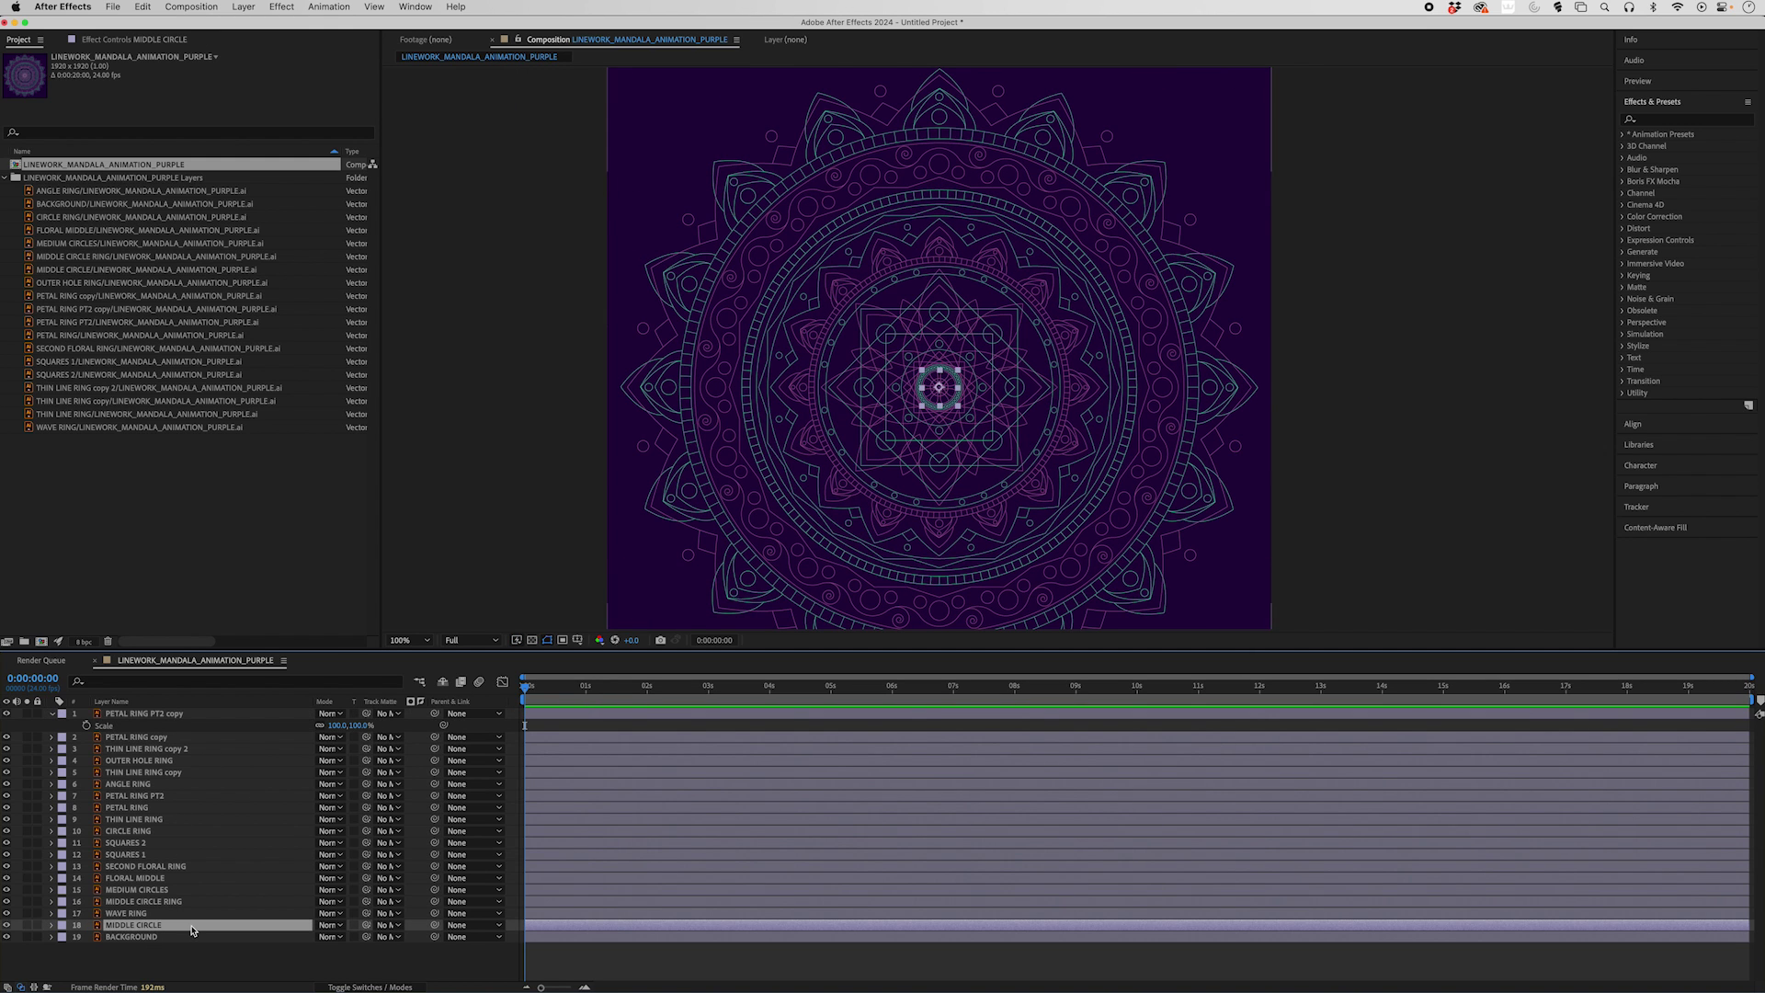
key(s)
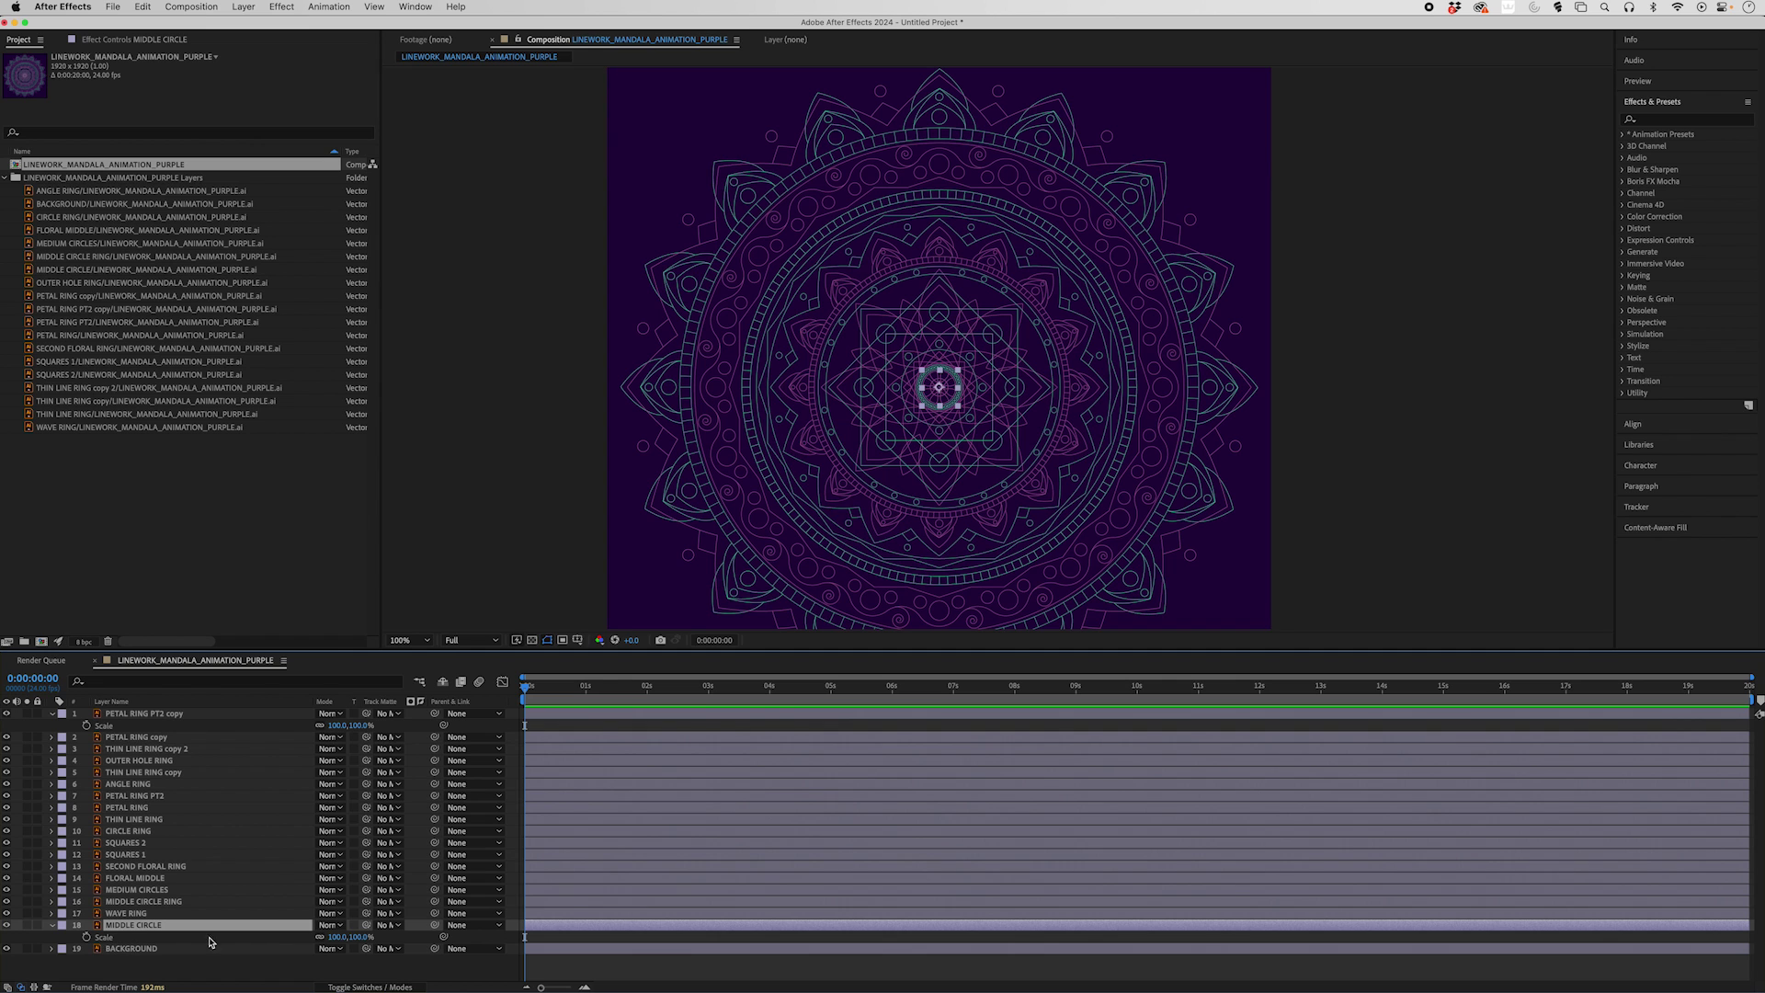
drag(357, 938, 938, 868)
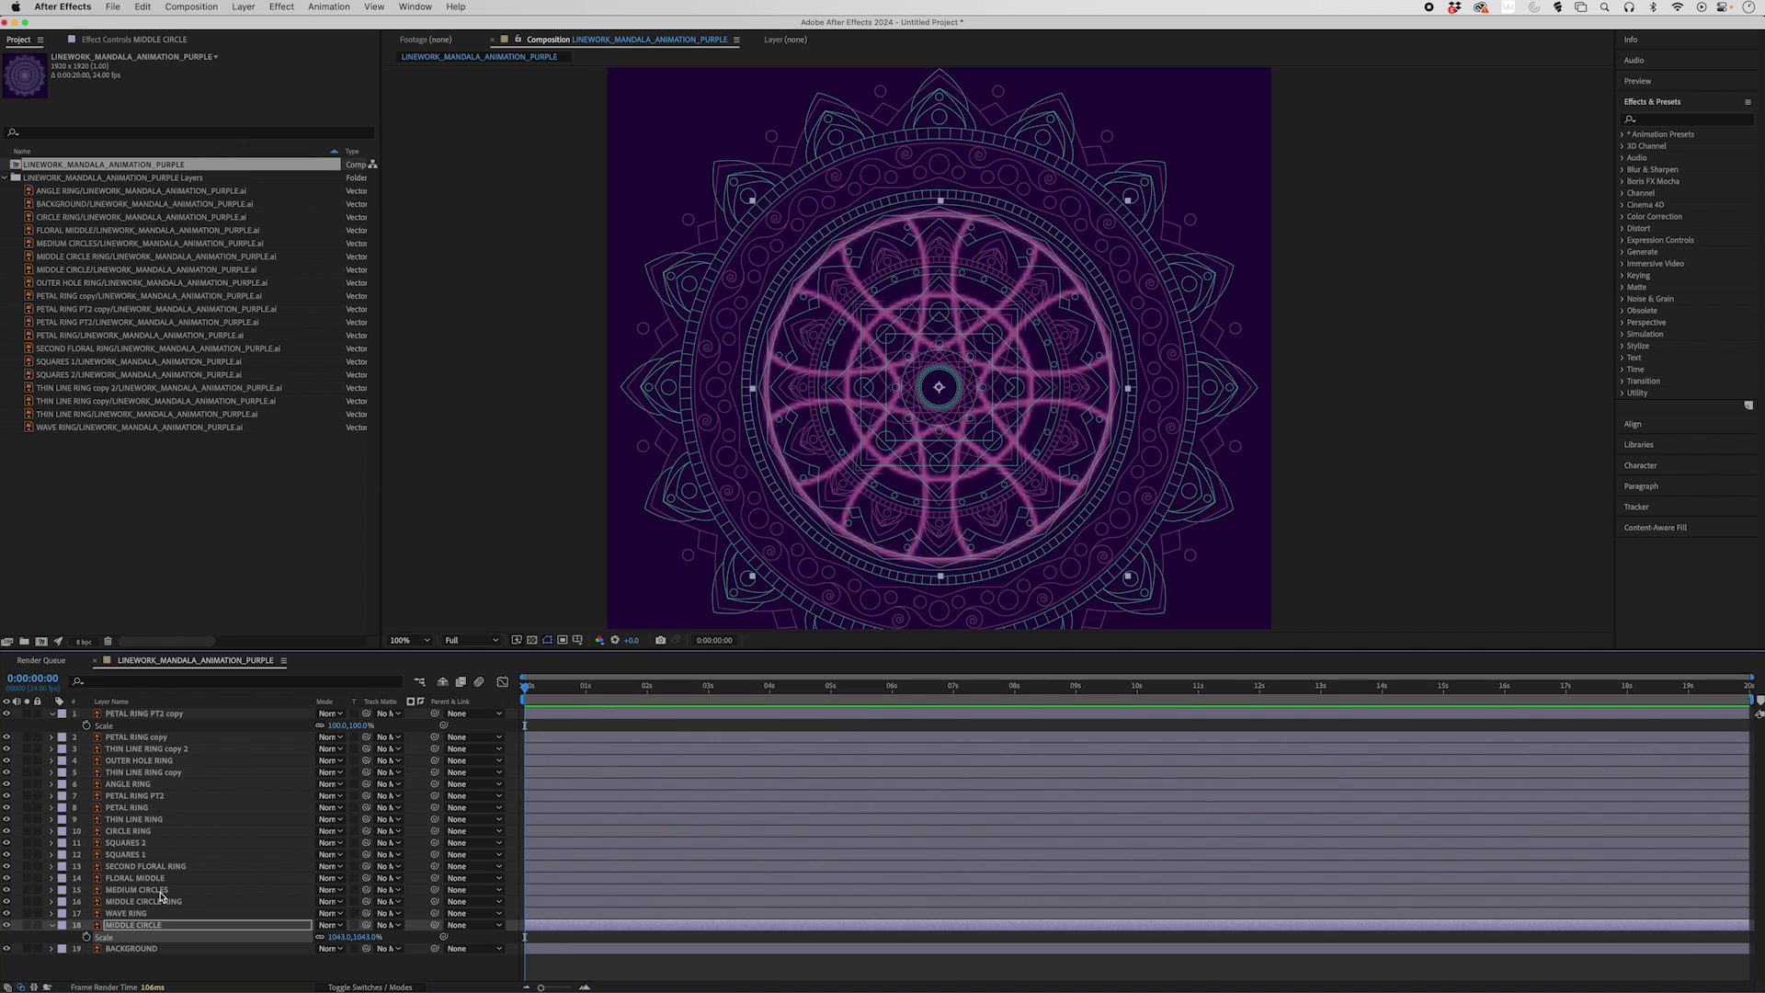
key(super+z)
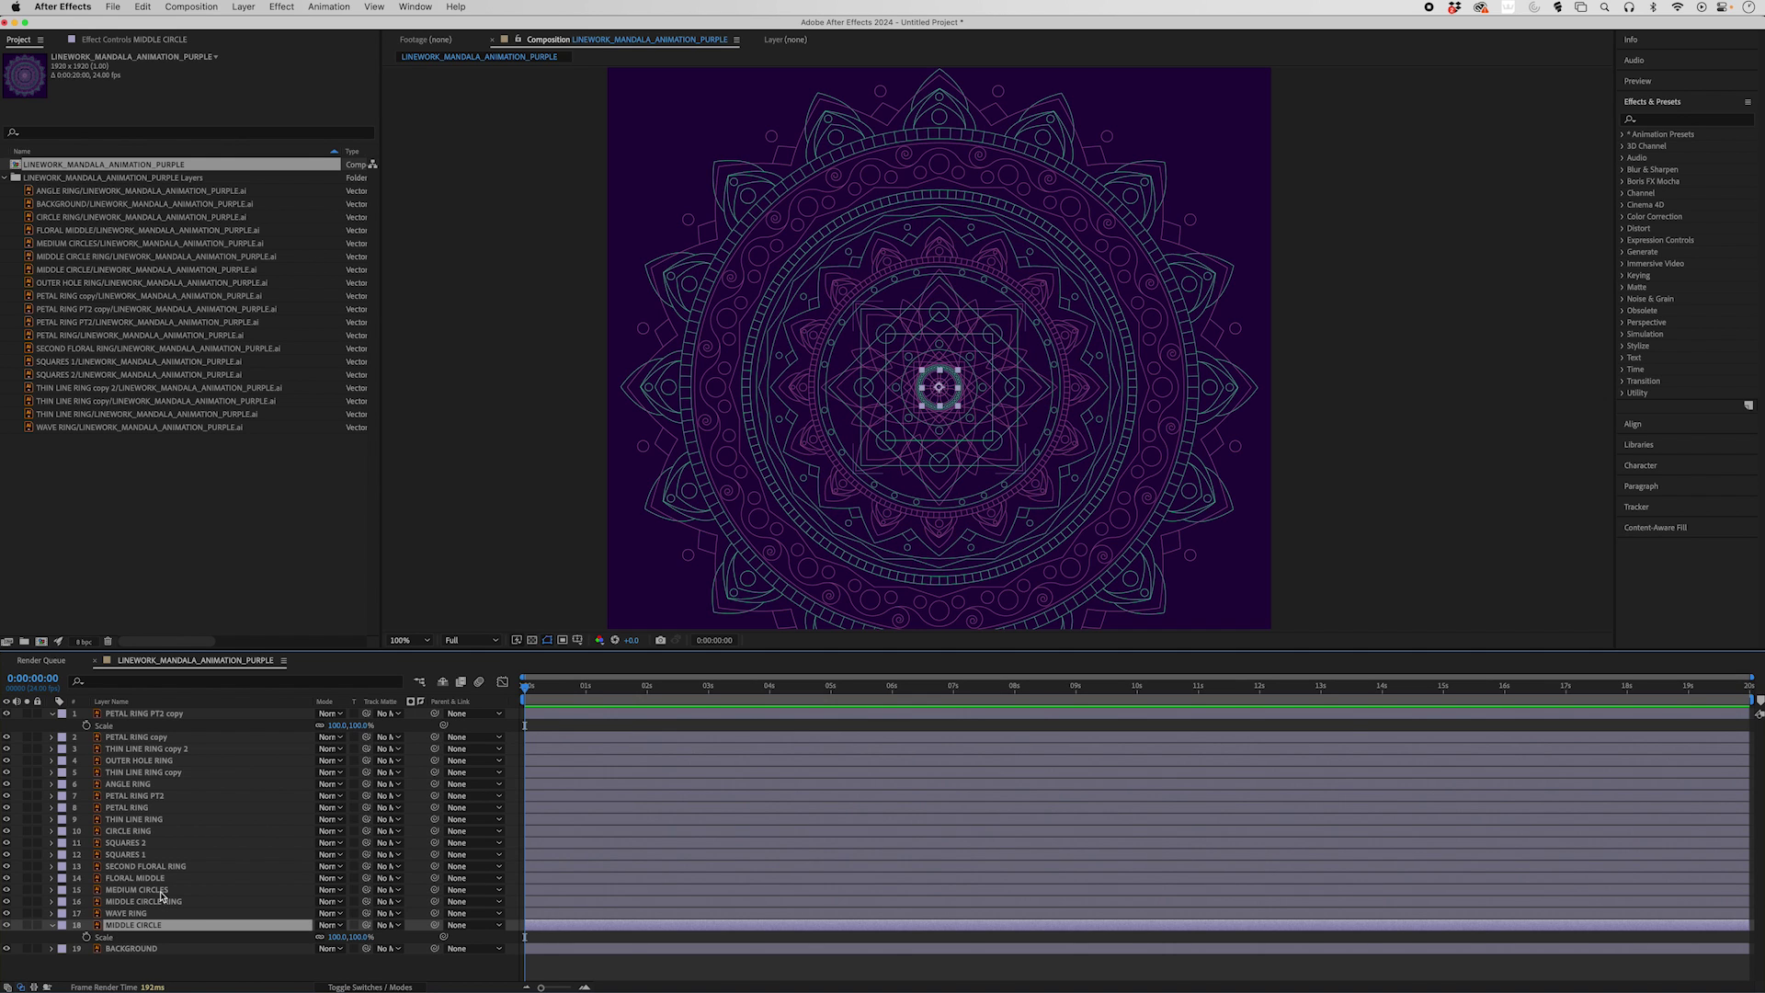
Undo one step further back, redo the mandala import, and reopen the LINEWORK_MANDALA_ANIMATION_PURPLE composition
key(super+z)
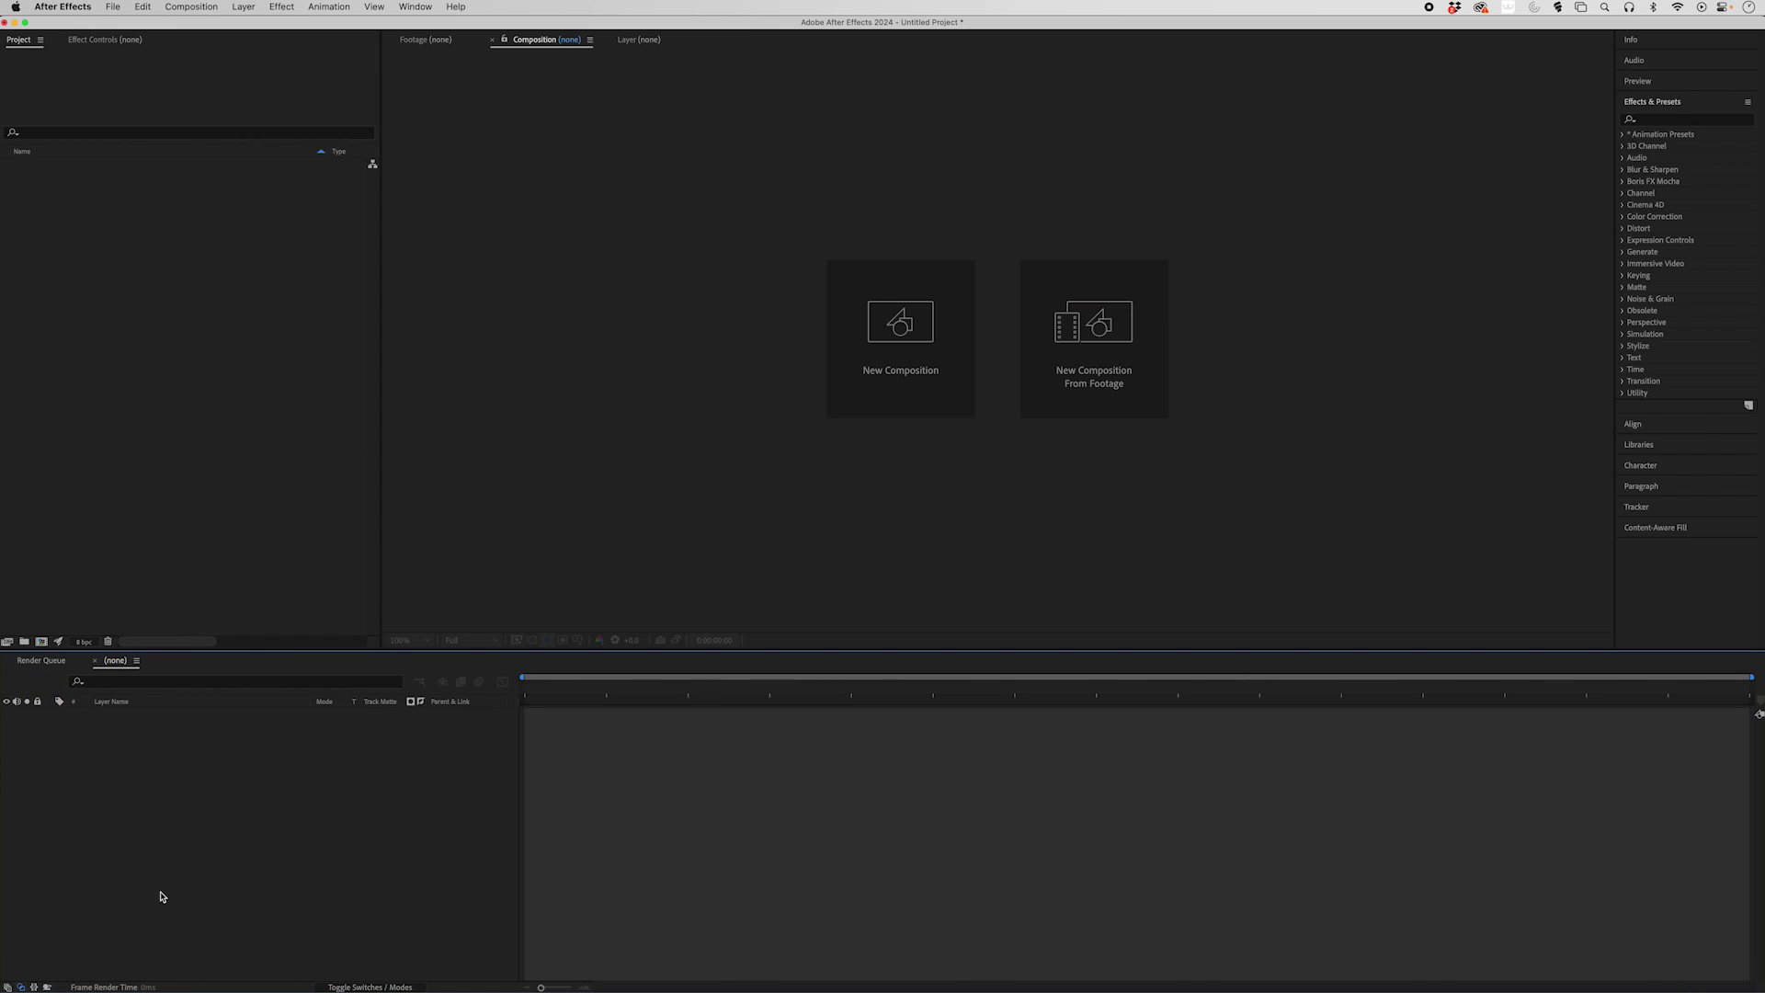
click(149, 6)
click(156, 42)
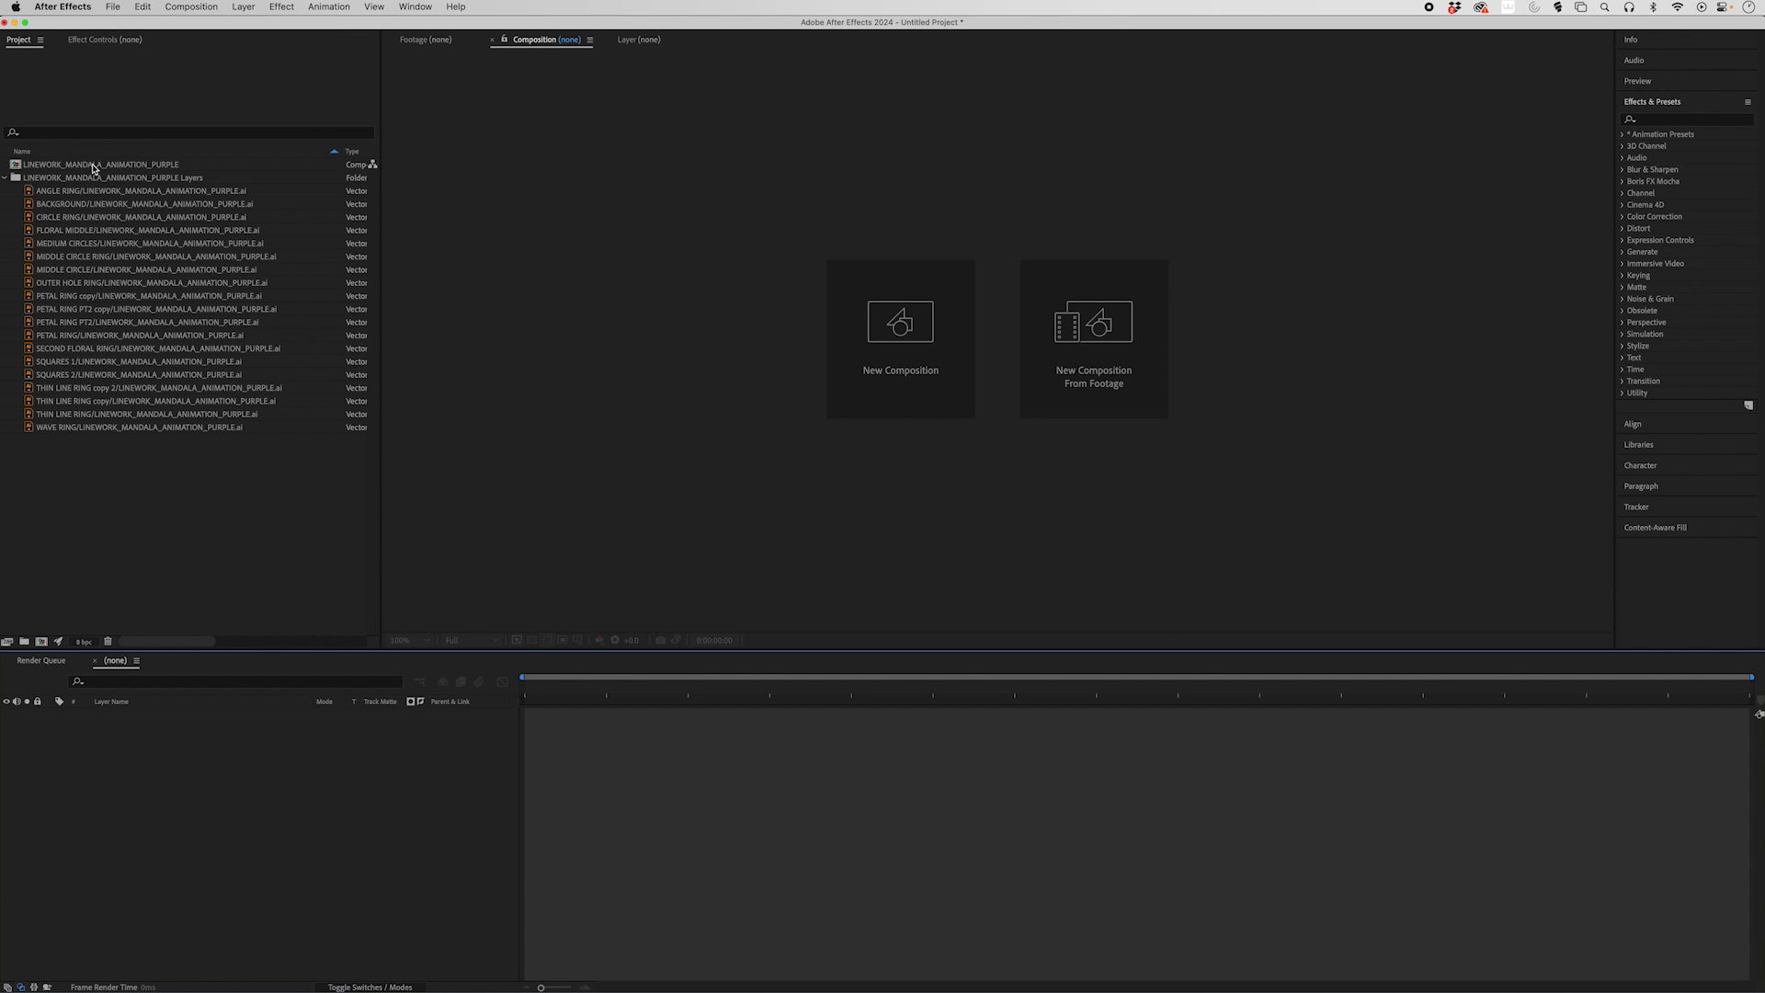
double_click(96, 165)
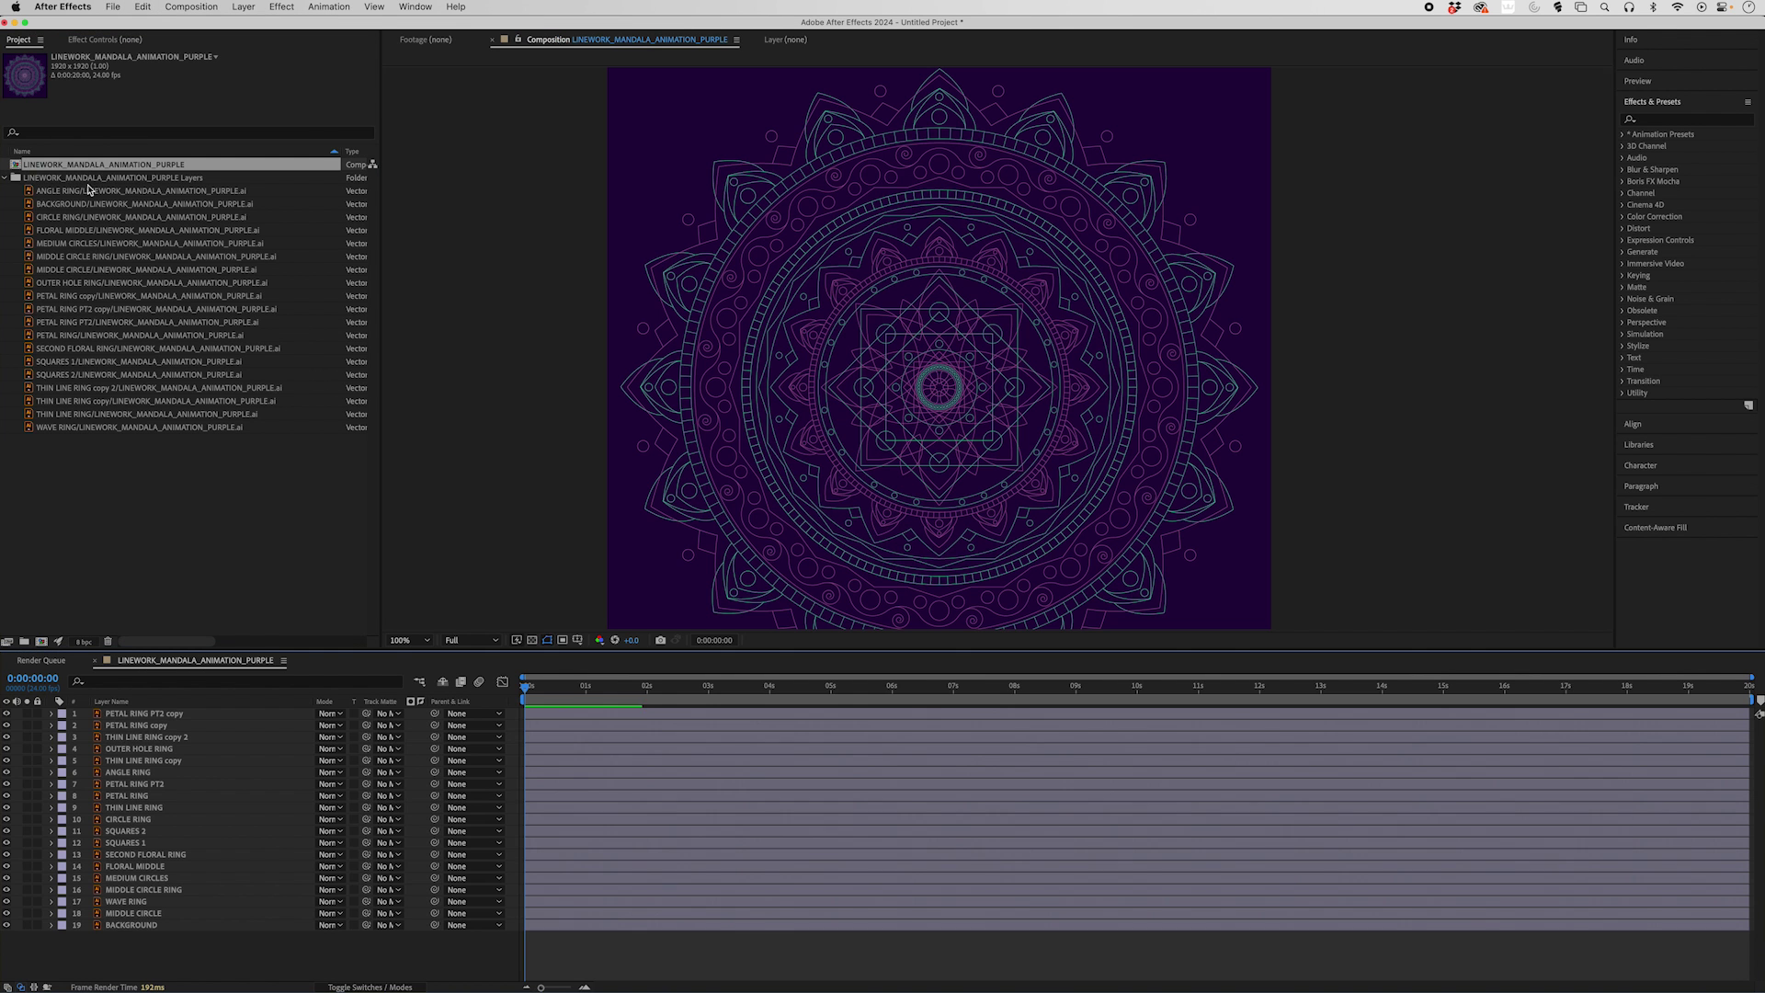
Create shapes from all vector layers between PETAL RING PT2 copy and MIDDLE CIRCLE, and delete the resulting outline layers
click(138, 713)
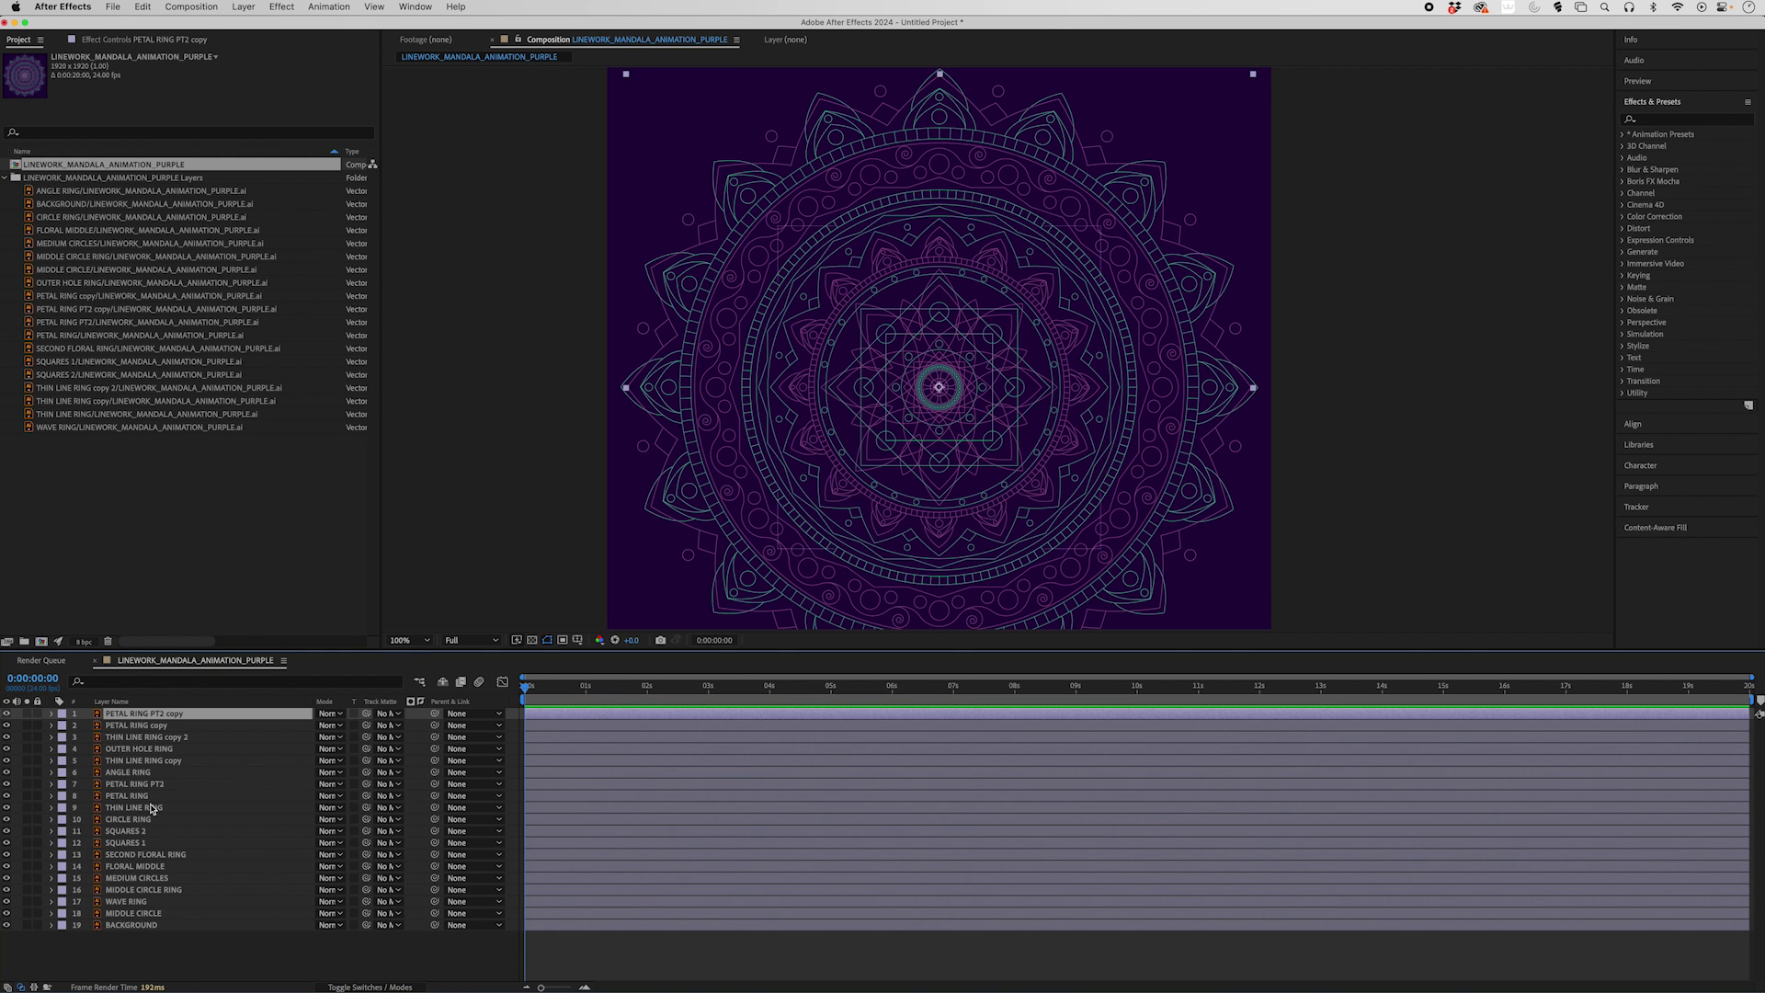
shift+click(136, 916)
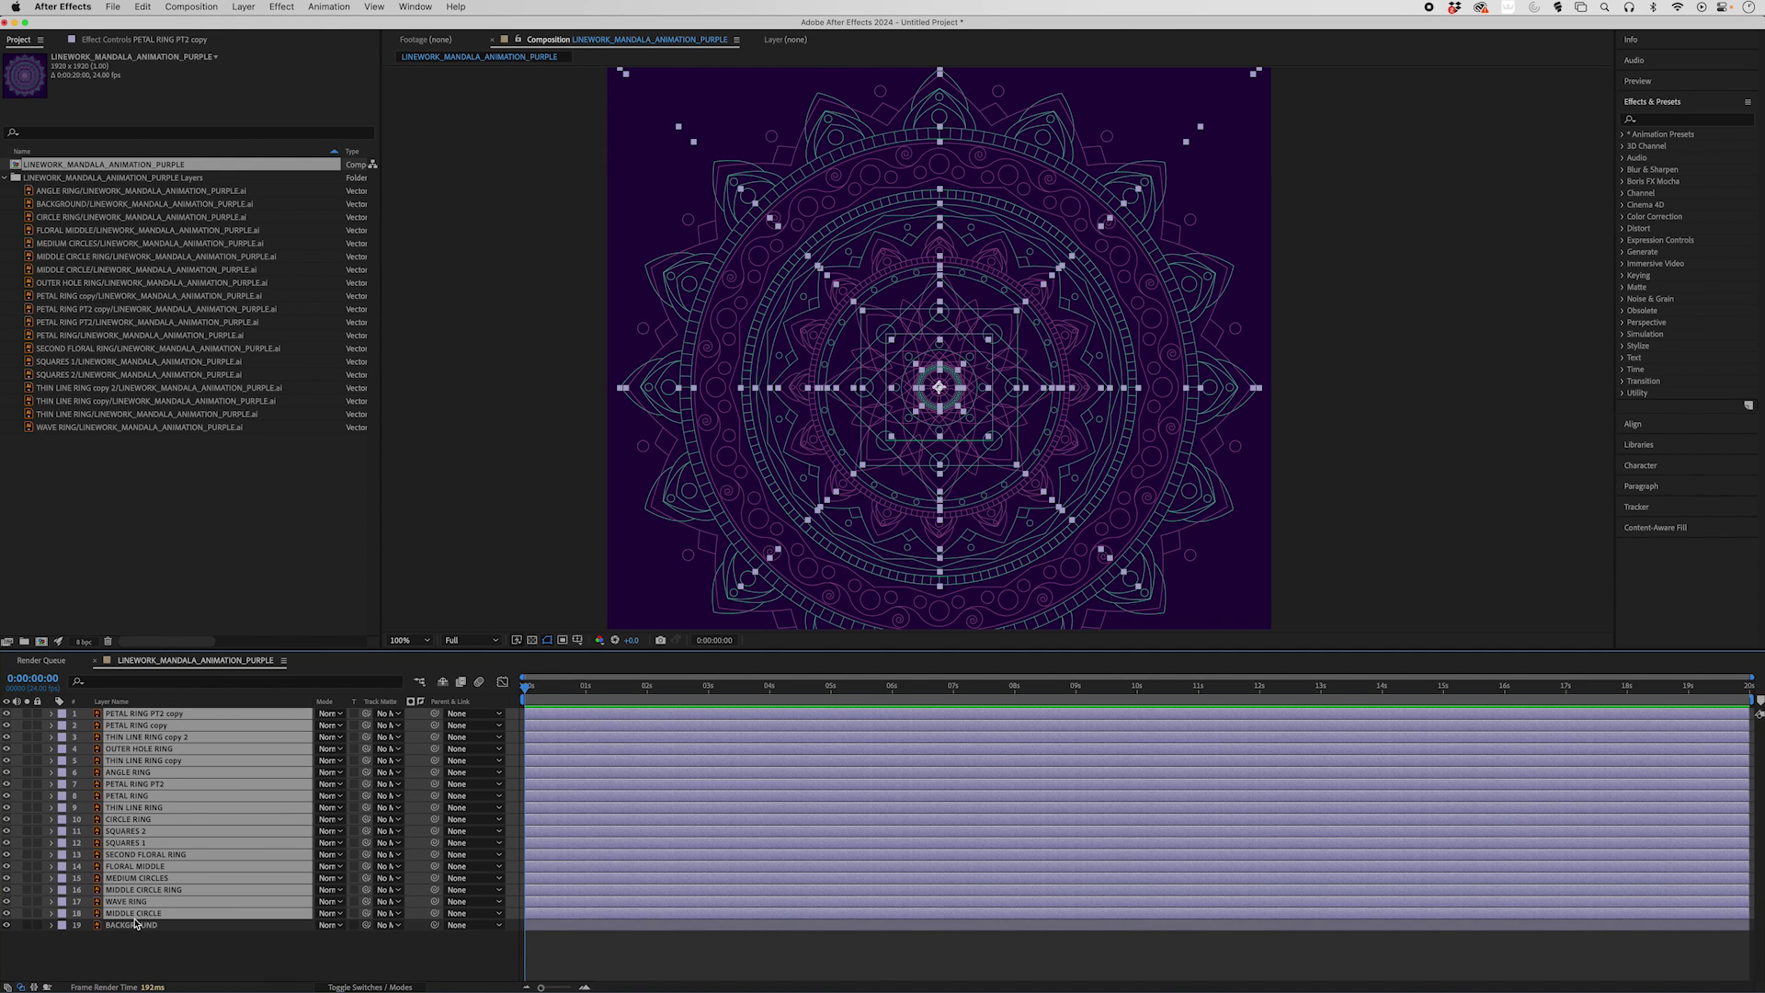
right_click(136, 919)
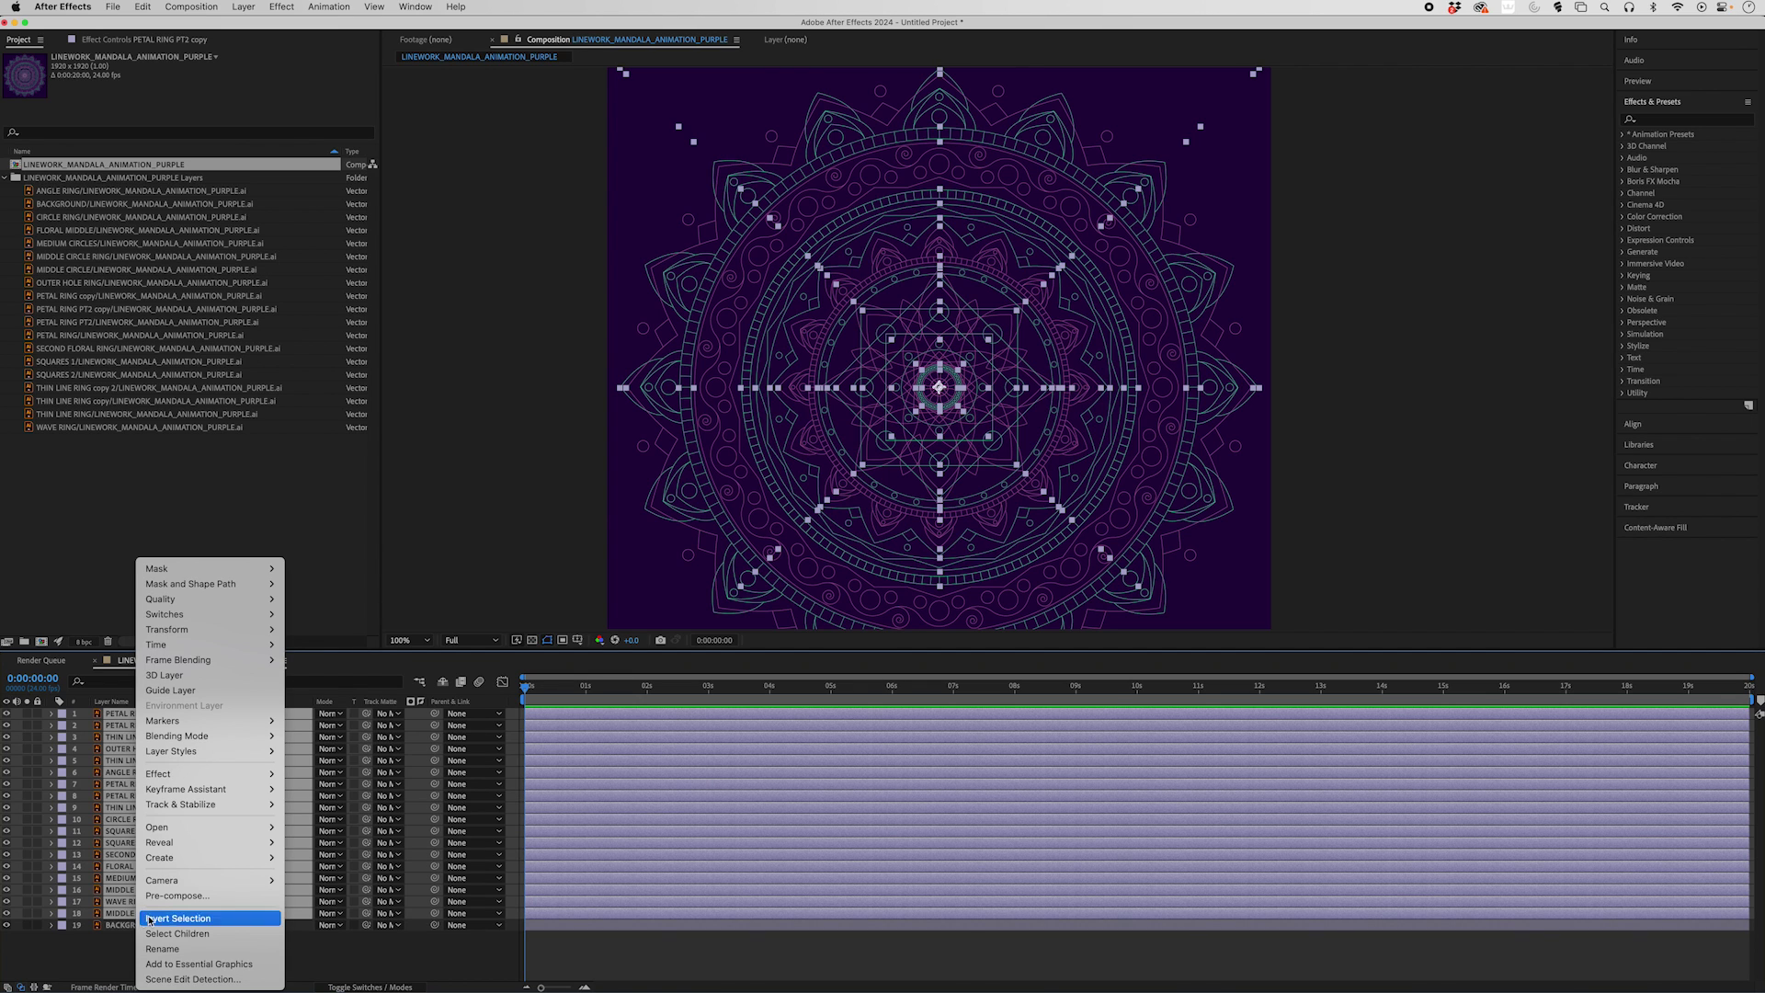
mouse_move(178, 864)
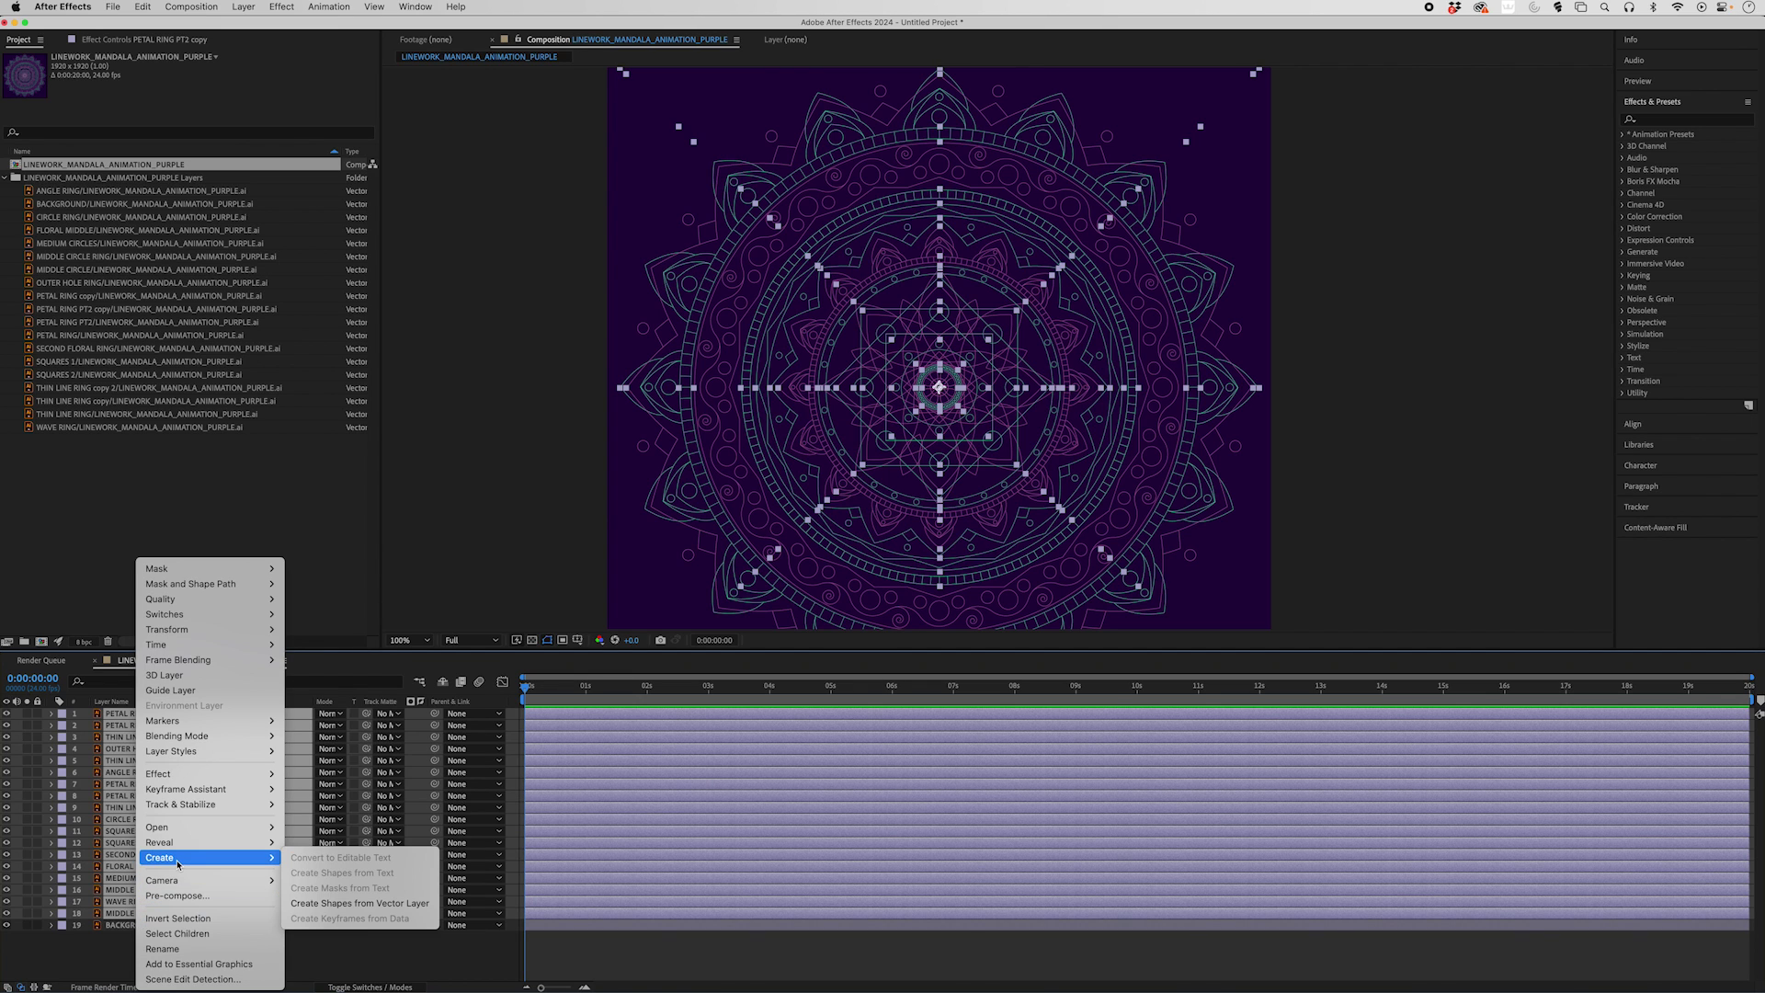
click(351, 905)
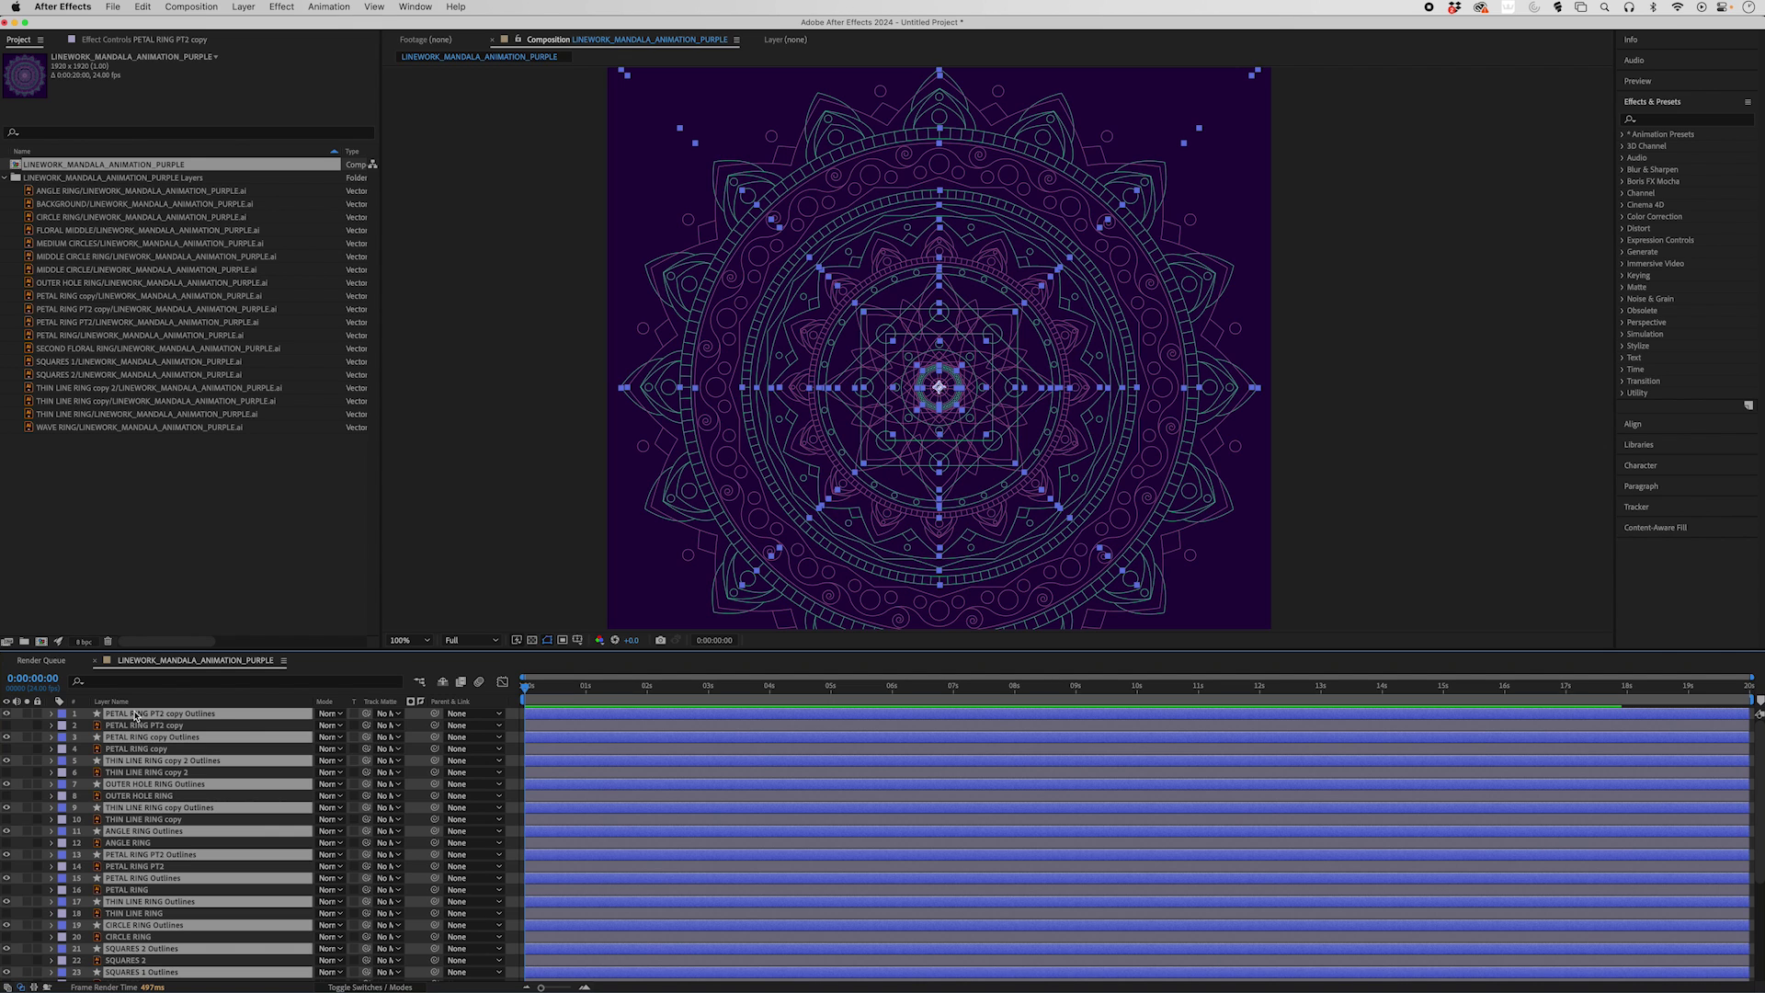
key(Delete)
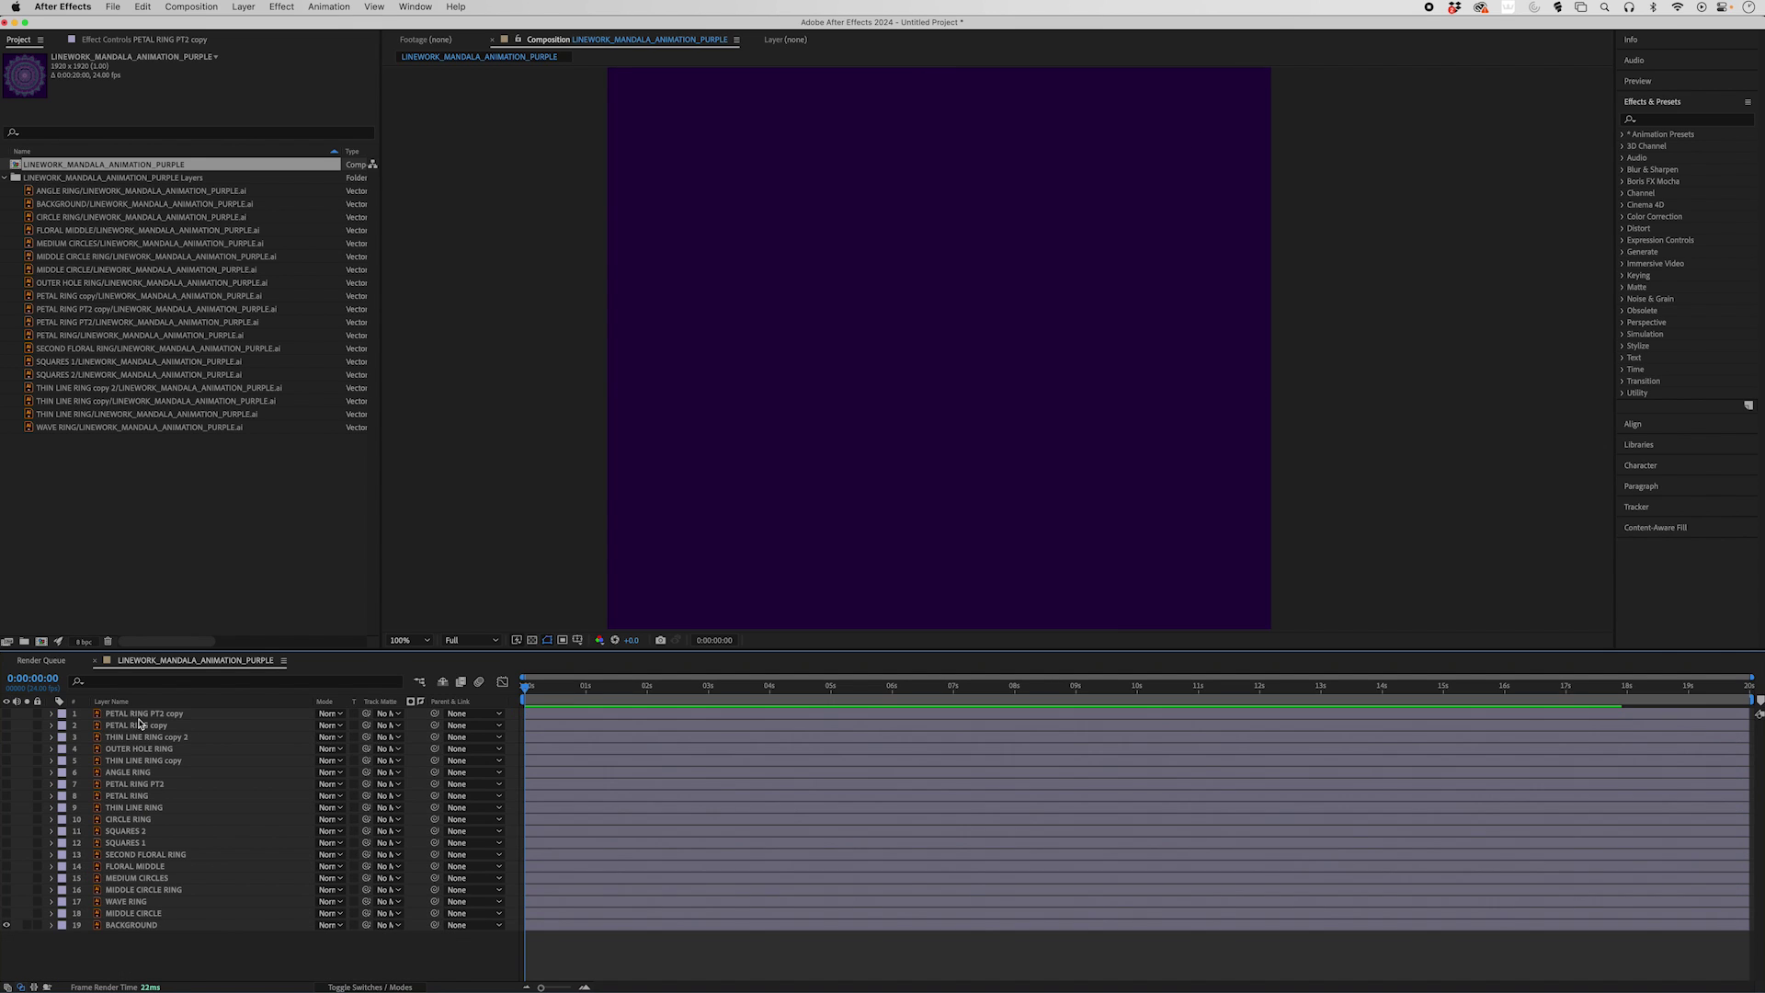
Delete the original vector layers from PETAL RING PT2 copy to MIDDLE CIRCLE, and restore their outline shape layers above BACKGROUND
click(138, 716)
shift+click(126, 912)
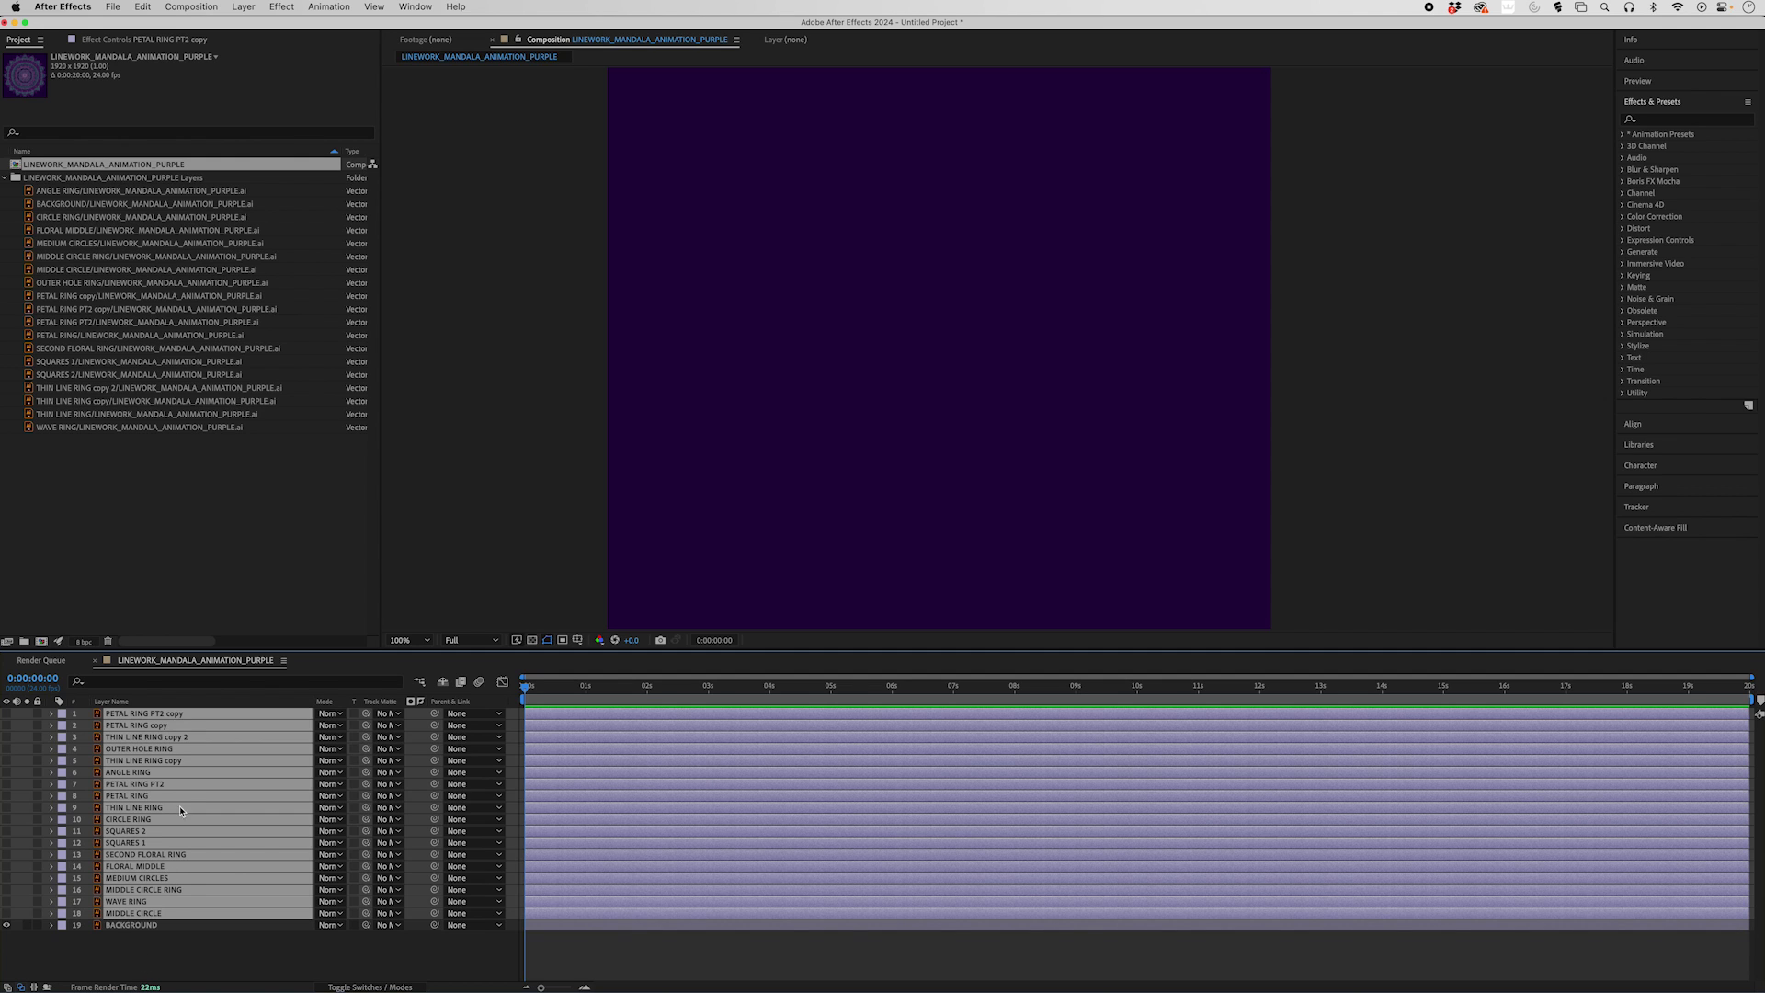
key(Delete)
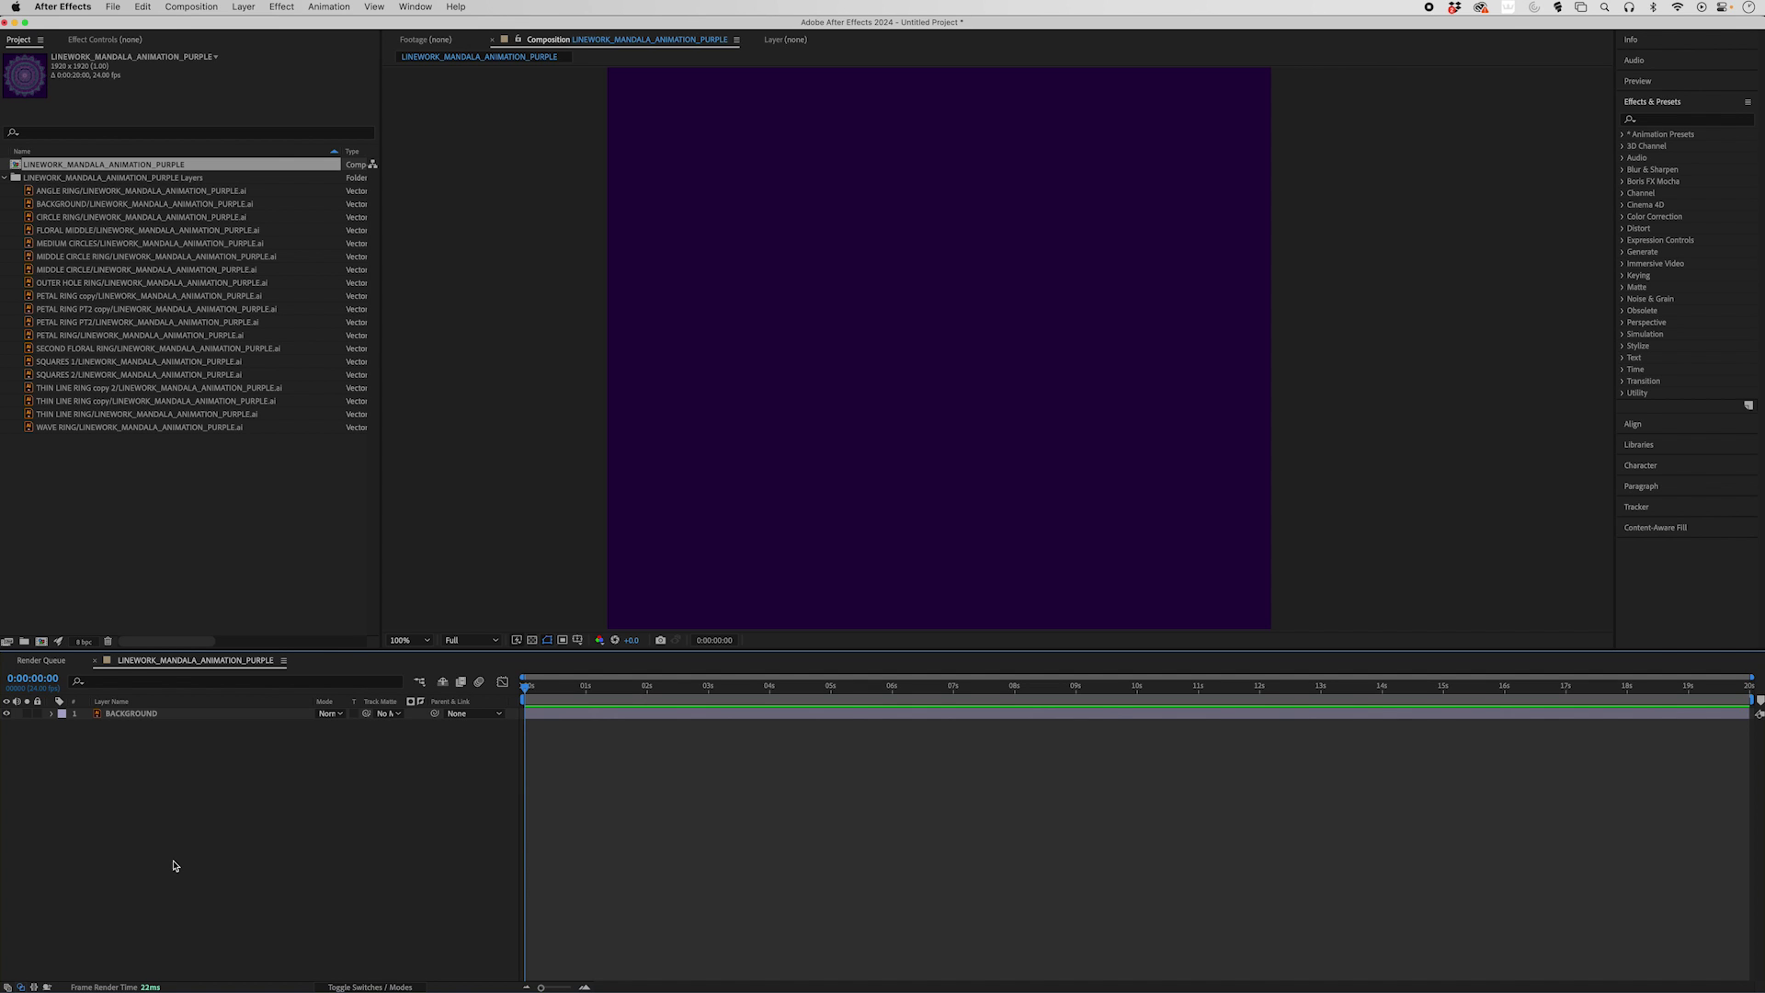
key(super+z)
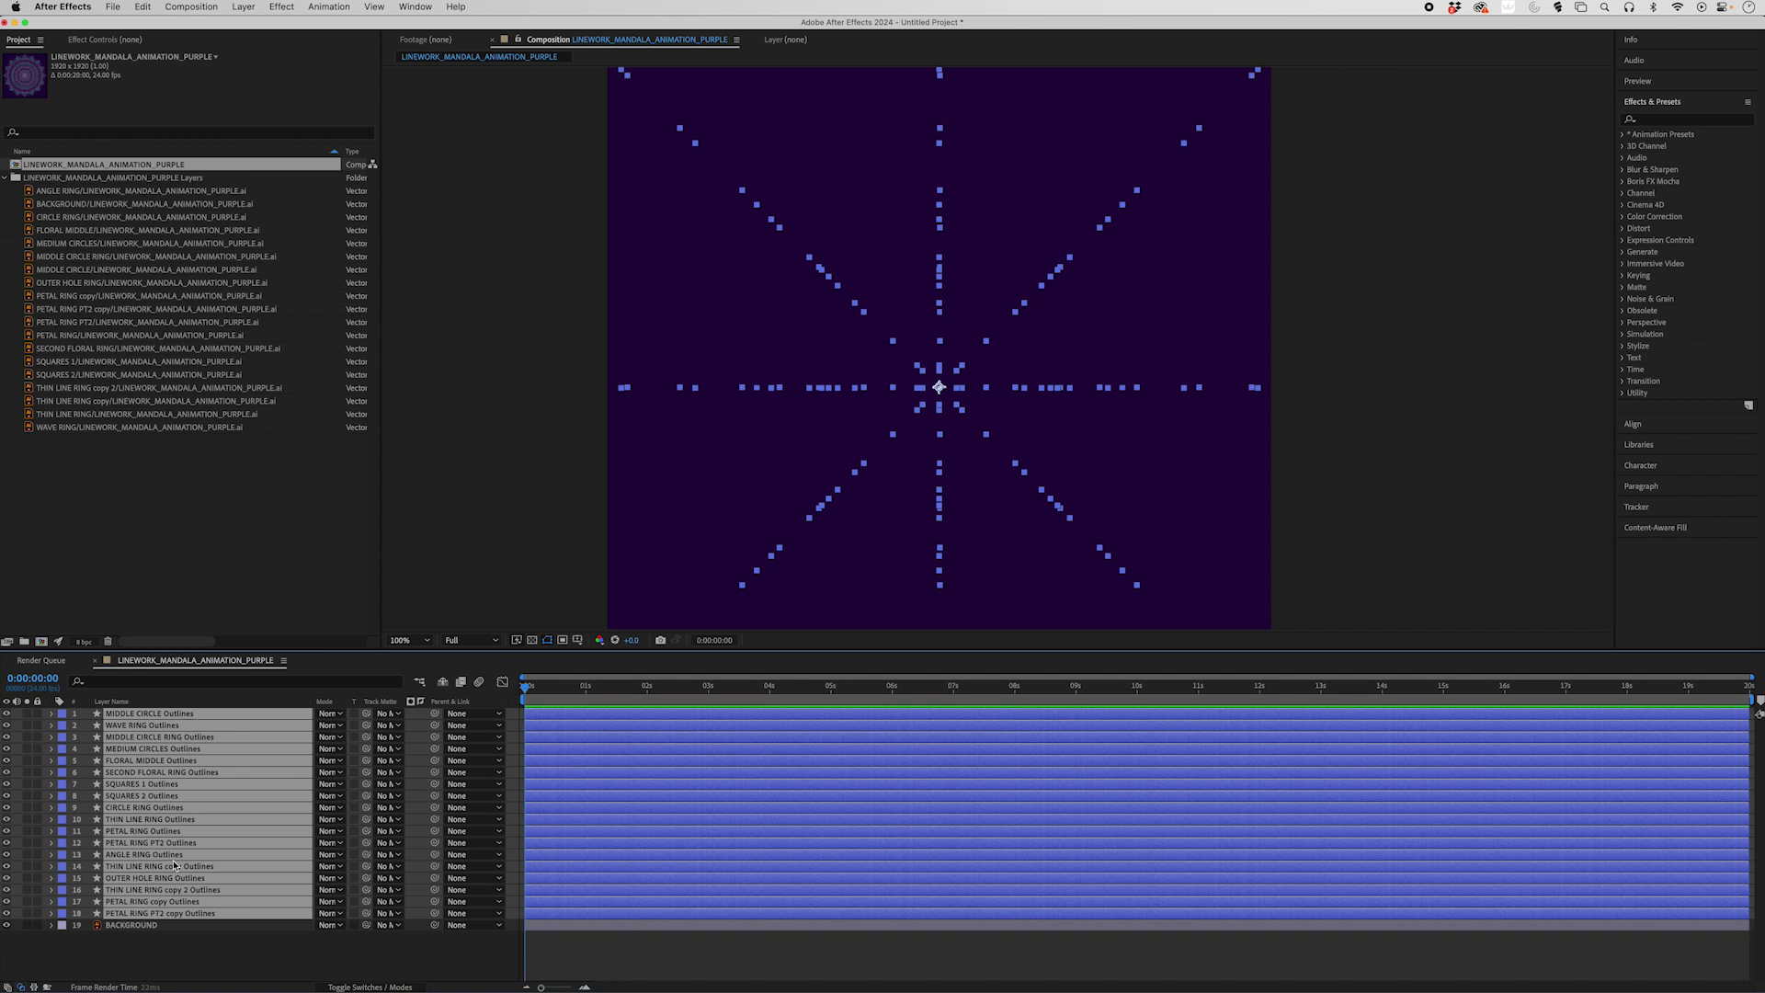
click(186, 956)
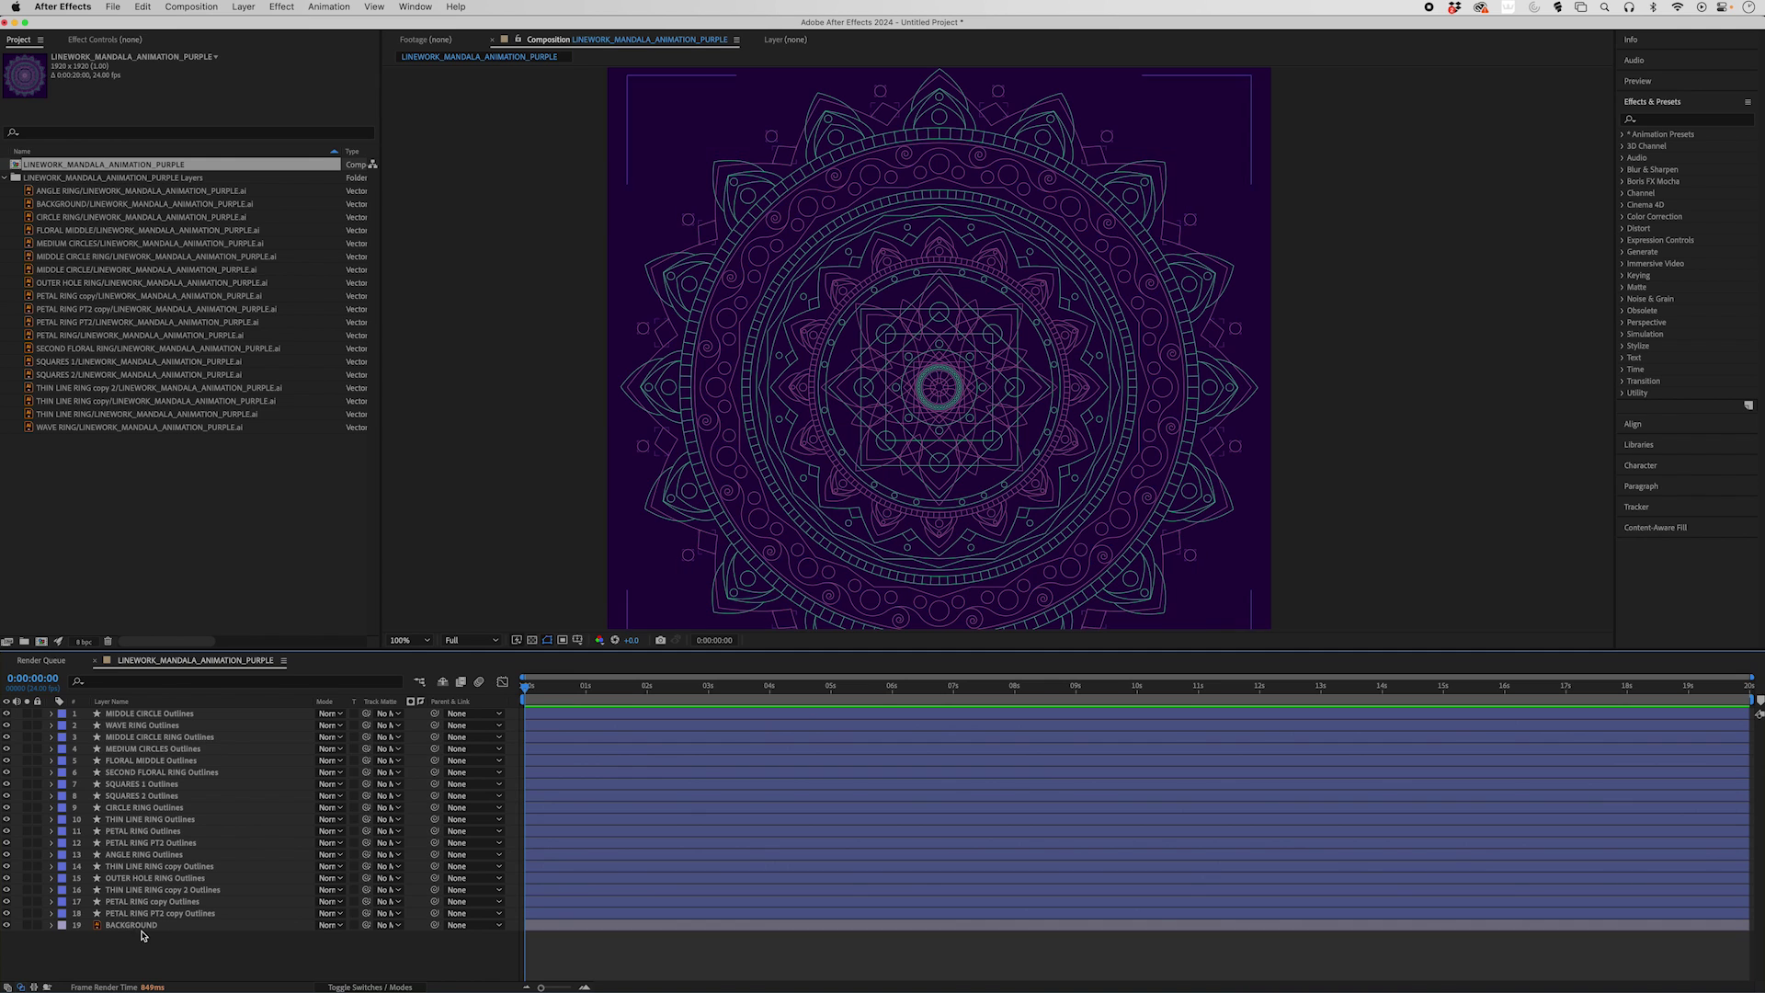
Add Trim Paths to the MIDDLE CIRCLE Outlines layer and reveal its properties
click(152, 715)
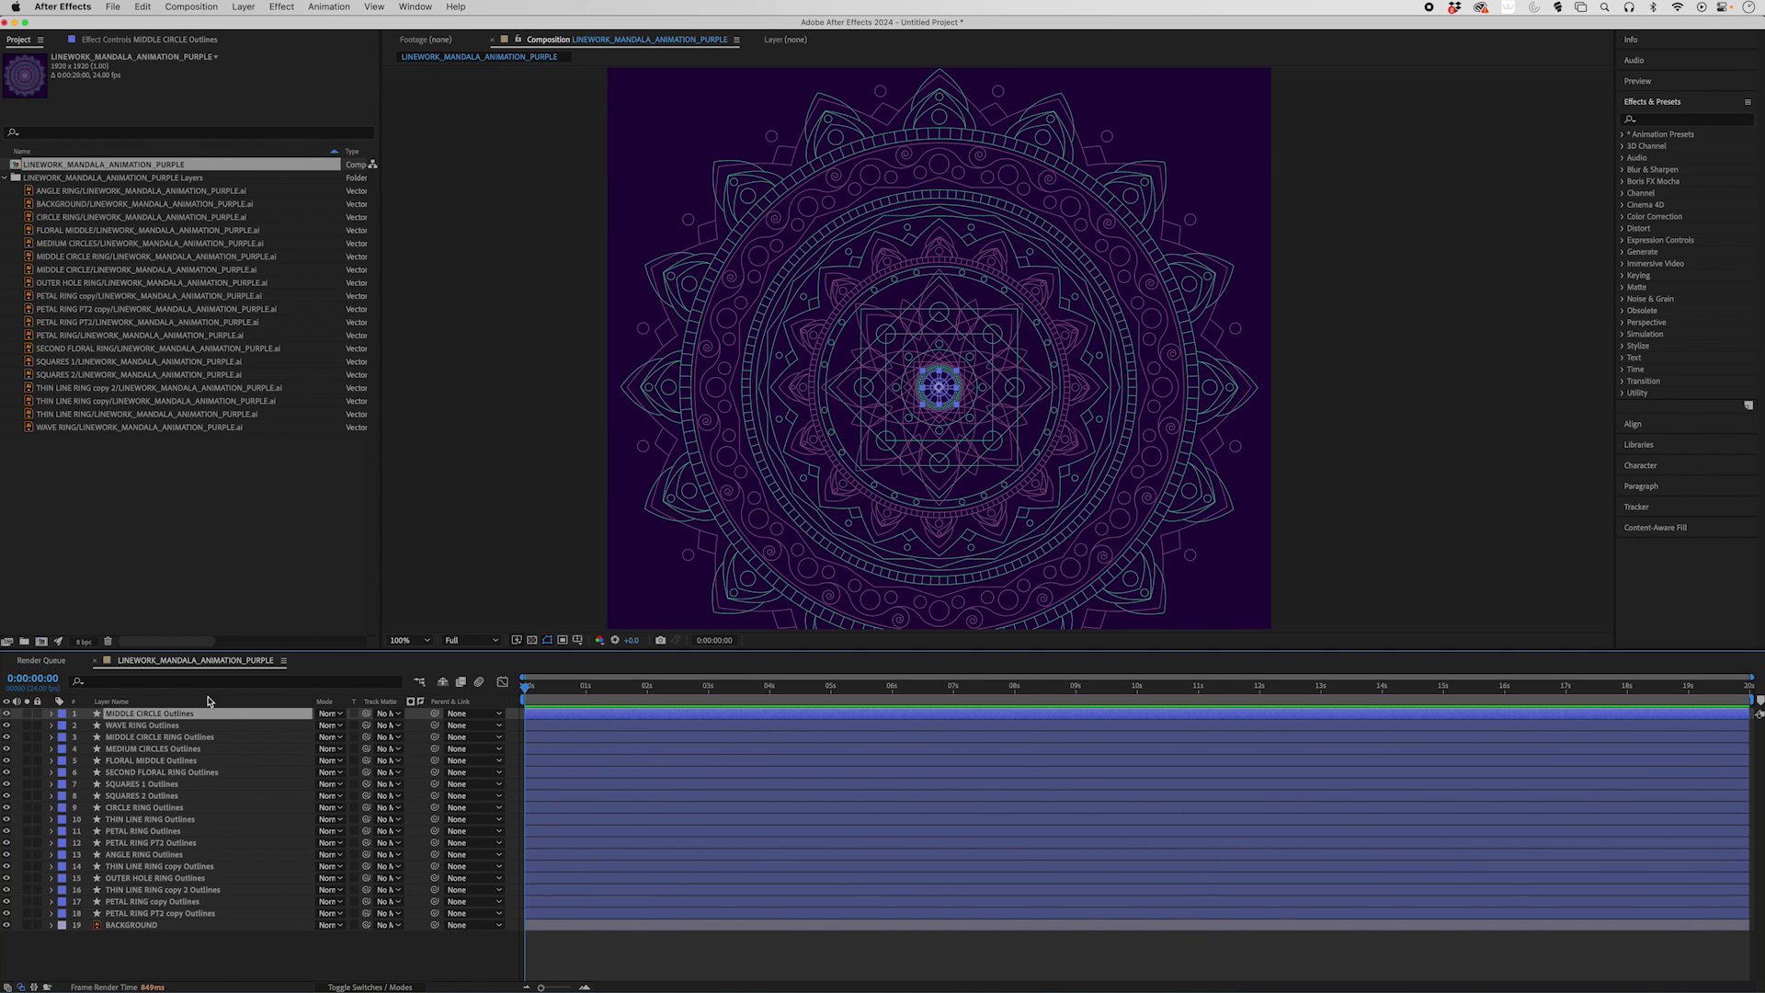
scroll(949, 391, up, 1)
scroll(949, 391, up, 1)
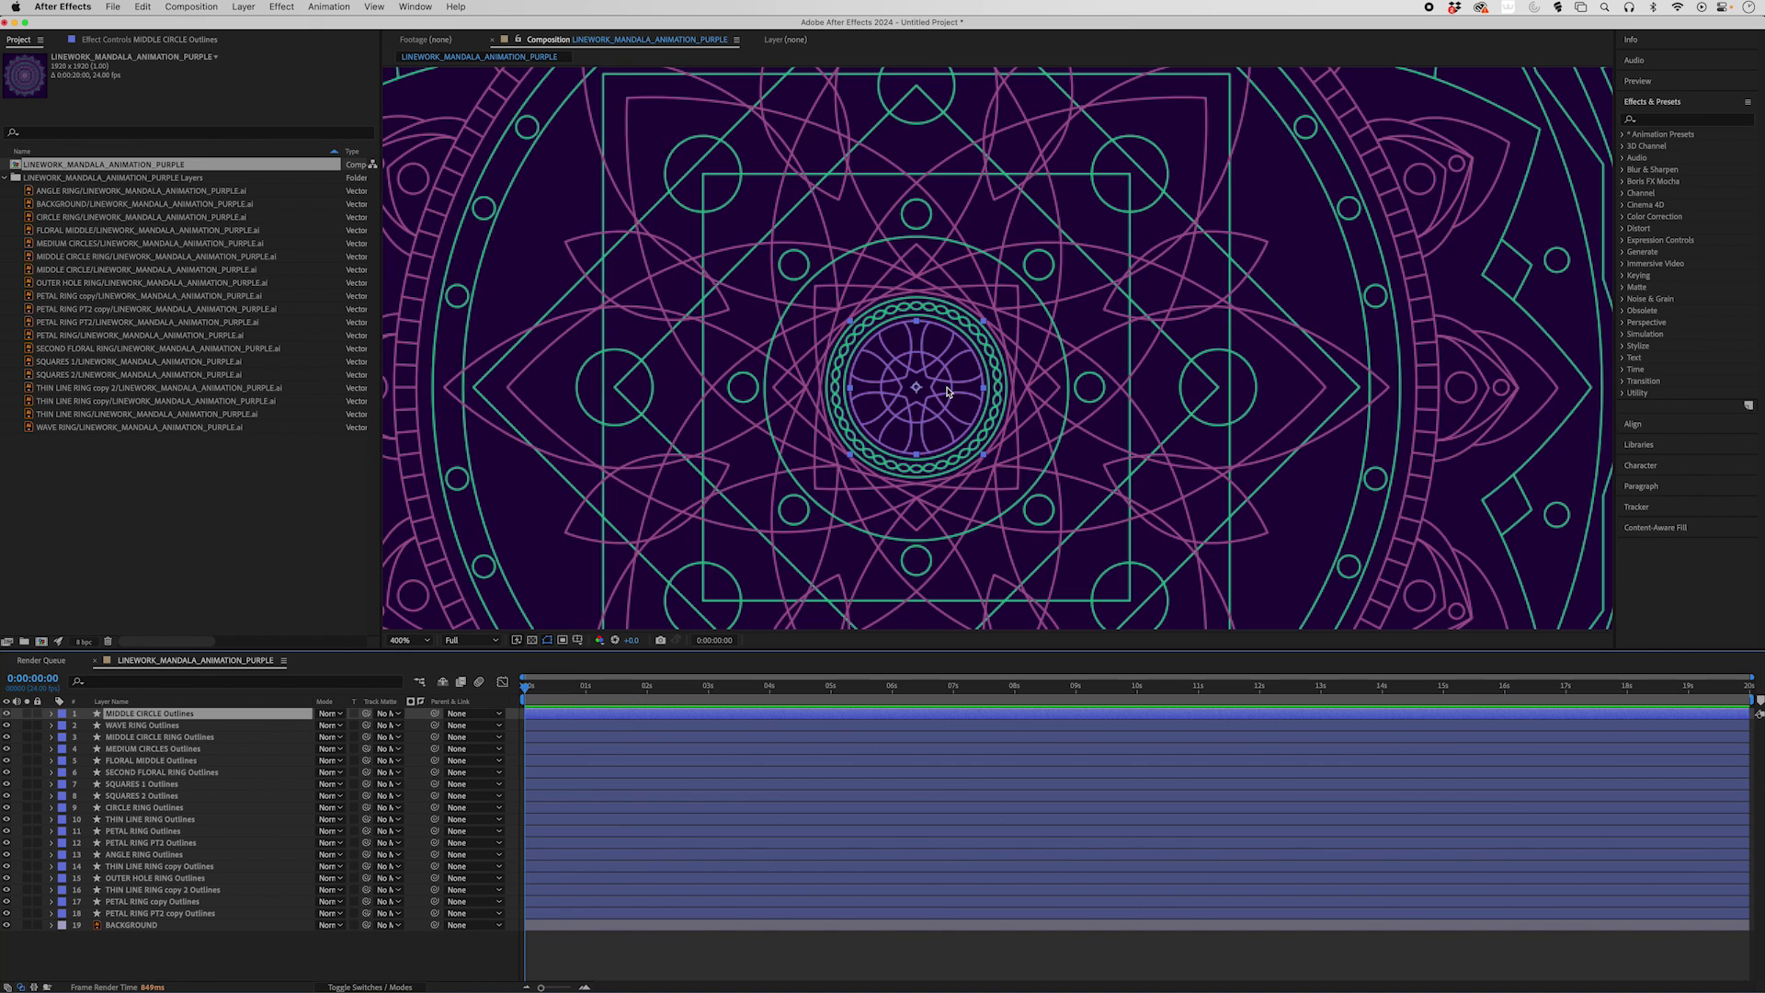
click(52, 715)
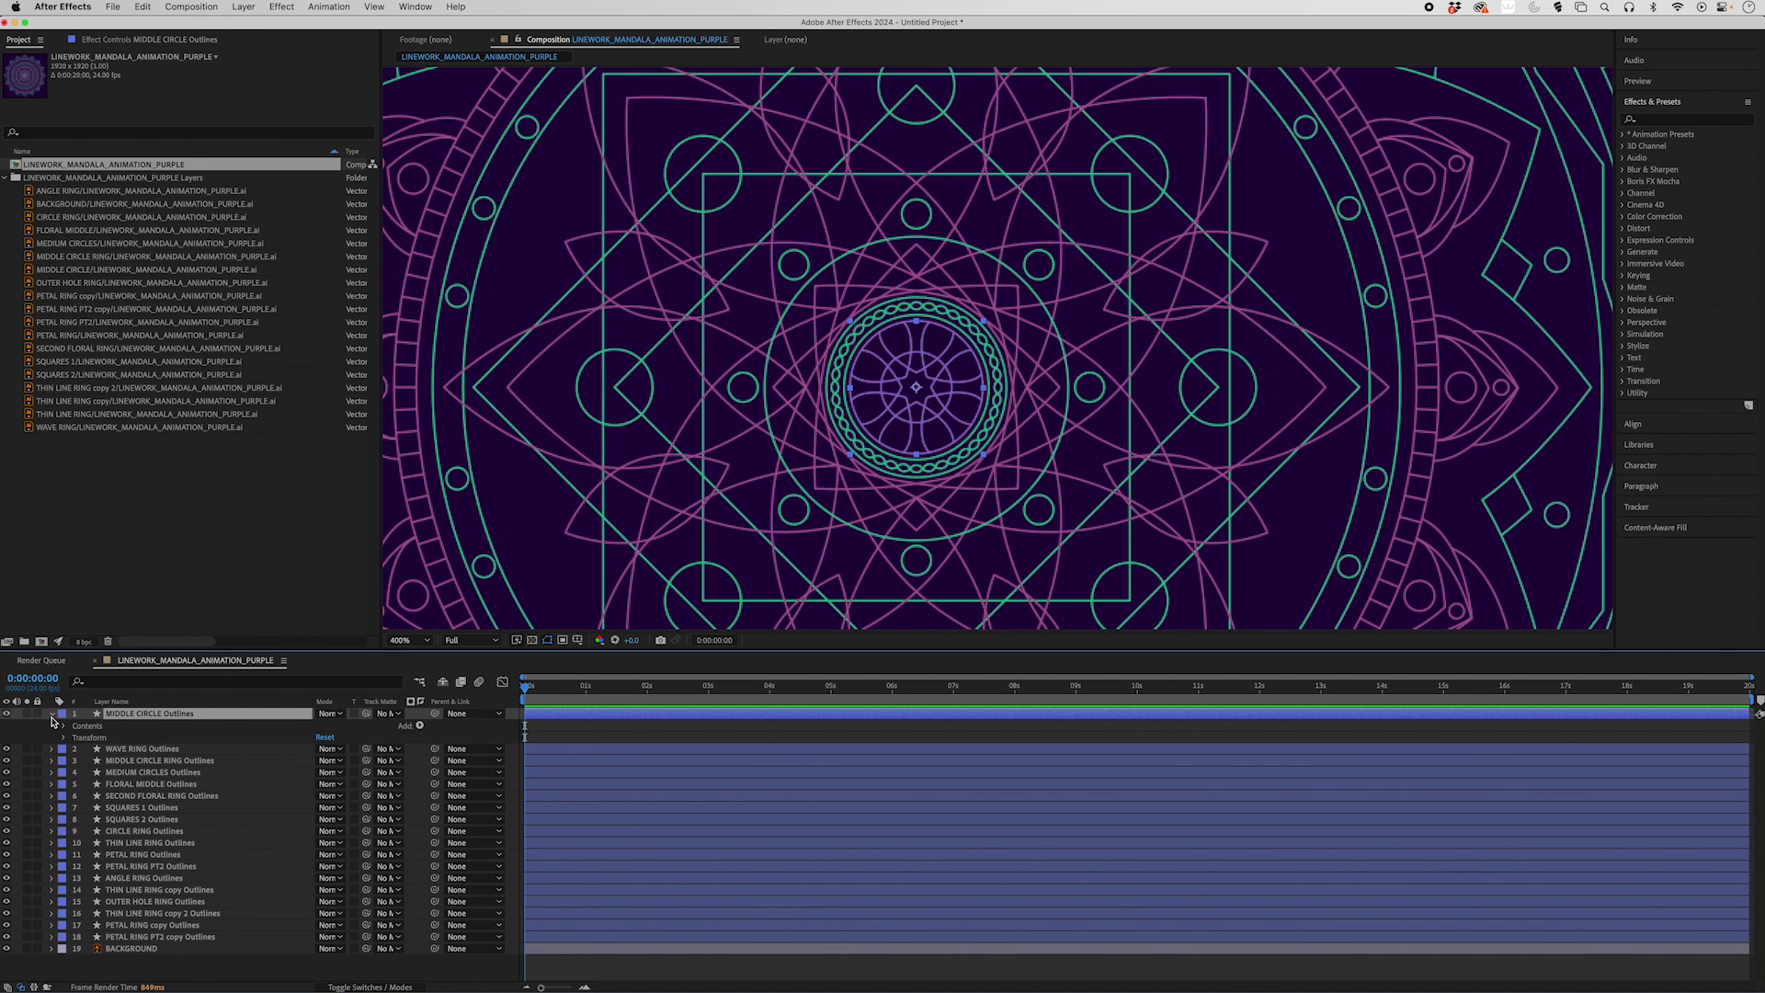
click(420, 726)
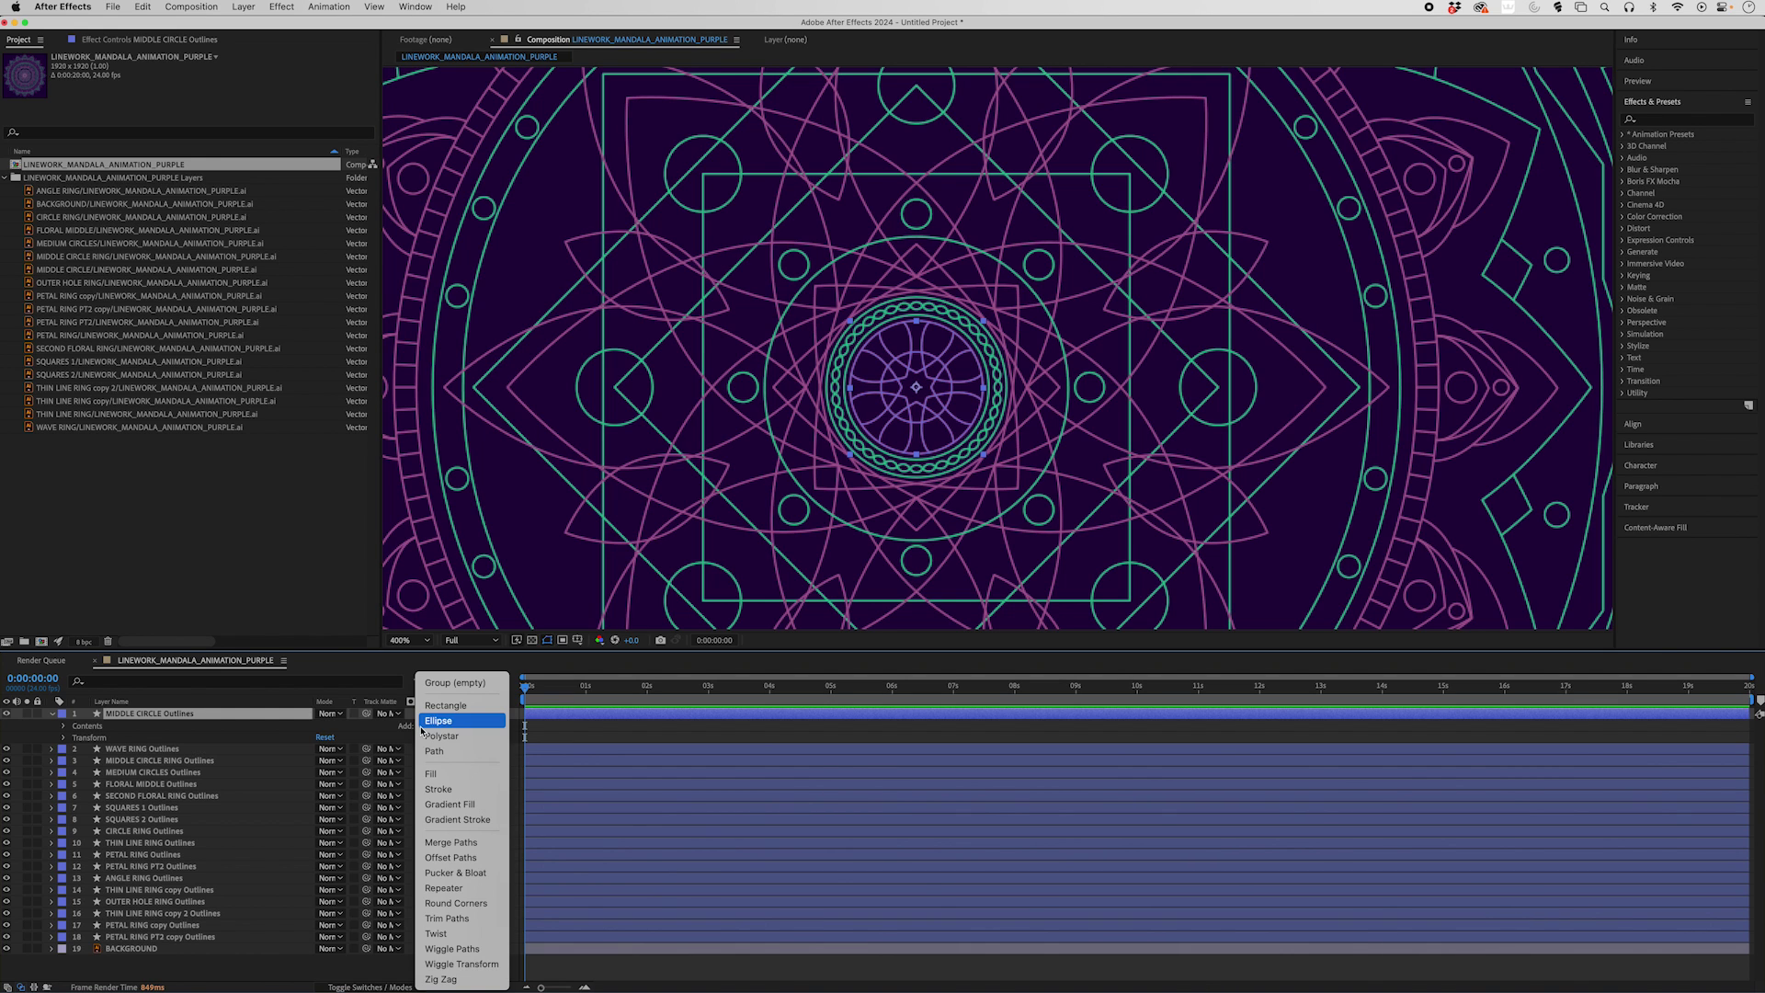
click(452, 918)
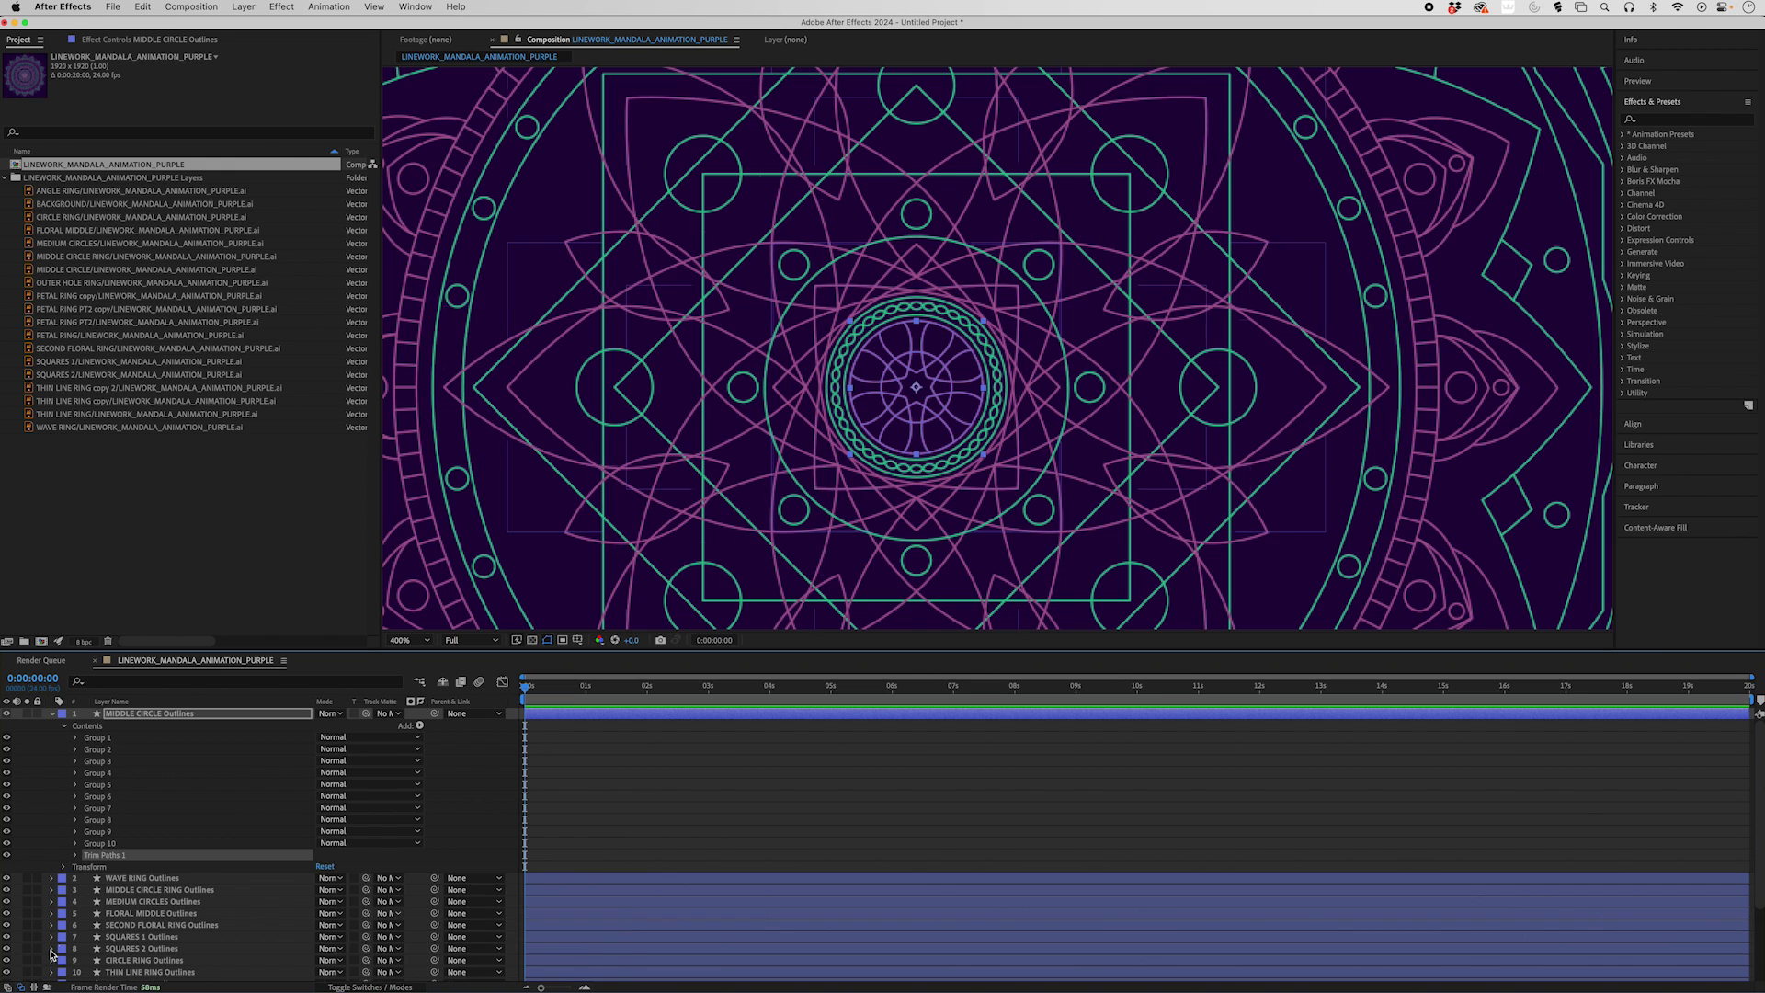
click(77, 855)
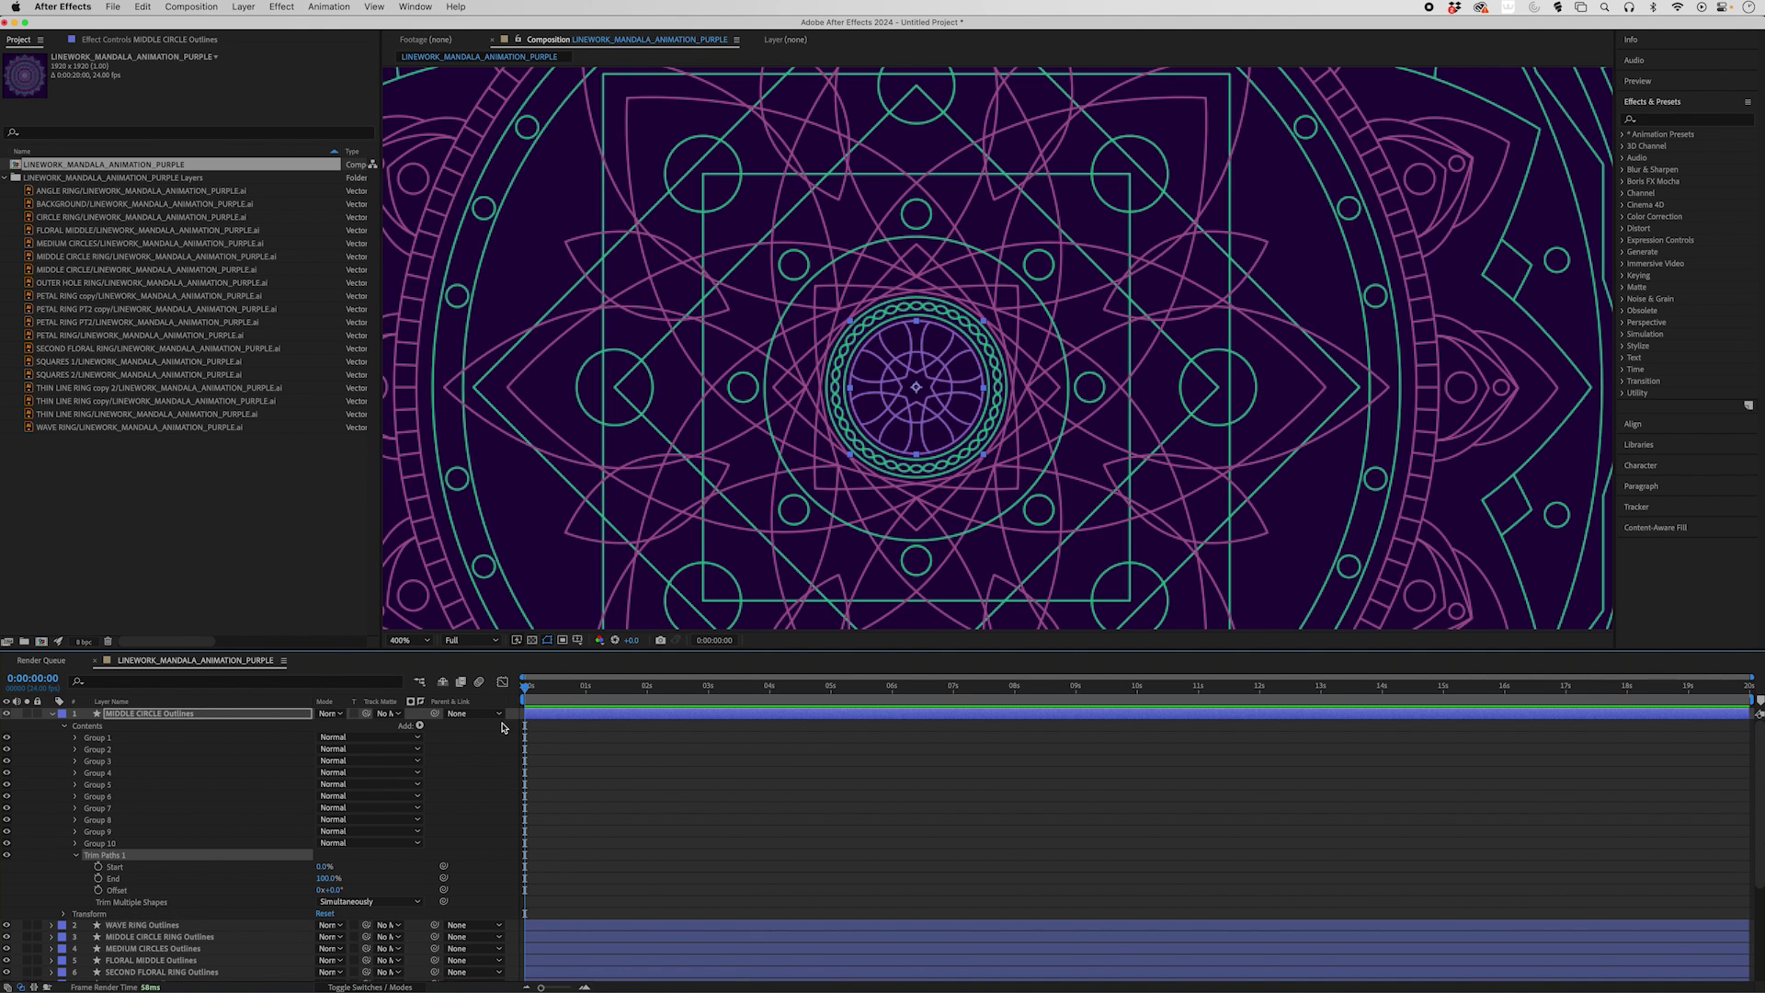
Keyframe the middle circle's Trim Paths End at 100% at 0:00:01:11 and 0% at 0:00:00:00
mouse_move(630, 694)
mouse_down()
mouse_move(557, 694)
mouse_move(630, 694)
mouse_move(614, 694)
mouse_up()
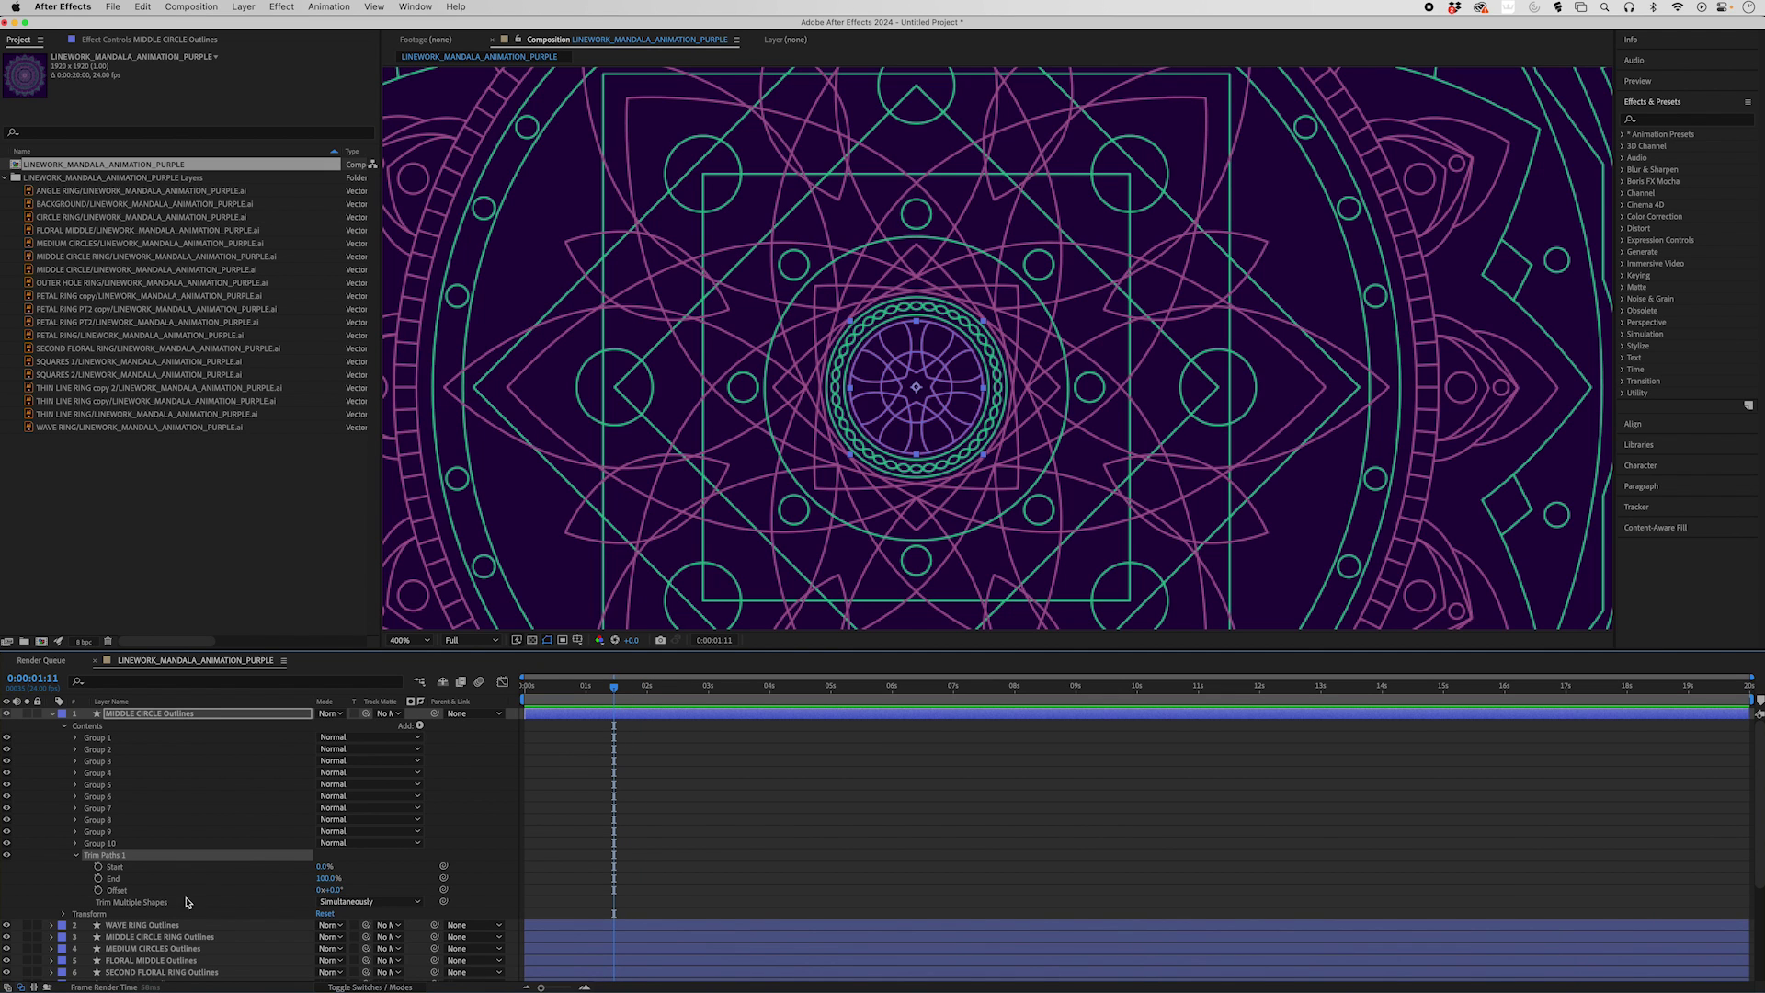
click(98, 878)
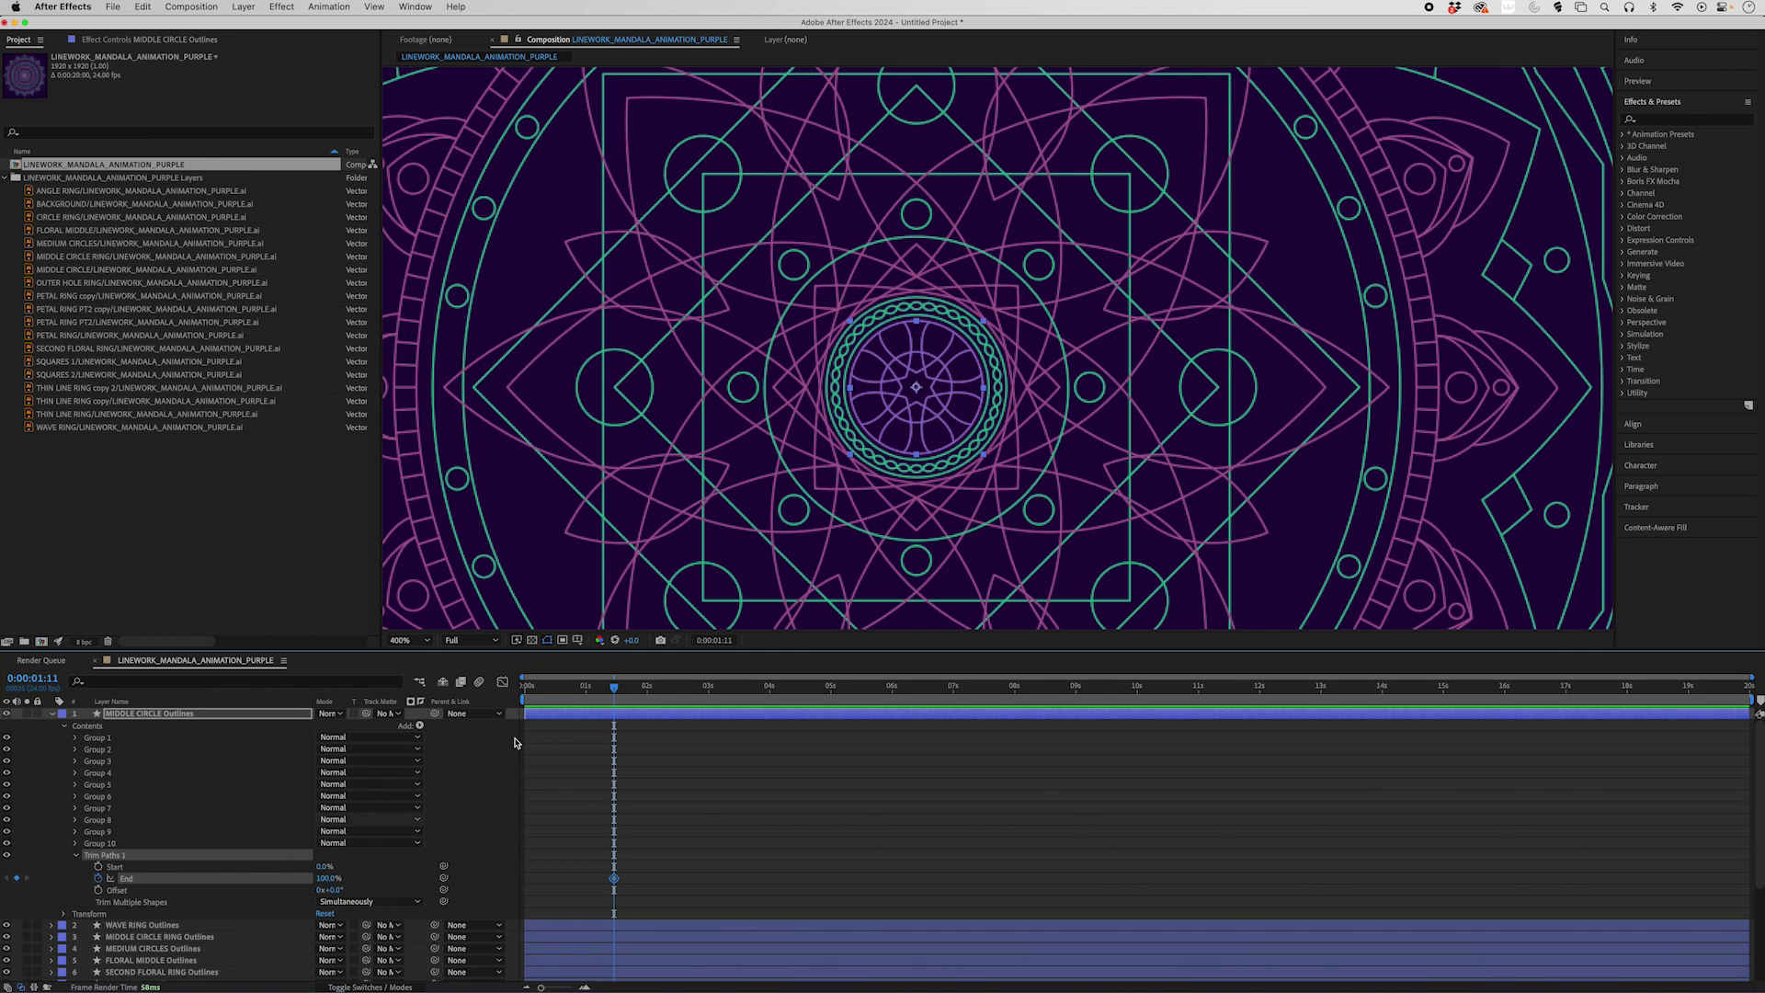
drag(613, 691, 523, 691)
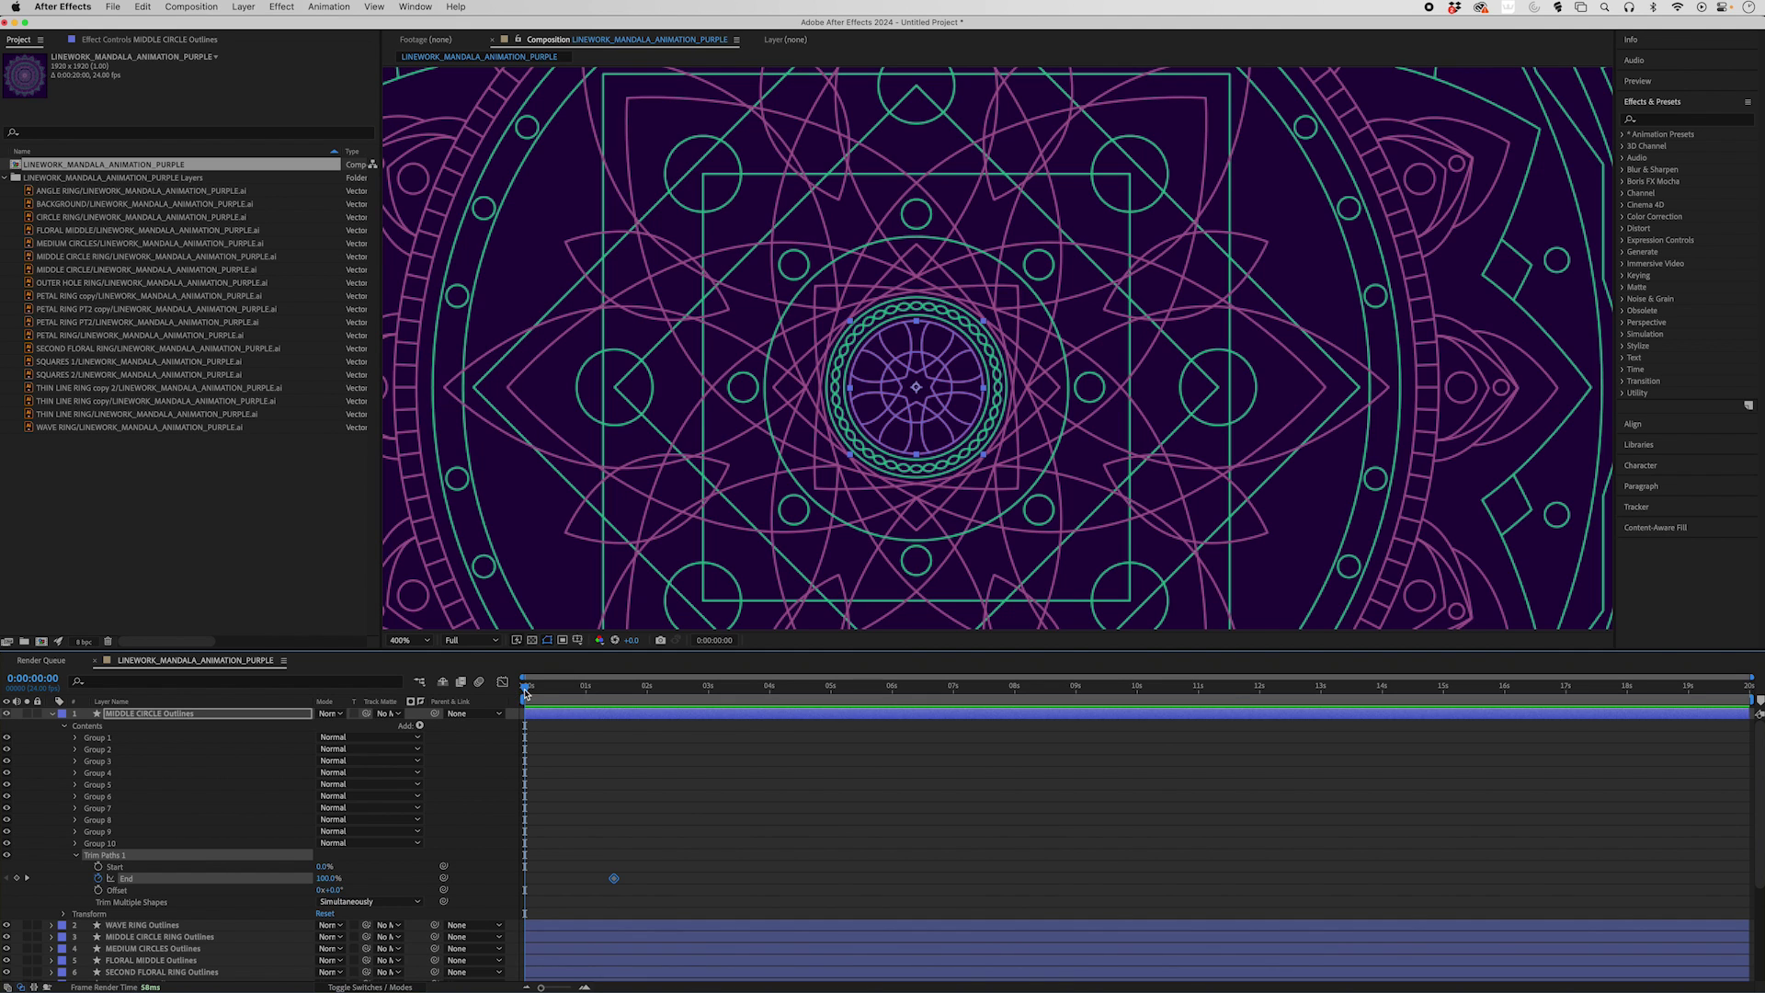
click(325, 878)
text(0)
Apply Easy Ease to both Trim Paths End keyframes of the middle circle
drag(525, 691, 629, 691)
click(613, 877)
mouse_move(525, 880)
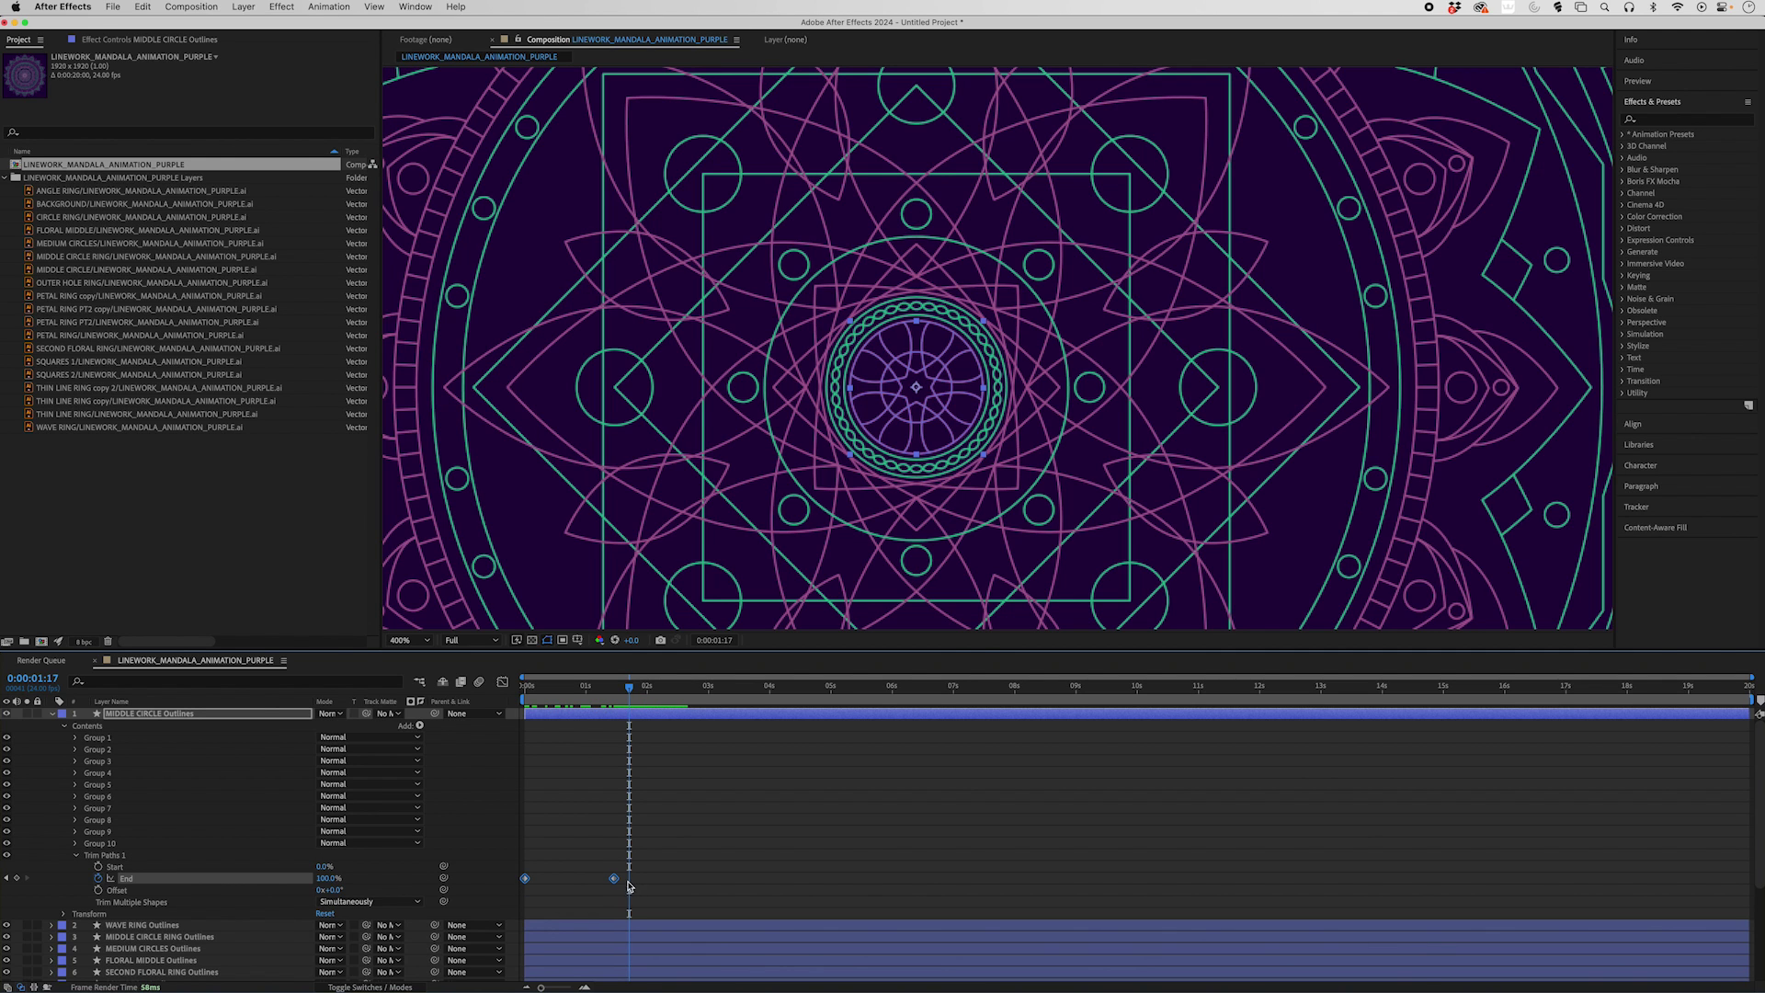
mouse_move(615, 882)
key(F9)
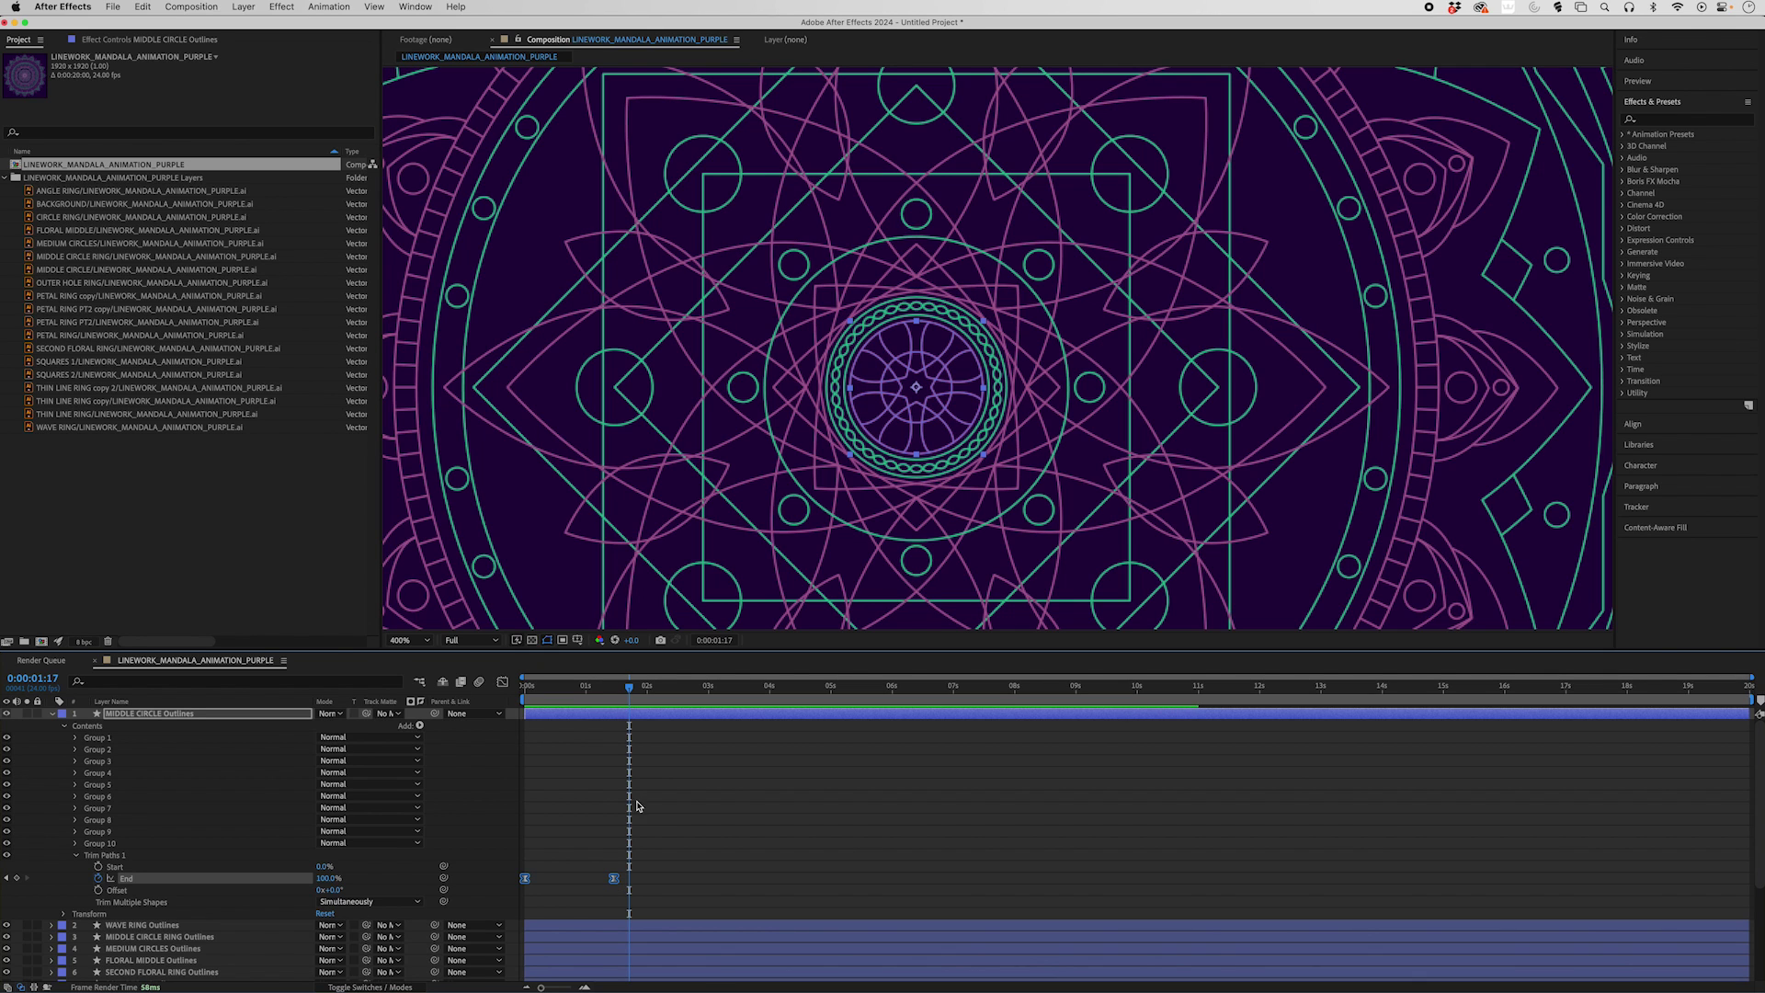
Preview the middle circle's eased line-drawing animation from the start of the composition twice
drag(577, 689, 503, 685)
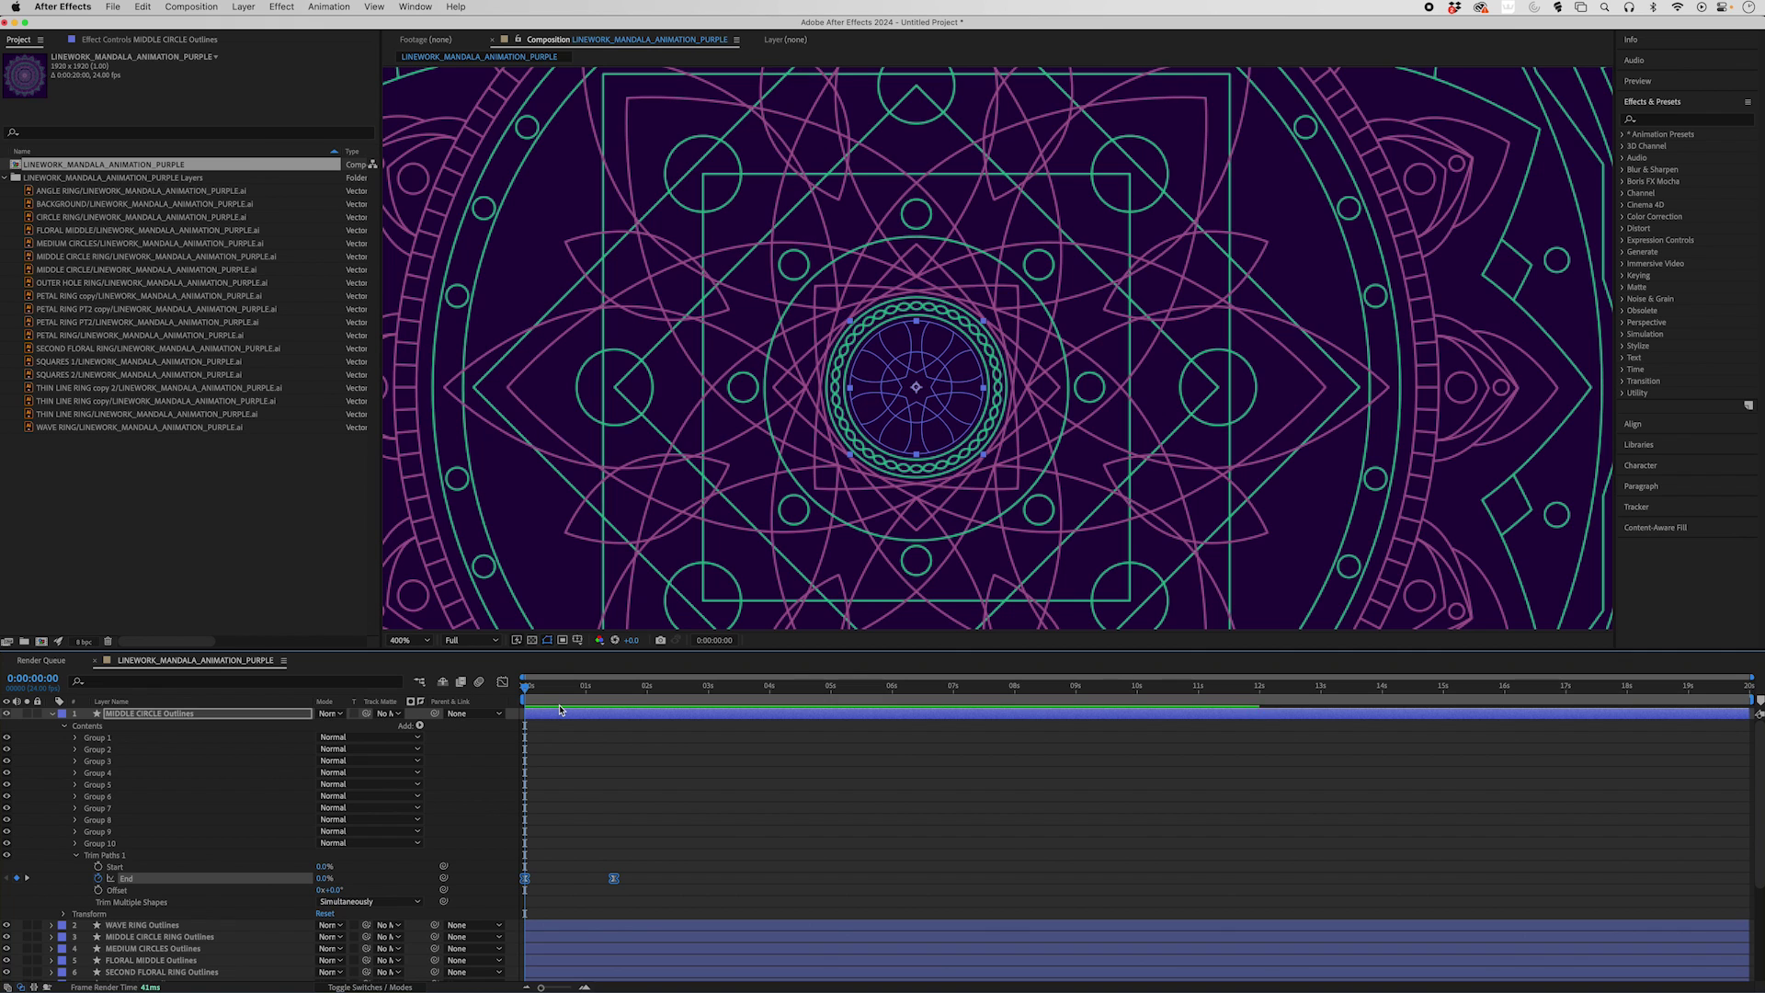
key(space)
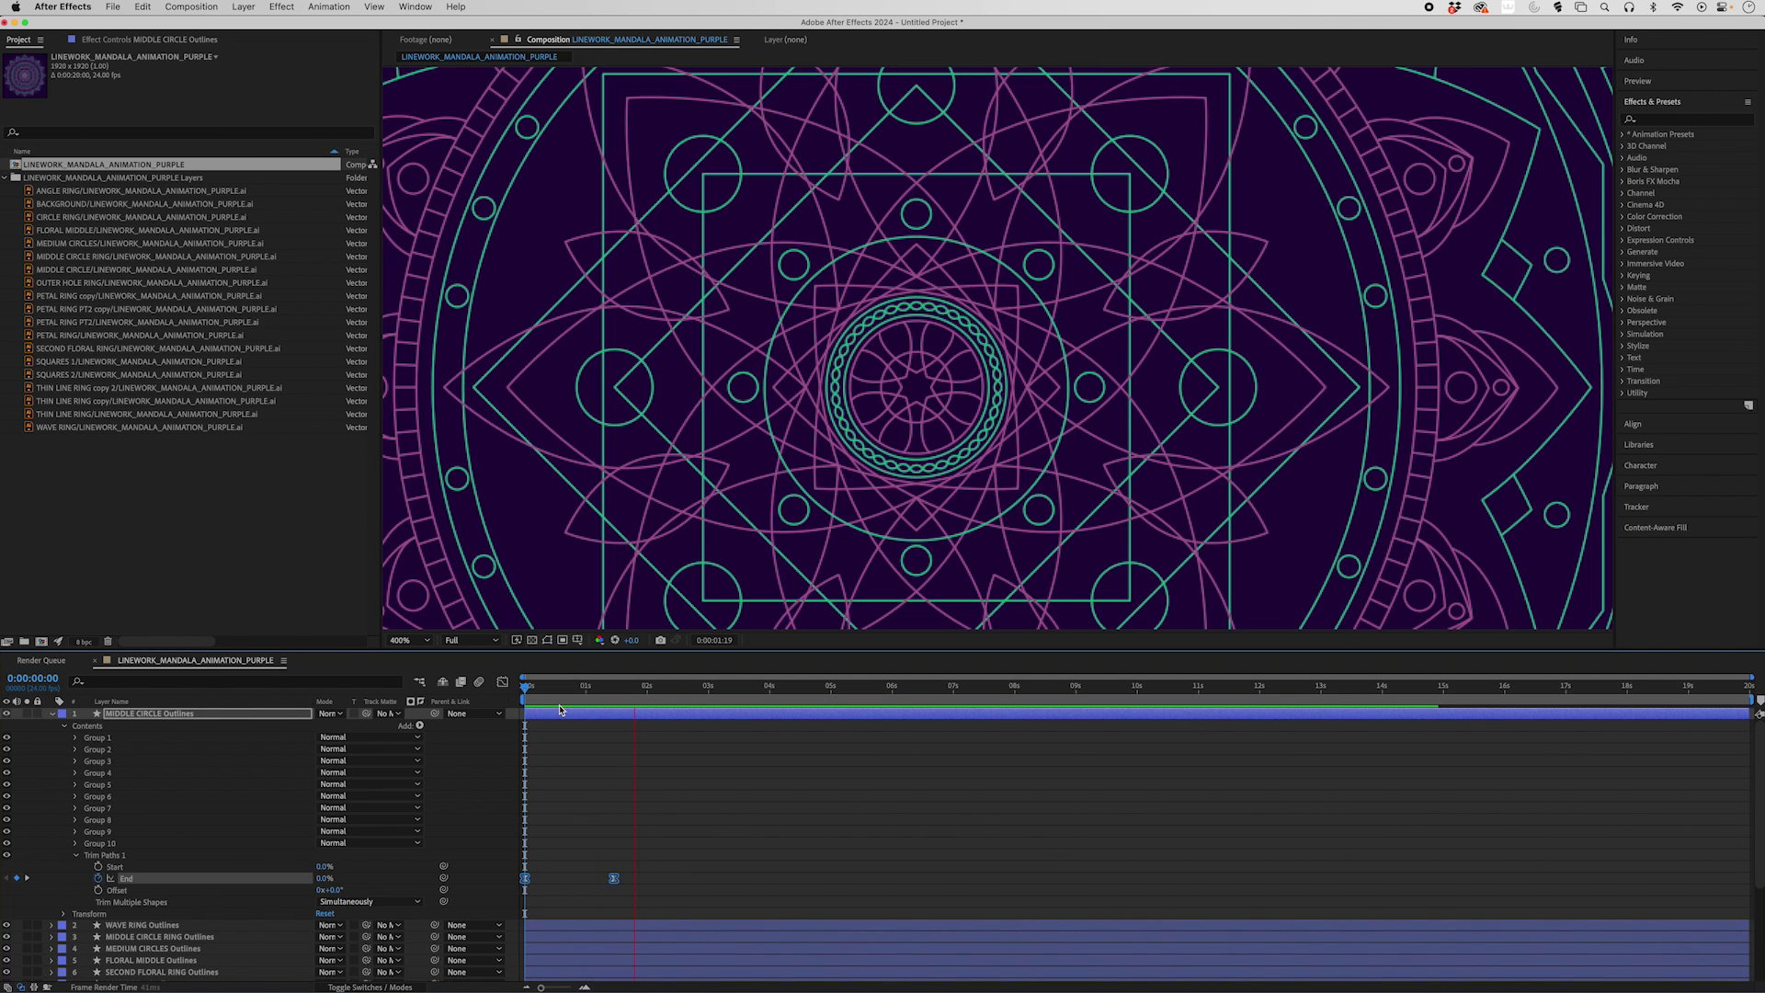
key(space)
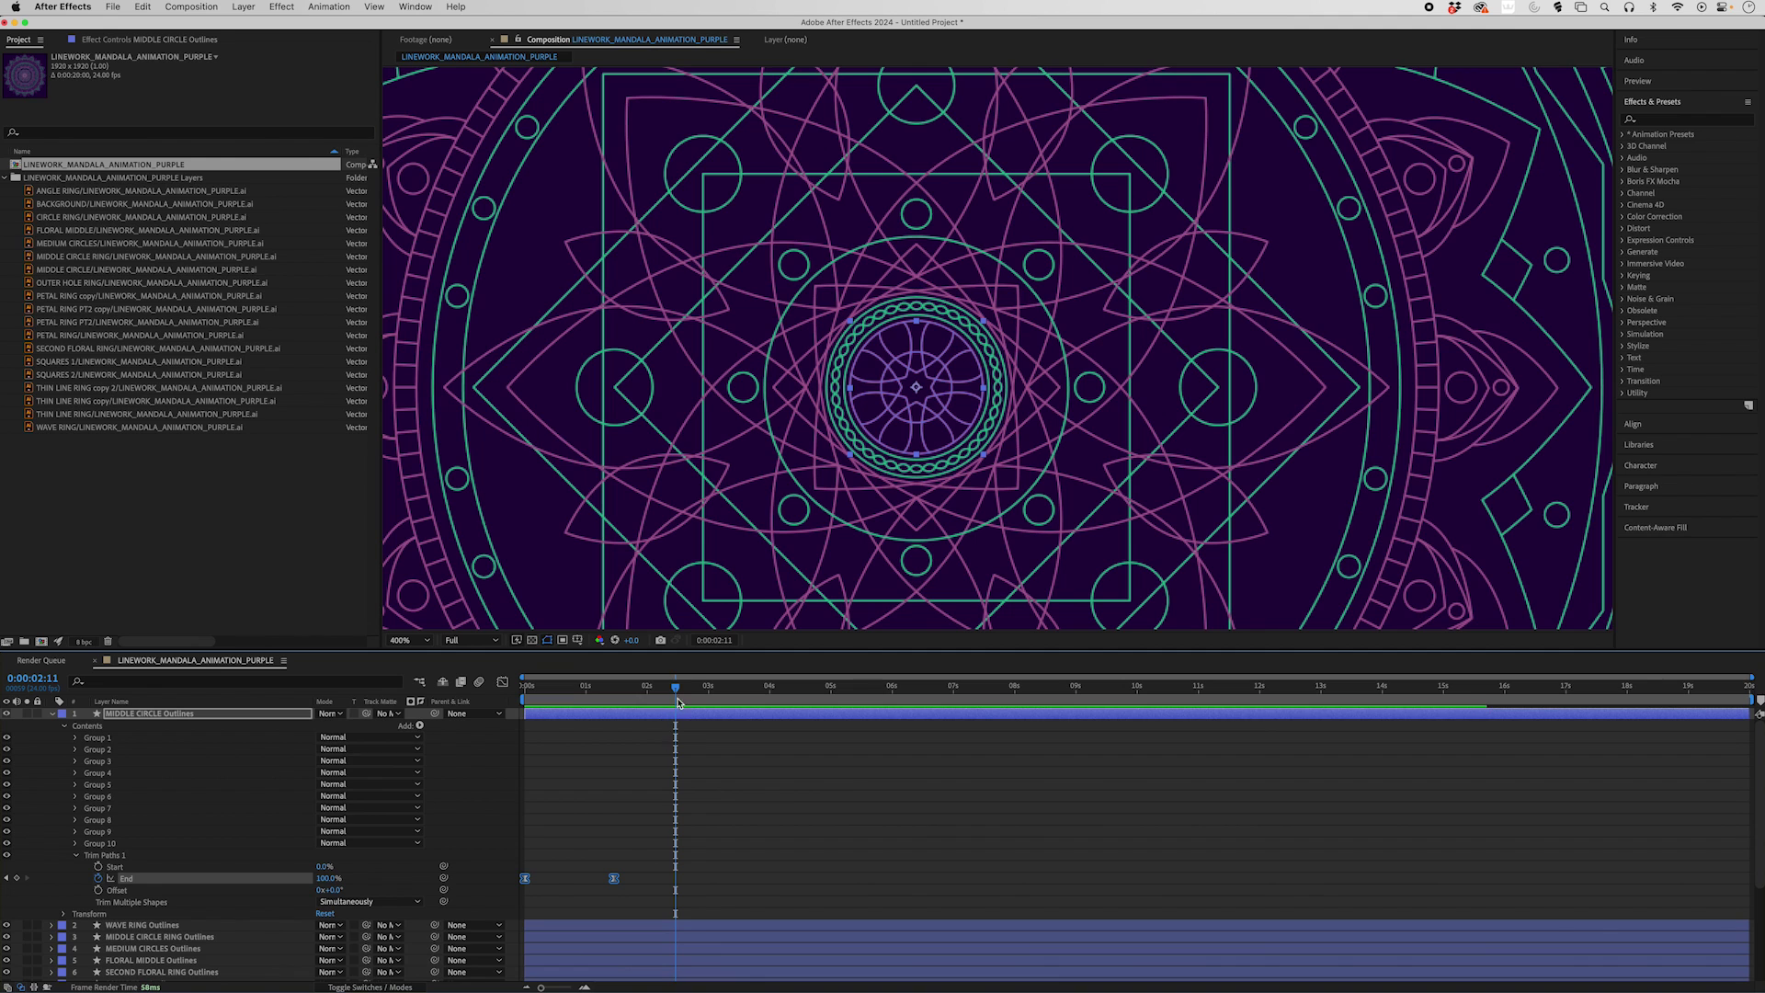
drag(677, 689, 524, 705)
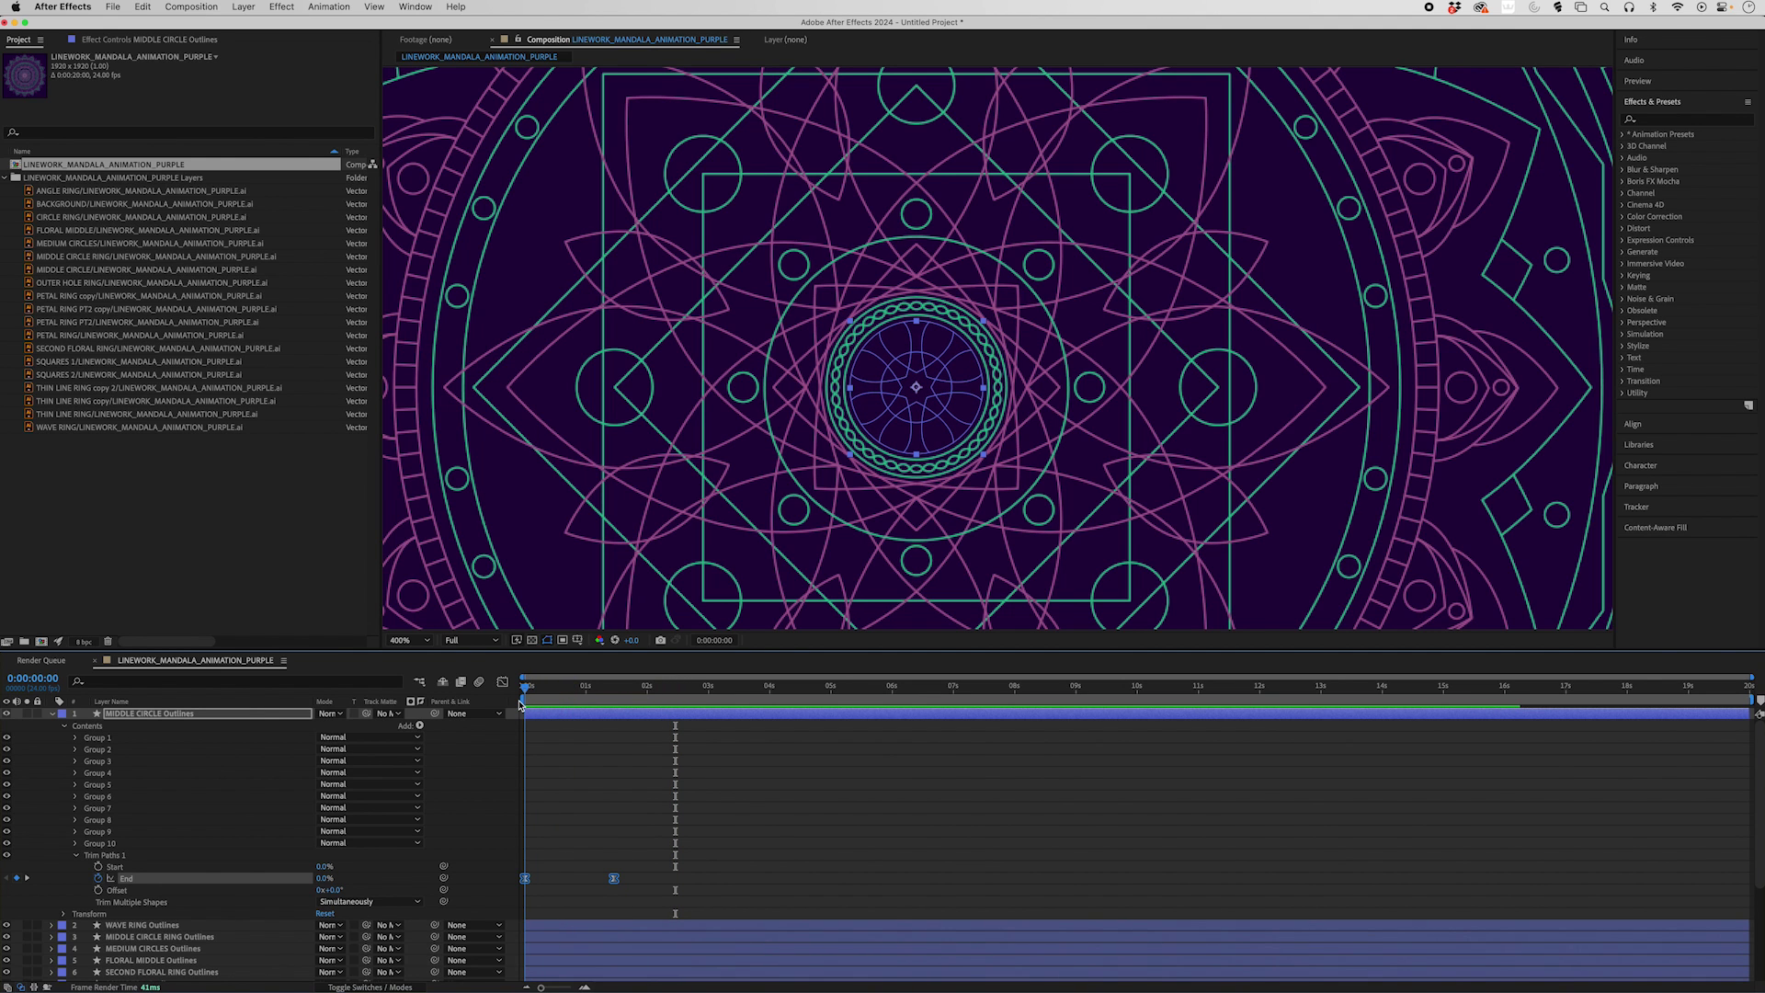
key(space)
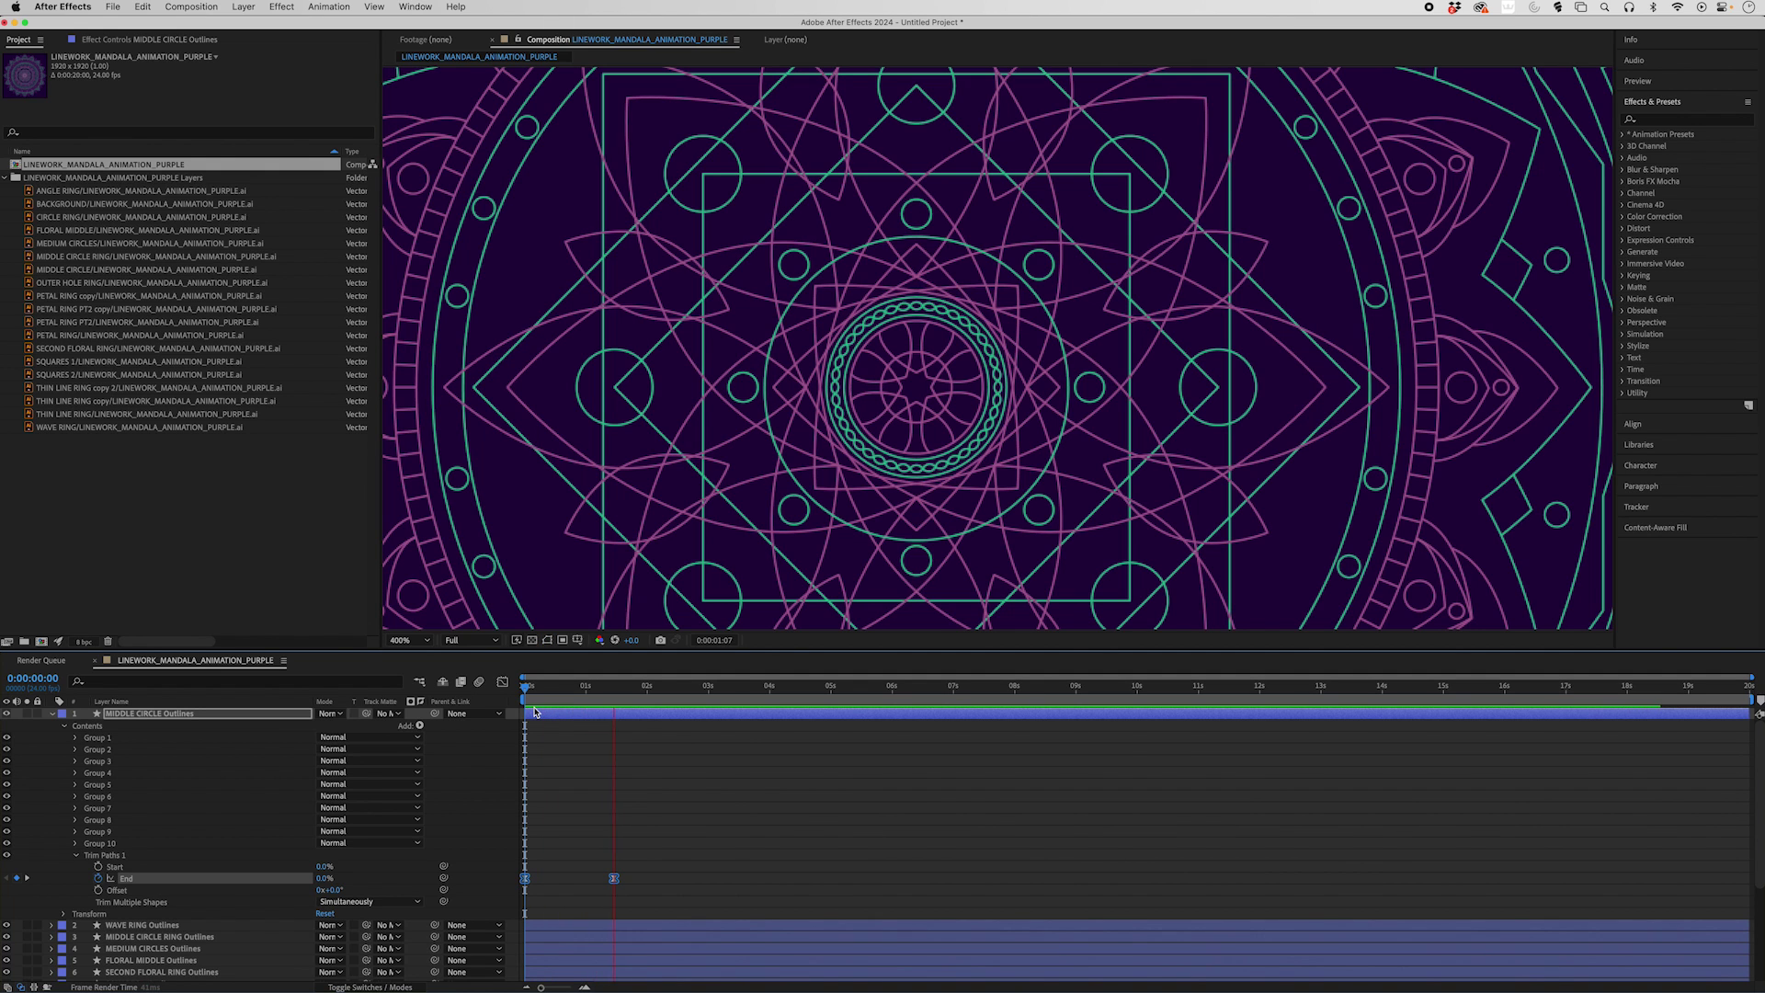
key(space)
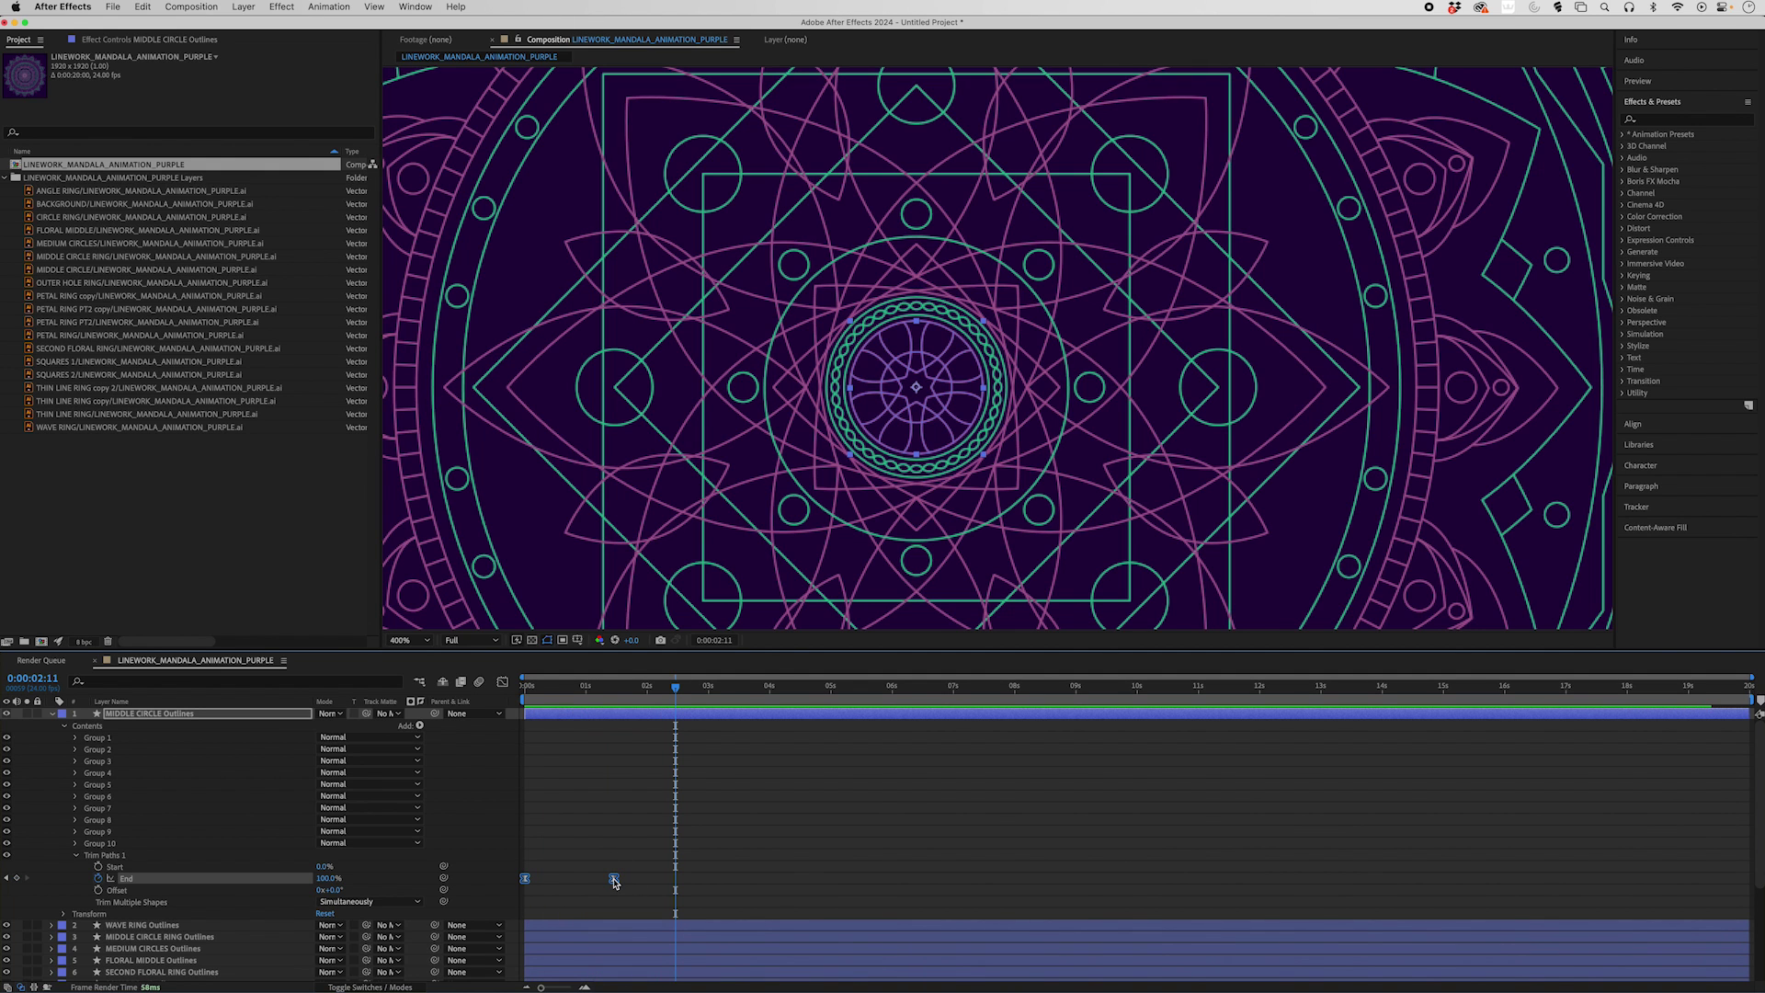
Reveal the Easy Ease option for the second End keyframe, and dismiss it without applying
right_click(614, 879)
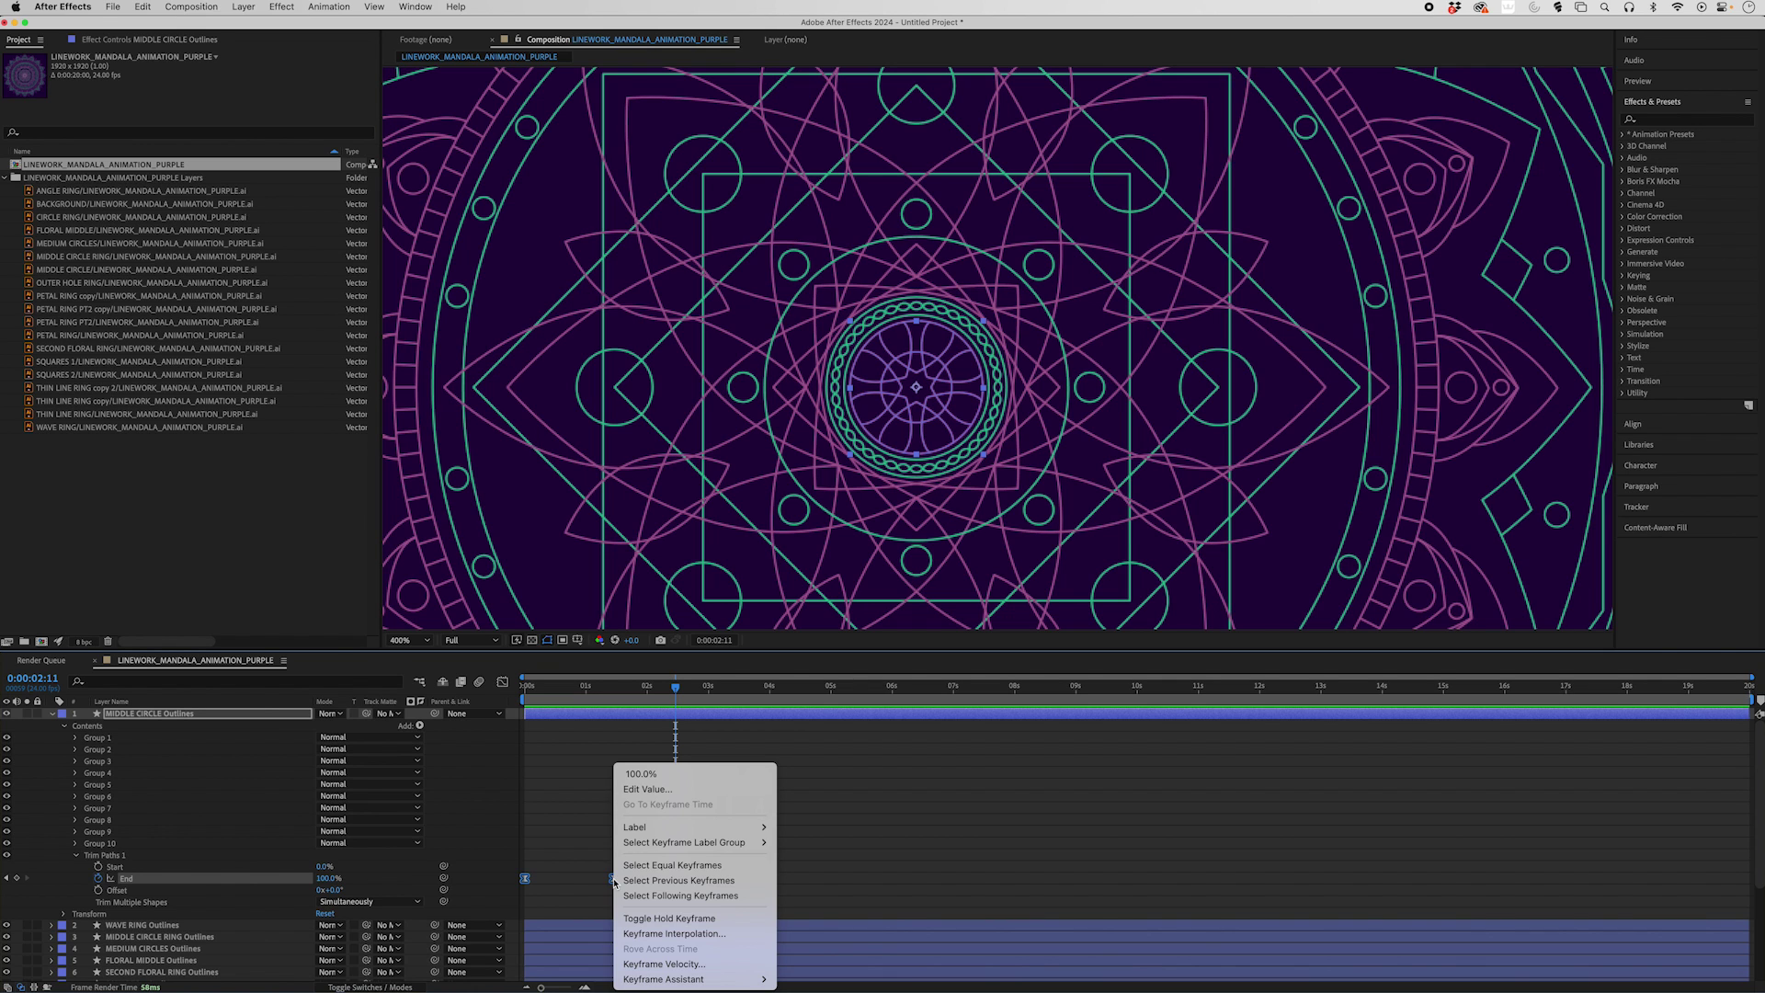
mouse_move(654, 980)
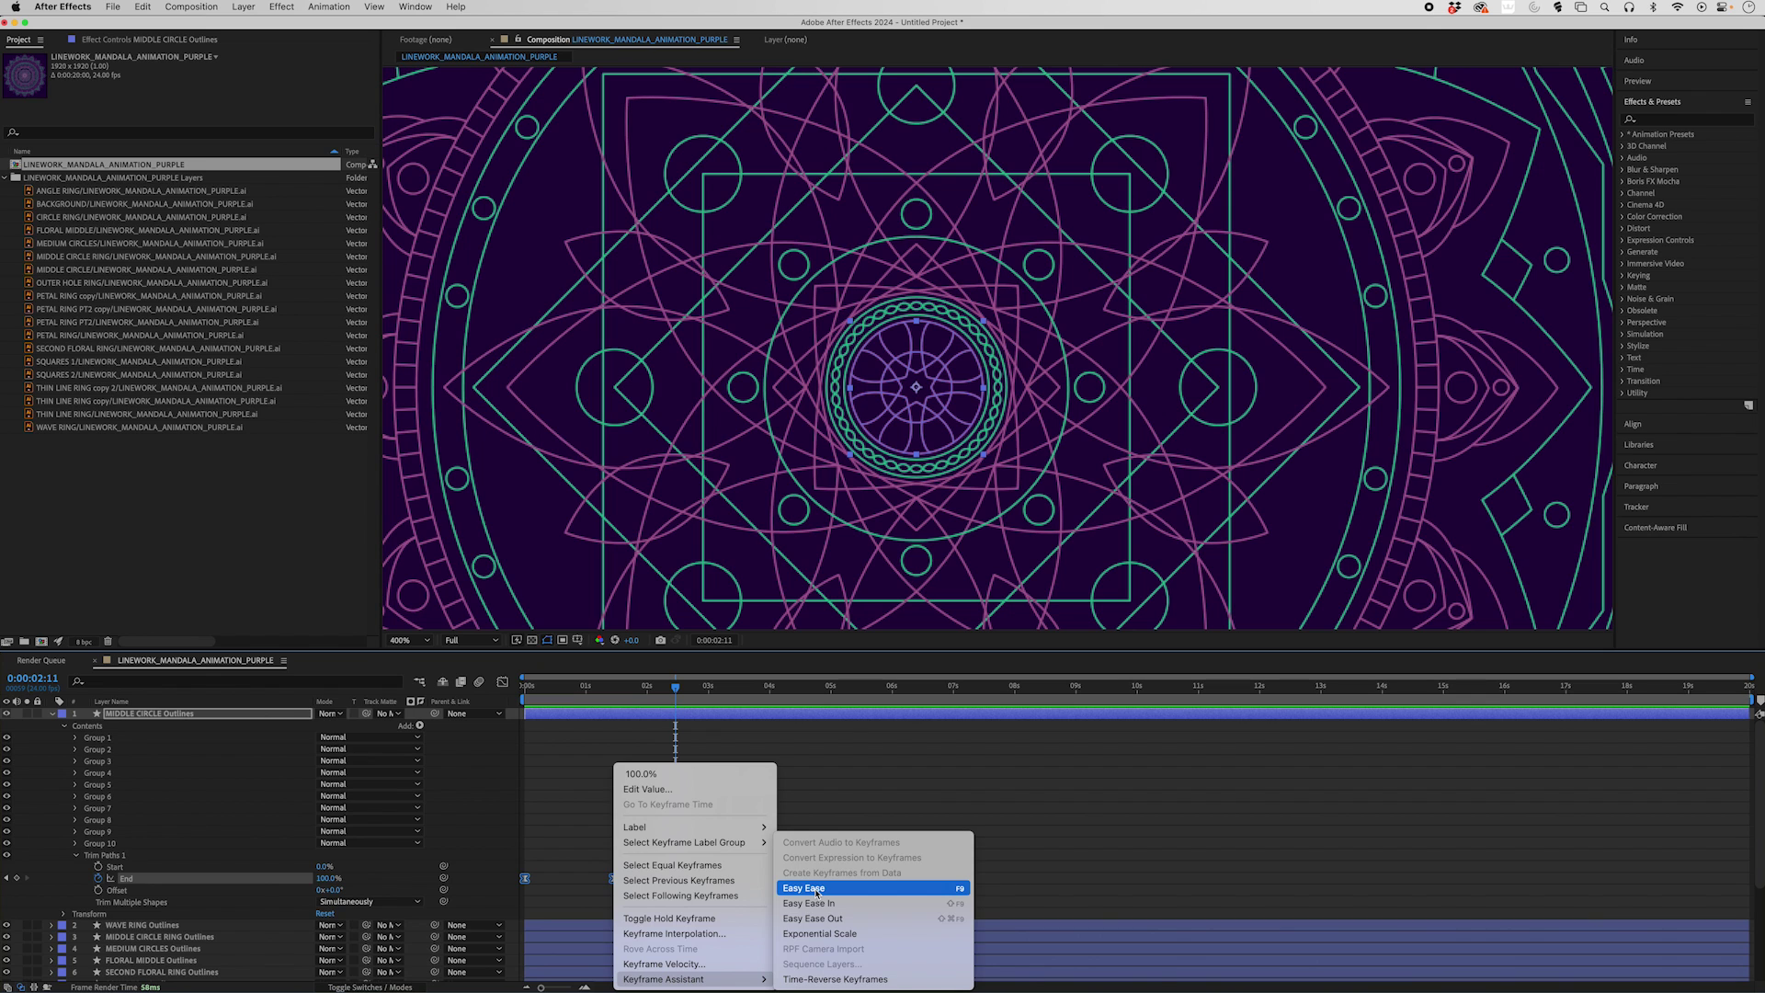
click(726, 736)
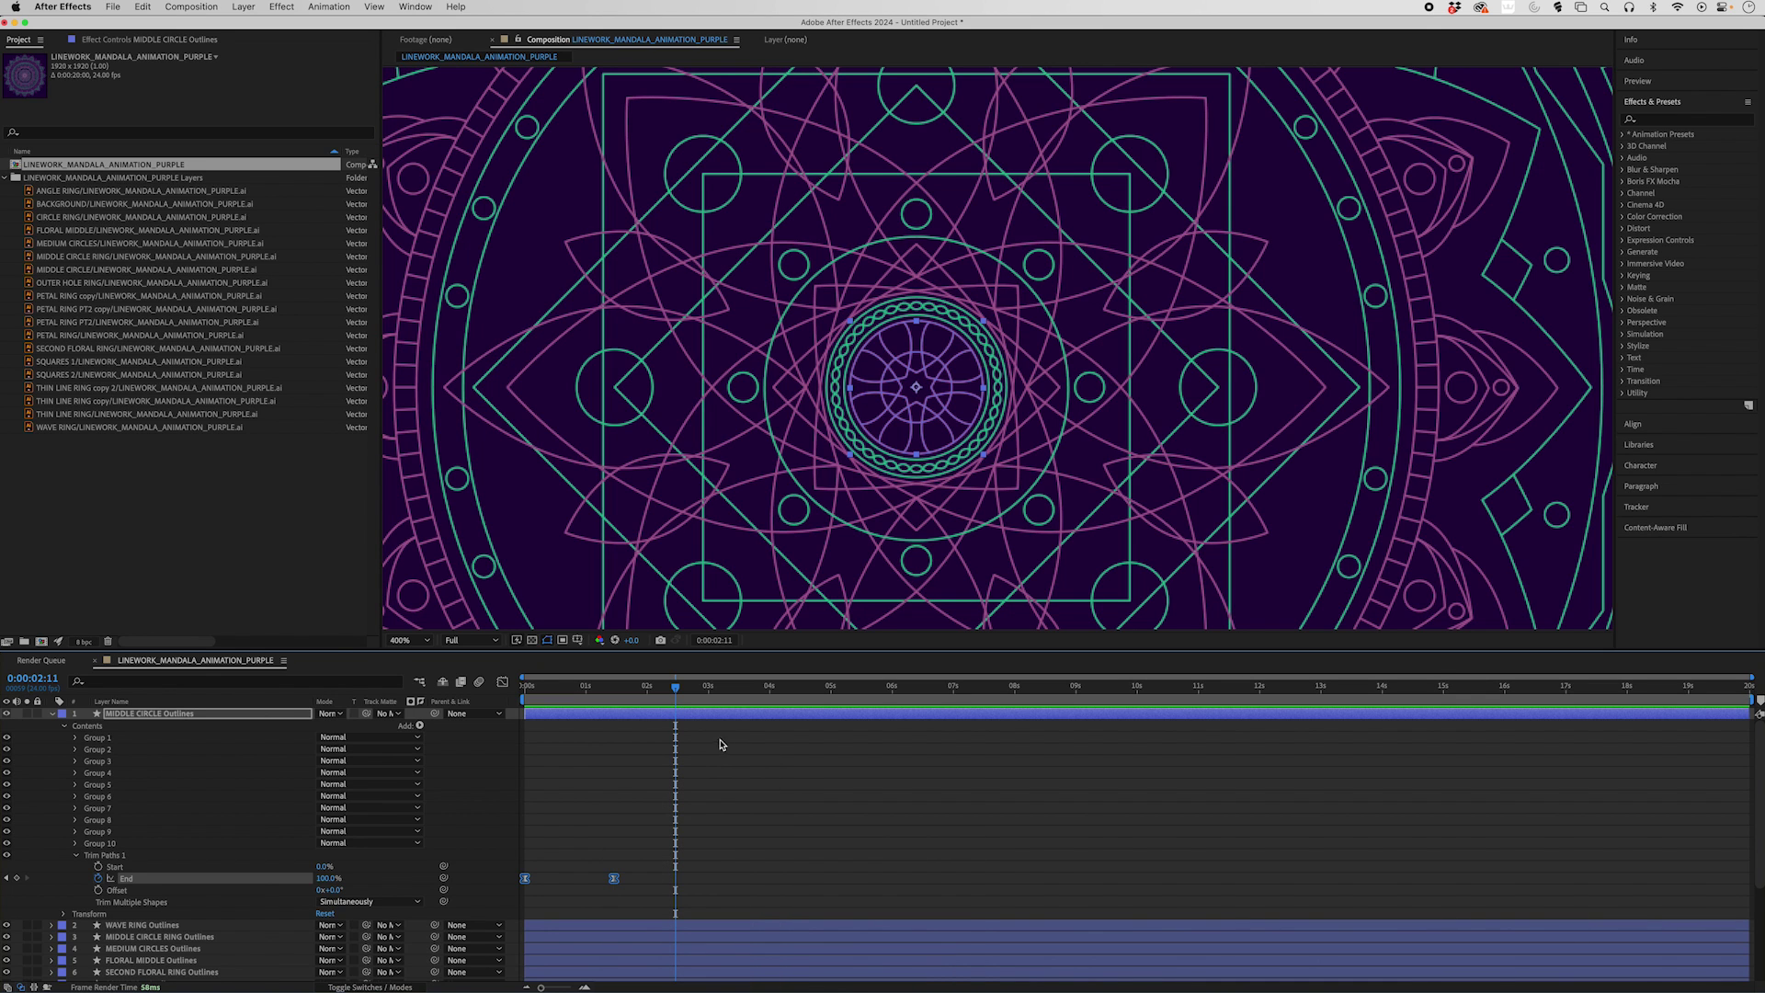
Replay the composition from the first frame to examine how the middle circle's shapes draw on together
drag(665, 691, 524, 692)
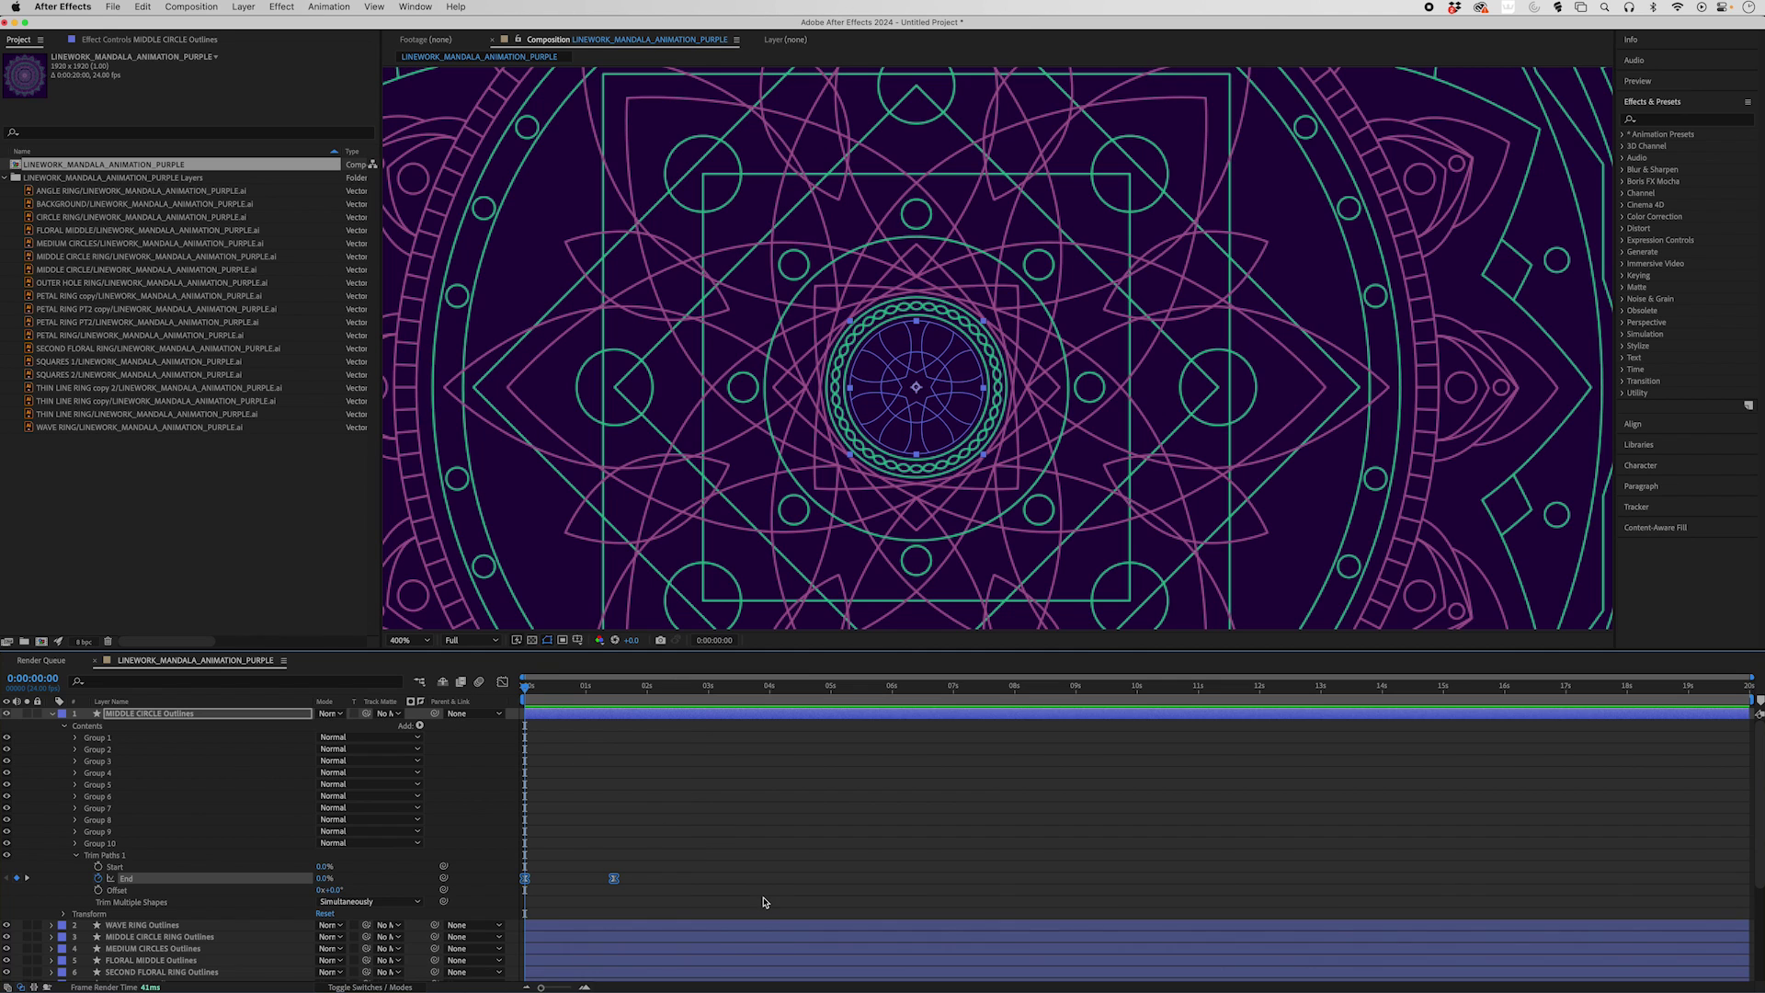
key(space)
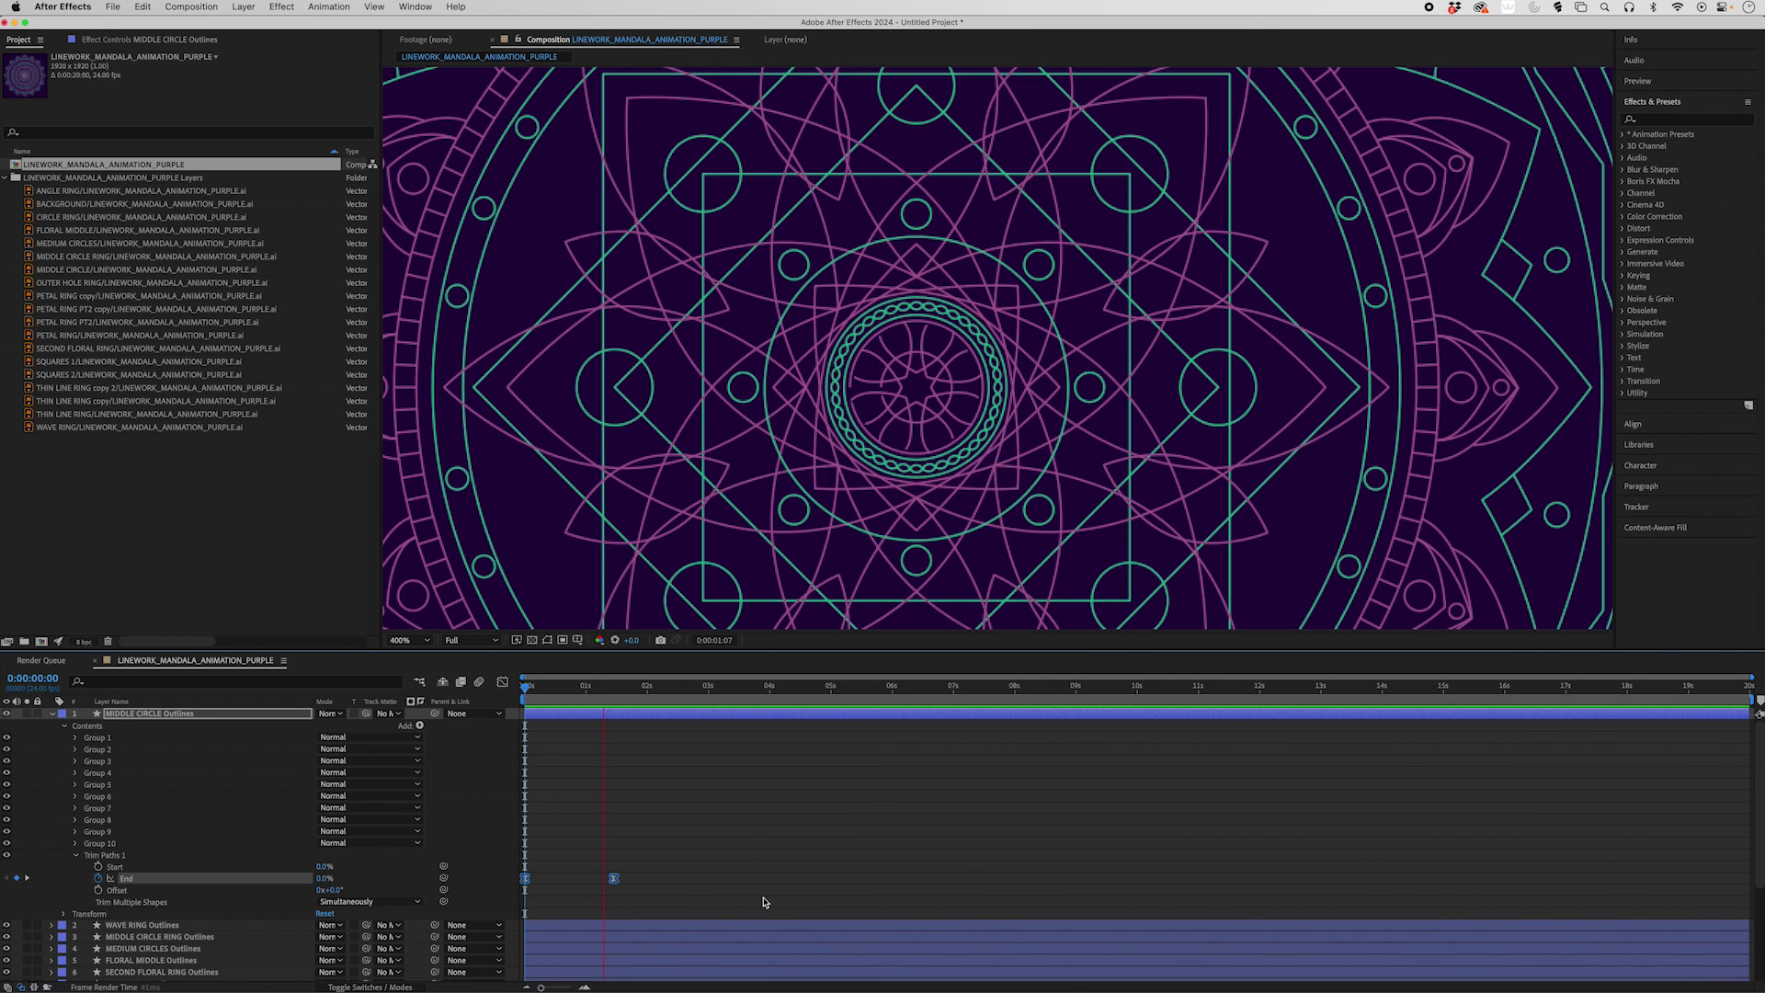
key(space)
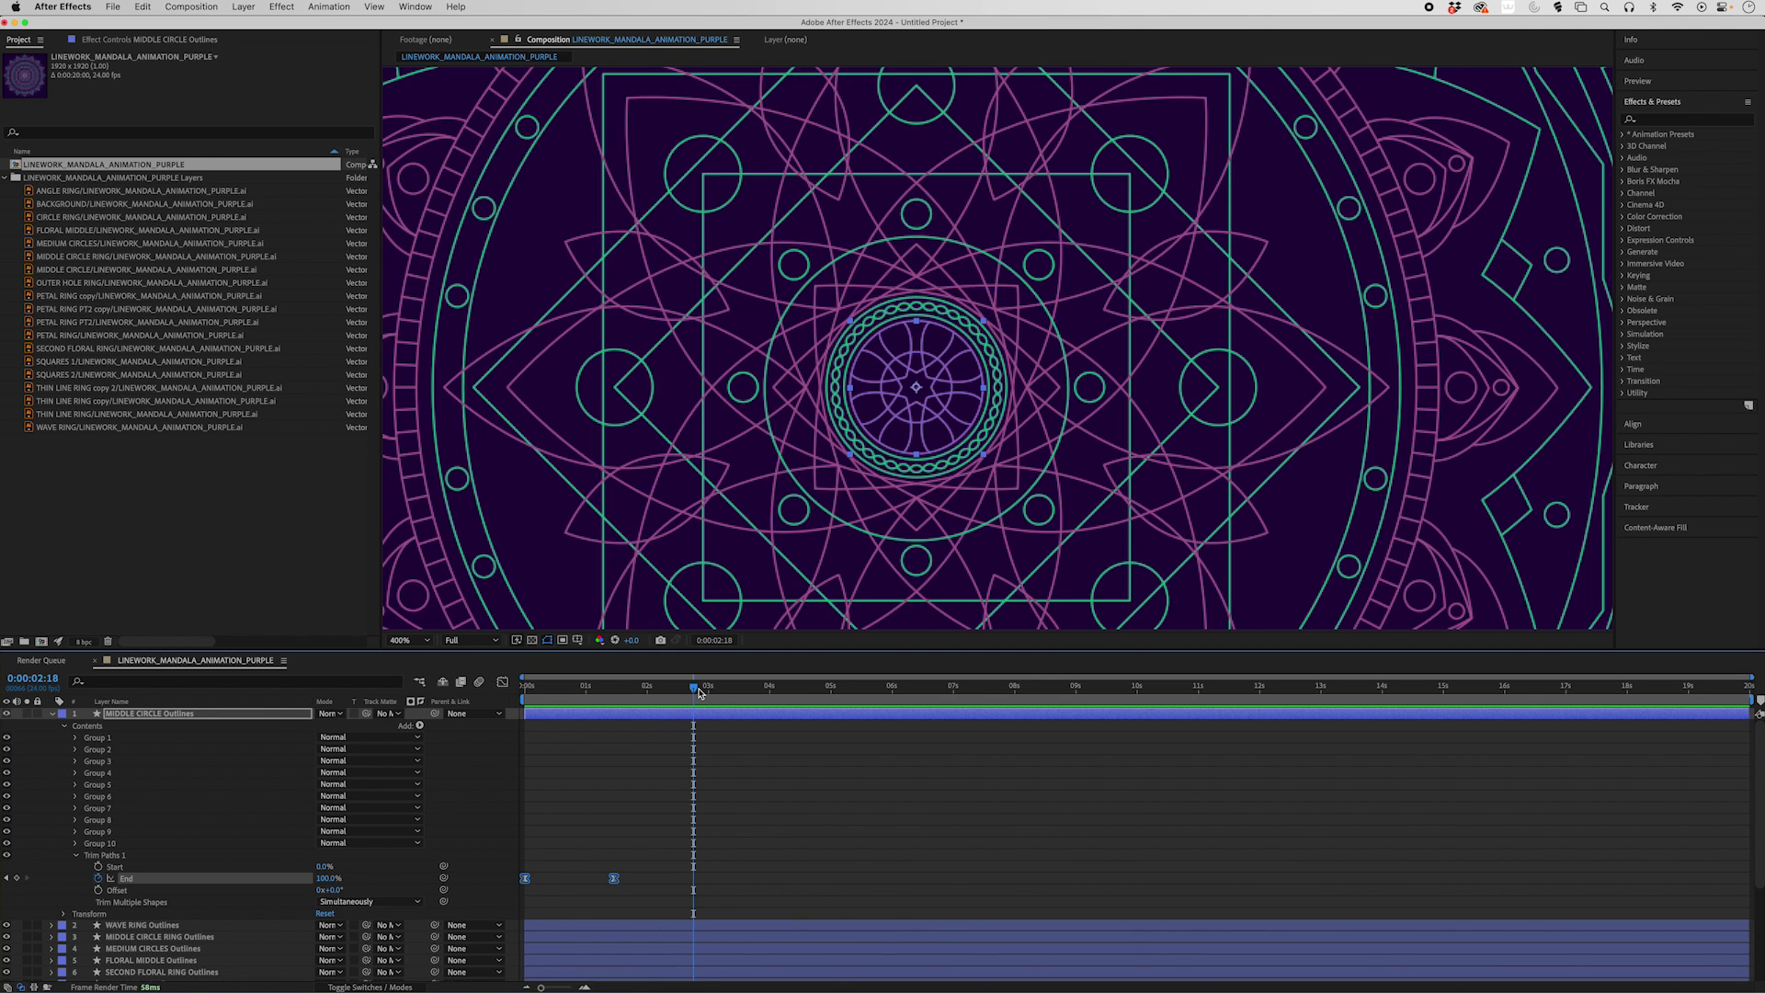
drag(685, 691, 504, 701)
key(space)
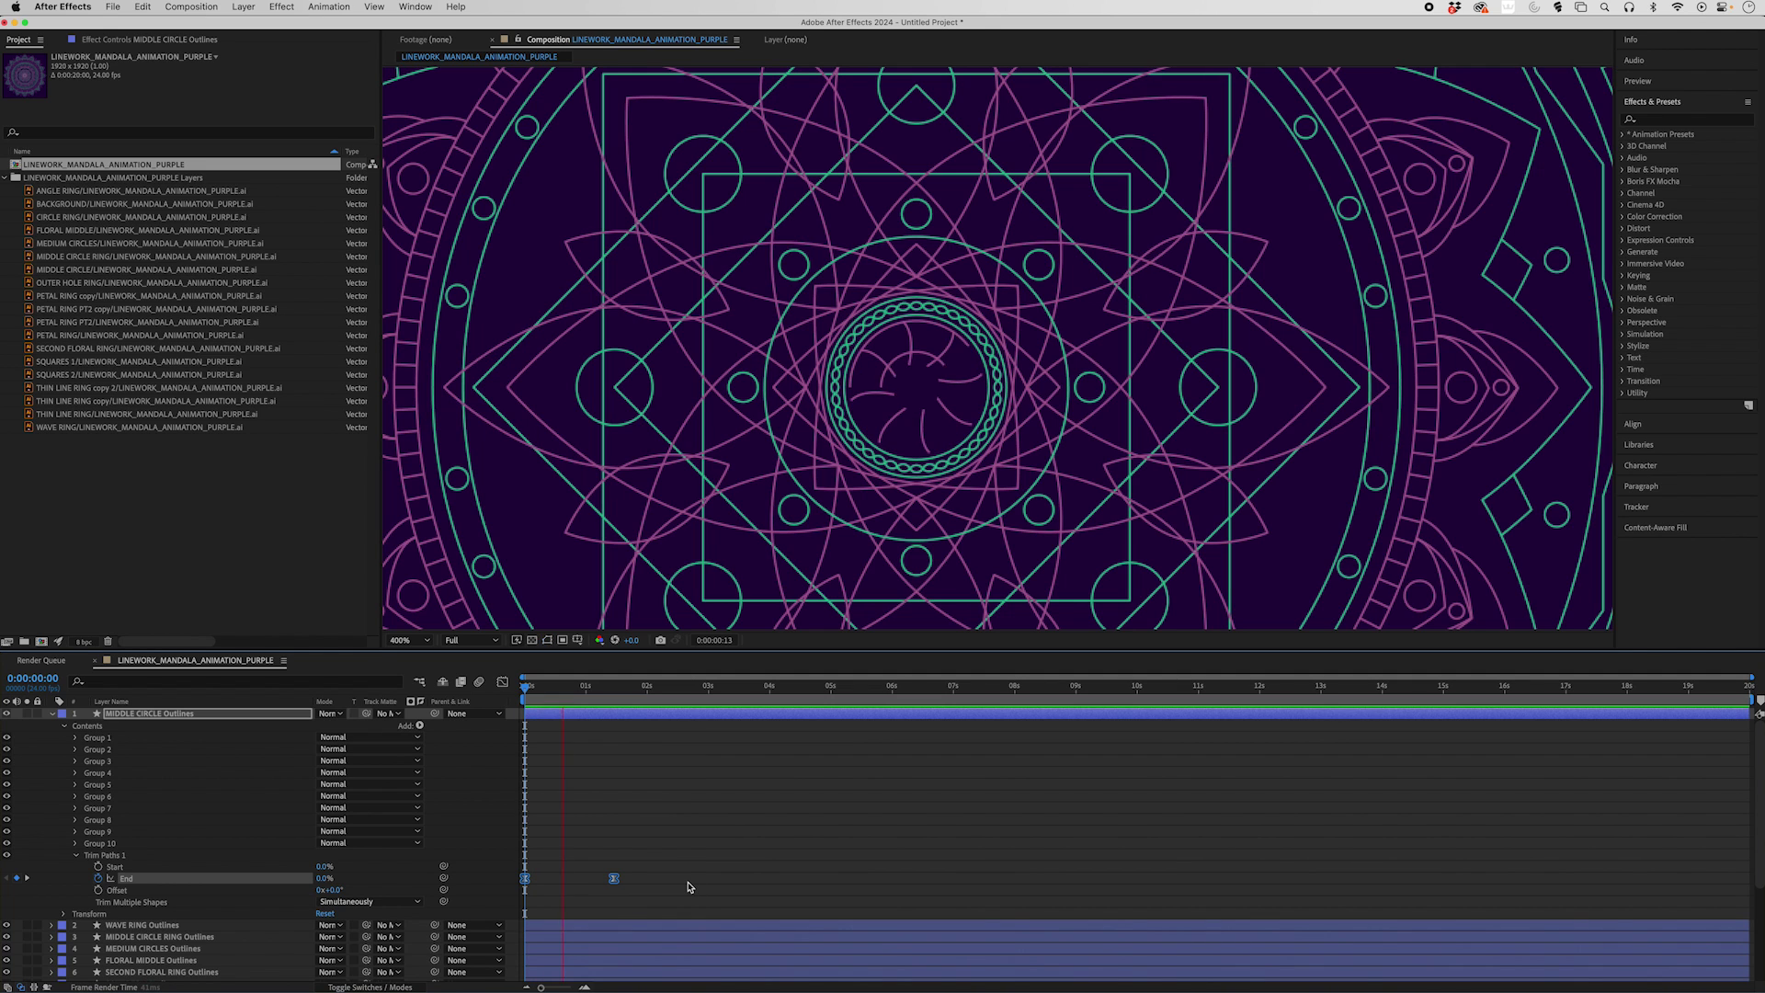
key(space)
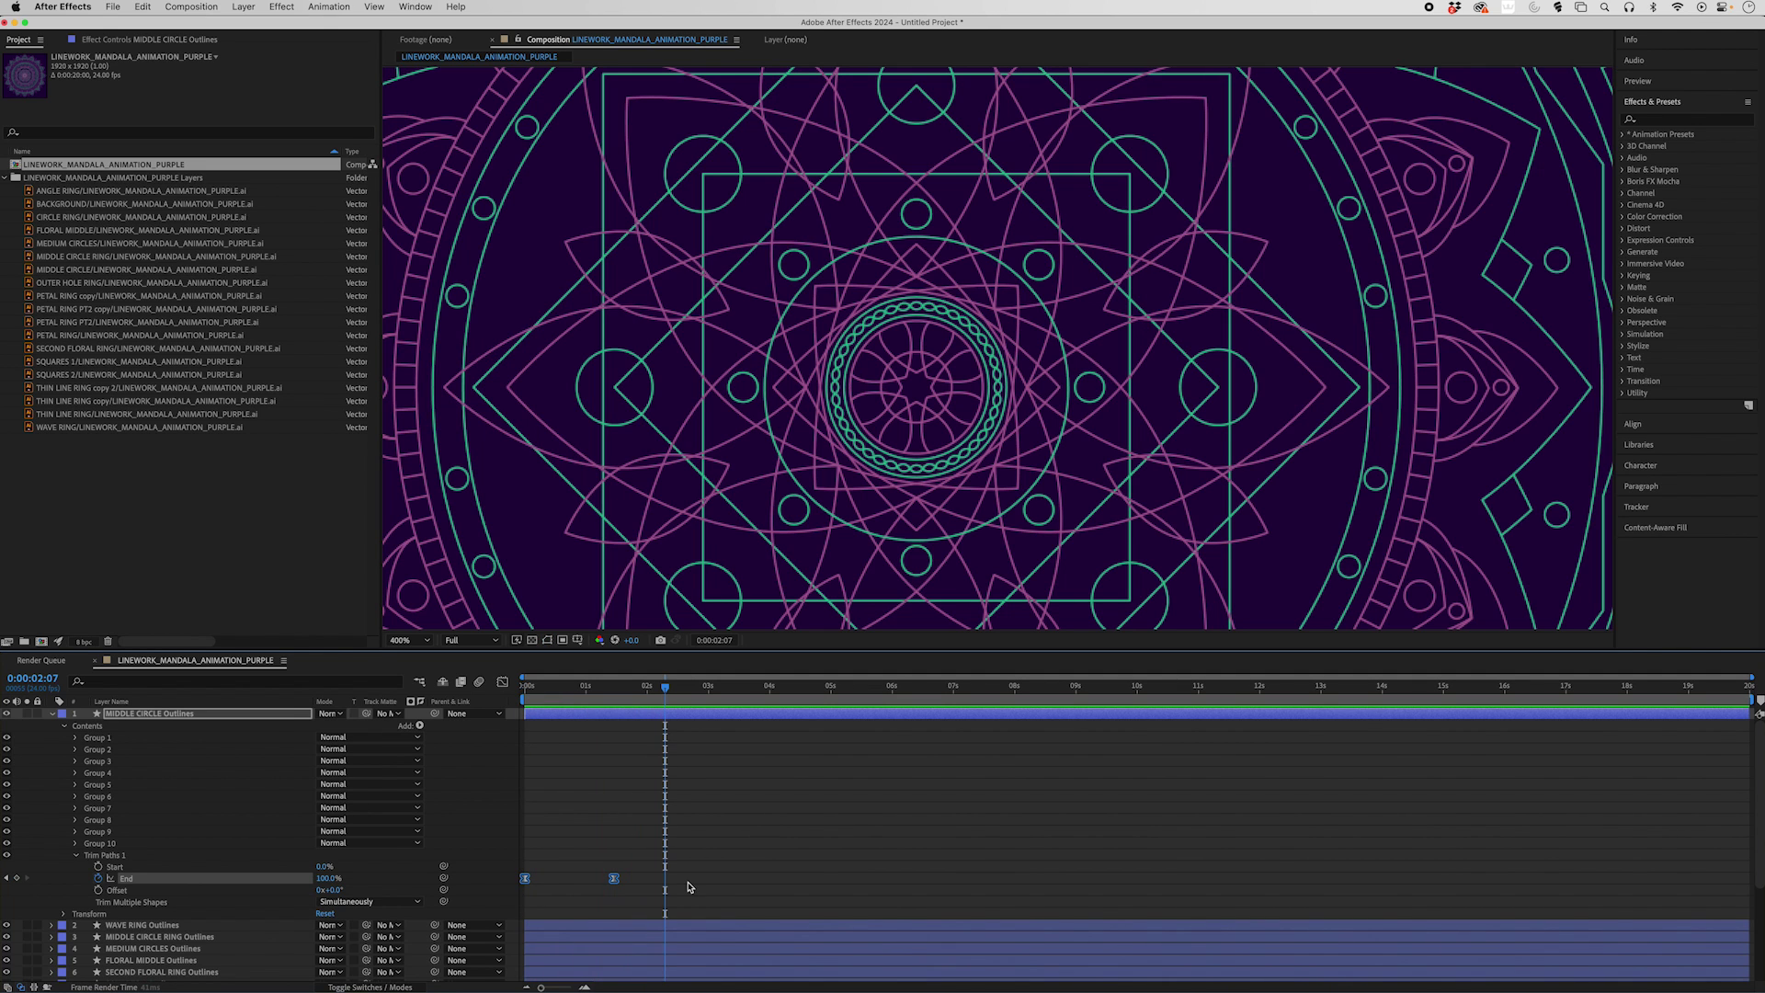
Try Trim Multiple Shapes set to Individually on the middle circle, and preview the animation
drag(555, 689, 515, 700)
click(359, 907)
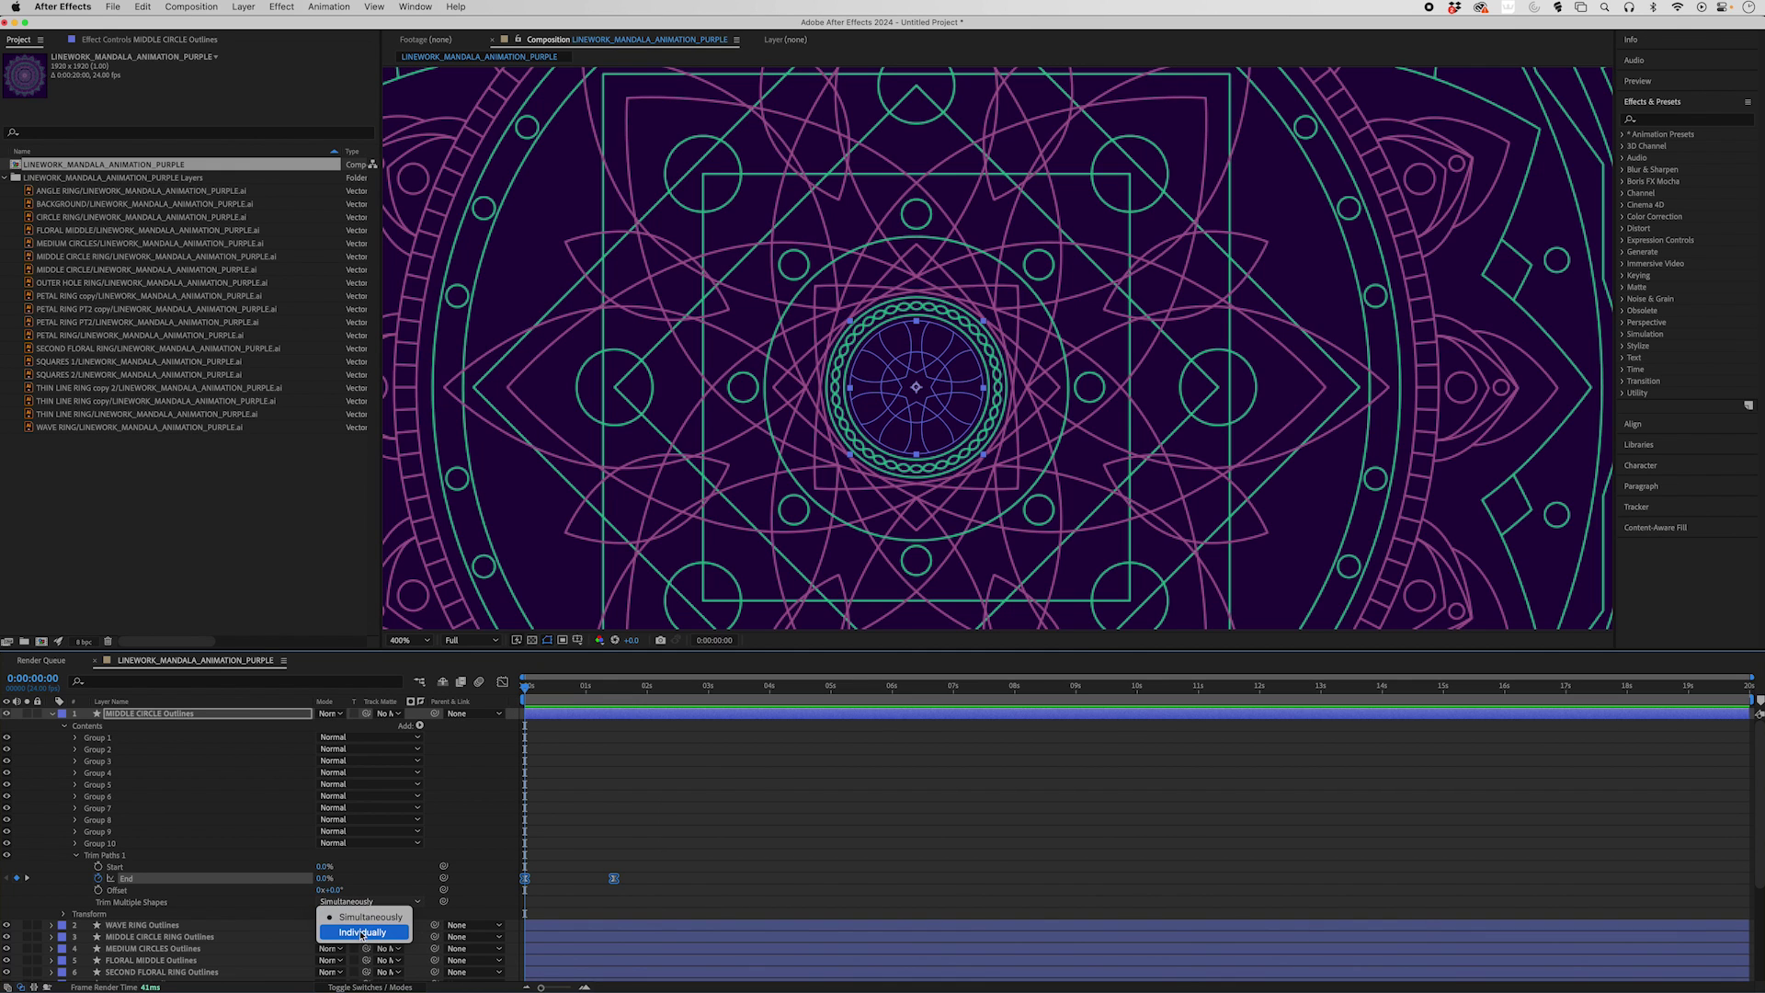
click(354, 921)
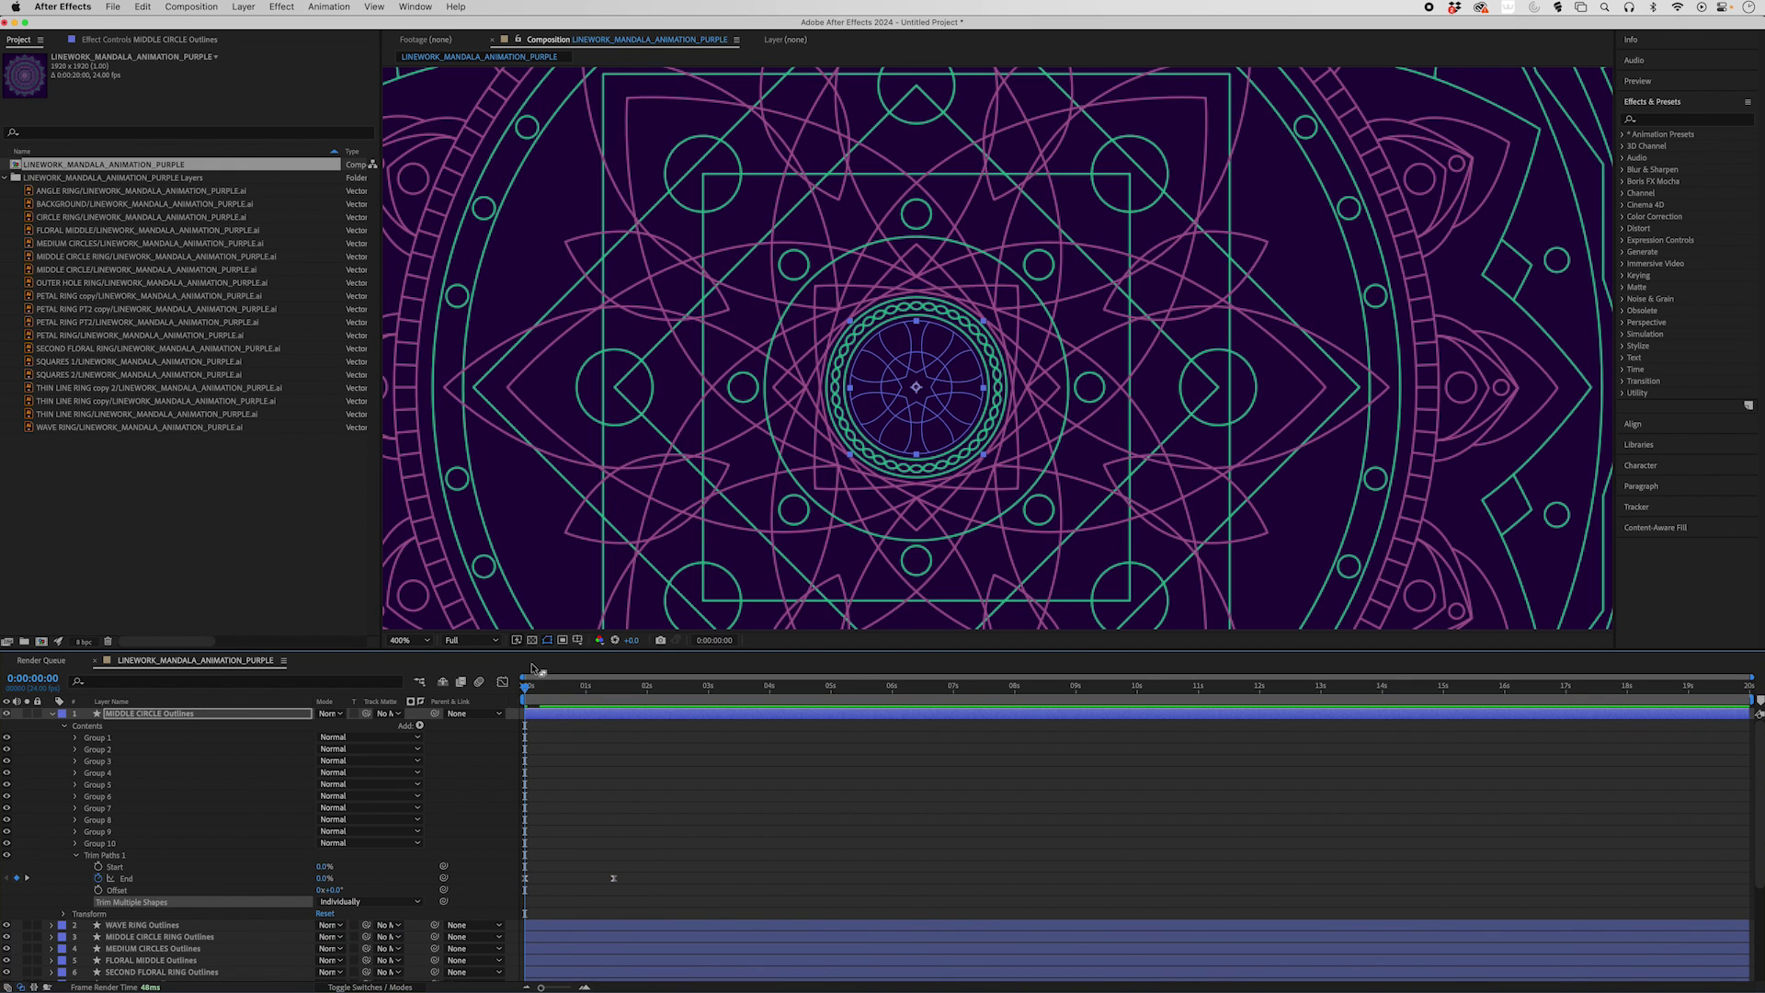
key(space)
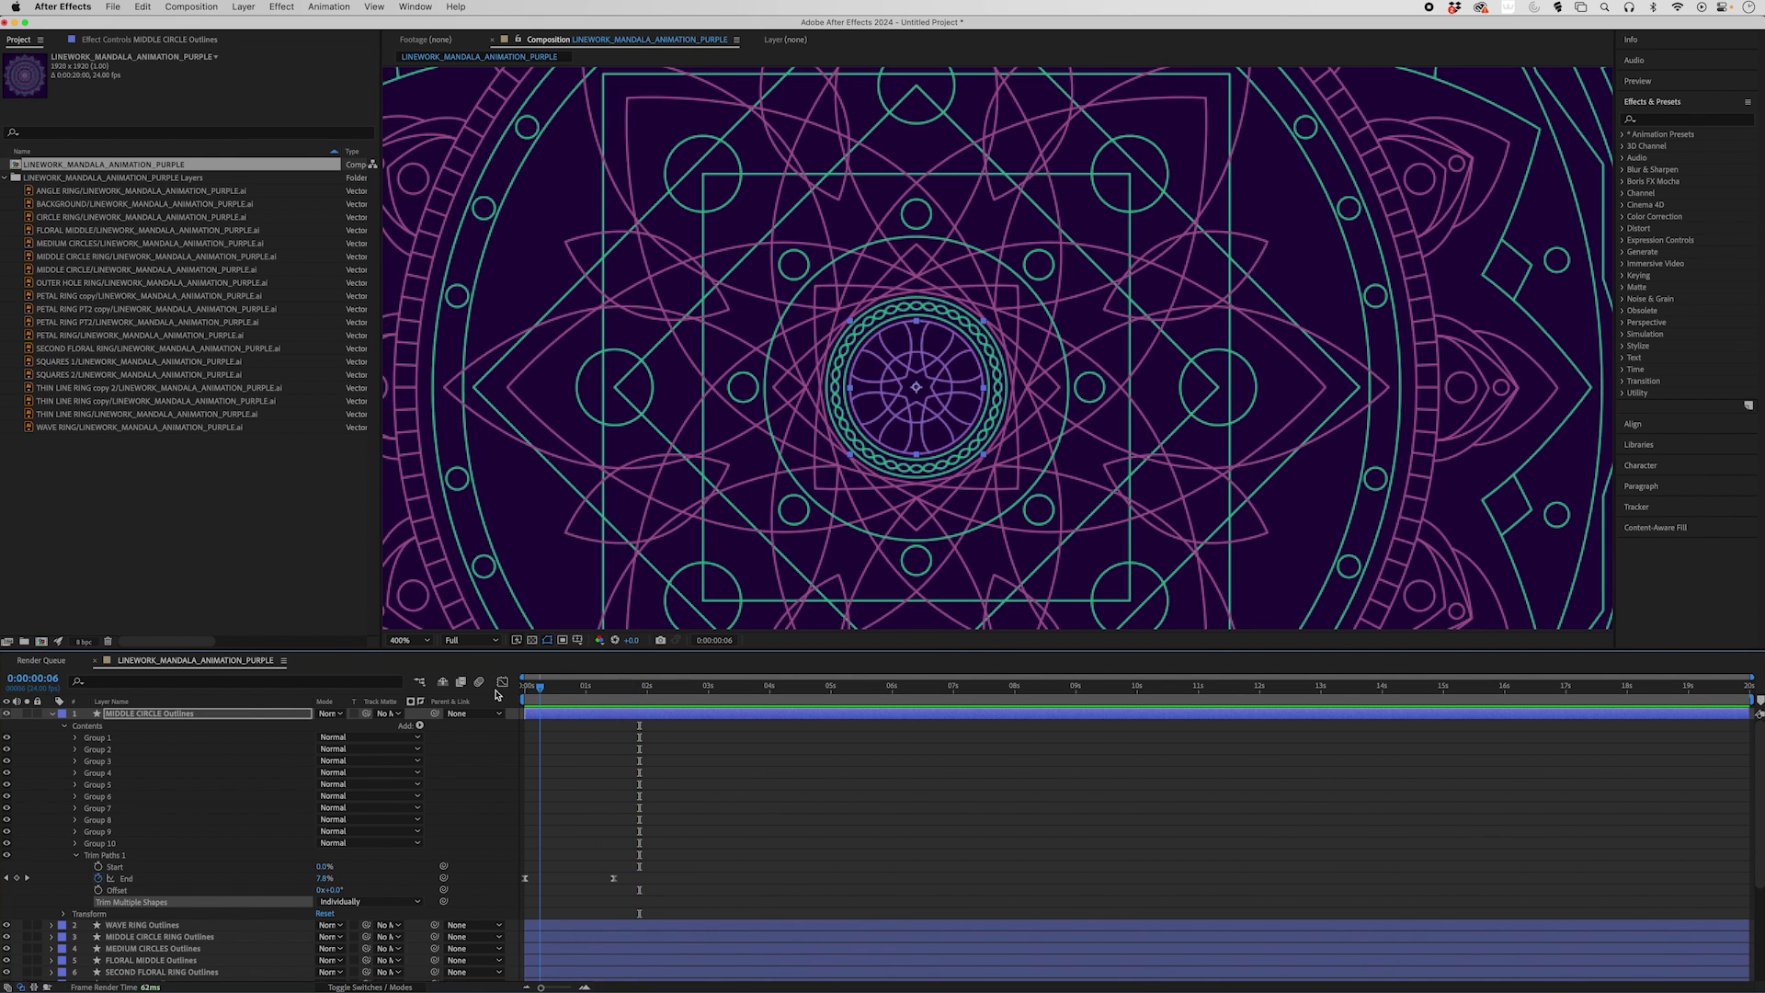
key(space)
key(space)
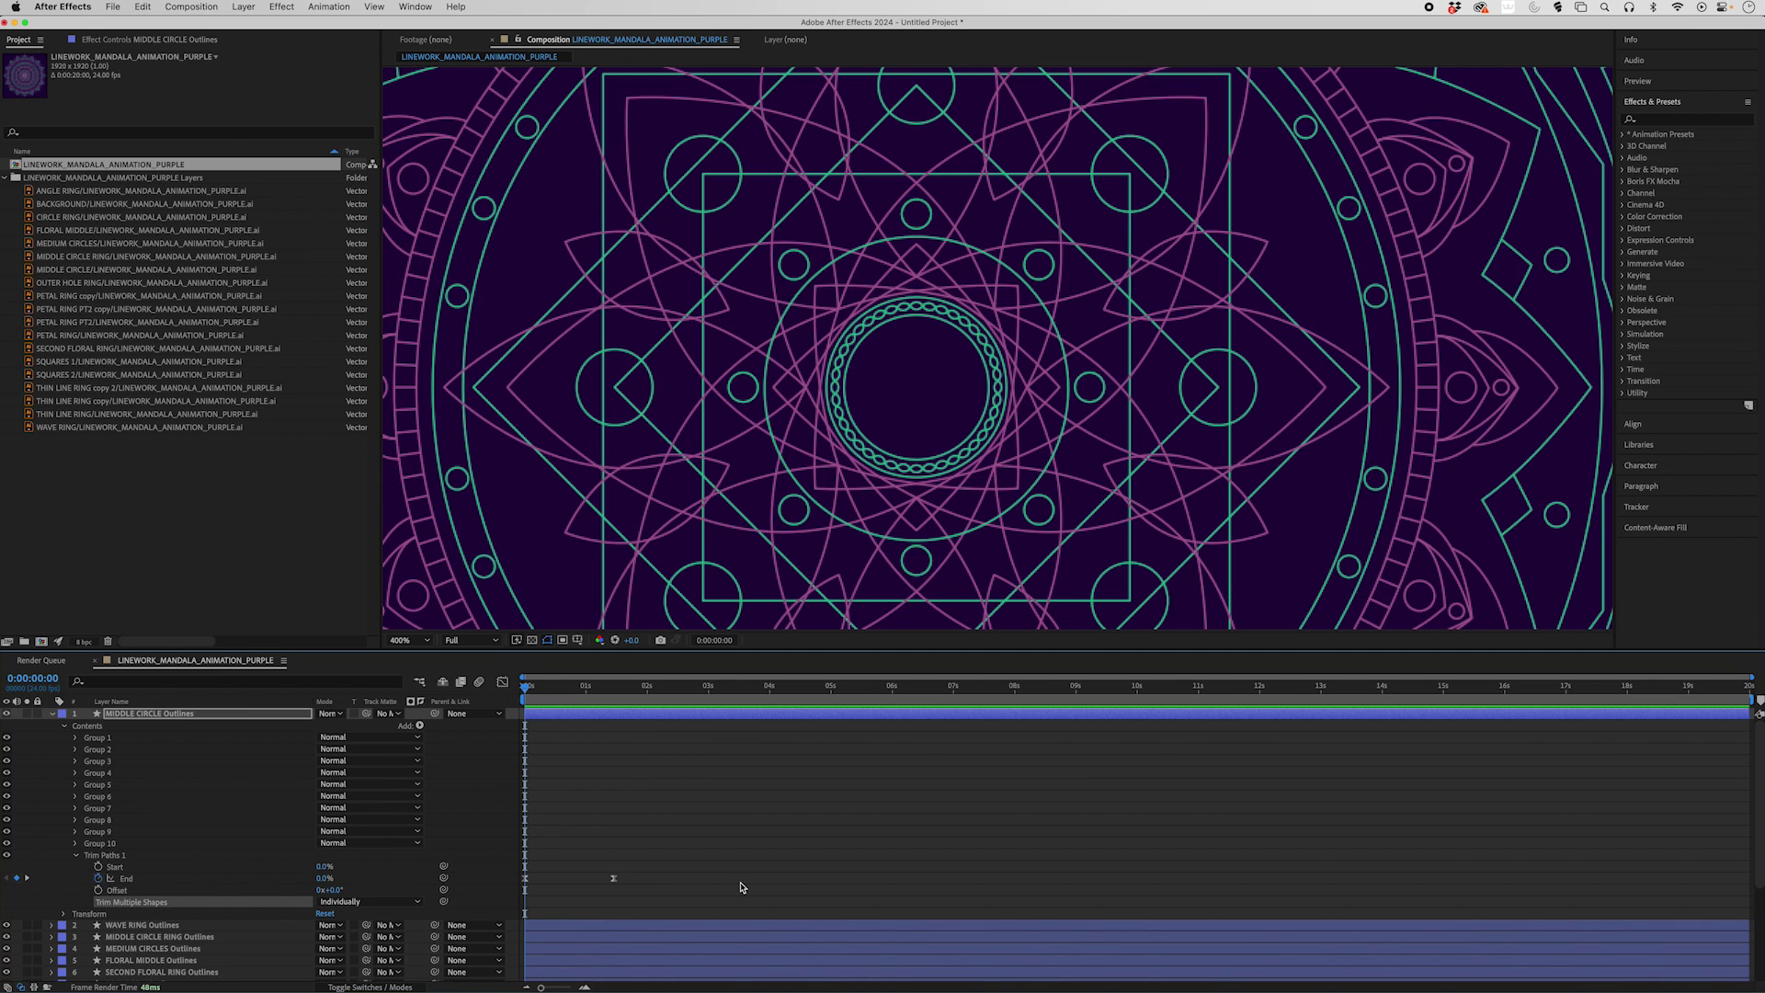
key(space)
Set Trim Multiple Shapes back to Simultaneously, preview the middle circle's animation, and return to the first frame
click(345, 901)
click(473, 918)
drag(646, 690, 504, 696)
key(space)
key(space)
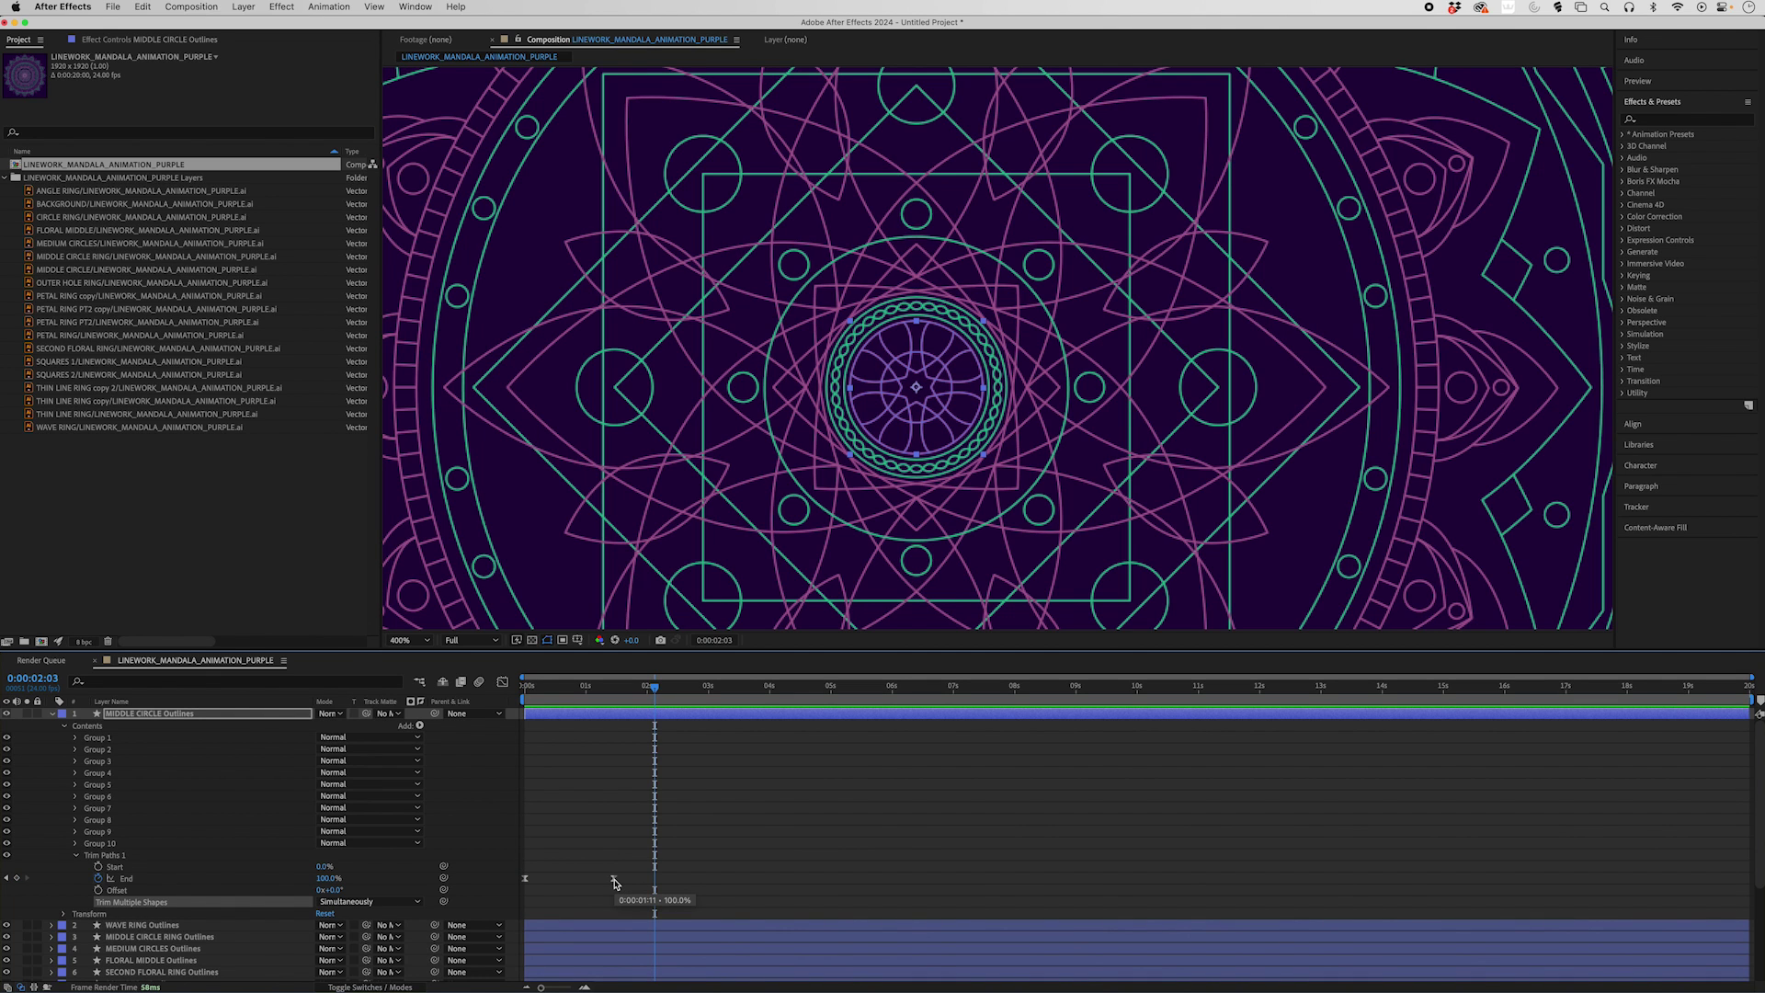
click(578, 687)
drag(538, 699, 523, 698)
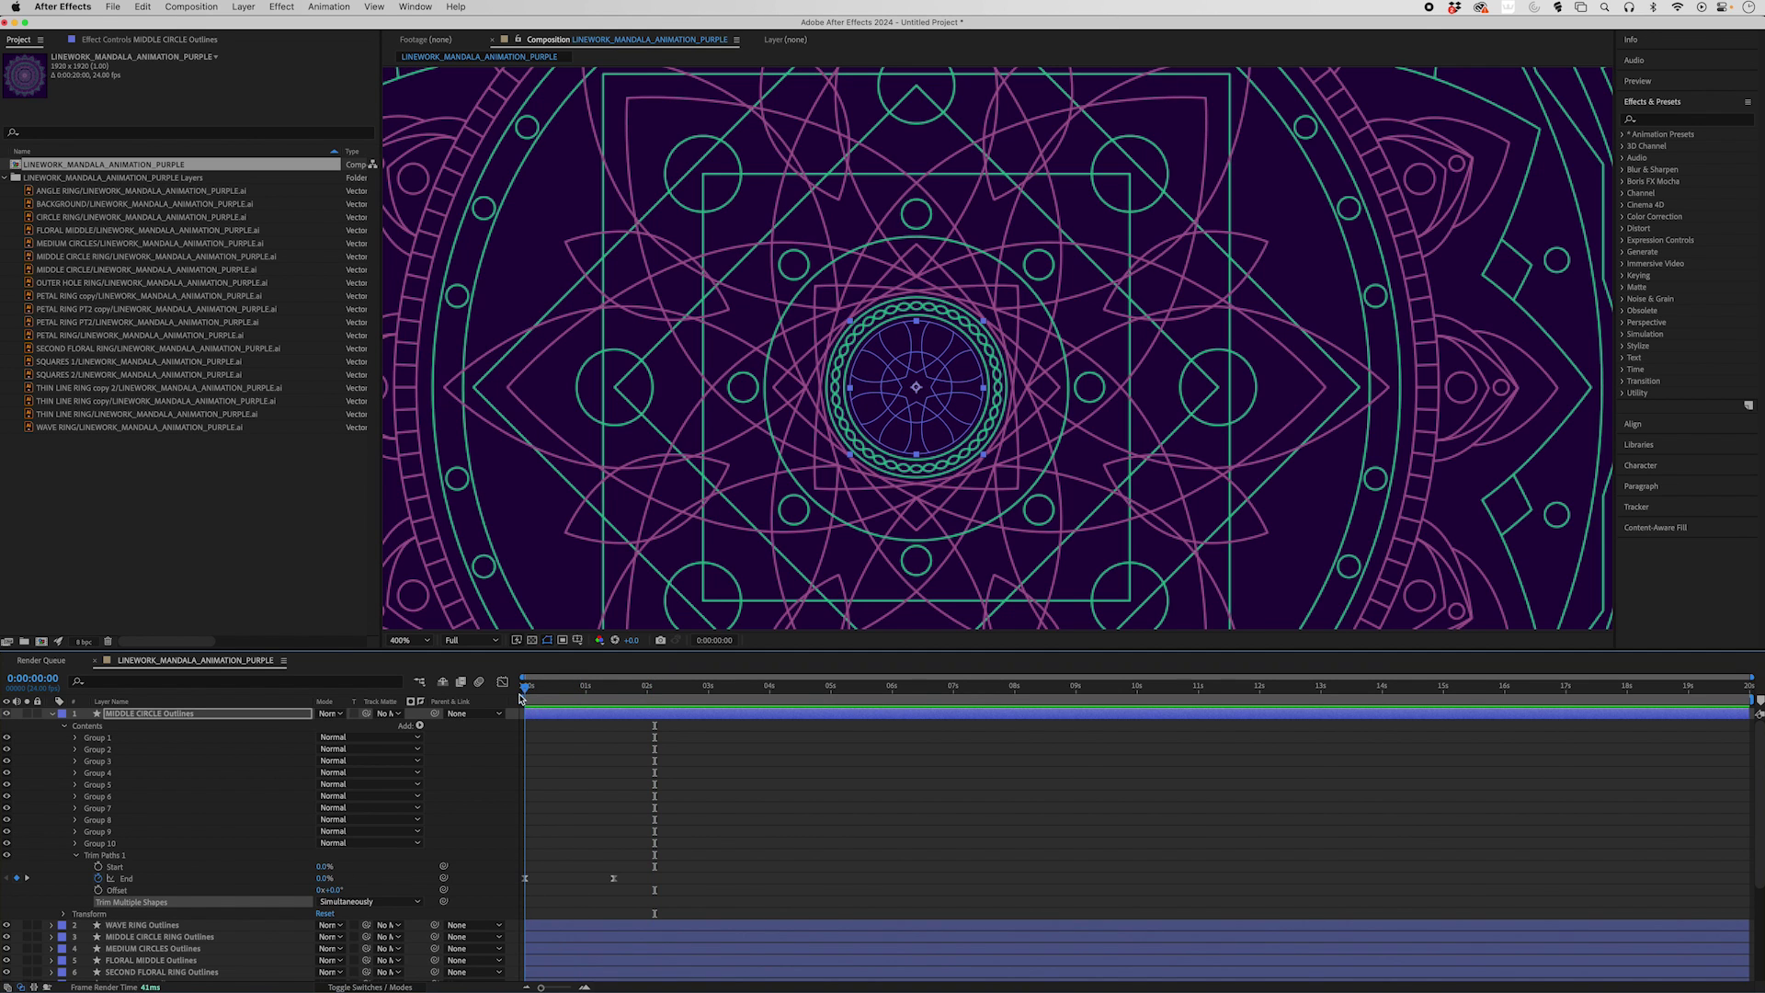
click(614, 879)
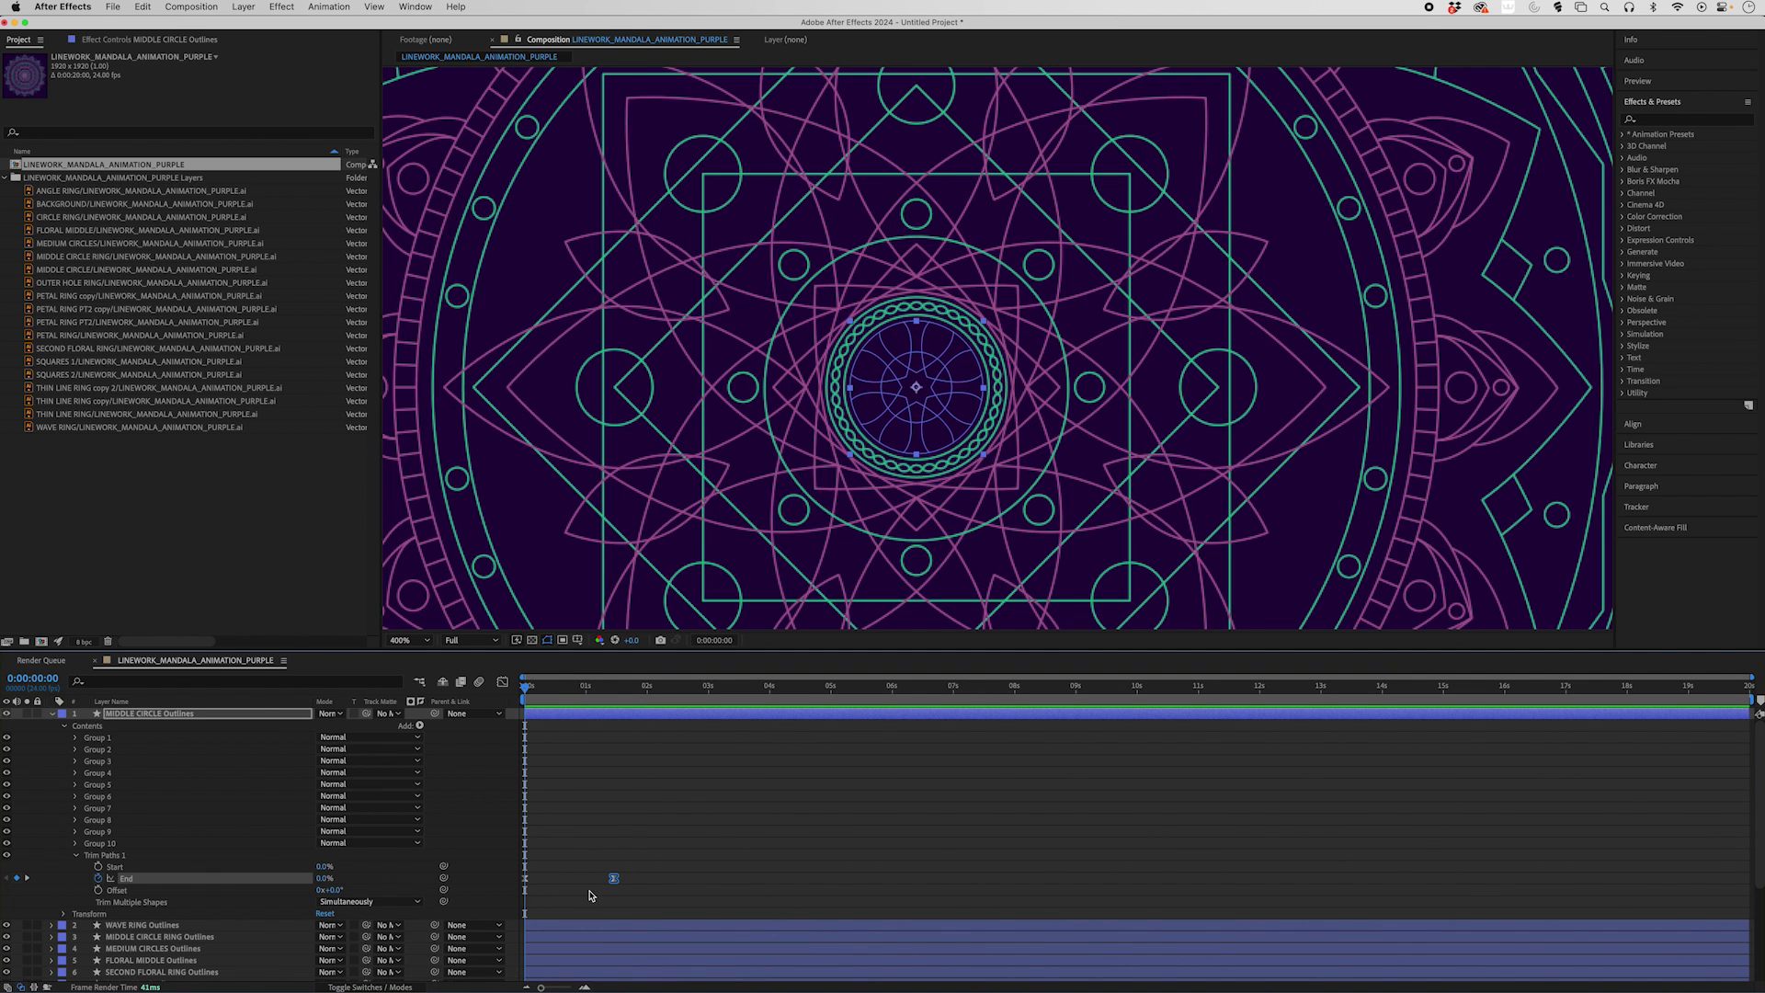
shift+click(526, 880)
click(722, 821)
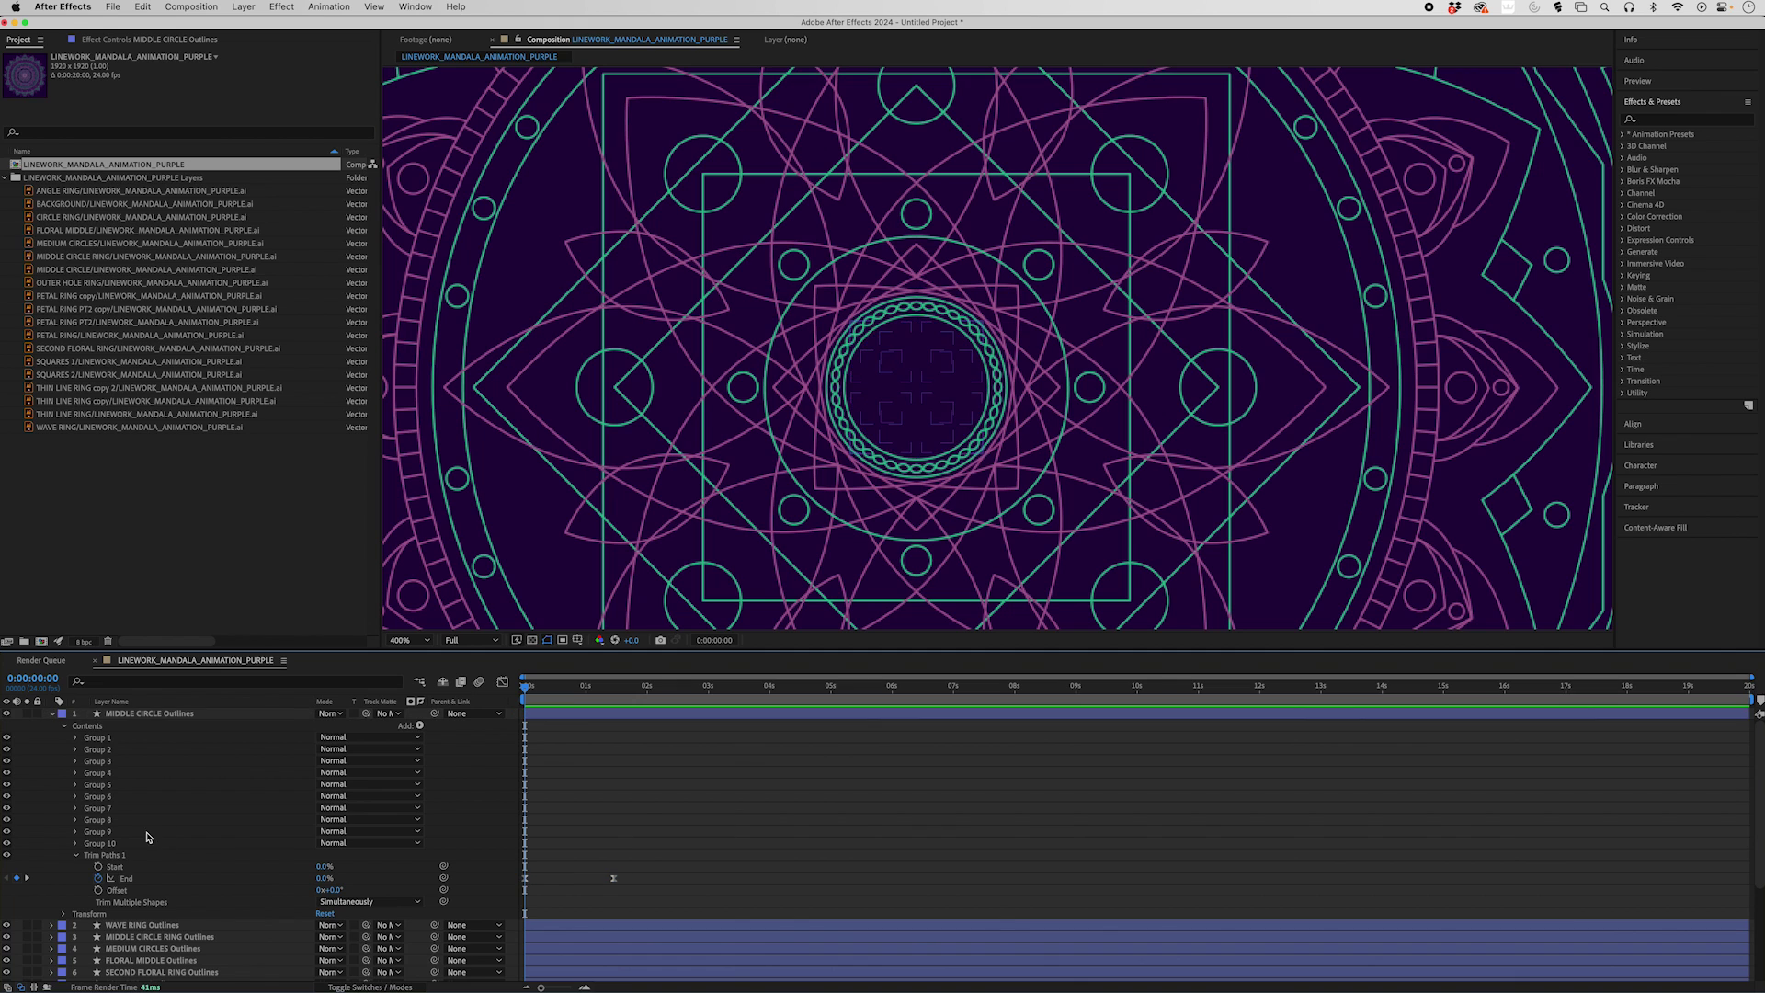
Copy the middle circle's Trim Paths 1 and paste it onto all other outline layers, from WAVE RING through PETAL RING PT2 copy
click(116, 859)
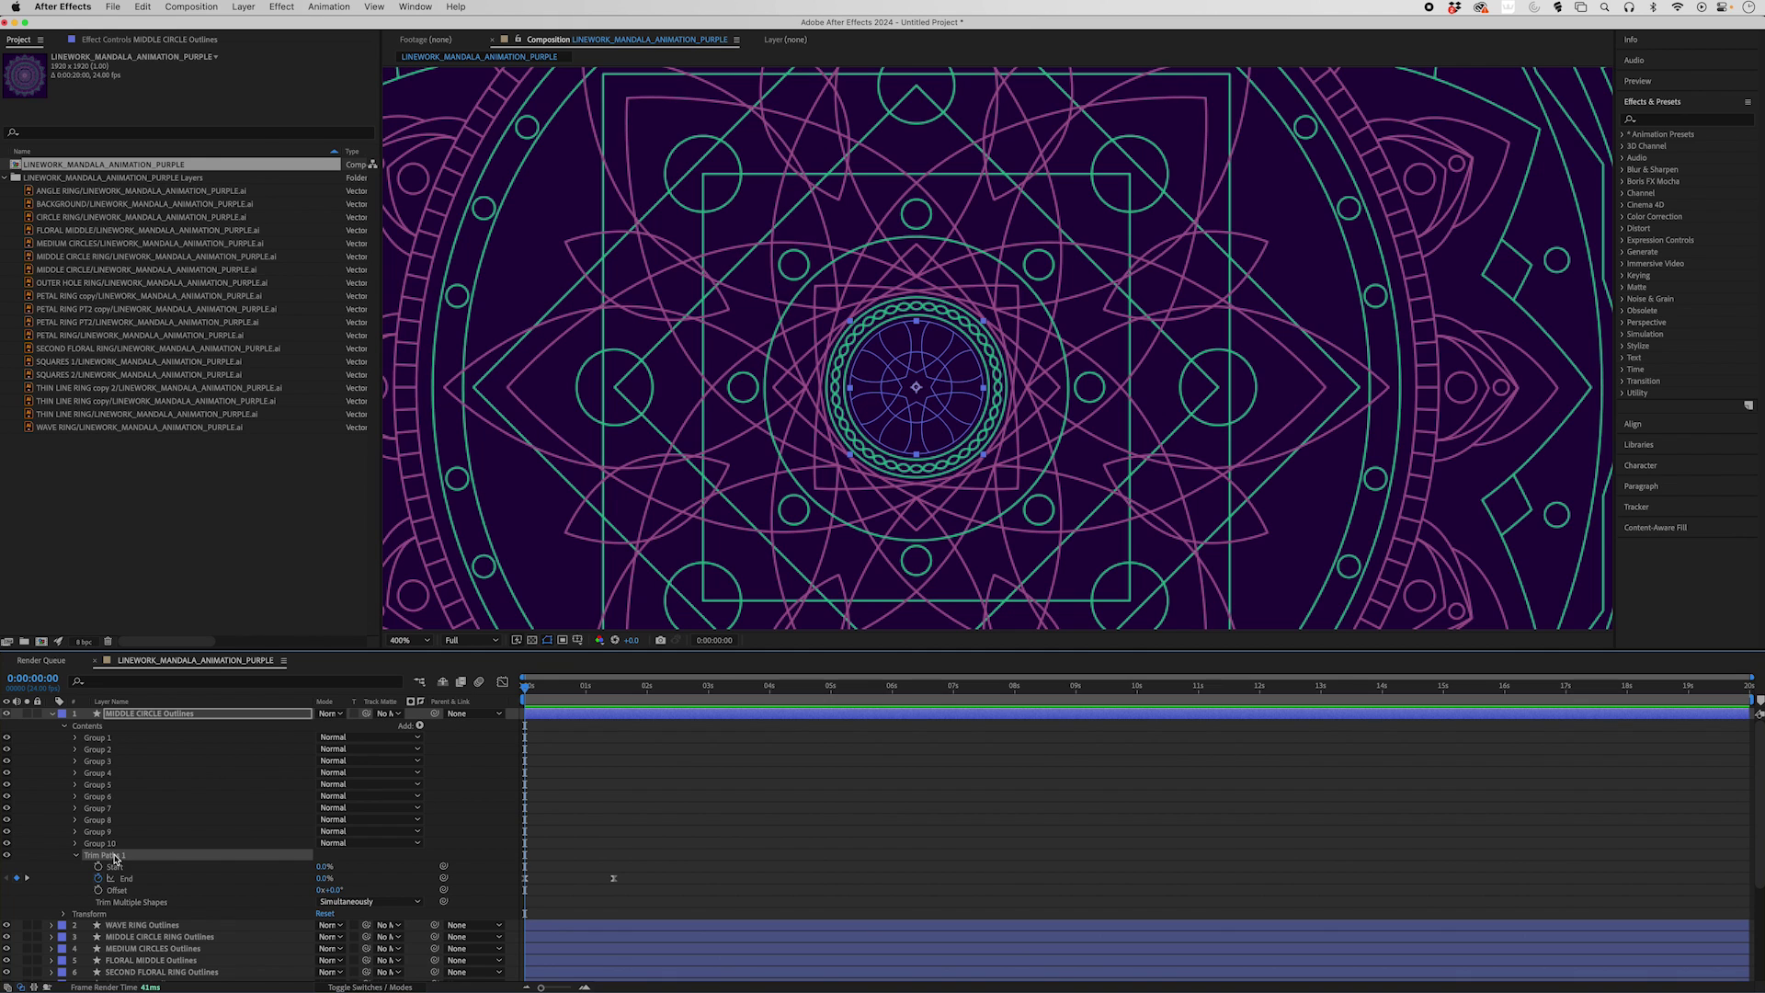
click(55, 713)
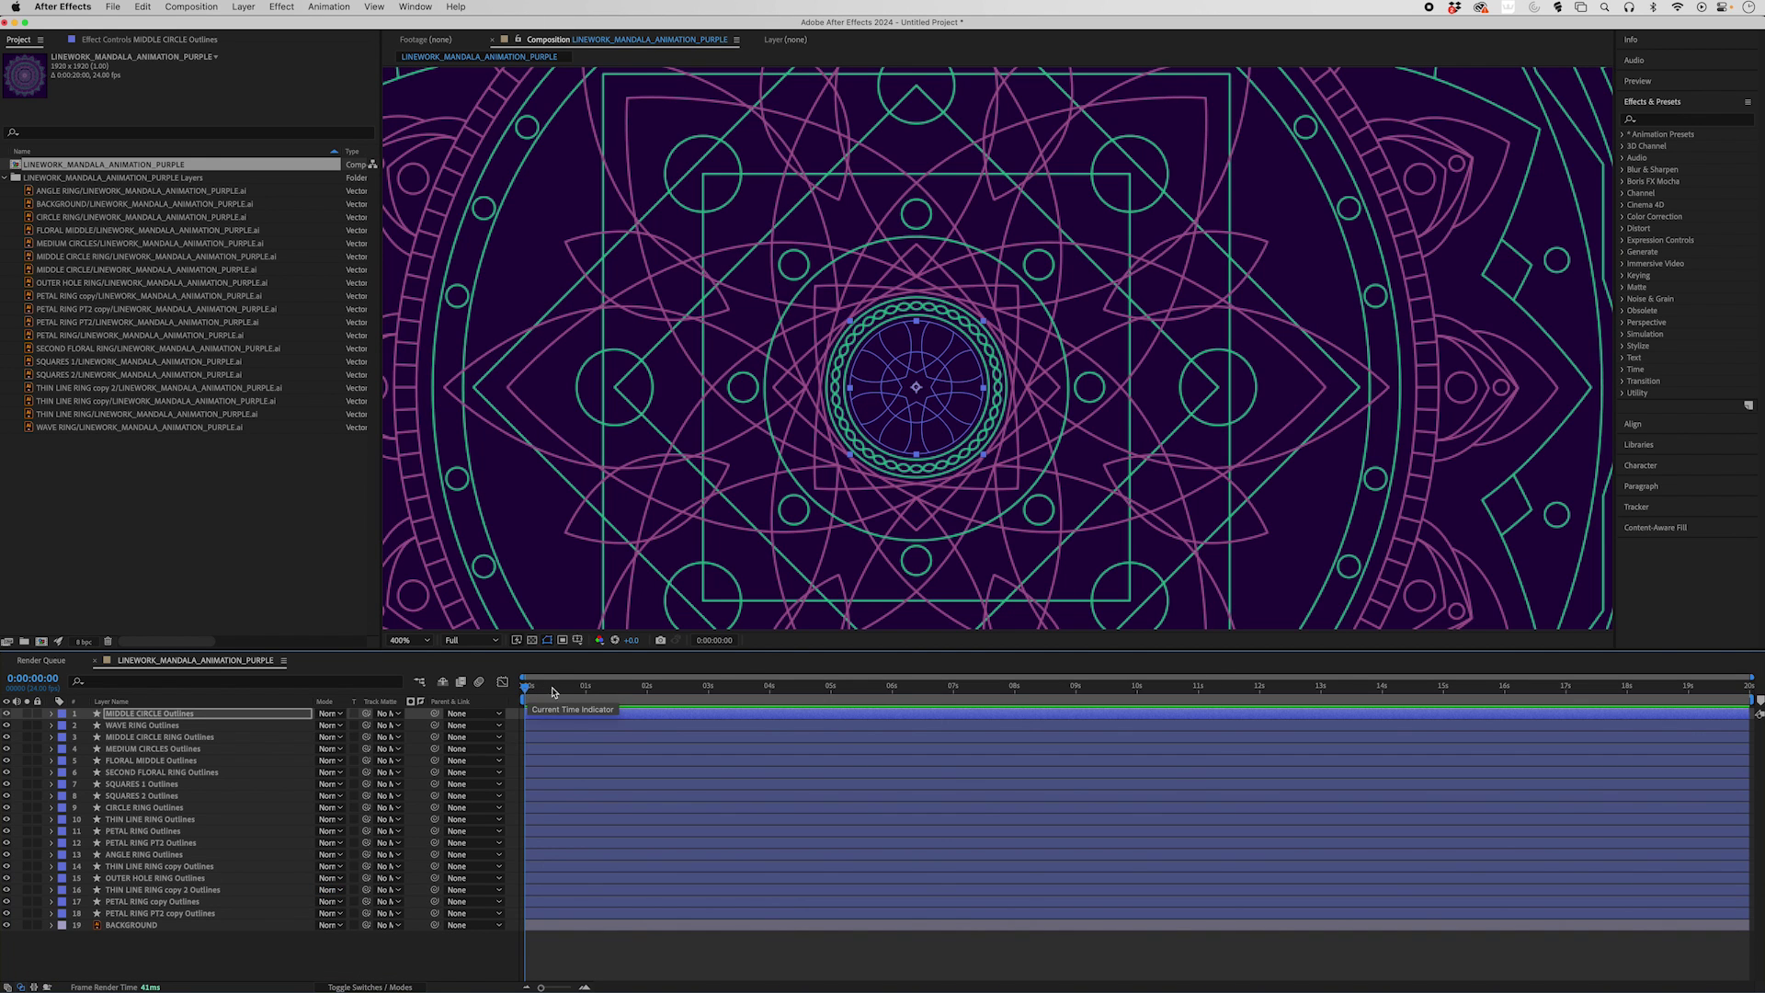
click(165, 726)
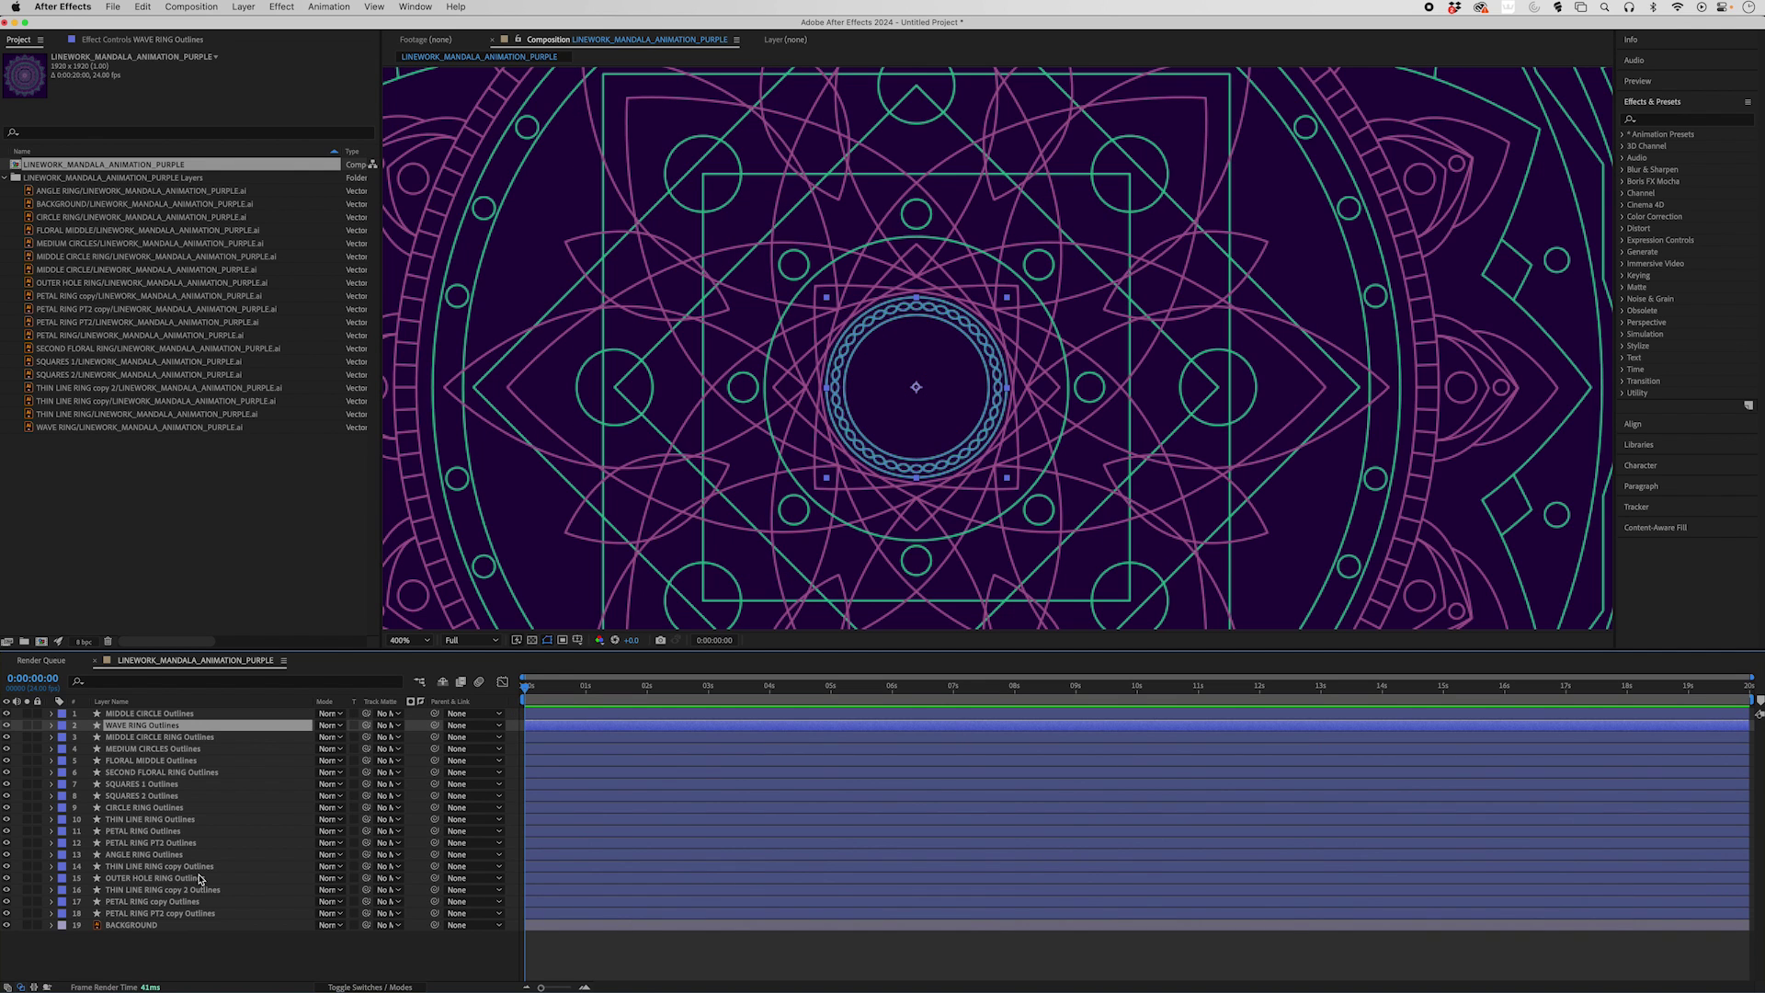
shift+click(149, 913)
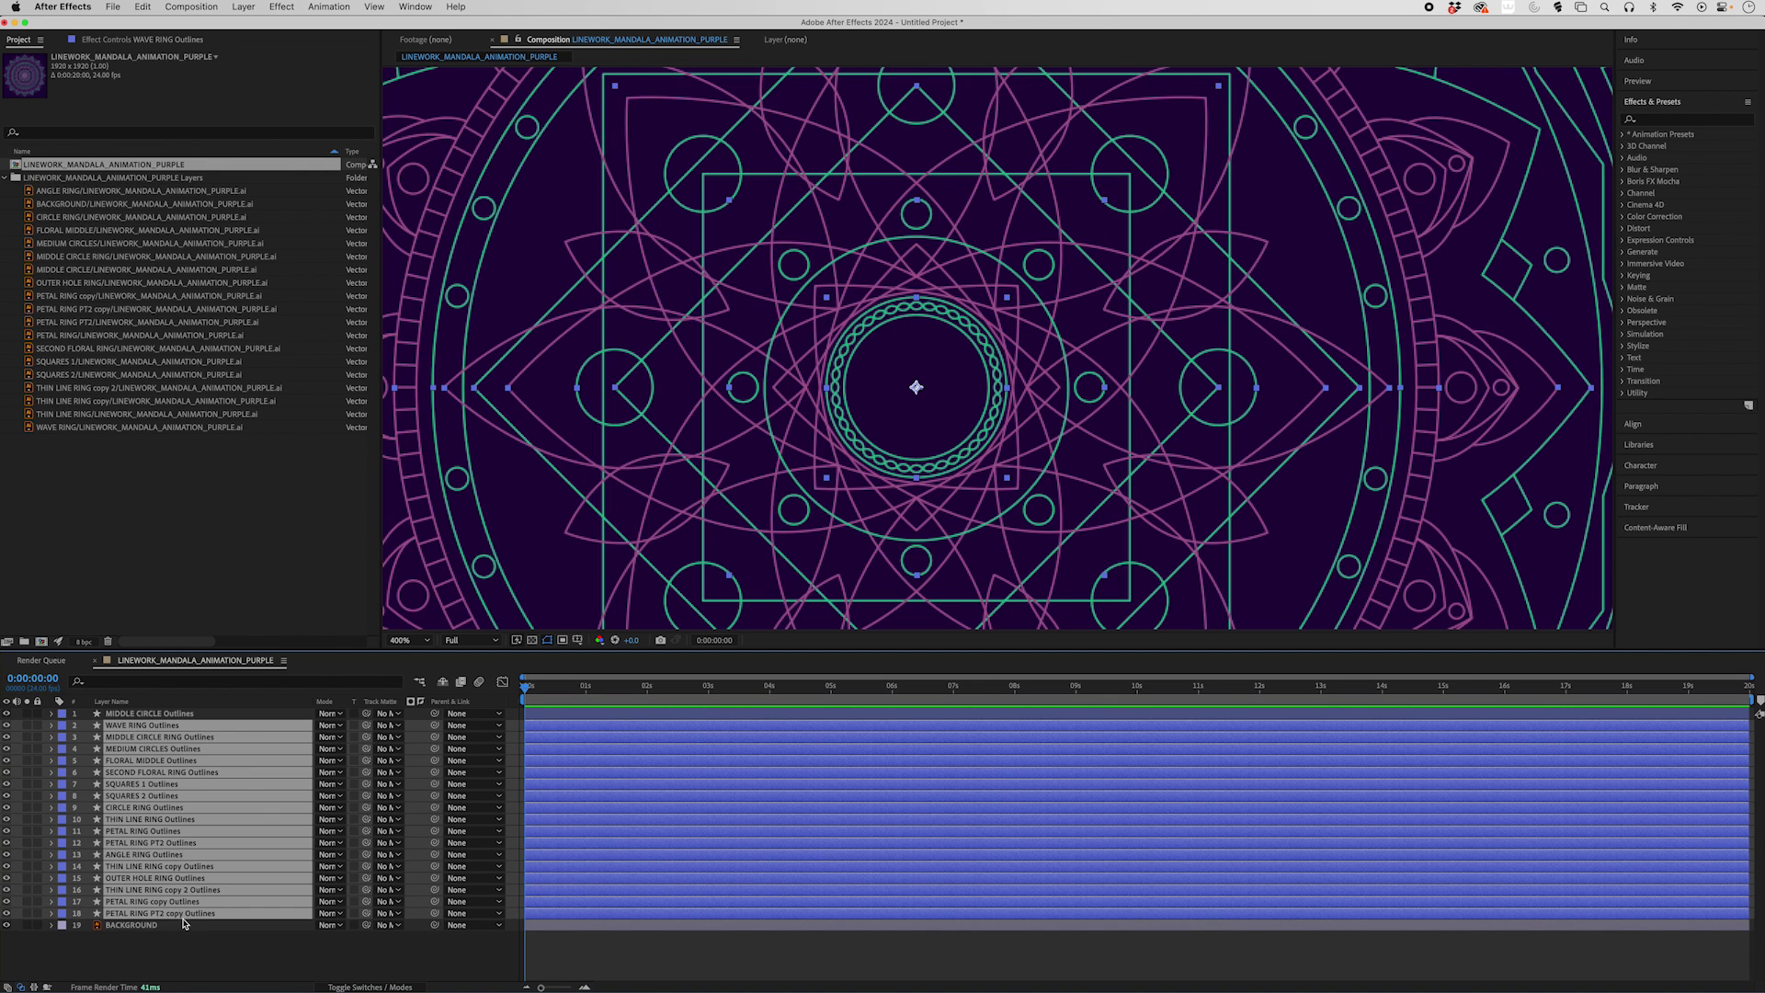
key(super+v)
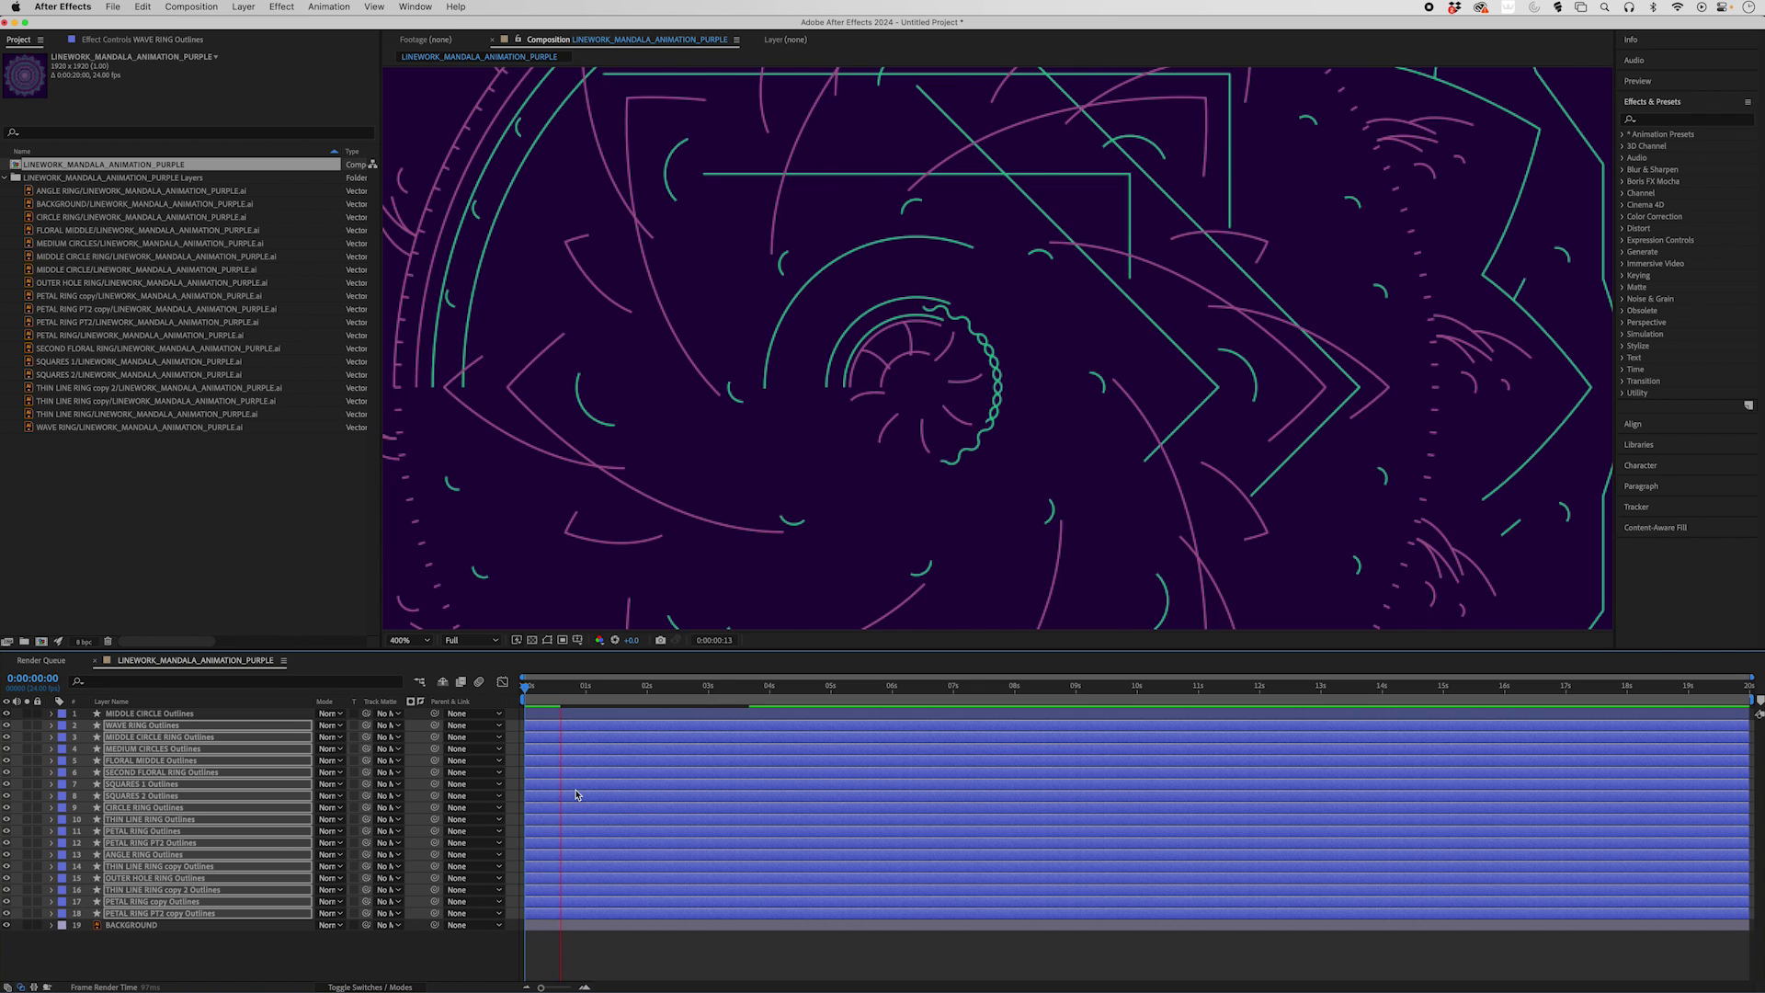
Stop the preview, and set the composition view to 100% magnification and Quarter resolution
key(space)
click(409, 640)
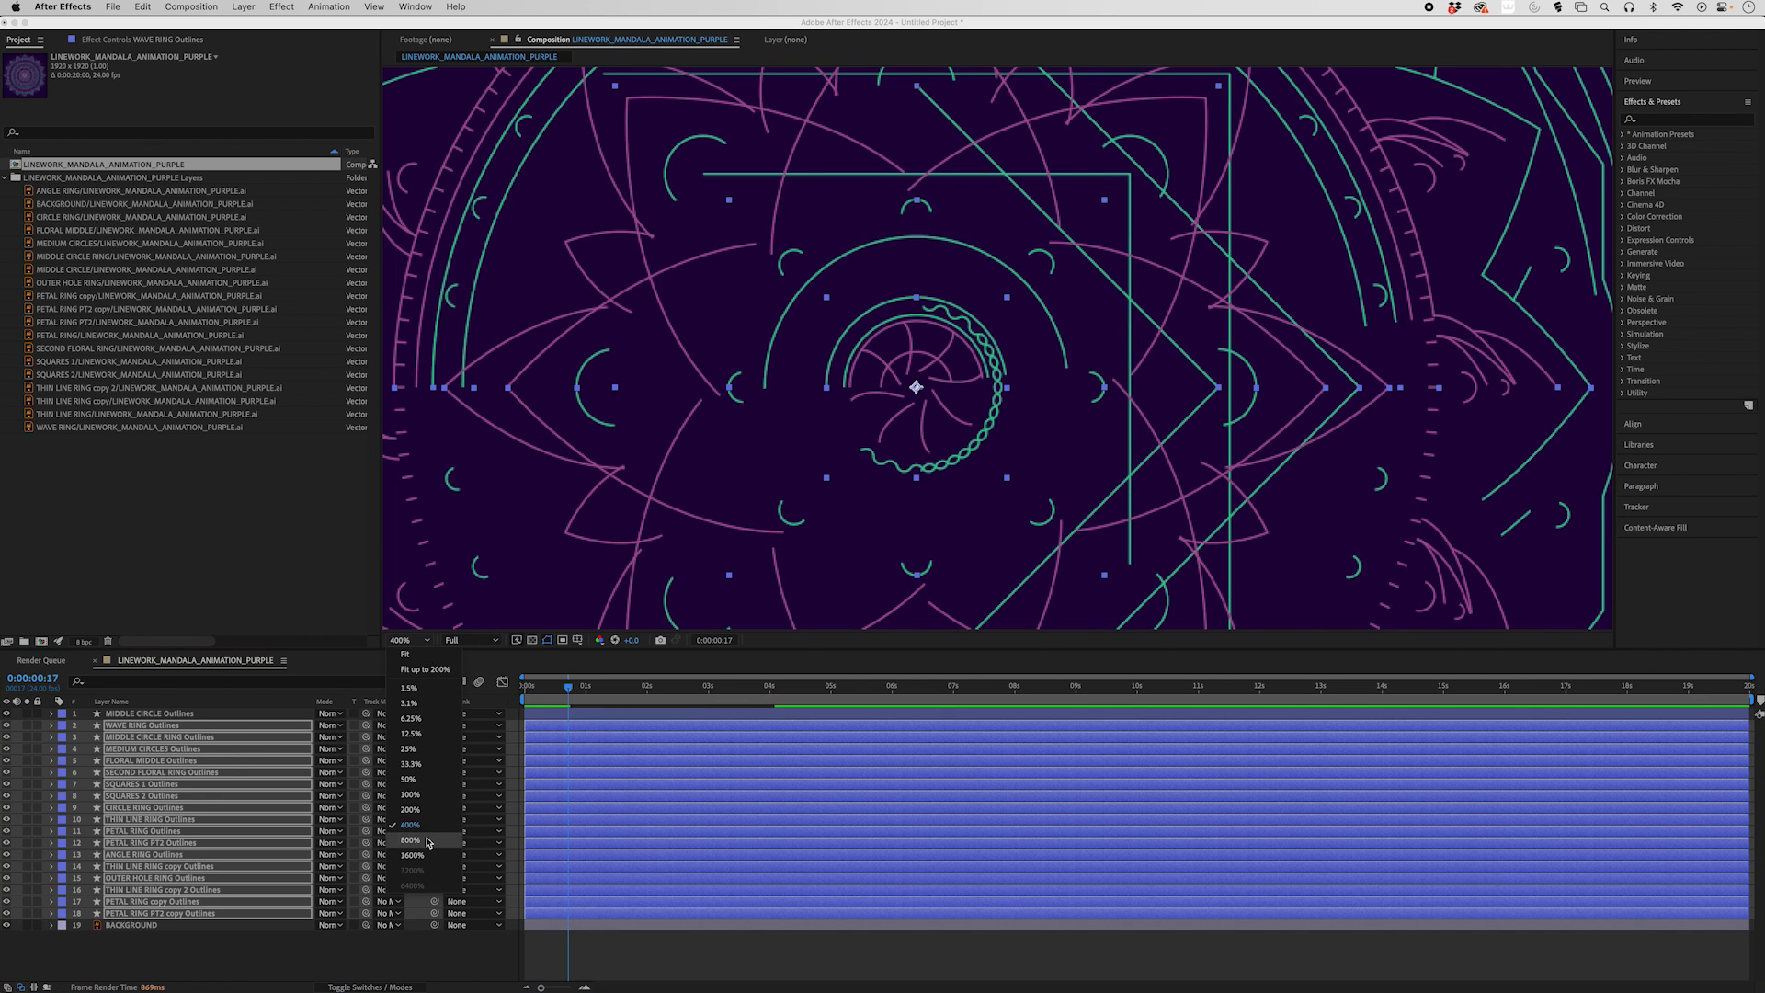
click(427, 795)
click(494, 640)
click(469, 719)
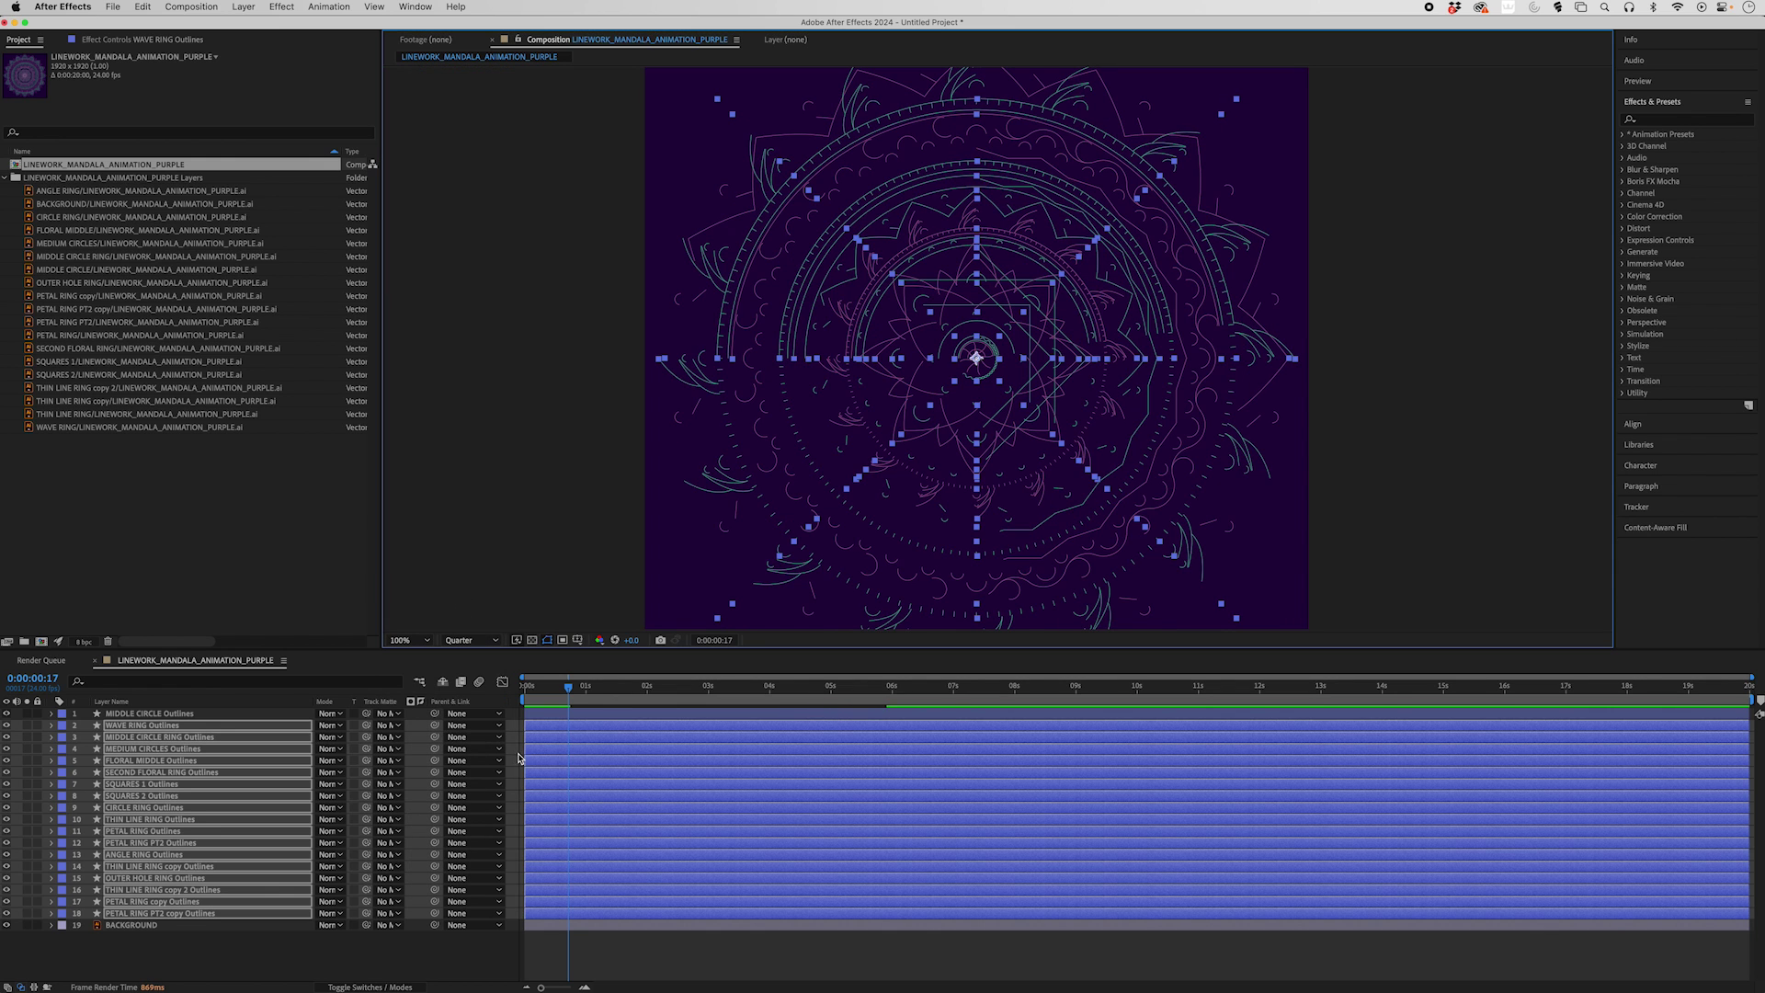
Preview the whole mandala drawing on from the first frame, and return to the start of the timeline
drag(570, 690, 503, 691)
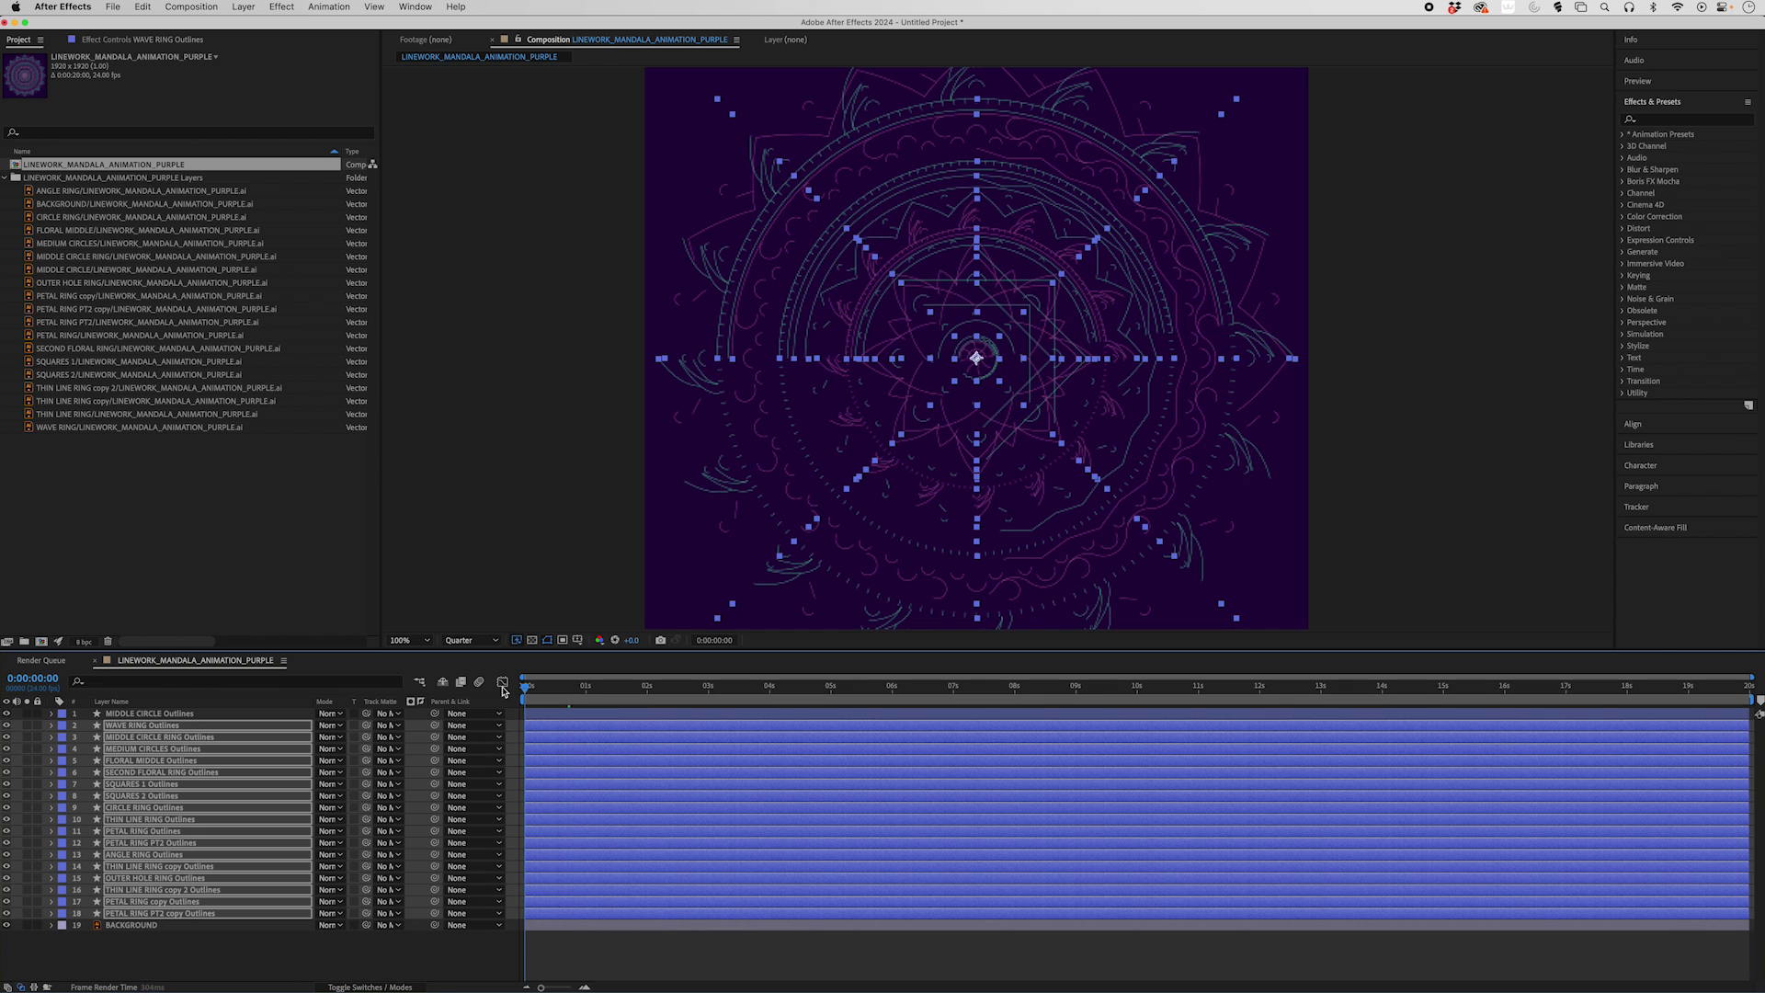
click(589, 929)
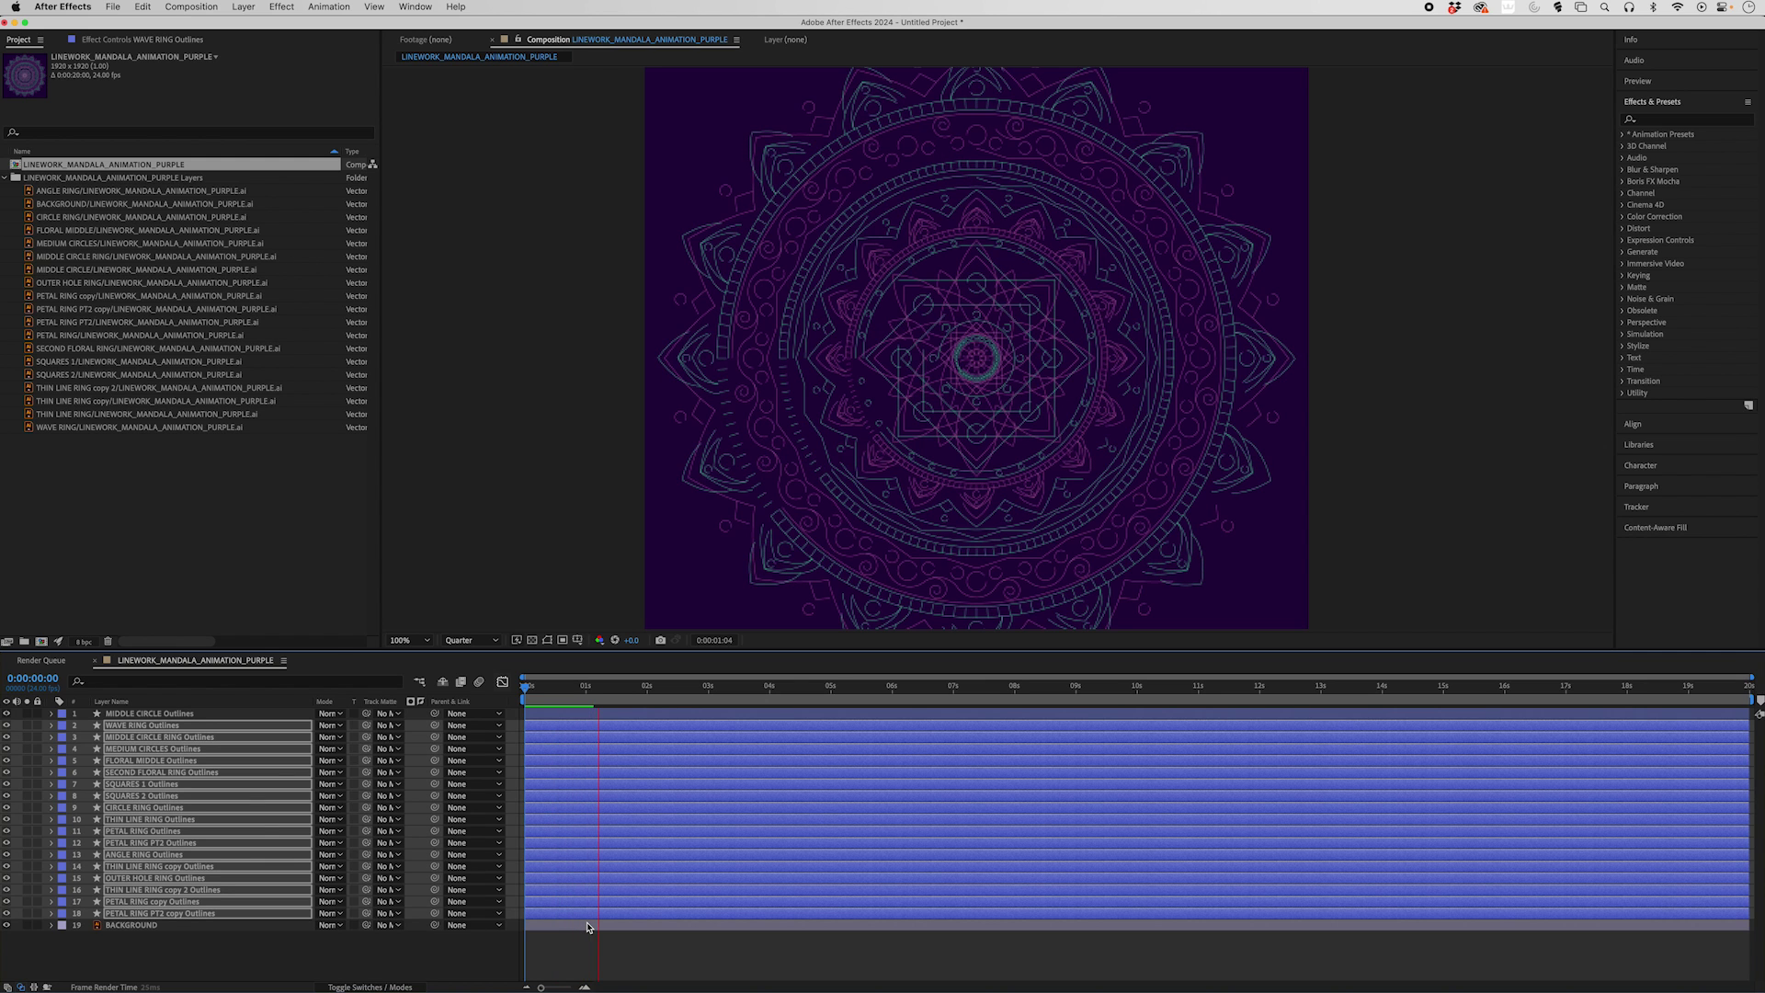
click(609, 690)
drag(586, 689, 520, 691)
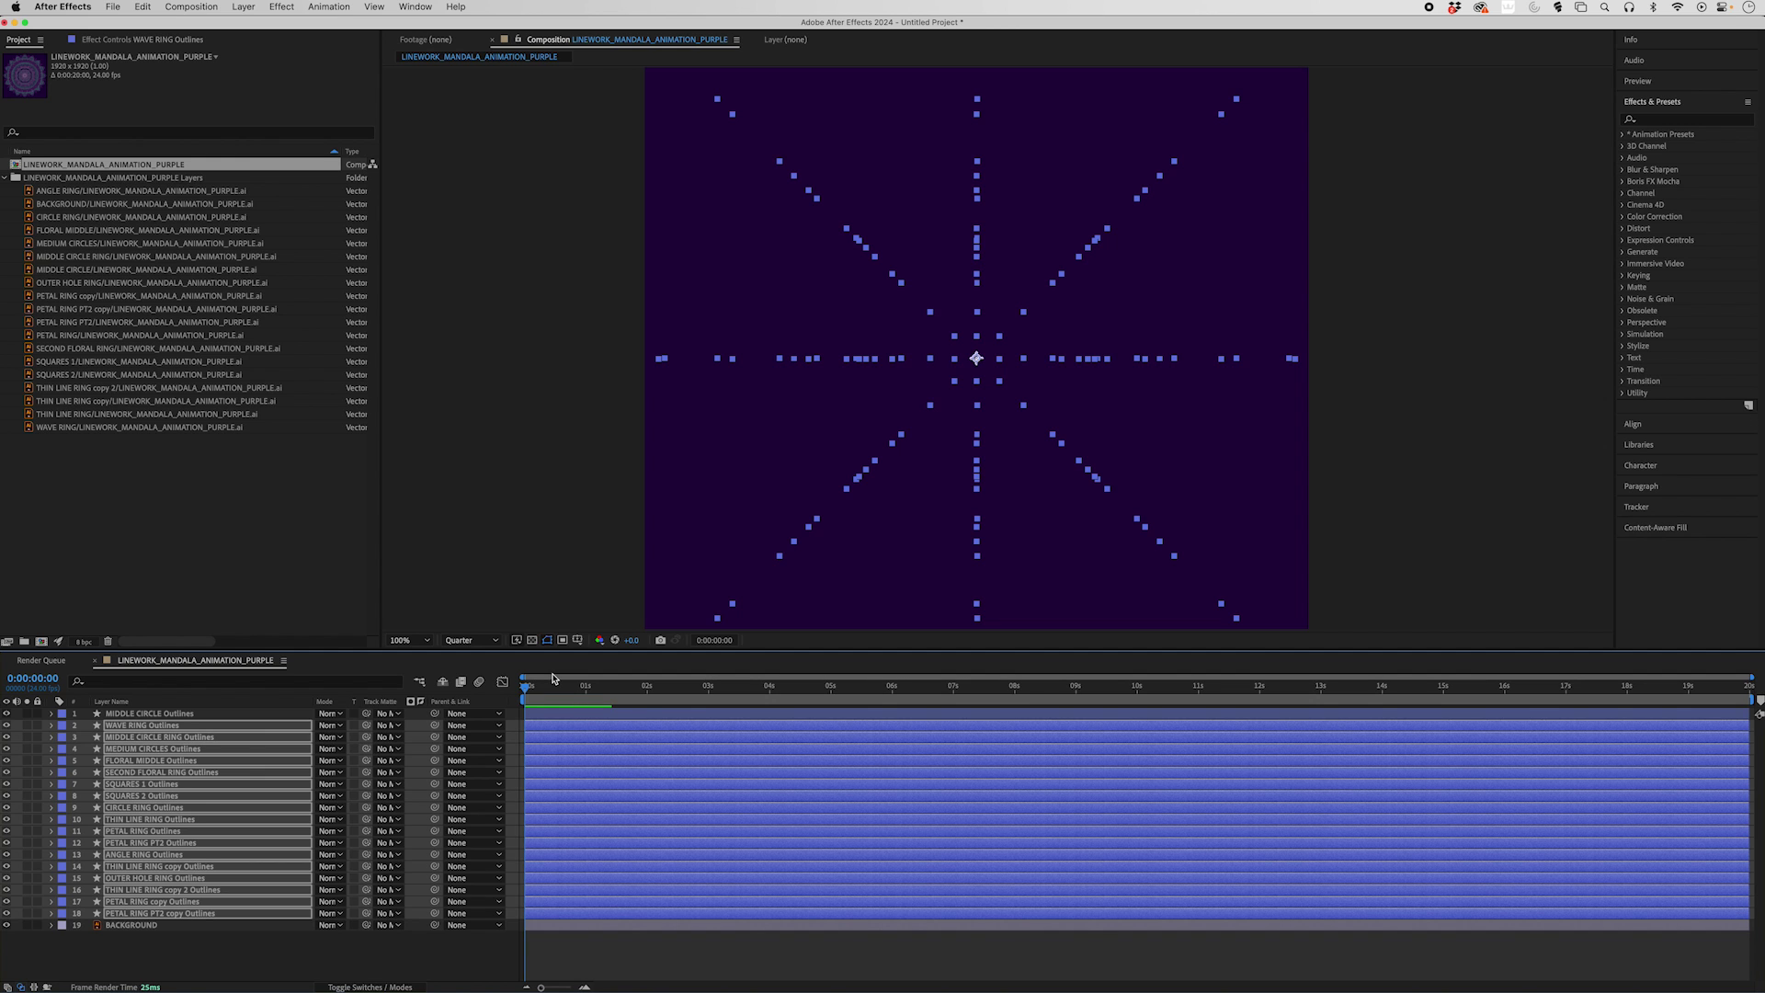
Reveal the keyframed End properties of all outline layers, from MIDDLE CIRCLE through PETAL RING PT2 copy
click(155, 714)
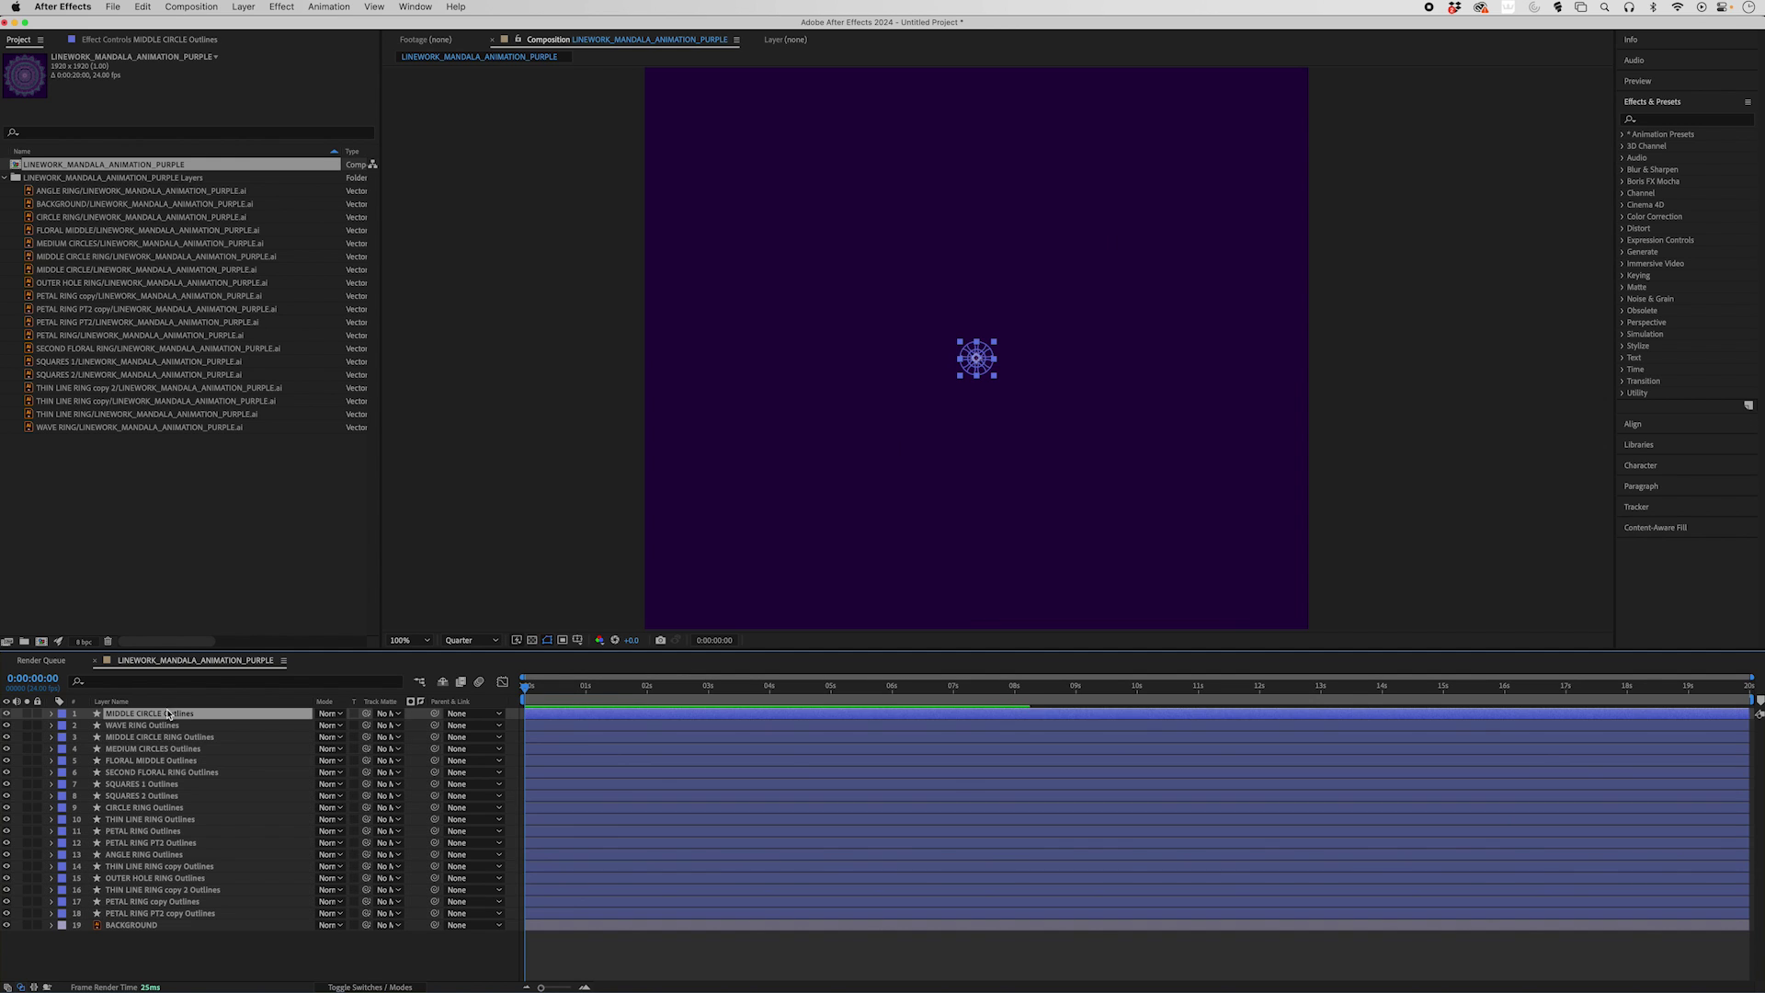
shift+click(184, 917)
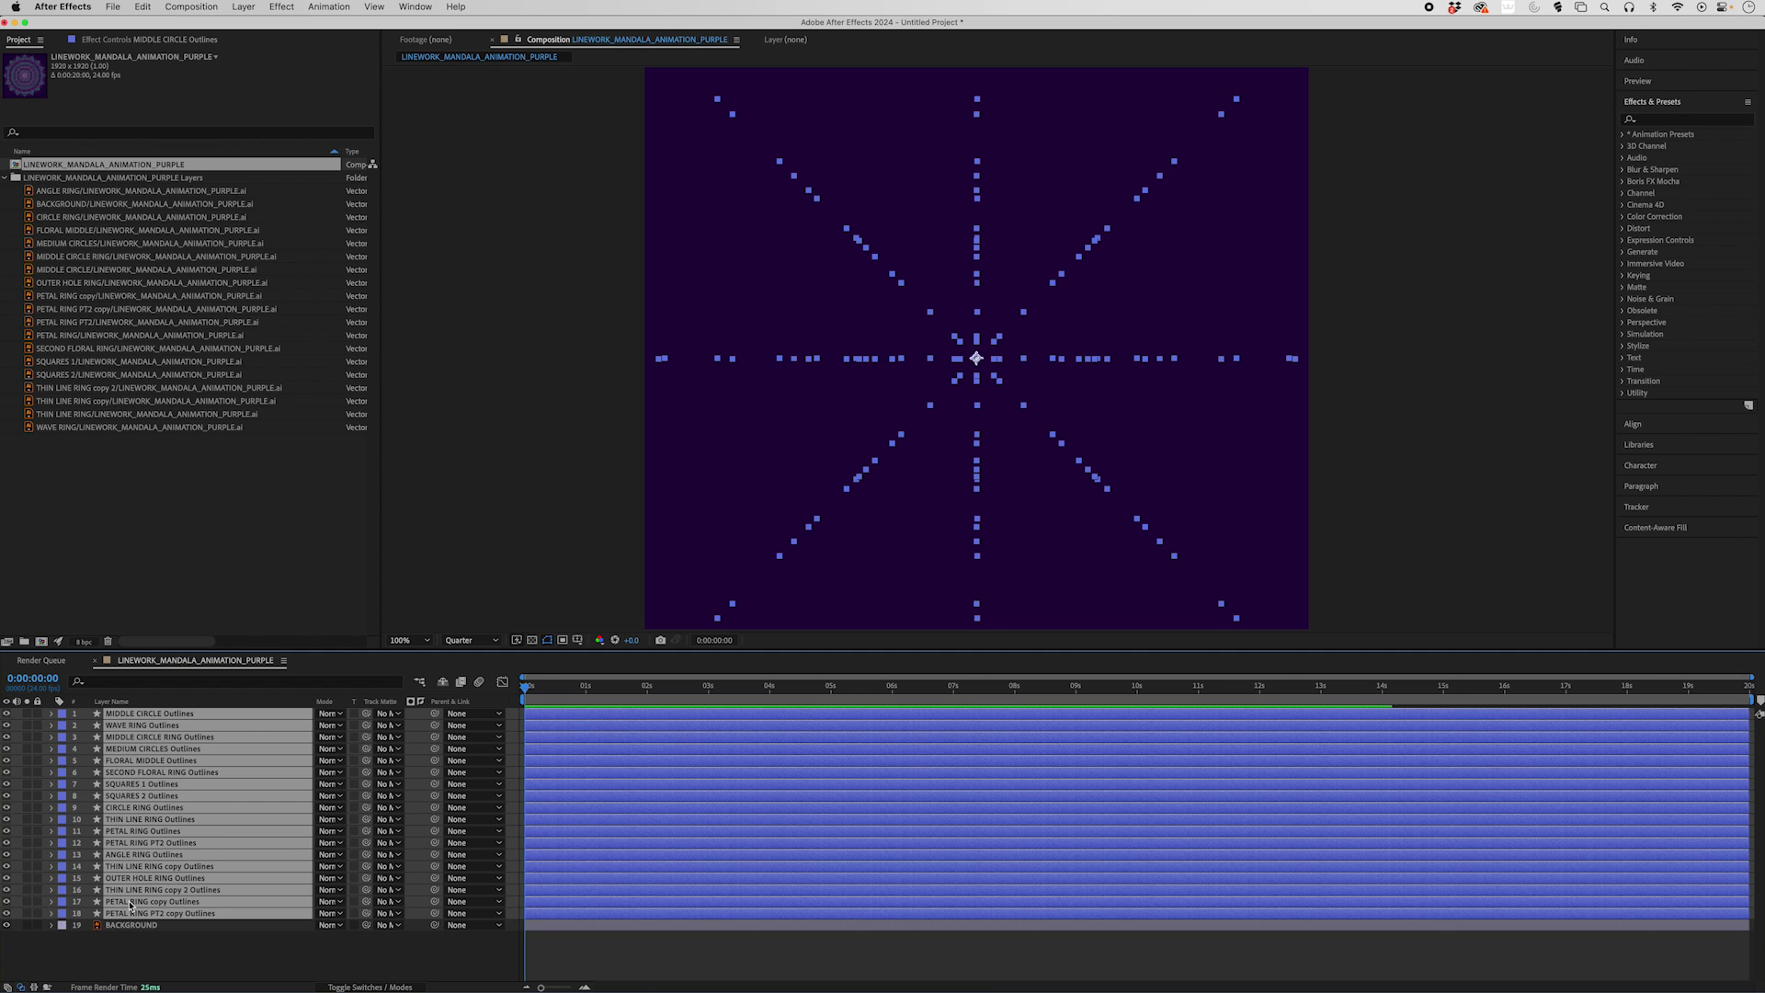
key(u)
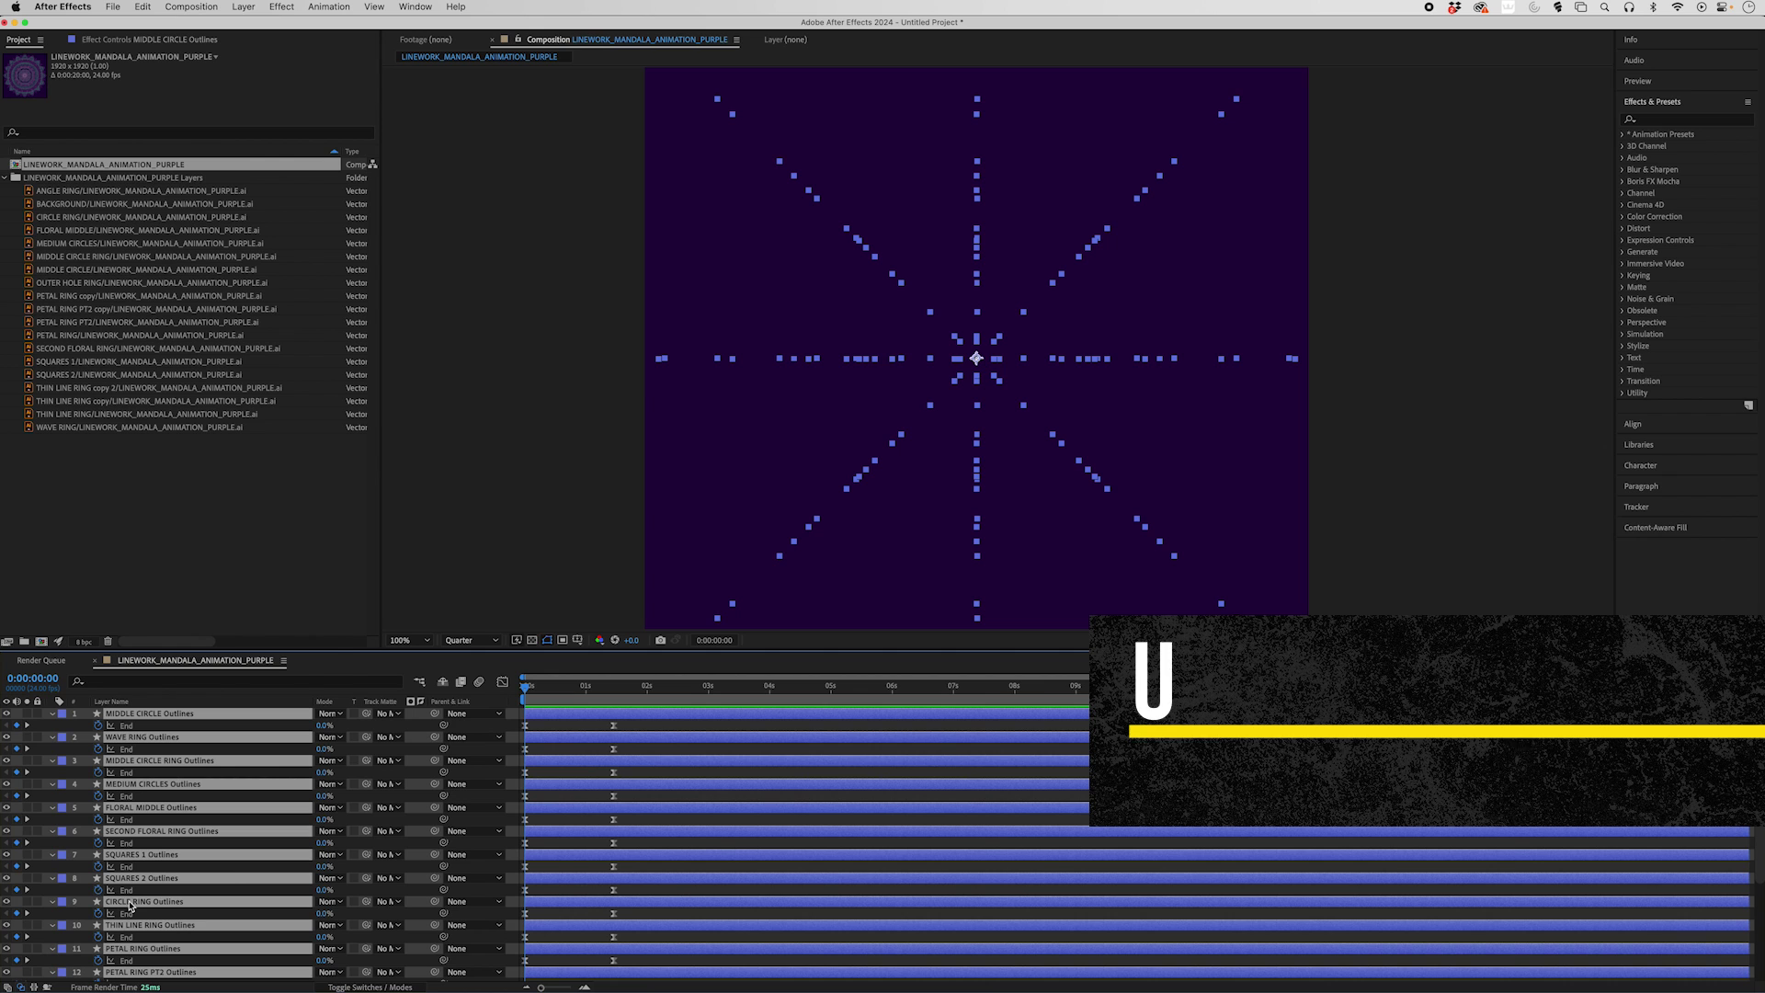
scroll(229, 860, down, 5)
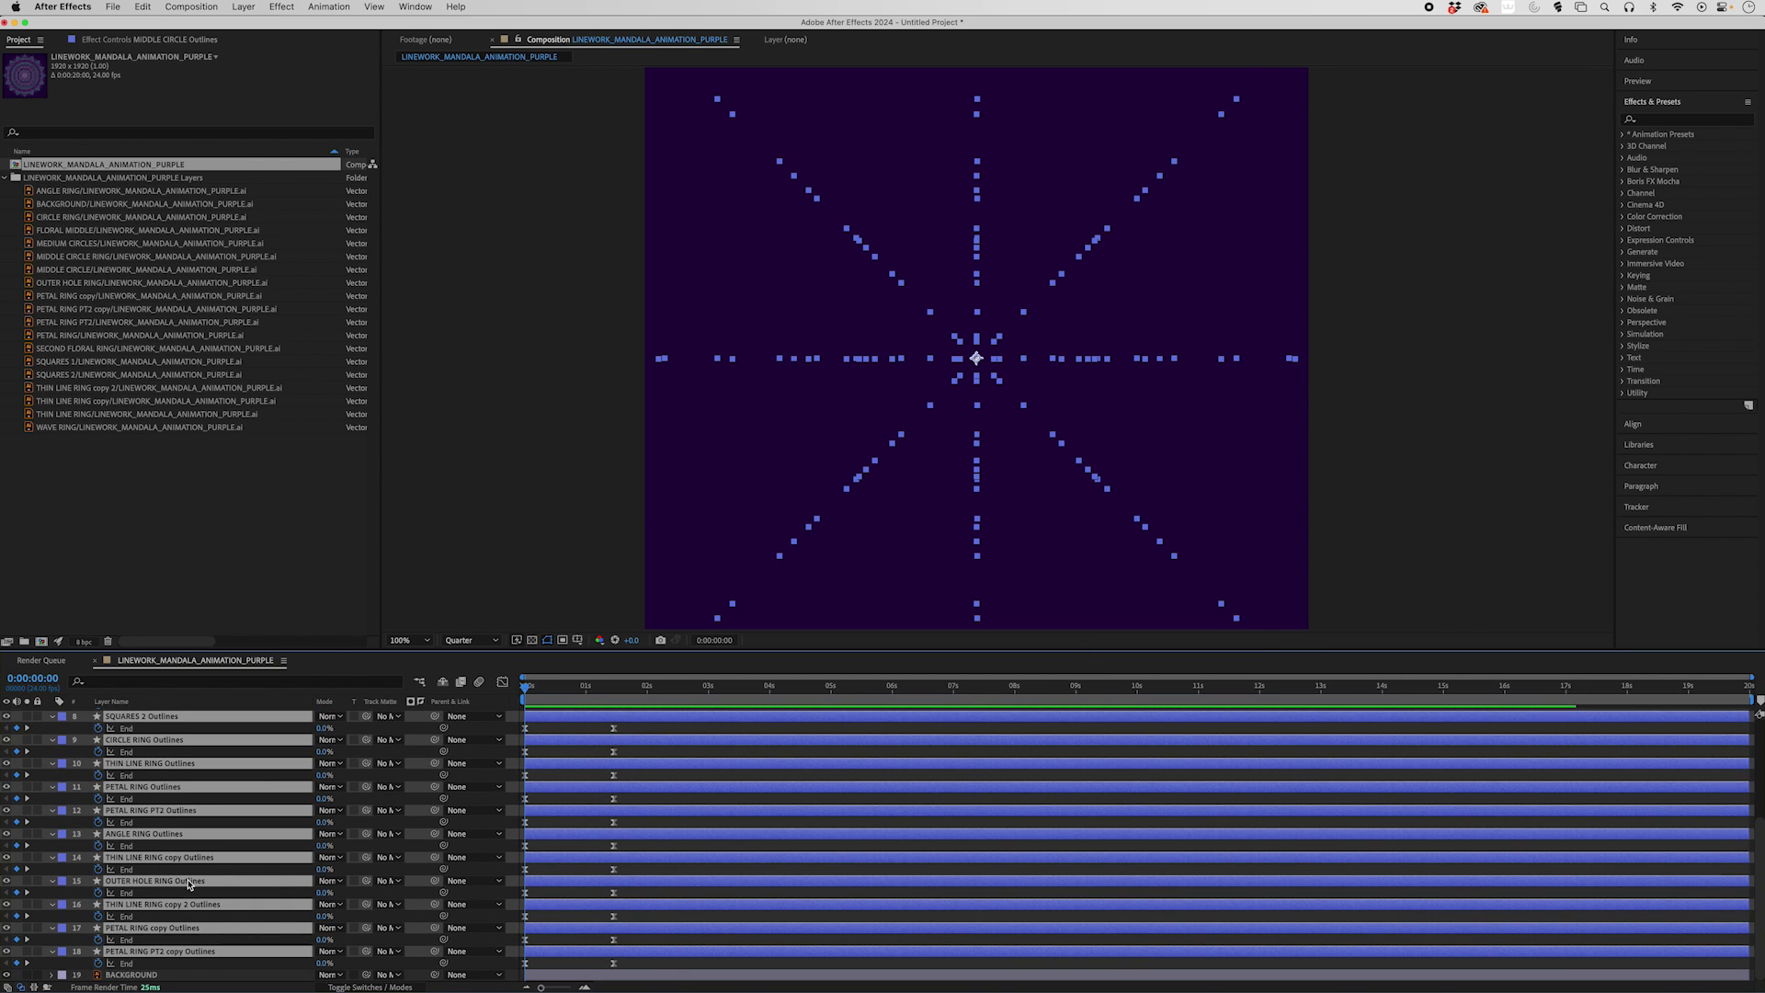
scroll(188, 885, up, 5)
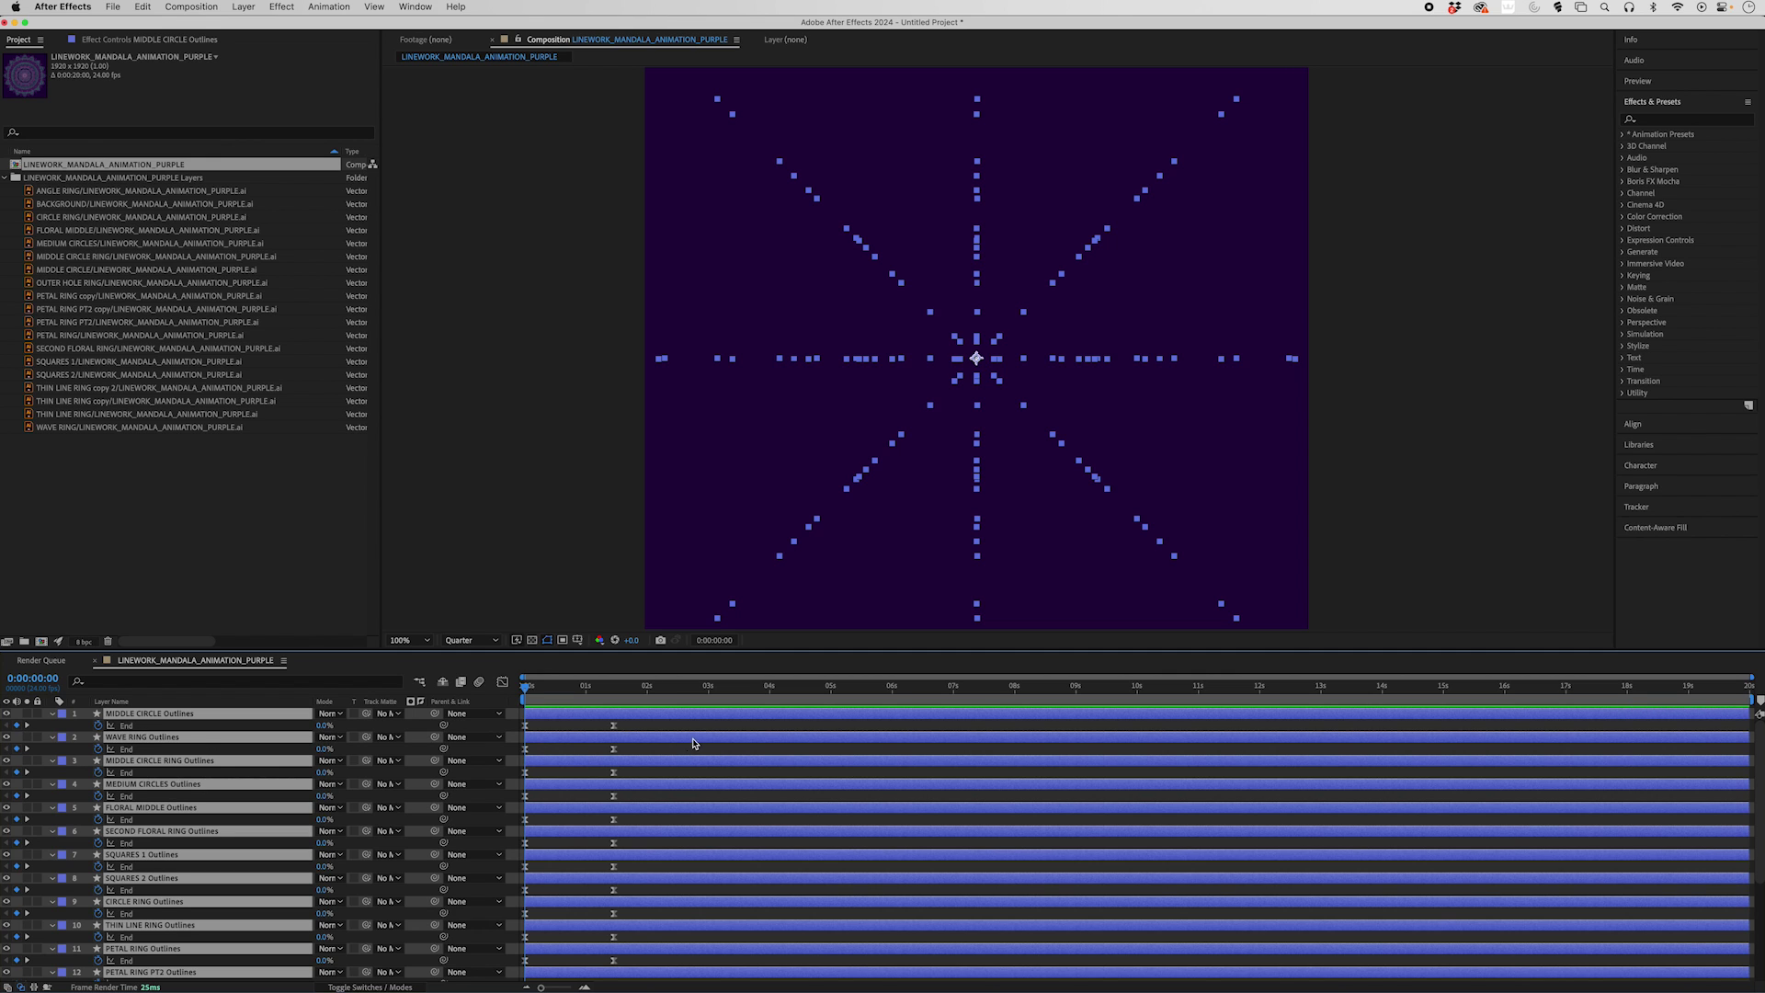
Stagger the End keyframe pairs of WAVE RING, MIDDLE CIRCLE RING and MEDIUM CIRCLES to start at about 0.5, 1 and 1.5 seconds
click(525, 749)
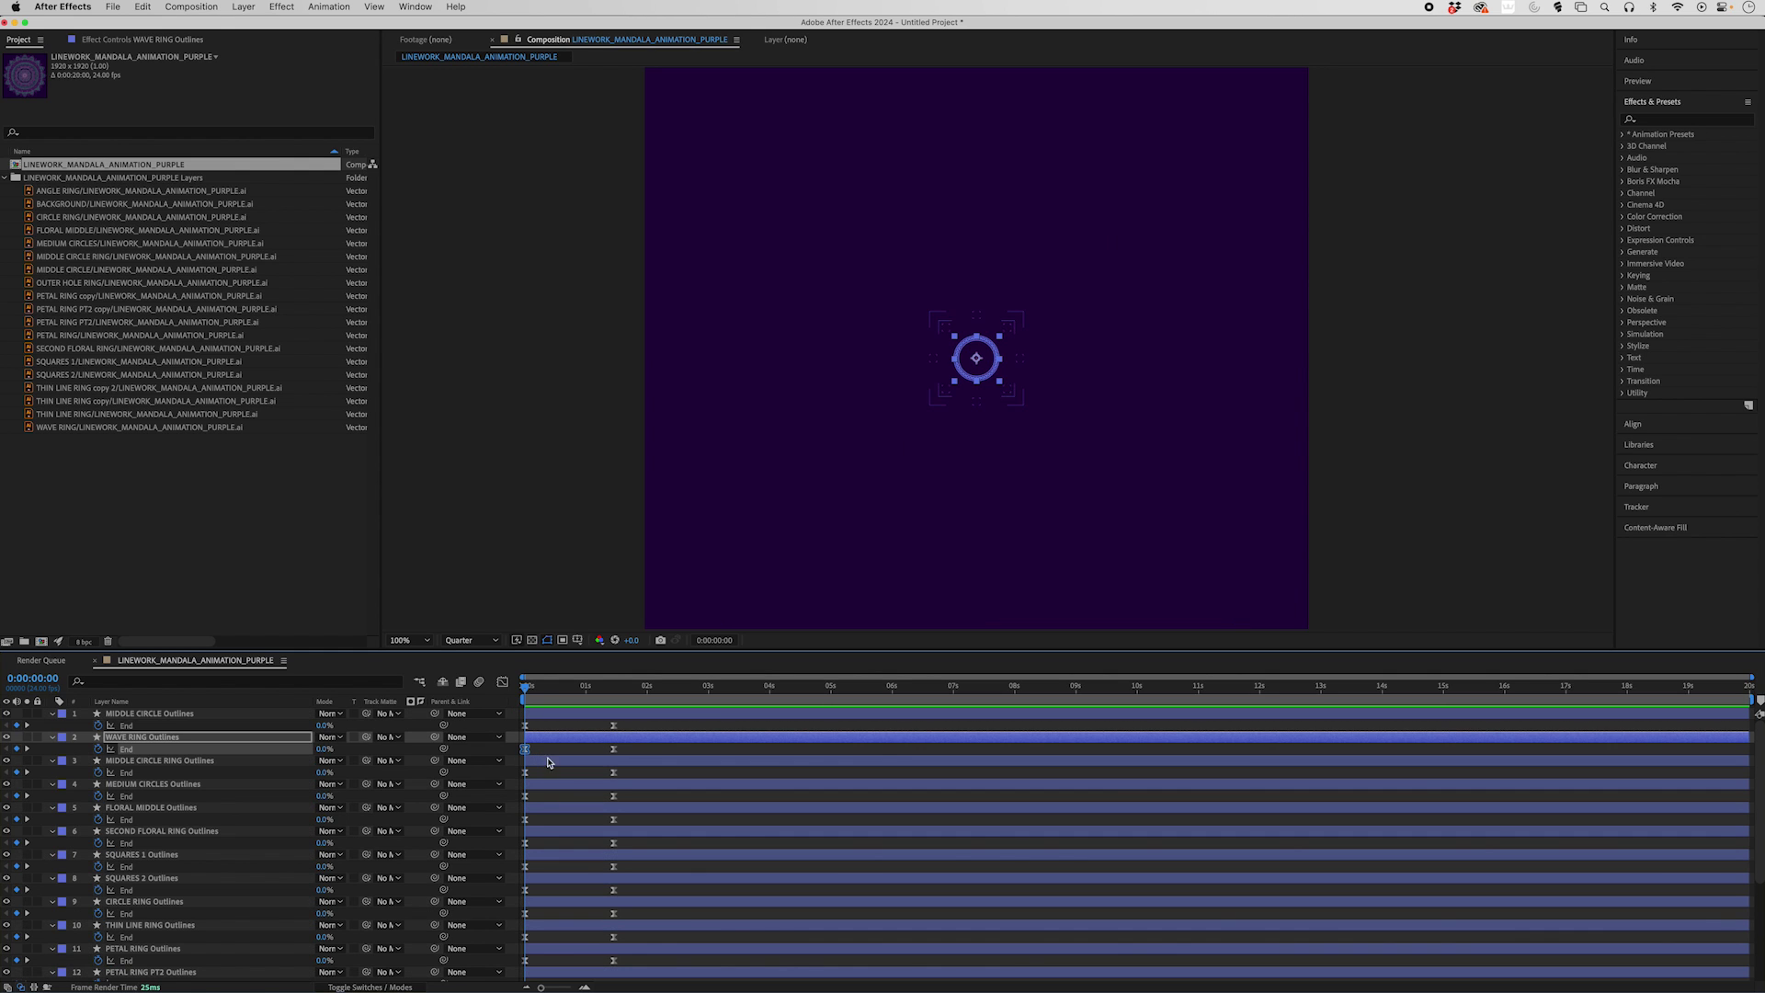
shift+click(614, 750)
mouse_move(616, 756)
mouse_down()
mouse_move(670, 756)
mouse_move(649, 756)
mouse_up()
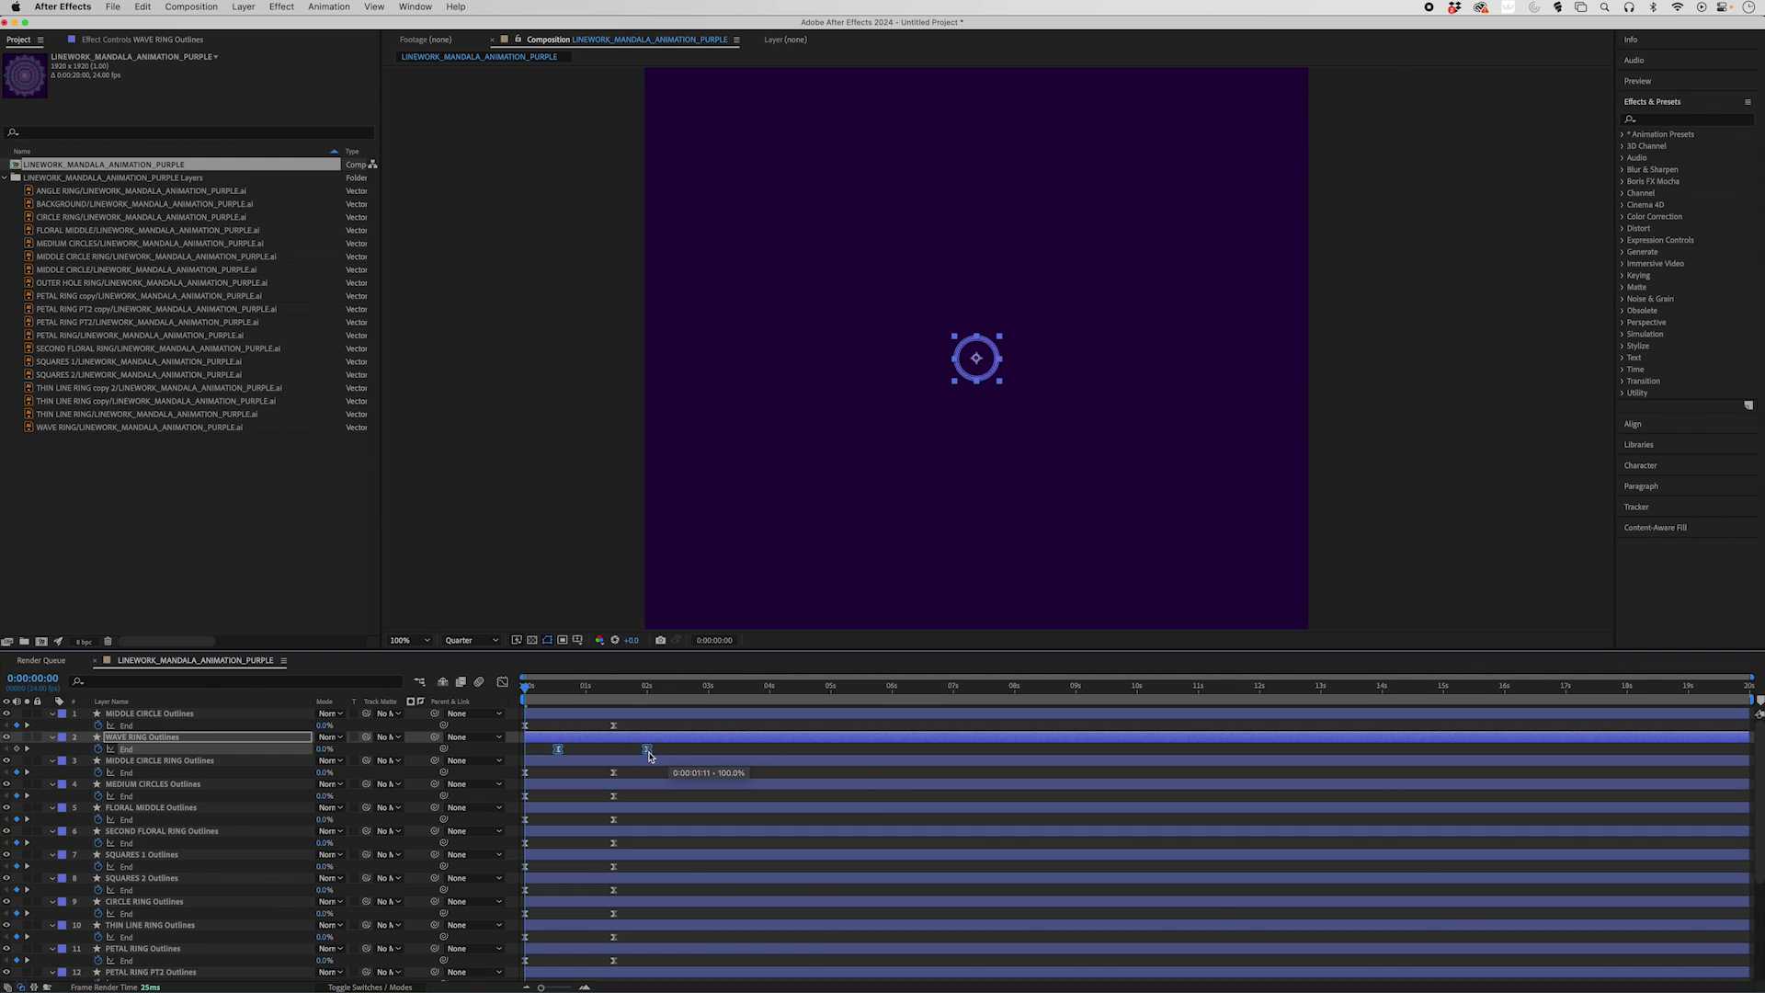
click(525, 772)
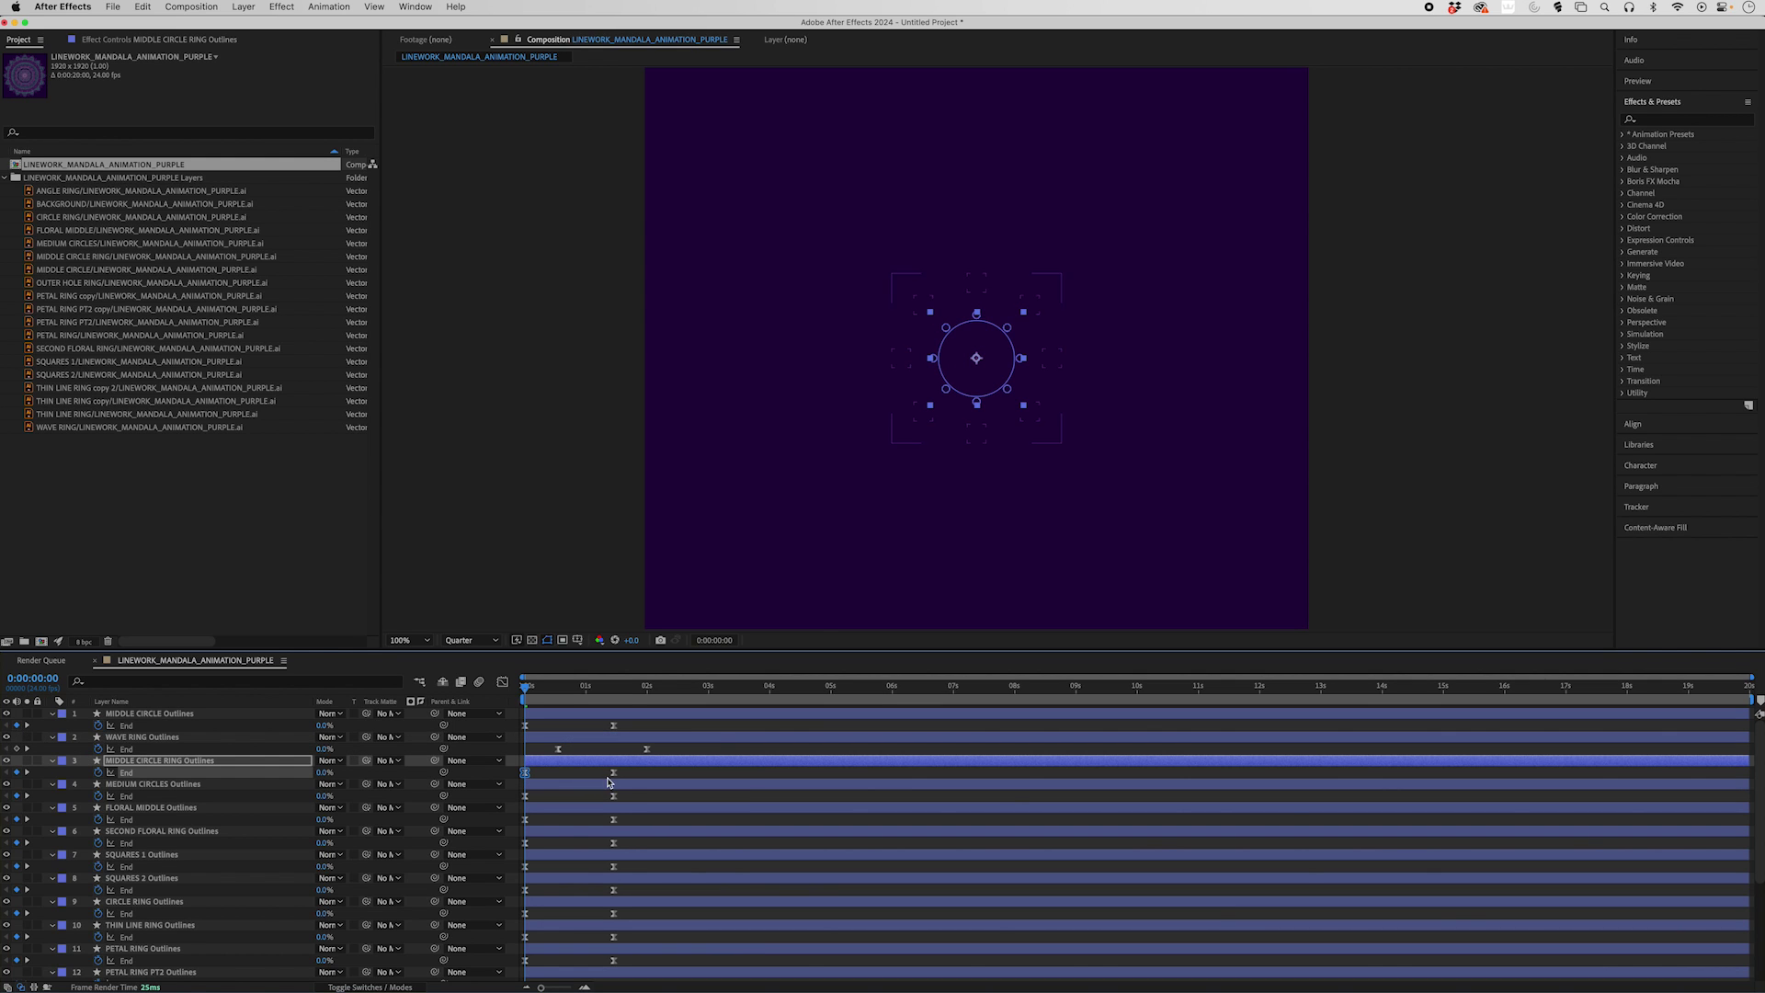
drag(616, 777, 705, 801)
click(525, 795)
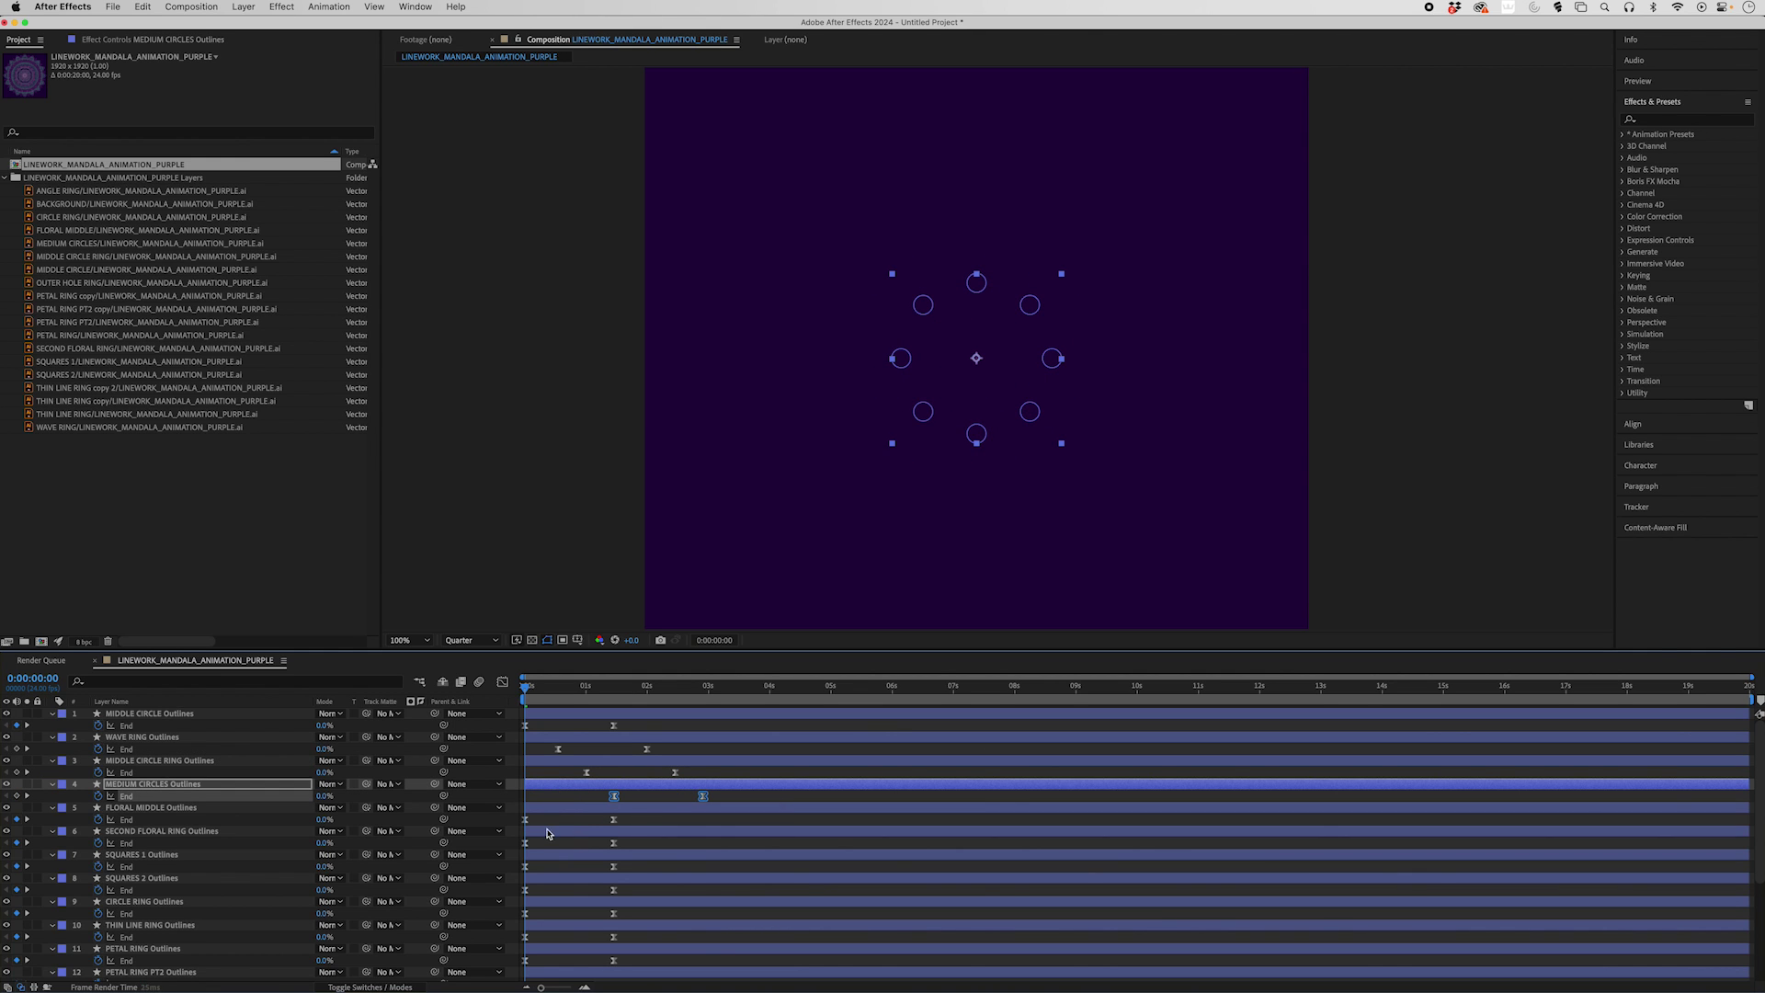
Shift both FLORAL MIDDLE End keyframes so the pair starts at about 0.5 seconds, undoing and redoing the move once
click(525, 819)
shift+click(615, 820)
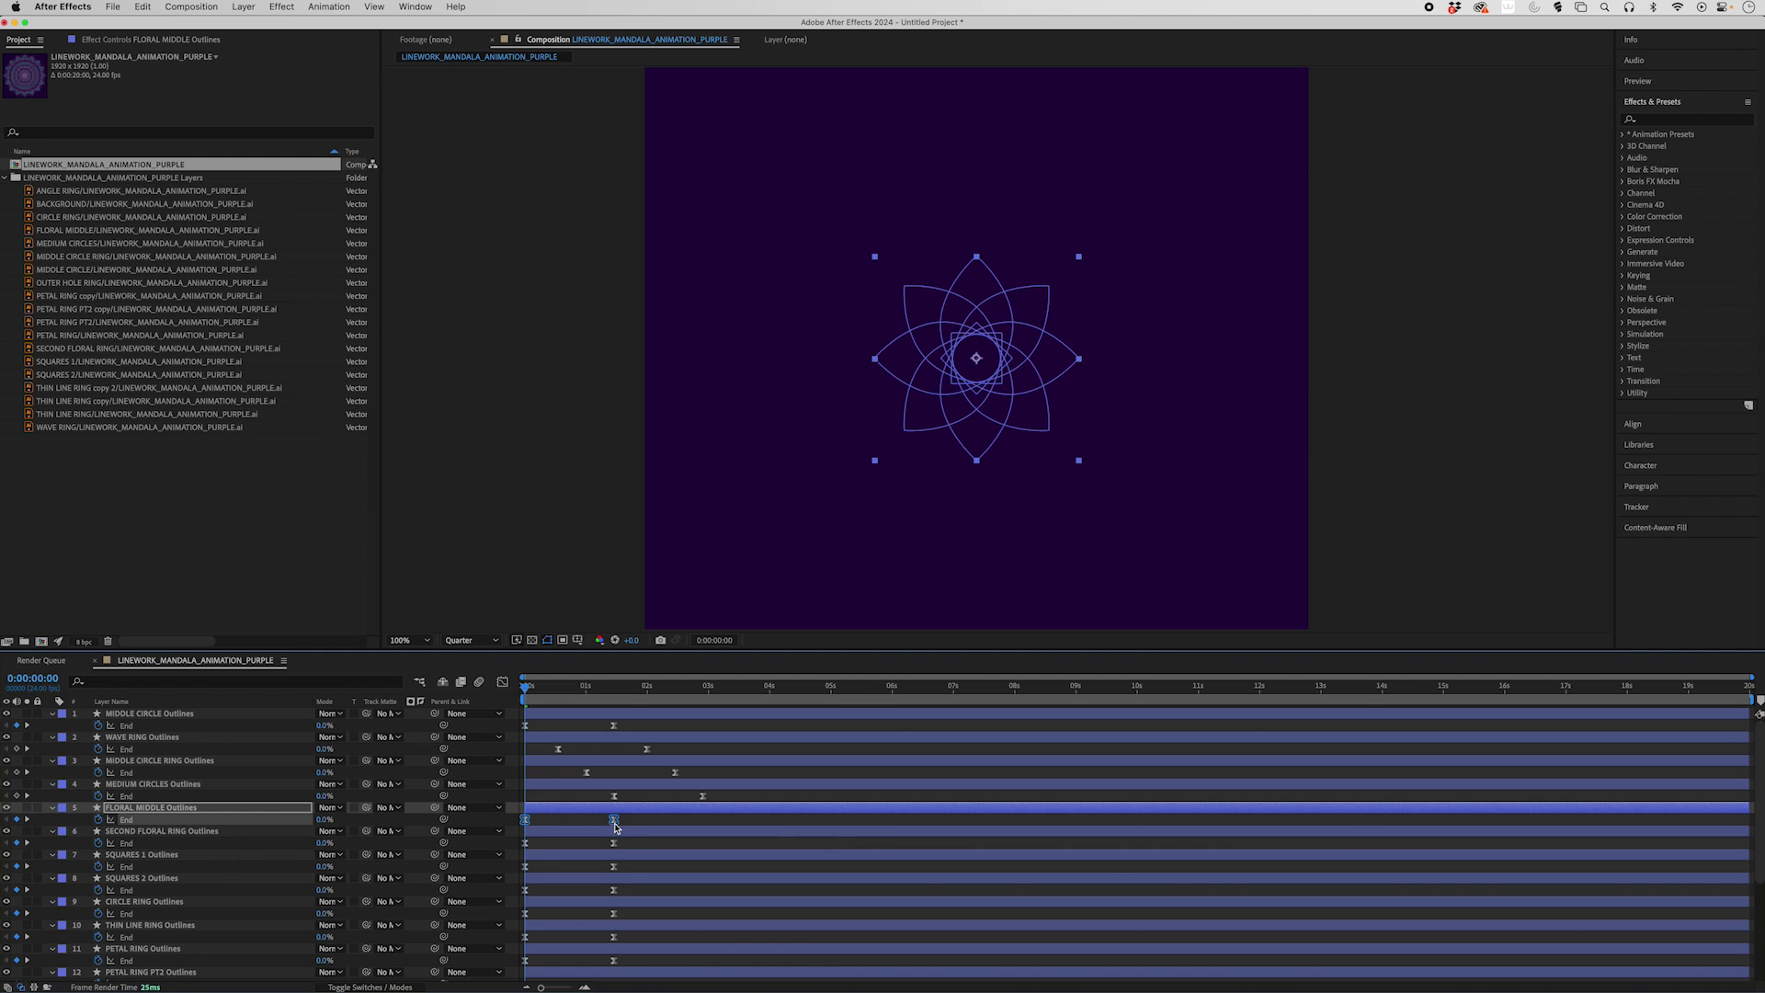
drag(616, 824, 648, 825)
click(527, 843)
key(super+z)
drag(616, 825, 665, 871)
Shift the End keyframes of SECOND FLORAL RING, THIN LINE RING, THIN LINE RING copy and PETAL RING PT2 copy together, ending at 0:00:02:02
click(526, 843)
shift+click(614, 844)
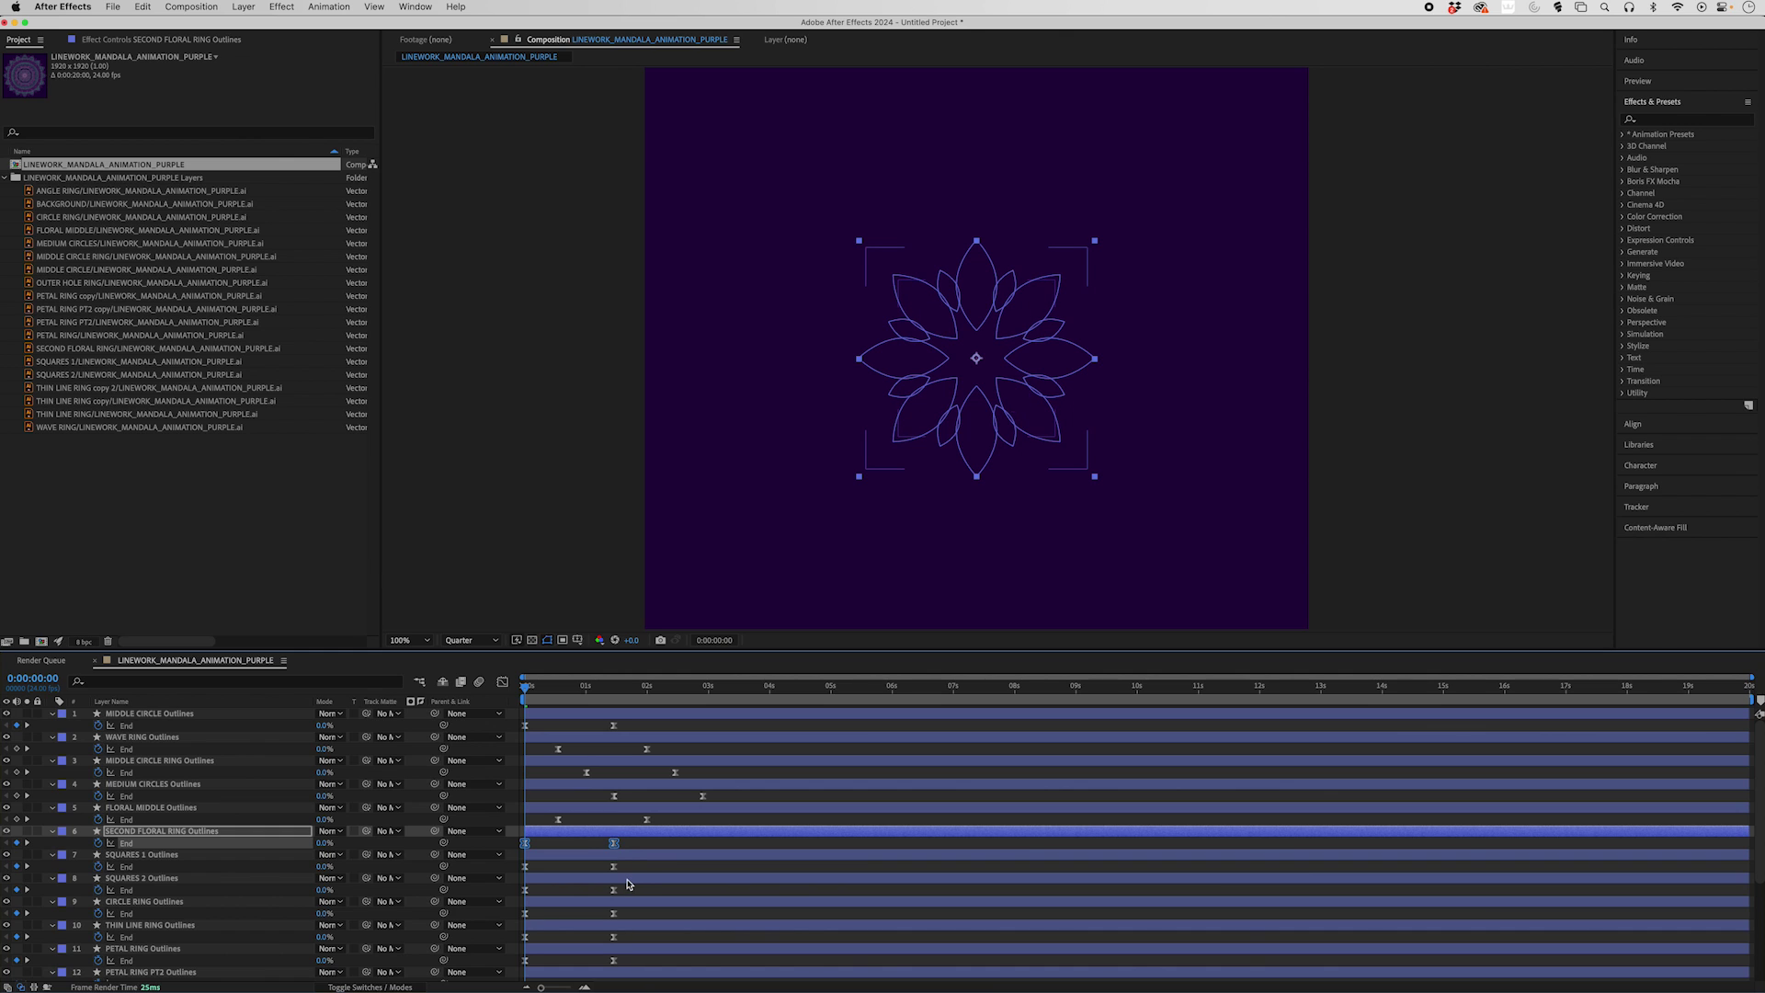
scroll(628, 883, down, 2)
scroll(627, 884, down, 1)
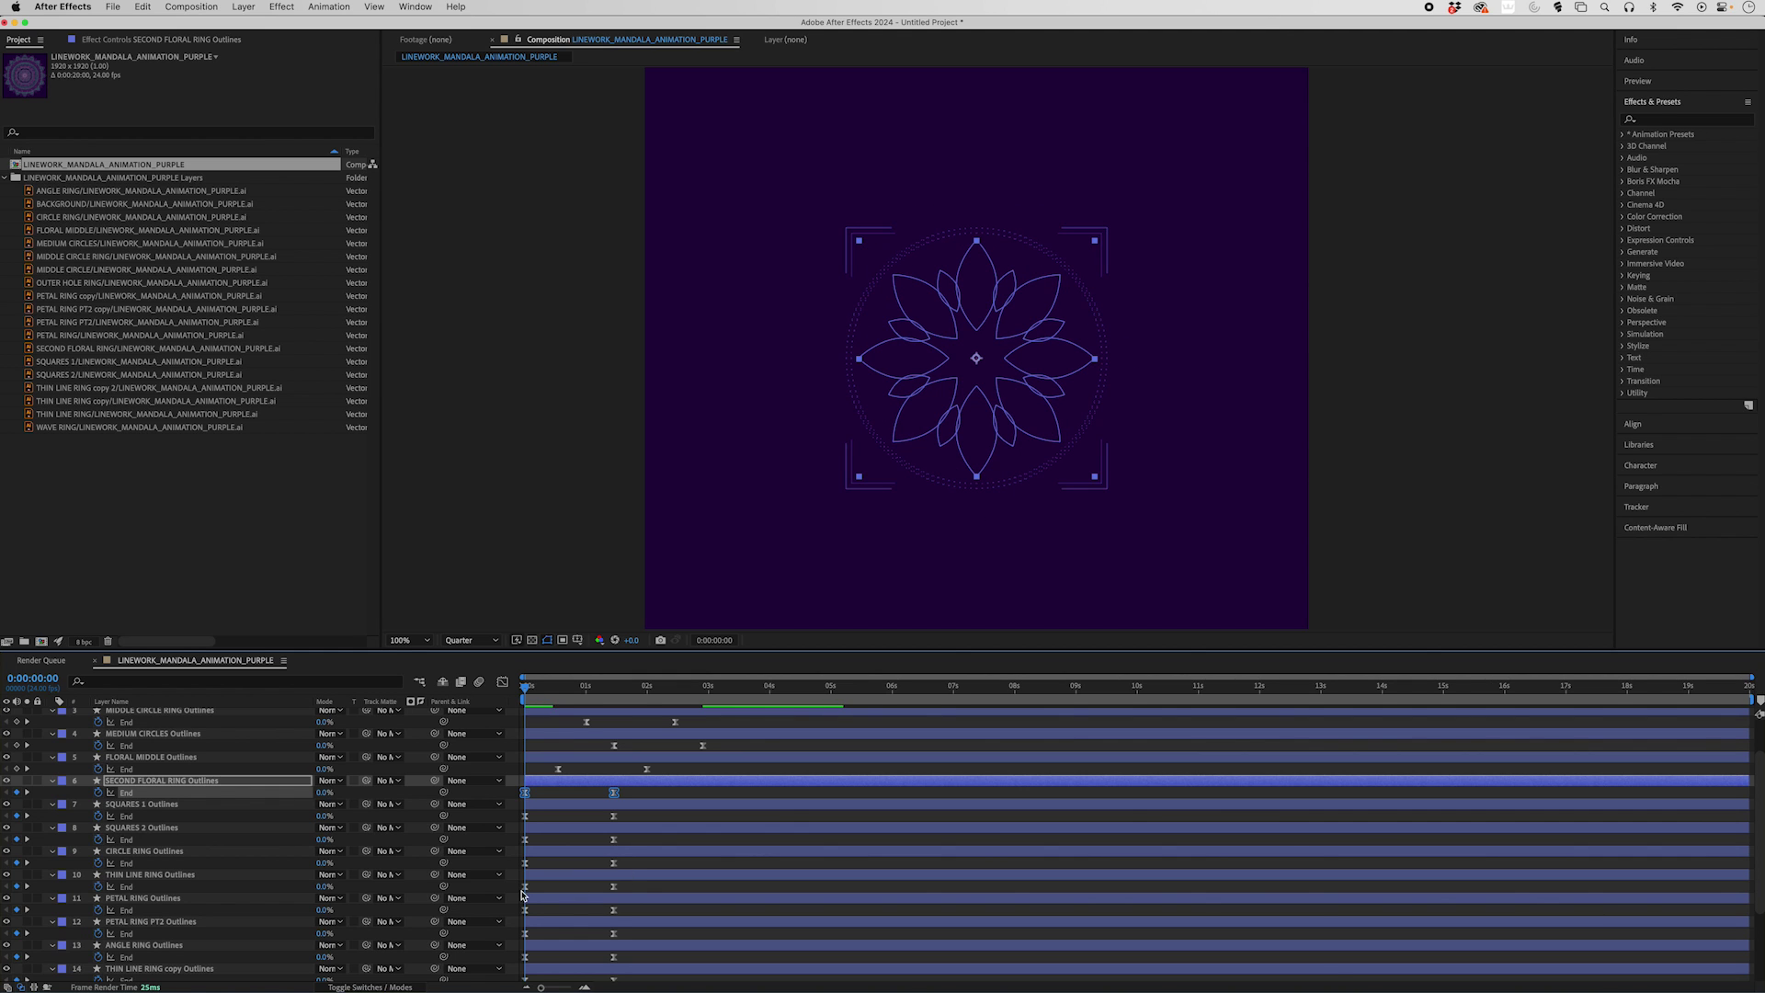
shift+click(525, 887)
shift+click(614, 886)
scroll(634, 891, down, 3)
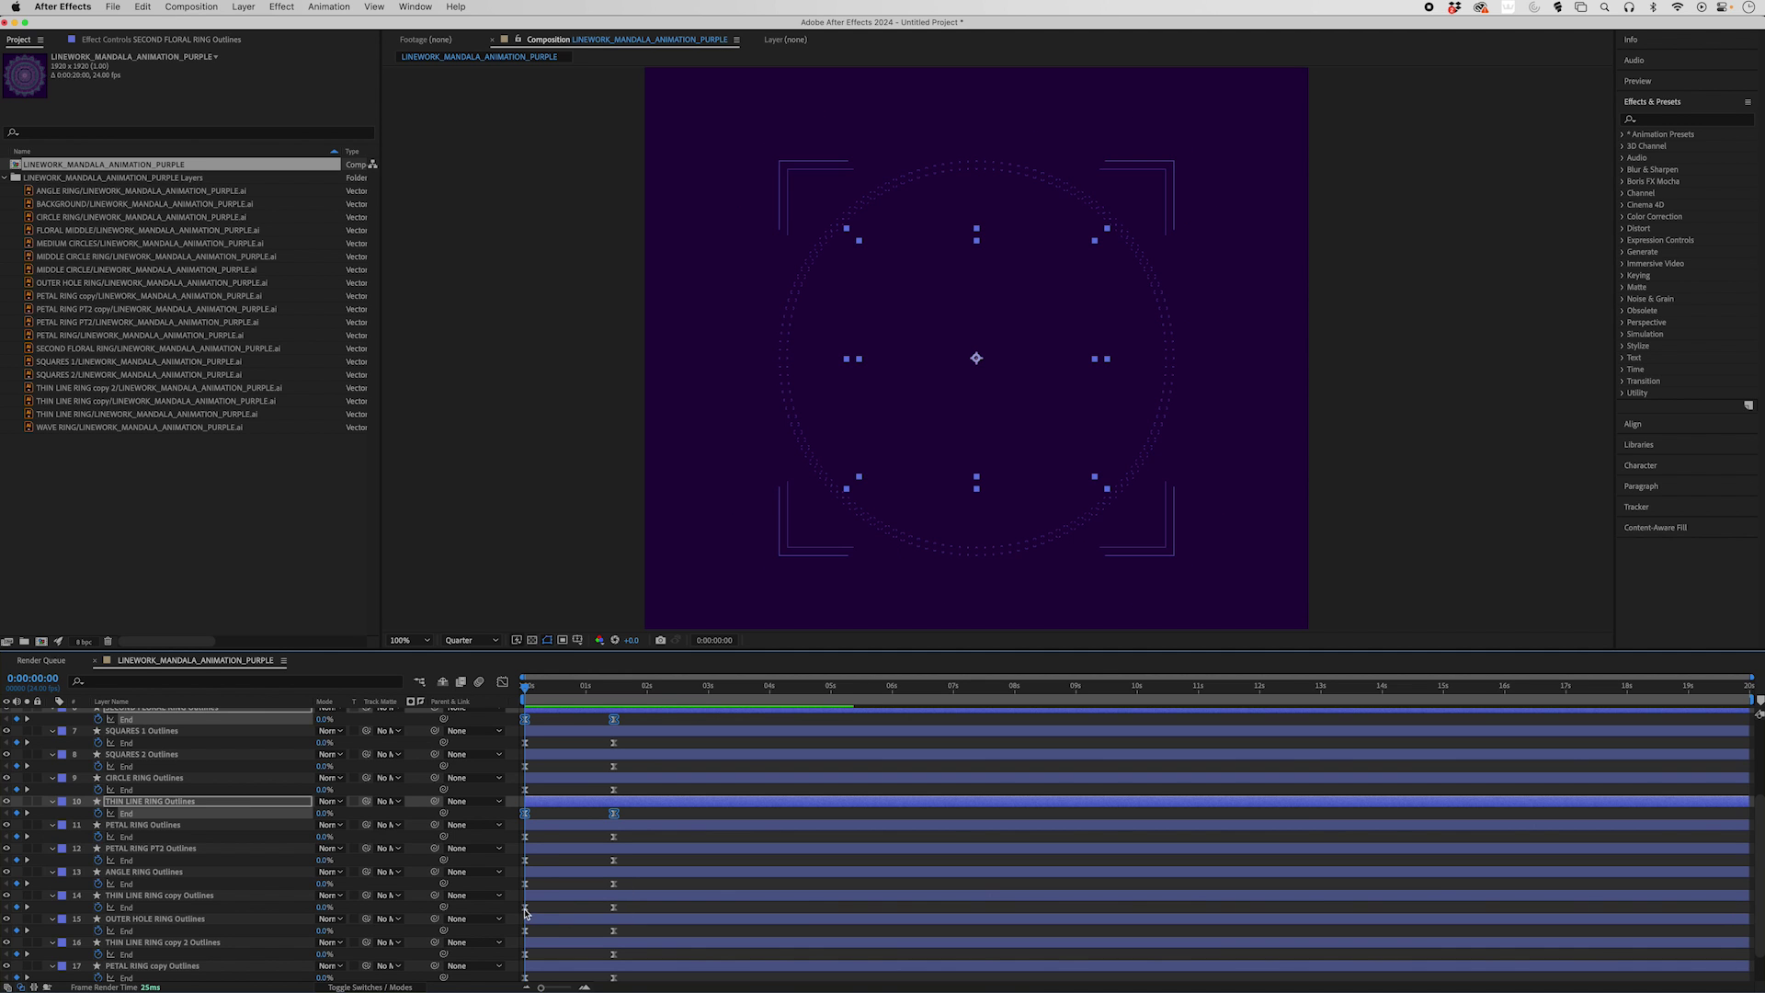
shift+click(526, 907)
shift+click(614, 908)
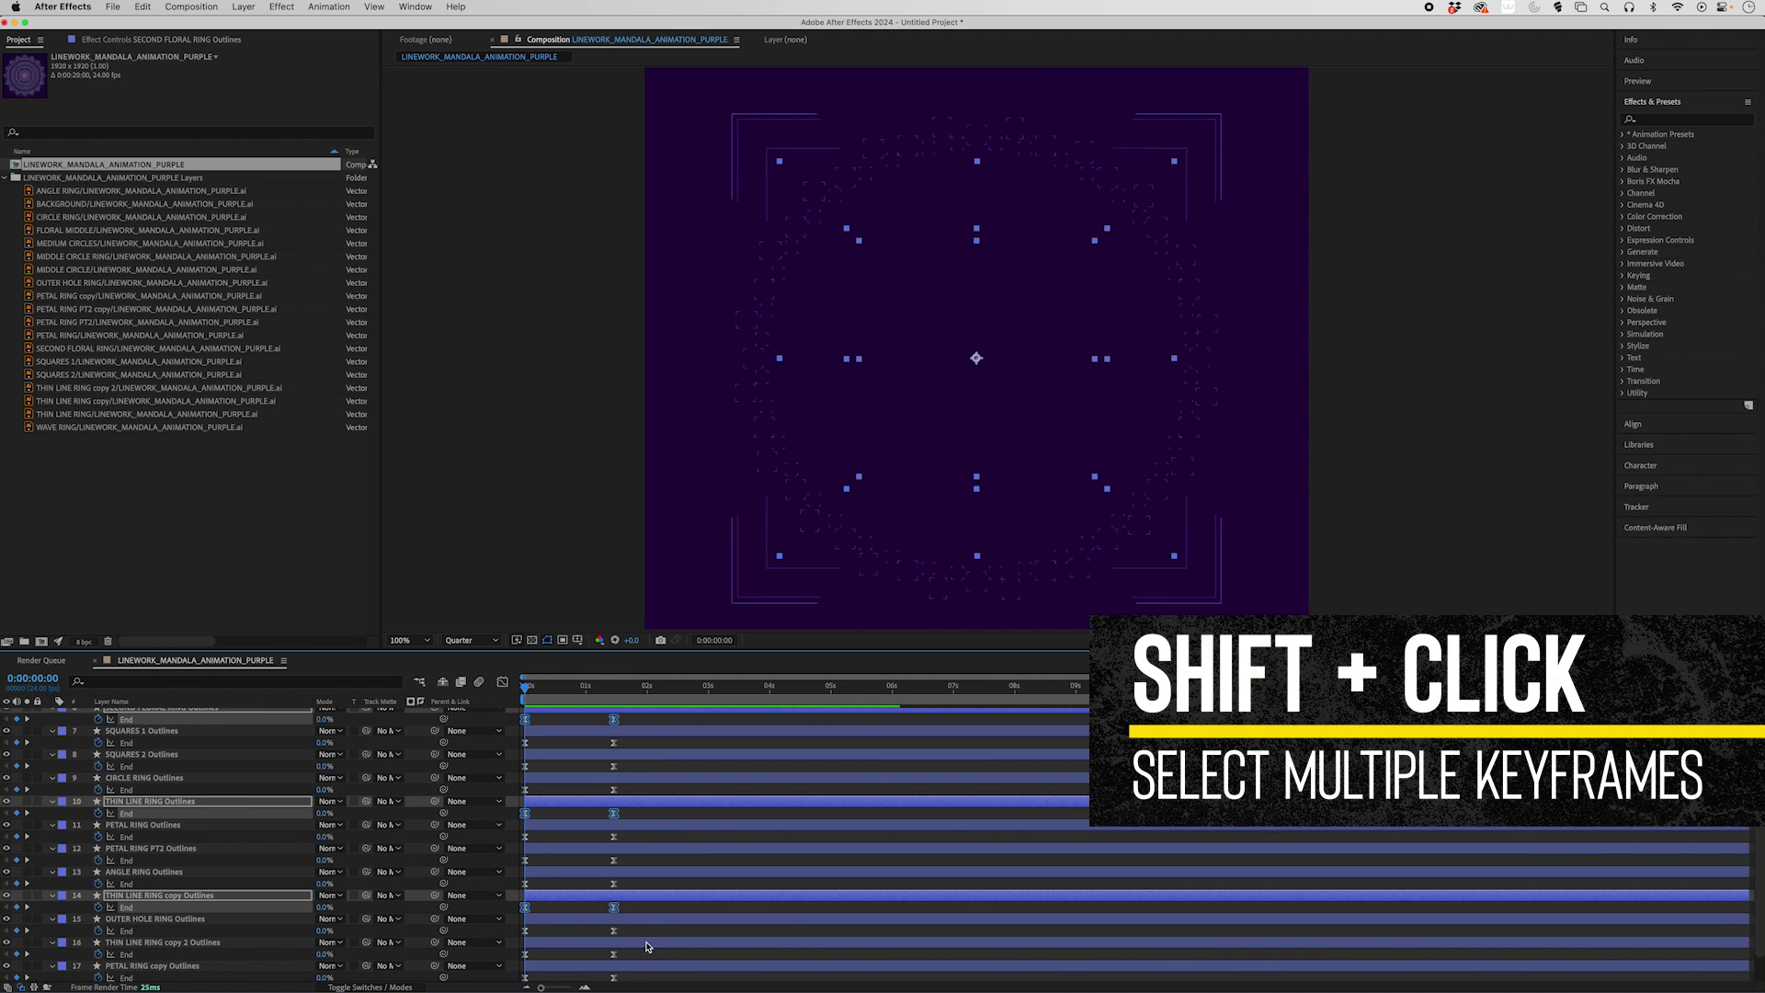
scroll(646, 945, down, 2)
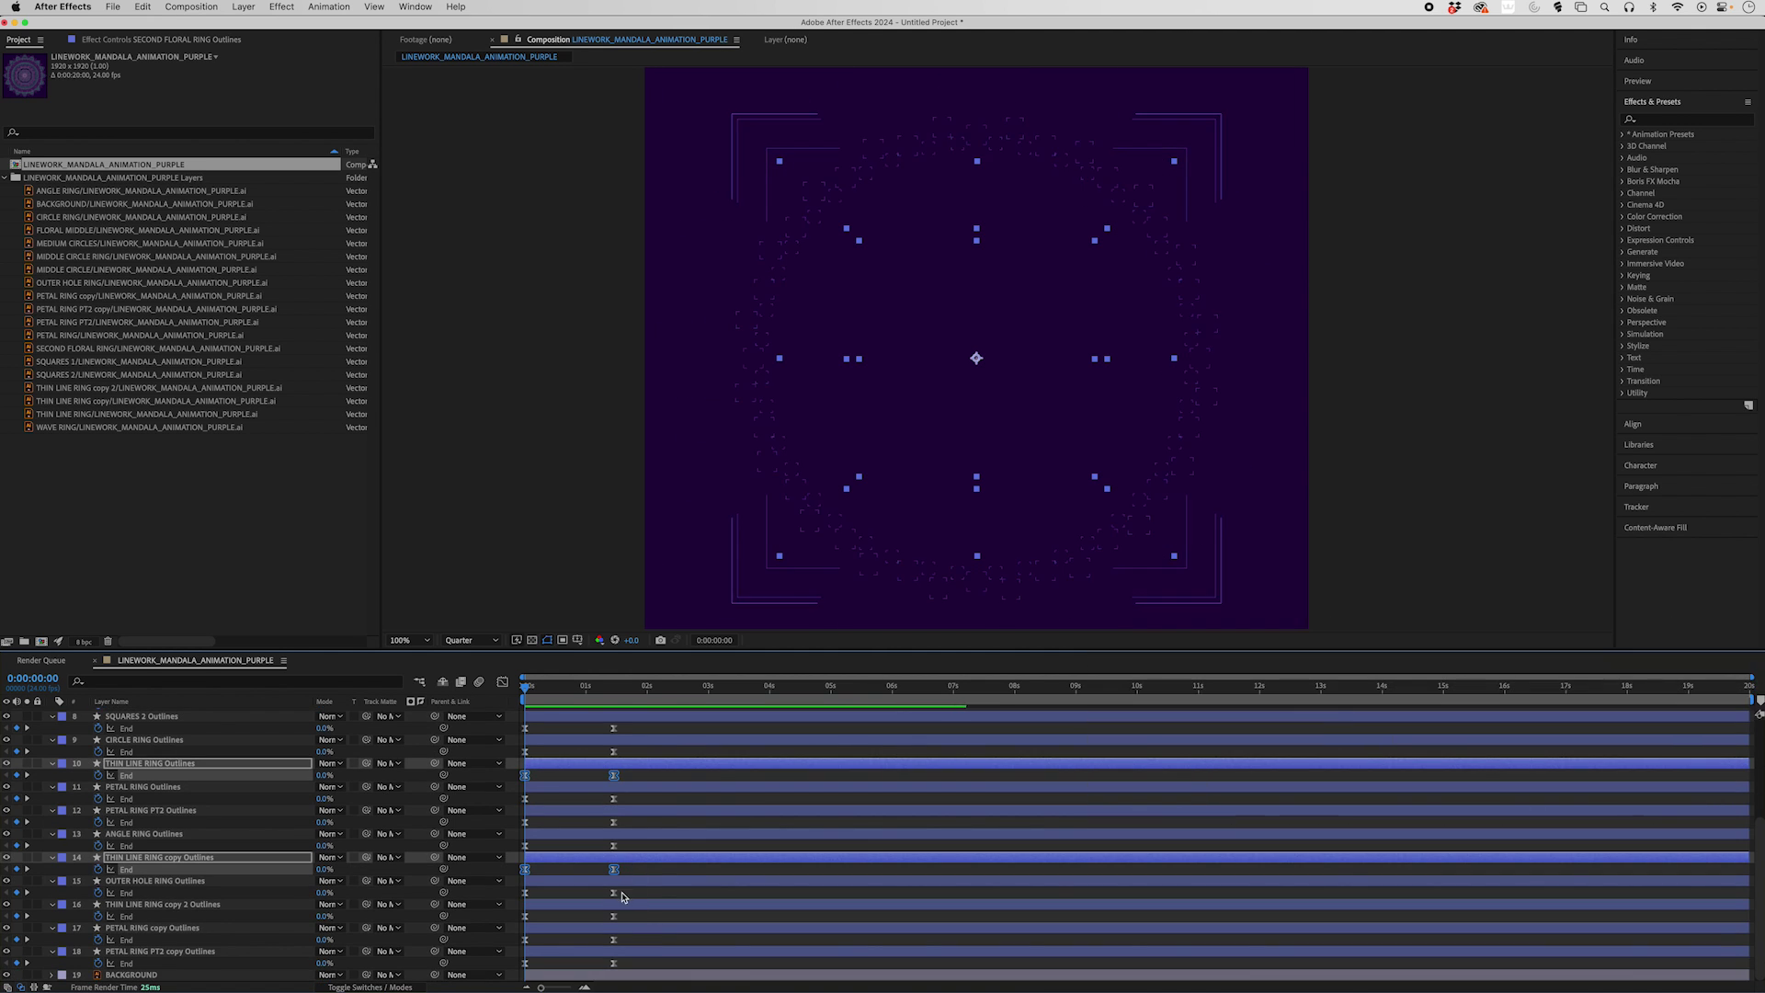
shift+click(525, 964)
shift+click(613, 963)
drag(617, 967, 656, 965)
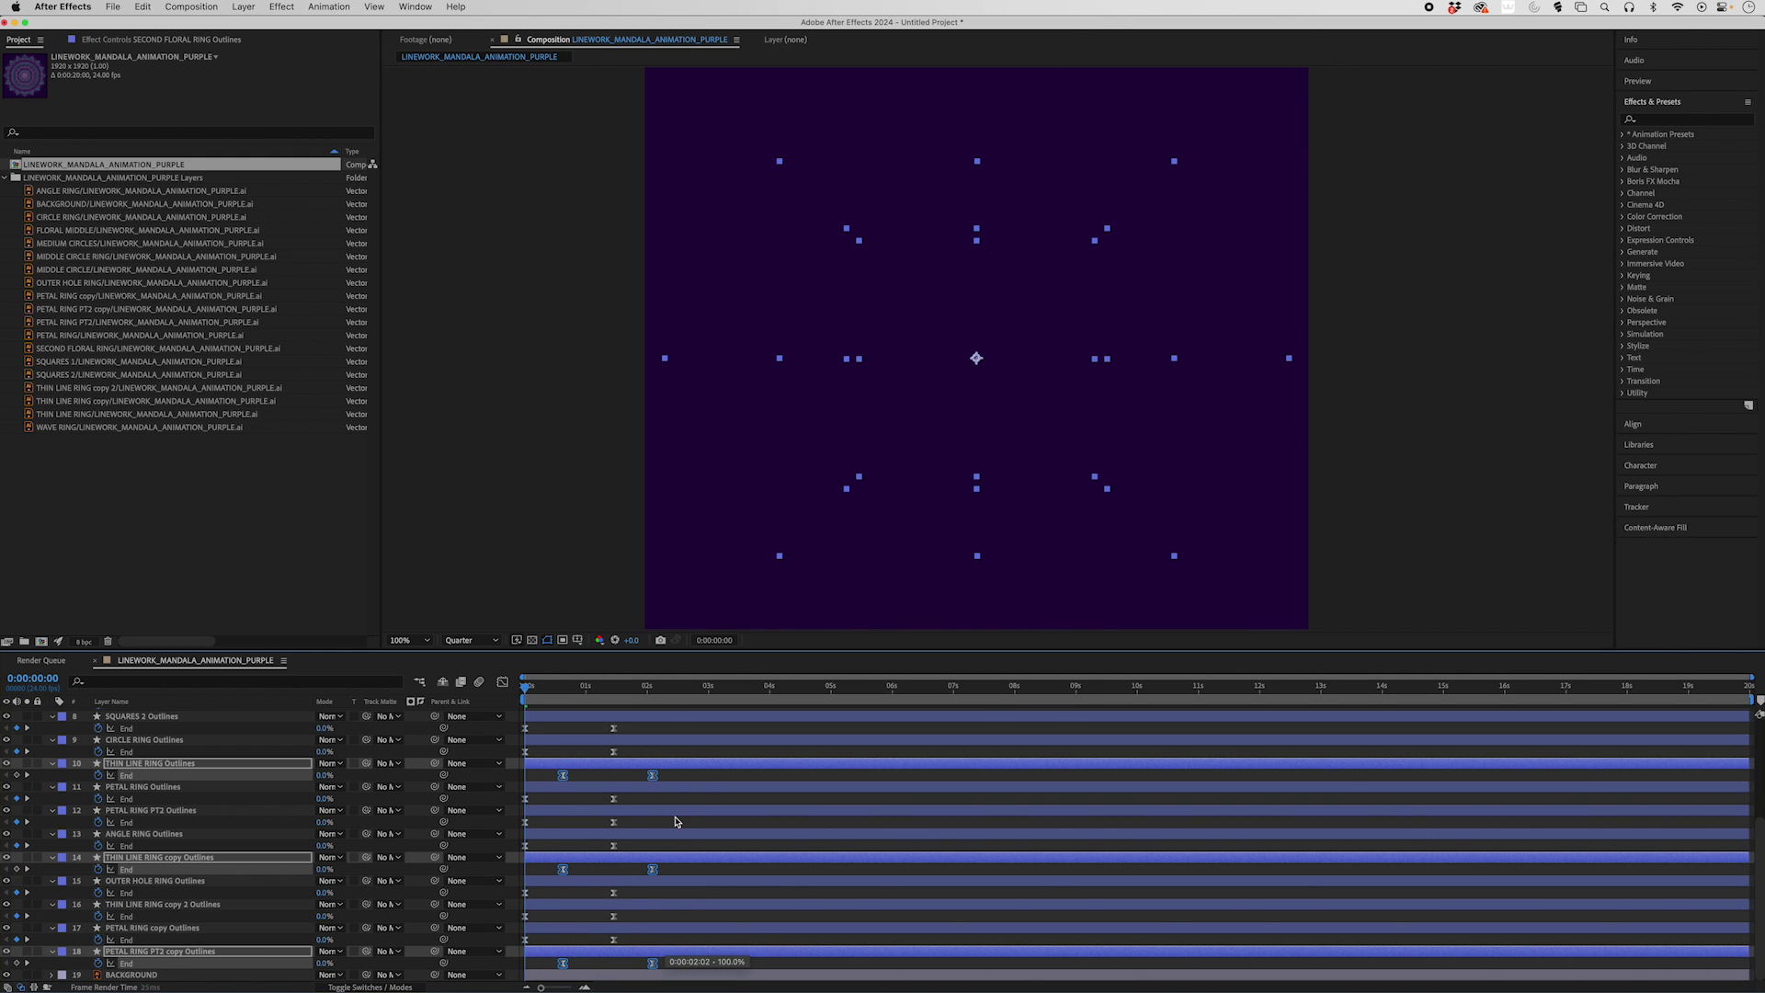
Shift the End keyframe pairs of SQUARES 1, PETAL RING and OUTER HOLE RING together to start at 0:00:01:01
scroll(675, 821, up, 4)
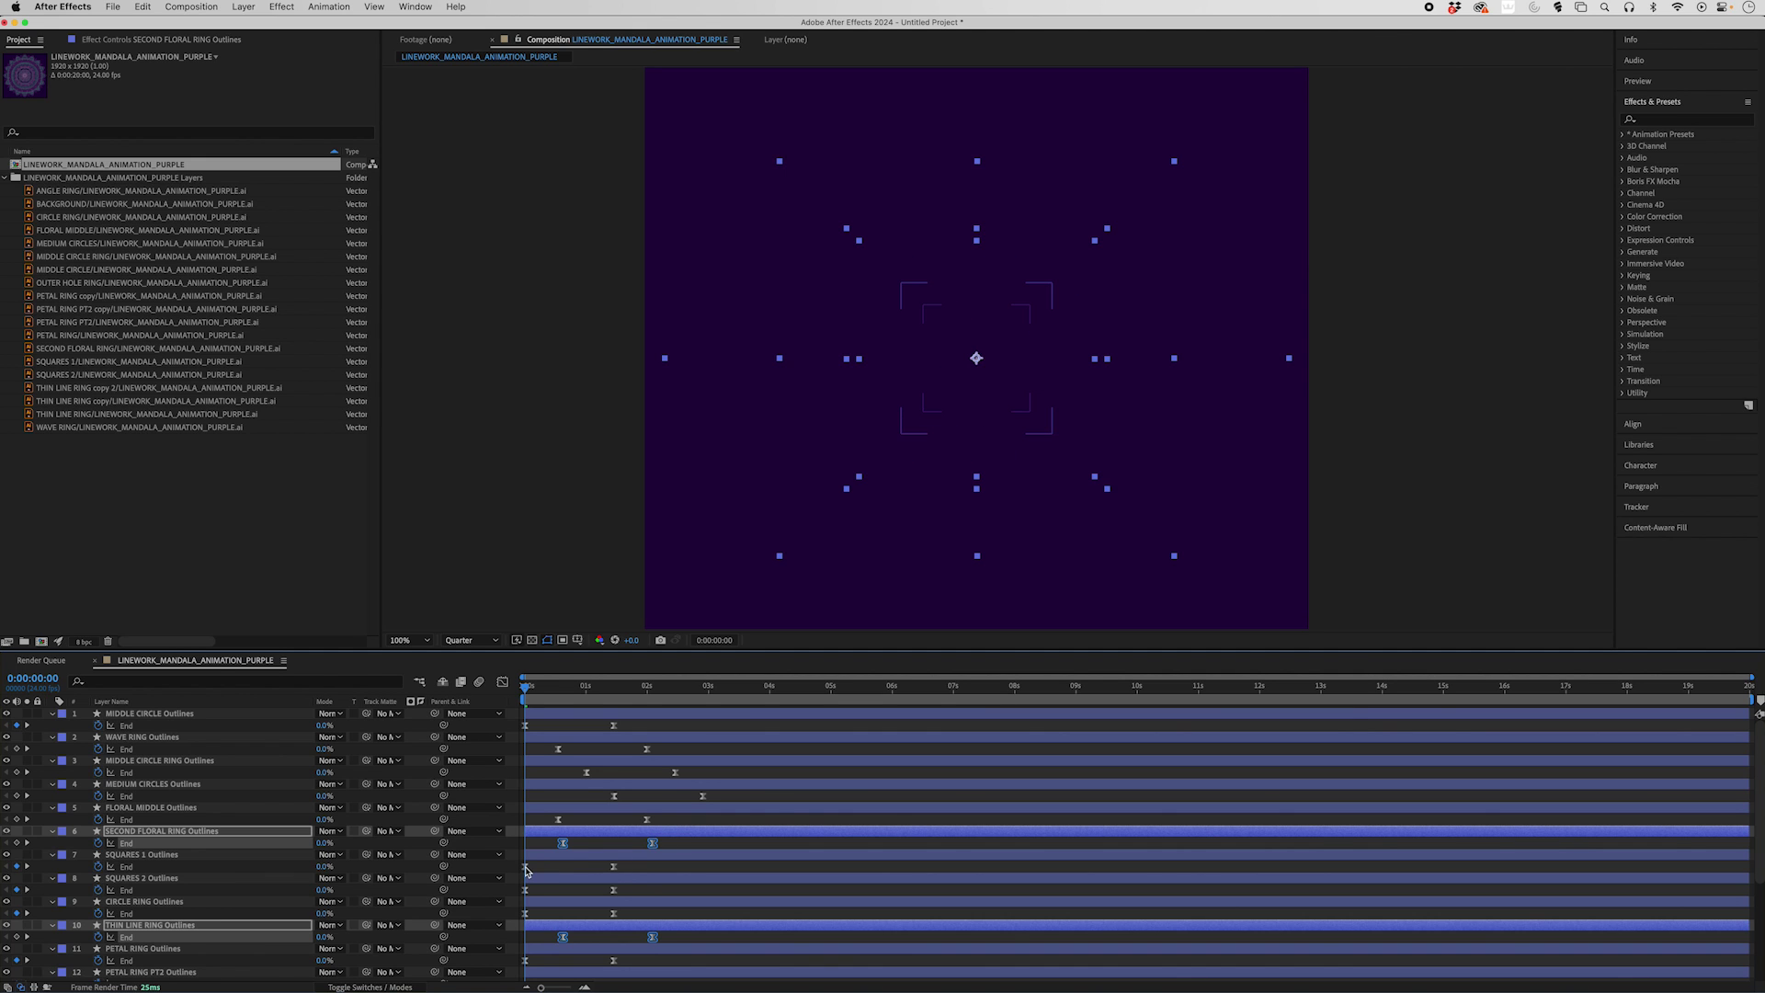
click(525, 866)
shift+click(614, 867)
scroll(615, 871, down, 2)
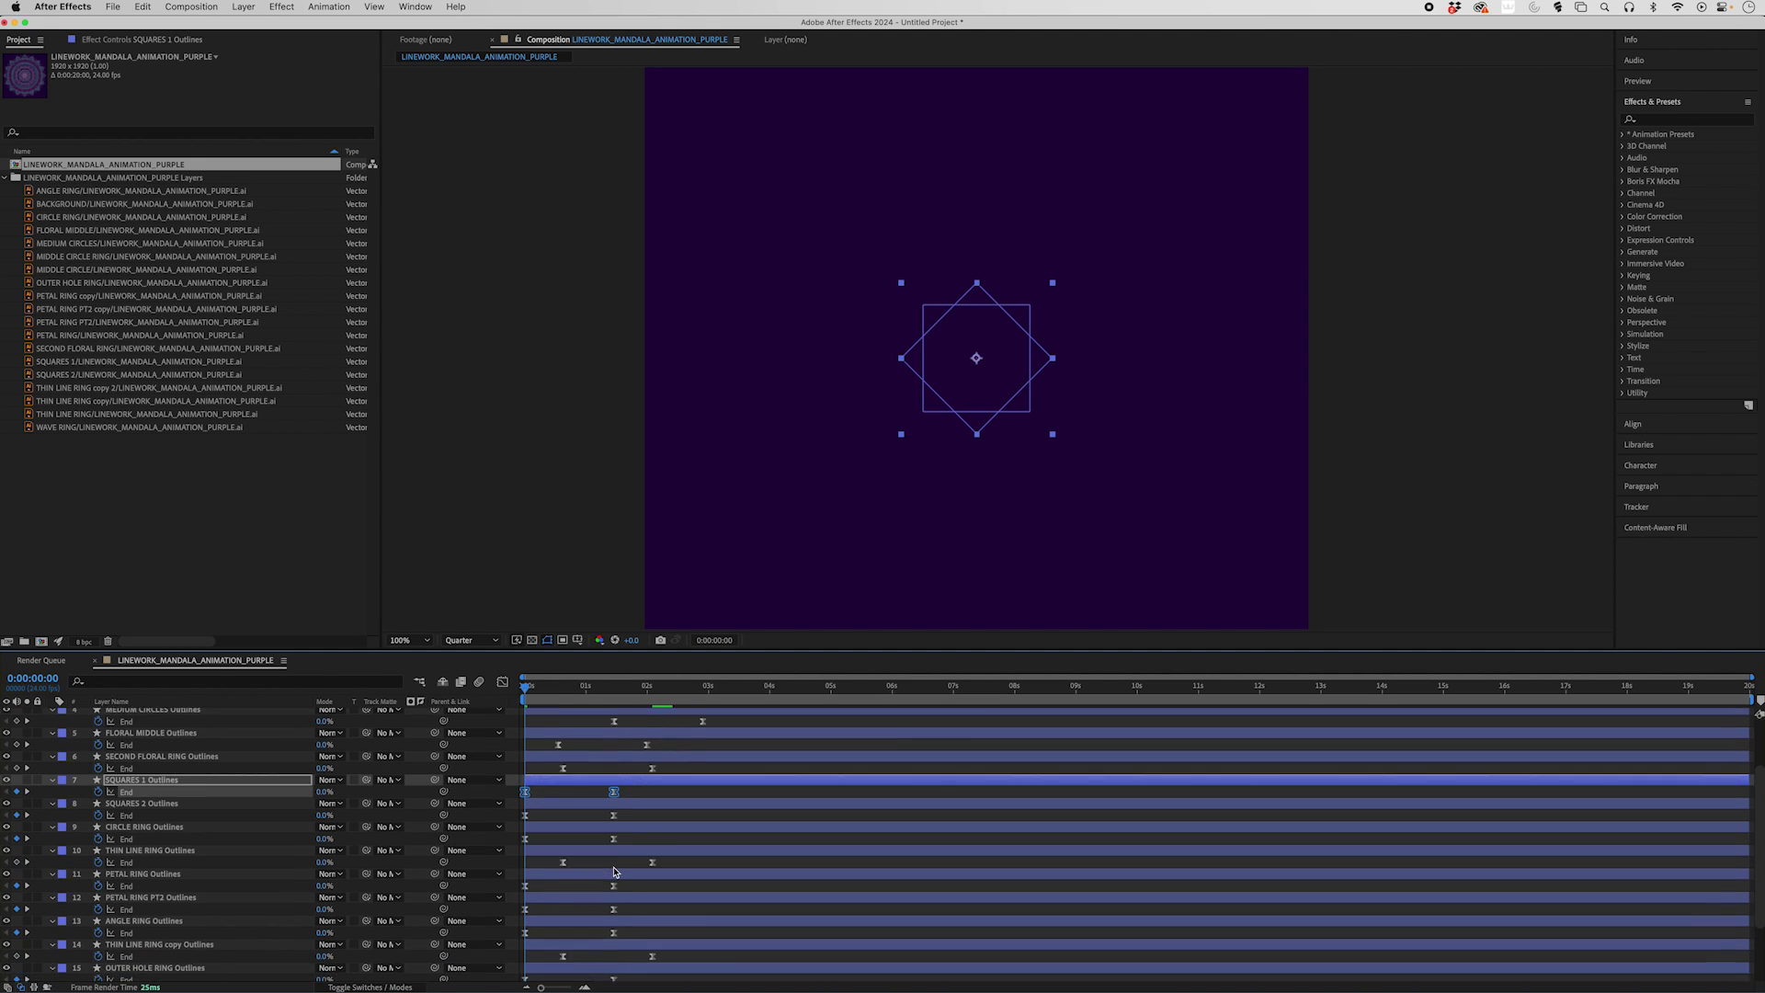
scroll(615, 872, down, 1)
shift+click(525, 869)
shift+click(613, 869)
scroll(614, 873, down, 3)
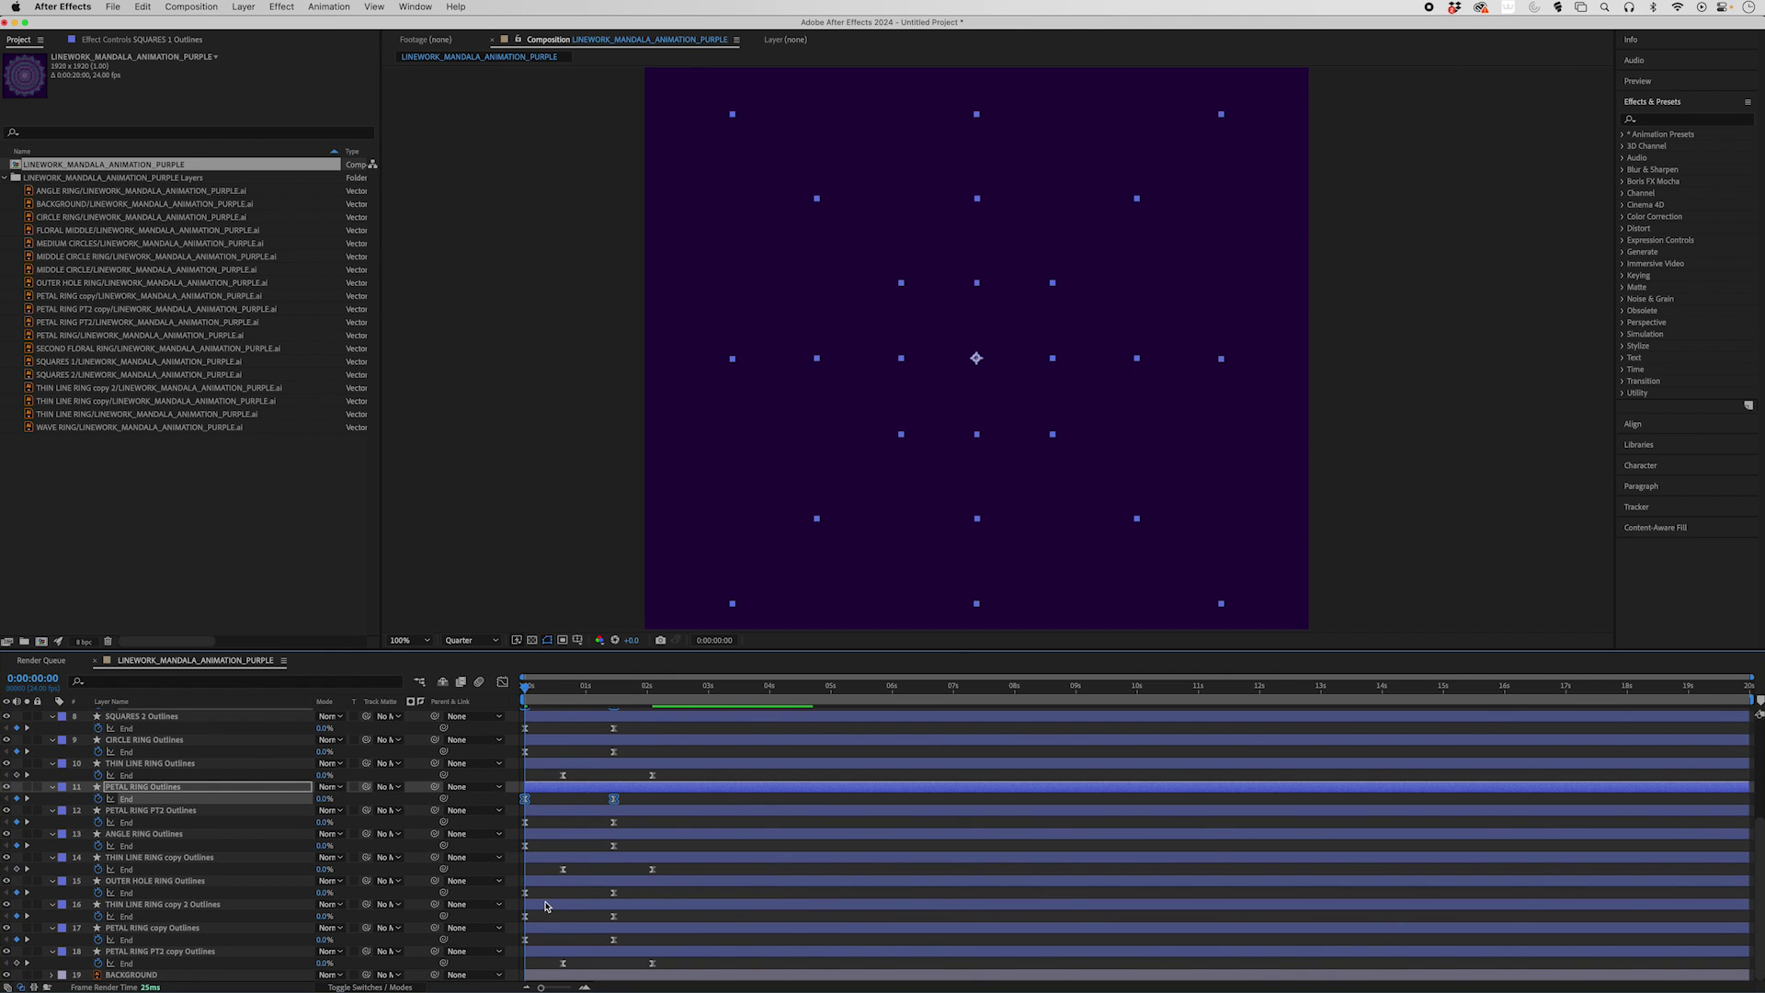
shift+click(527, 893)
shift+click(614, 894)
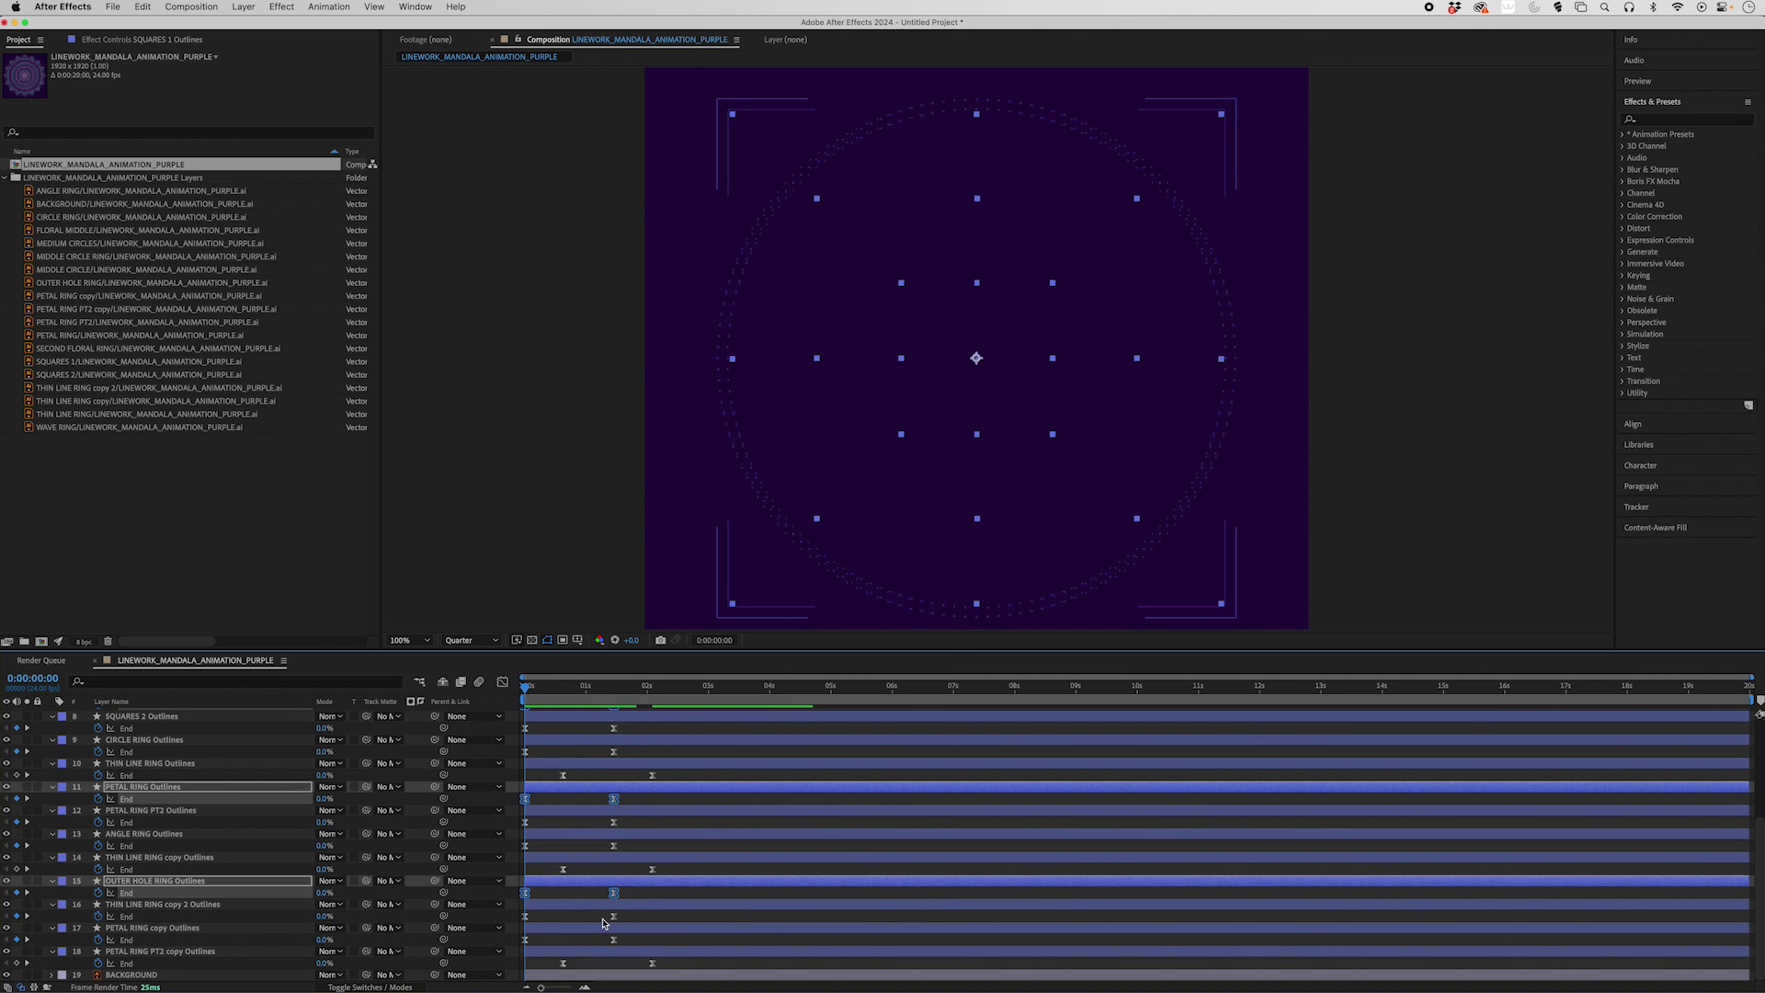
drag(563, 897, 589, 893)
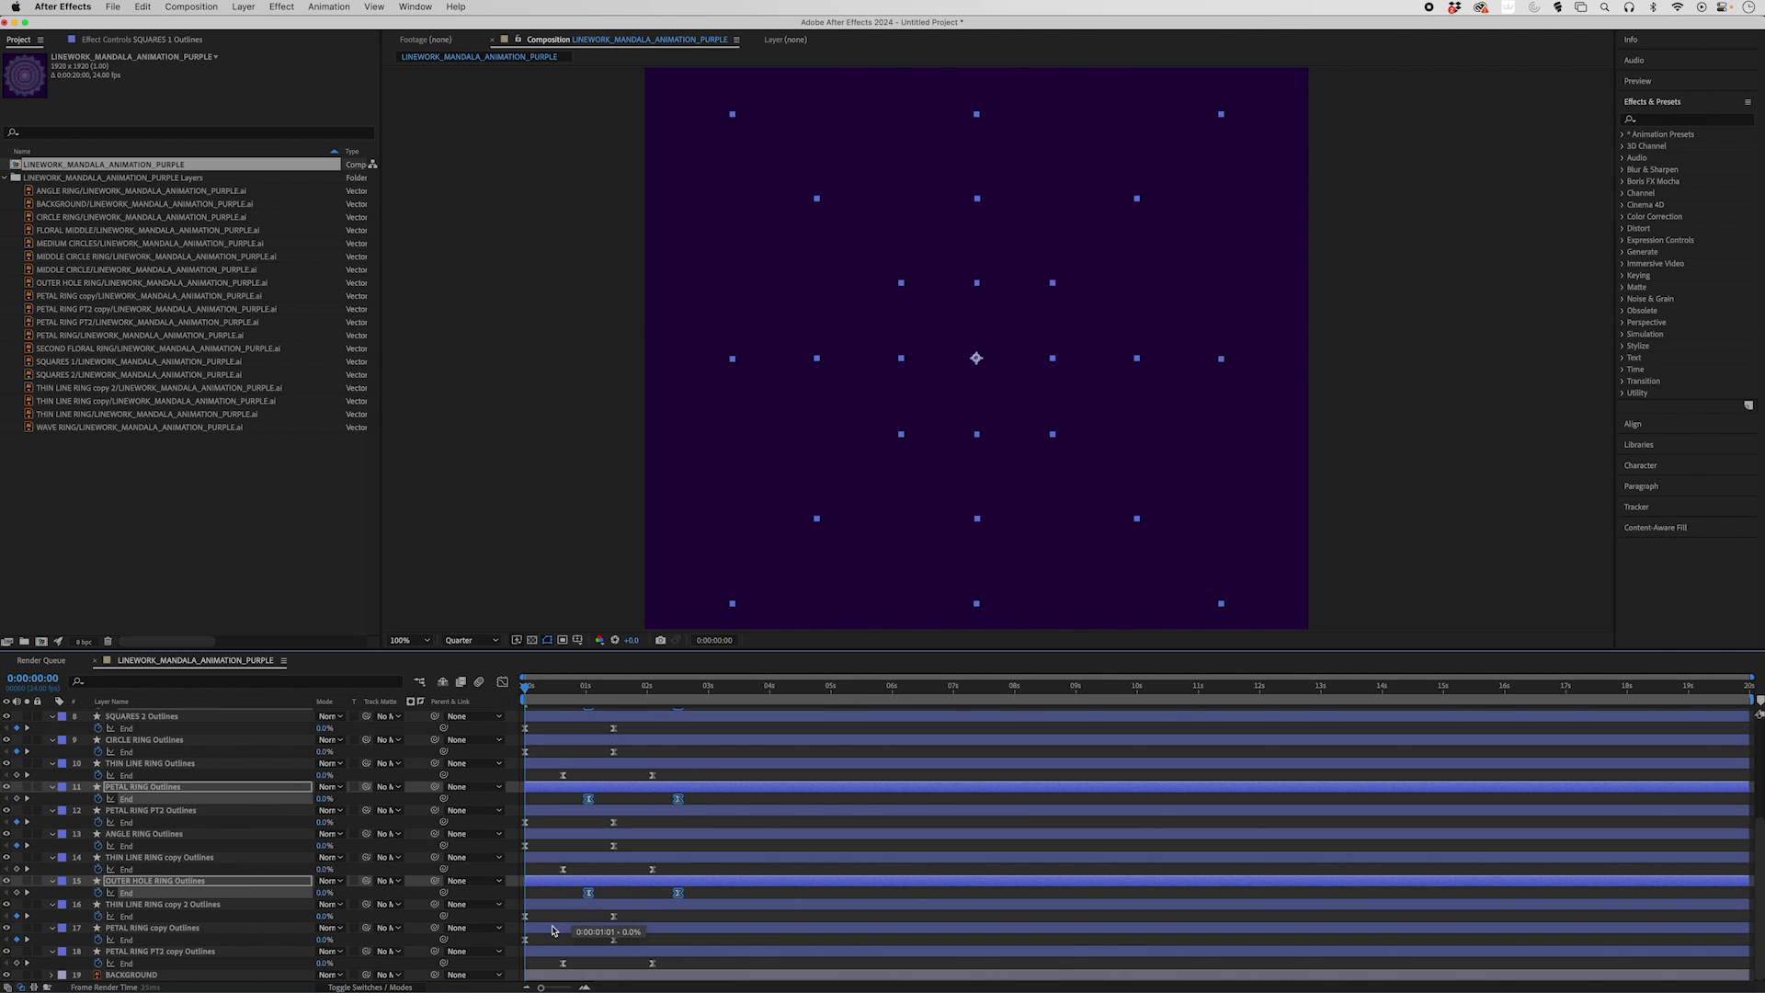
Shift the End keyframe pairs of SQUARES 2, PETAL RING PT2 and THIN LINE RING copy 2 together to start at about 1.3 seconds
scroll(553, 930, up, 7)
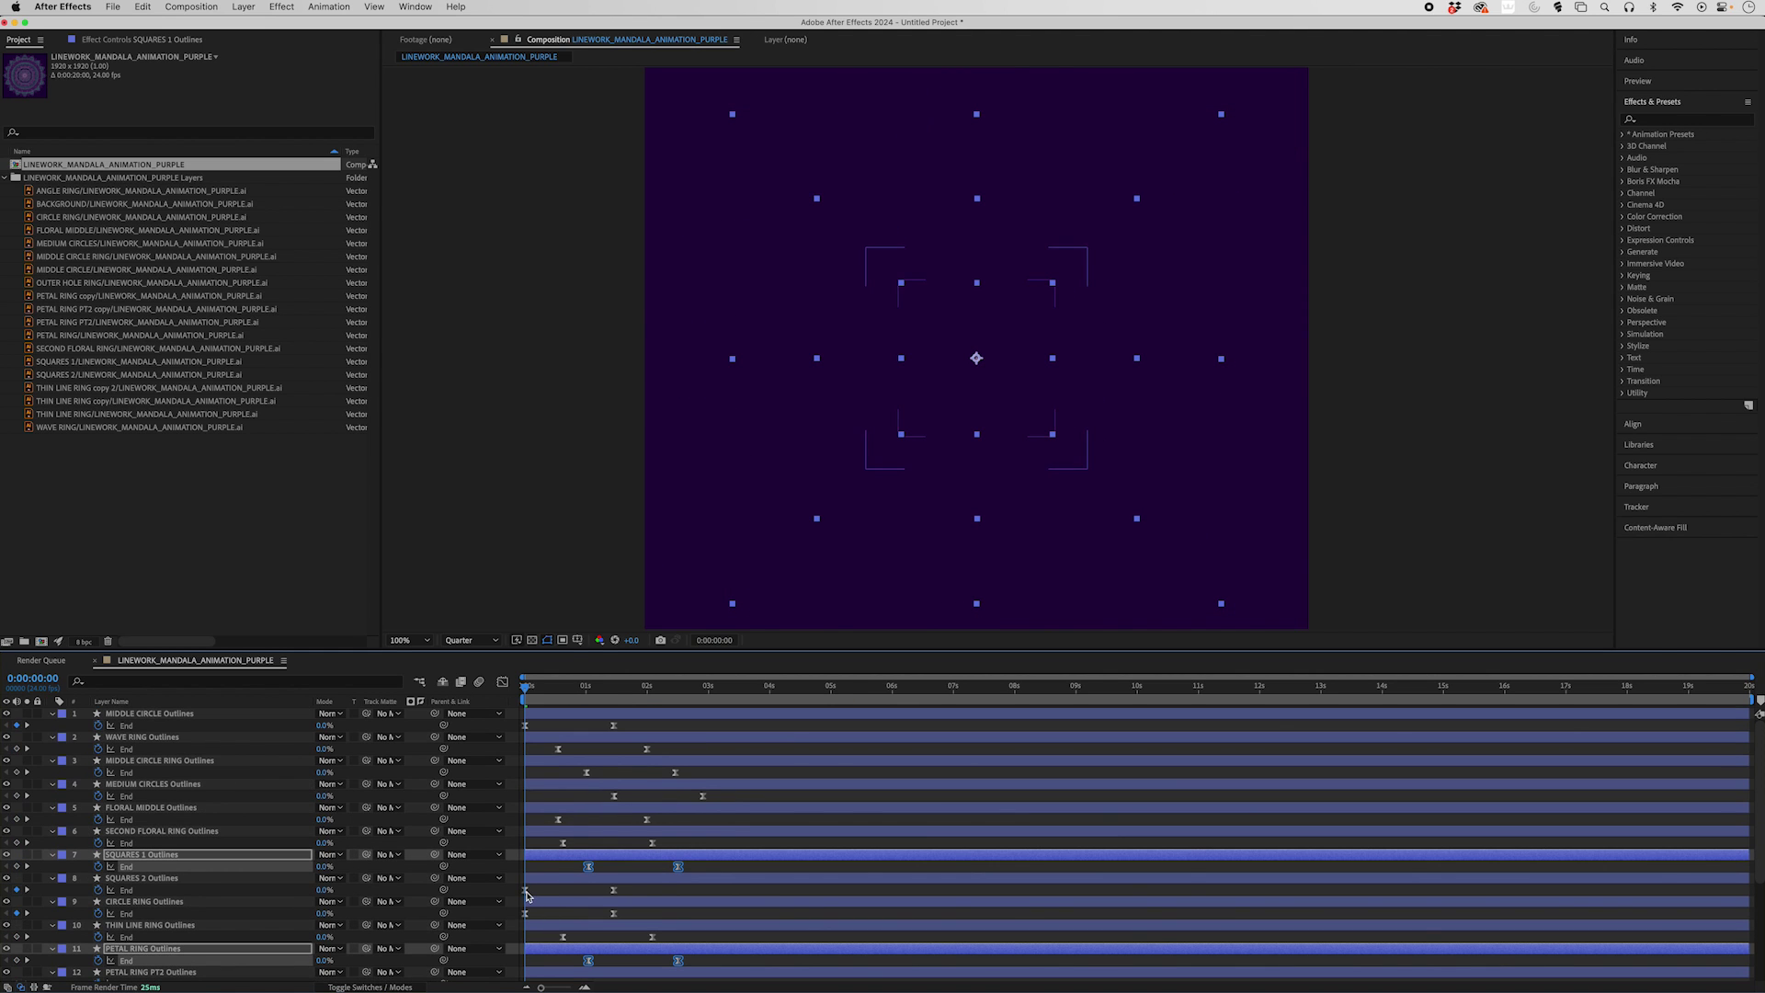
click(526, 890)
shift+click(614, 891)
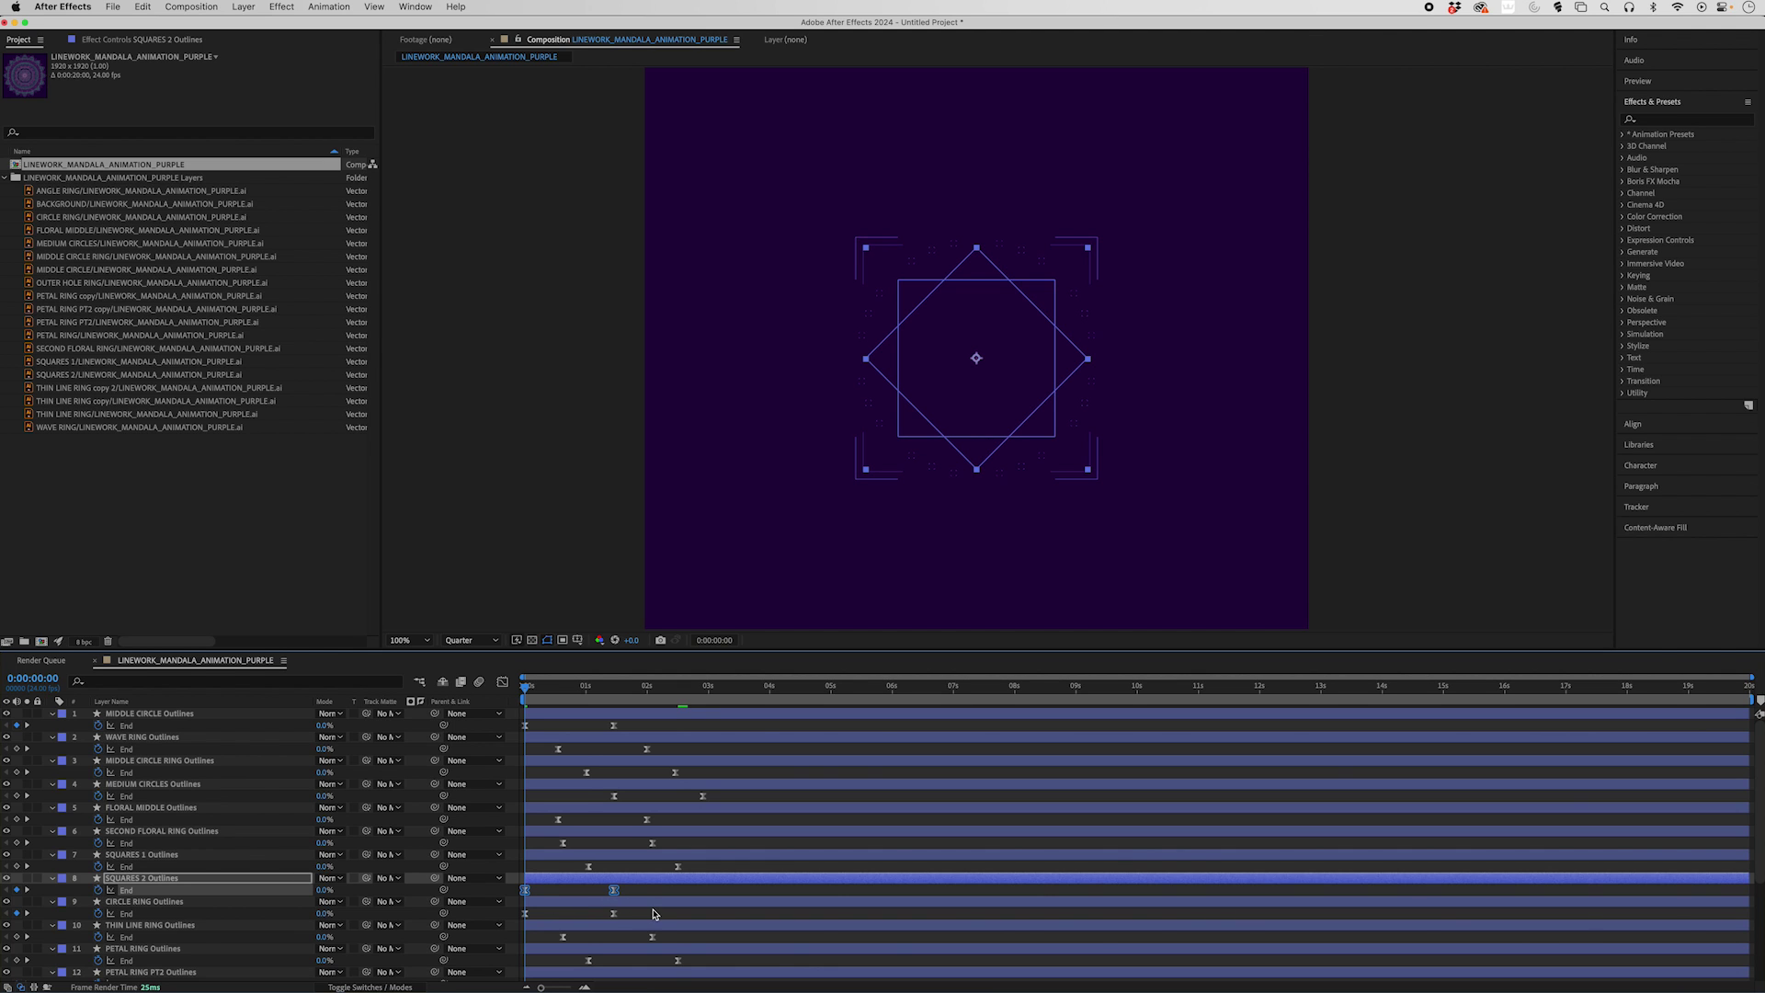
scroll(651, 912, down, 4)
shift+click(526, 896)
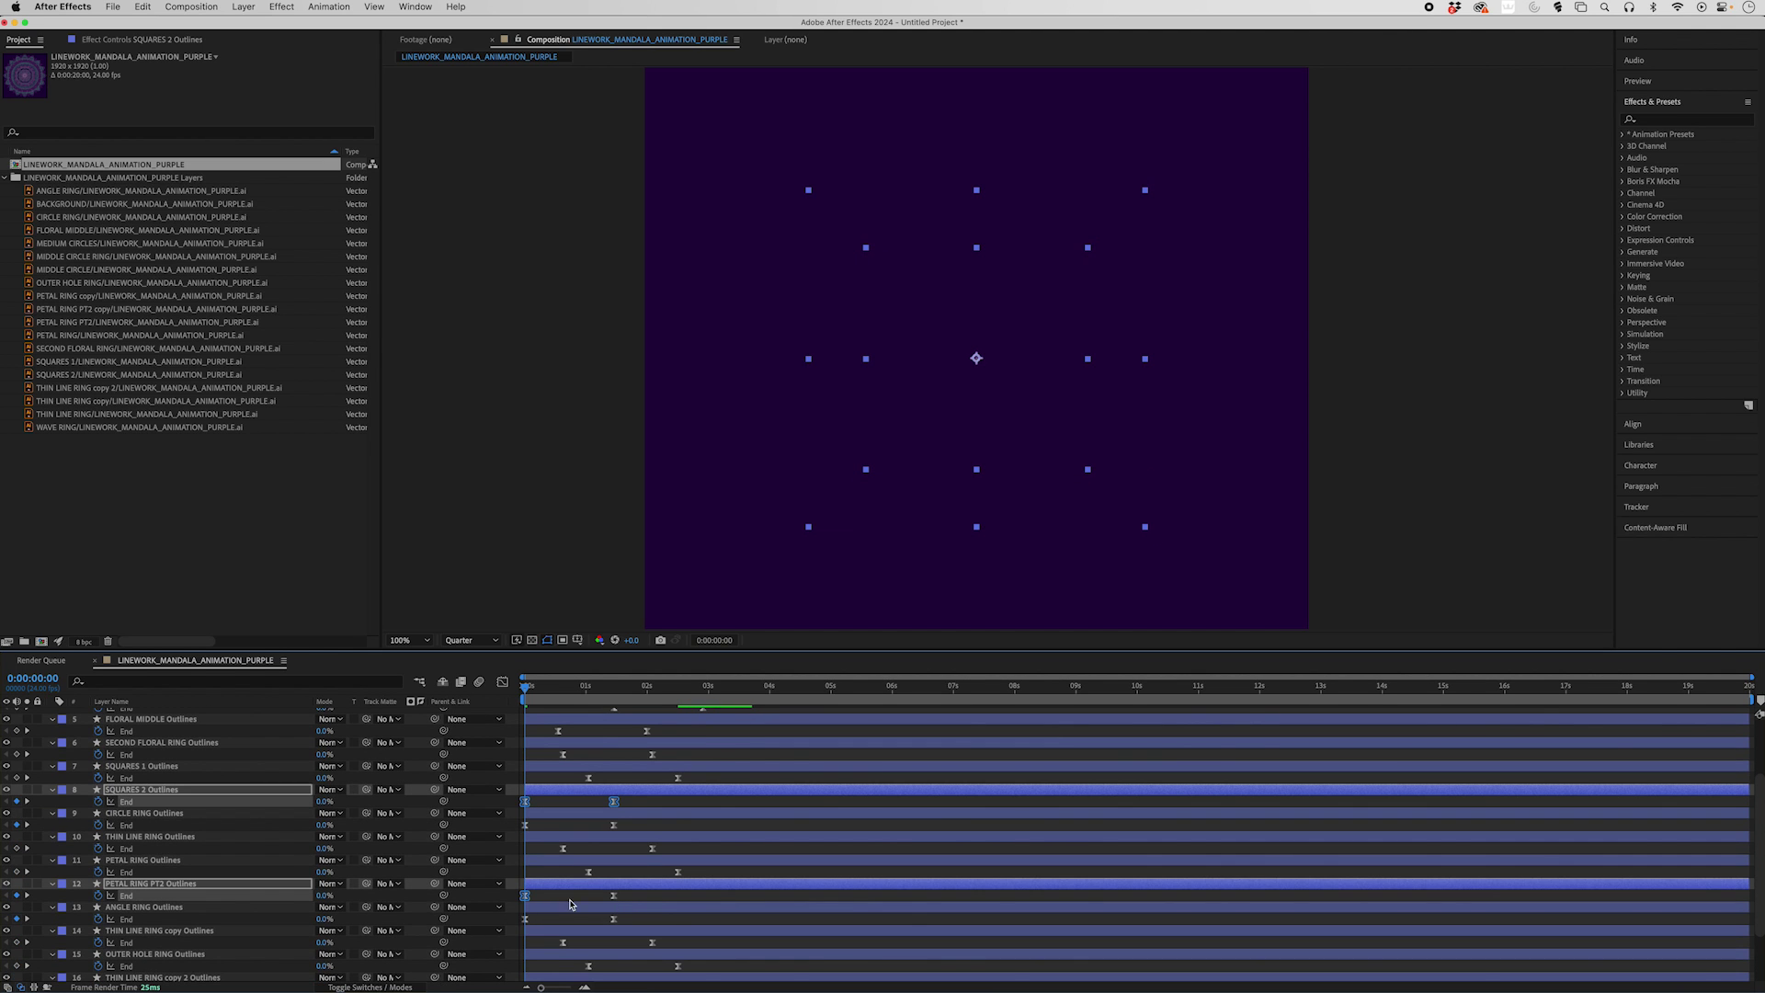
shift+click(614, 896)
scroll(616, 919, down, 3)
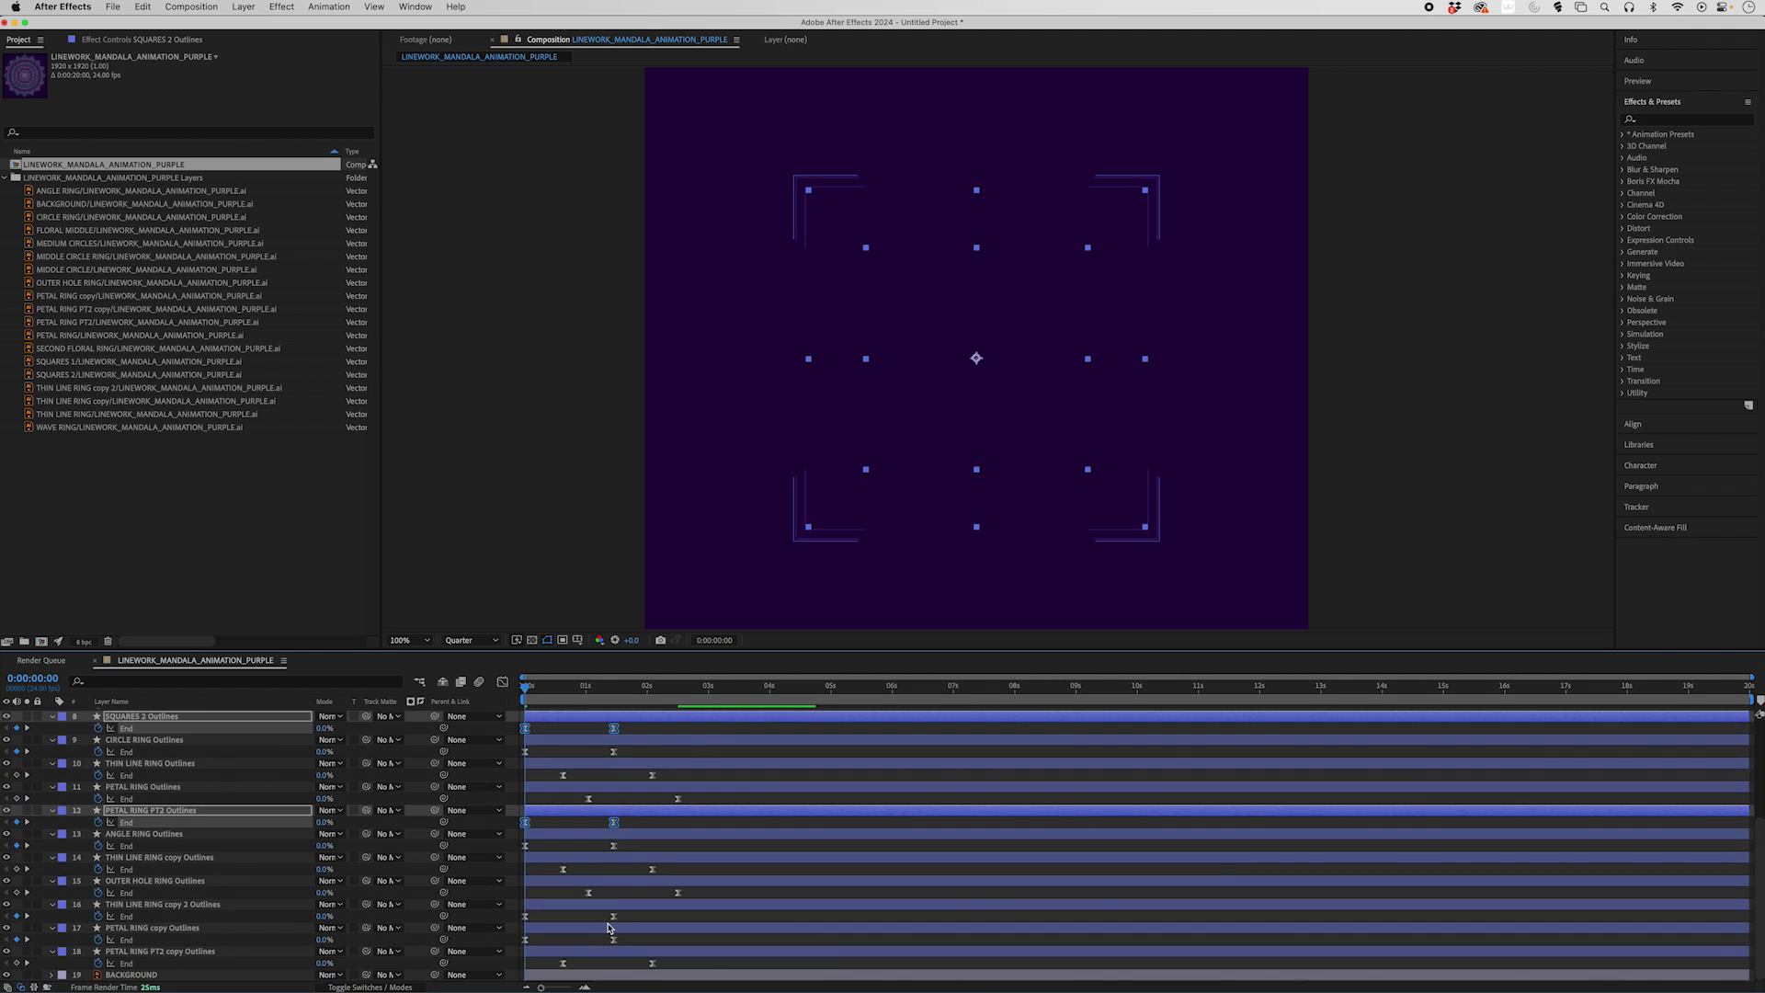
shift+click(525, 916)
shift+click(614, 916)
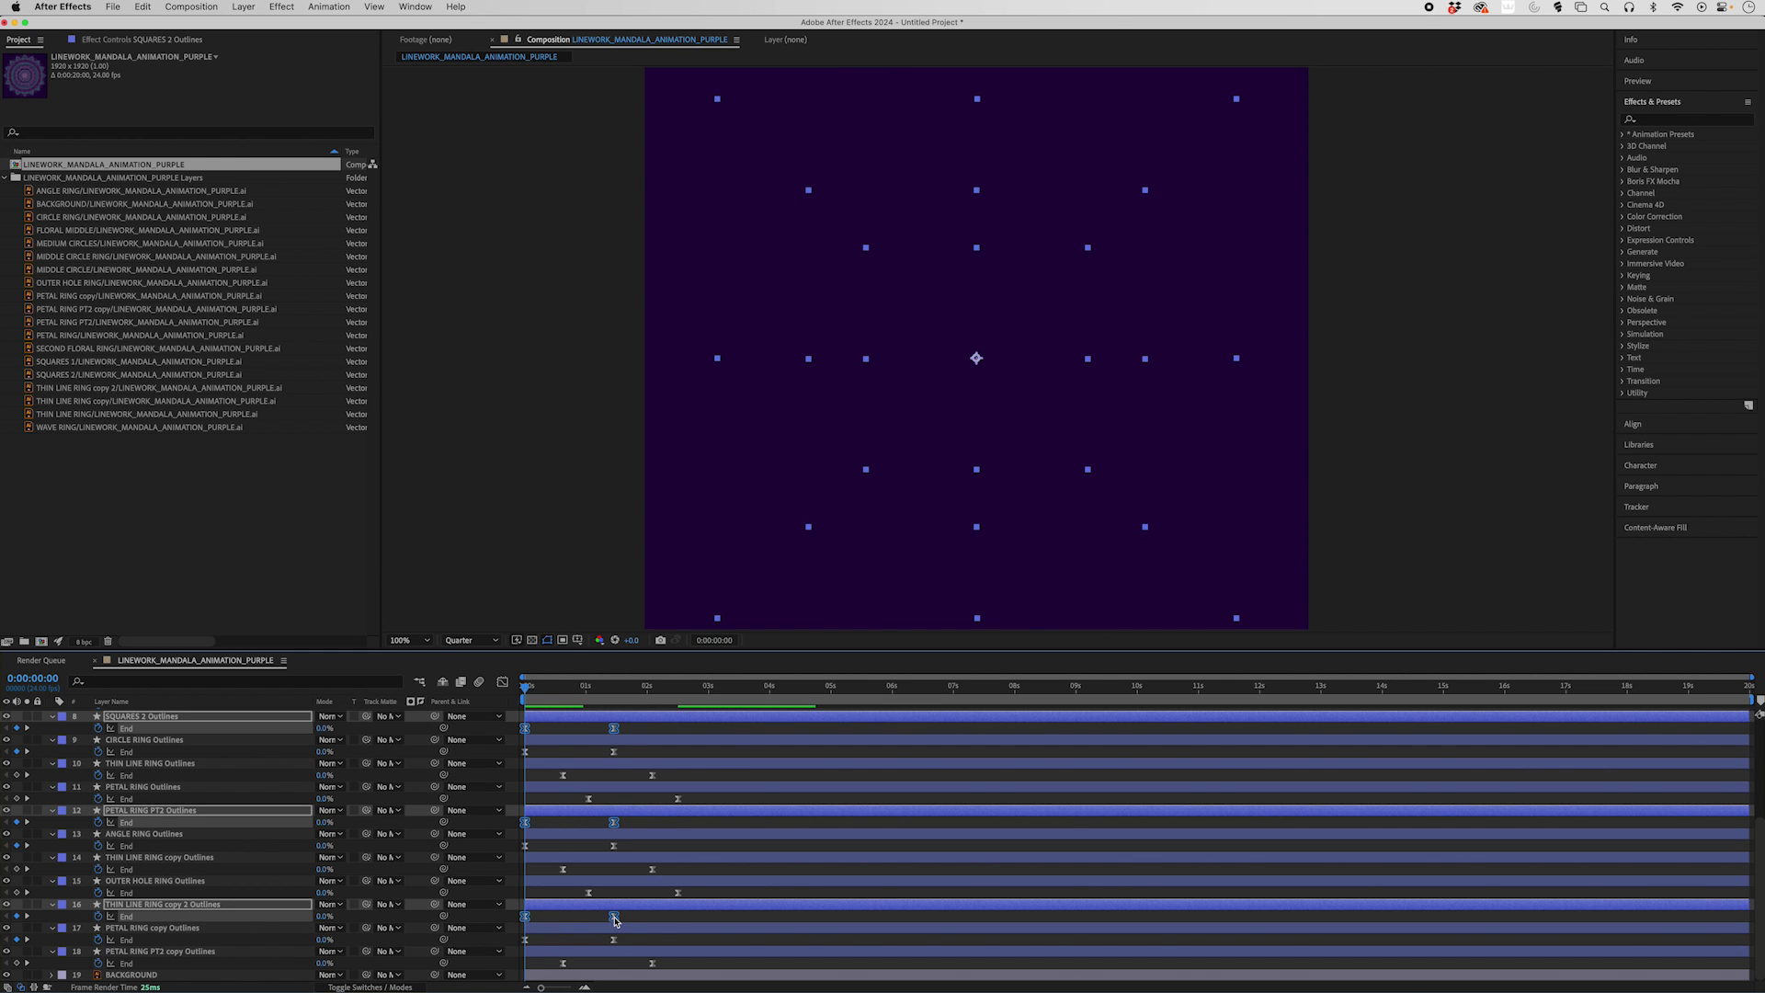
drag(620, 918, 697, 922)
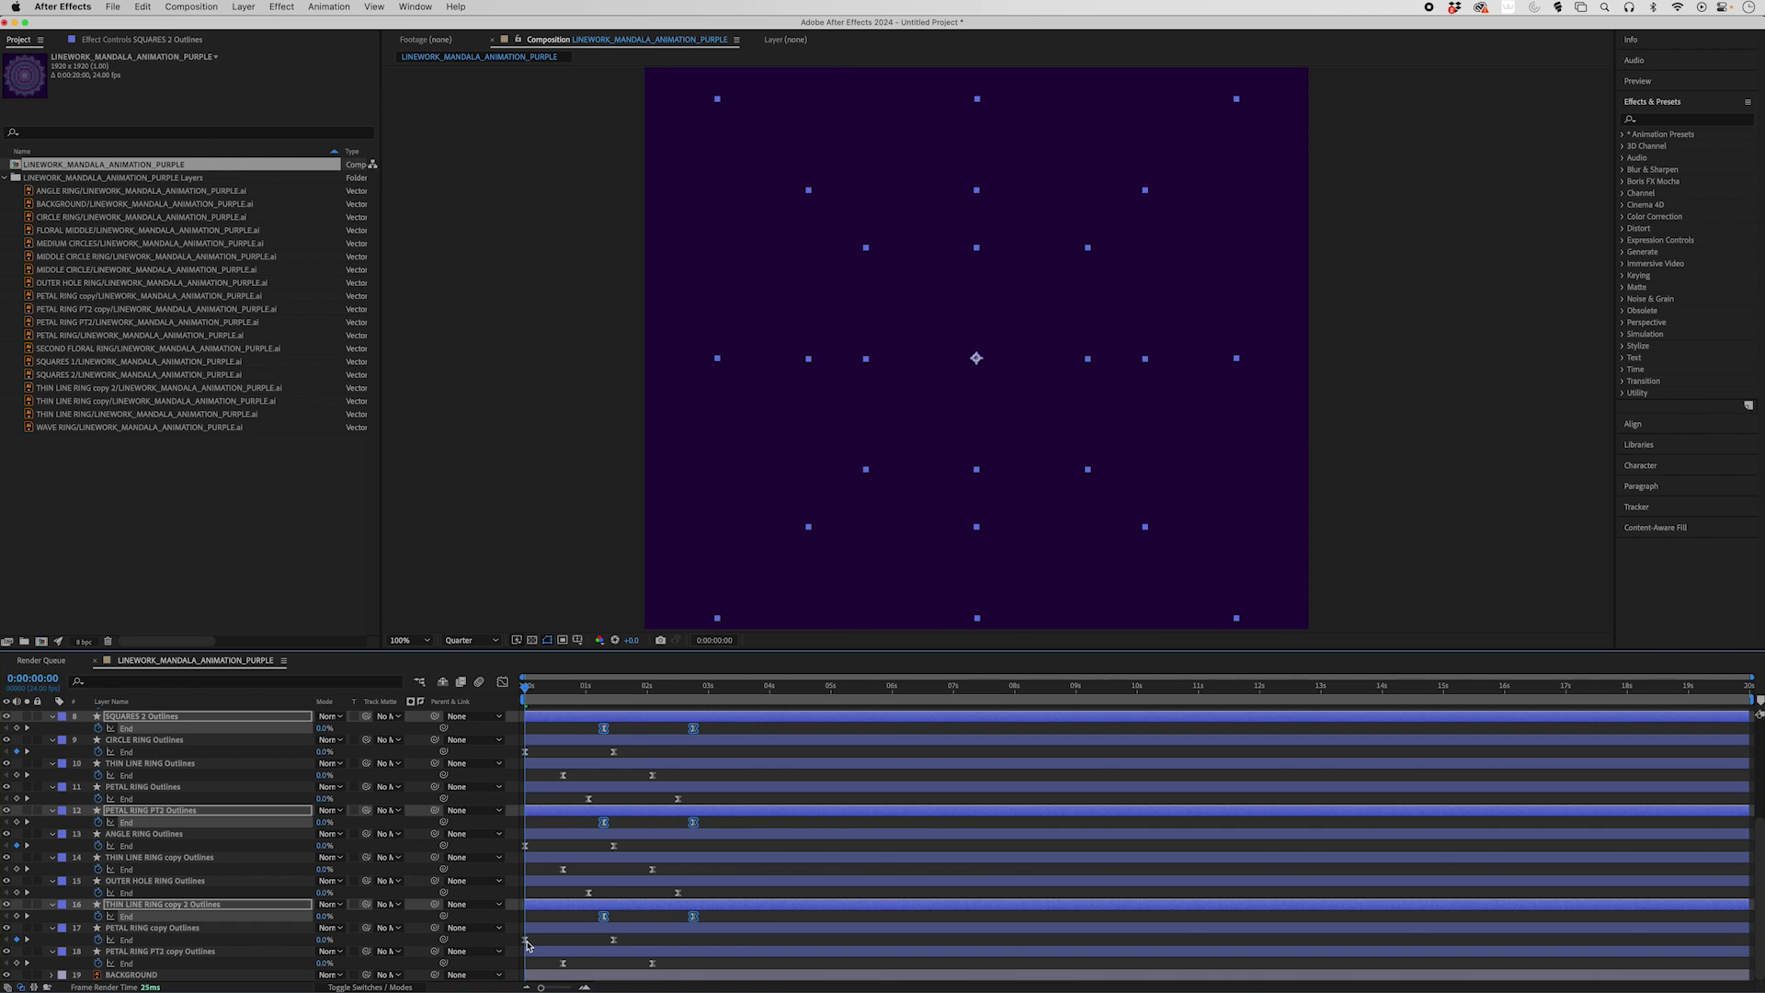
click(525, 939)
shift+click(615, 940)
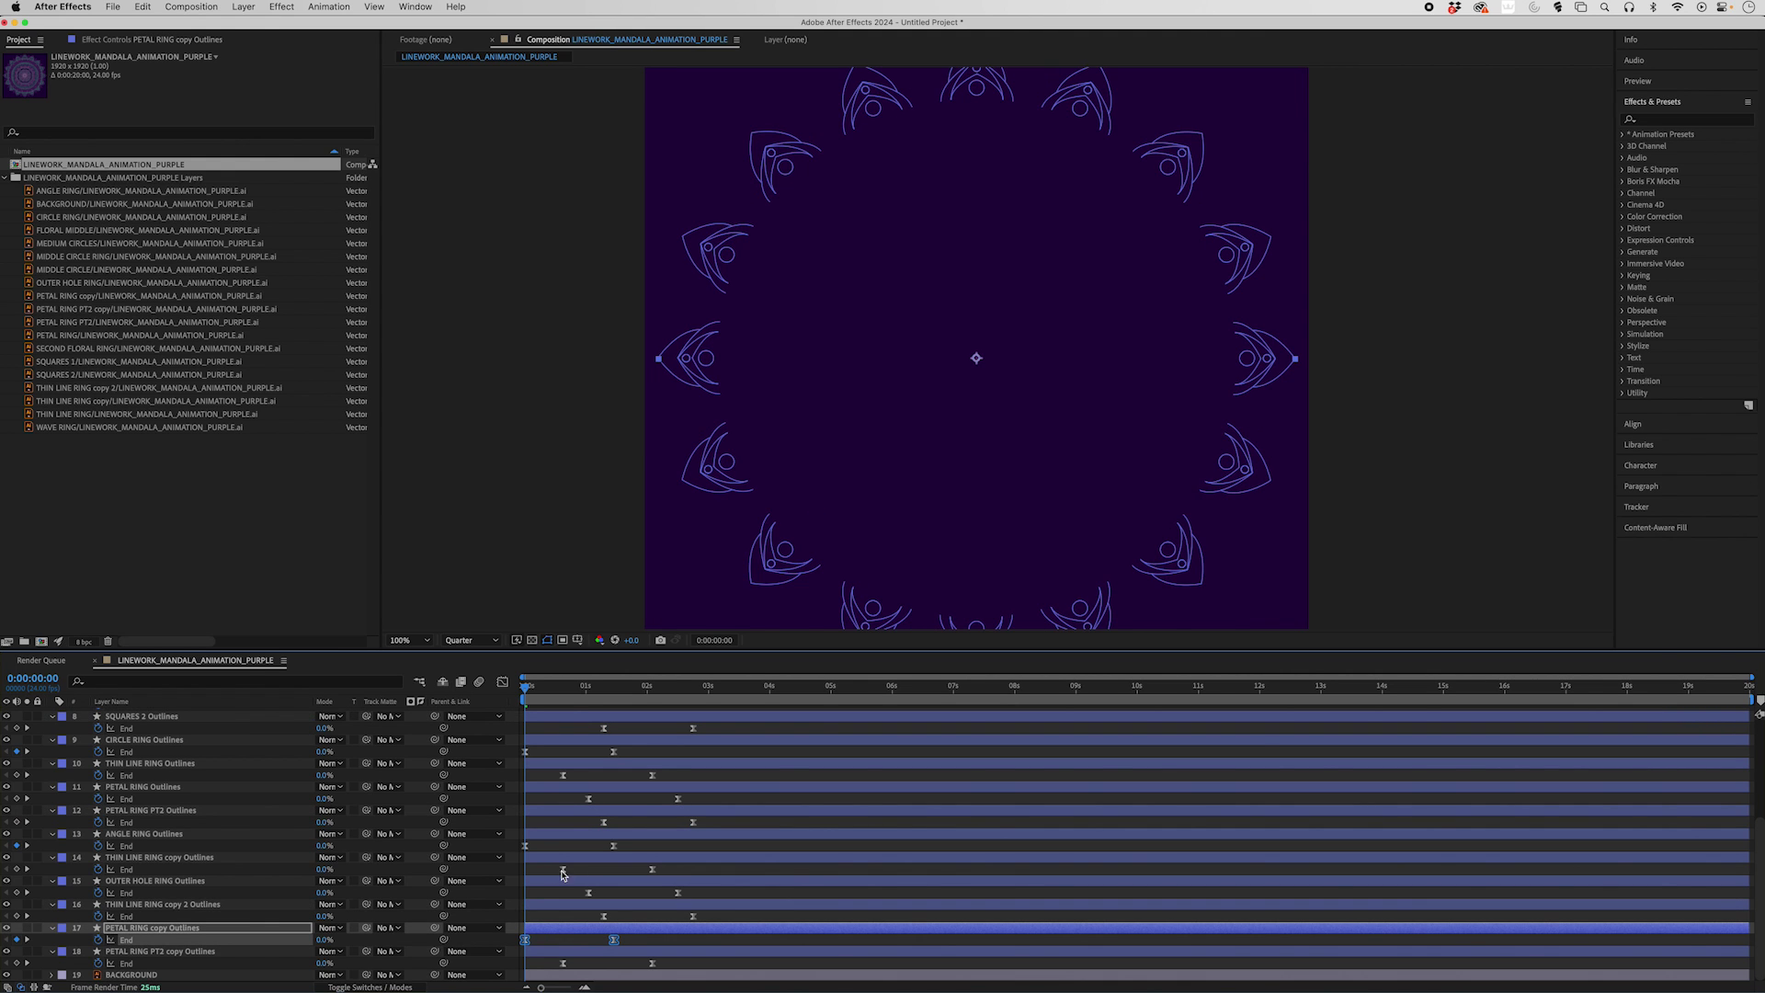
shift+click(525, 846)
shift+click(614, 845)
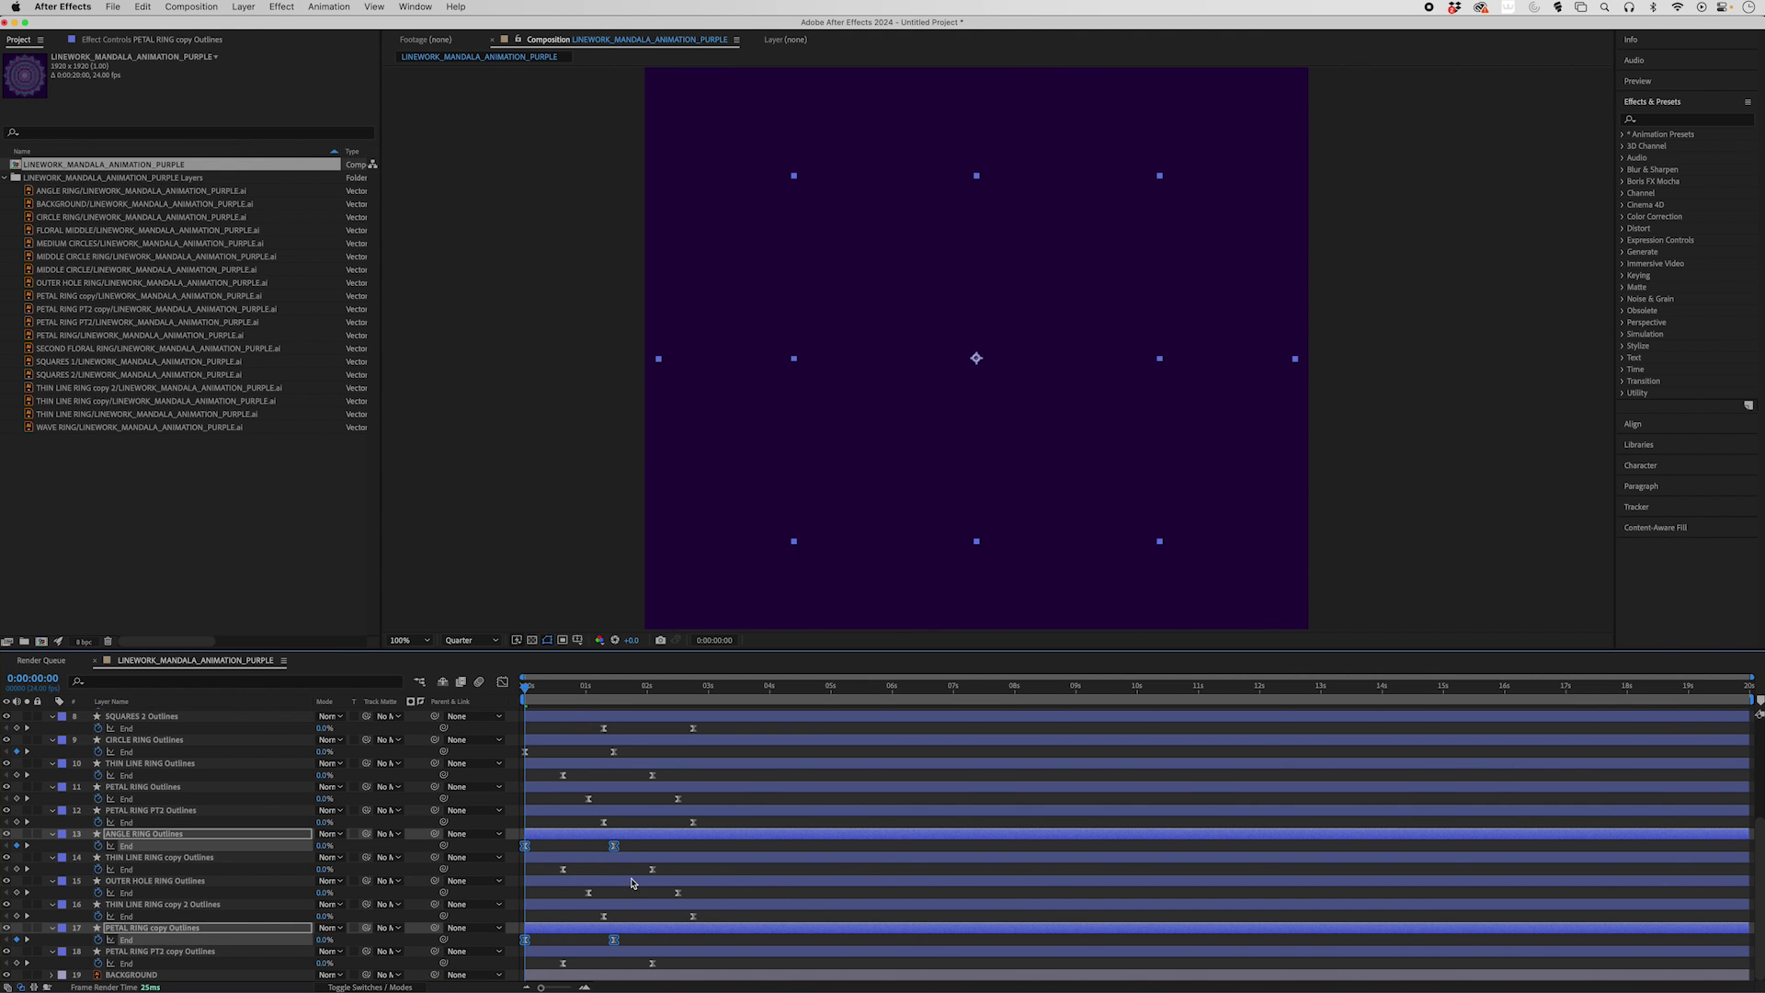
scroll(554, 890, up, 3)
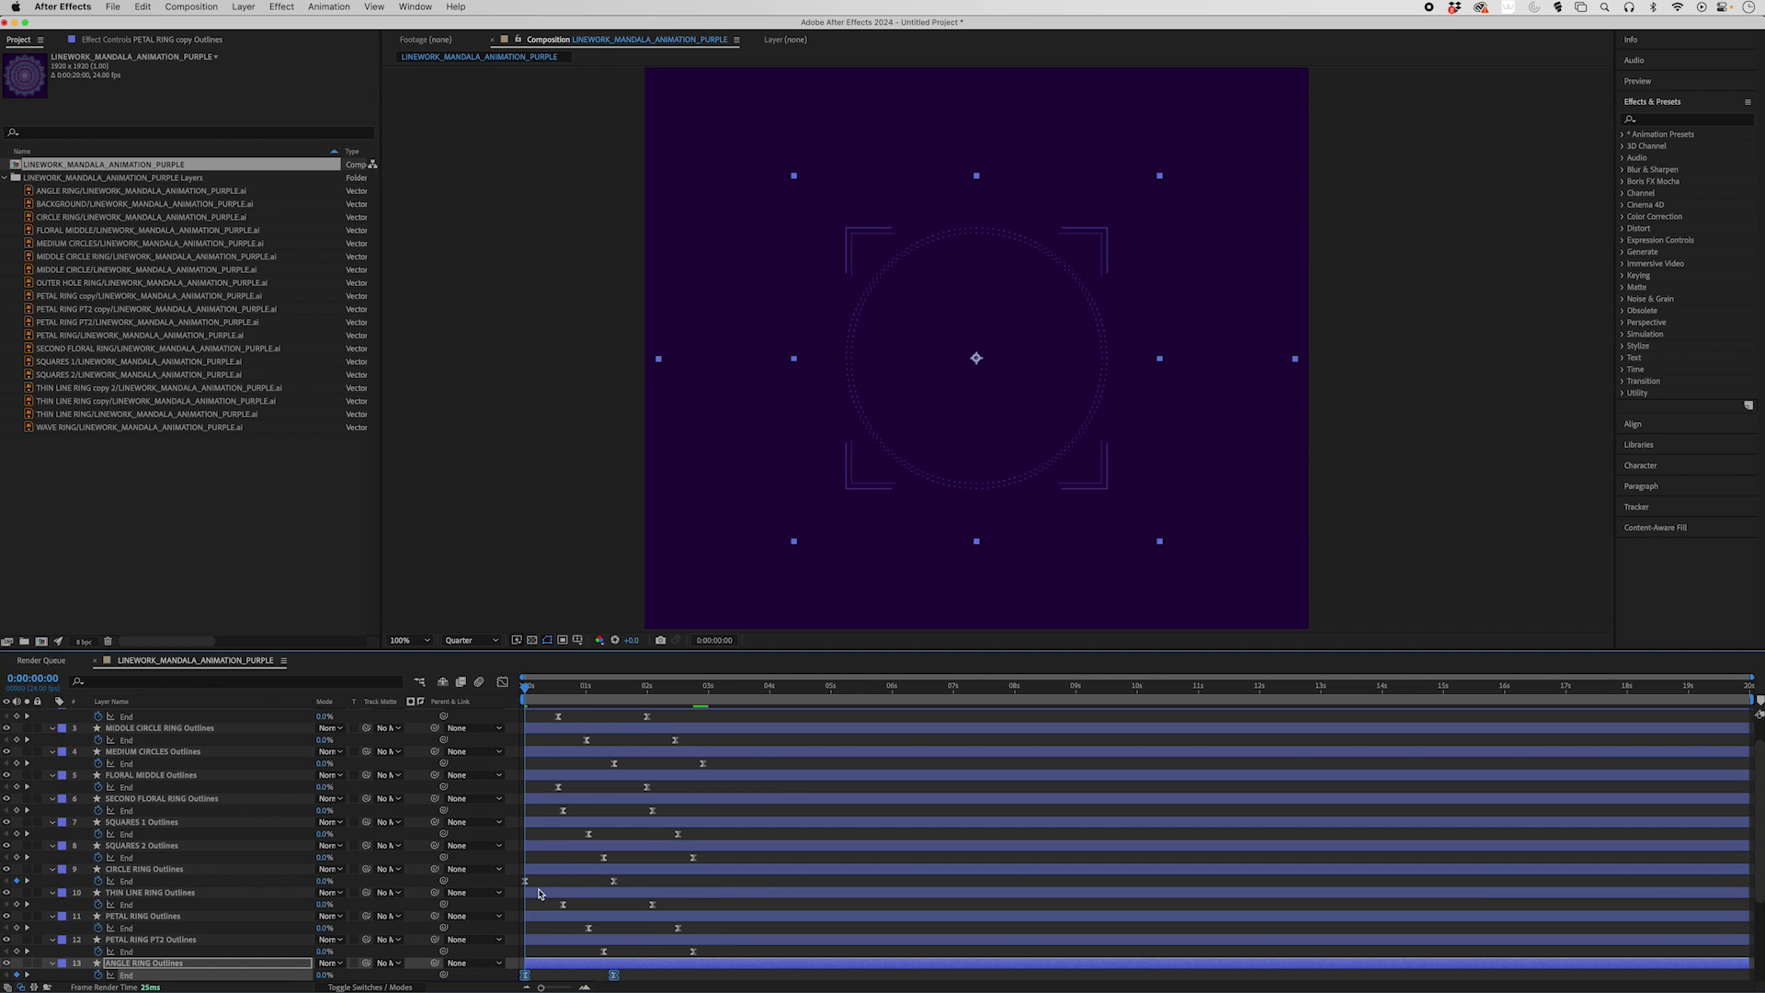
scroll(555, 890, down, 3)
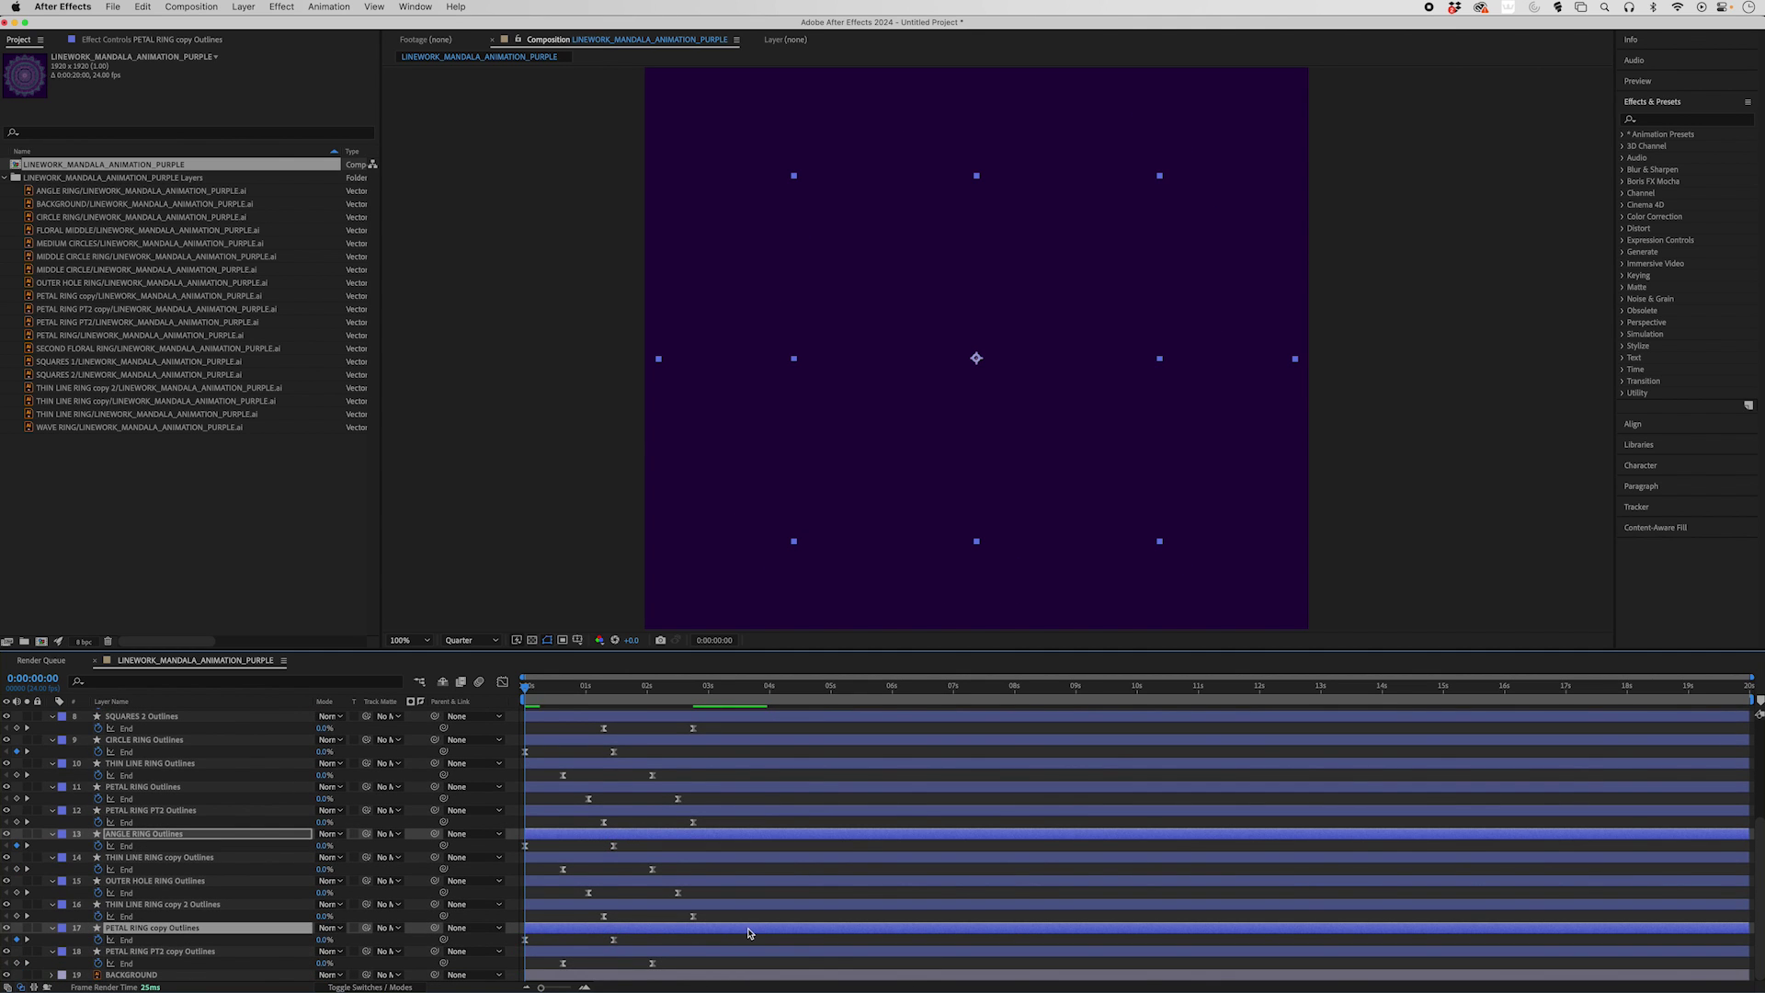
Preview the staggered line reveal from the start of the composition until the full mandala is drawn
scroll(750, 933, up, 5)
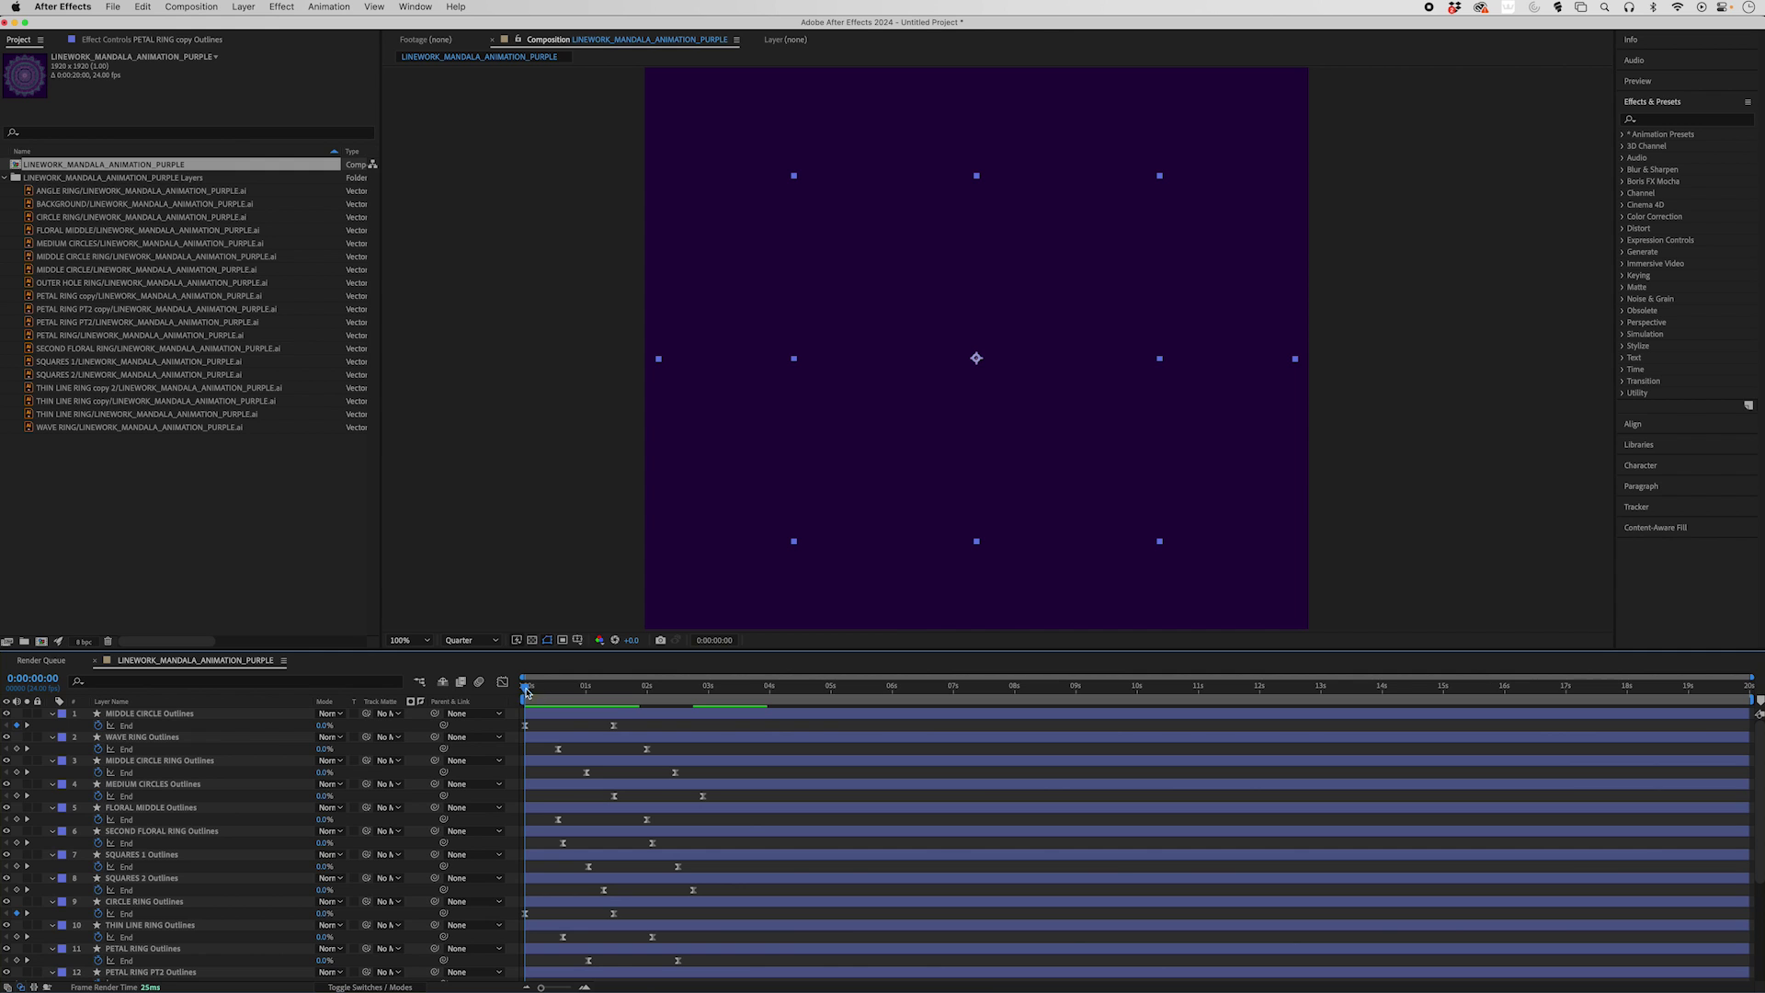
key(space)
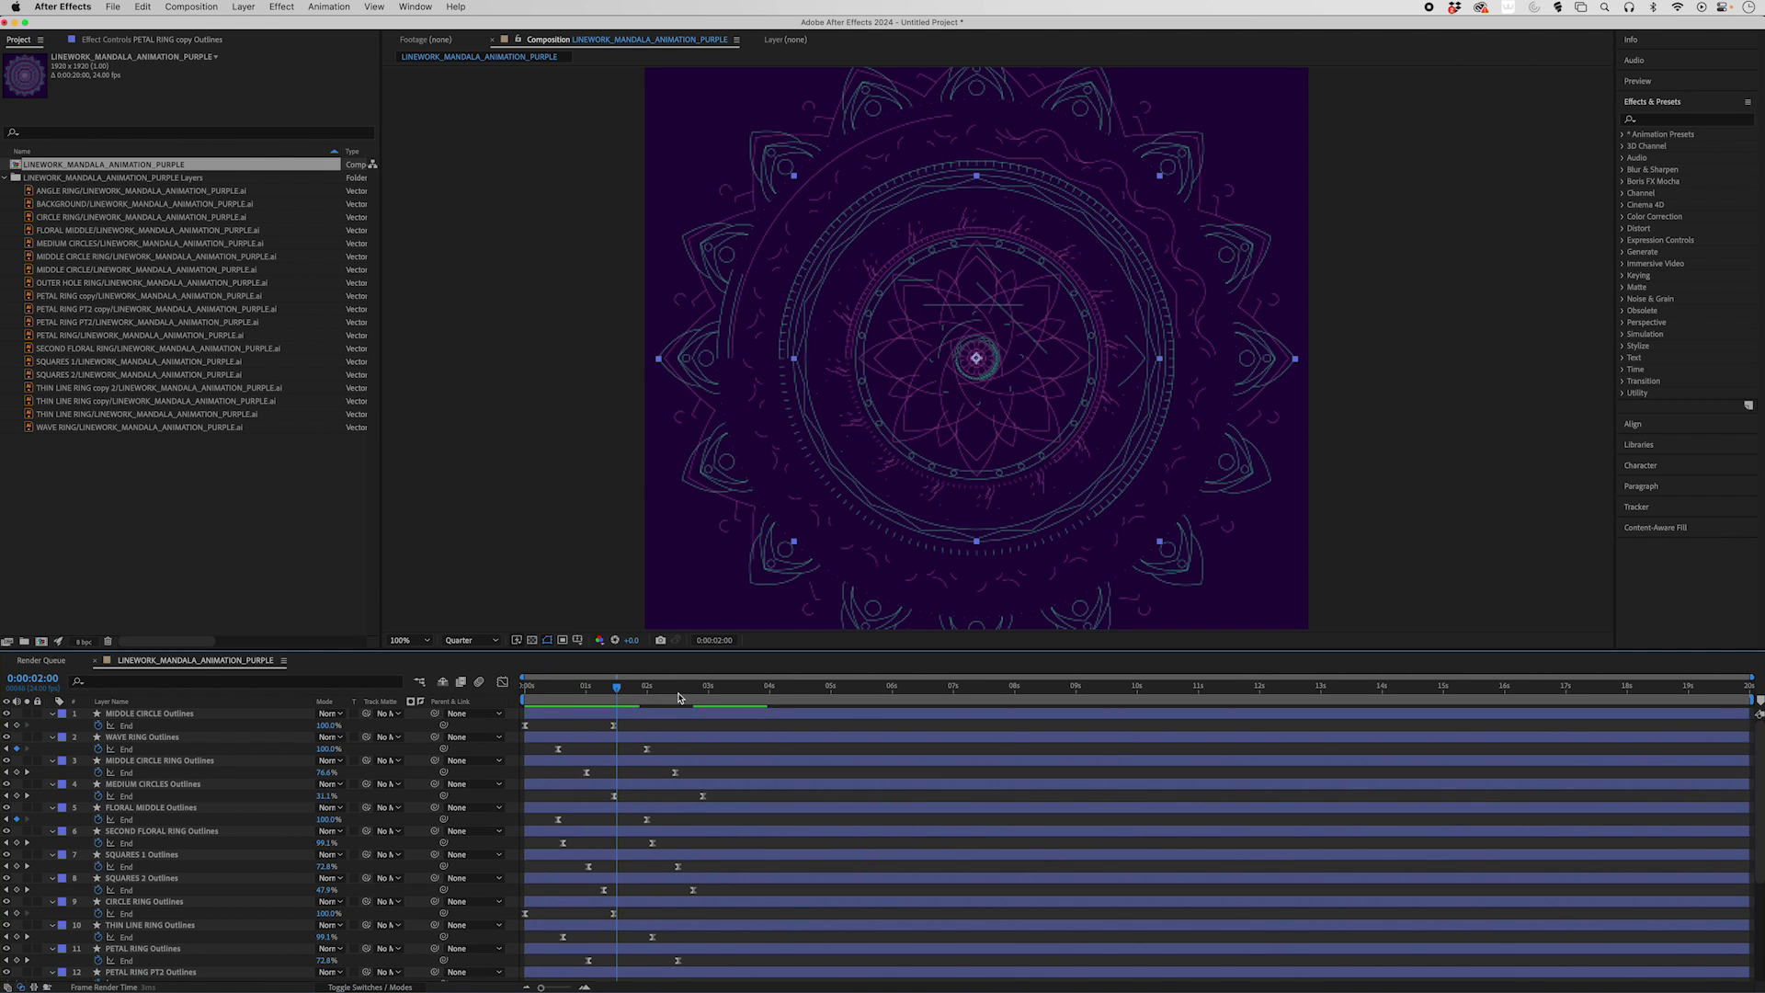
drag(694, 699, 487, 692)
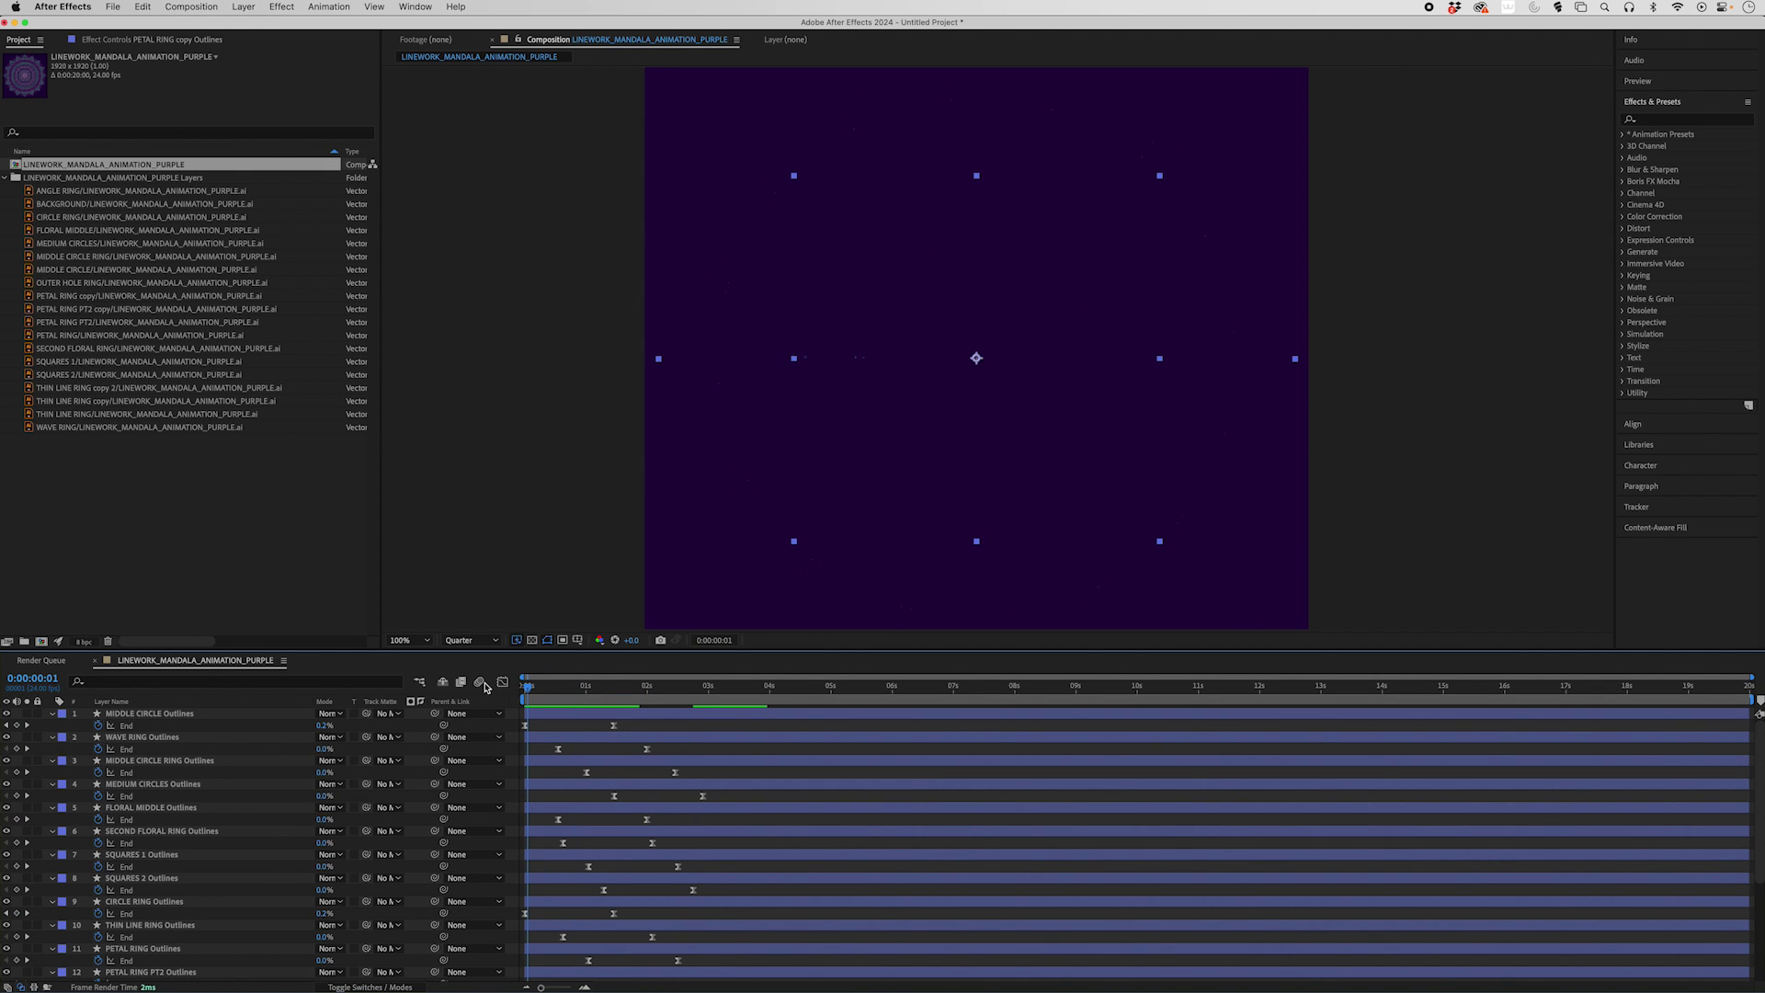
key(space)
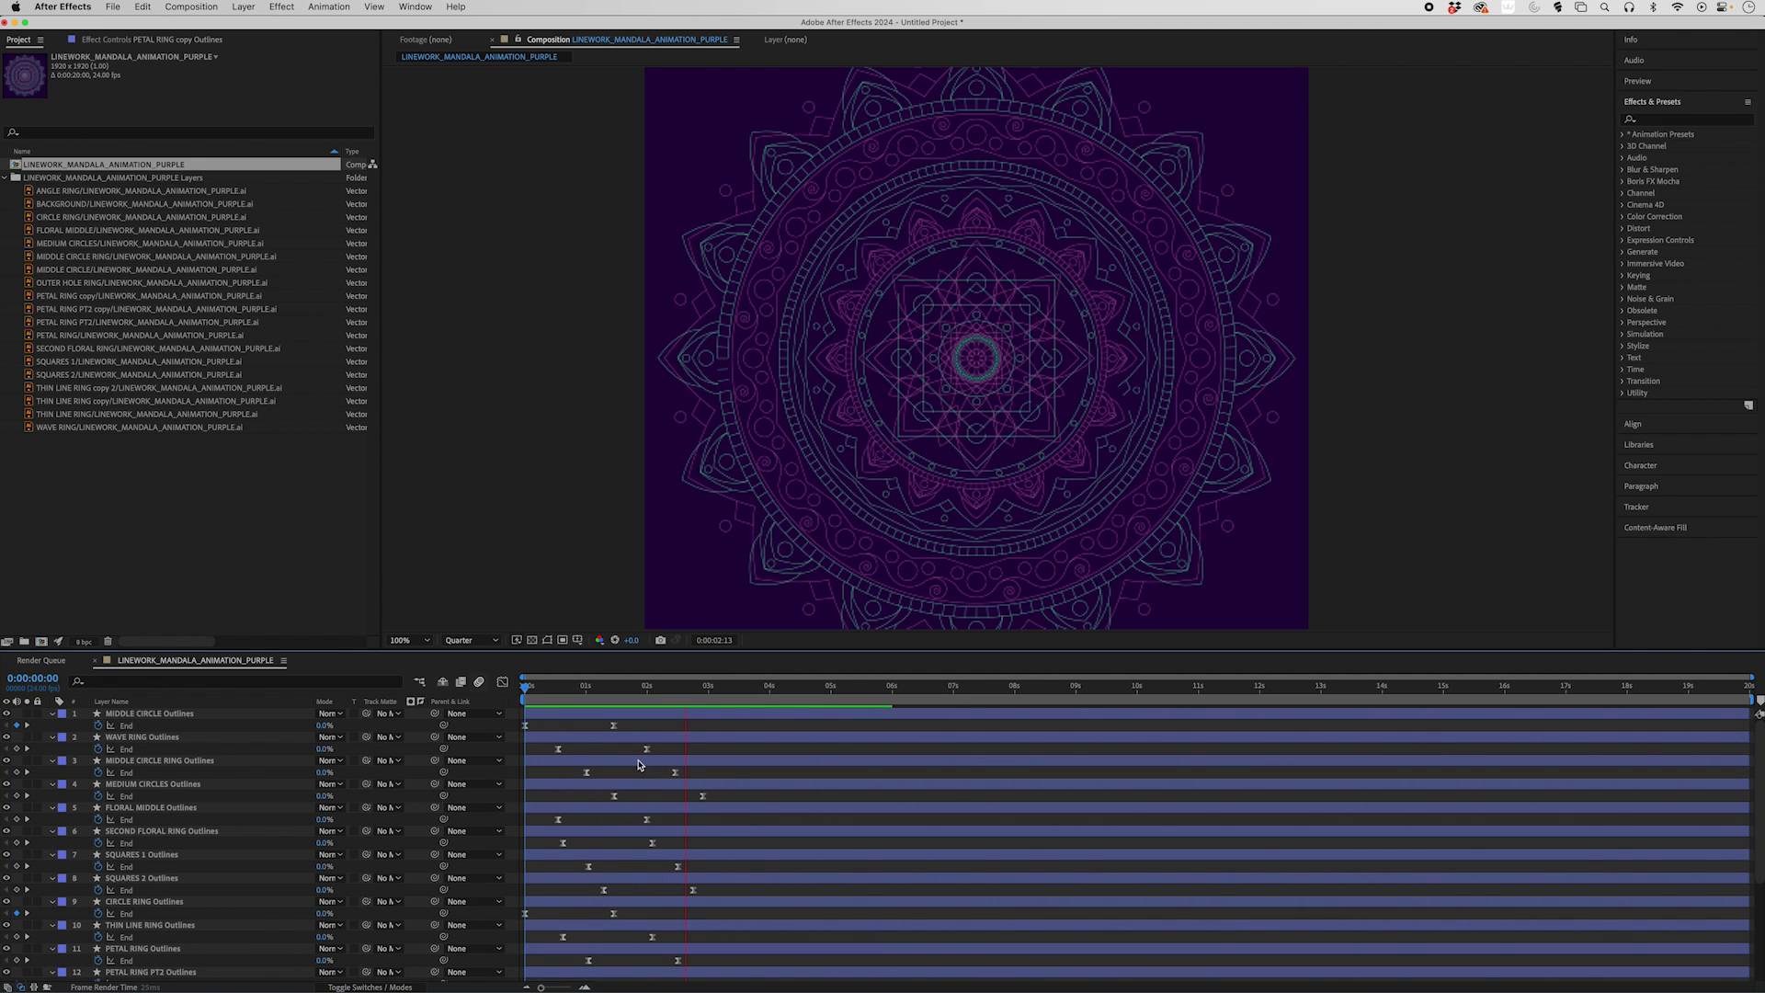
key(space)
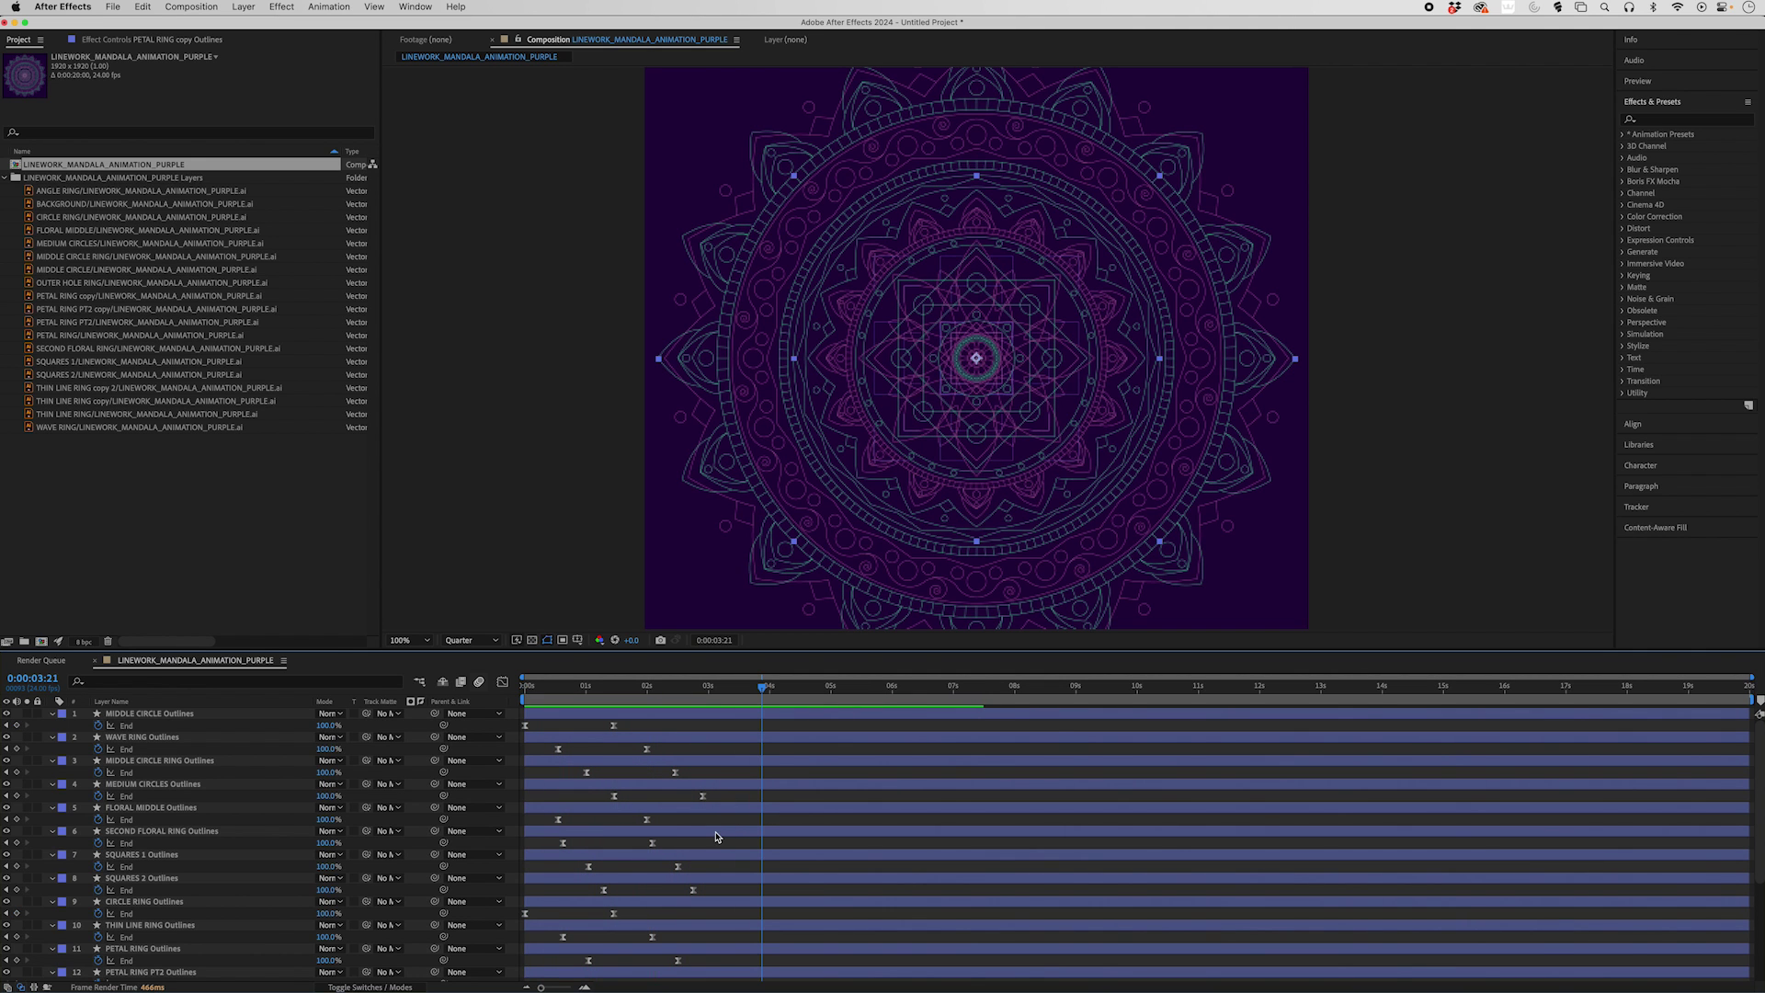
Collapse the revealed keyframe properties of all outline layers from MIDDLE CIRCLE to PETAL RING PT2 copy, then clear the selection
click(152, 715)
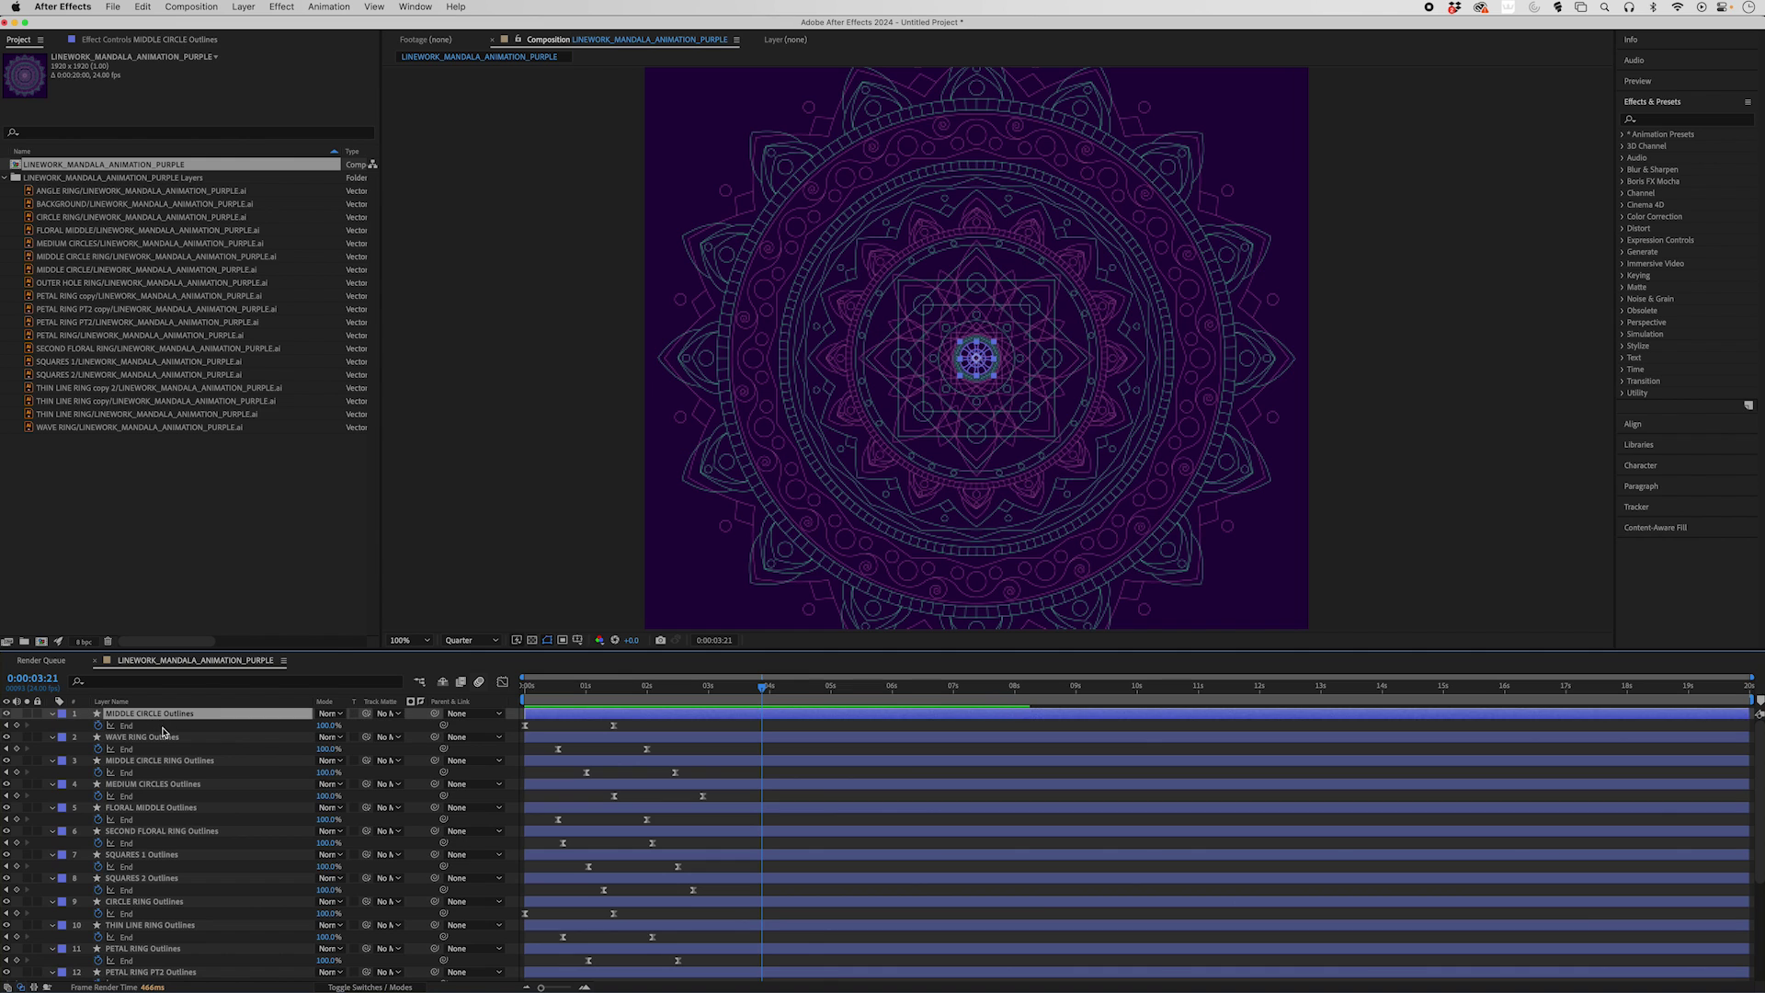
scroll(163, 731, down, 4)
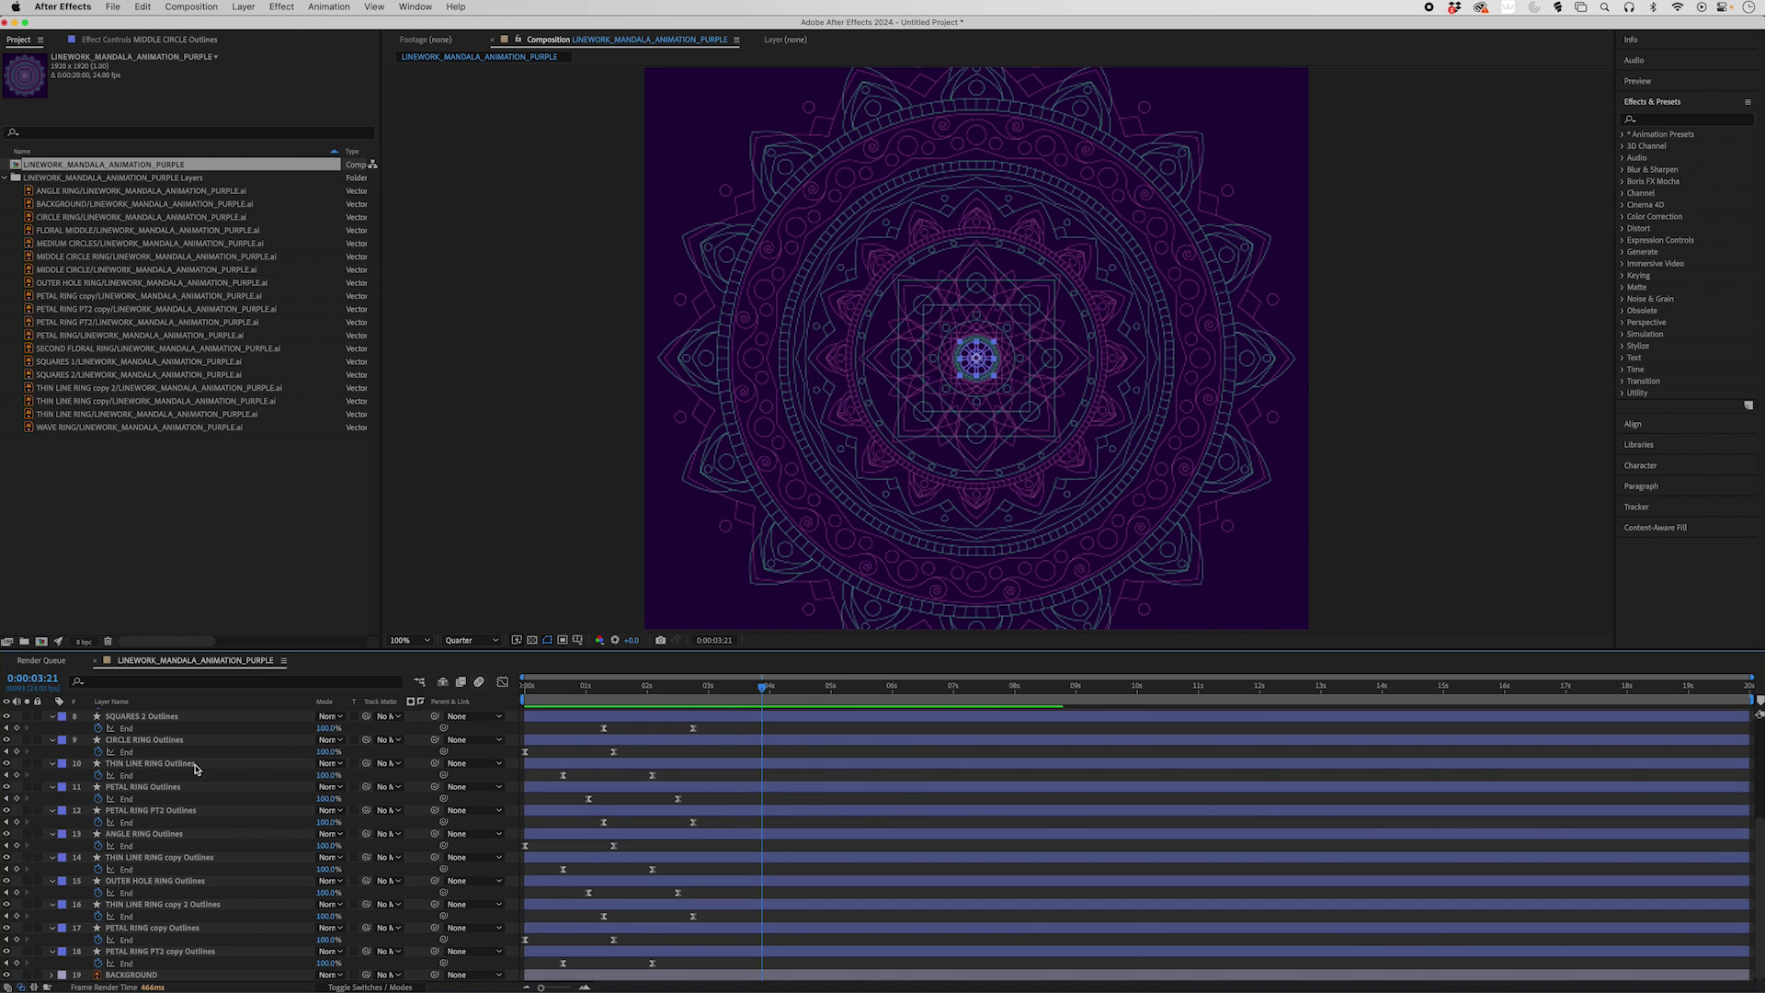
shift+click(152, 953)
key(u)
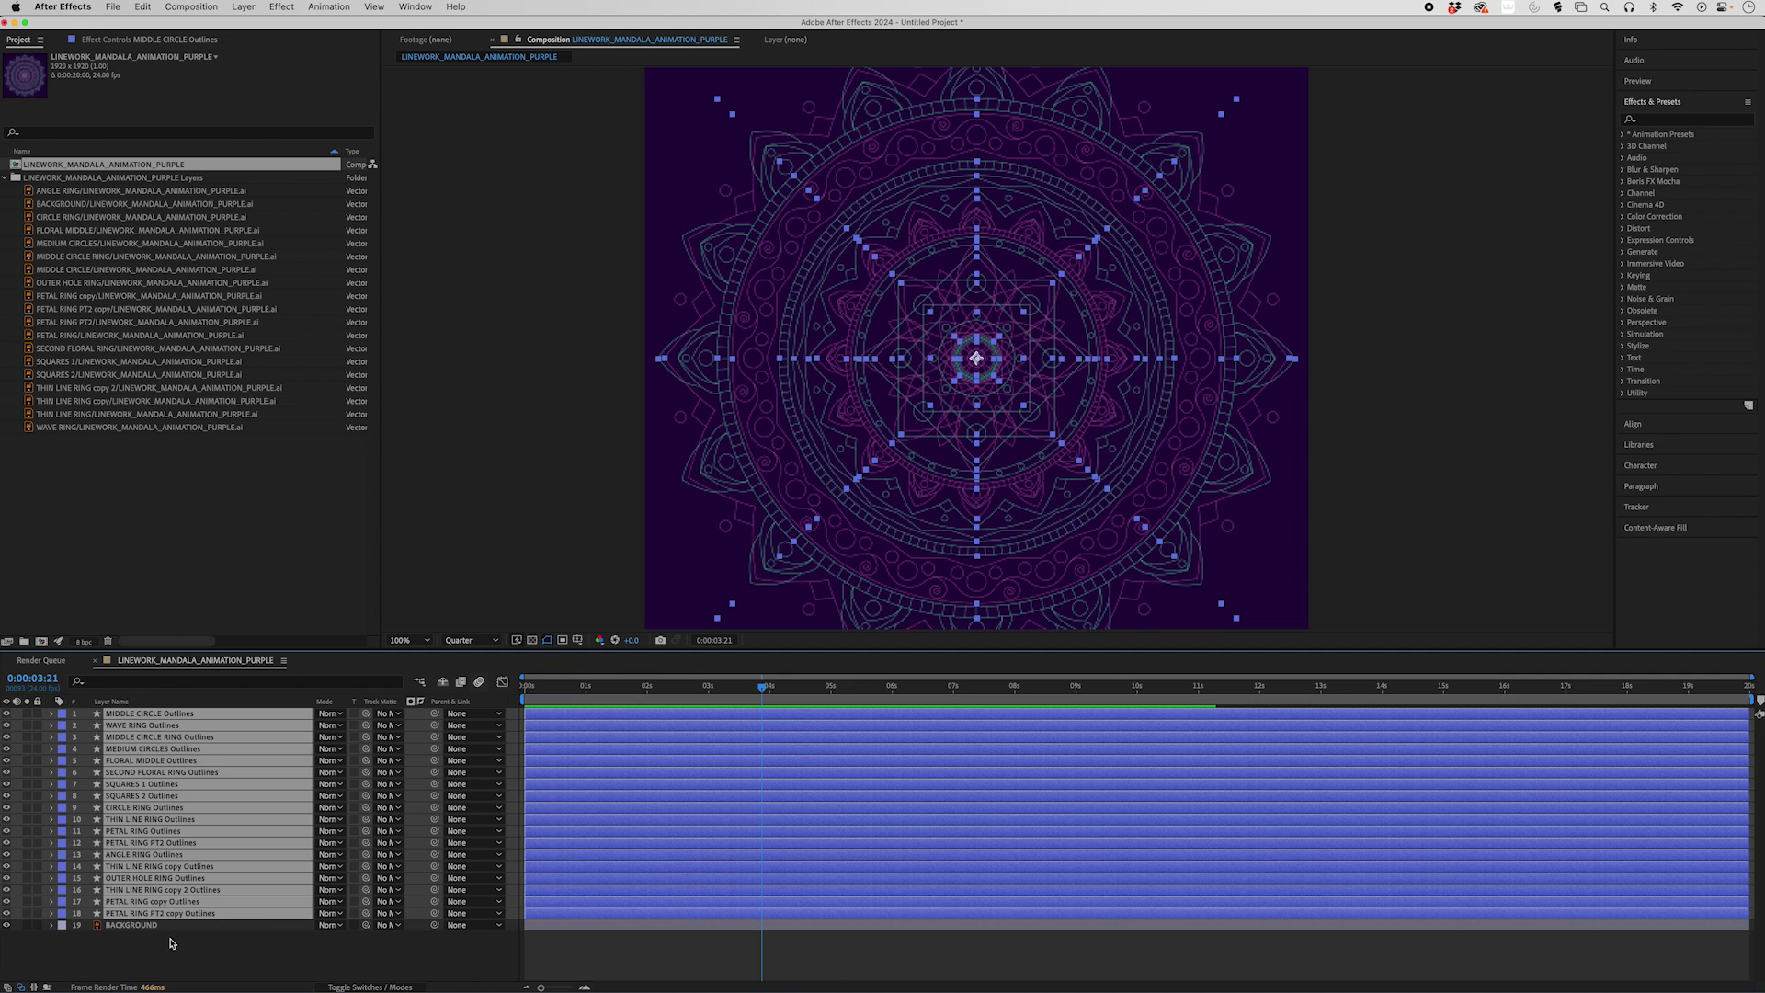
click(195, 961)
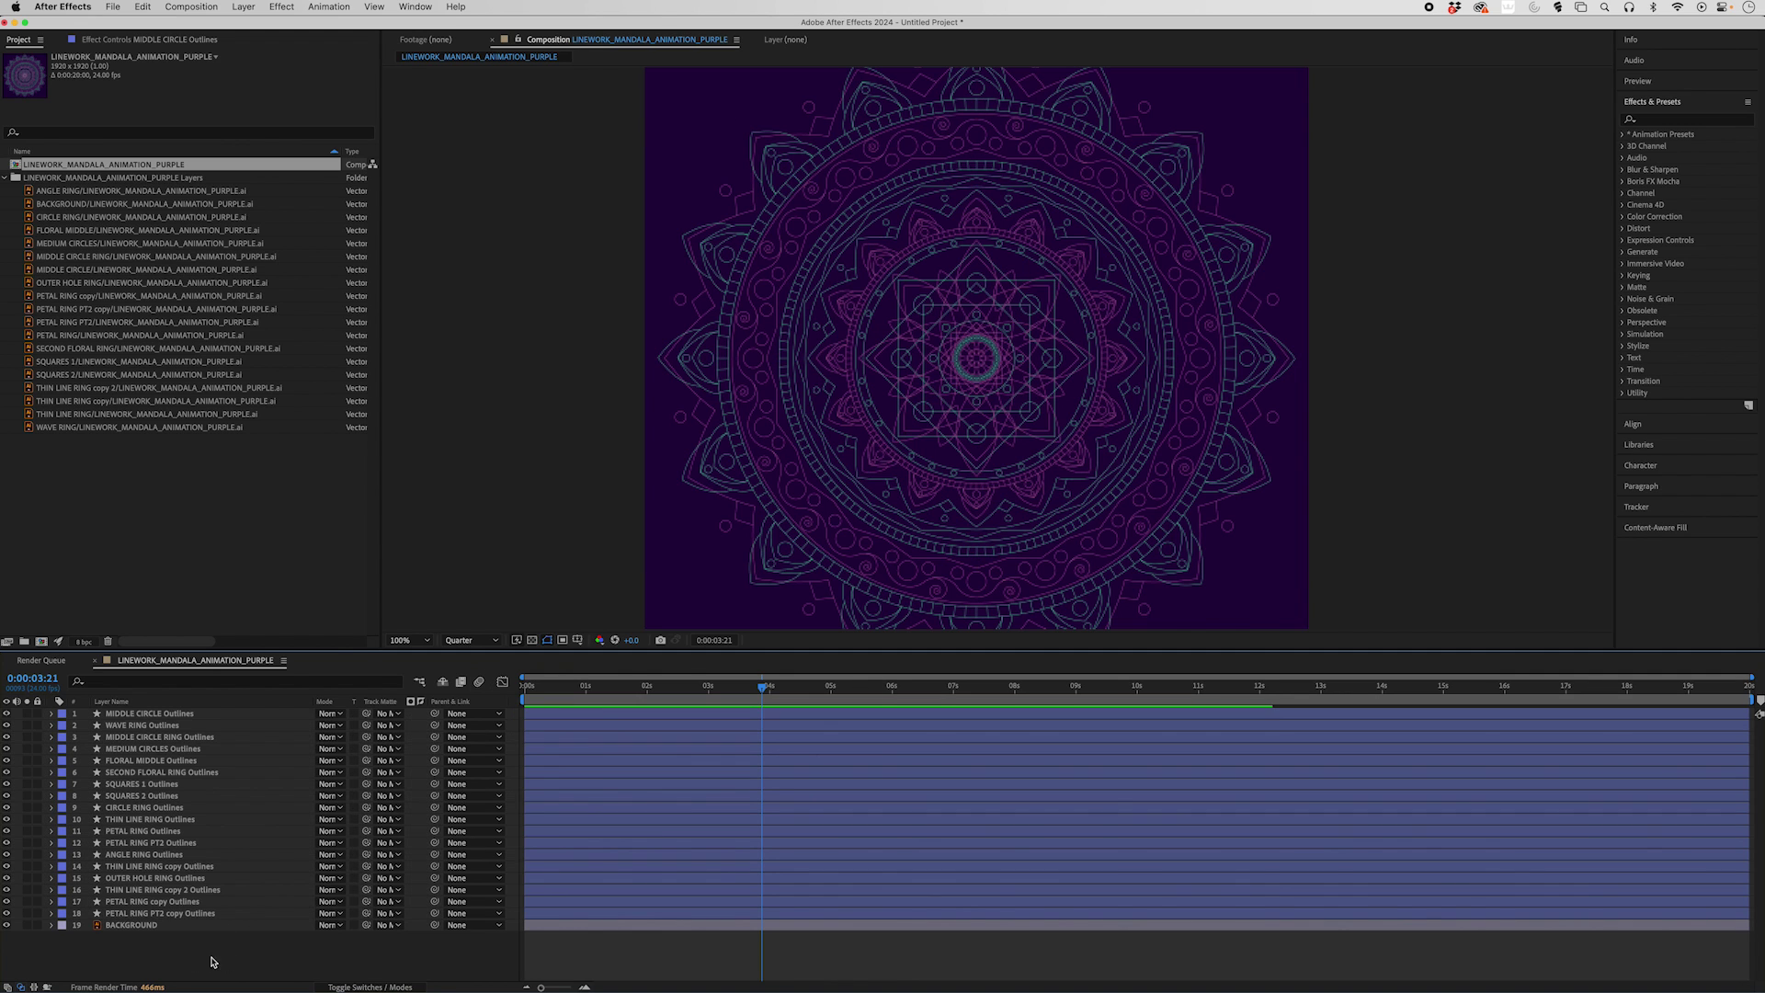
Add a Rotation keyframe to the MIDDLE CIRCLE layer at 0:00:00:00
drag(762, 690, 585, 690)
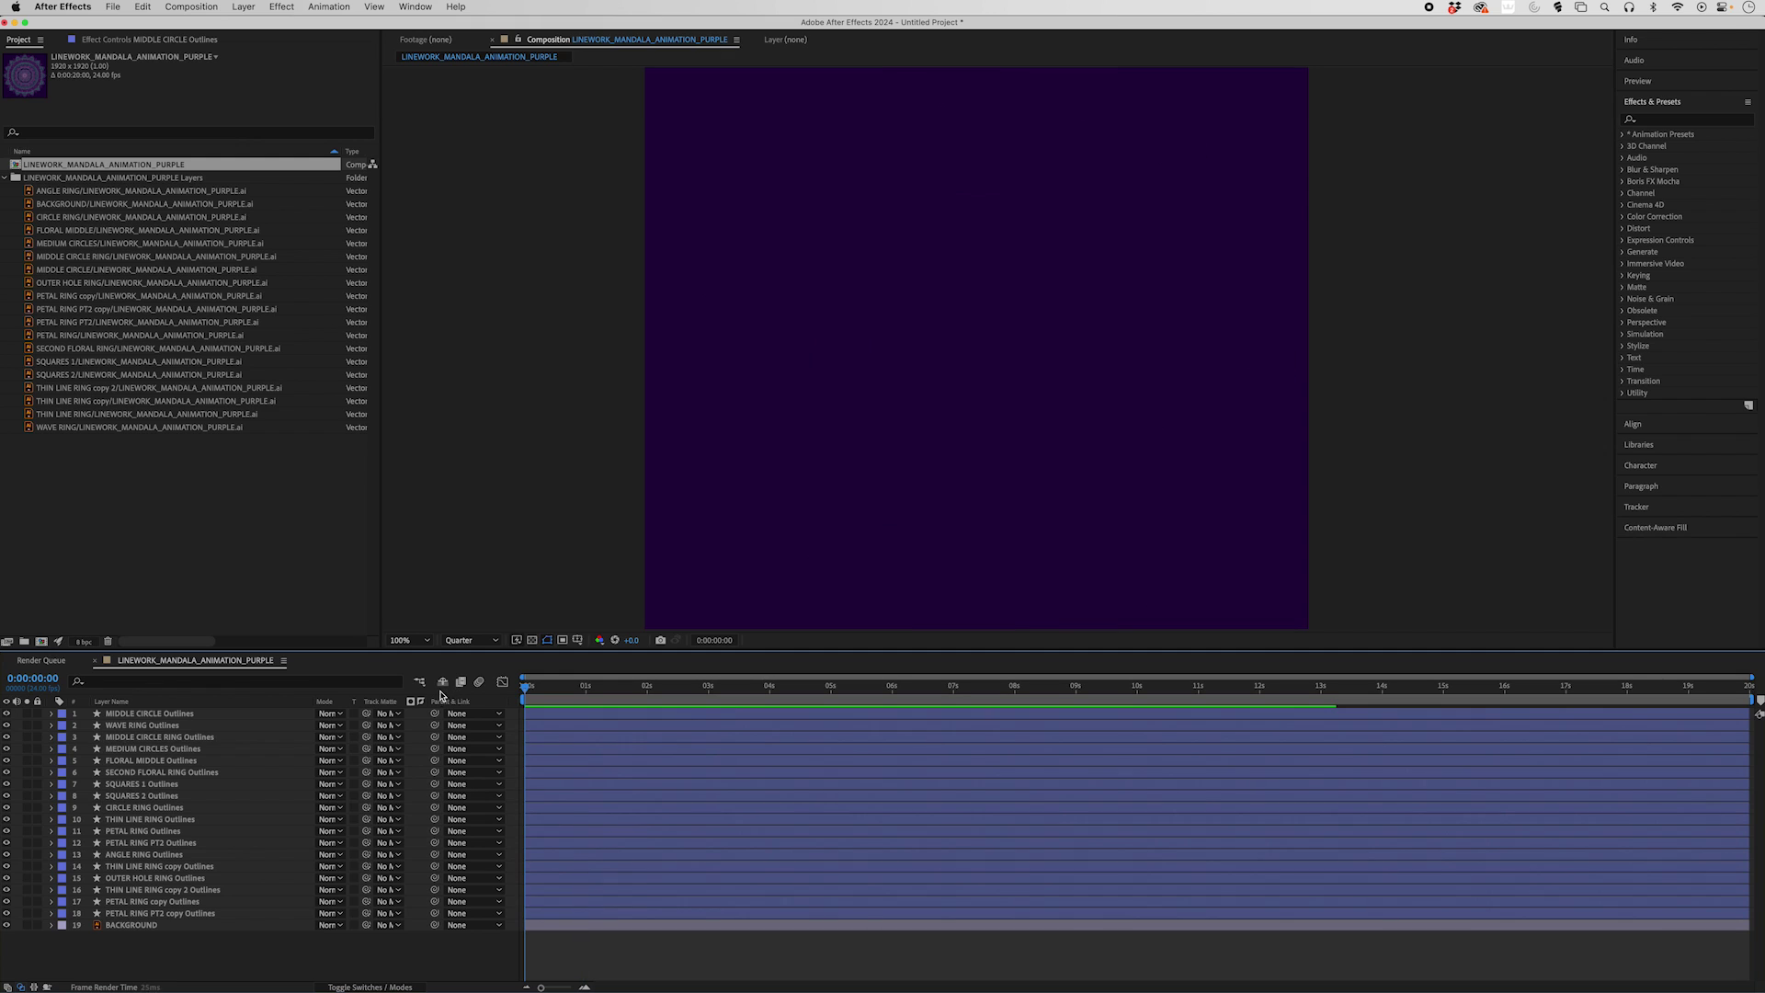
click(156, 714)
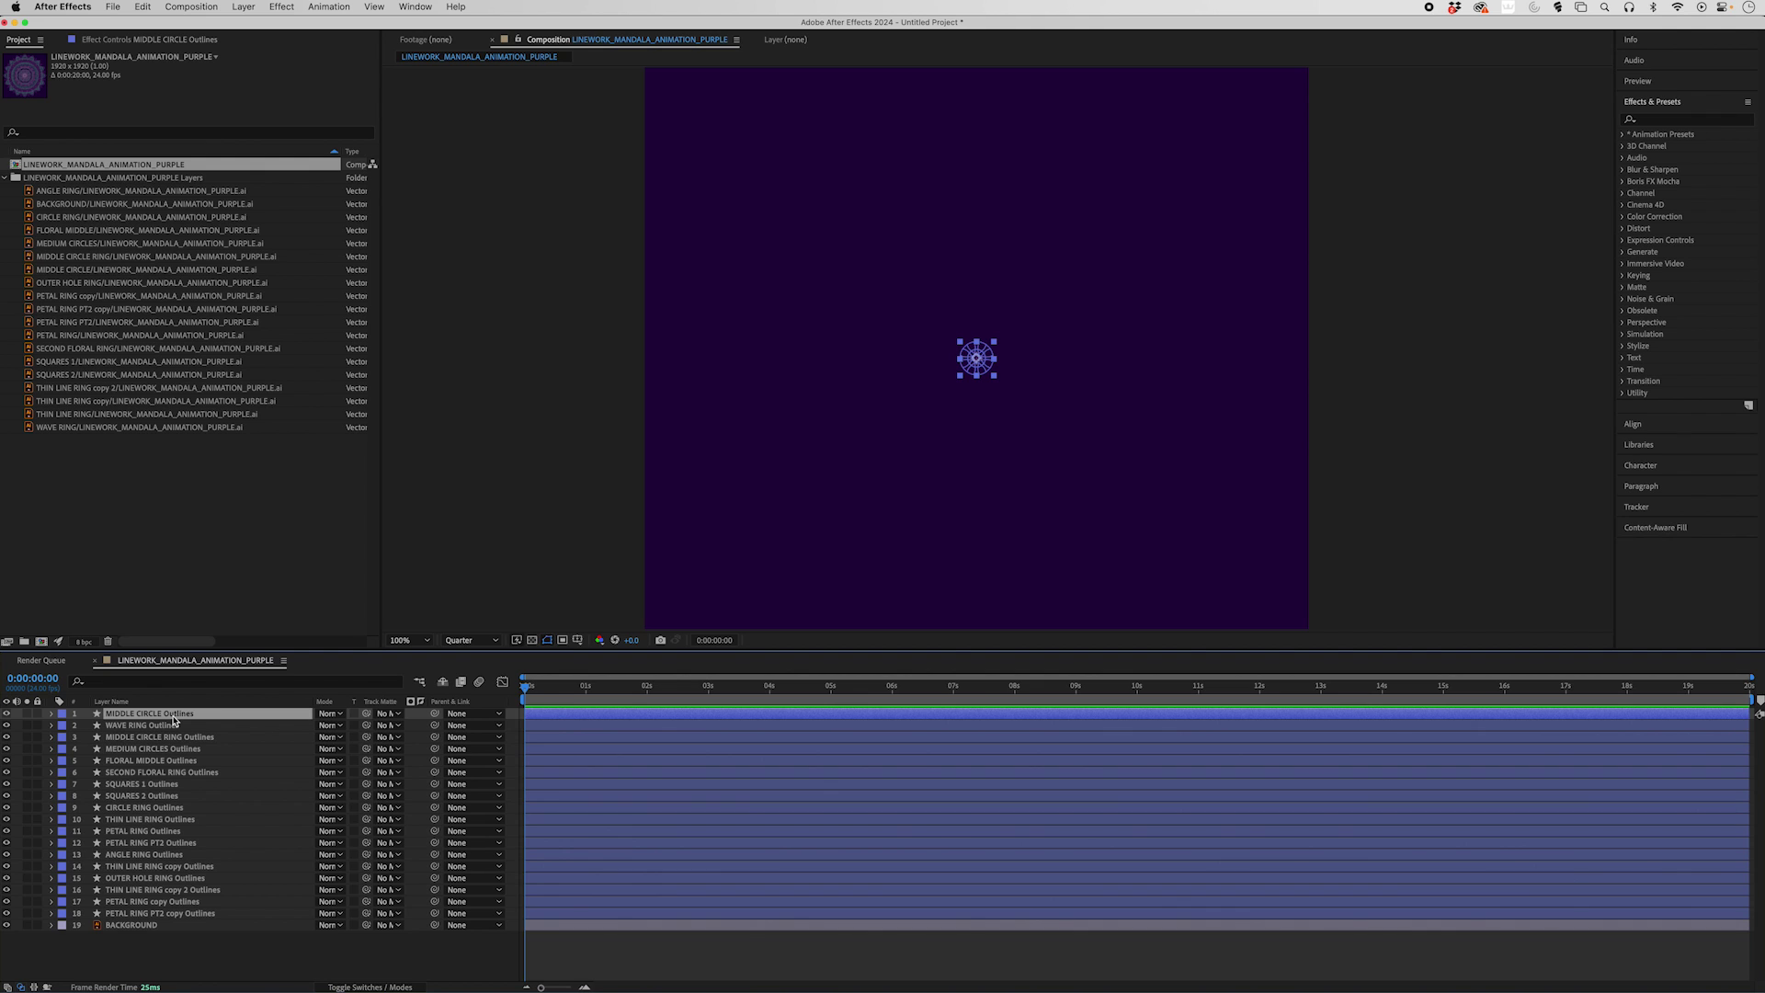
click(151, 952)
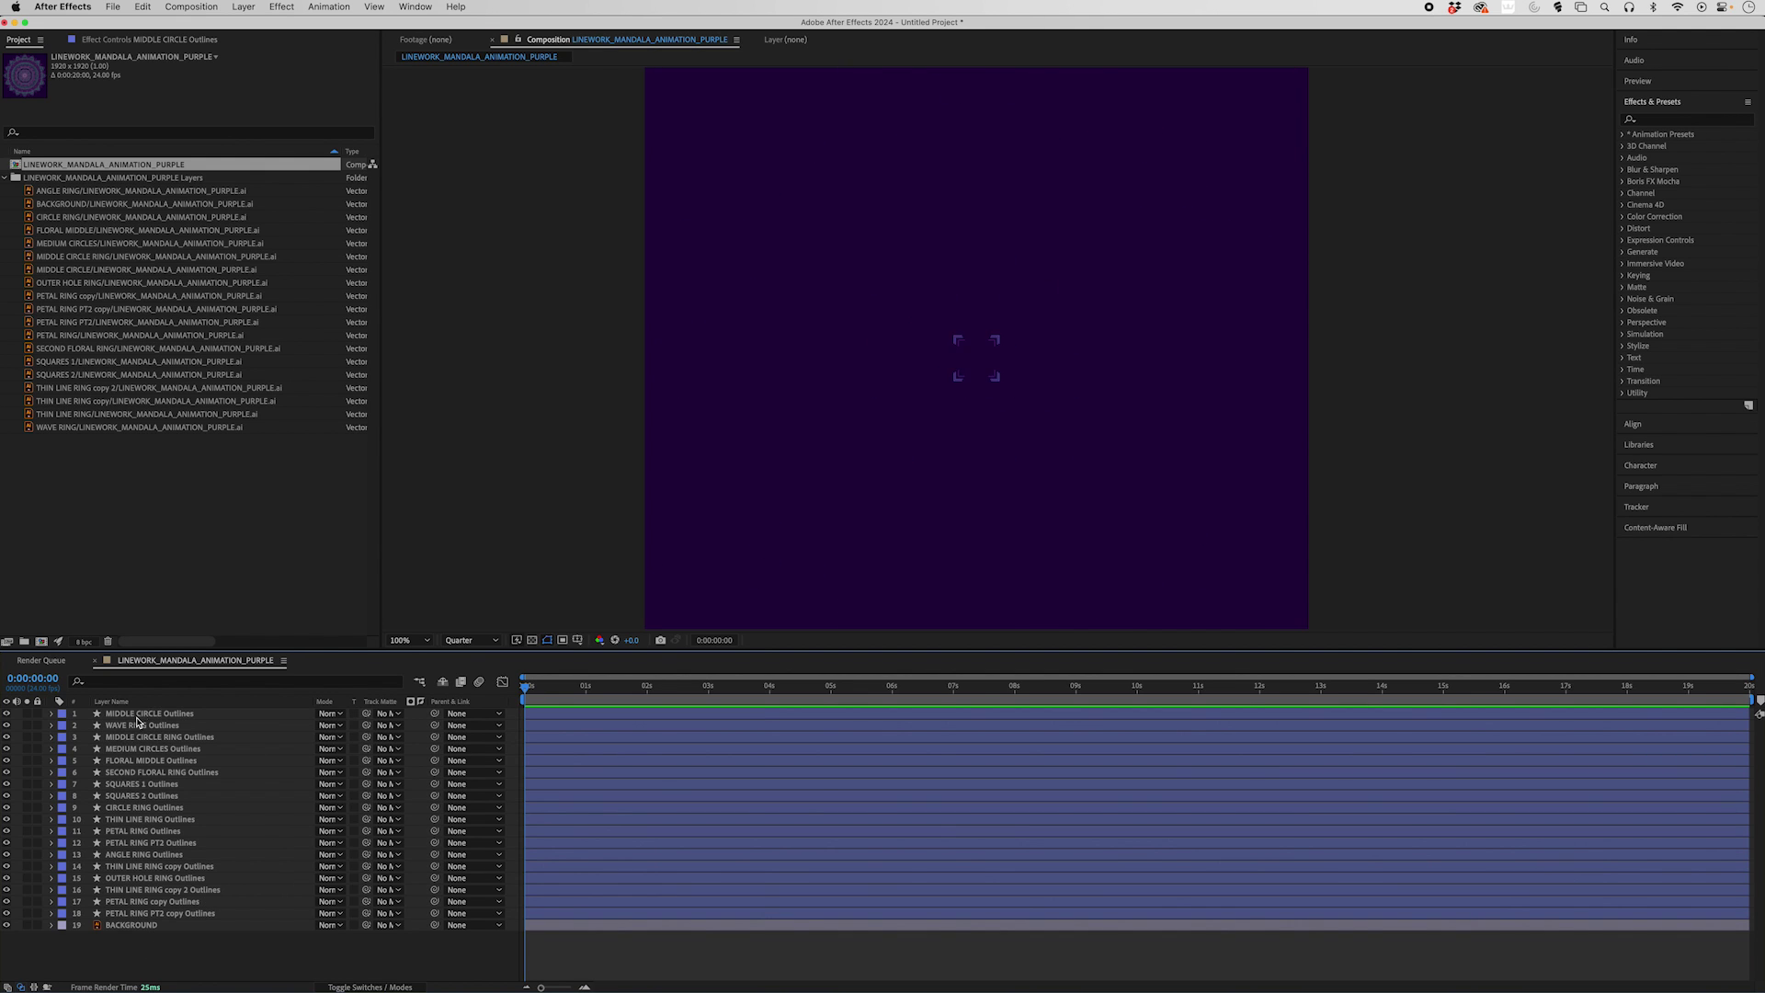
click(138, 715)
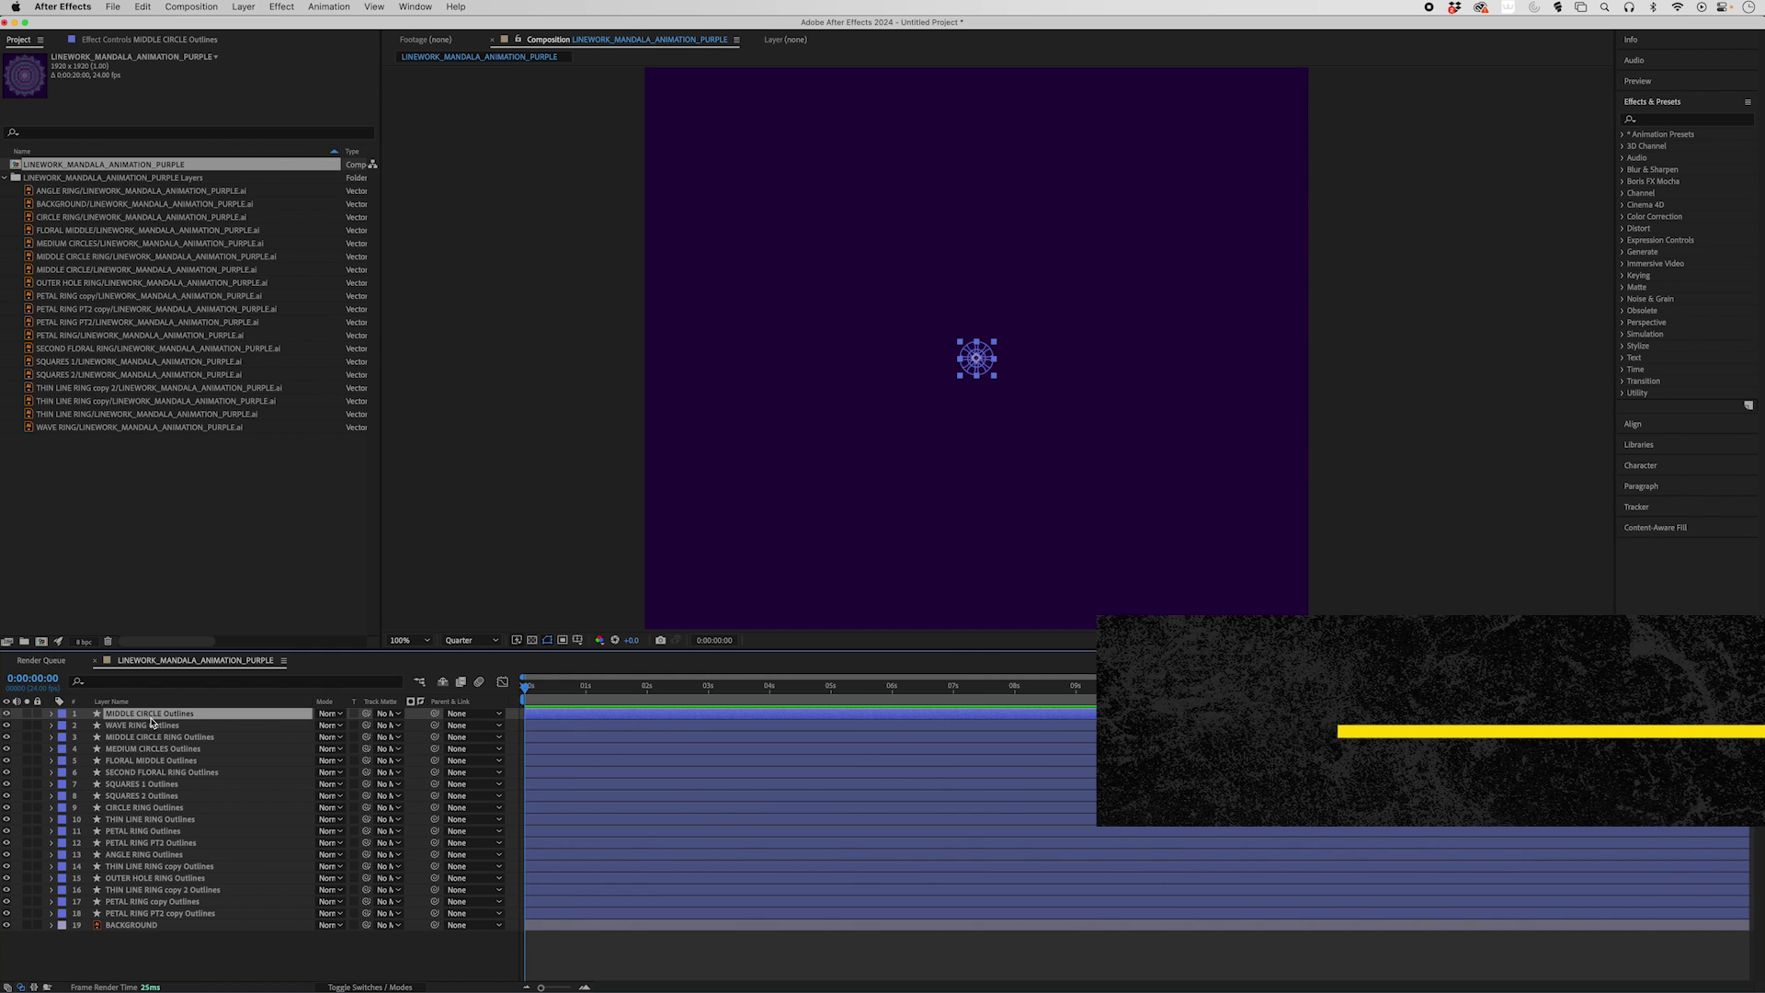
key(r)
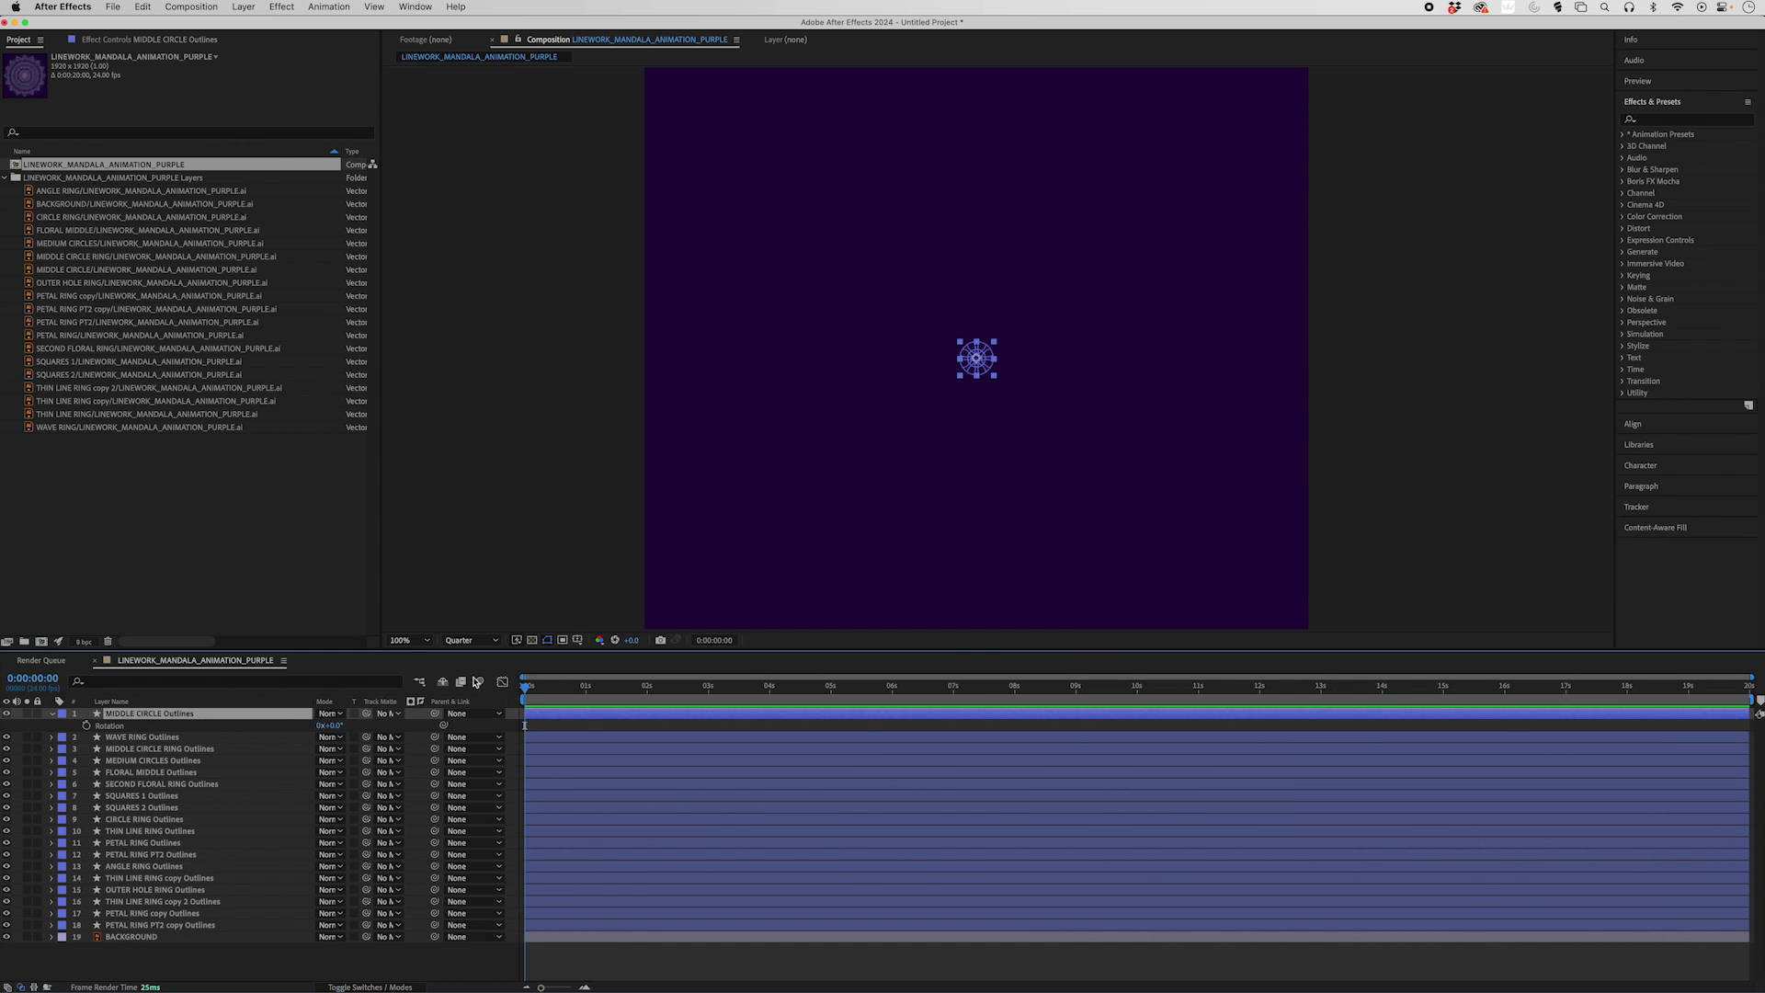
click(86, 726)
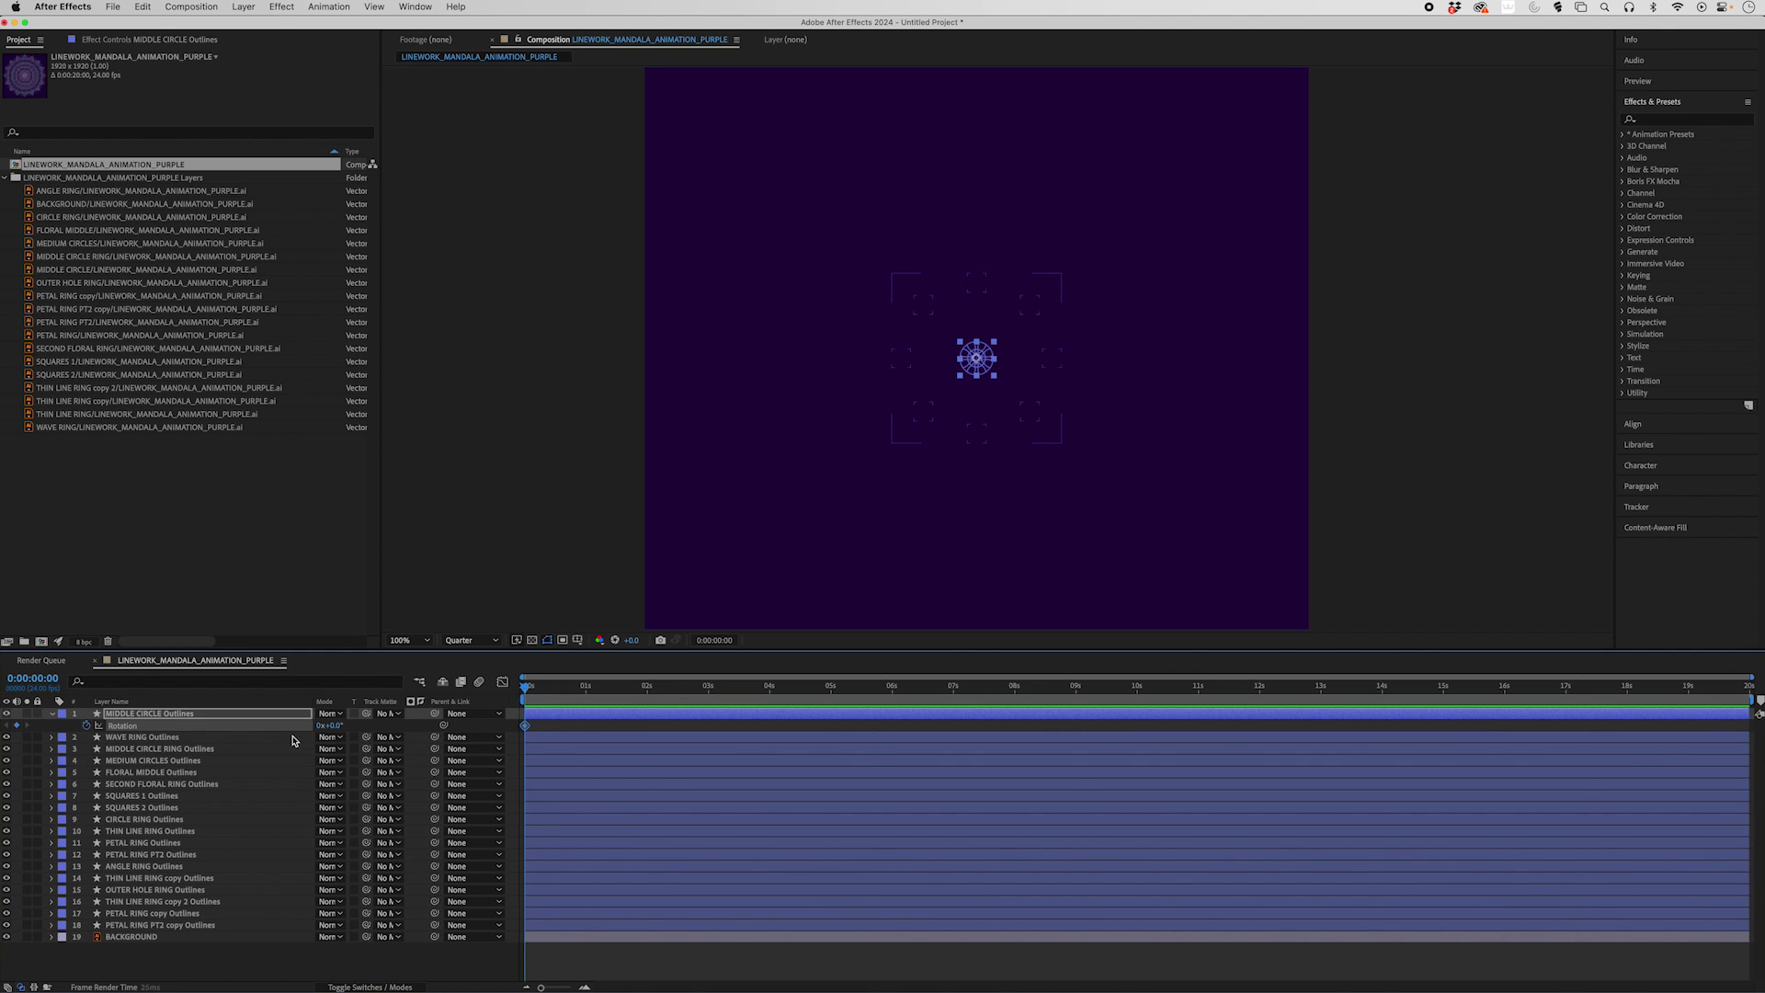
Add eased MIDDLE CIRCLE Rotation keyframes of one full revolution at 0:00:14:22 and zero revolutions at 0:00:19:23
drag(525, 694, 1441, 694)
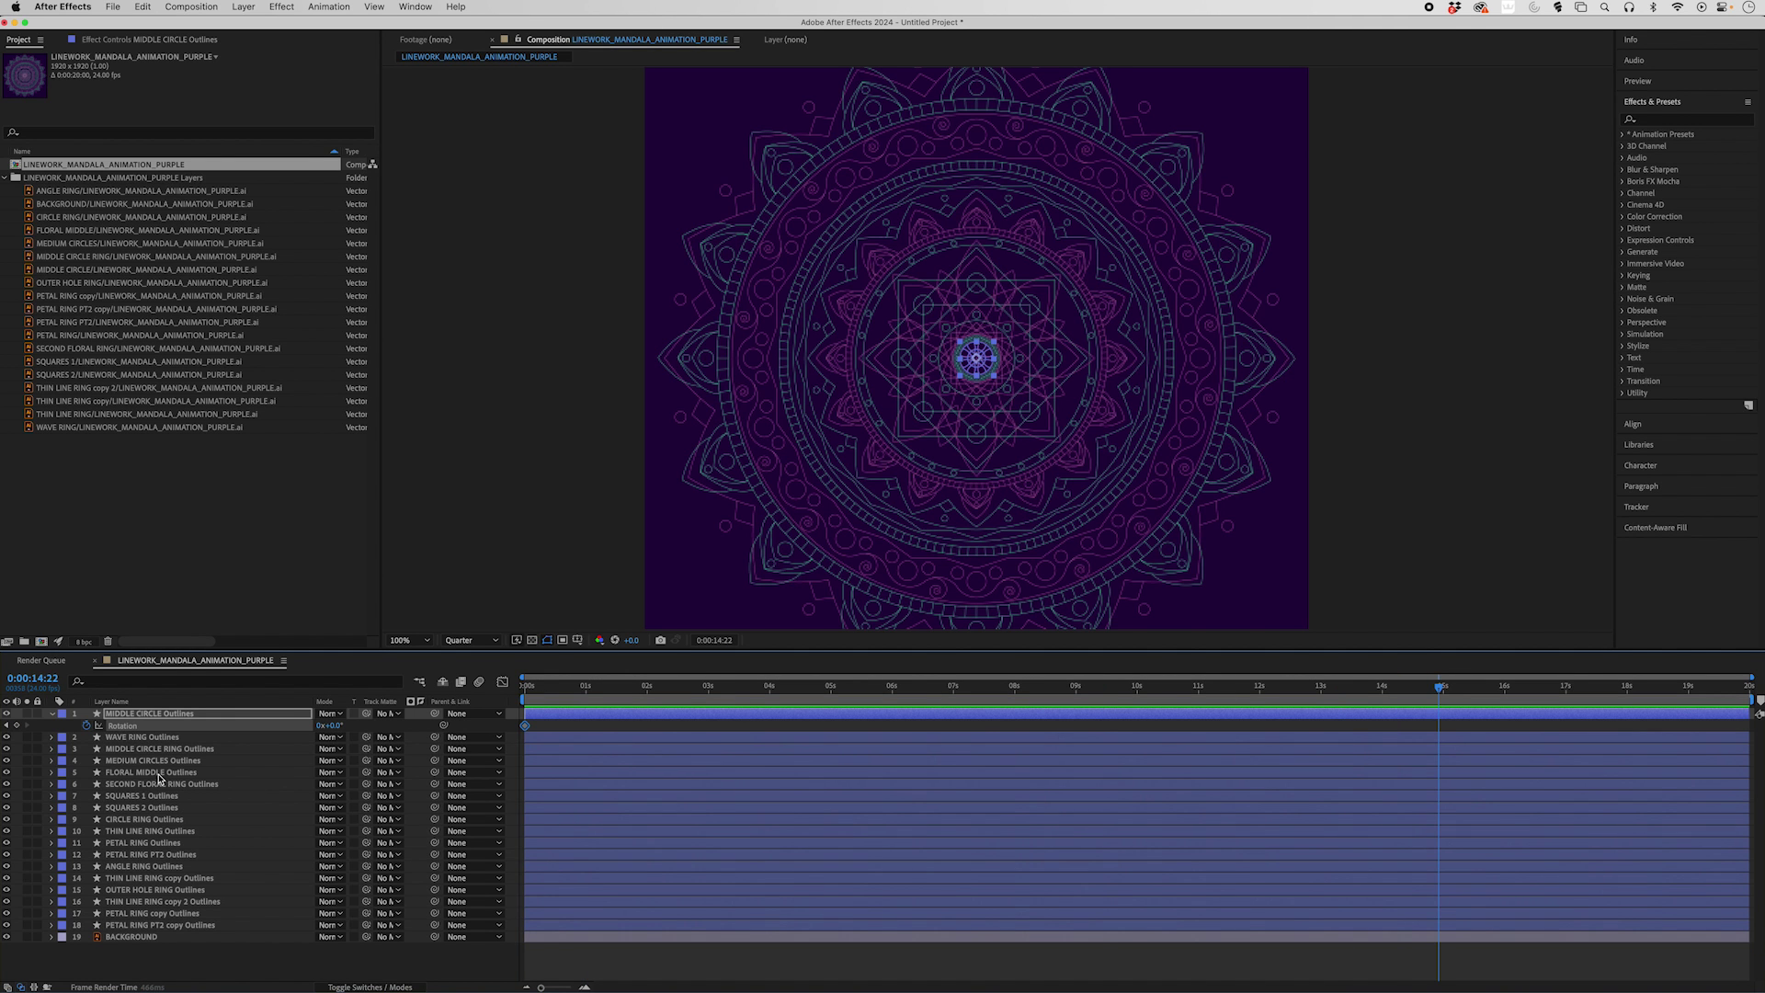
click(321, 725)
drag(1440, 691, 1753, 706)
click(321, 725)
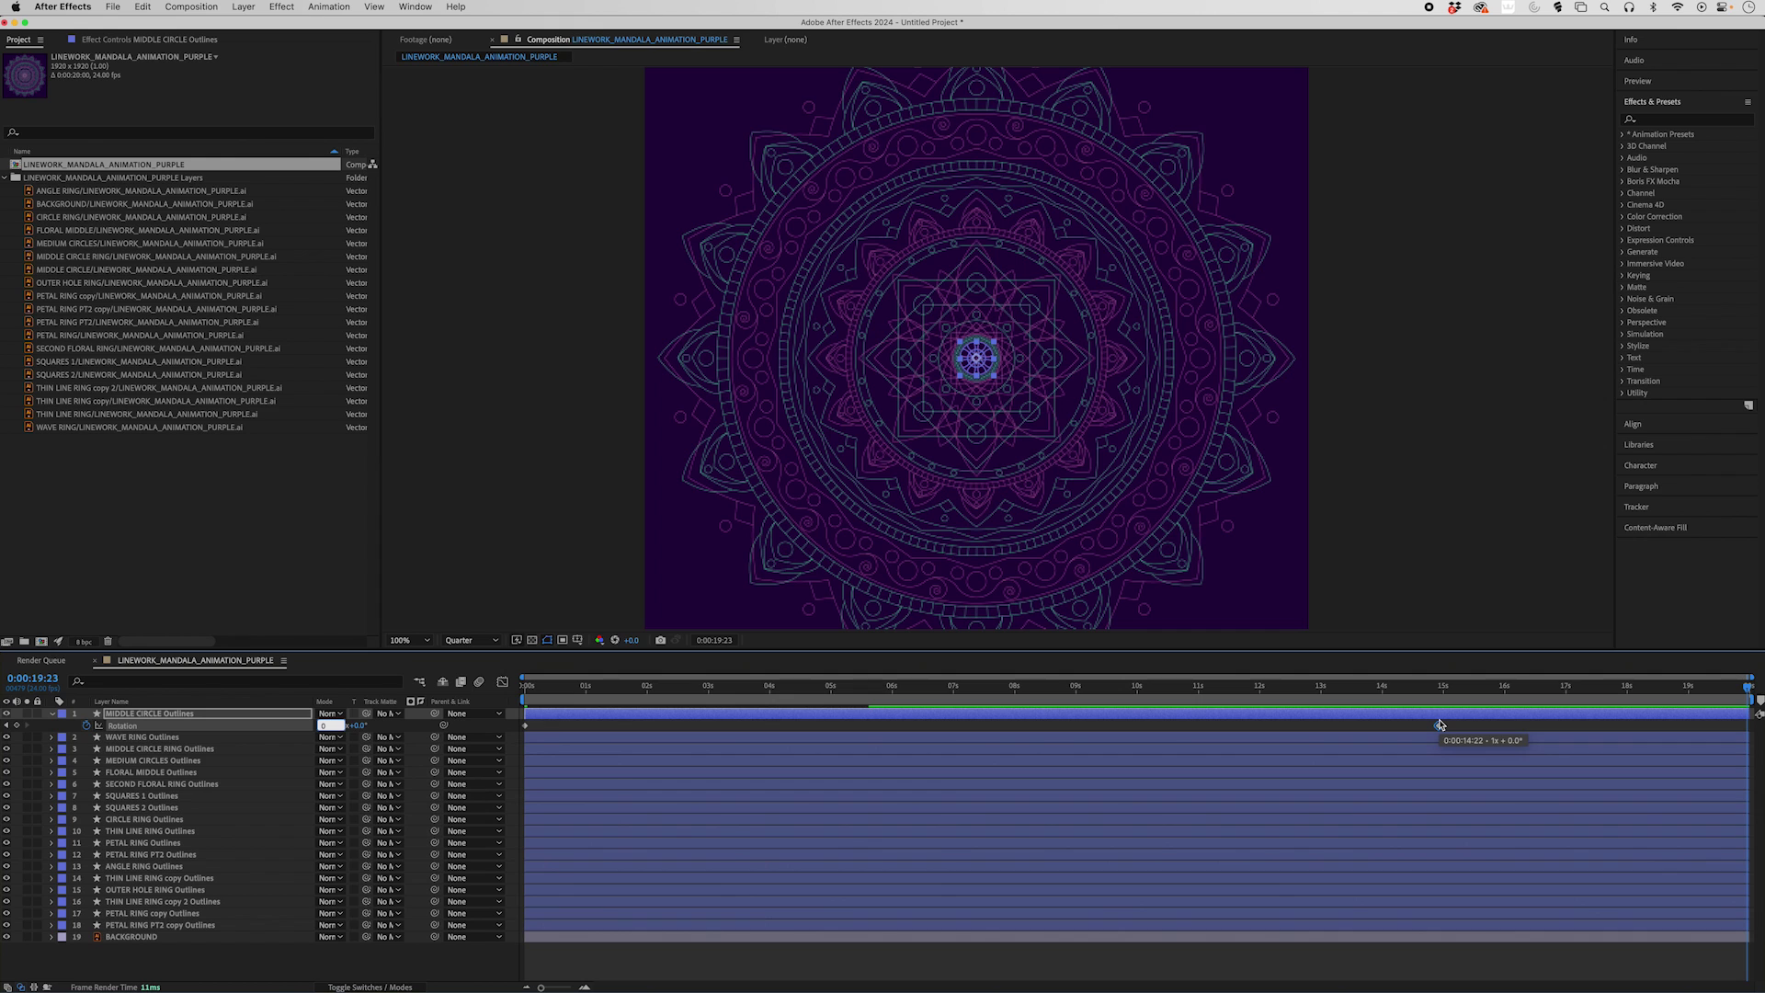
key(Return)
Preview the MIDDLE CIRCLE rotation from the start and scrub on past the 15-second mark
click(1737, 688)
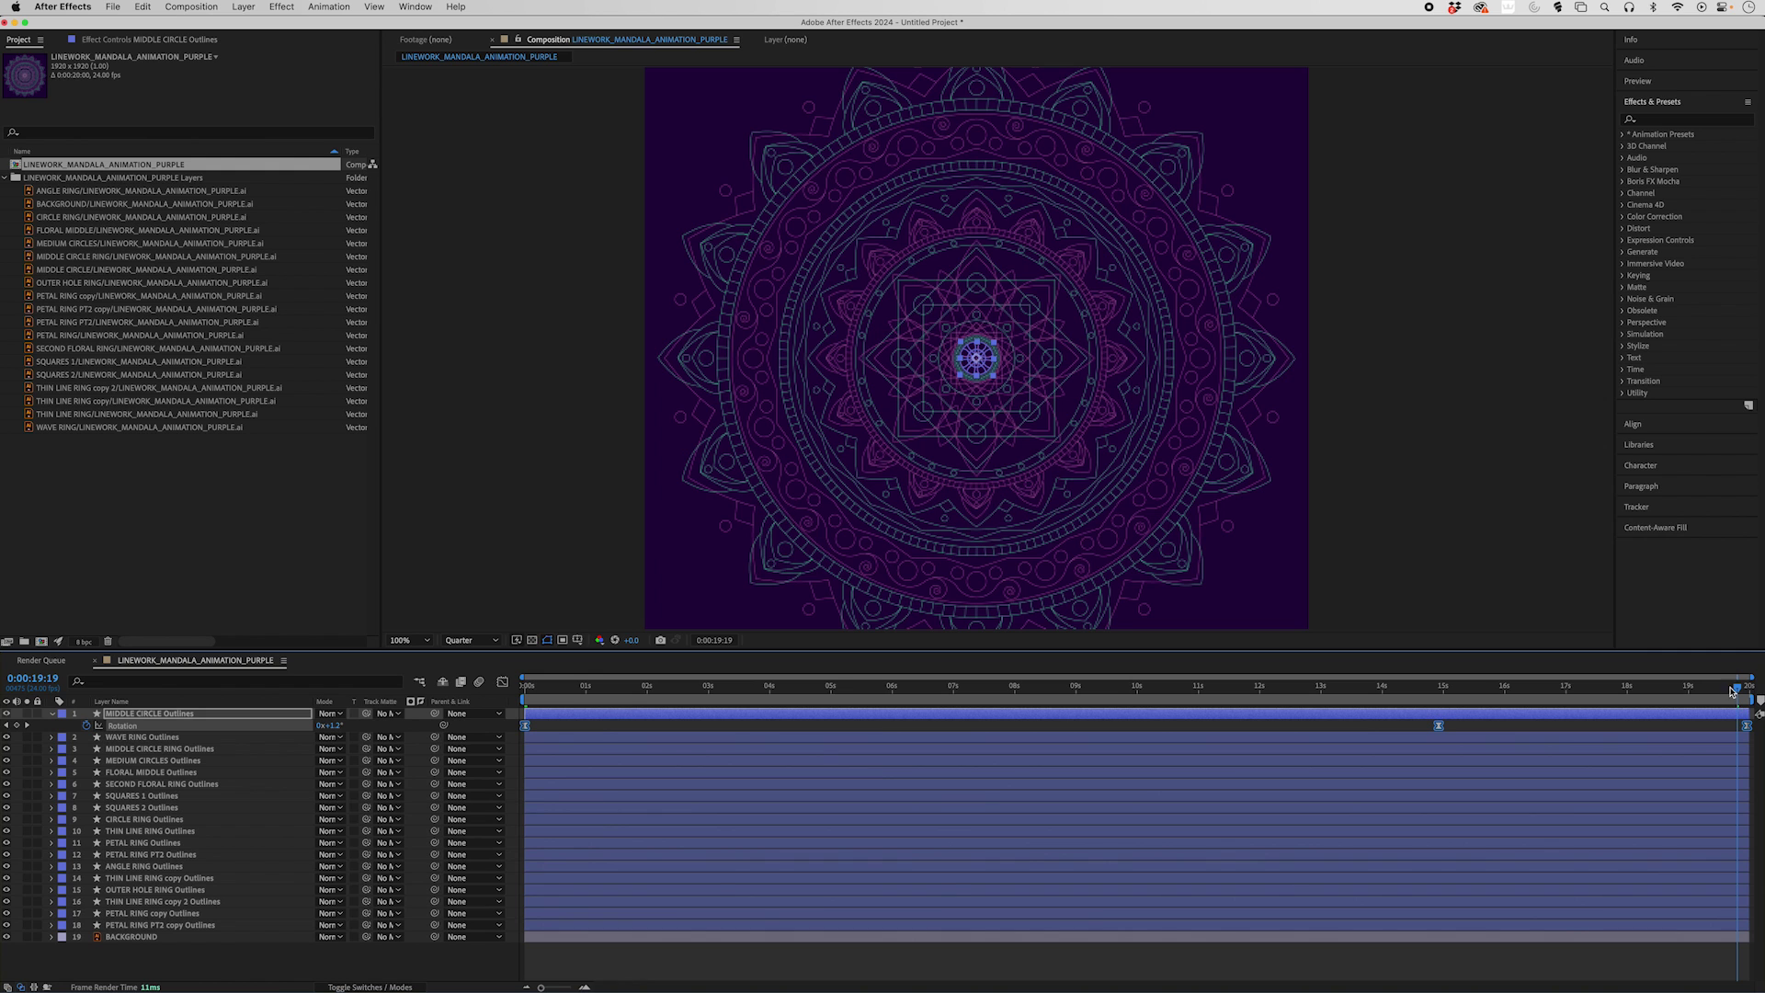
click(539, 686)
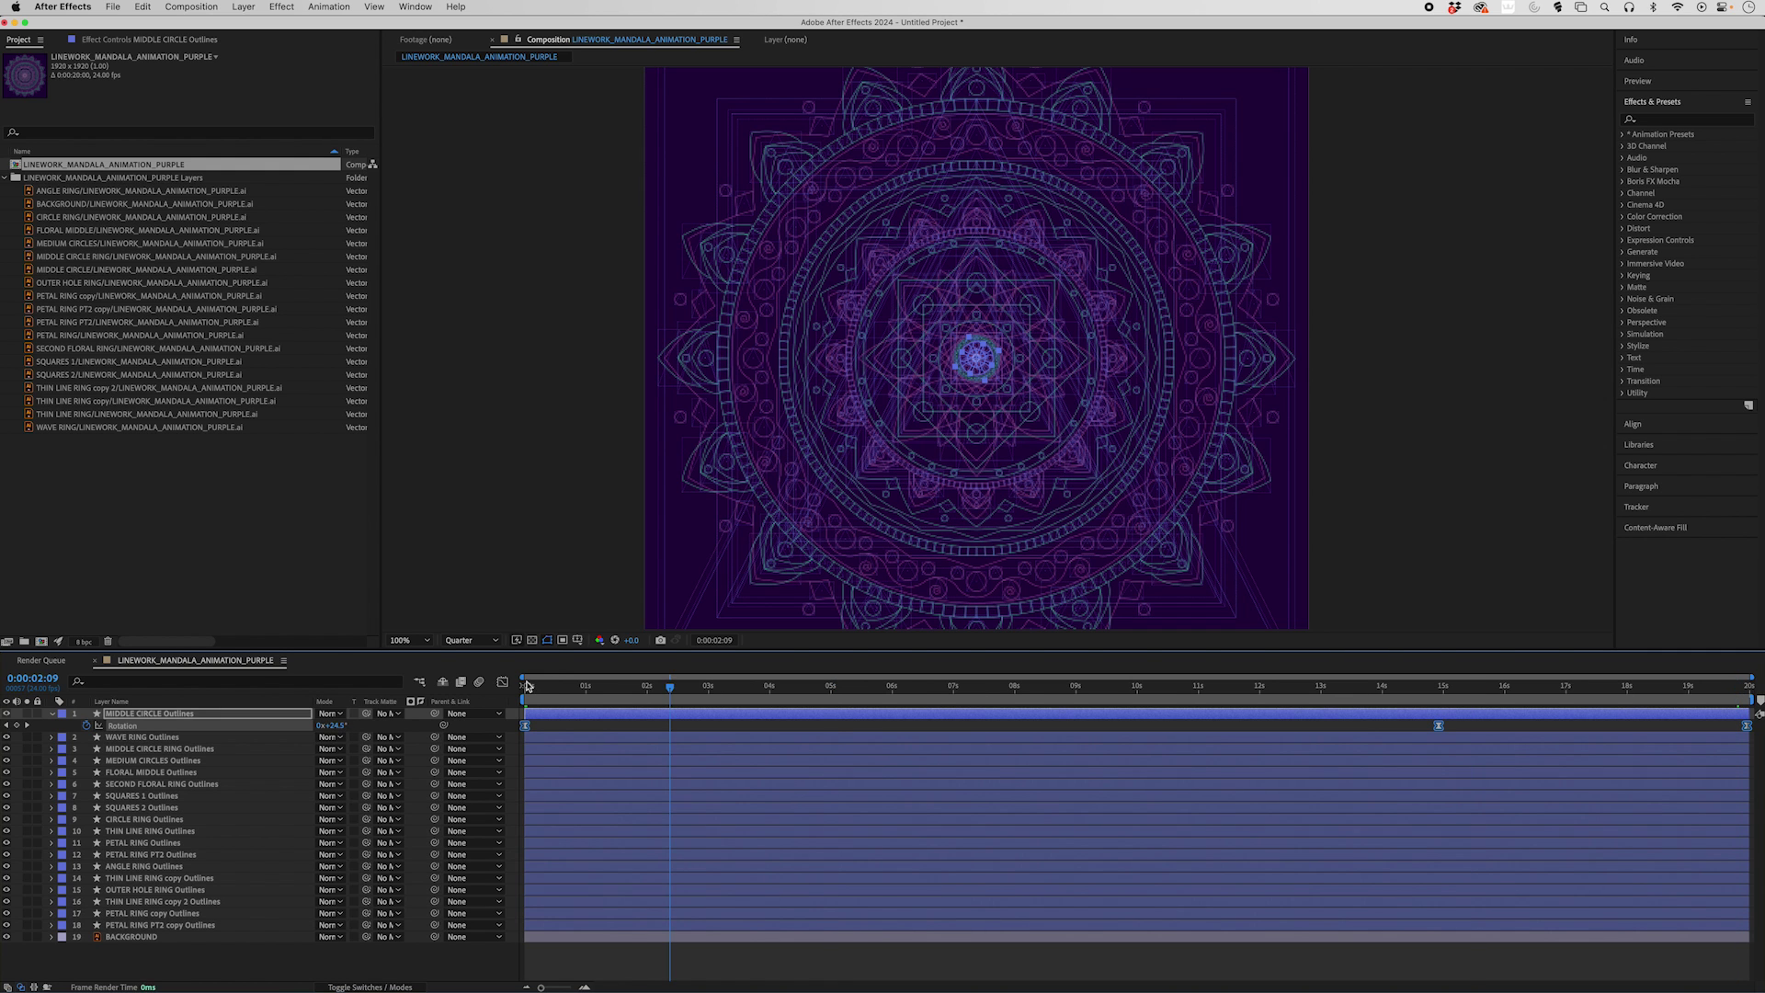
click(522, 685)
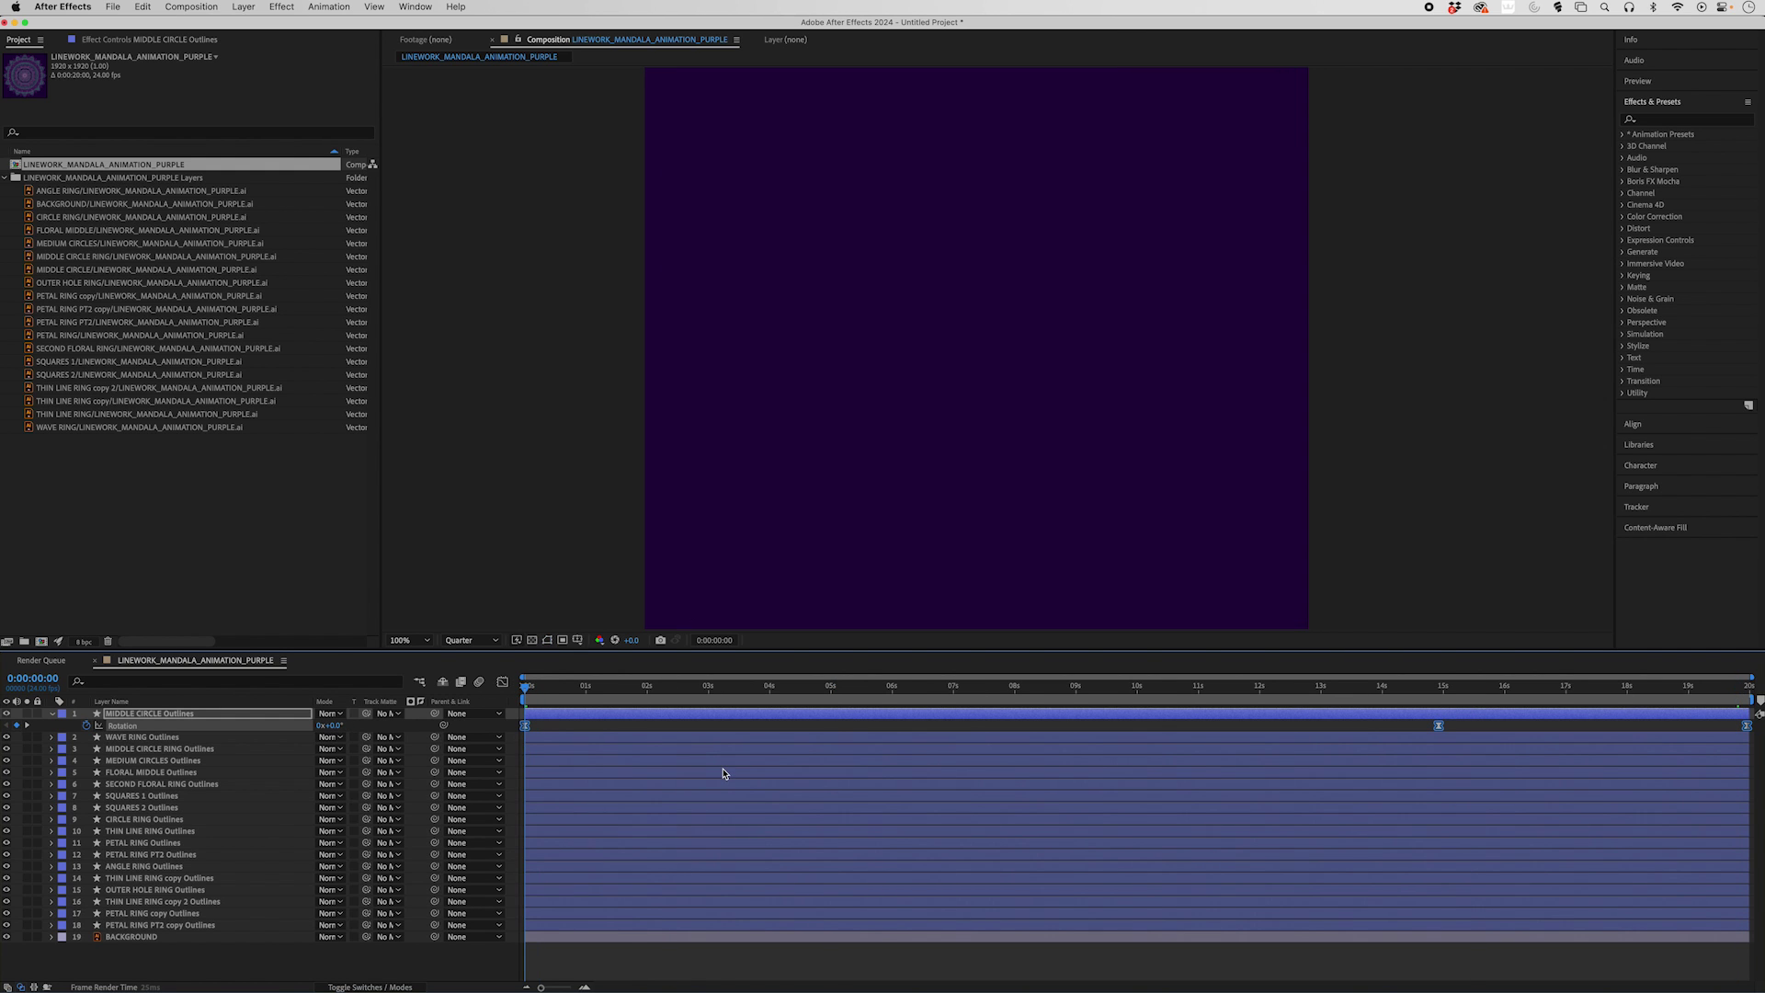
key(space)
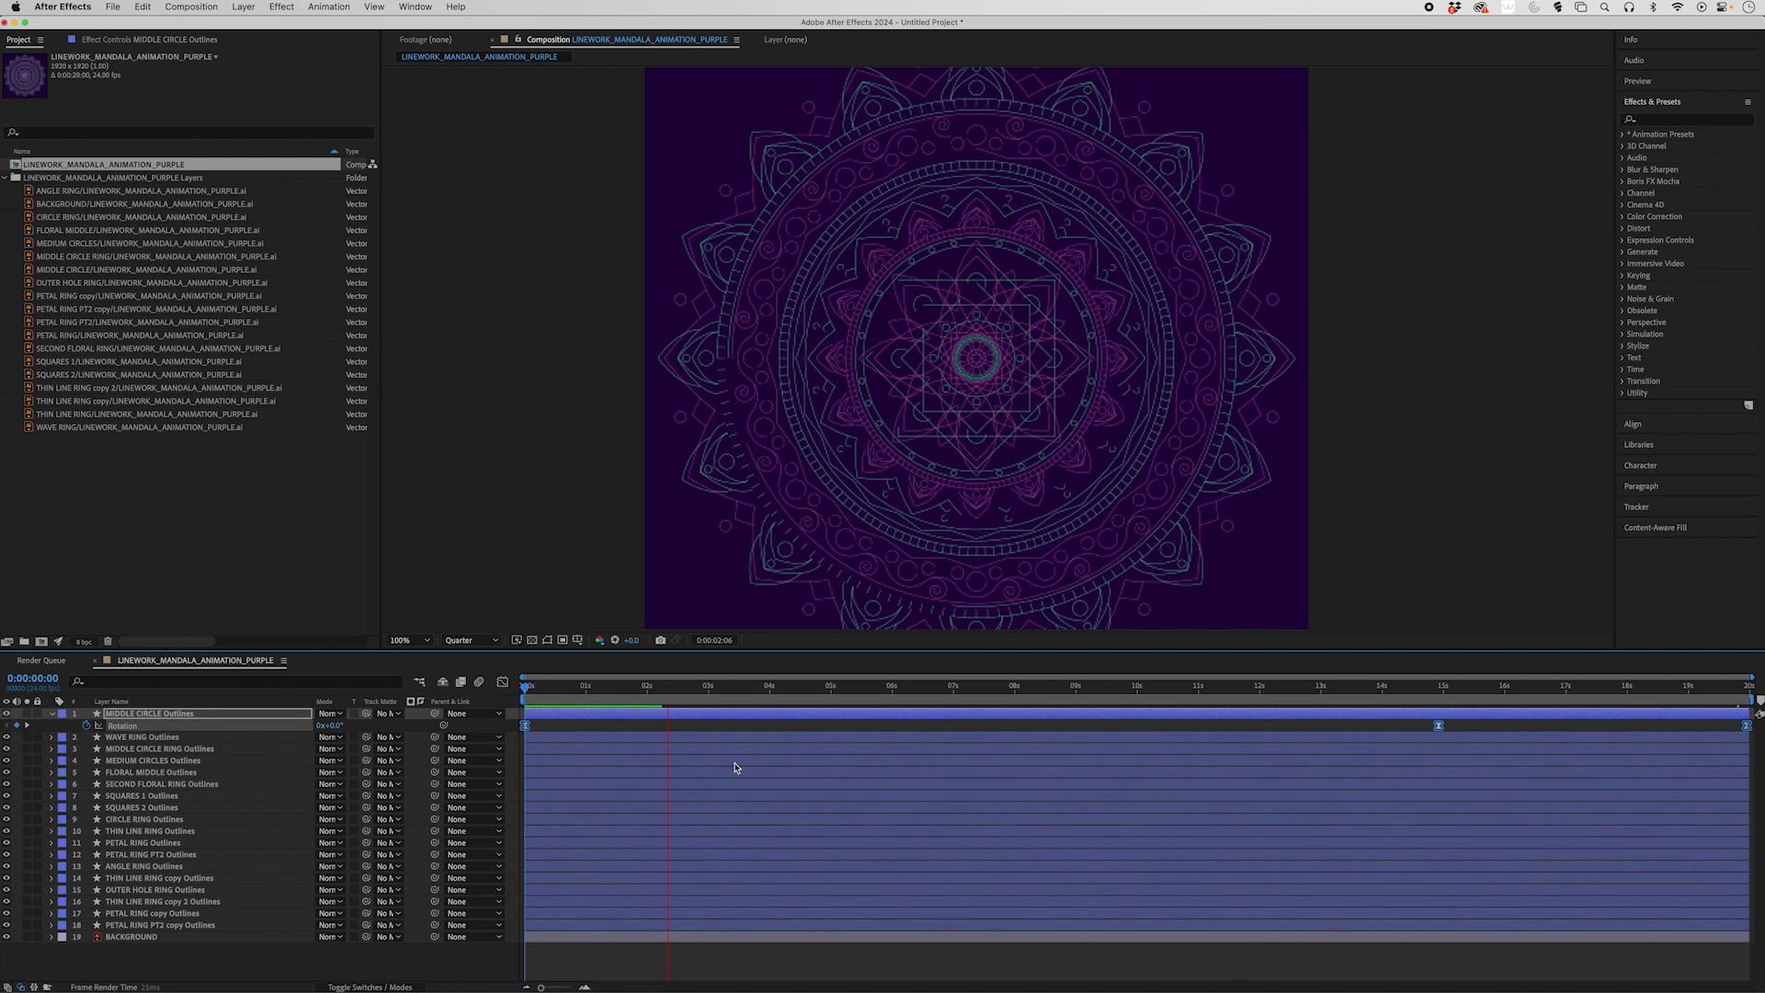
click(779, 687)
drag(987, 692, 1470, 688)
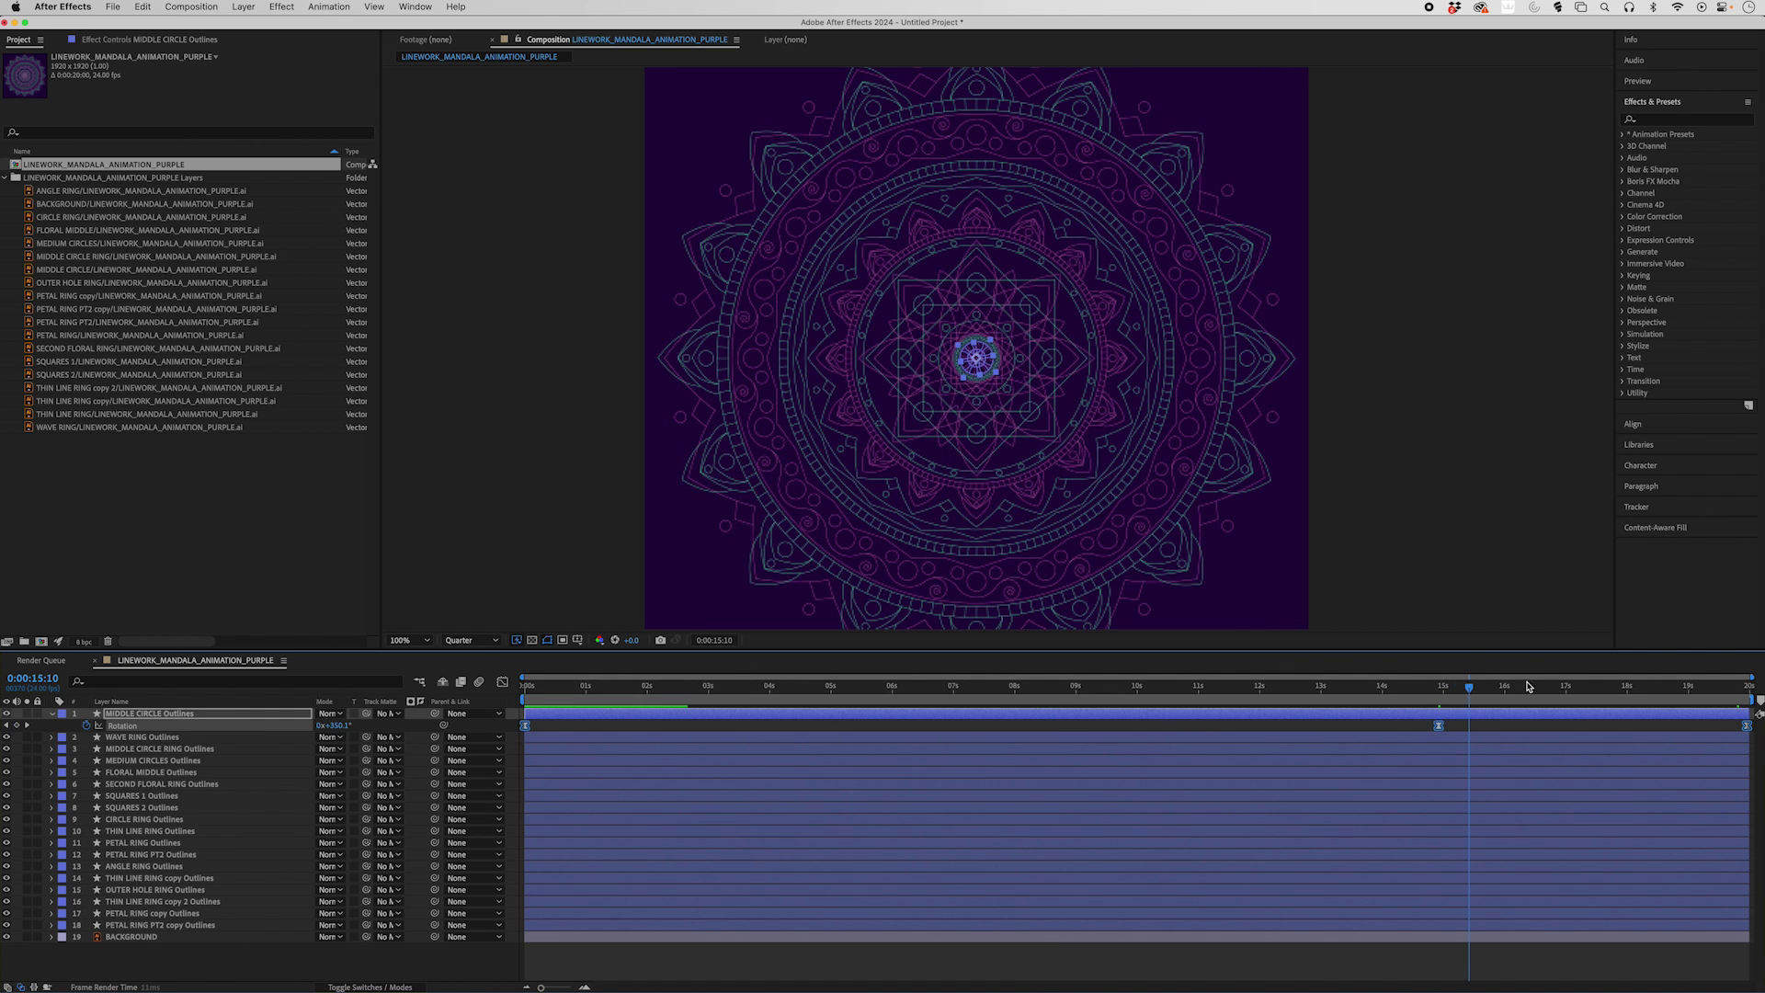
Add a MIDDLE CIRCLE Rotation keyframe at 0:00:16:00 and set it to 1x+0.0°
drag(1644, 683, 1505, 698)
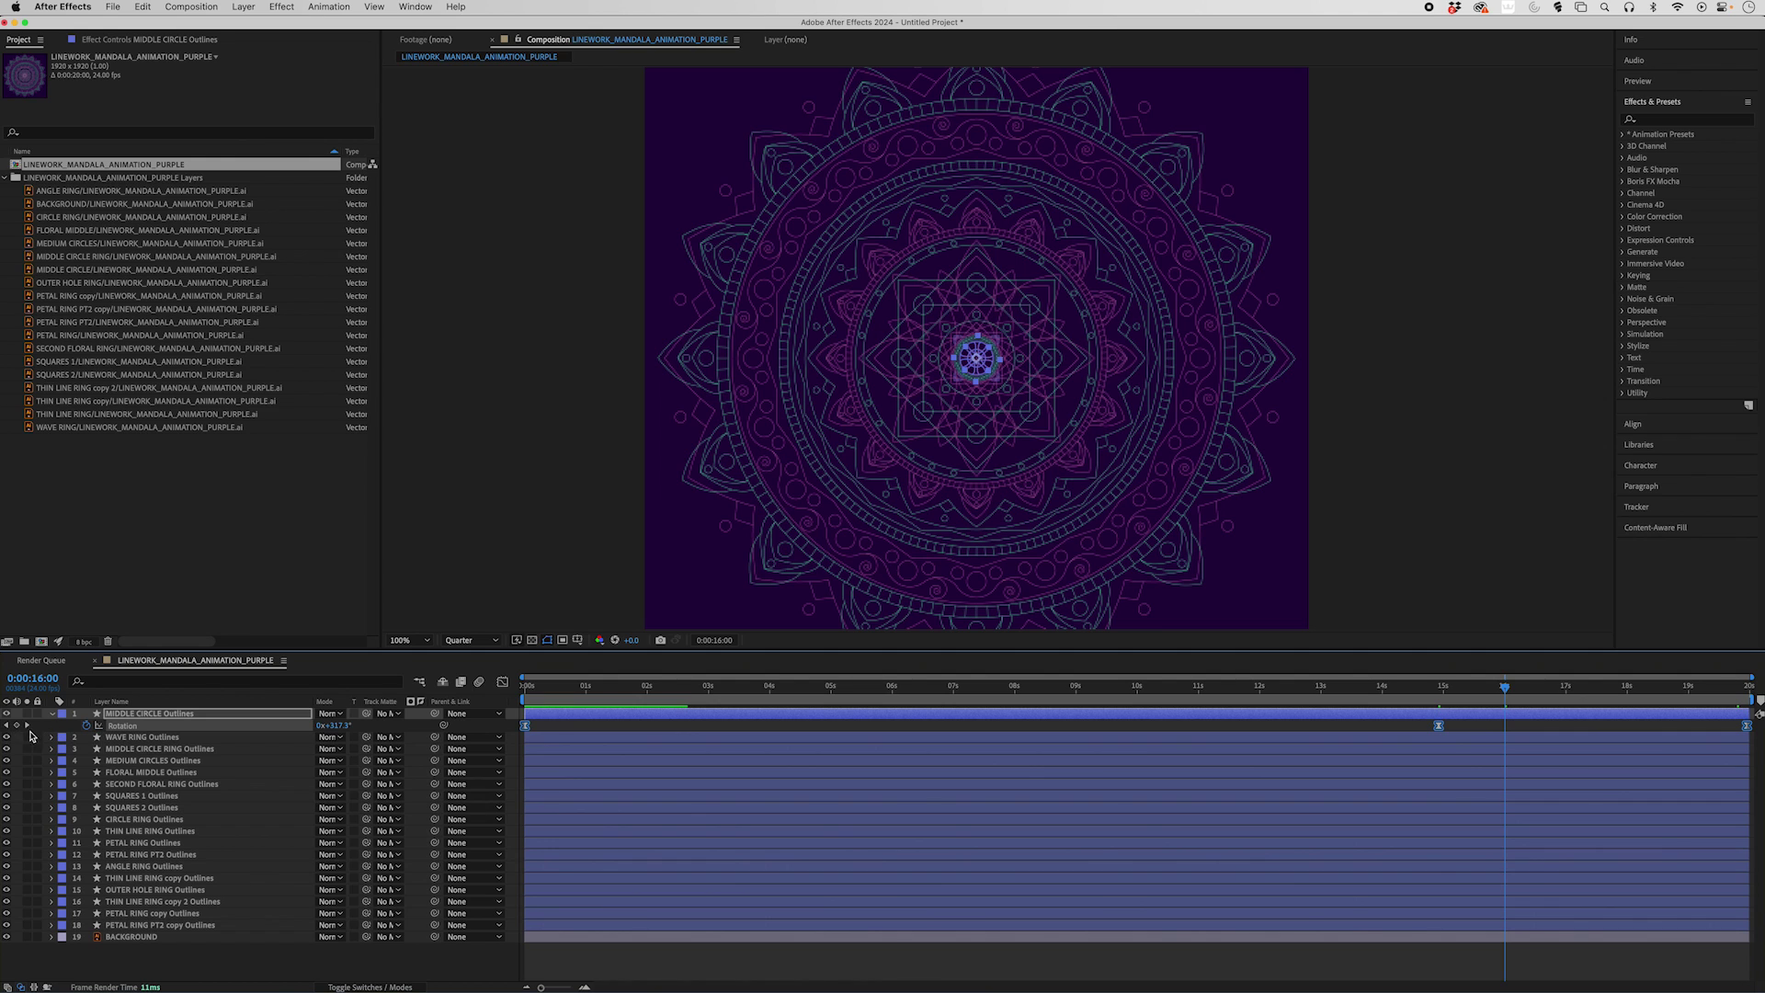
click(17, 726)
click(332, 725)
text(0)
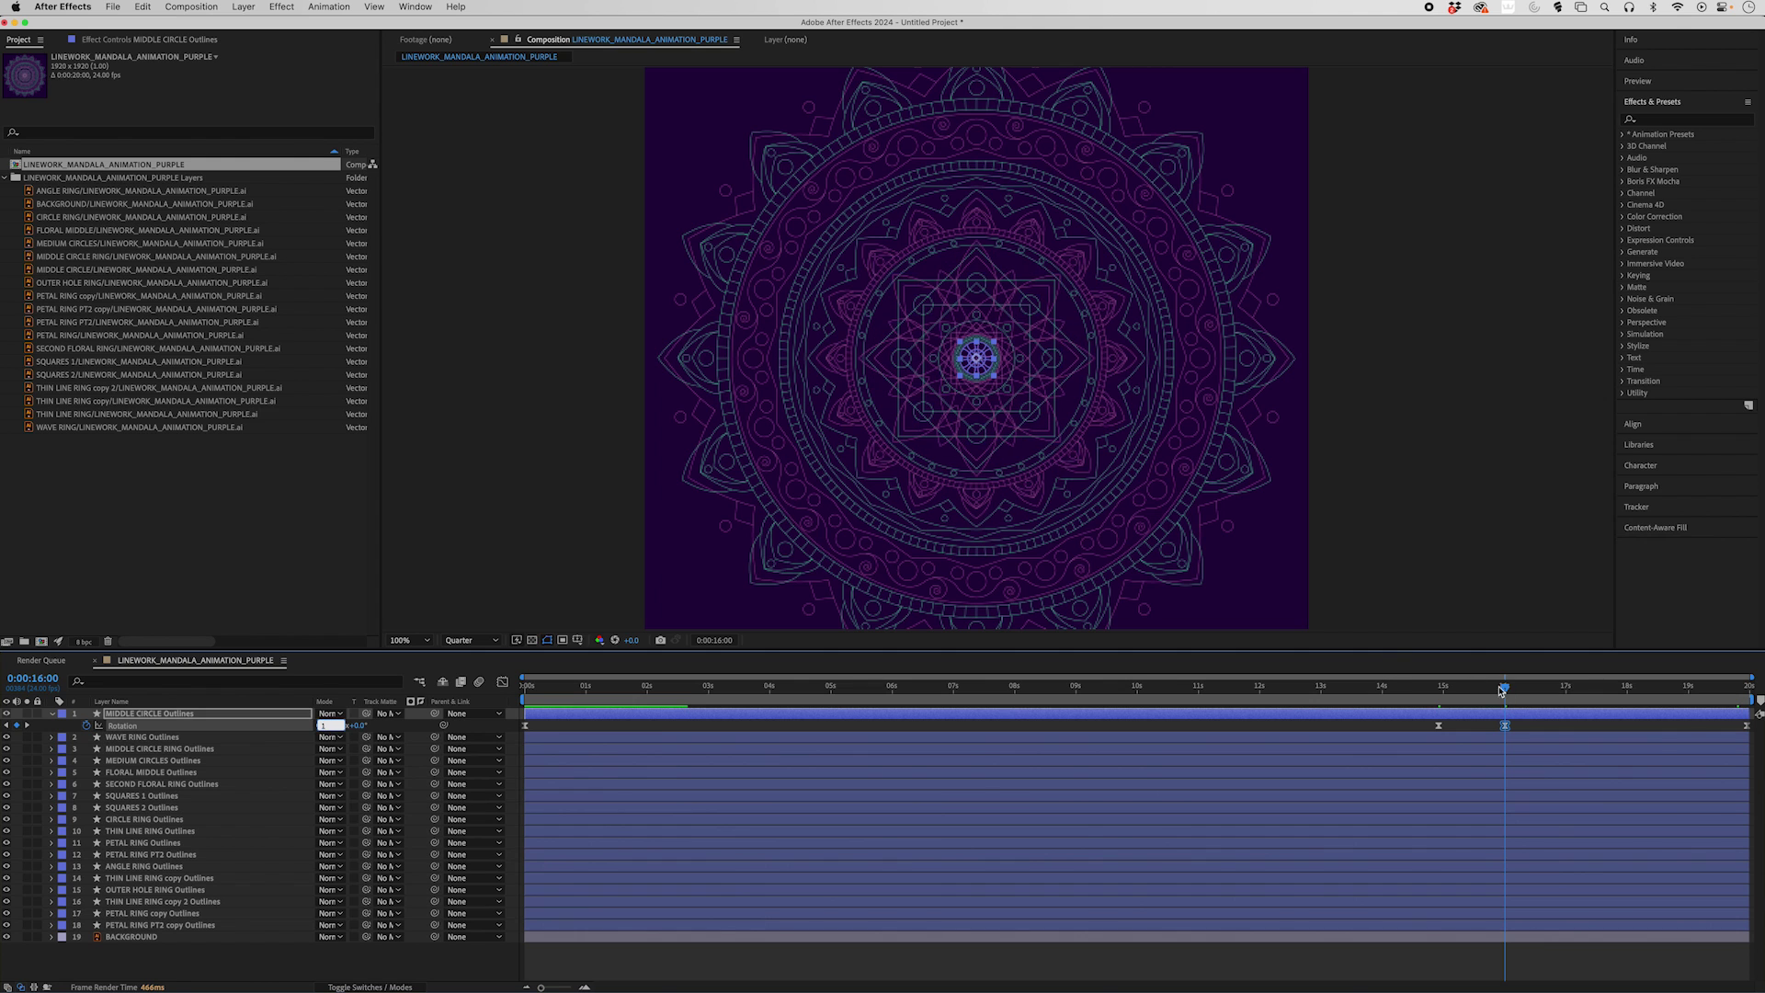
Scrub through the timeline around the 16-second keyframe to check the pause and reversal of the MIDDLE CIRCLE rotation
drag(1505, 689, 1386, 694)
drag(1115, 705, 1523, 708)
key(space)
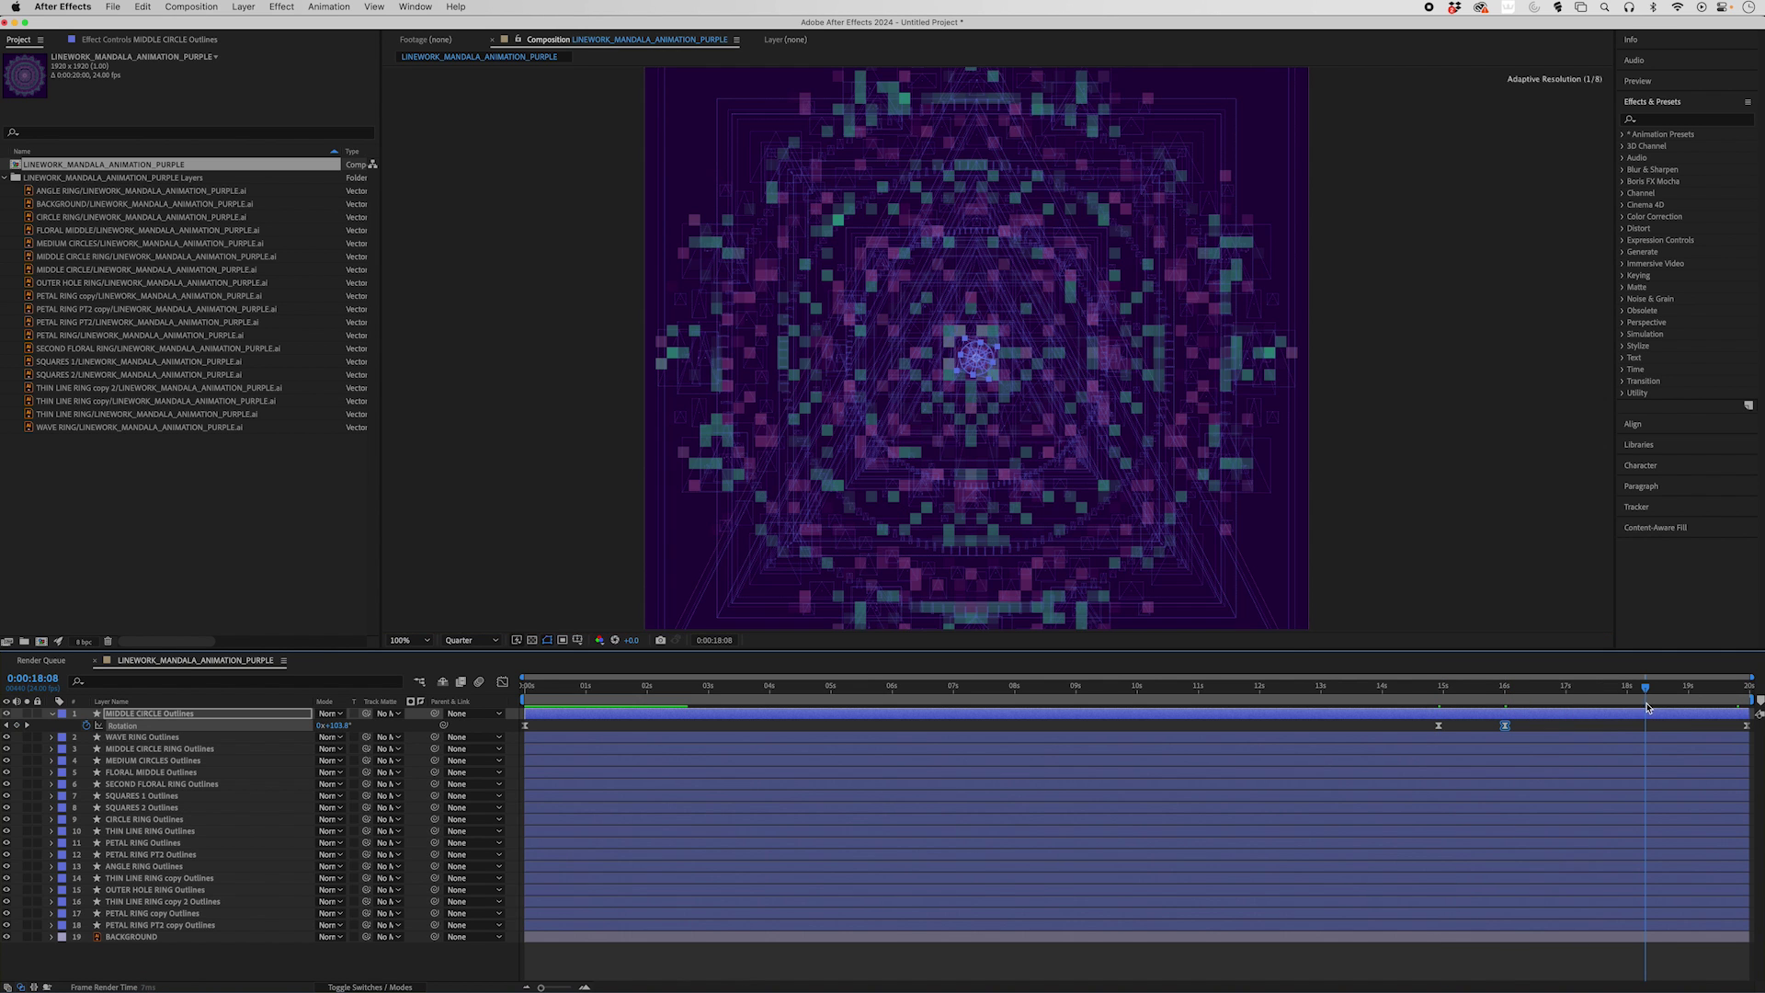
Delete the MIDDLE CIRCLE Rotation keyframe at 0:00:16:00 and scrub the timeline to check the rotation without it
key(space)
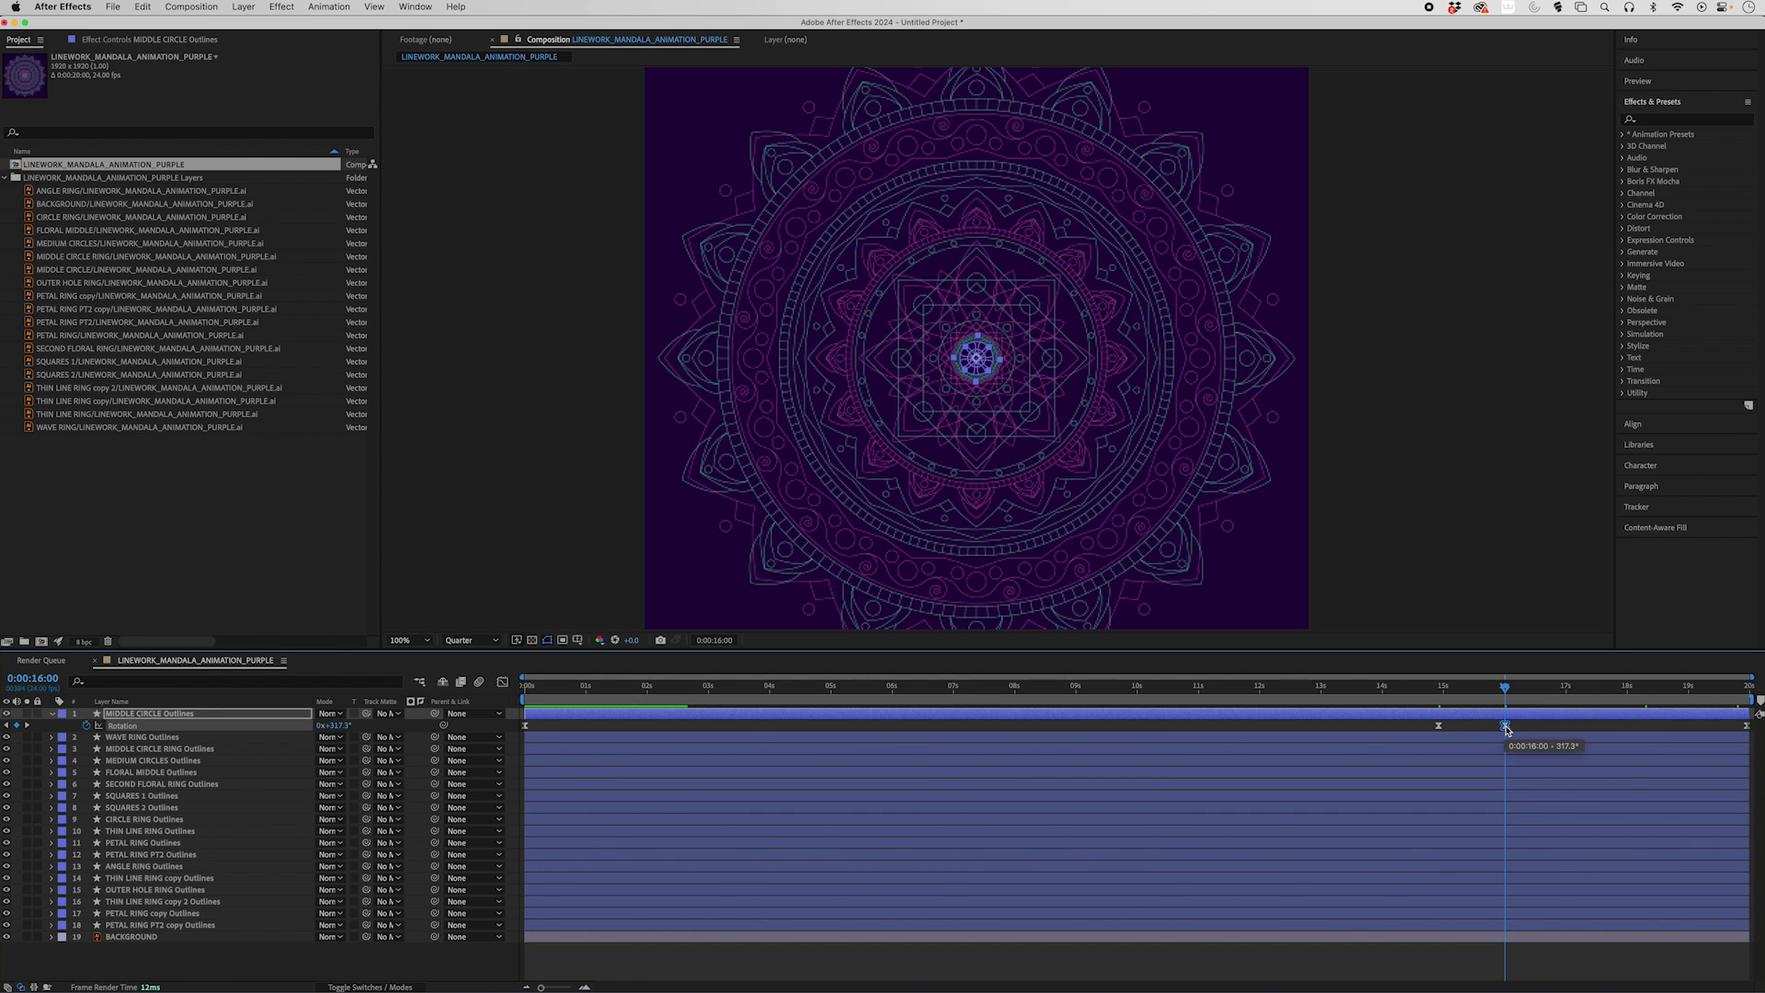
key(Delete)
drag(1503, 689, 1759, 698)
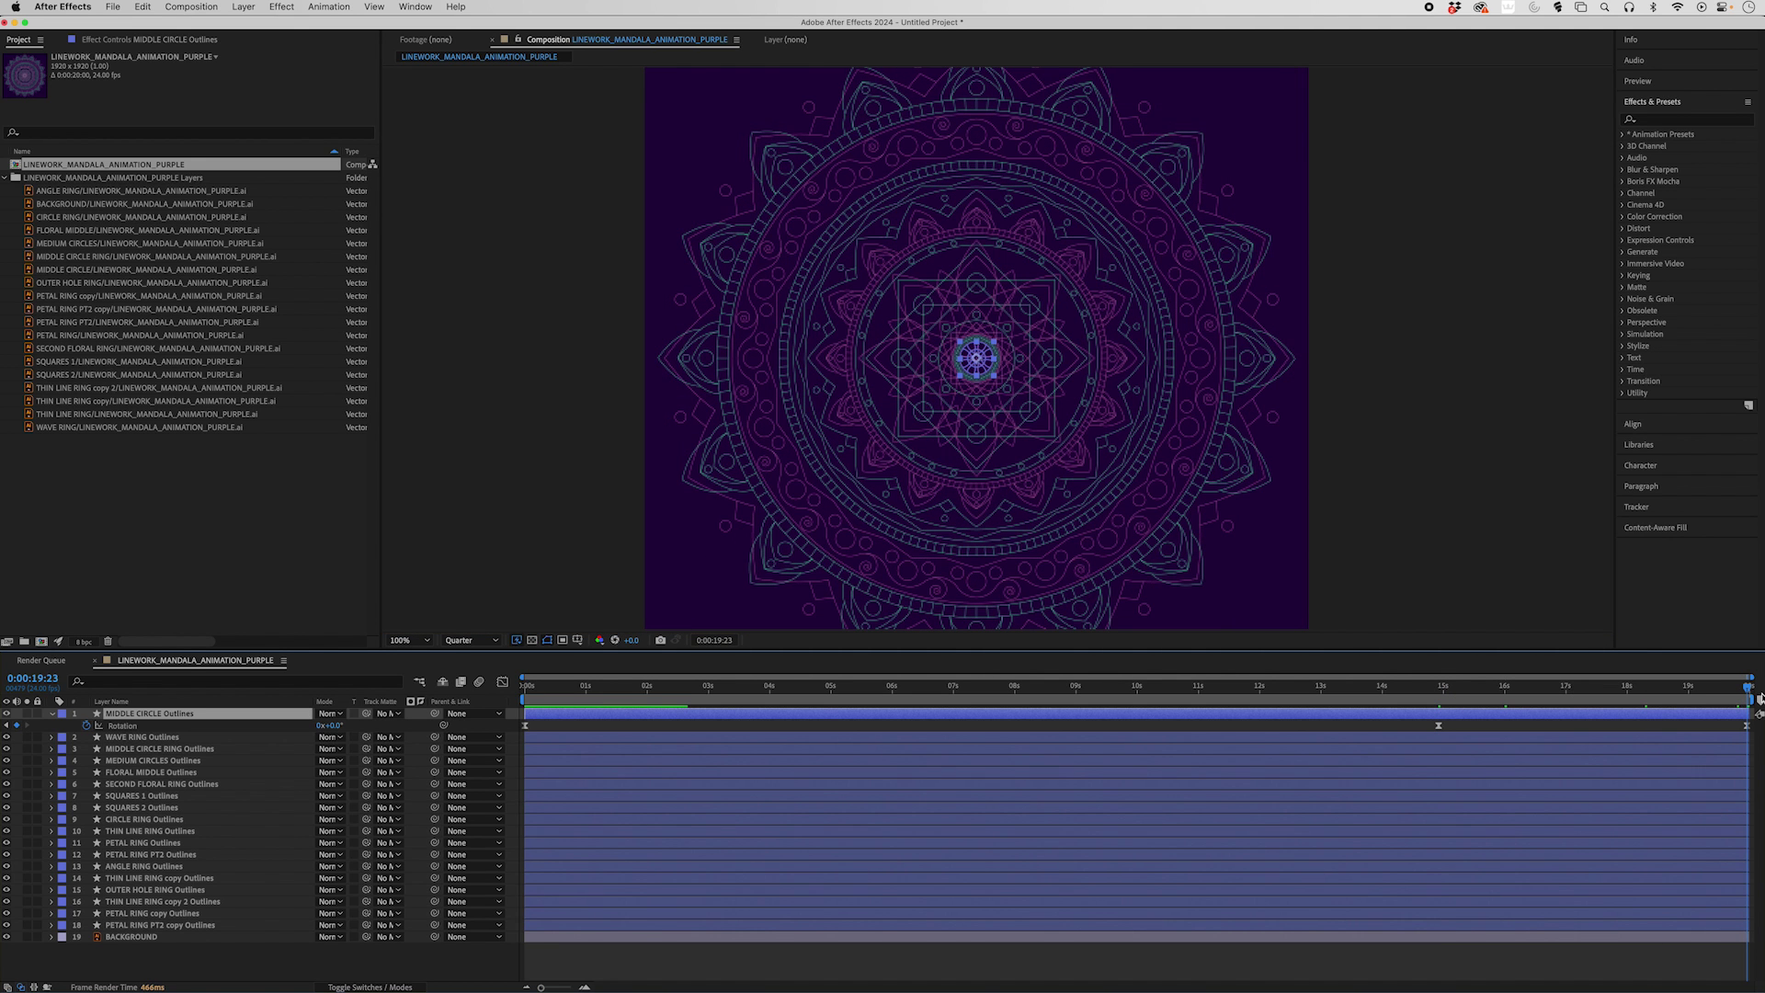
drag(1260, 706, 451, 714)
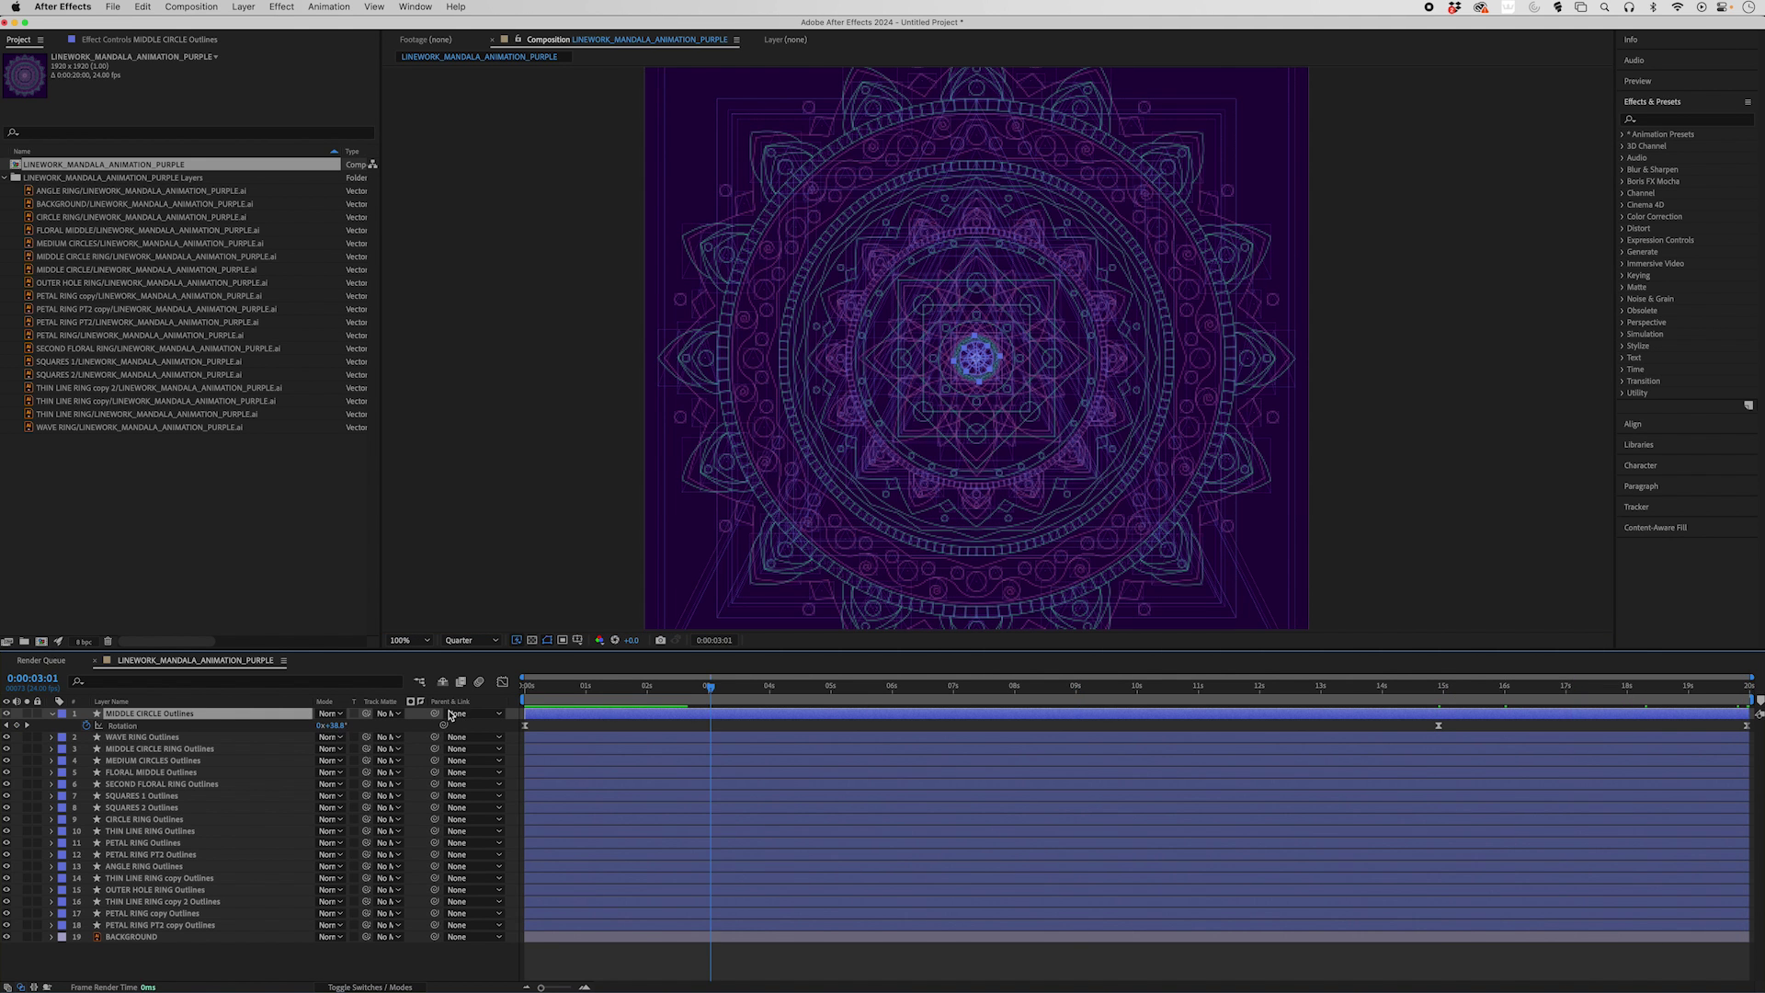
Add a Scale keyframe to MIDDLE CIRCLE at 0:00:00:00 and set it to 70%
click(163, 738)
click(160, 716)
key(s)
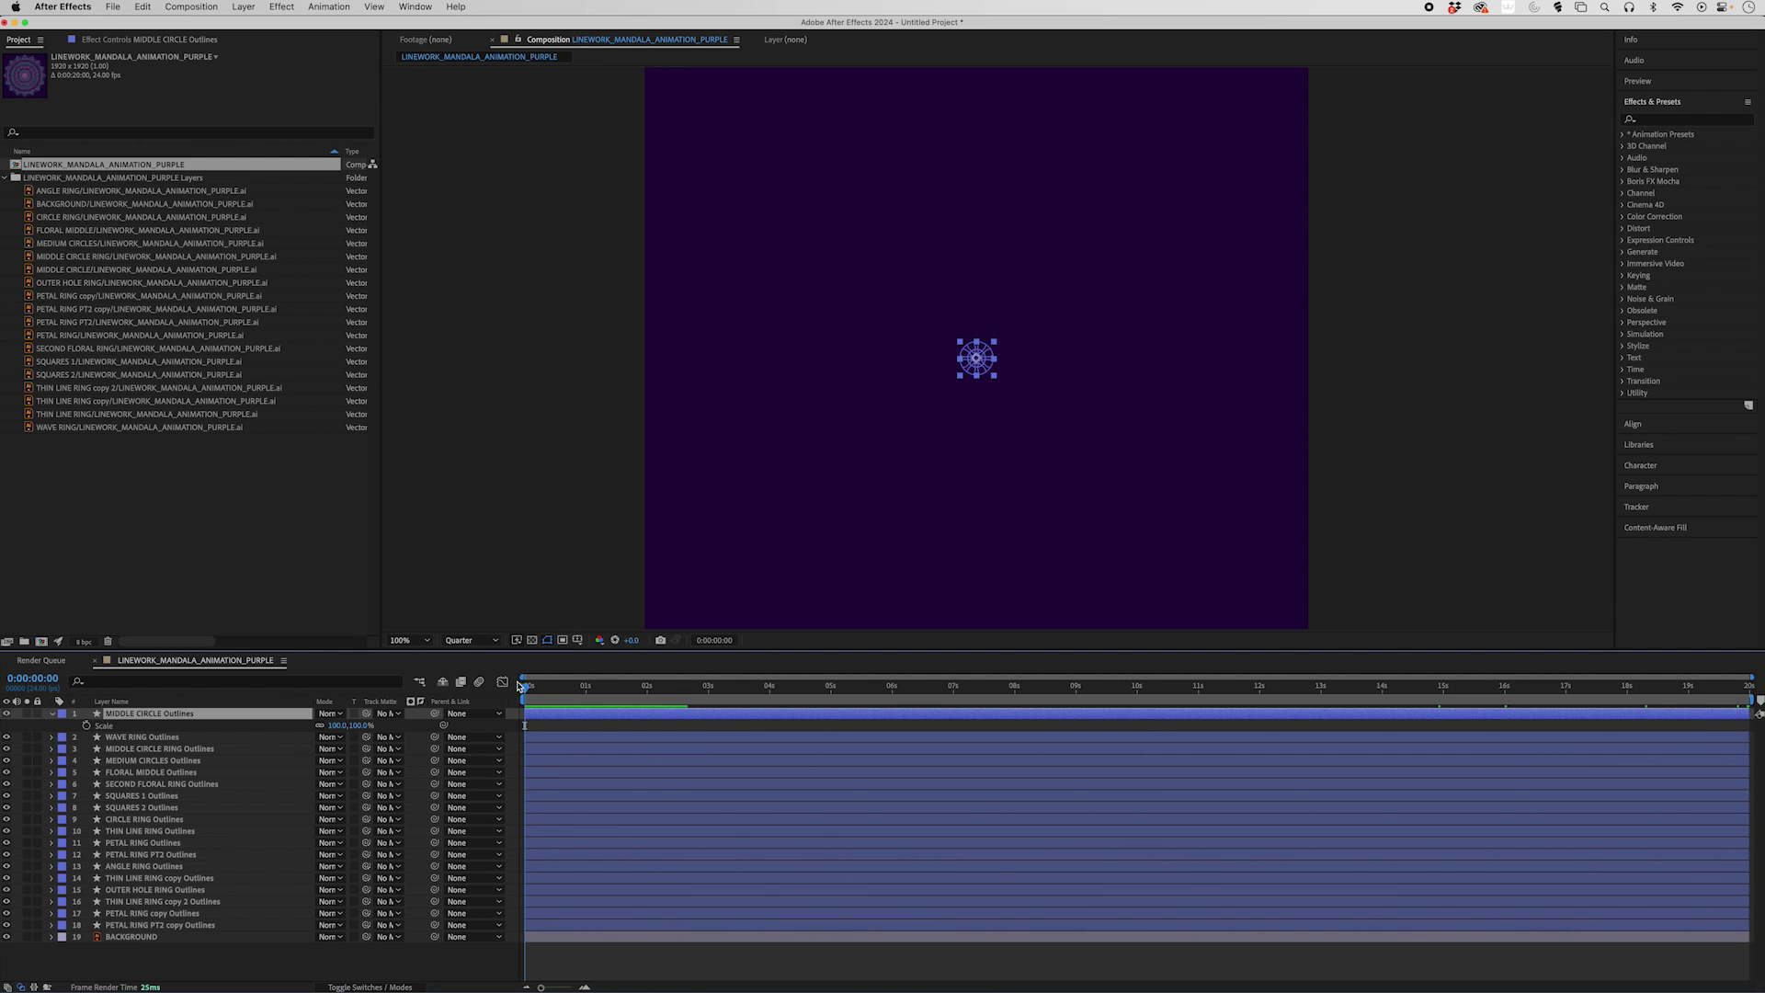
drag(532, 689, 510, 690)
click(87, 726)
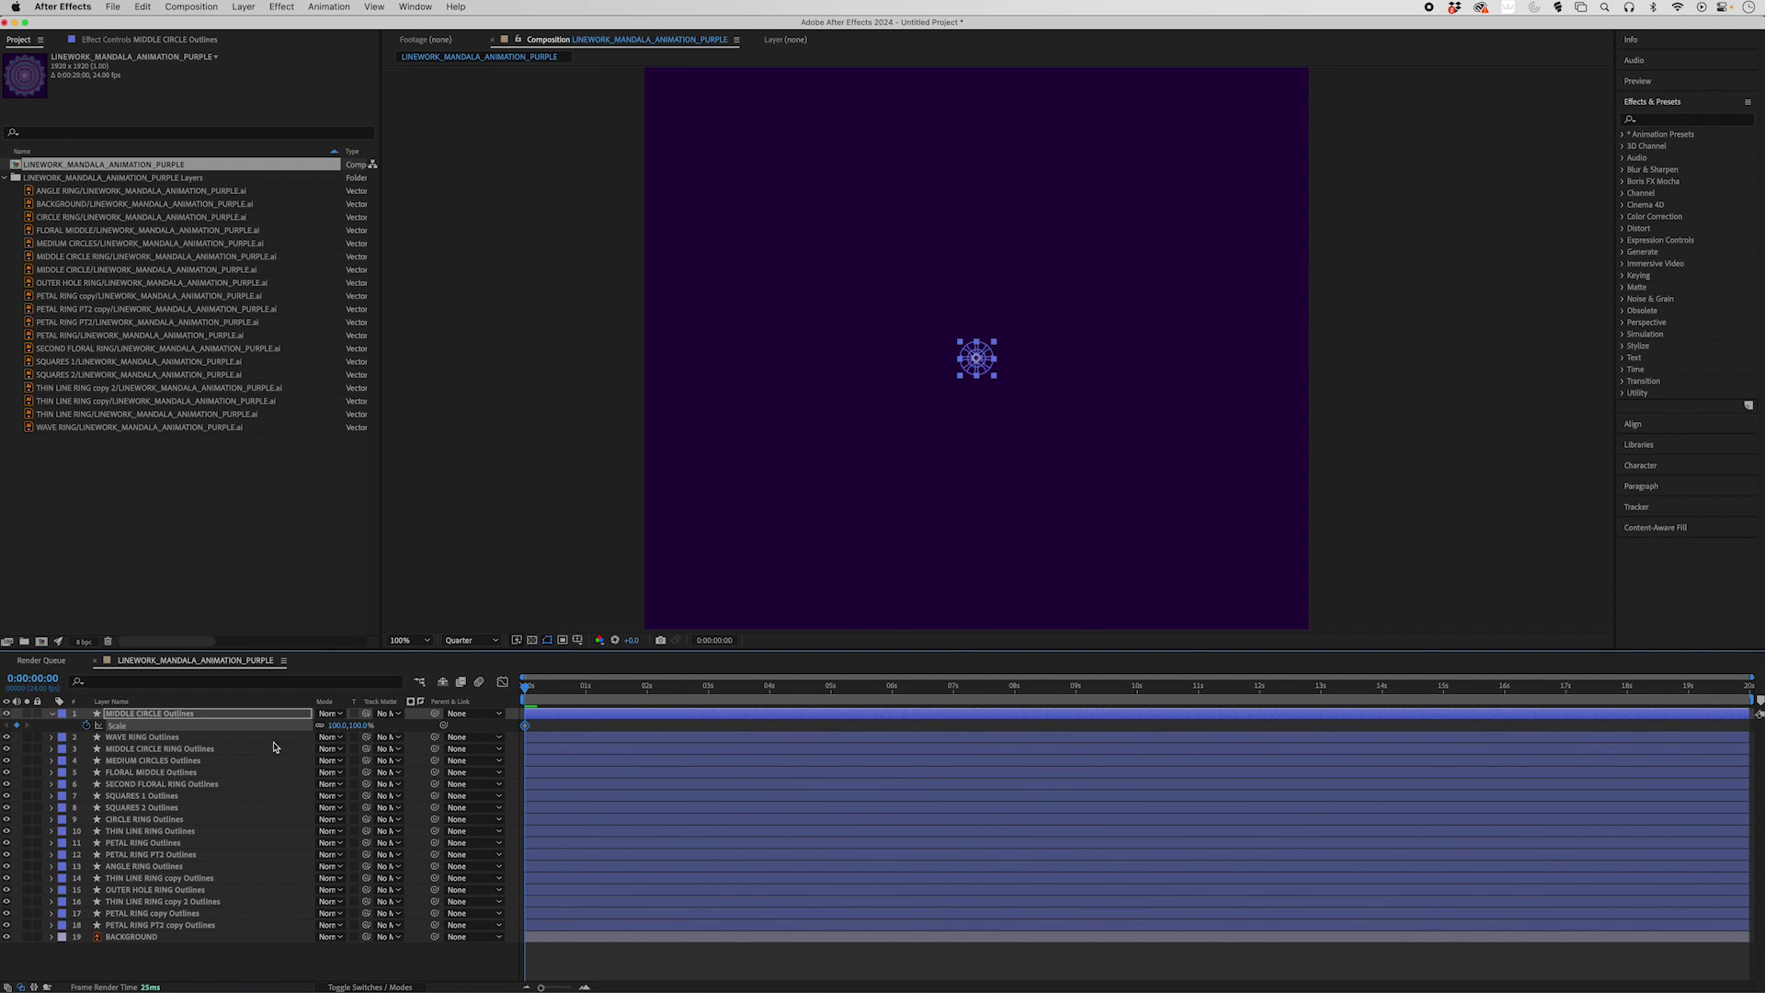
click(337, 725)
text(70)
Add MIDDLE CIRCLE Scale keyframes of 100% at 0:00:02:13 and 0:00:15:07
drag(526, 689, 548, 690)
drag(658, 693, 683, 693)
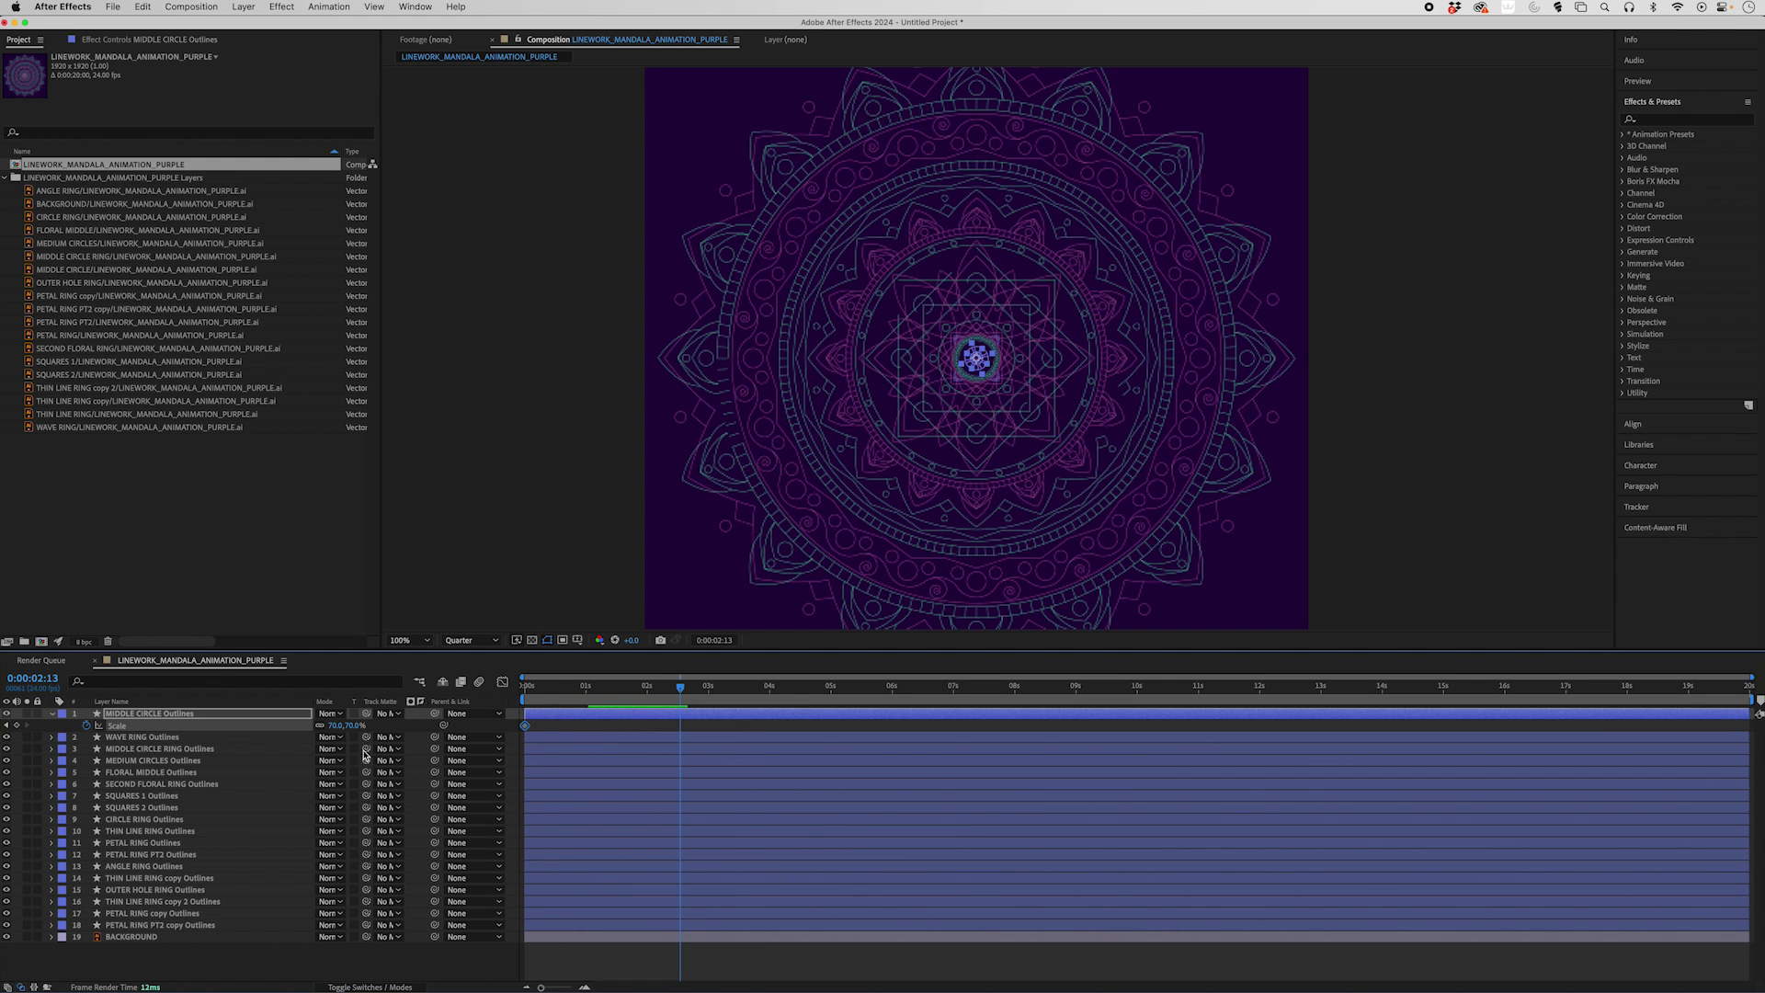
click(337, 725)
text(100)
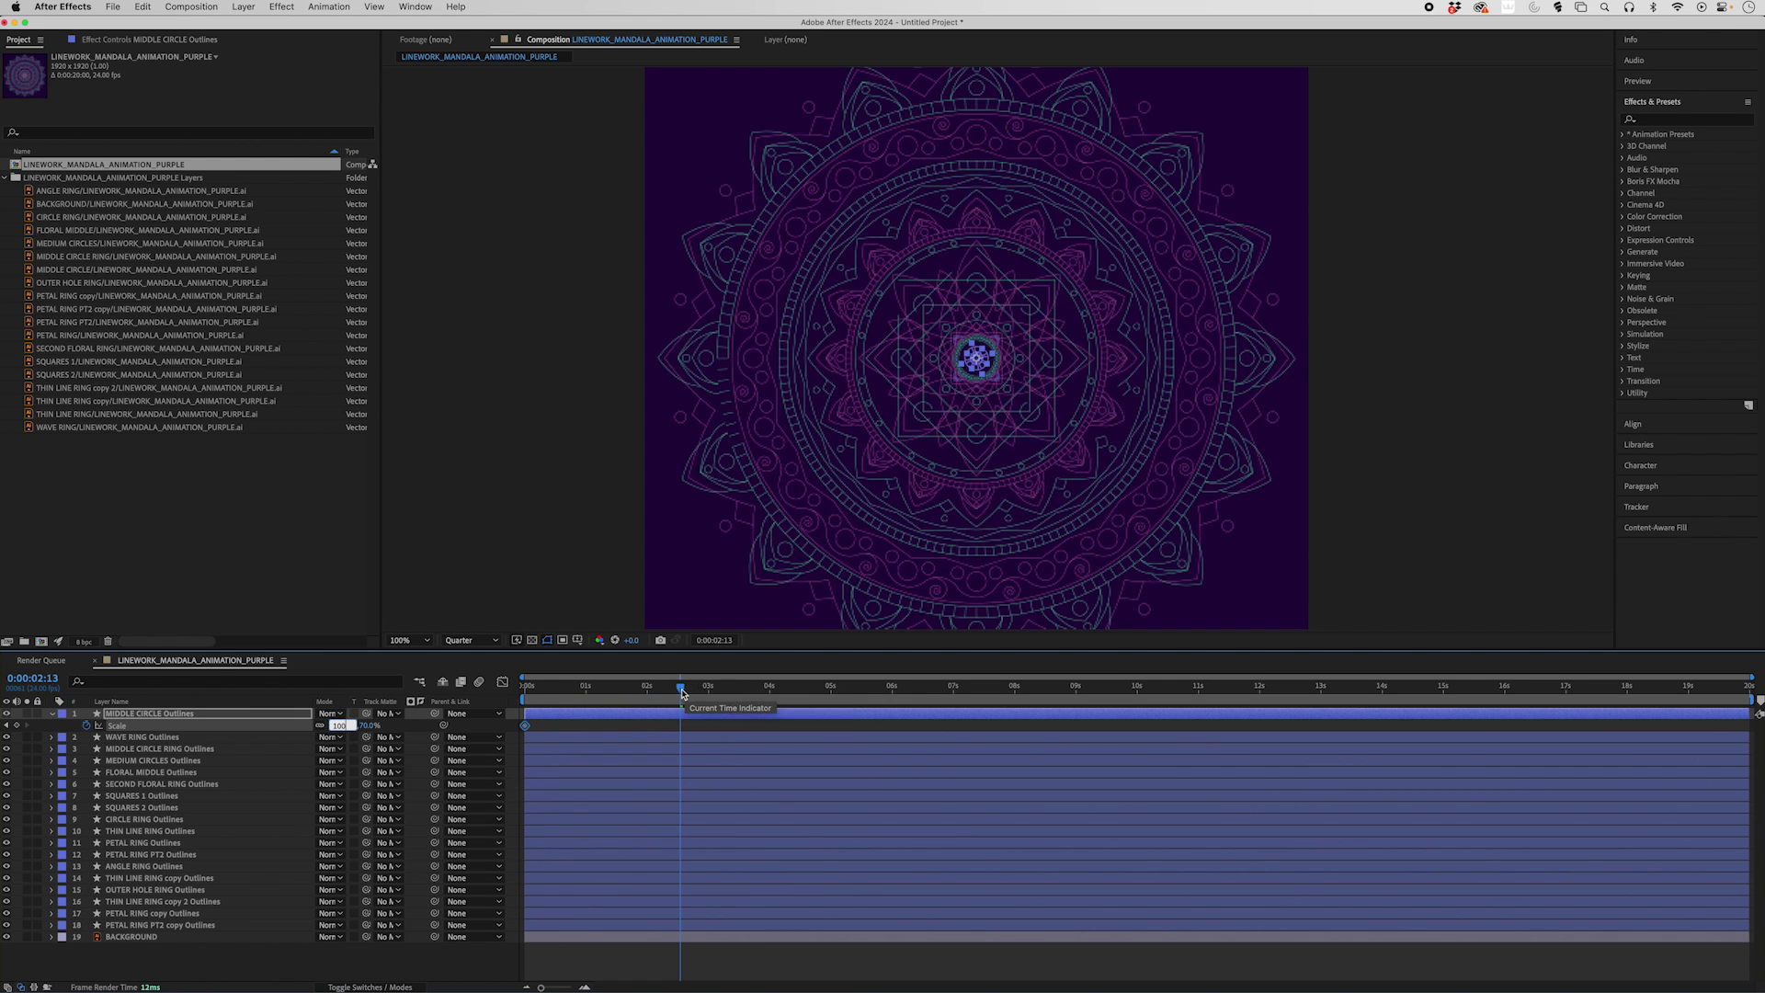
drag(682, 694, 1461, 698)
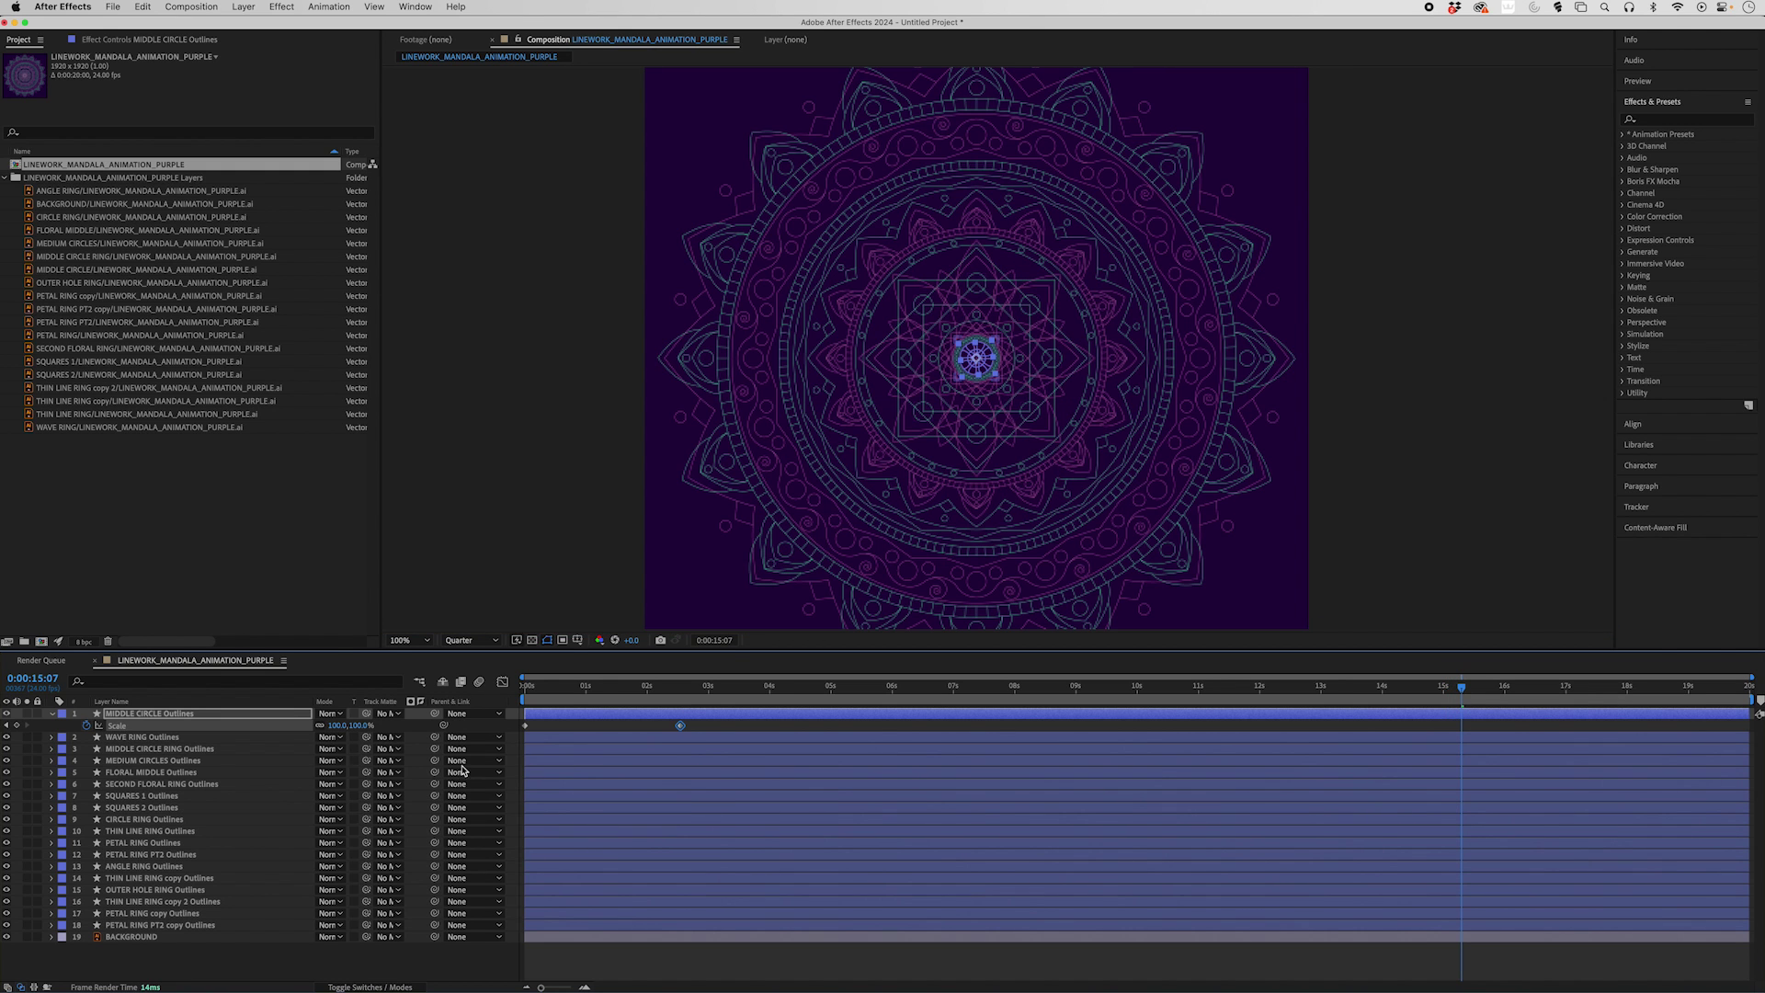
click(17, 726)
key(super+z)
Add a MIDDLE CIRCLE Scale keyframe of 0% at 0:00:19:22
drag(1665, 699, 1746, 703)
click(357, 726)
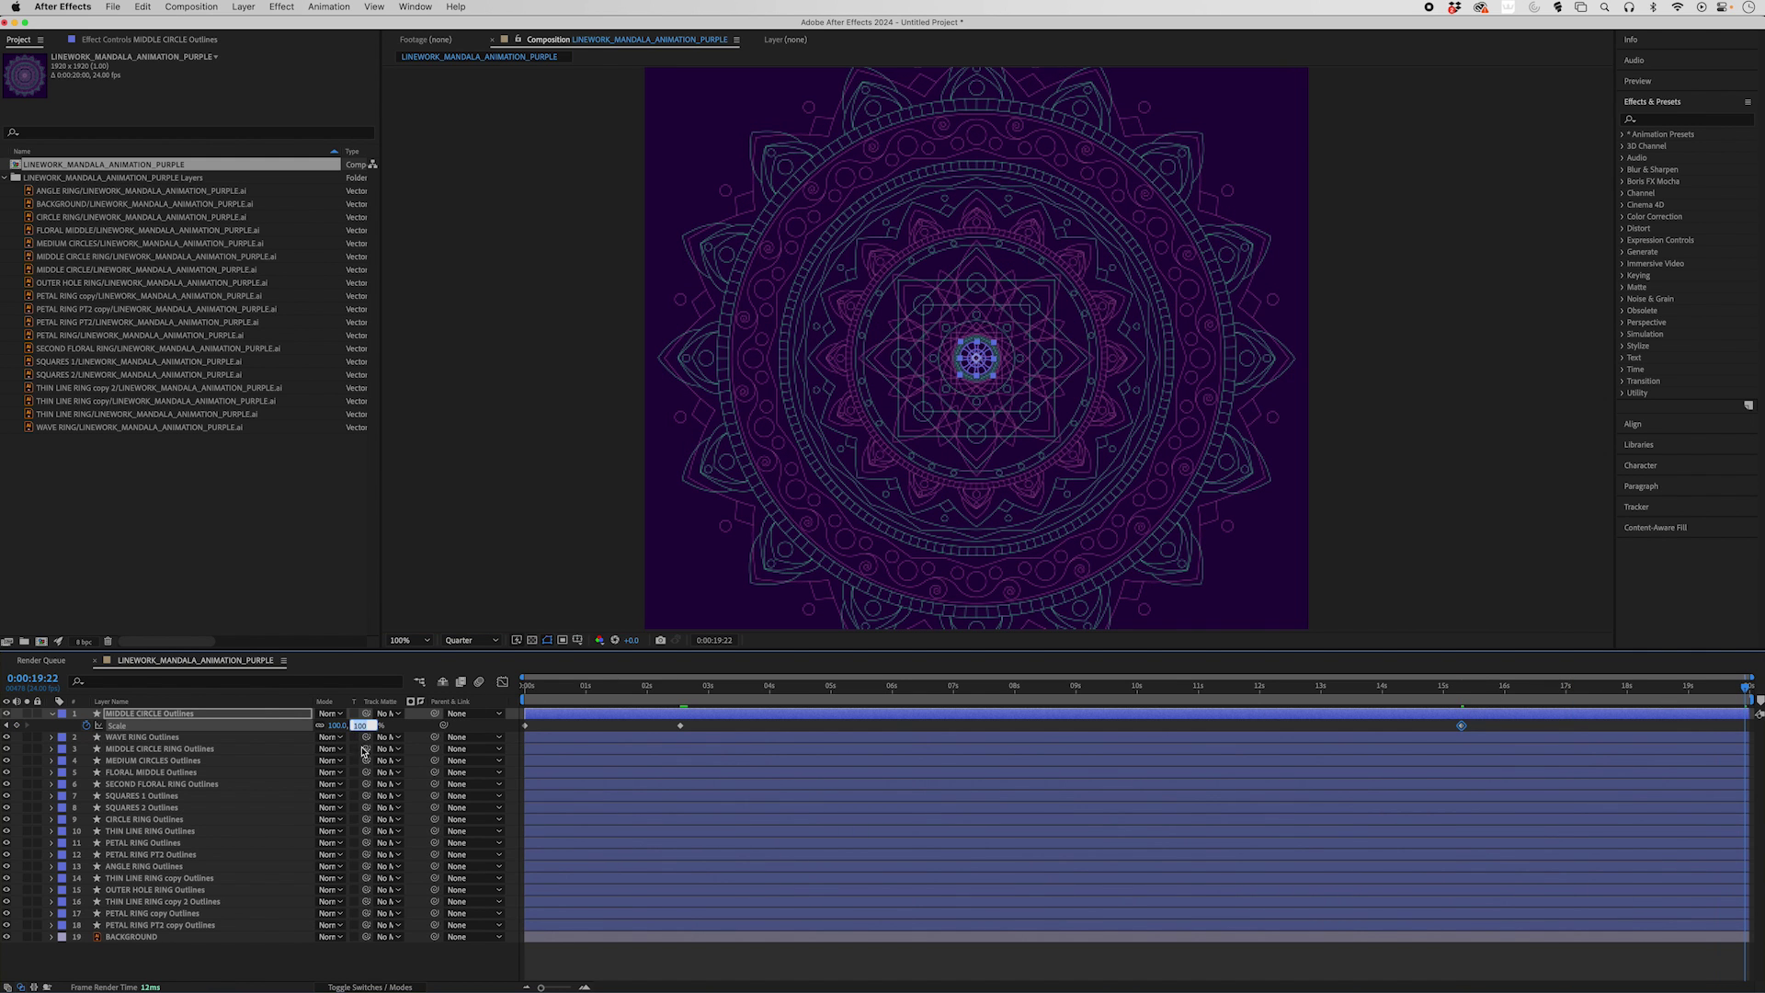
text(0)
key(Return)
Move back frame by frame from 0:00:19:22 and scrub the last half second to examine how MIDDLE CIRCLE shrinks
key(Page_Up)
key(Page_Up)
key(Page_Up)
key(Page_Up)
key(Page_Up)
key(Page_Up)
key(Page_Up)
key(Page_Up)
key(Page_Up)
key(Page_Up)
key(Page_Up)
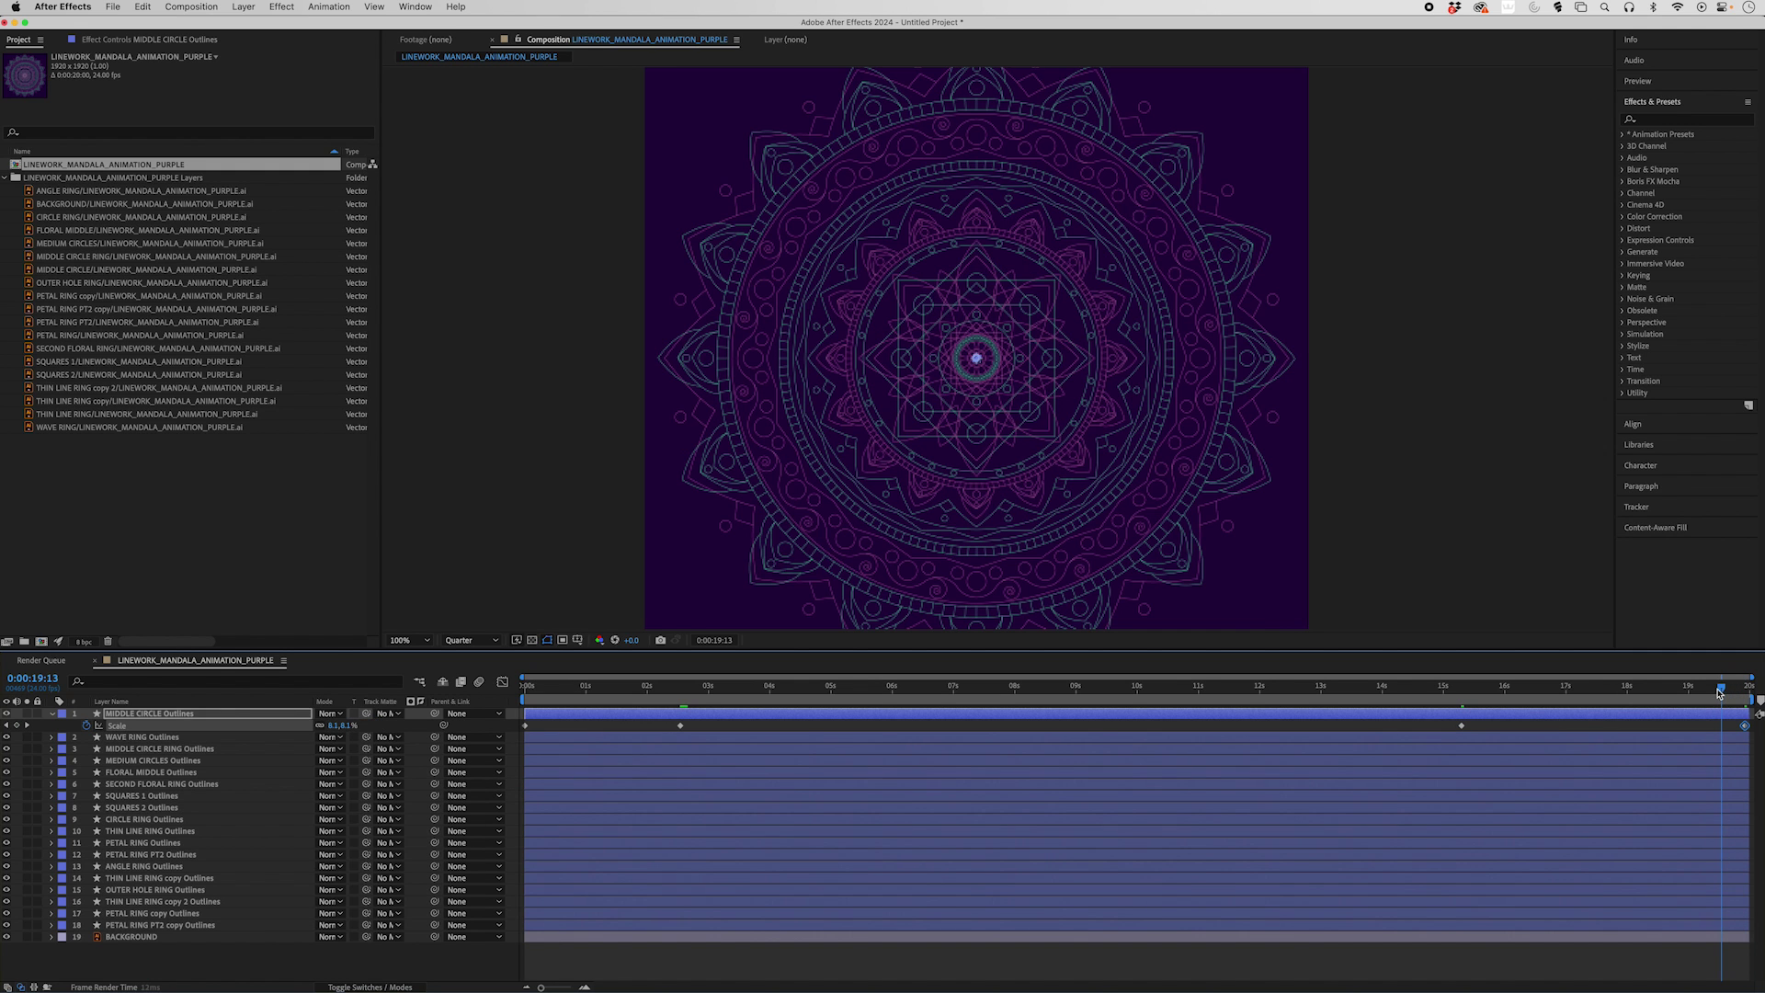
drag(1740, 692, 1731, 691)
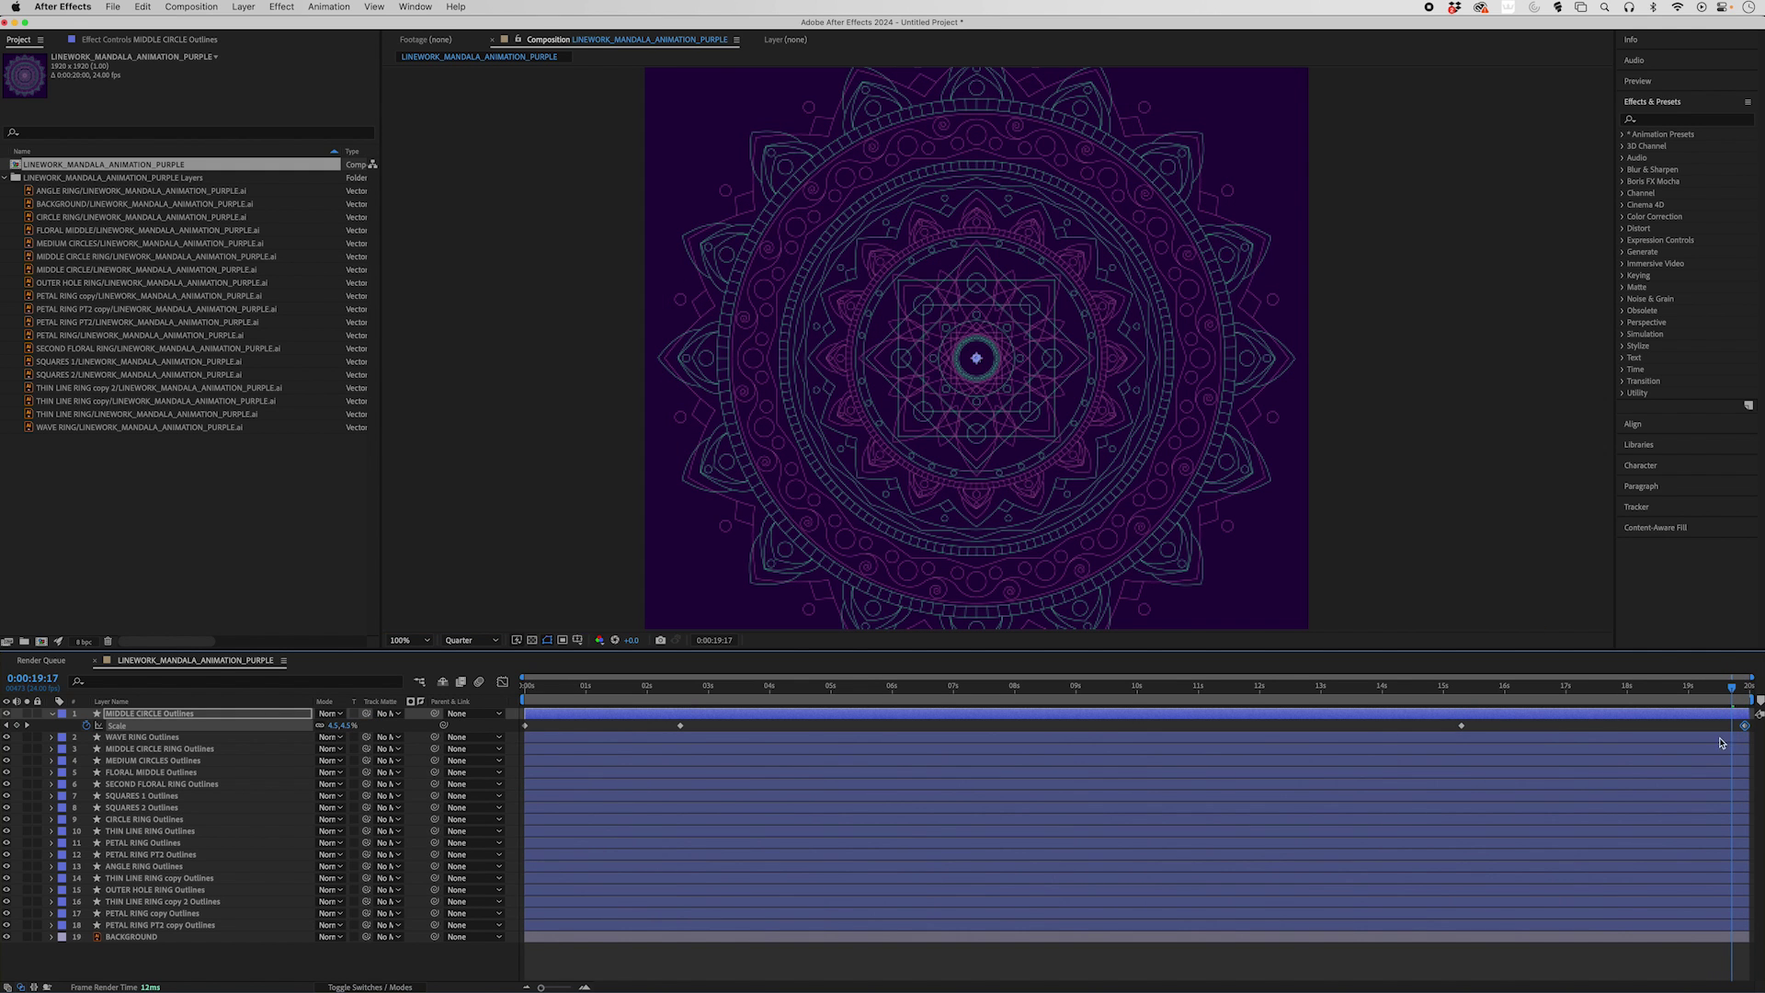
Apply Easy Ease to all four MIDDLE CIRCLE Scale keyframes and scrub the timeline to check the scaling
click(1462, 725)
drag(1685, 689, 831, 687)
drag(562, 689, 527, 690)
drag(530, 691, 682, 695)
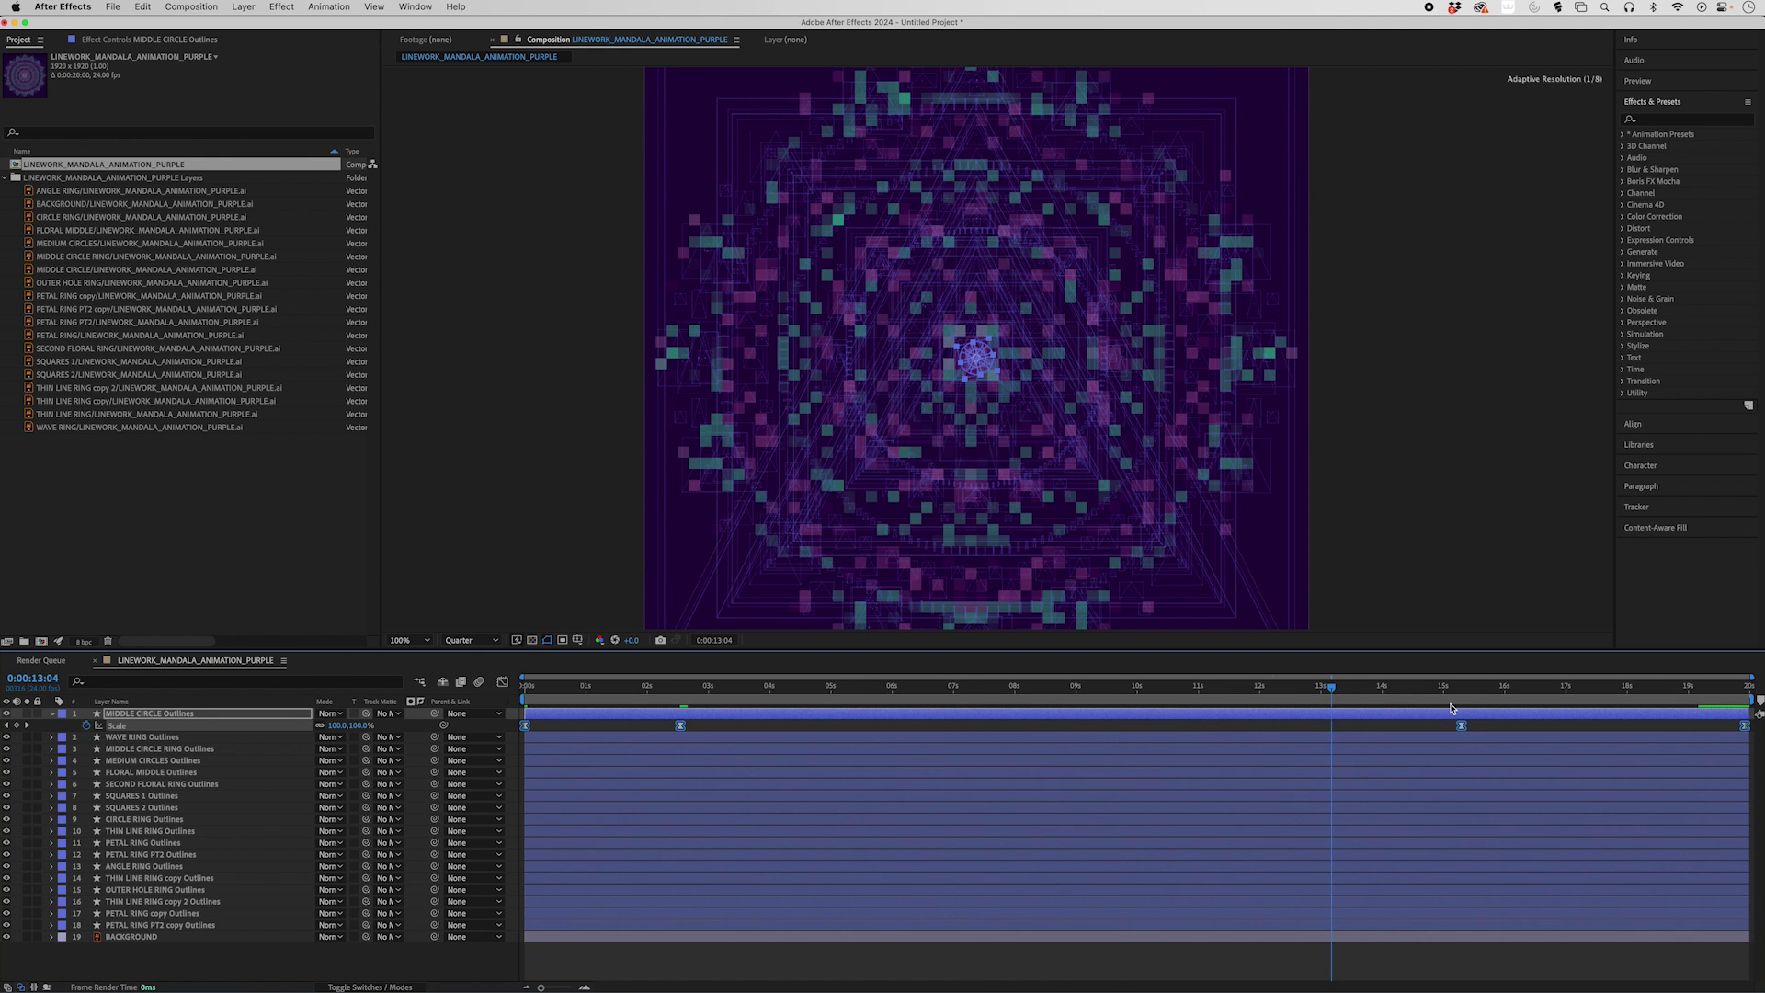
drag(1472, 707, 1640, 703)
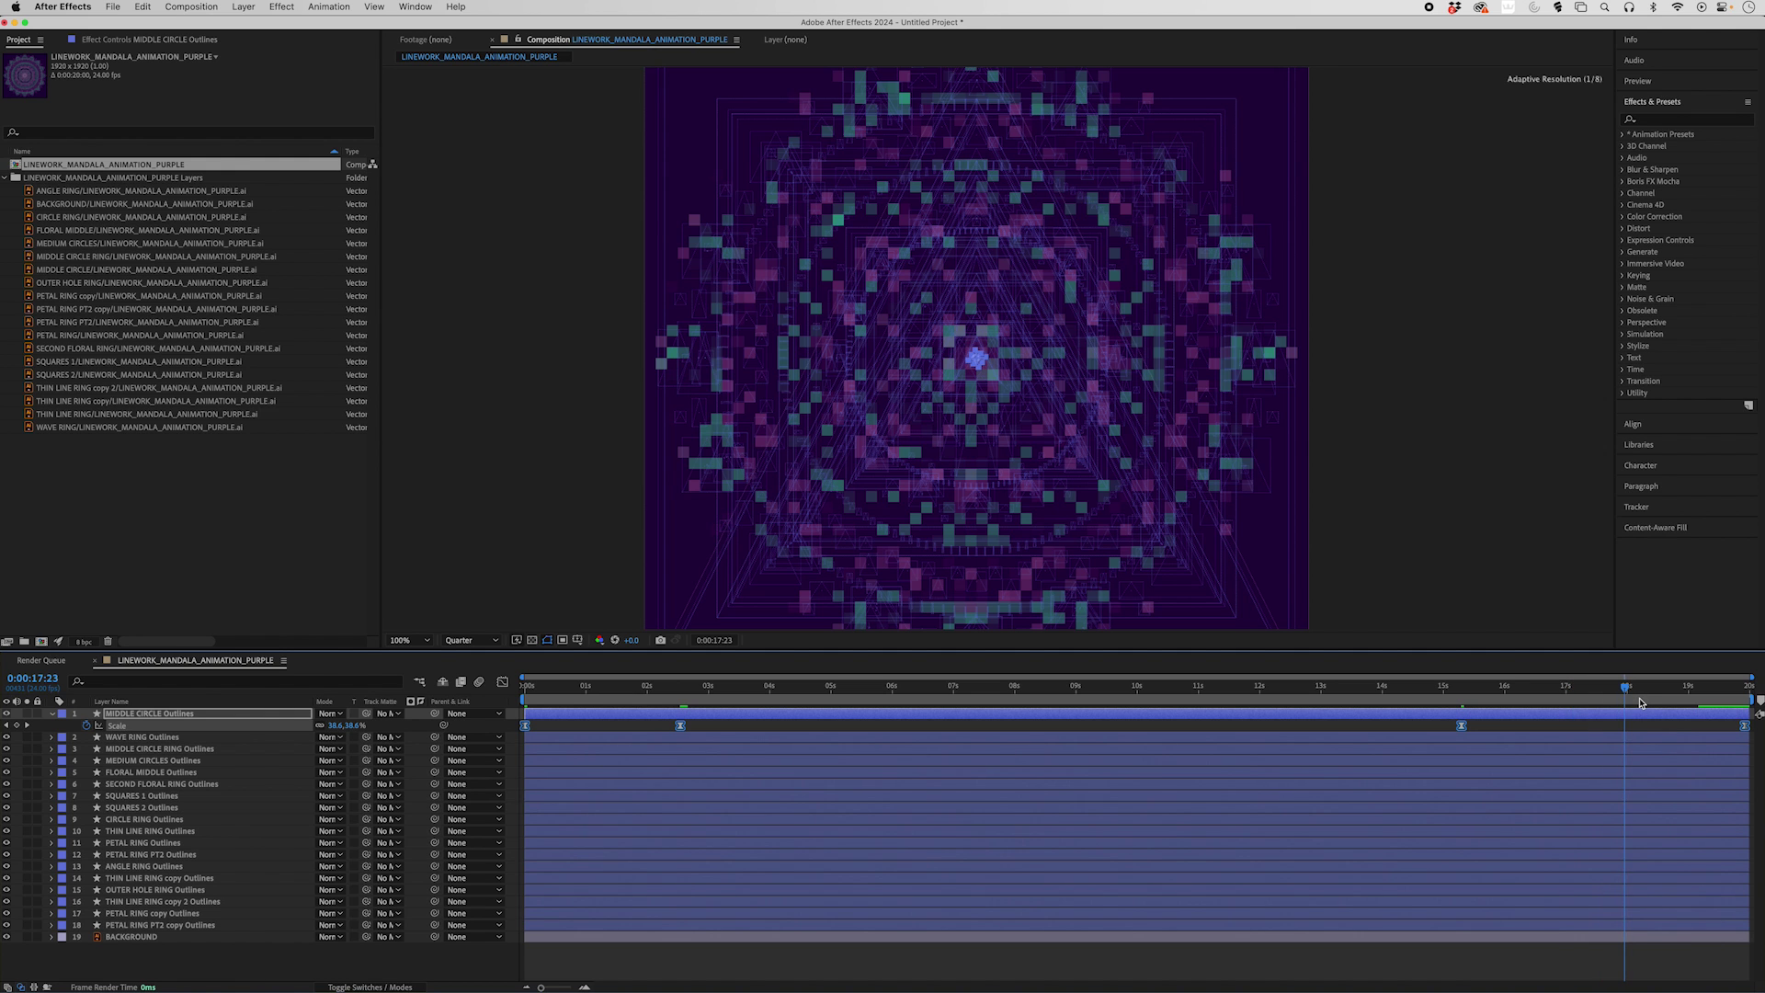
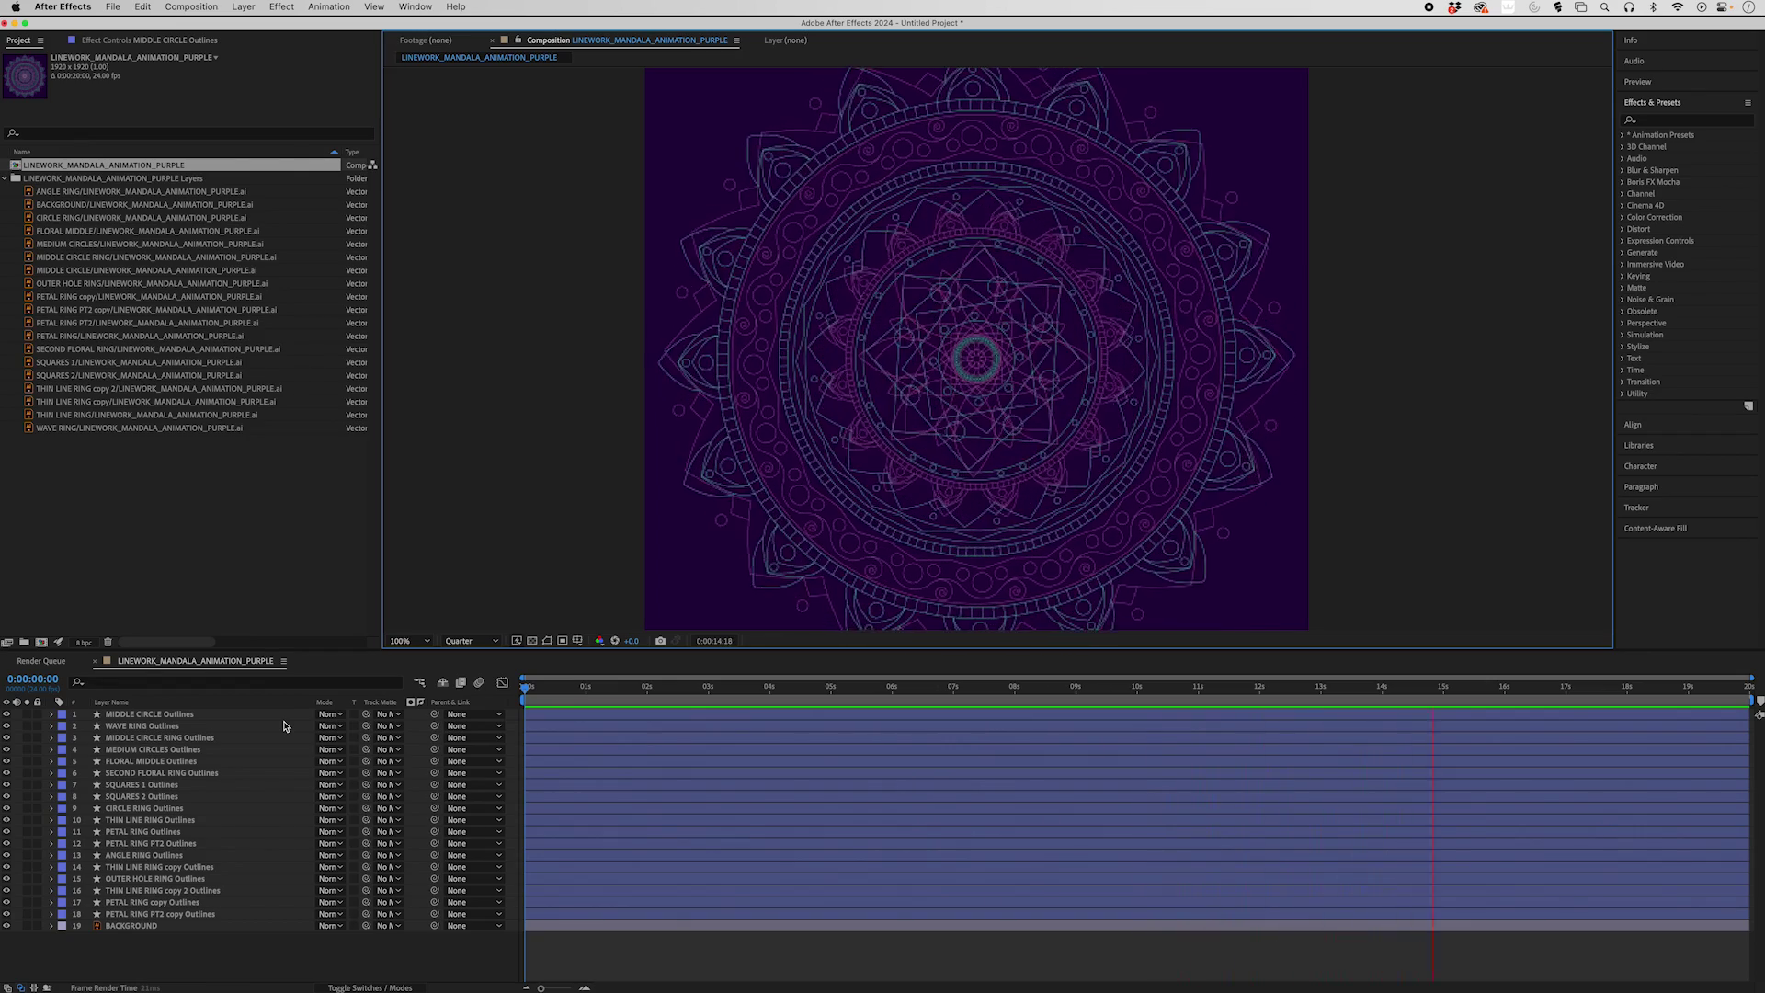
Stop the preview and reveal the Rotation keyframes of the MIDDLE CIRCLE, WAVE RING and MIDDLE CIRCLE RING layers
key(space)
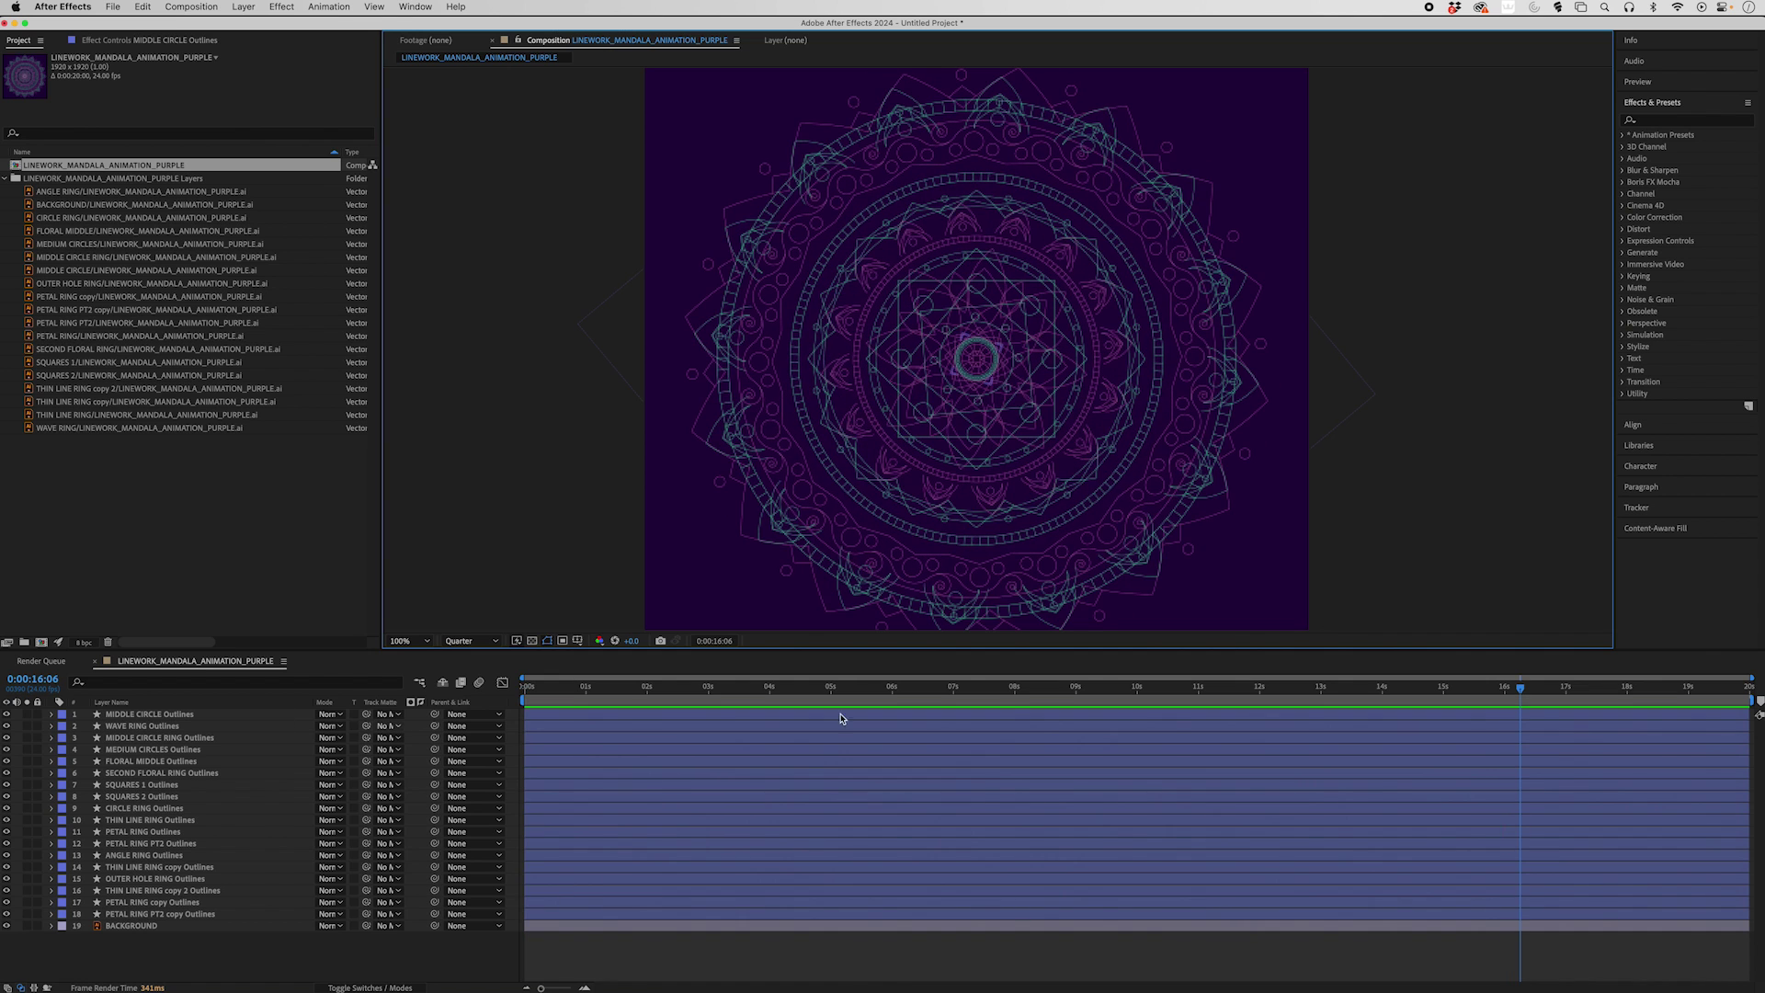
click(160, 715)
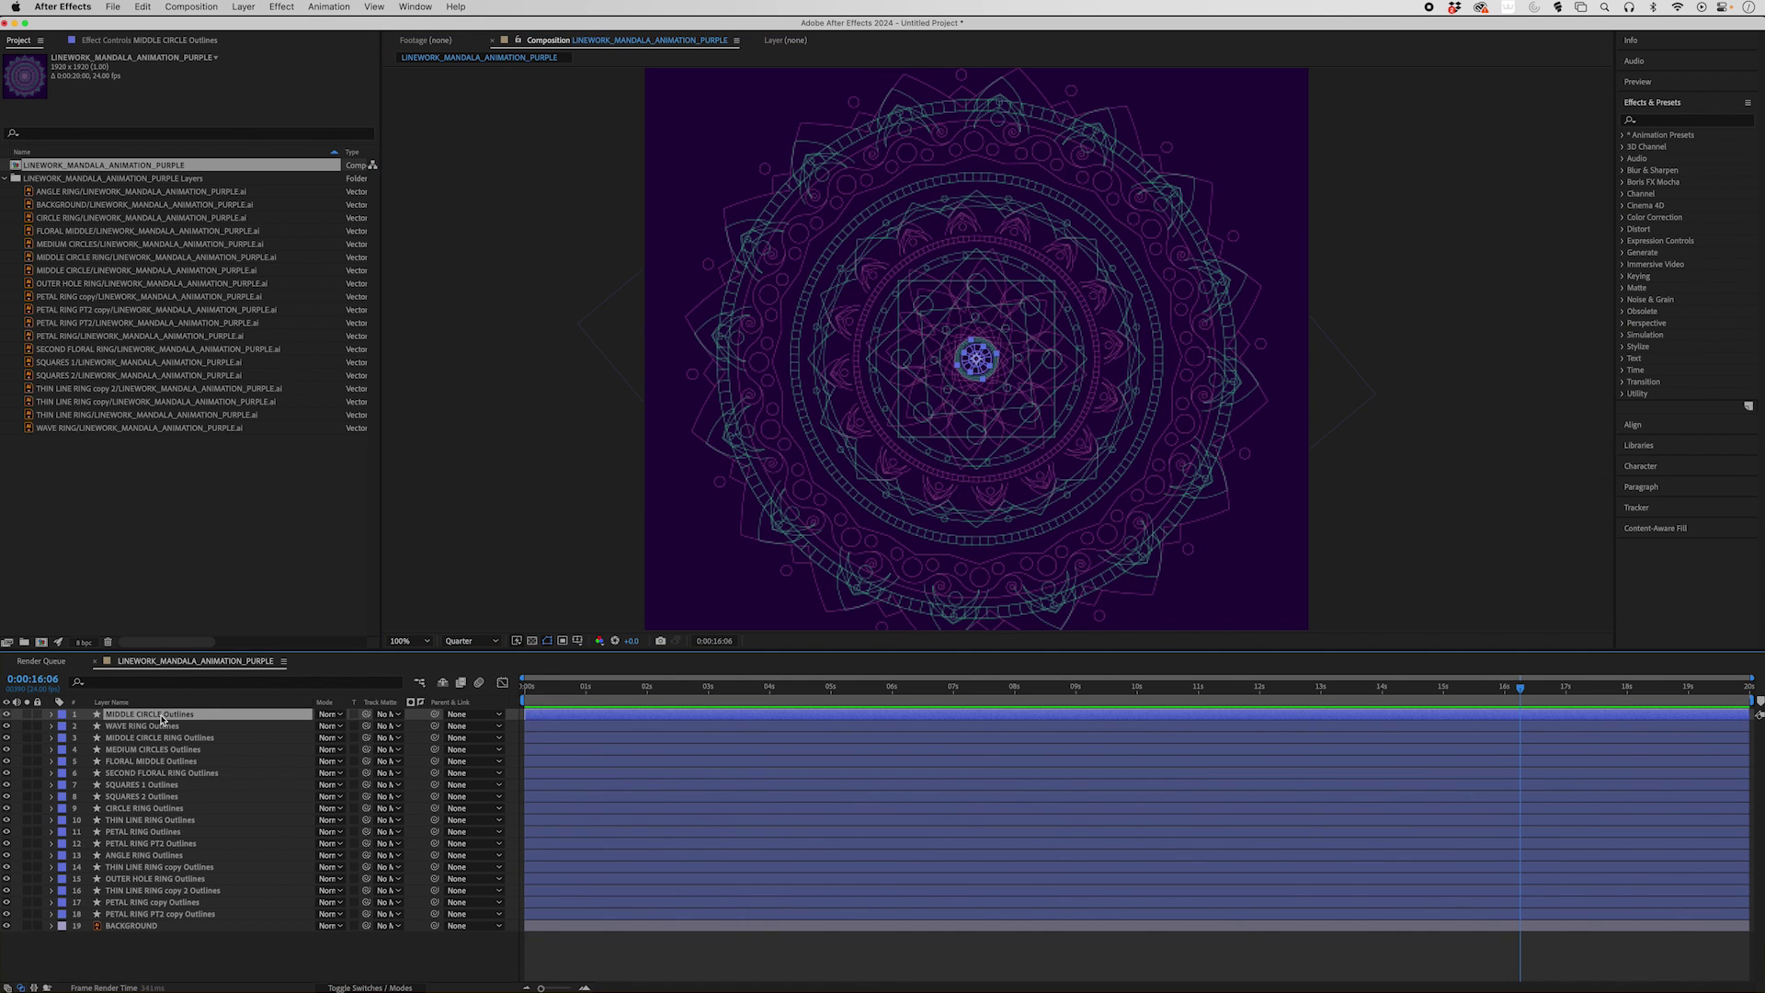
shift+click(155, 739)
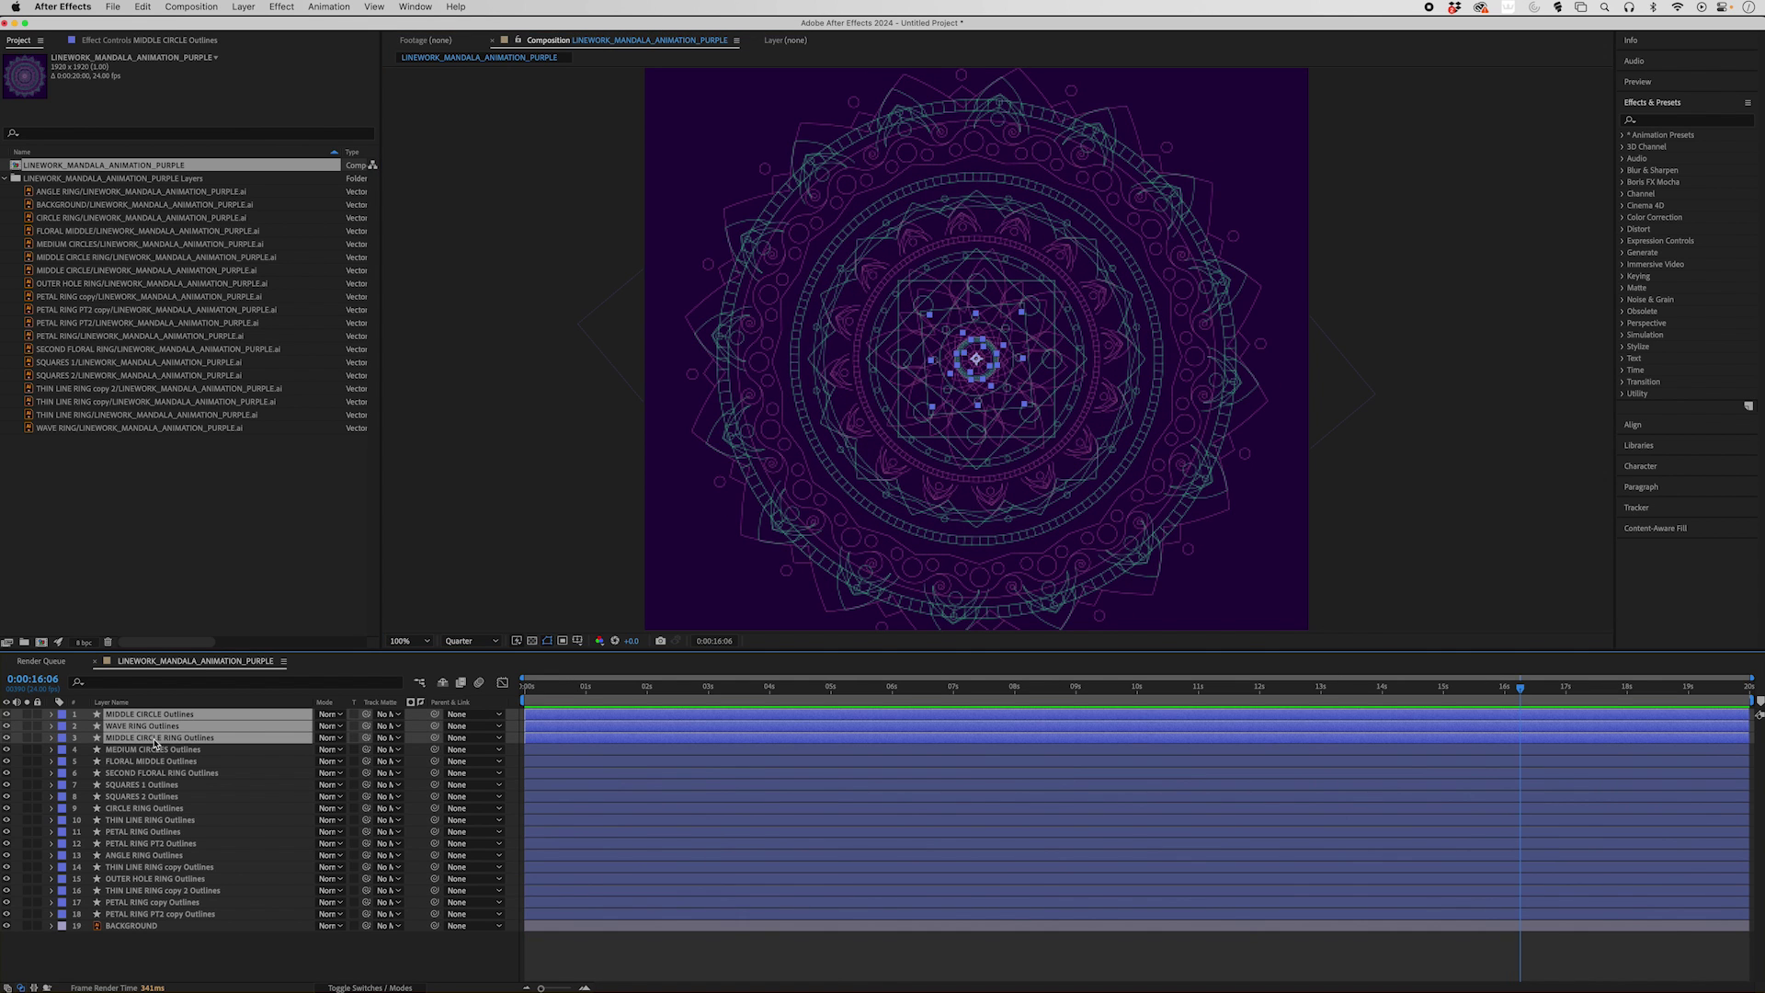
key(u)
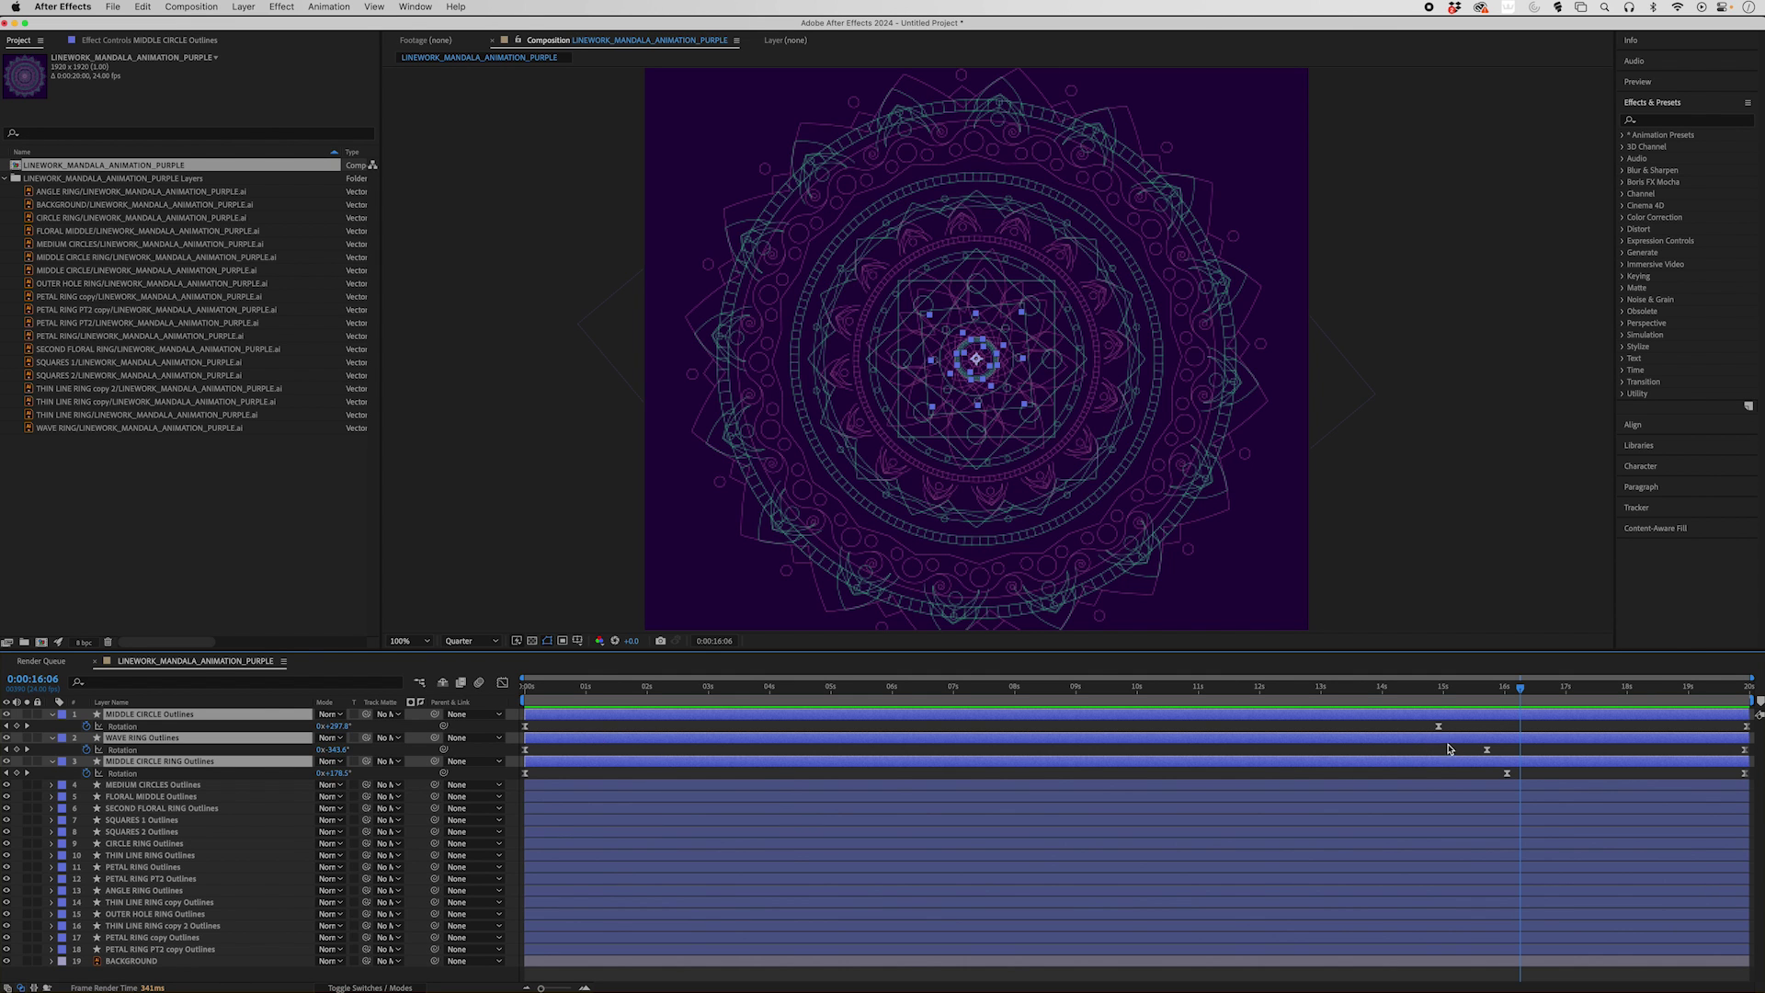
Compare the three layers' Rotation values at their second keyframes, at 0:00:14:22, 0:00:15:17 and 0:00:16:01
click(1518, 687)
drag(1477, 699, 1440, 705)
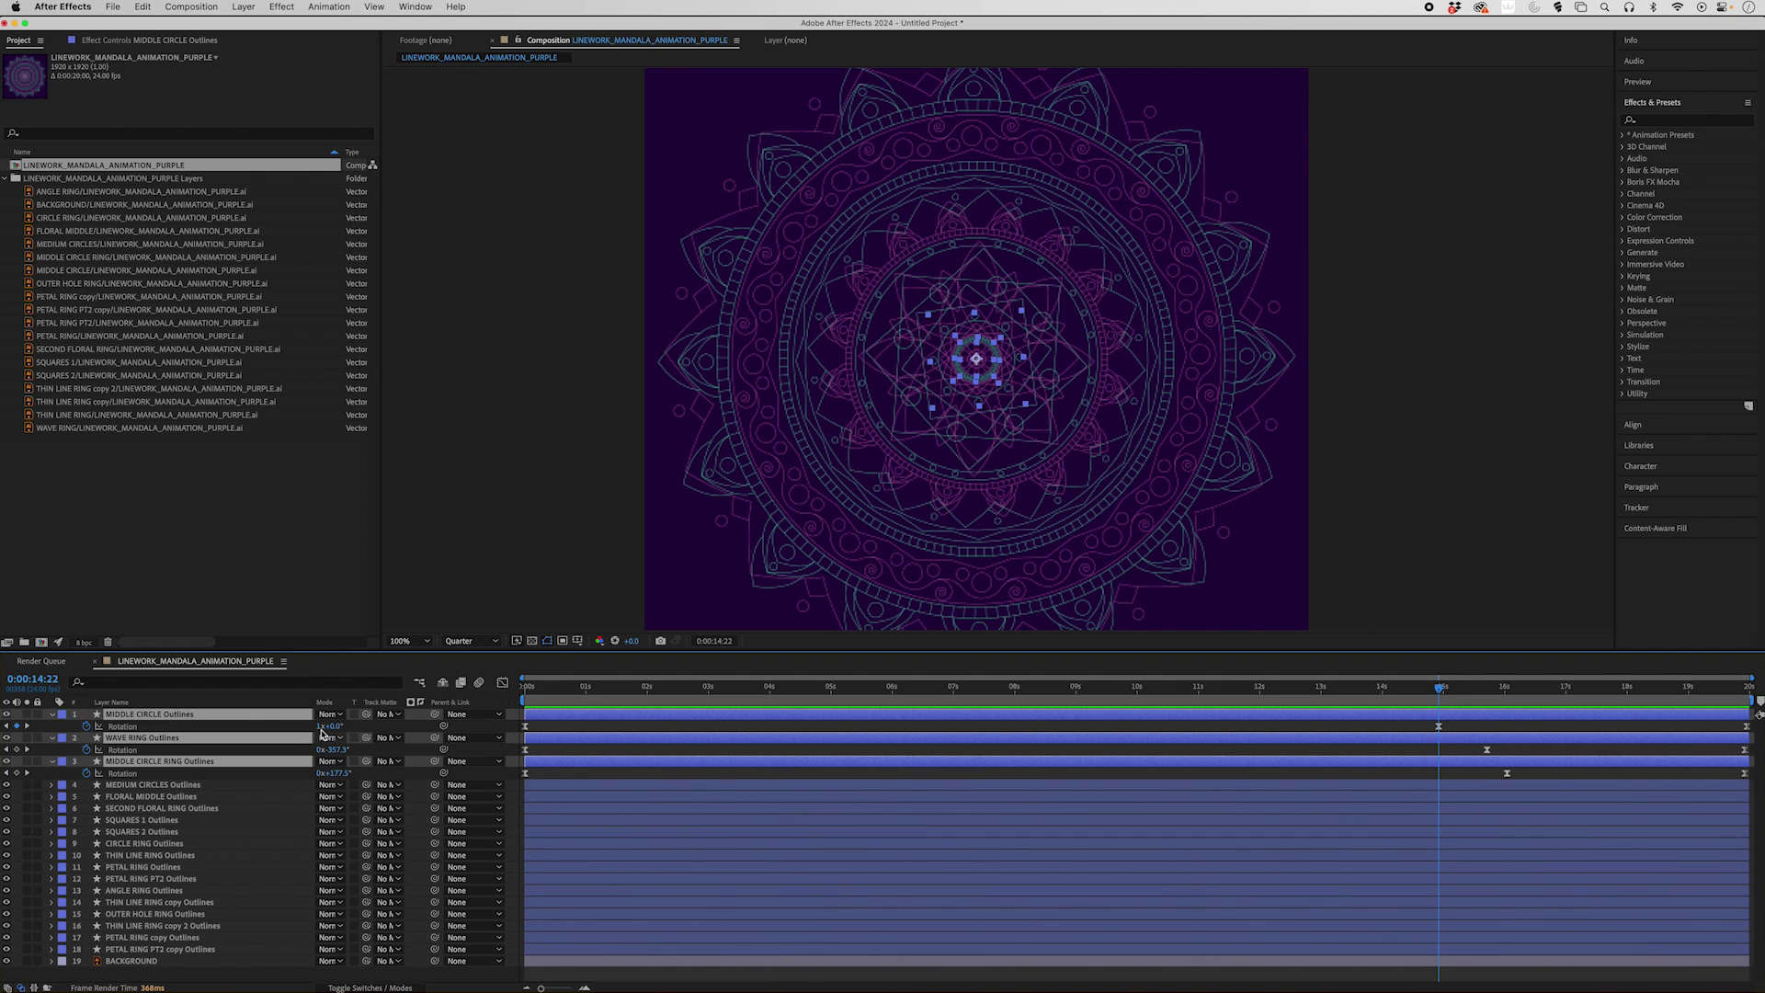
drag(1439, 692, 1489, 692)
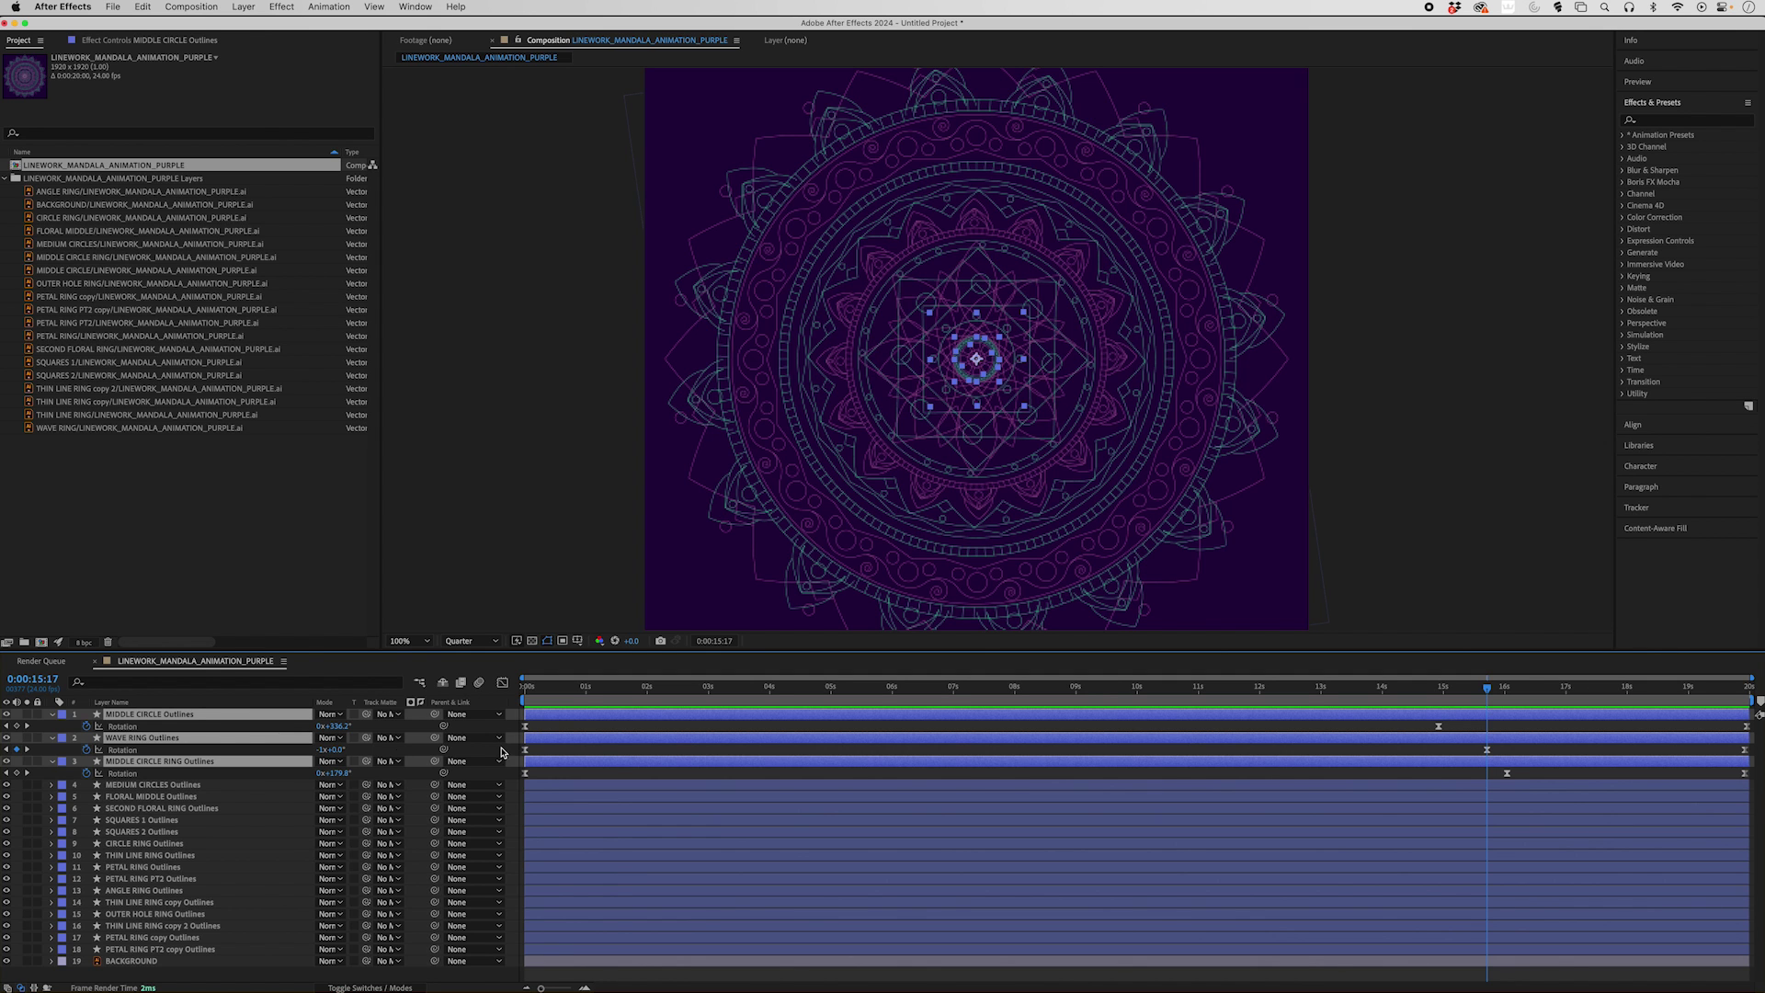
drag(1494, 697, 1506, 691)
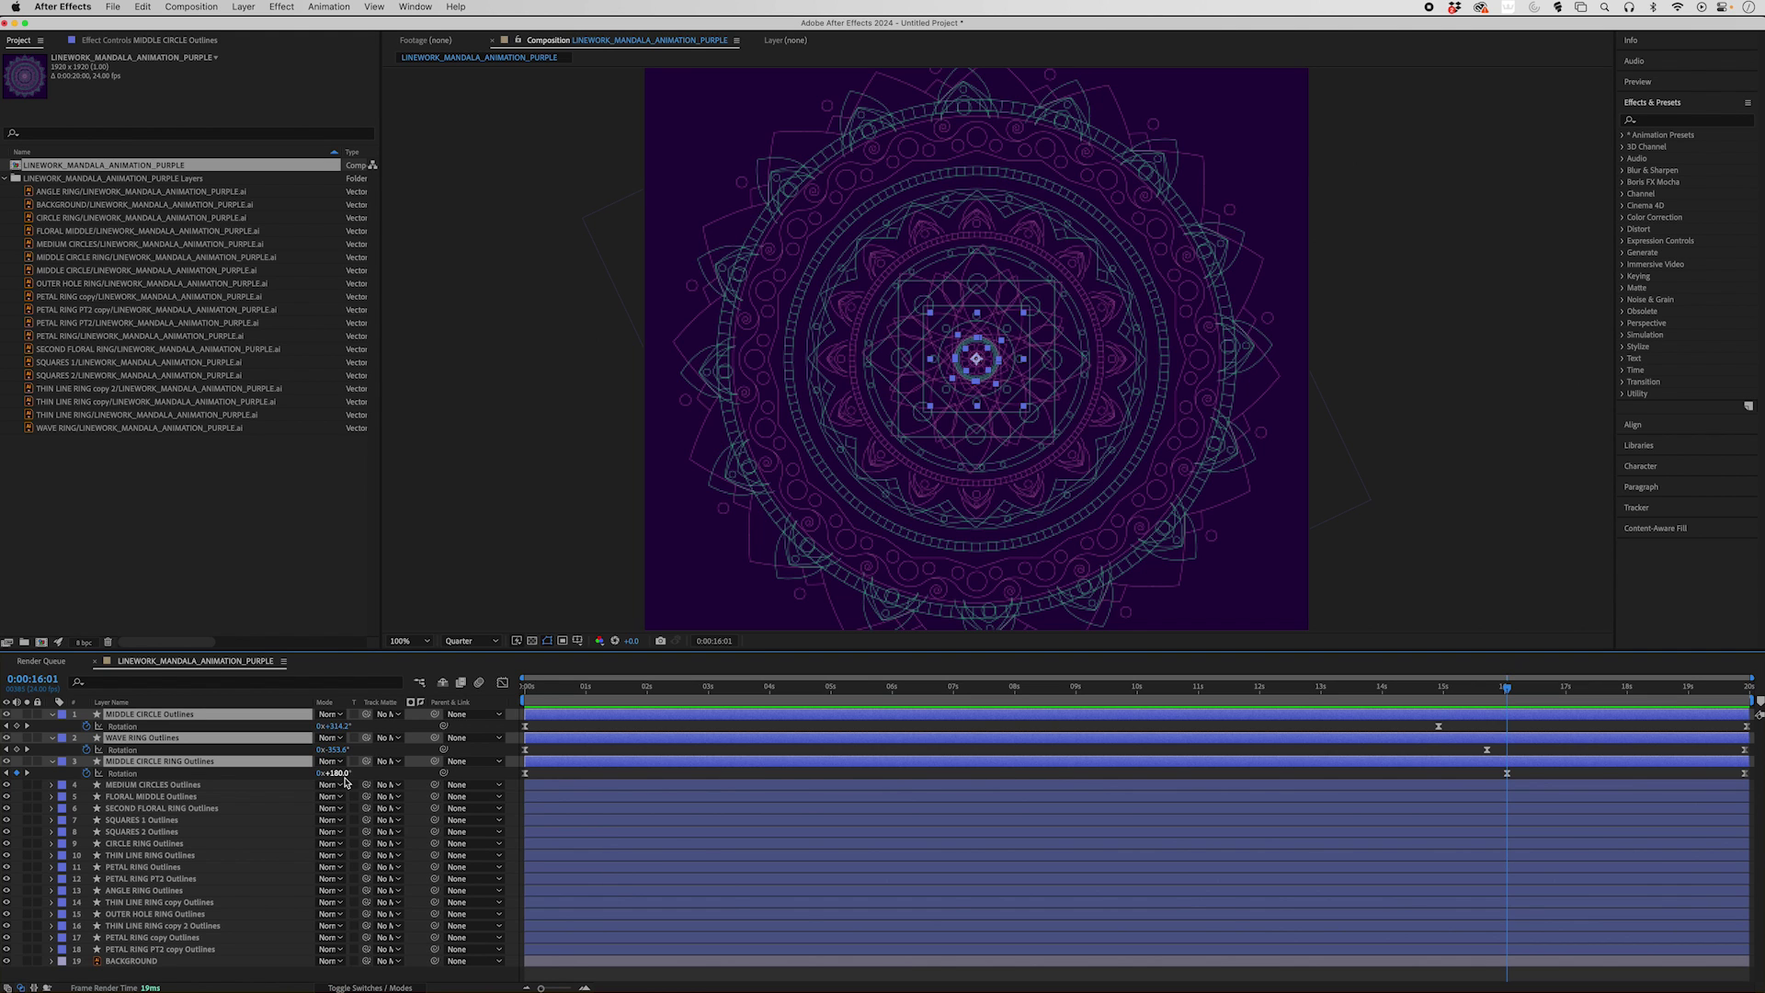
key(Return)
Select all outline layers from MIDDLE CIRCLE through PETAL RING PT2 copy and reveal their End, Scale and Rotation keyframes
click(147, 808)
click(145, 715)
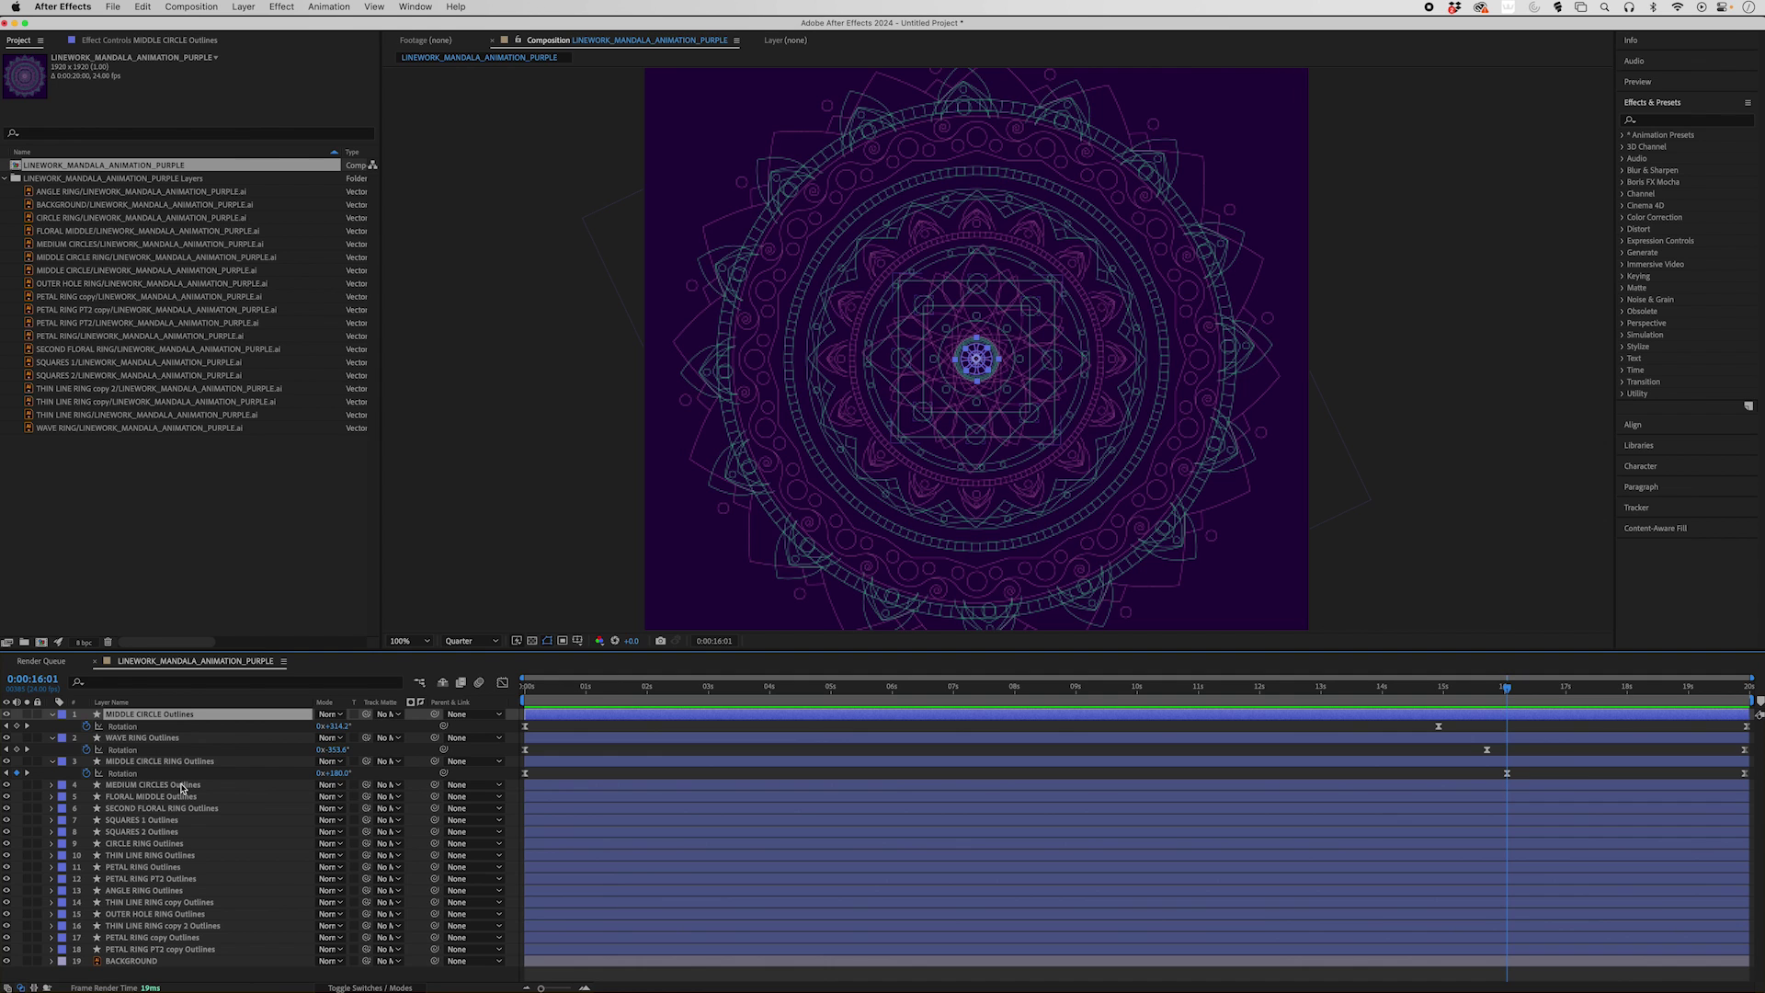
shift+click(157, 950)
key(u)
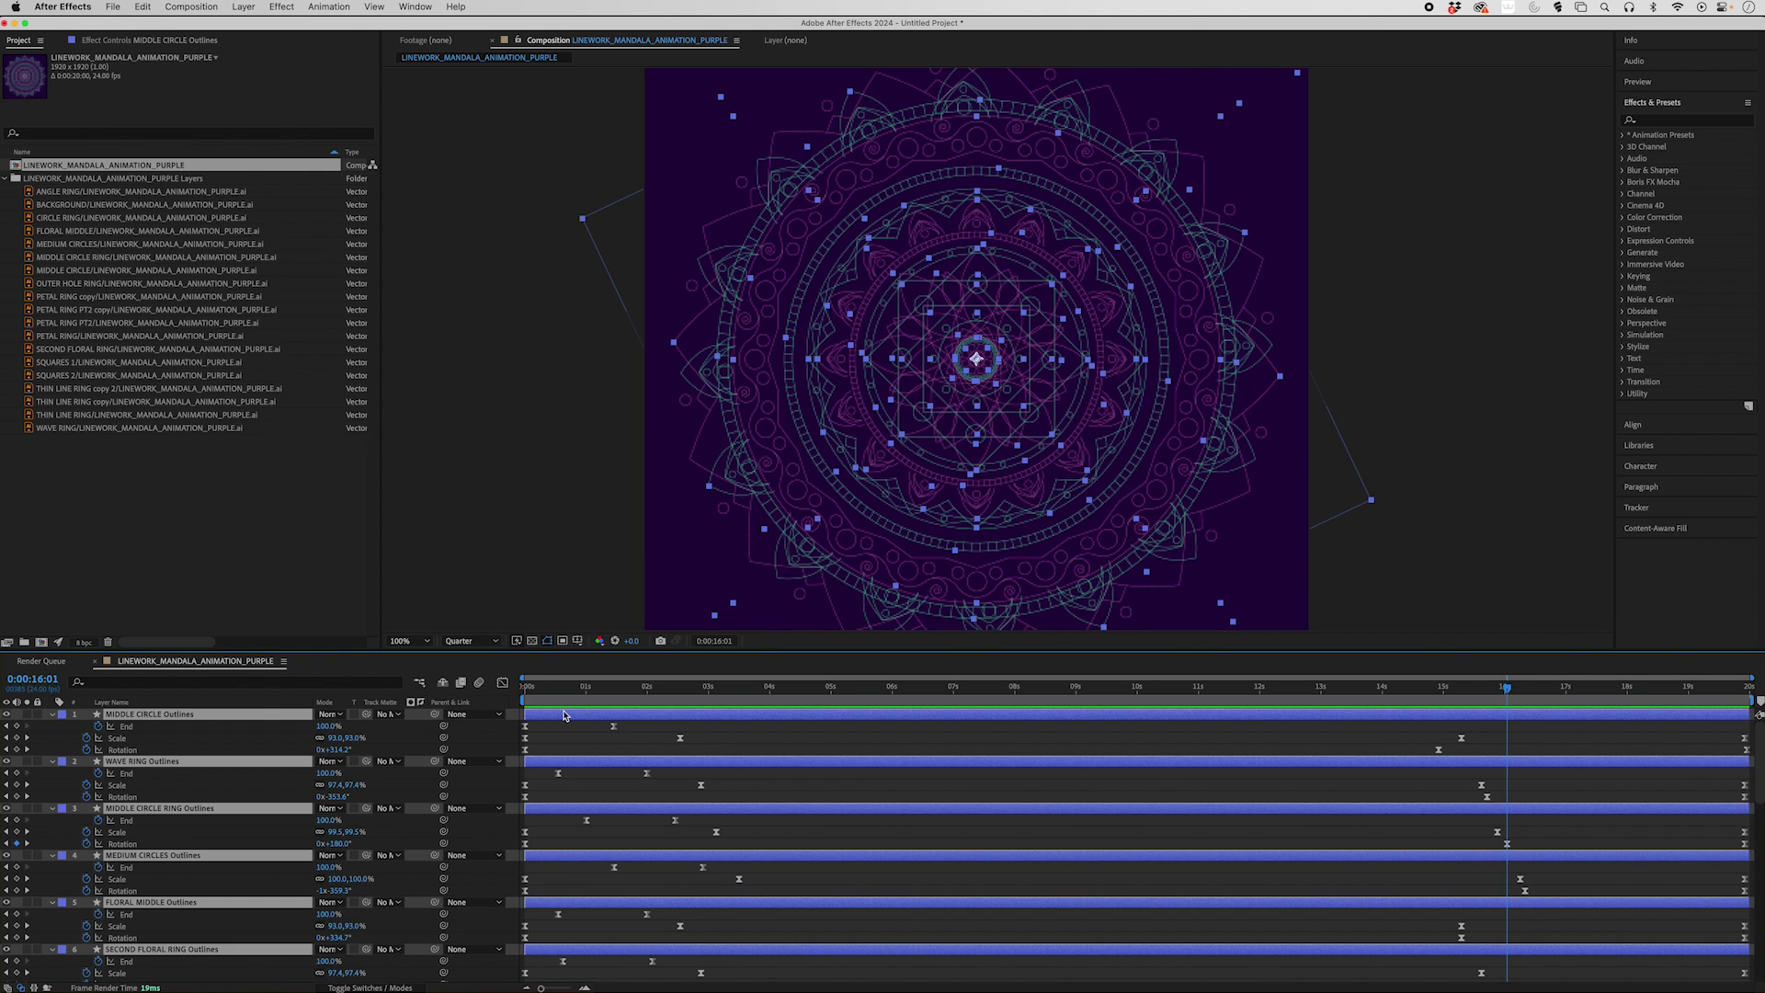
Select the MIDDLE CIRCLE Scale keyframes and go to 0:00:00:00 to examine the layers' starting Scale values
click(127, 738)
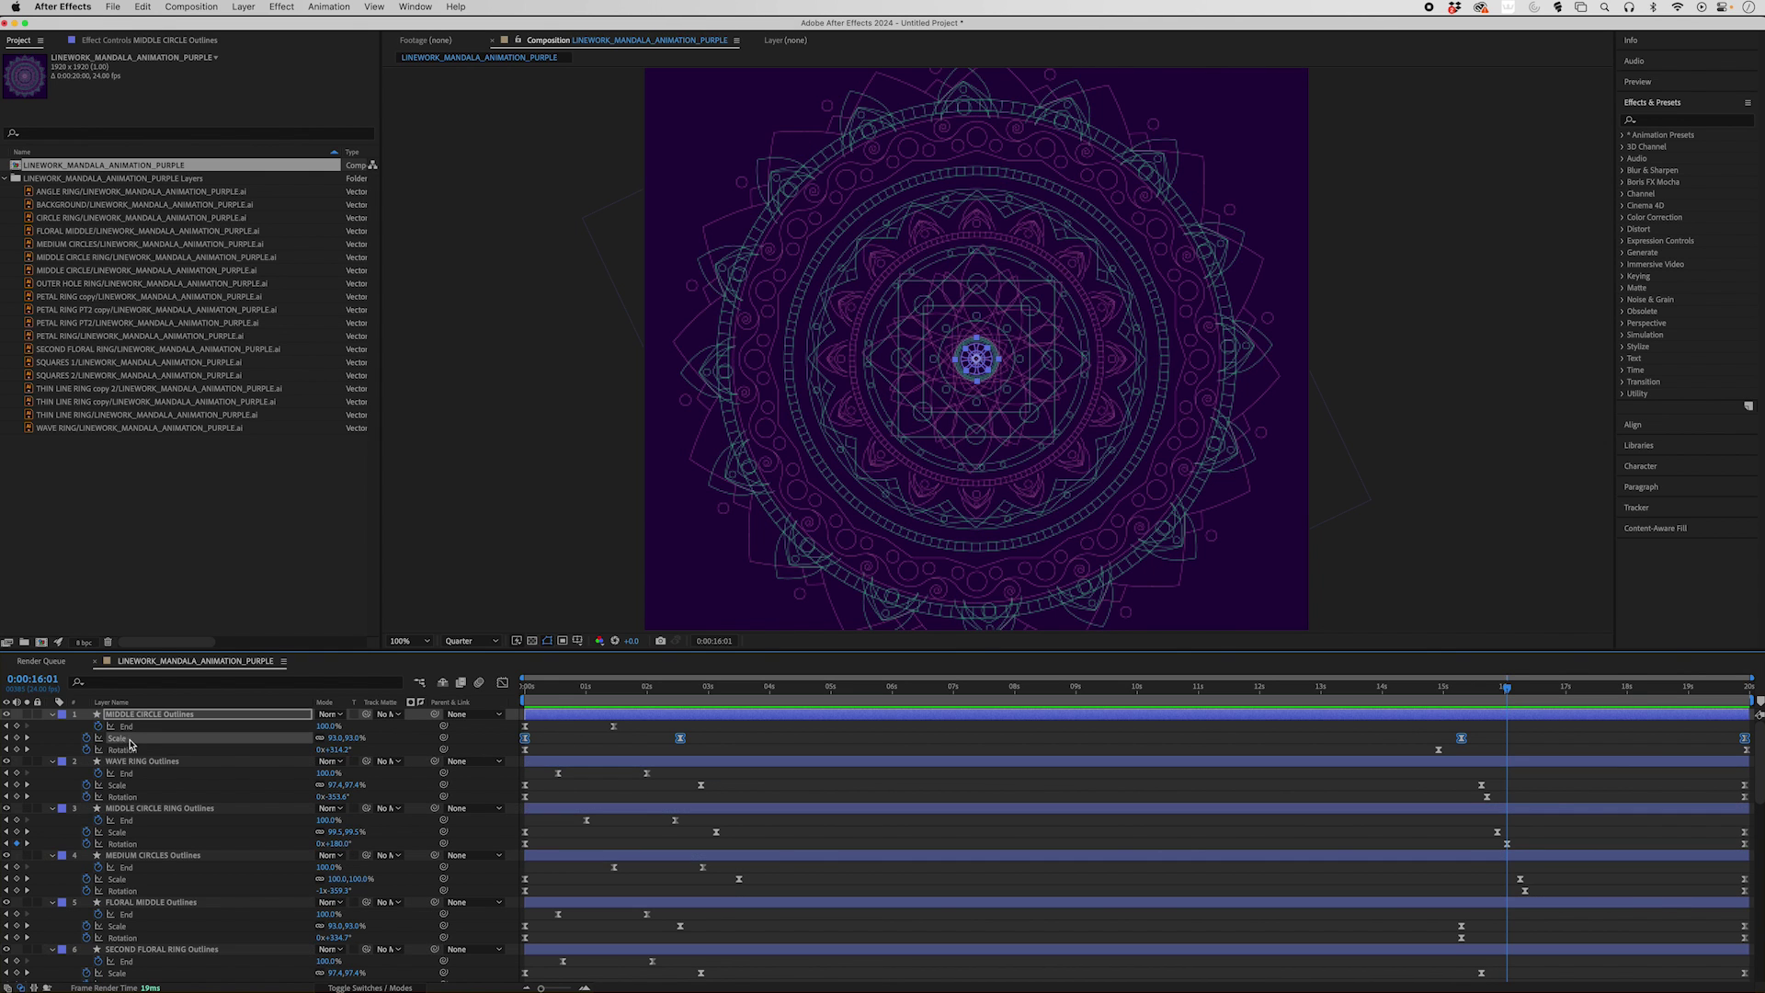
drag(567, 694, 524, 695)
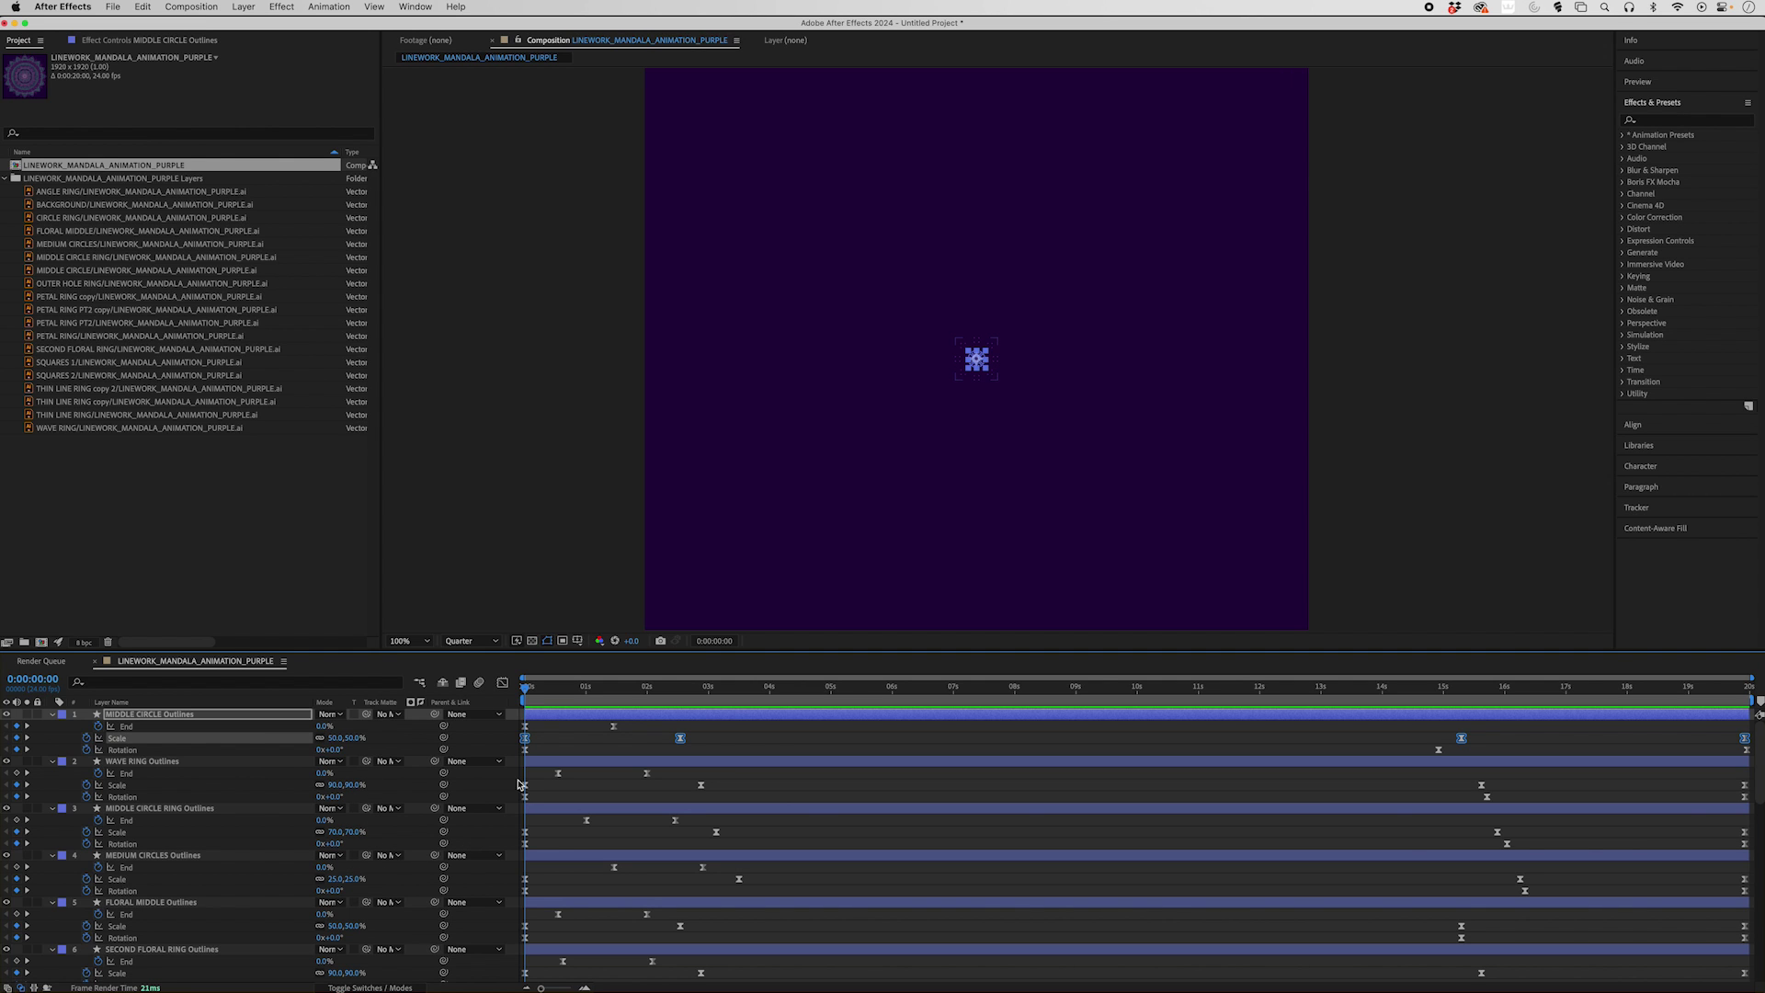
mouse_move(527, 691)
mouse_down()
mouse_move(821, 696)
mouse_move(504, 689)
mouse_up()
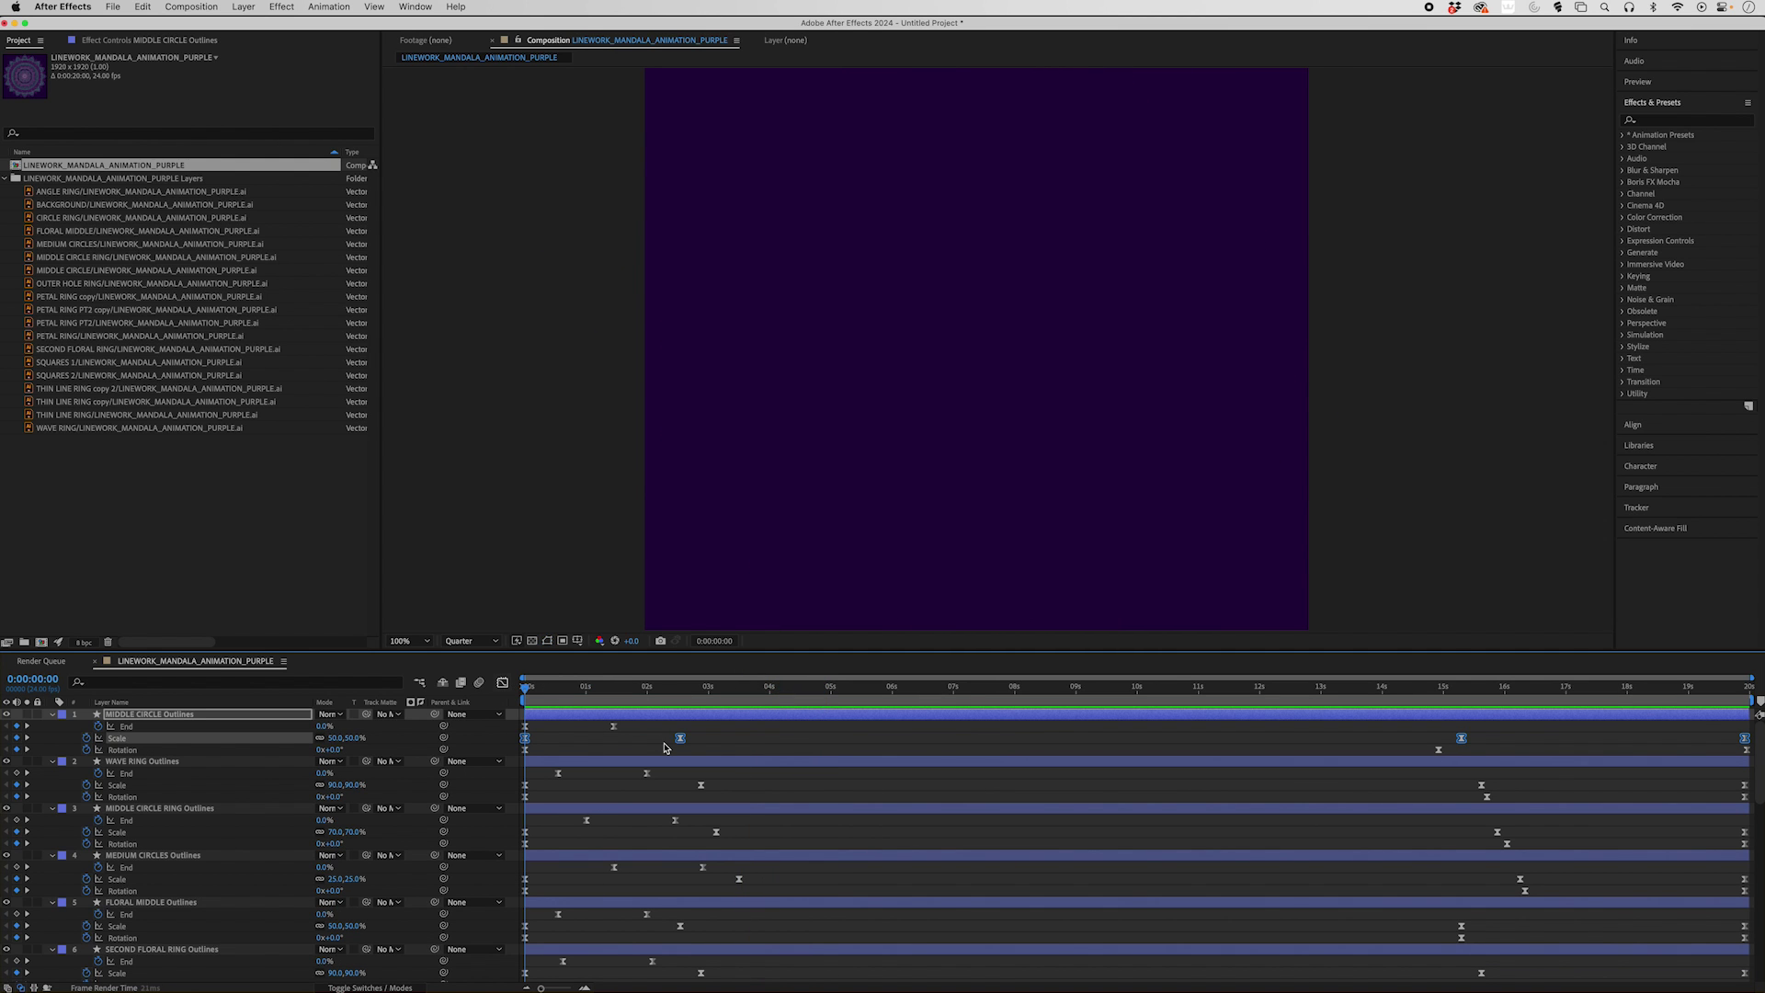